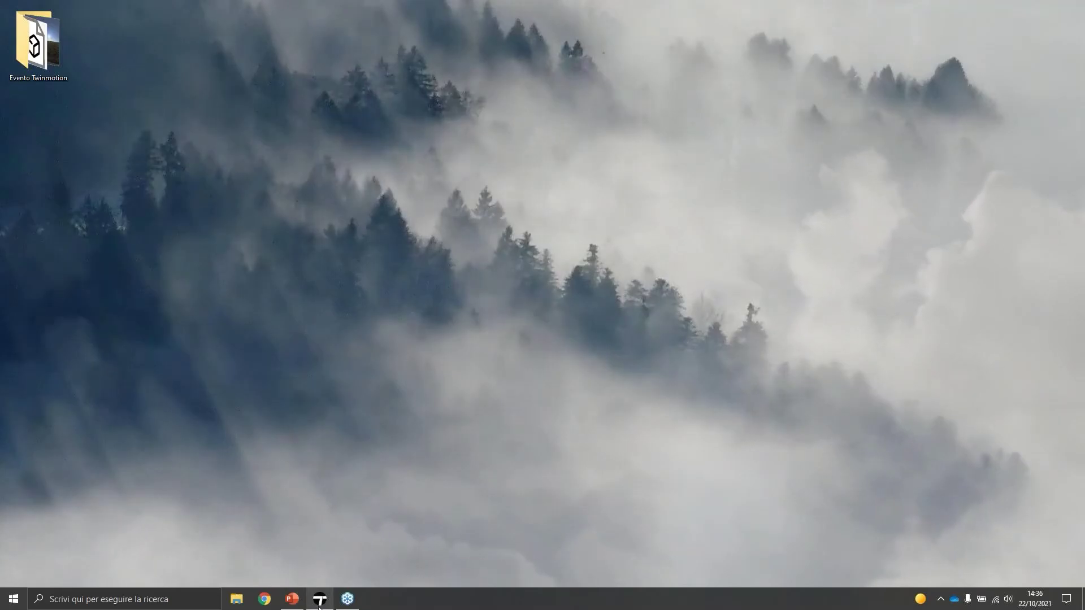
Restore Twinmotion, survey the street from above, and show the Scenegraph group list beside the view
{"action": "left_click", "coordinate": [320, 601]}
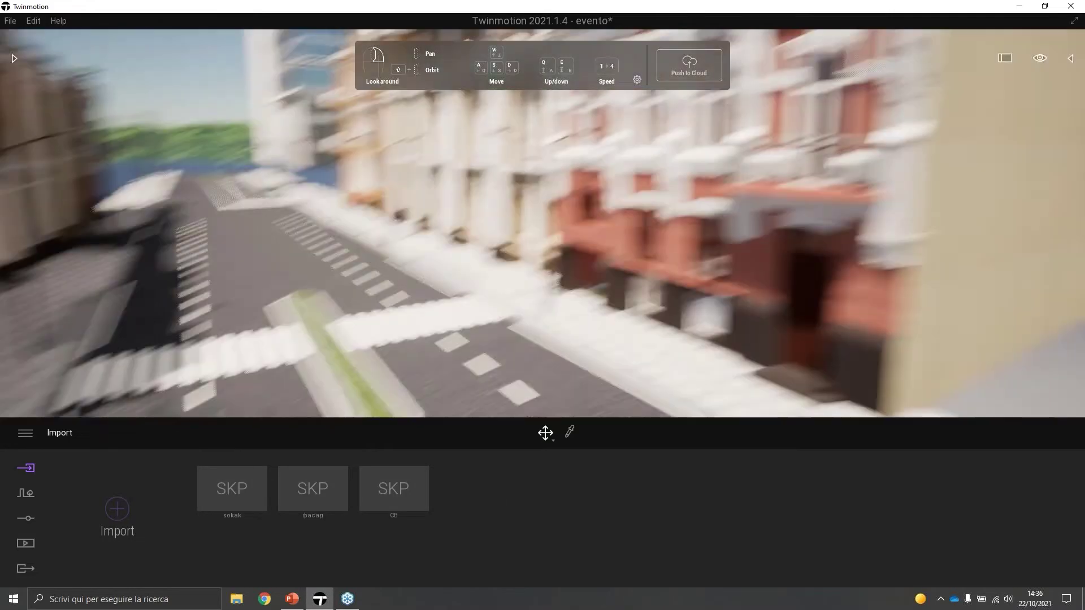
{"action": "mouse_move", "coordinate": [561, 239]}
{"action": "middle_mouse_down", "text": "shift"}
{"action": "mouse_move", "coordinate": [452, 243]}
{"action": "mouse_move", "coordinate": [554, 264]}
{"action": "middle_mouse_up", "text": "shift"}
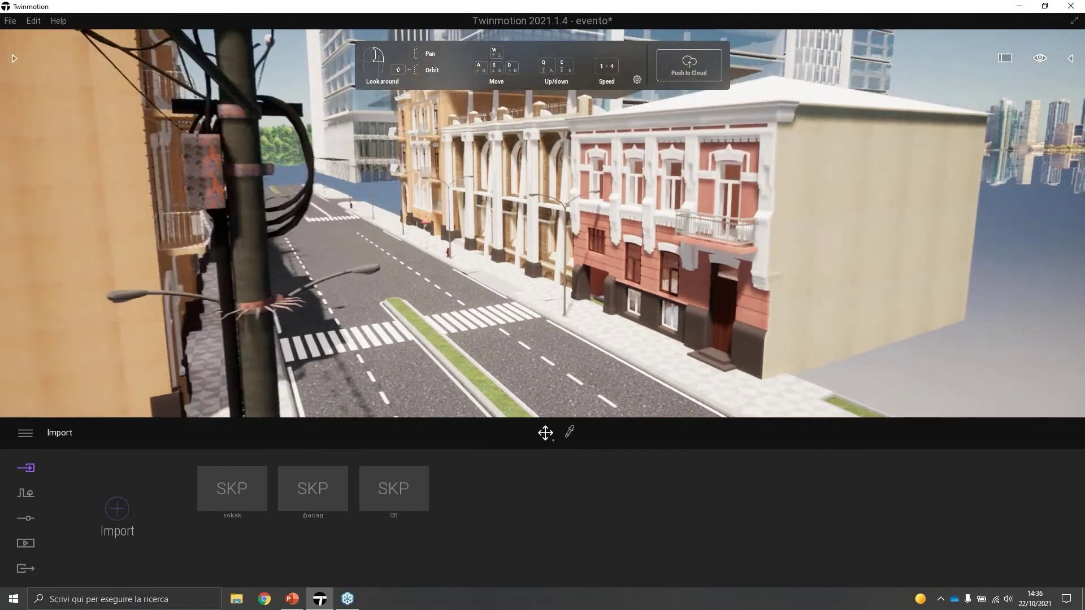
{"action": "scroll", "coordinate": [555, 262], "scroll_direction": "down", "scroll_amount": 3}
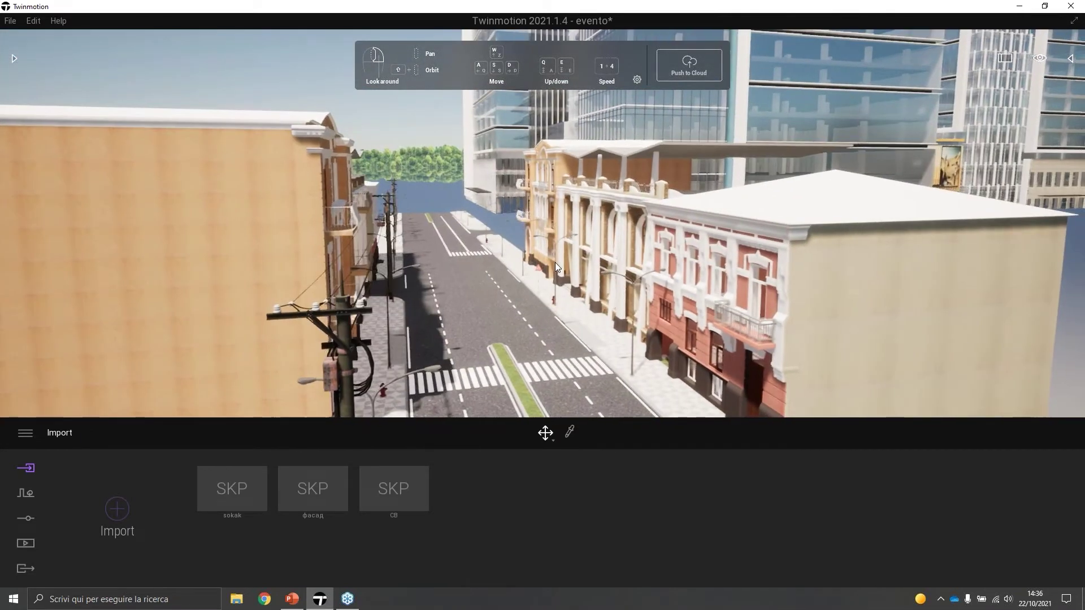
{"action": "mouse_move", "coordinate": [571, 290]}
{"action": "middle_mouse_down", "text": "shift"}
{"action": "mouse_move", "coordinate": [509, 283]}
{"action": "mouse_move", "coordinate": [227, 402]}
{"action": "middle_mouse_up", "text": "shift"}
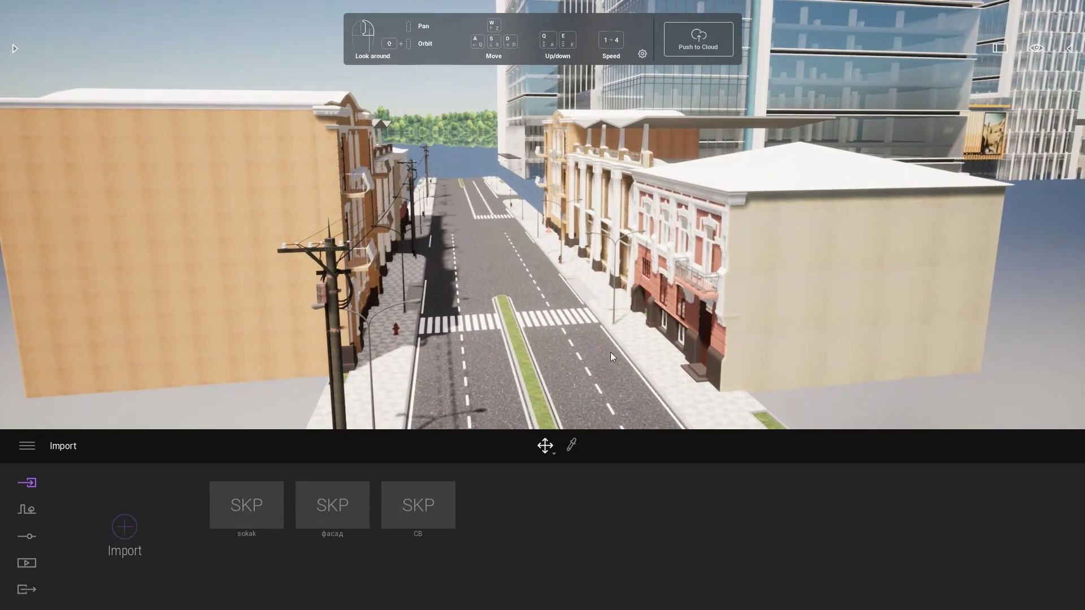
{"action": "key", "text": "w"}
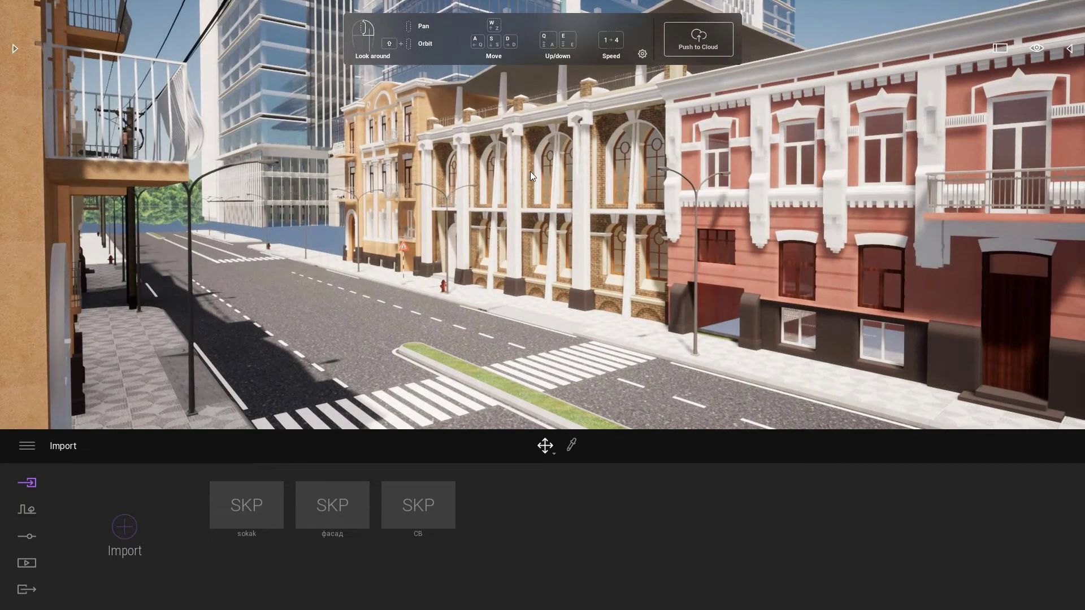
{"action": "right_click_drag", "start_coordinate": [530, 172], "coordinate": [531, 189]}
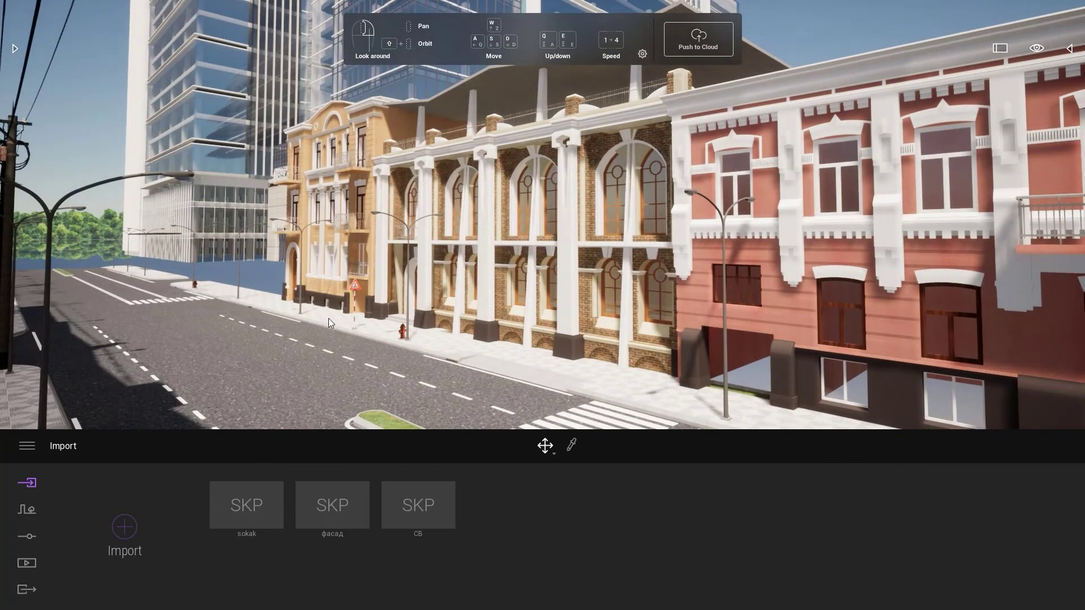
{"action": "right_click_drag", "start_coordinate": [459, 394], "coordinate": [466, 374]}
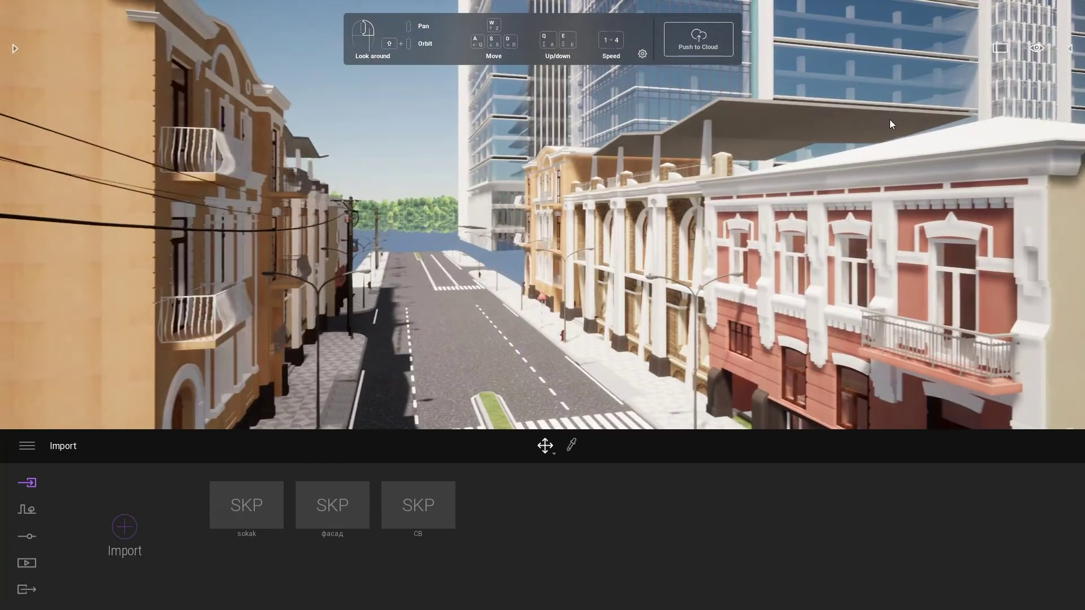
{"action": "left_click", "coordinate": [1072, 49]}
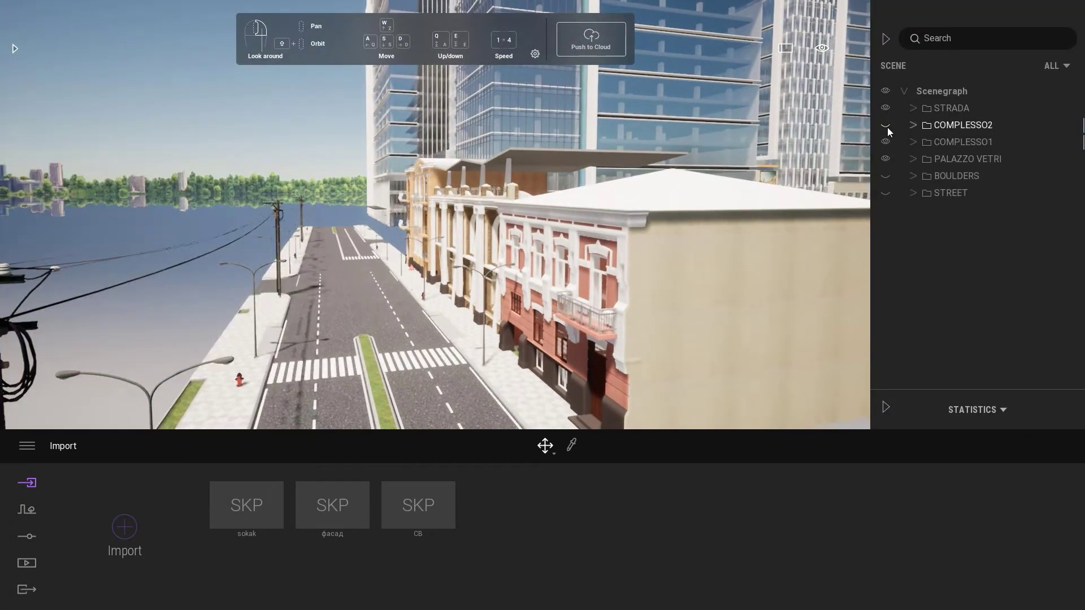
Toggle COMPLESSO1 and PALAZZO VETRI visibility to identify which buildings each holds
{"action": "left_click", "coordinate": [882, 143]}
{"action": "left_click", "coordinate": [885, 160]}
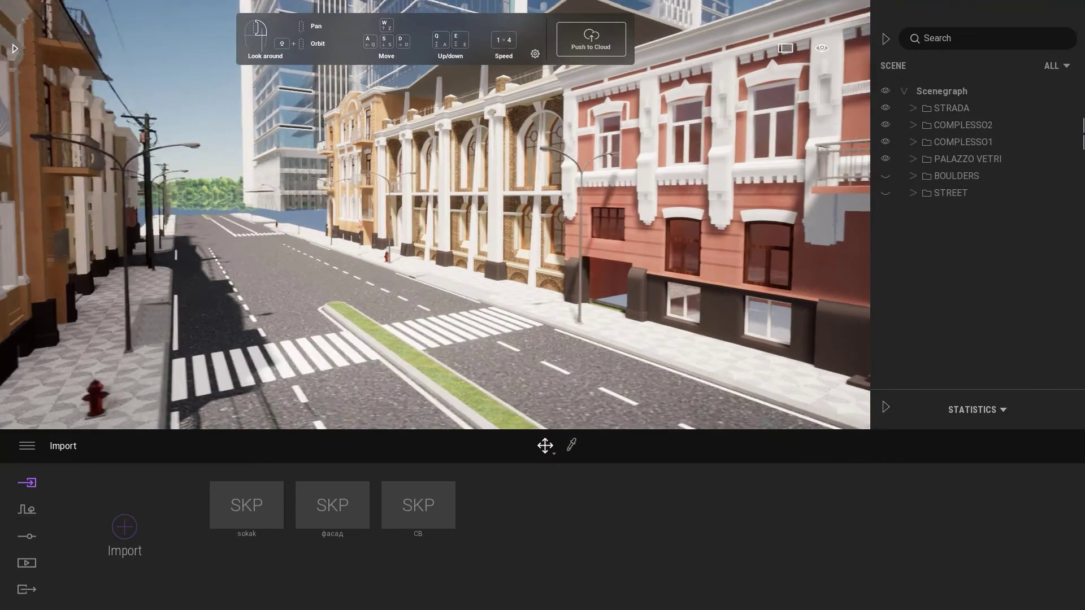
{"action": "left_click_drag", "start_coordinate": [464, 267], "coordinate": [430, 266]}
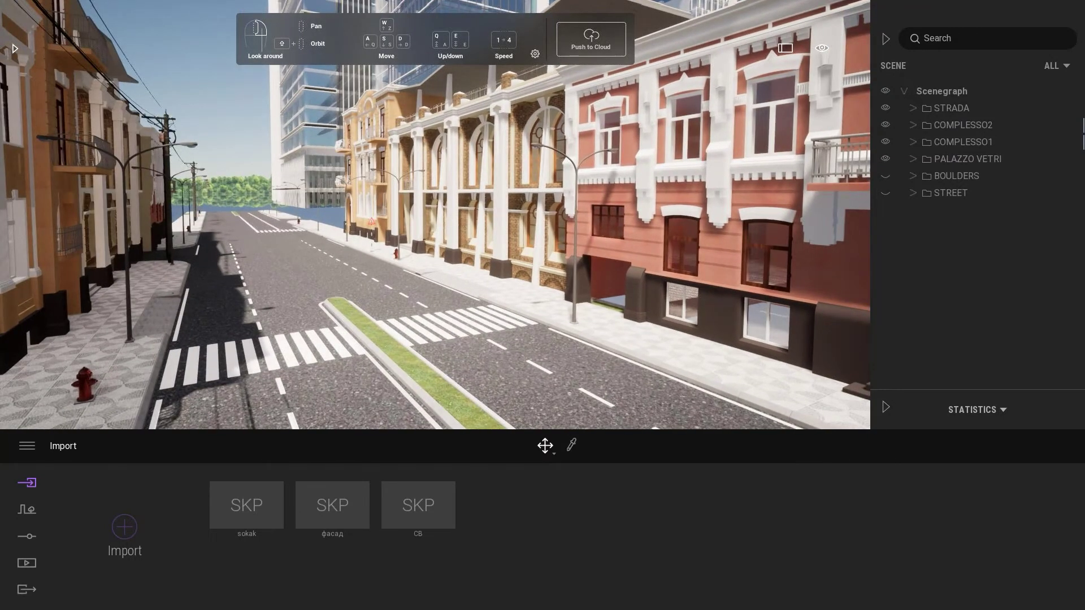
Move toward the crosswalk and frame a street-level view of the right-side facades
{"action": "left_click_drag", "start_coordinate": [430, 266], "coordinate": [159, 218]}
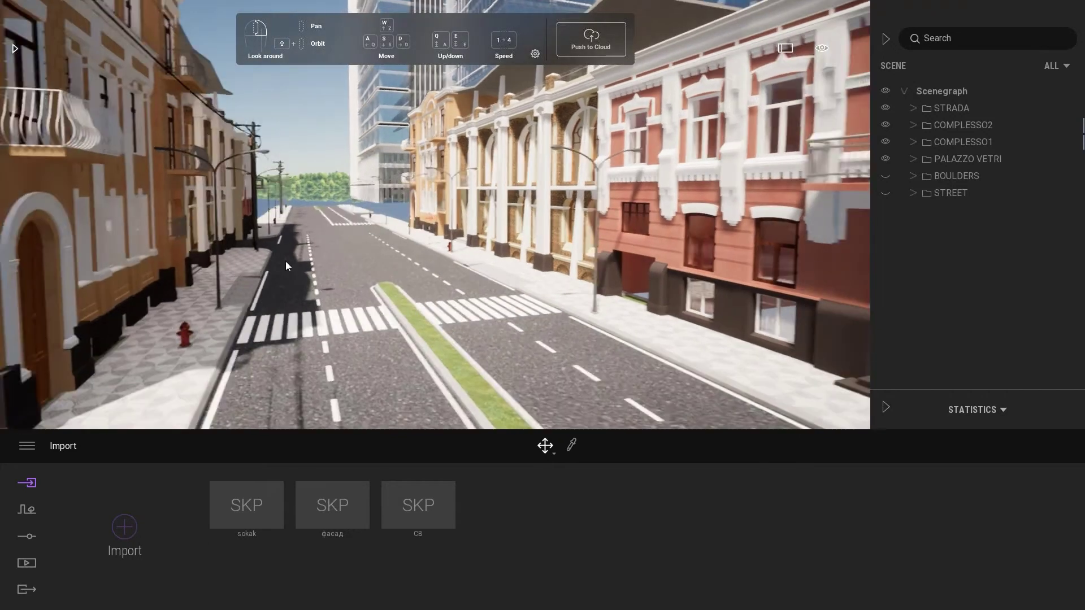
{"action": "left_click_drag", "start_coordinate": [286, 261], "coordinate": [375, 251]}
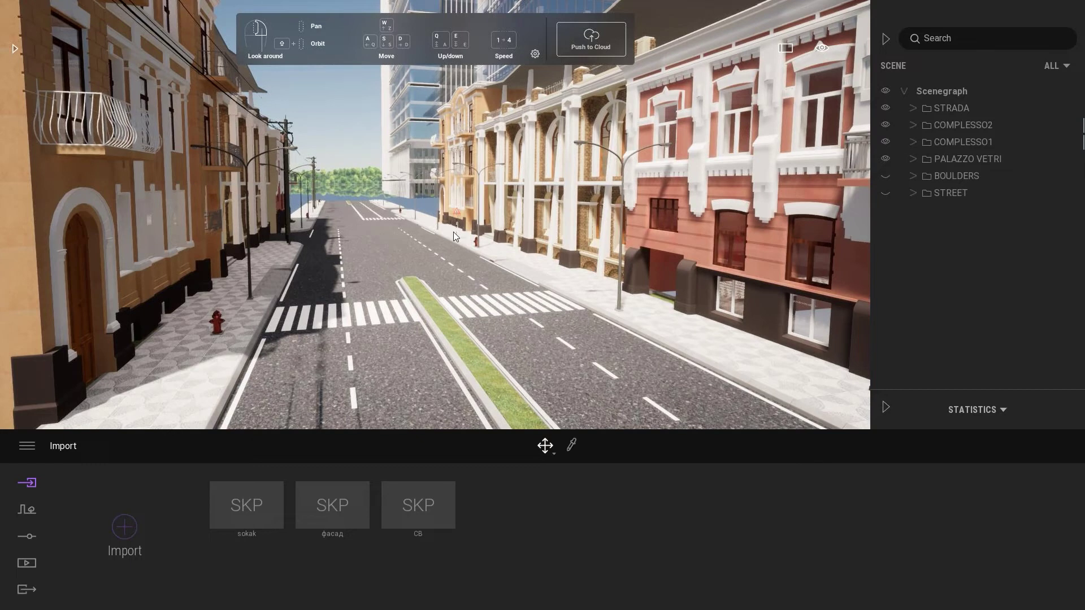
{"action": "key", "text": "w"}
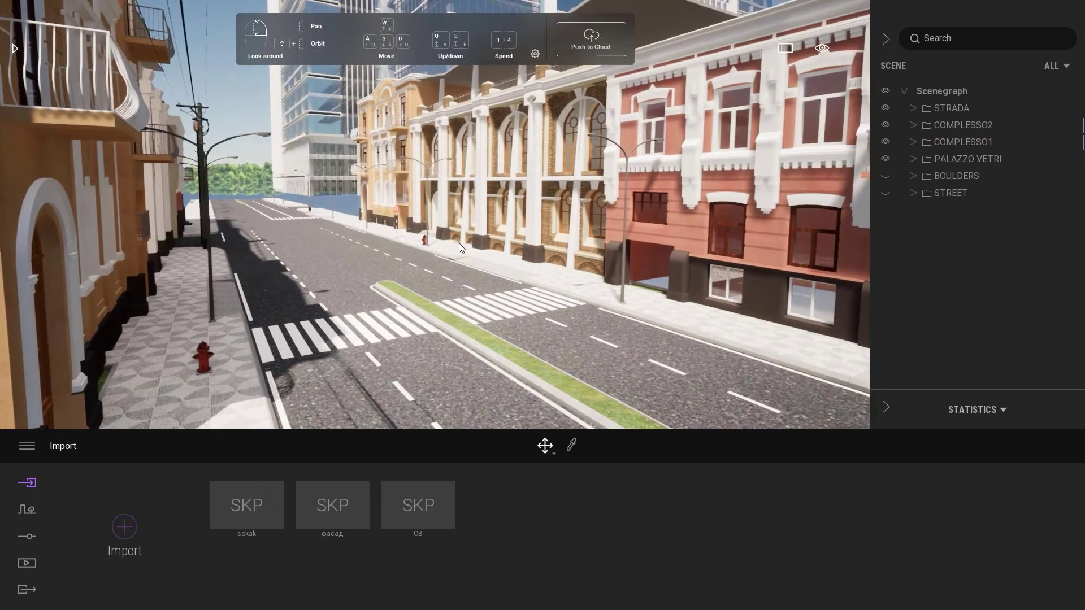
{"action": "key", "text": "w"}
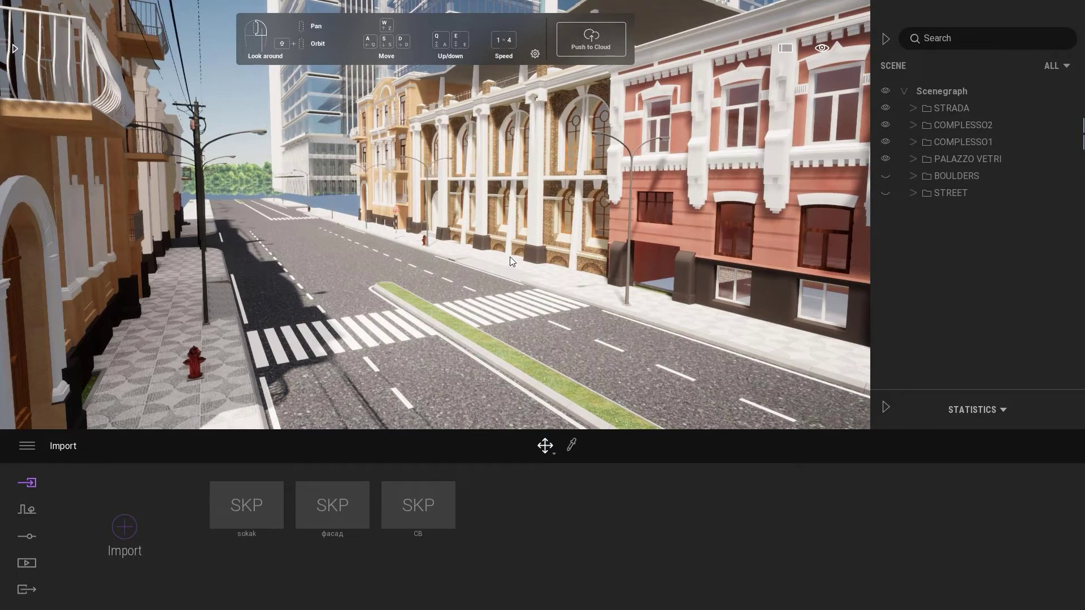
Move down beside the red hydrant looking across the street, and show the Media options
{"action": "left_click_drag", "start_coordinate": [236, 143], "coordinate": [401, 222]}
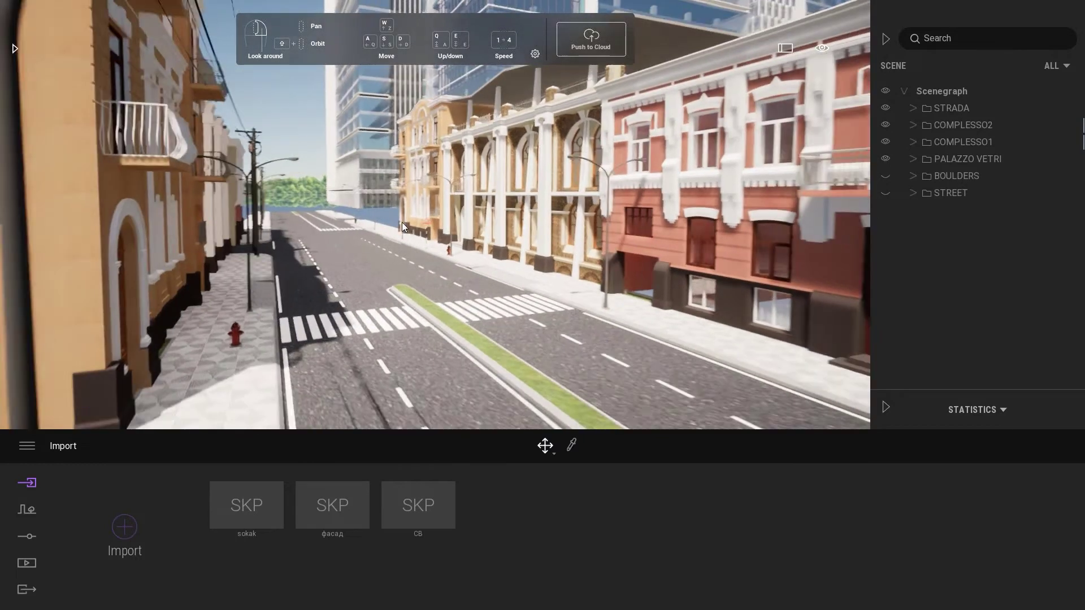
{"action": "key", "text": "w"}
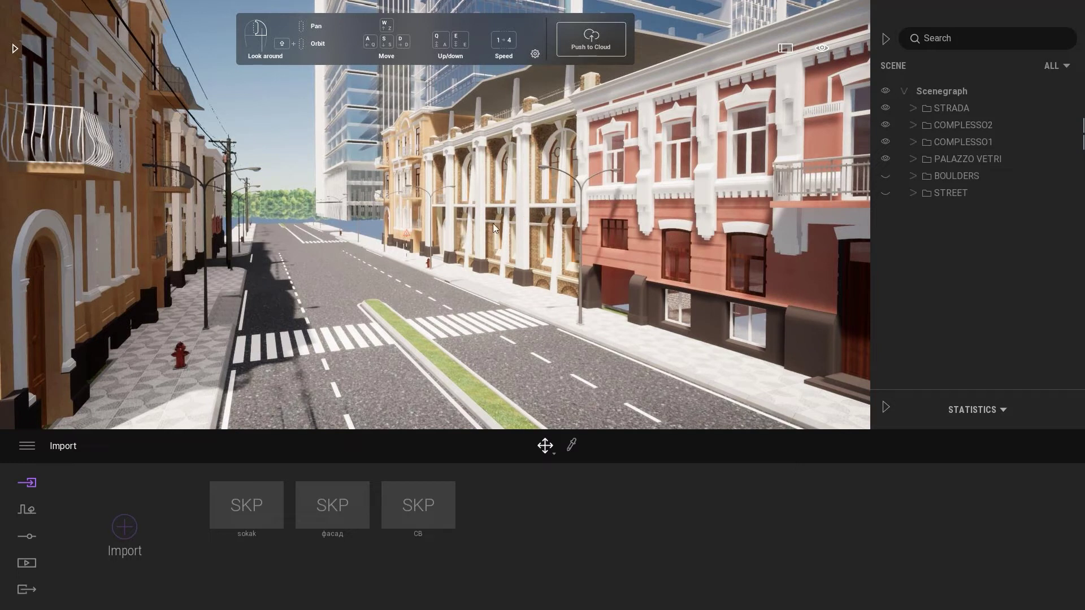
{"action": "mouse_move", "coordinate": [506, 242]}
{"action": "left_mouse_down"}
{"action": "mouse_move", "coordinate": [571, 243]}
{"action": "mouse_move", "coordinate": [434, 226]}
{"action": "left_mouse_up"}
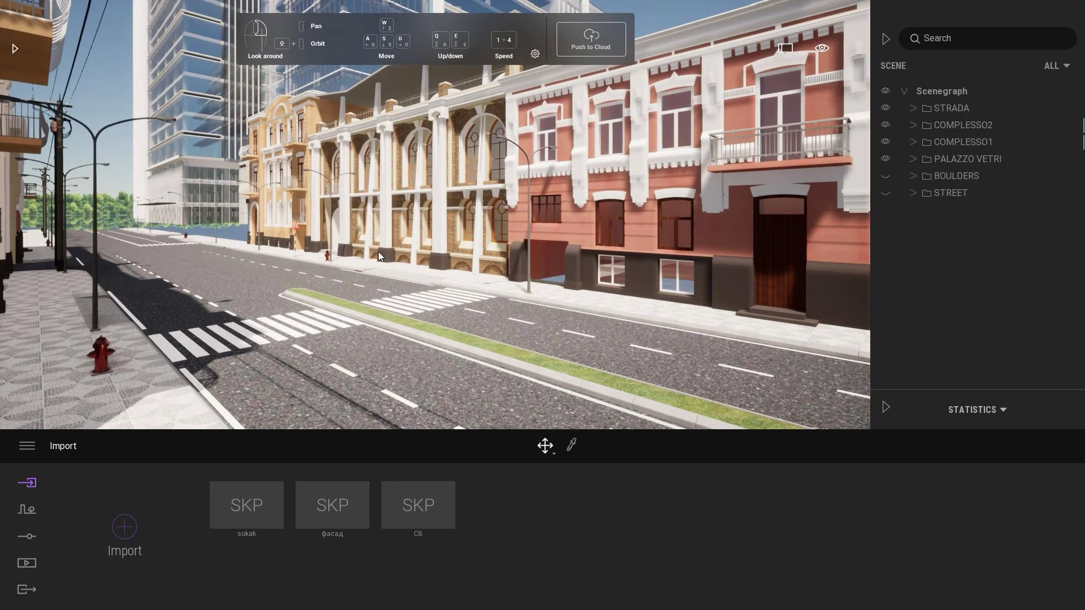
{"action": "mouse_move", "coordinate": [378, 253]}
{"action": "left_mouse_down"}
{"action": "mouse_move", "coordinate": [333, 249]}
{"action": "mouse_move", "coordinate": [384, 248]}
{"action": "left_mouse_up"}
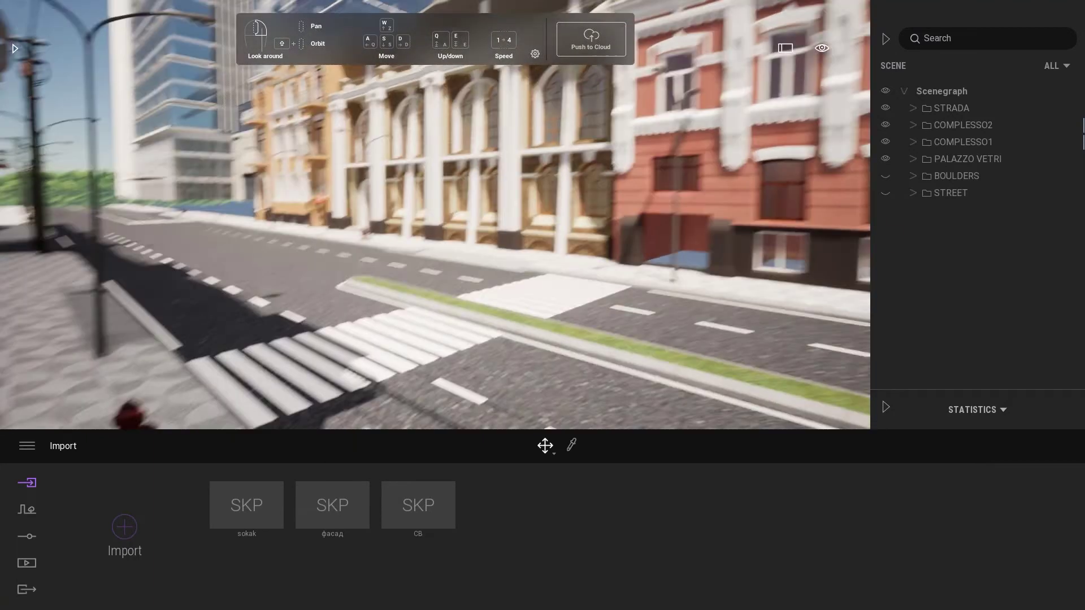
{"action": "key", "text": "w"}
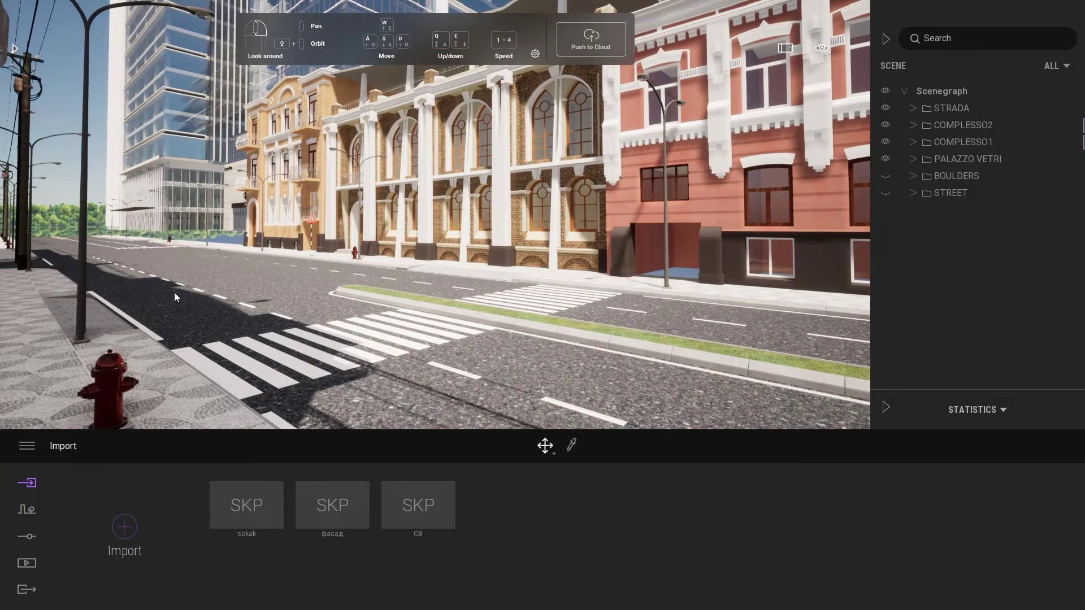
{"action": "left_click", "coordinate": [33, 560]}
{"action": "key", "text": "w"}
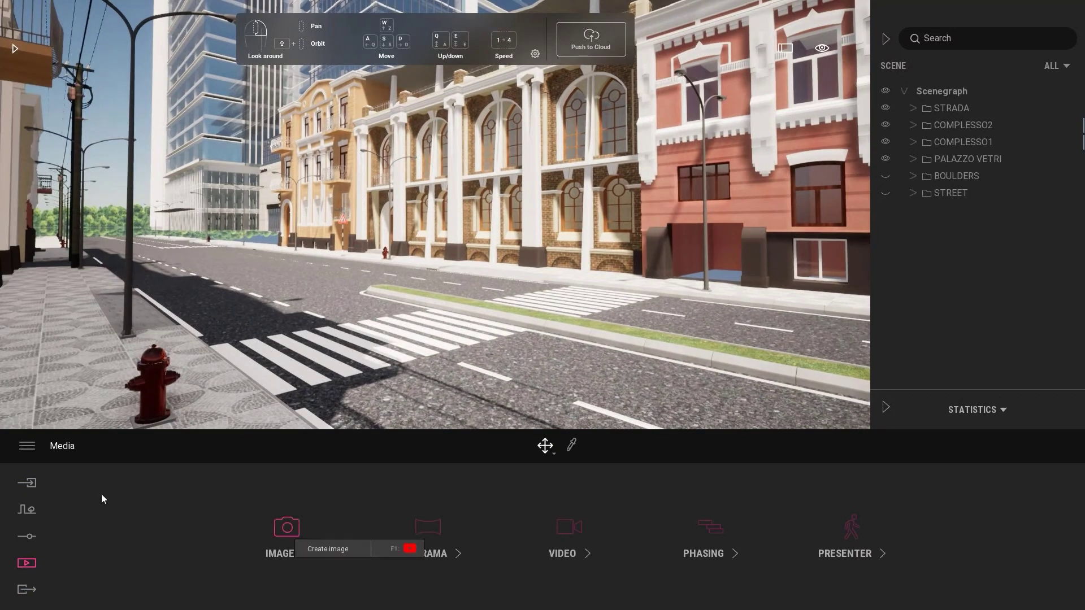
Create Image1, reframe it on the hydrant, update it to the view, and open its settings
{"action": "left_click", "coordinate": [273, 535]}
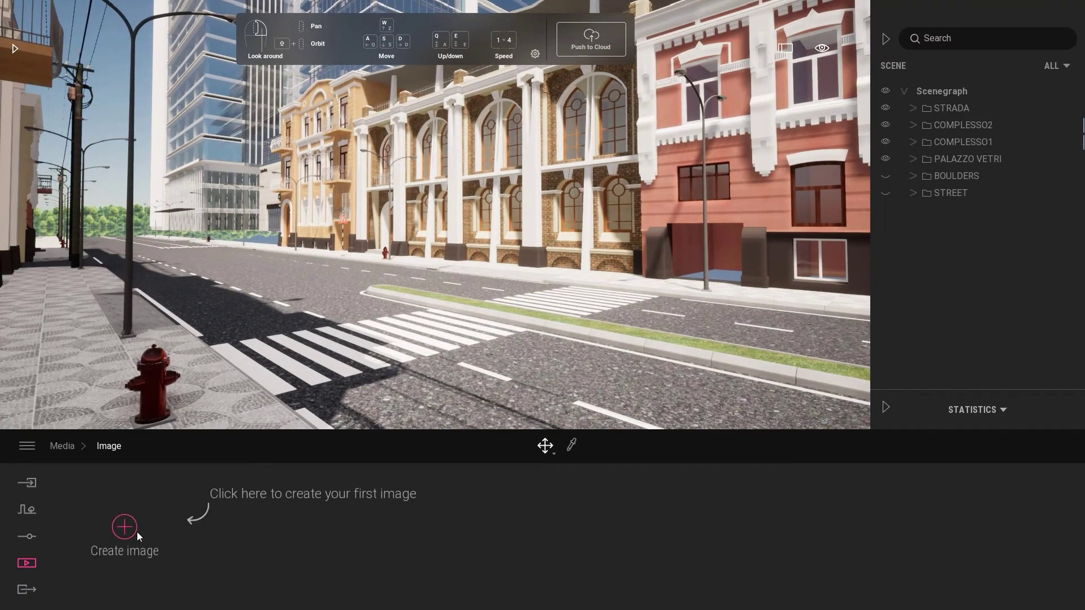
{"action": "left_click", "coordinate": [136, 530]}
{"action": "key", "text": "w"}
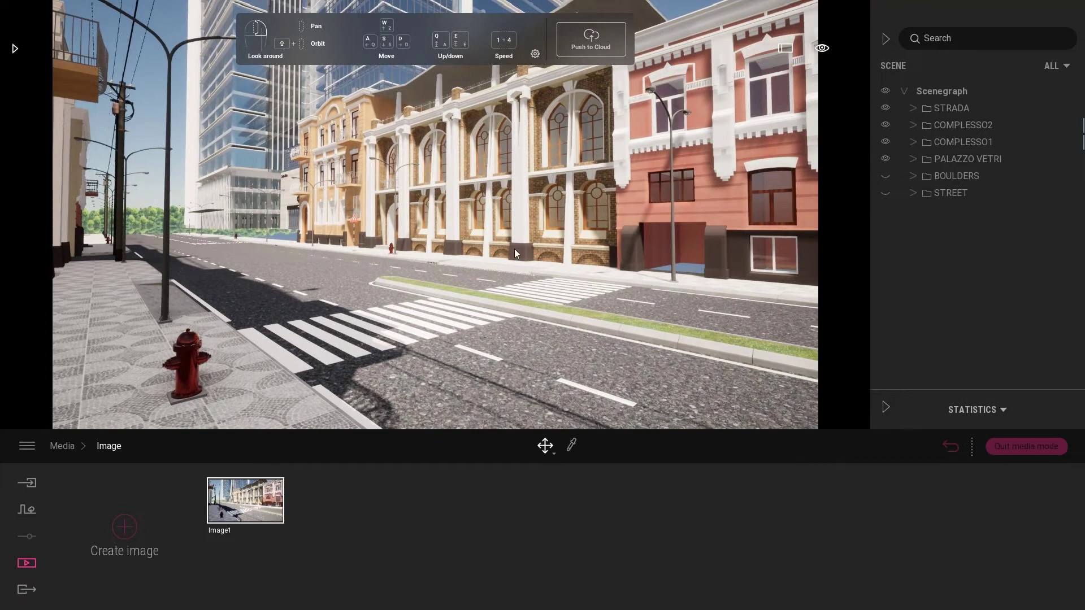
{"action": "key", "text": "a"}
{"action": "key", "text": "d"}
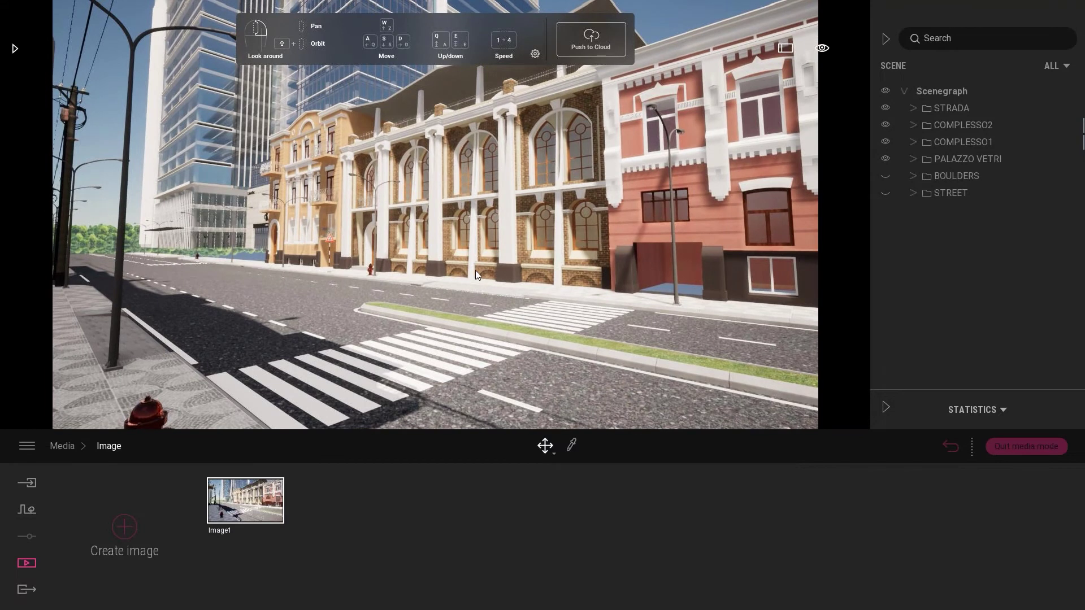
{"action": "key", "text": "a"}
{"action": "key", "text": "a"}
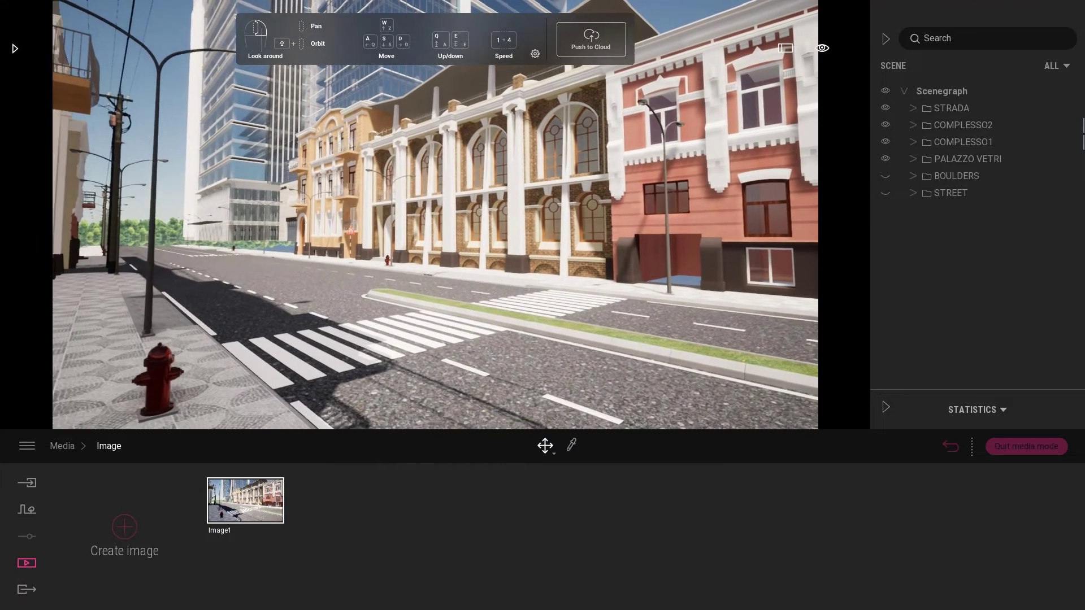
{"action": "mouse_move", "coordinate": [245, 500]}
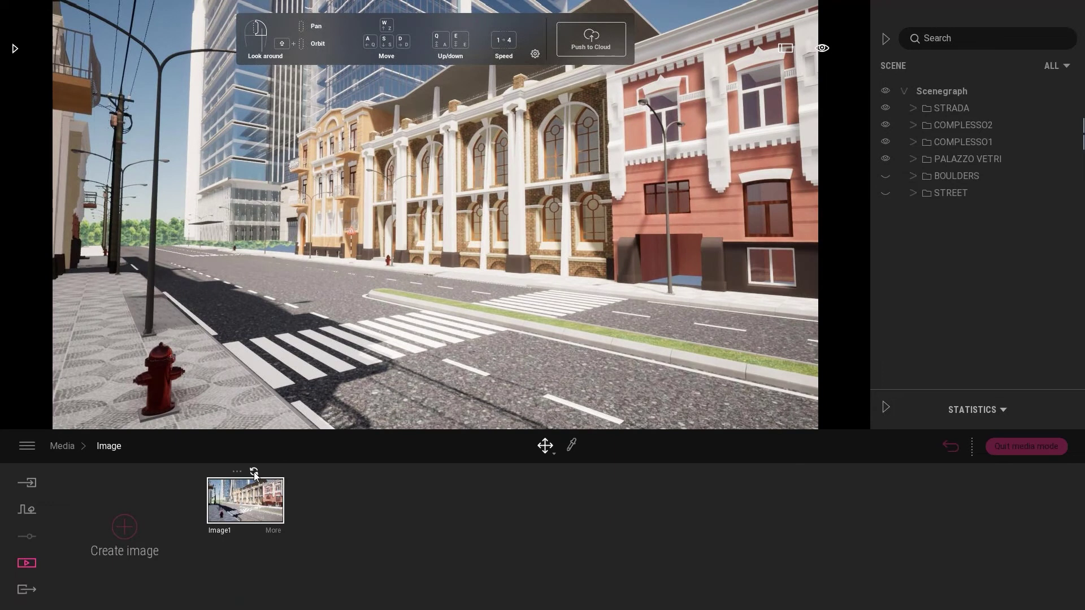
{"action": "left_click", "coordinate": [254, 472]}
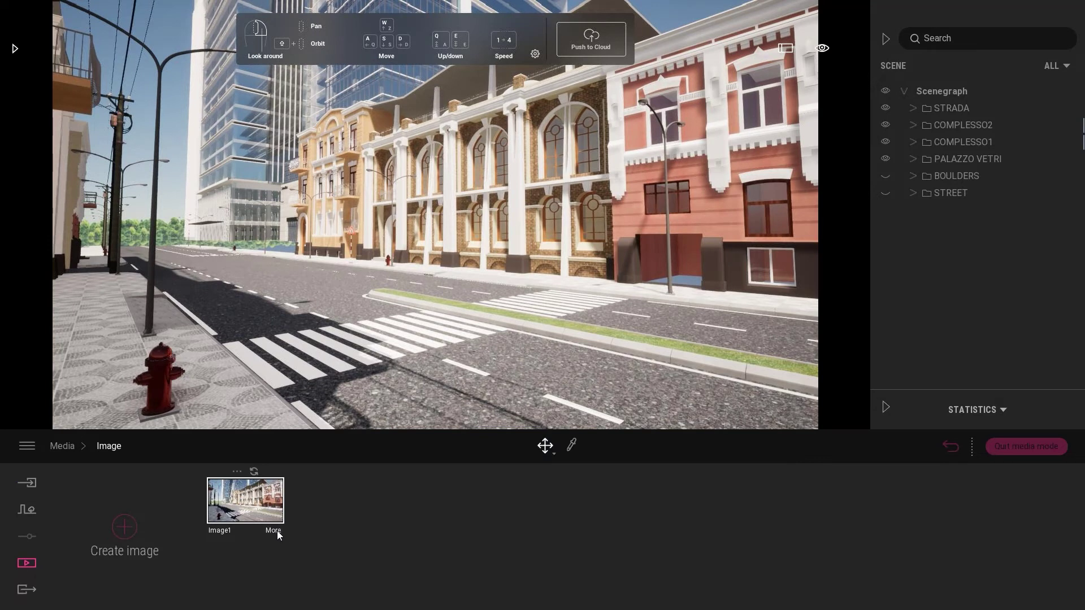
{"action": "left_click", "coordinate": [277, 531]}
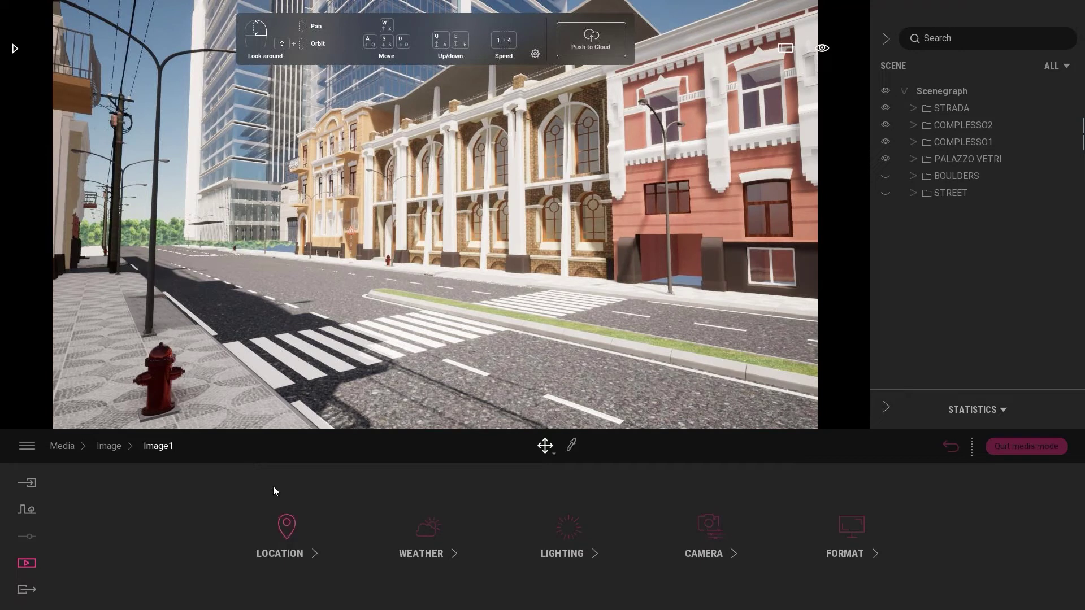
Set Image1's time of day to night with the hour at 02
{"action": "left_click", "coordinate": [287, 529]}
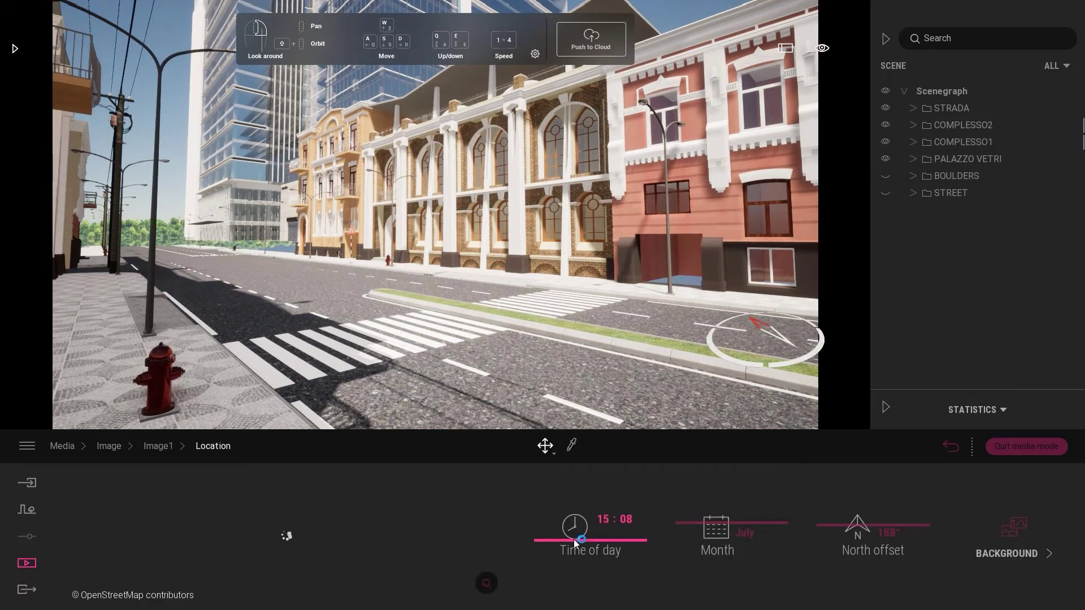
{"action": "left_click_drag", "start_coordinate": [577, 513], "coordinate": [578, 489]}
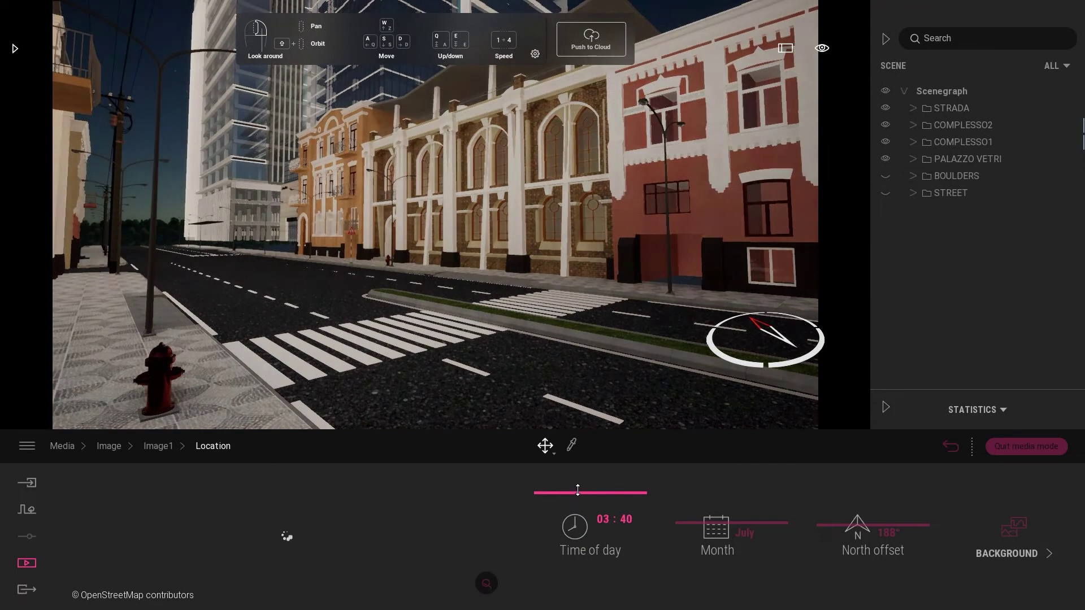
{"action": "left_click", "coordinate": [621, 518]}
{"action": "type", "text": "2"}
{"action": "key", "text": "Tab"}
{"action": "type", "text": "0"}
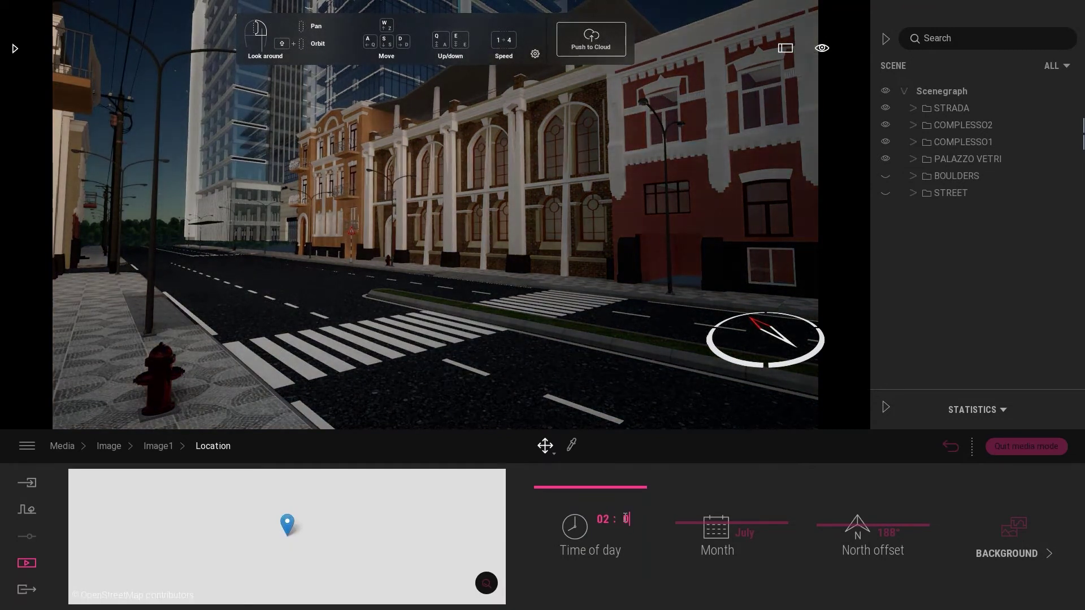
{"action": "left_click", "coordinate": [398, 308]}
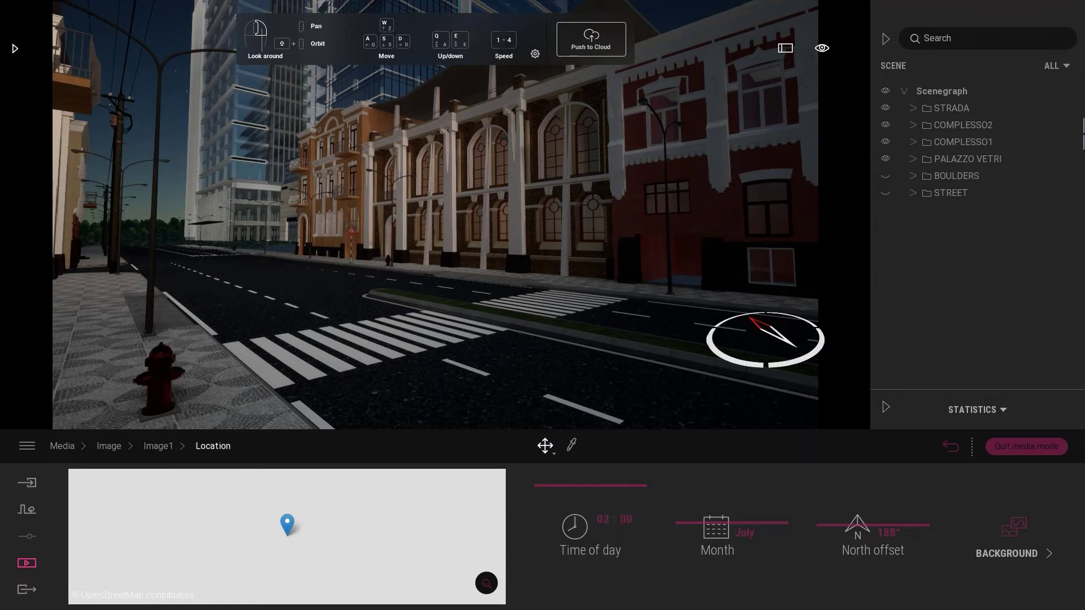
Set Image1's background picture to None and quit media mode
{"action": "left_click", "coordinate": [1012, 531]}
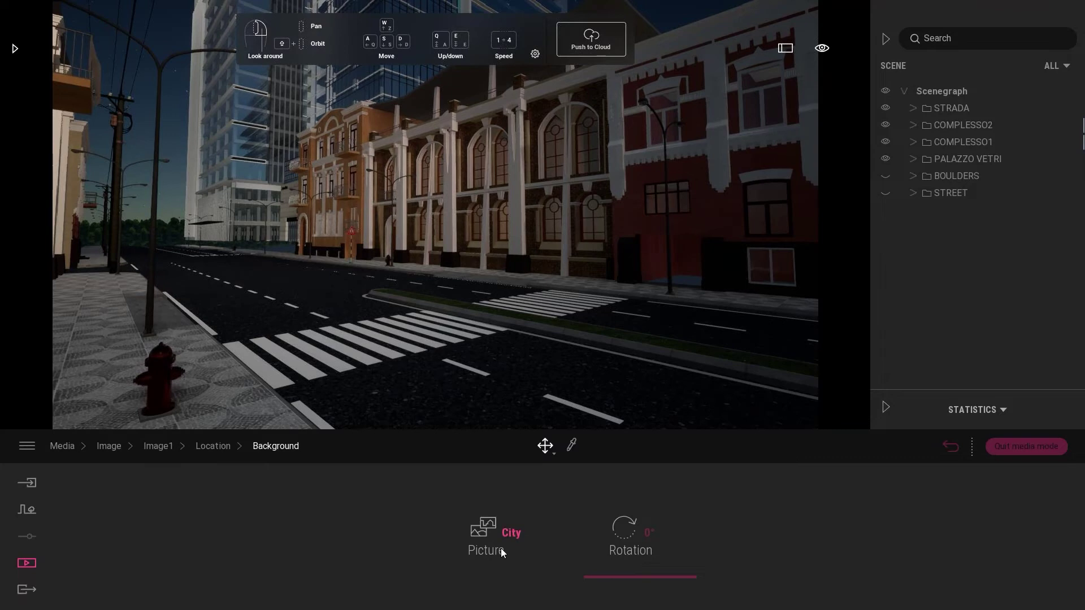
{"action": "left_click", "coordinate": [507, 532]}
{"action": "left_click", "coordinate": [358, 283]}
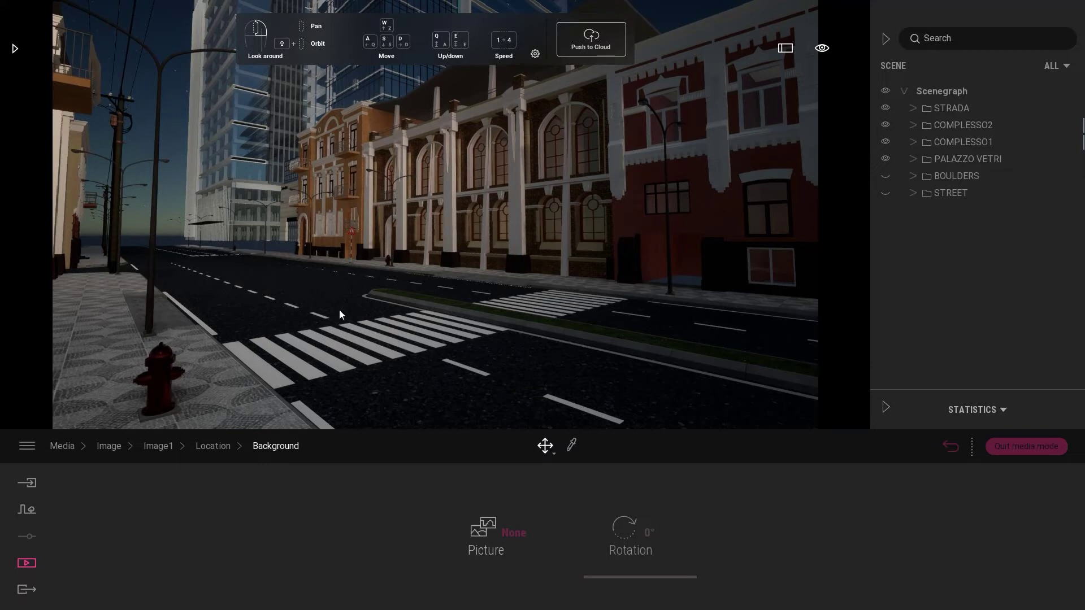
{"action": "left_click", "coordinate": [1013, 446]}
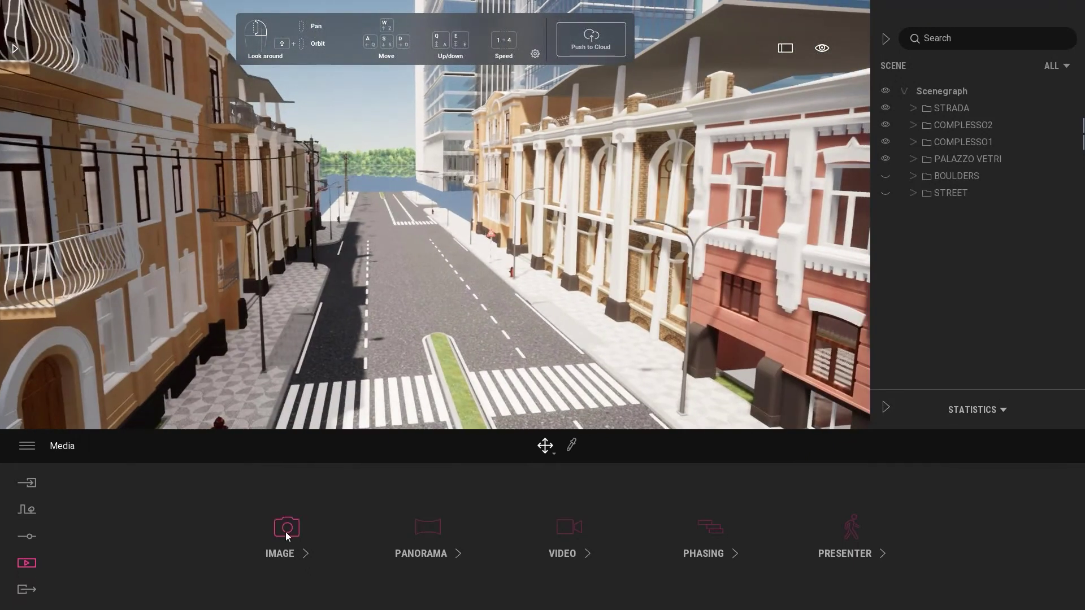
Preview Image1, return to the live scene looking down the street, and open the Library
{"action": "left_click", "coordinate": [286, 528]}
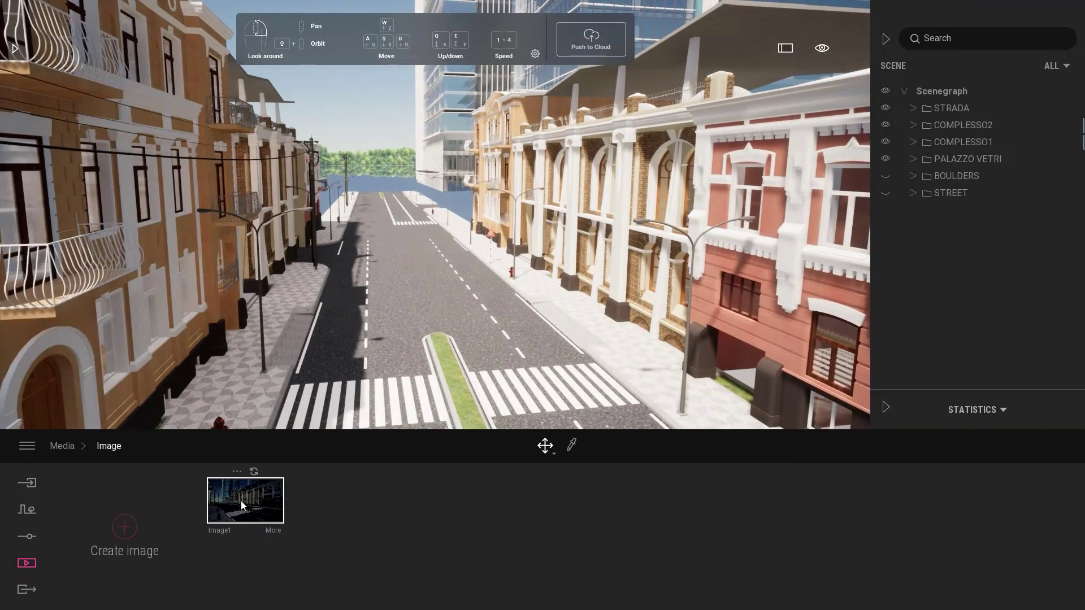
{"action": "left_click", "coordinate": [241, 501]}
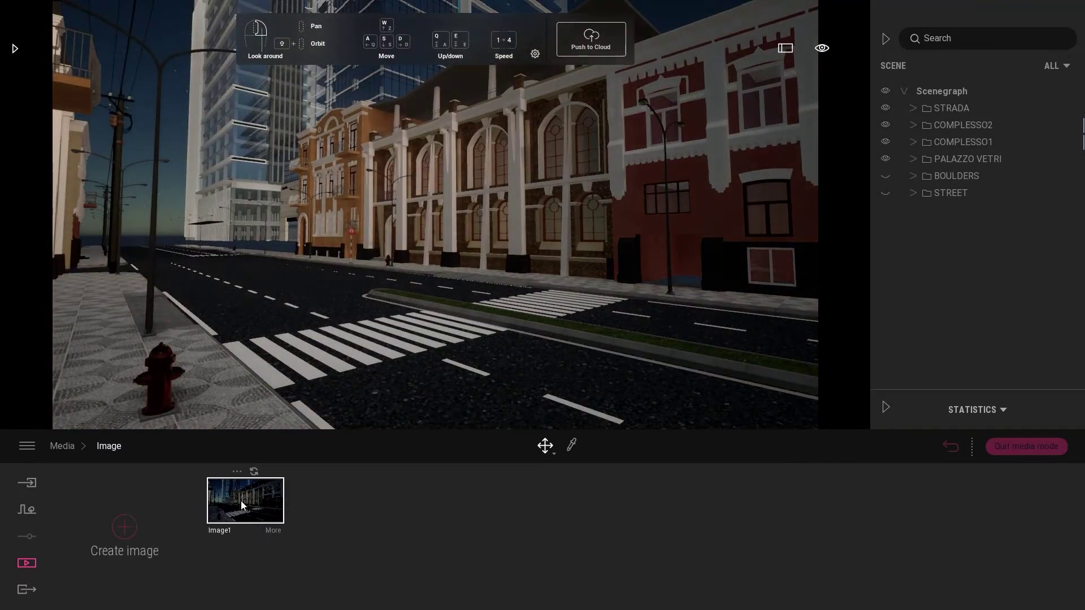
{"action": "left_click", "coordinate": [1015, 448]}
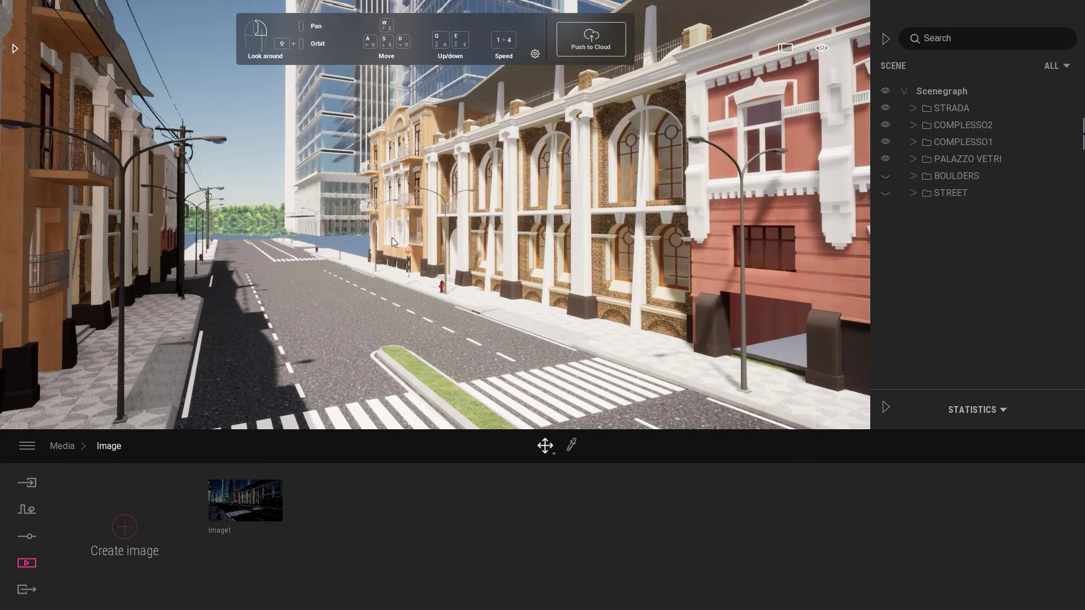
{"action": "left_click_drag", "start_coordinate": [446, 245], "coordinate": [339, 248]}
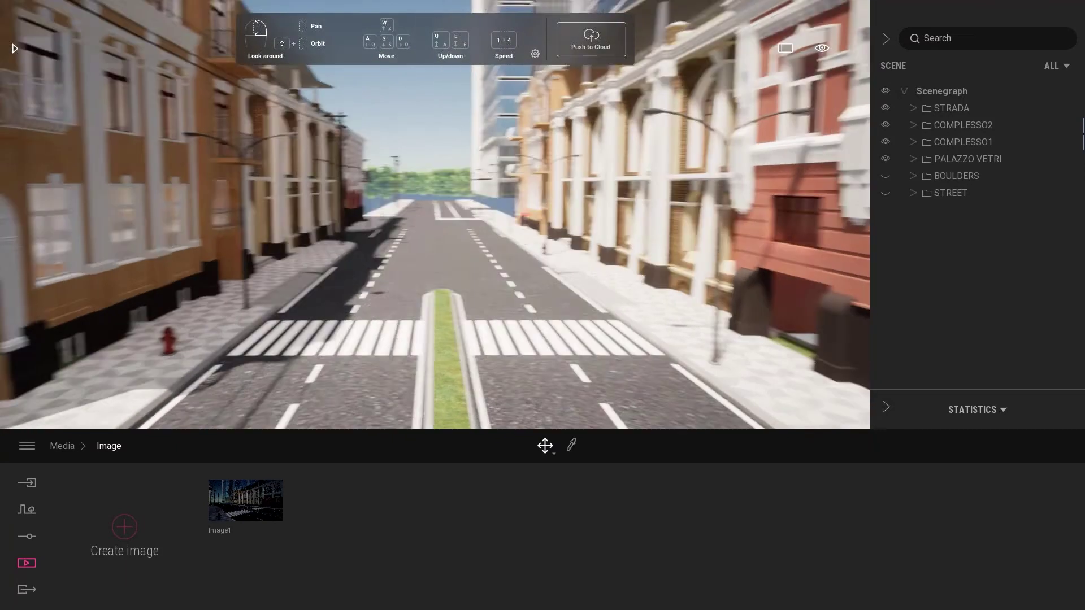
{"action": "key", "text": "w"}
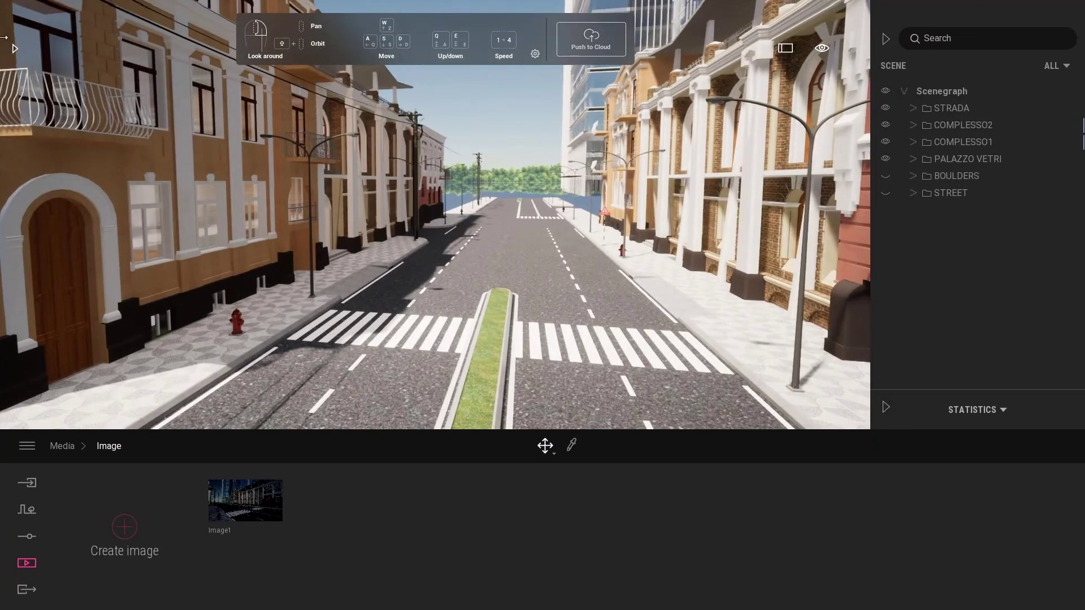
{"action": "left_click", "coordinate": [16, 49]}
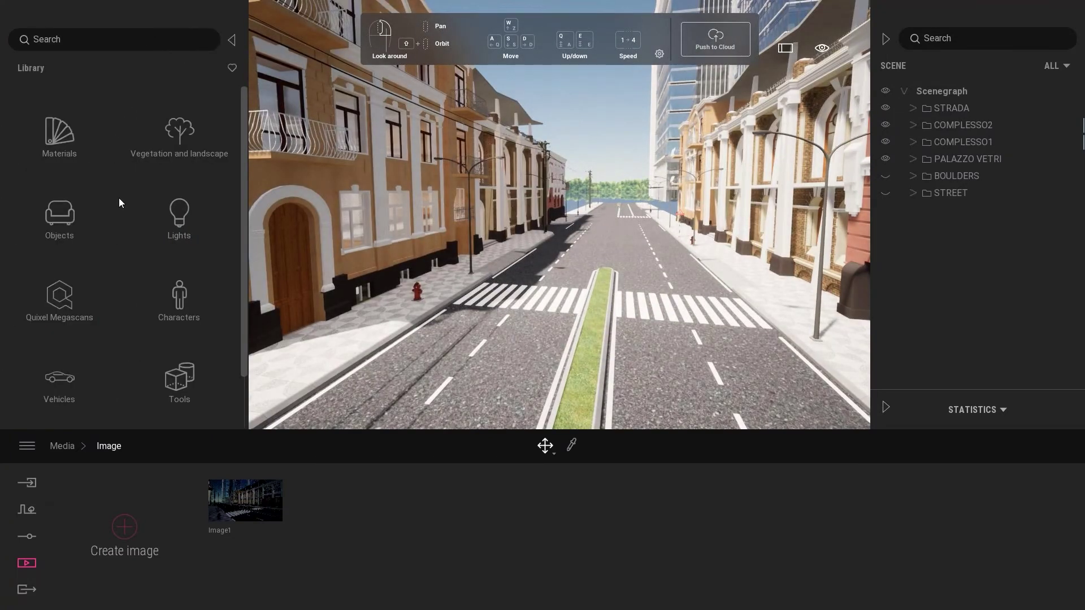
Move toward the median's tip and open the Objects > City category in the library
{"action": "mouse_move", "coordinate": [581, 269]}
{"action": "left_mouse_down"}
{"action": "mouse_move", "coordinate": [587, 237]}
{"action": "mouse_move", "coordinate": [575, 304]}
{"action": "left_mouse_up"}
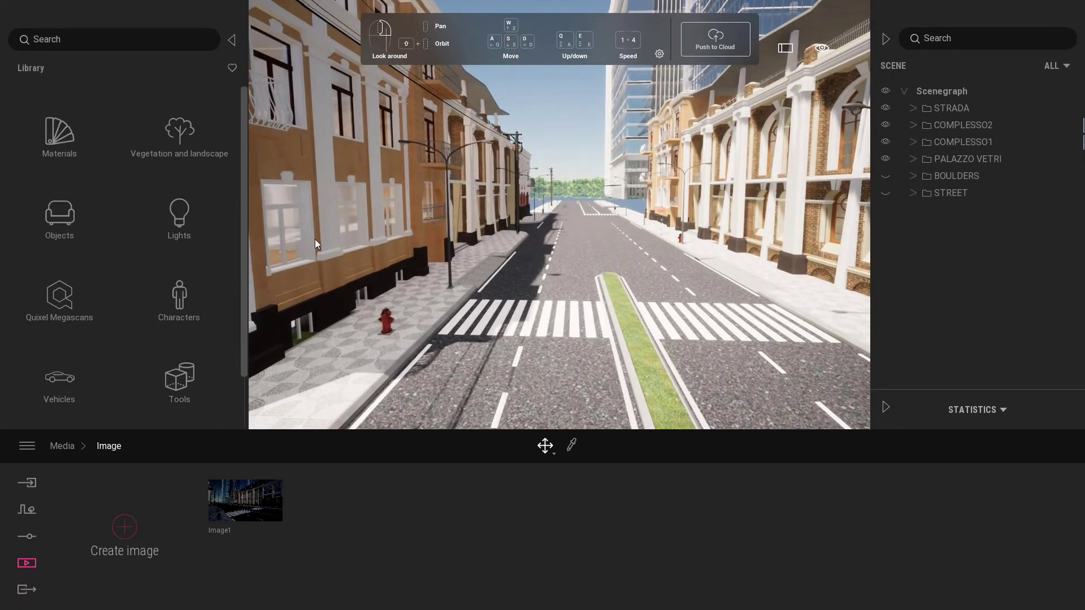
{"action": "left_click_drag", "start_coordinate": [510, 279], "coordinate": [508, 243]}
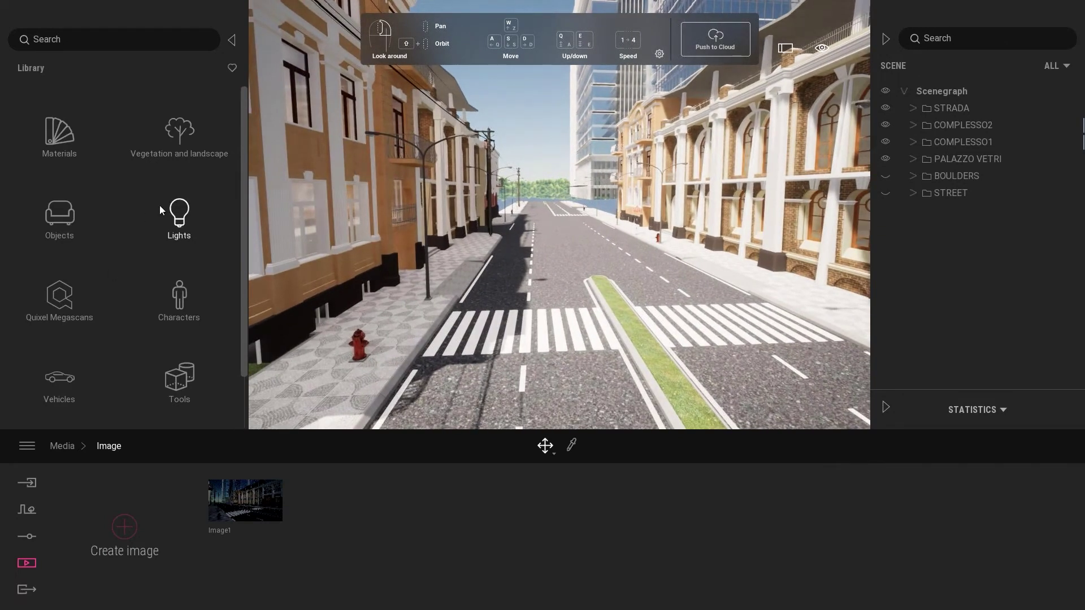
{"action": "left_click", "coordinate": [70, 220]}
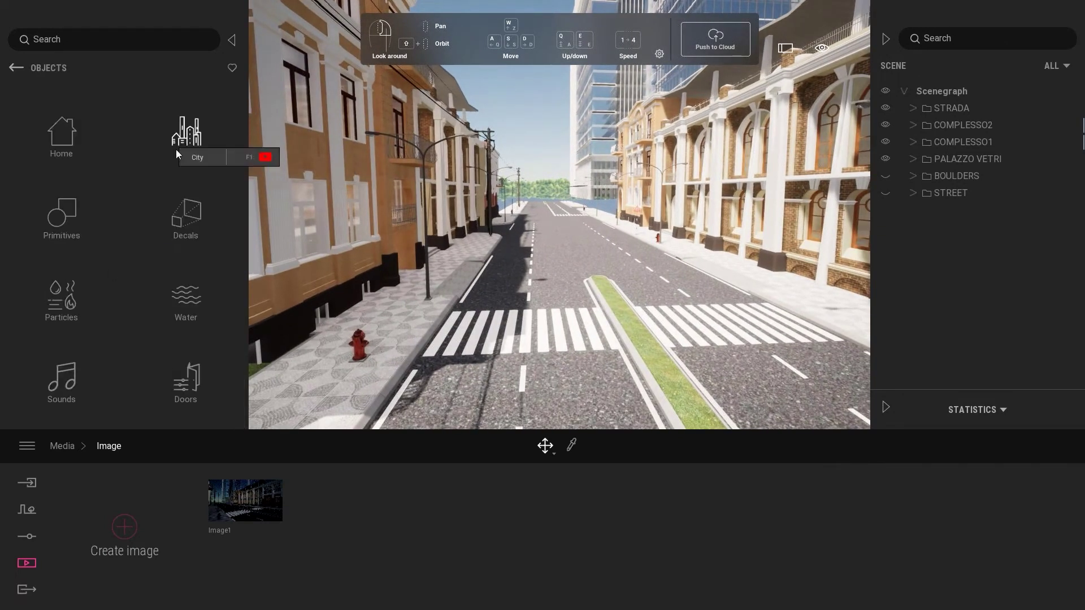
{"action": "left_click", "coordinate": [185, 144]}
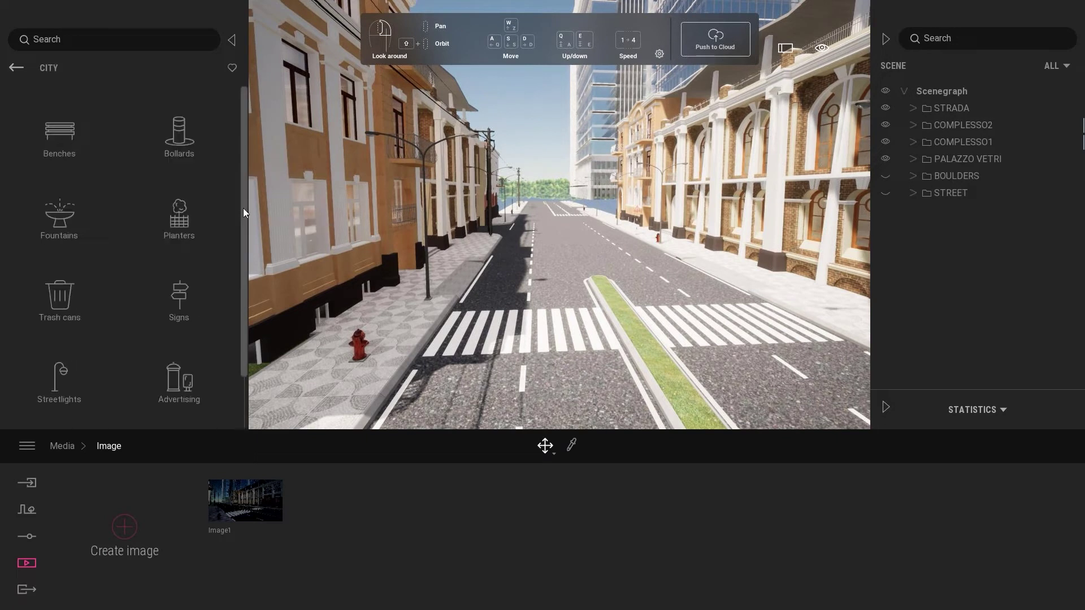
{"action": "scroll", "coordinate": [244, 214], "scroll_direction": "down", "scroll_amount": 2}
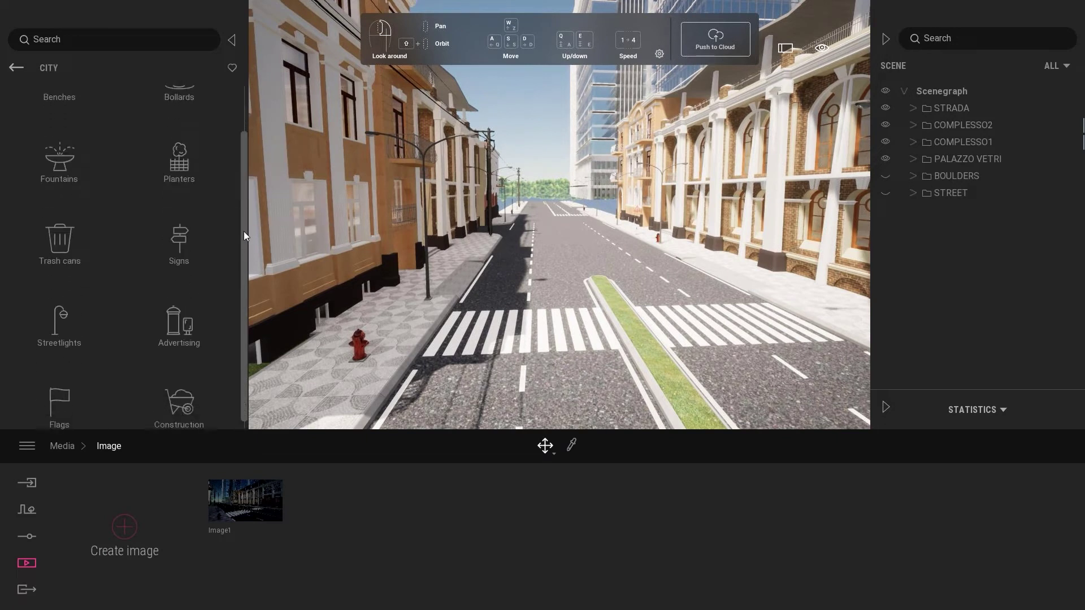
{"action": "scroll", "coordinate": [243, 226], "scroll_direction": "up", "scroll_amount": 2}
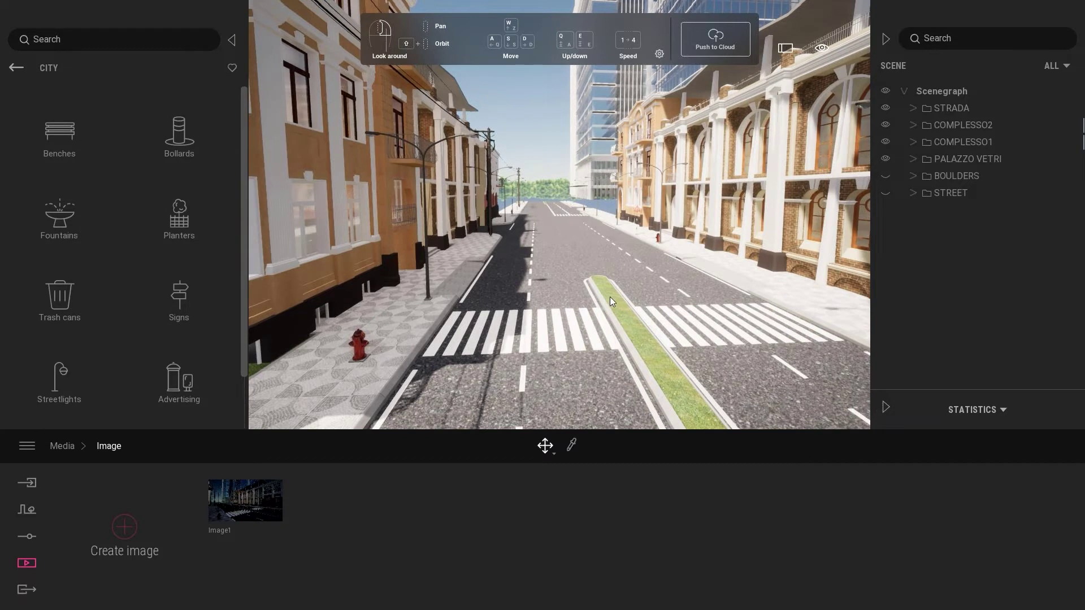
Make the BOULDERS group visible, and toggle the STREET group on then off
{"action": "left_click_drag", "start_coordinate": [610, 297], "coordinate": [627, 297]}
{"action": "left_click", "coordinate": [886, 176]}
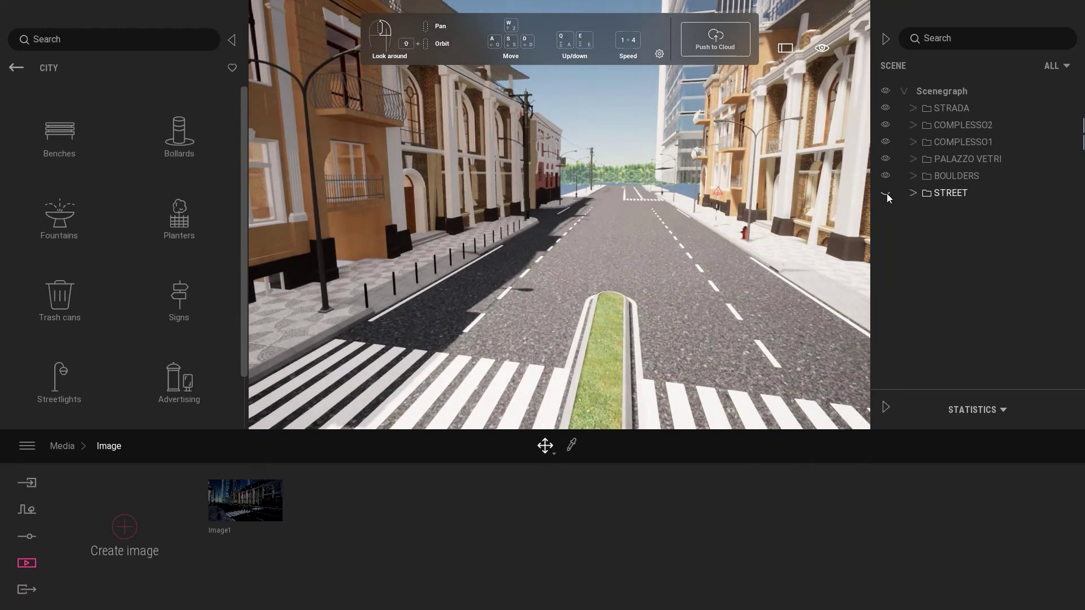
{"action": "left_click", "coordinate": [717, 254]}
{"action": "key", "text": "Delete"}
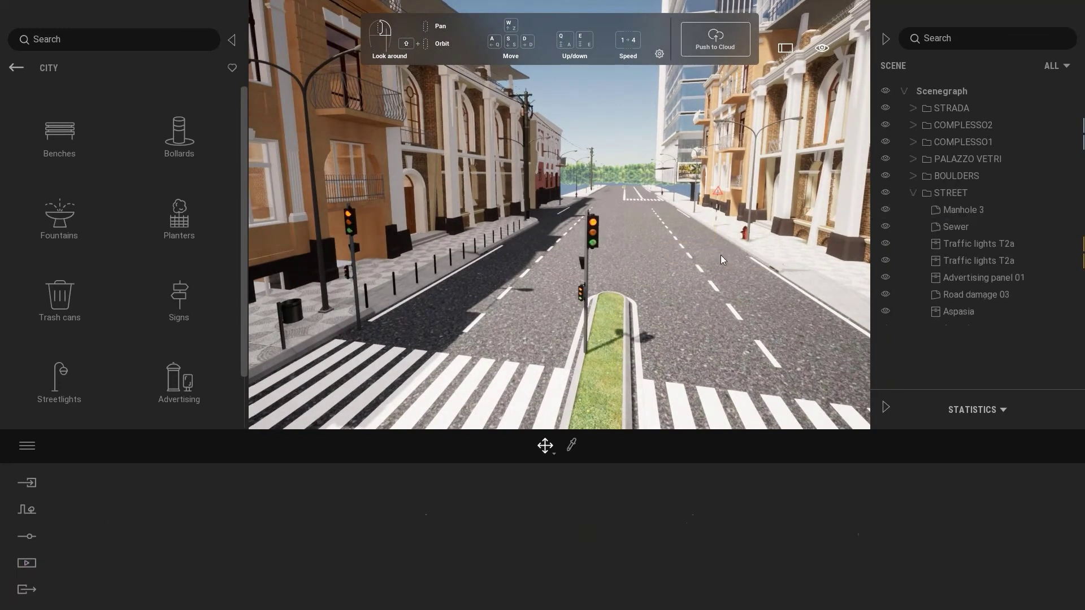
{"action": "left_click", "coordinate": [913, 193]}
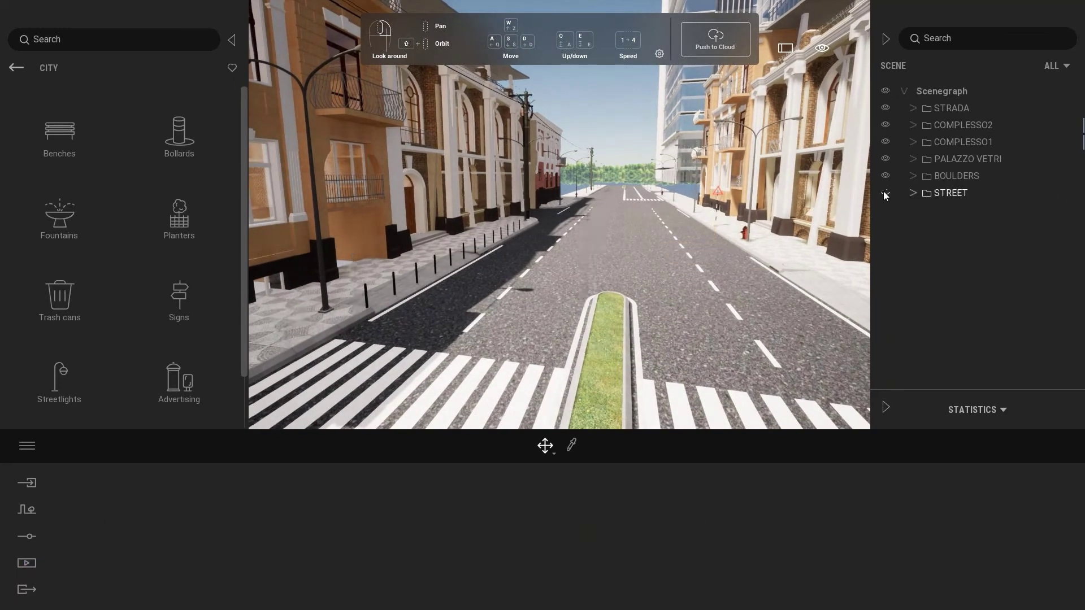
Make STREET visible and inspect the left traffic light by the hydrant before pulling back
{"action": "left_click", "coordinate": [886, 193]}
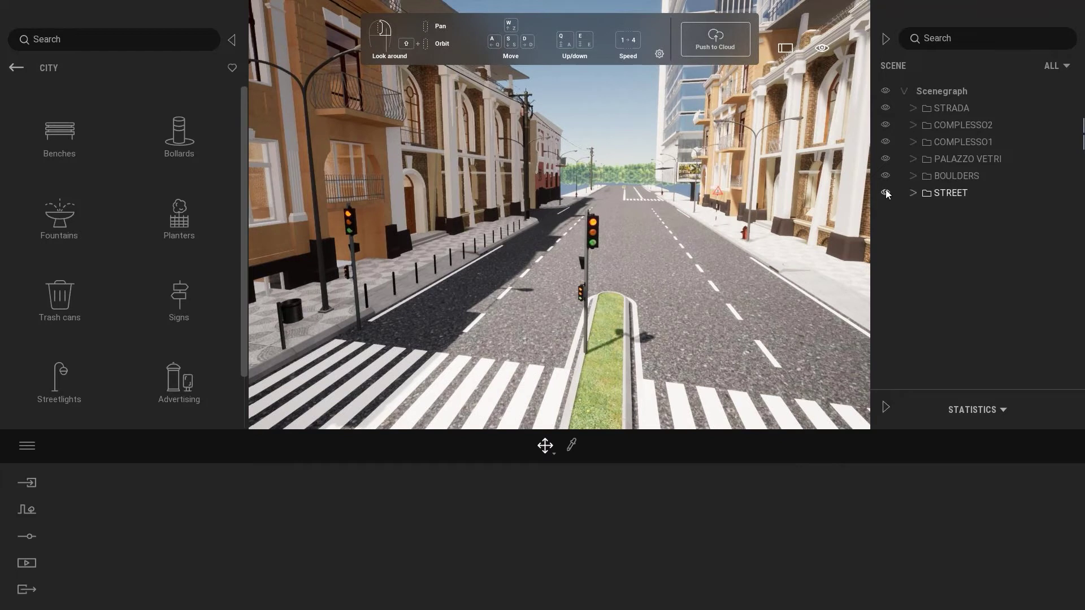
{"action": "key", "text": "a"}
{"action": "key", "text": "w"}
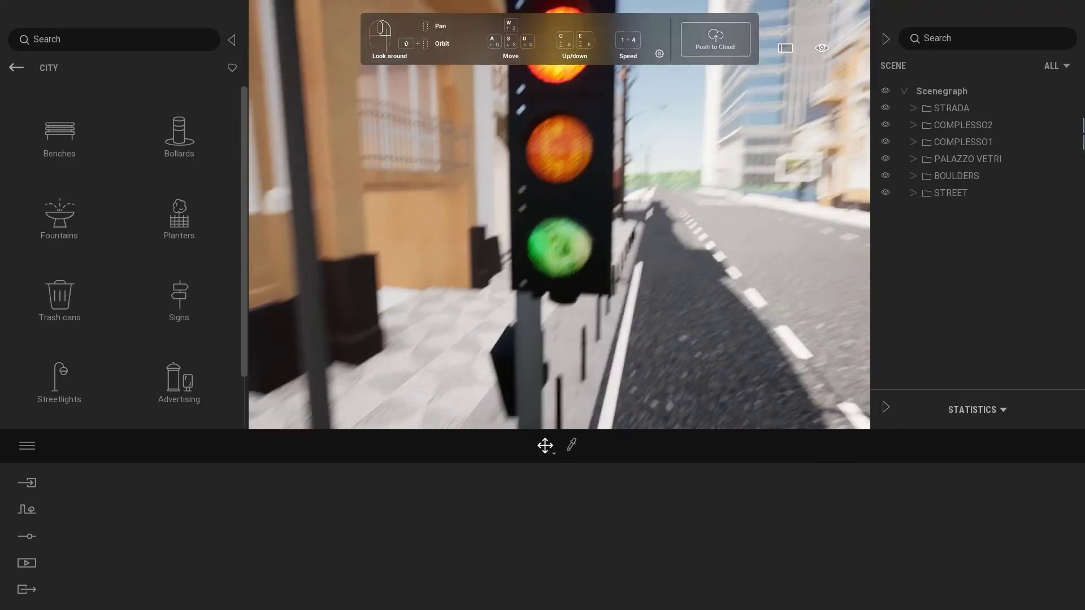
{"action": "key", "text": "s"}
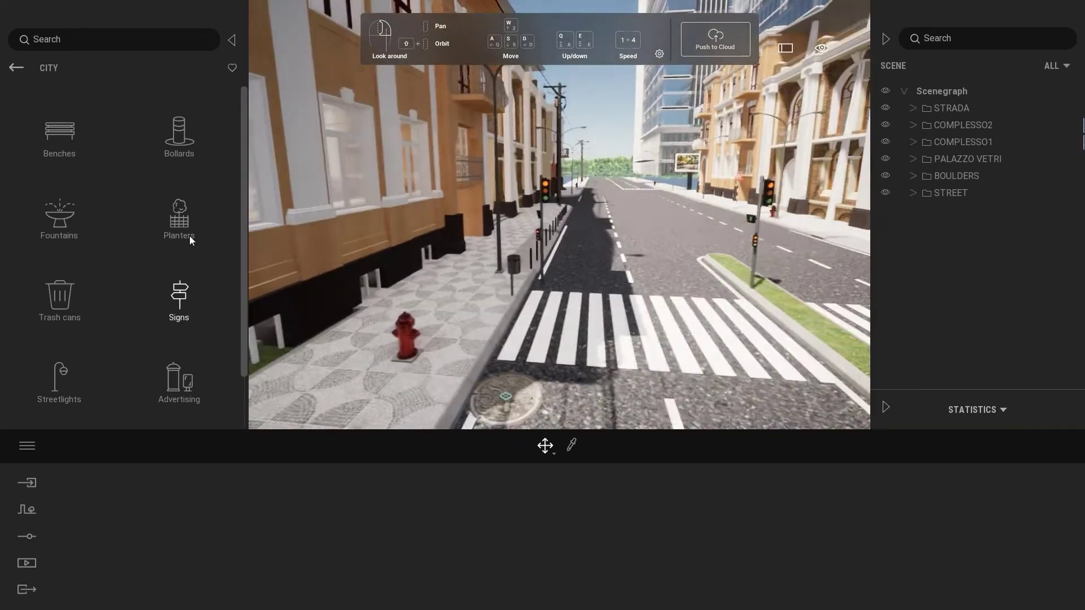
Place the Attract planter from City > Planters on the left sidewalk
{"action": "left_click", "coordinate": [189, 235]}
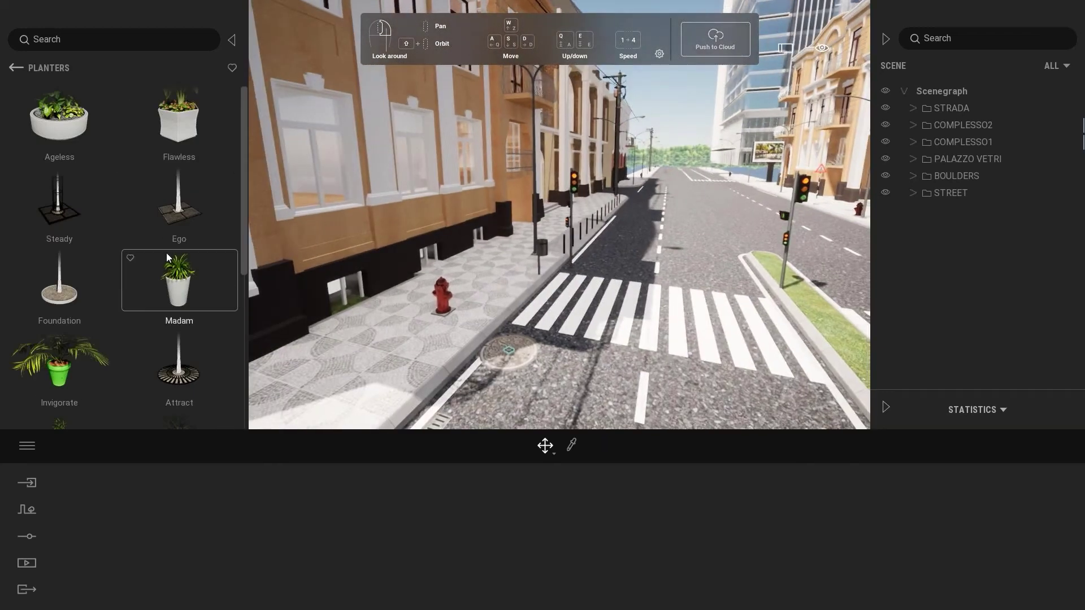
{"action": "scroll", "coordinate": [164, 232], "scroll_direction": "down", "scroll_amount": 2}
{"action": "scroll", "coordinate": [164, 232], "scroll_direction": "down", "scroll_amount": 1}
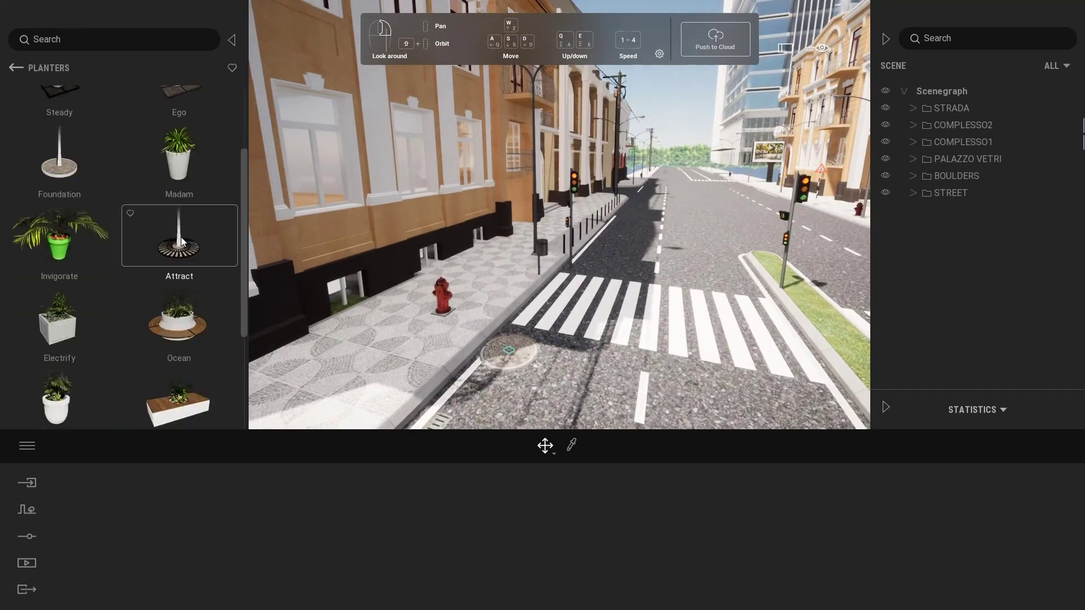
{"action": "left_click_drag", "start_coordinate": [181, 236], "coordinate": [405, 304]}
Select the Attract planter, then its SM_Y_CaryaIllinoensis_LOD0 tree
{"action": "mouse_move", "coordinate": [405, 304]}
{"action": "middle_mouse_down", "text": "shift"}
{"action": "mouse_move", "coordinate": [543, 310]}
{"action": "mouse_move", "coordinate": [447, 168]}
{"action": "middle_mouse_up", "text": "shift"}
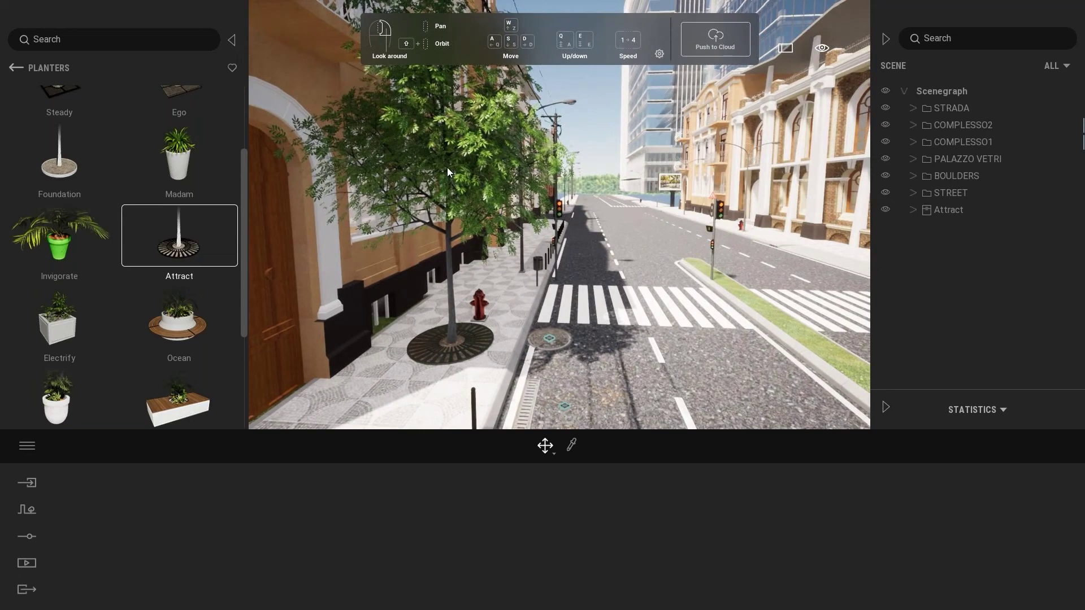
{"action": "left_click", "coordinate": [447, 167]}
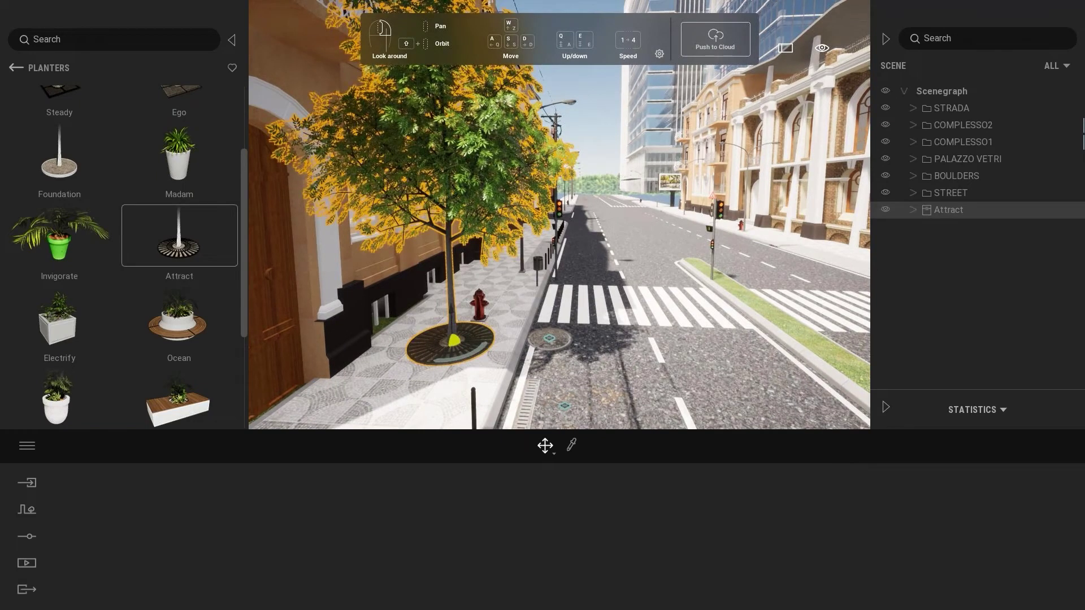
{"action": "middle_click_drag", "start_coordinate": [449, 182], "coordinate": [438, 205], "text": "shift"}
{"action": "double_click", "coordinate": [439, 205]}
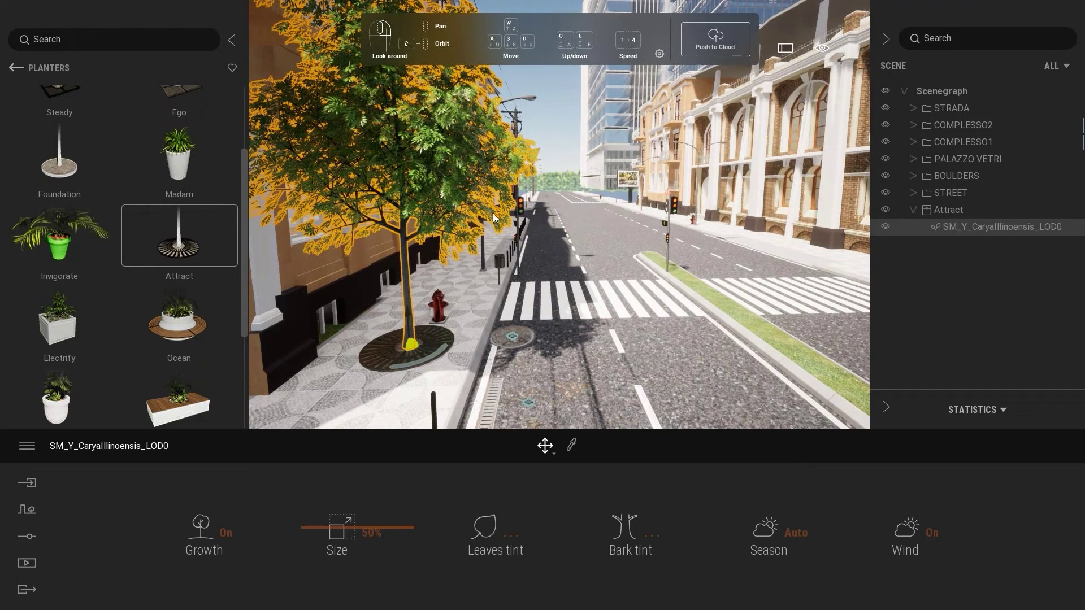
Scale the Attract planter's tree to 53% and pick Winter from its Season dropdown
{"action": "right_click_drag", "start_coordinate": [530, 205], "coordinate": [456, 289]}
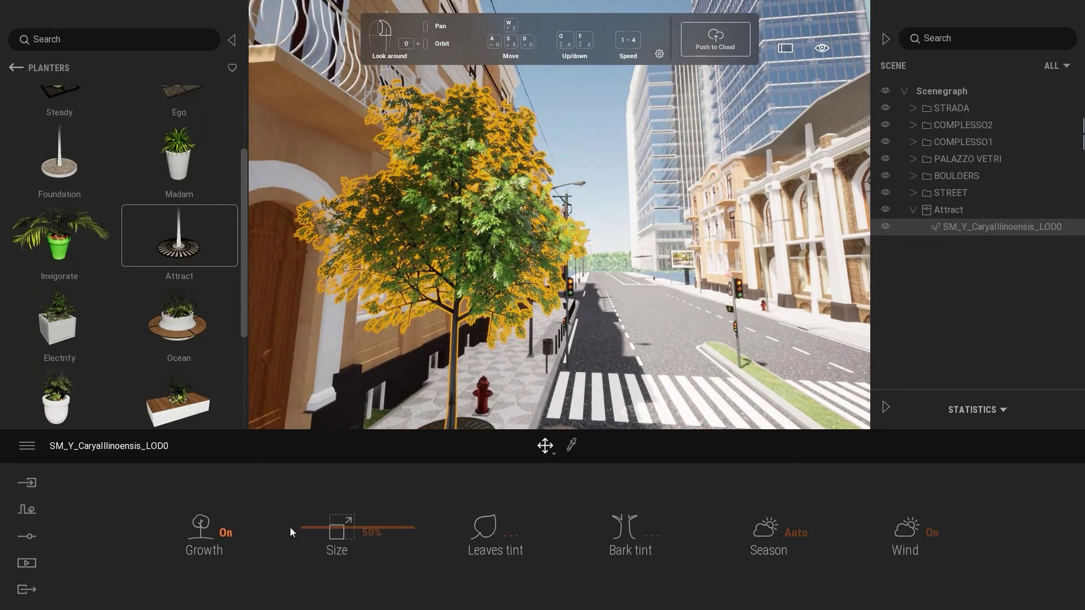
{"action": "left_click_drag", "start_coordinate": [330, 524], "coordinate": [343, 530]}
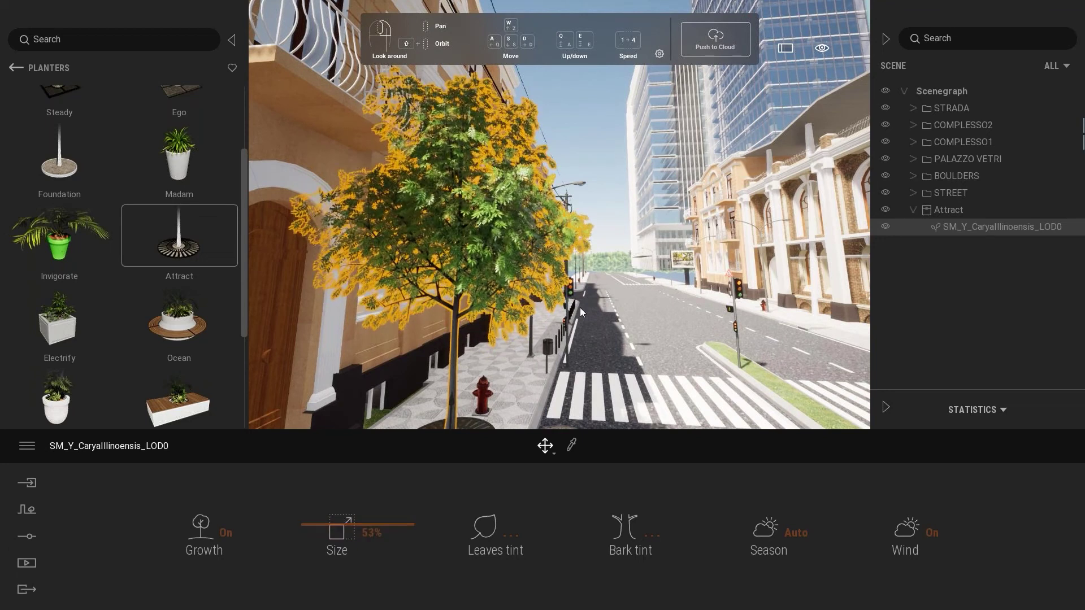
{"action": "scroll", "coordinate": [588, 322], "scroll_direction": "up", "scroll_amount": 3}
{"action": "left_click", "coordinate": [806, 533]}
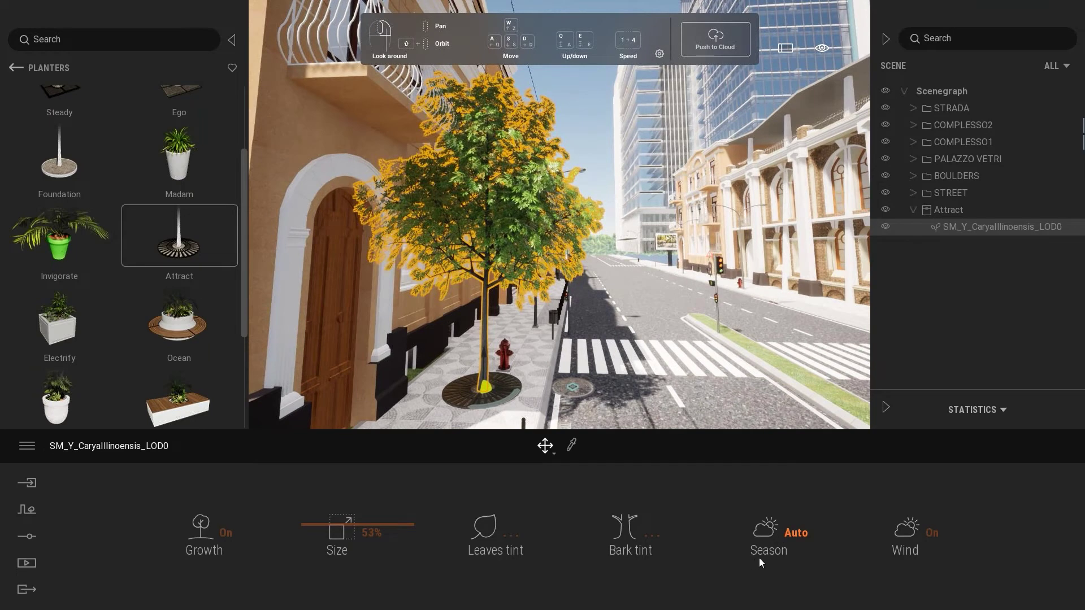
{"action": "left_click", "coordinate": [785, 534]}
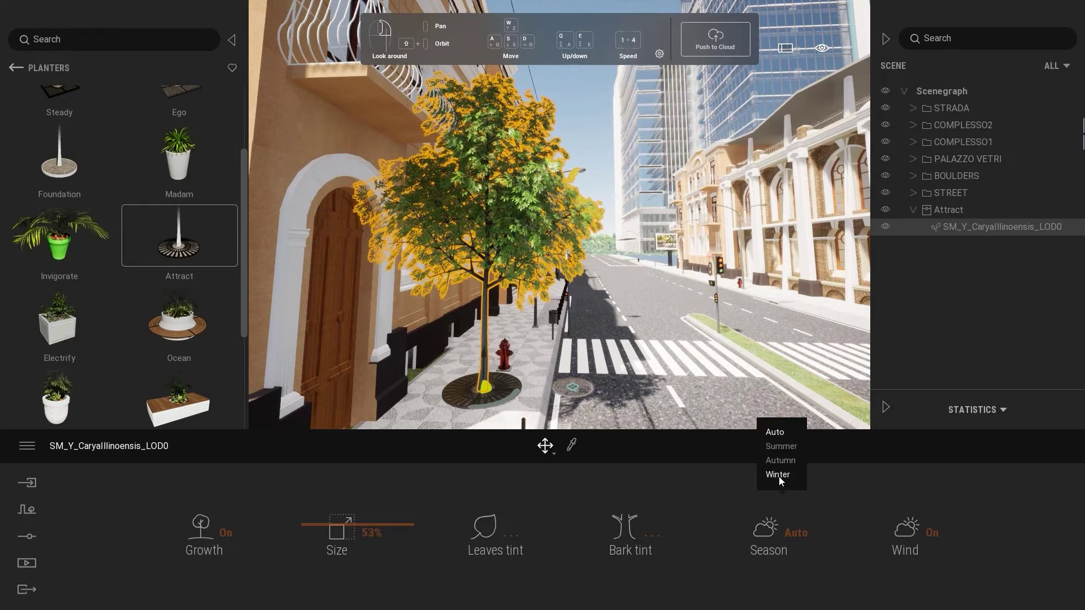
{"action": "left_click", "coordinate": [778, 475]}
{"action": "left_click_drag", "start_coordinate": [604, 334], "coordinate": [565, 339]}
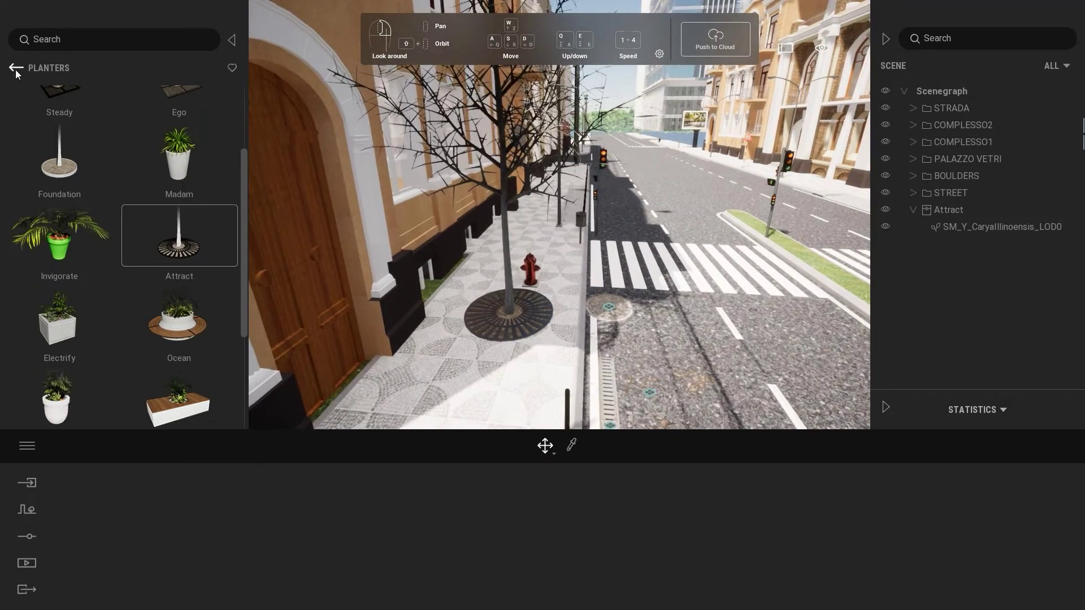
Browse the library to Vegetation and landscape > Misc to reach DeadLeaves 1
{"action": "left_click", "coordinate": [16, 68]}
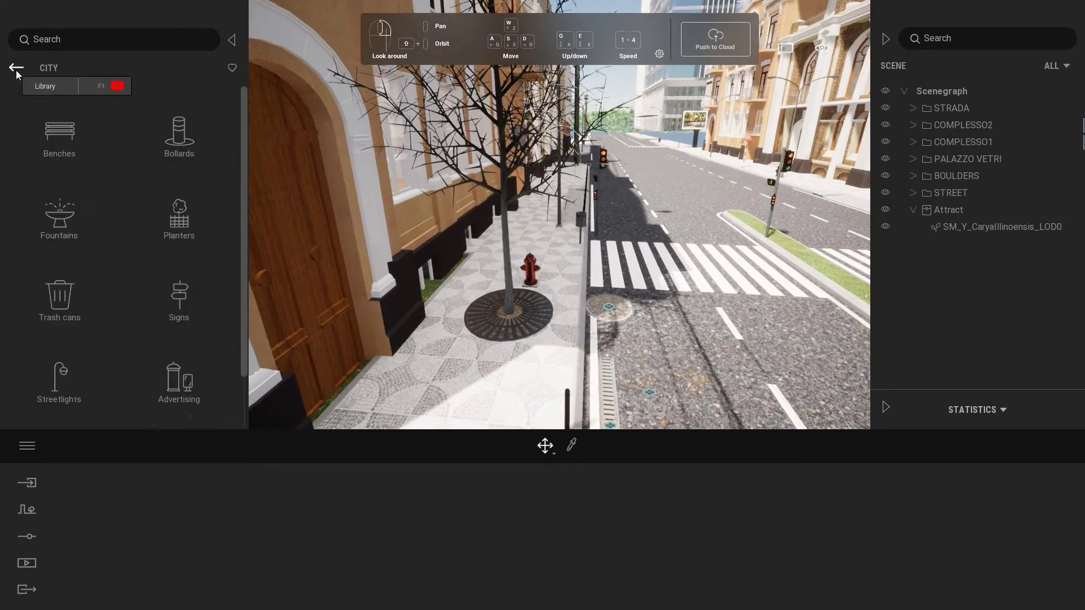
{"action": "left_click", "coordinate": [17, 68]}
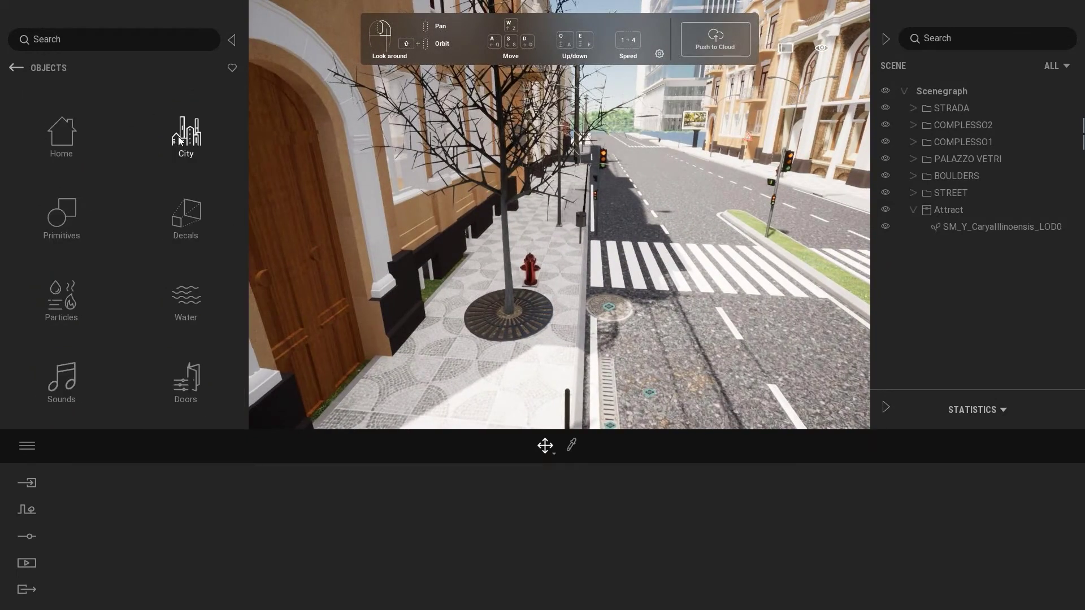
{"action": "left_click", "coordinate": [12, 69]}
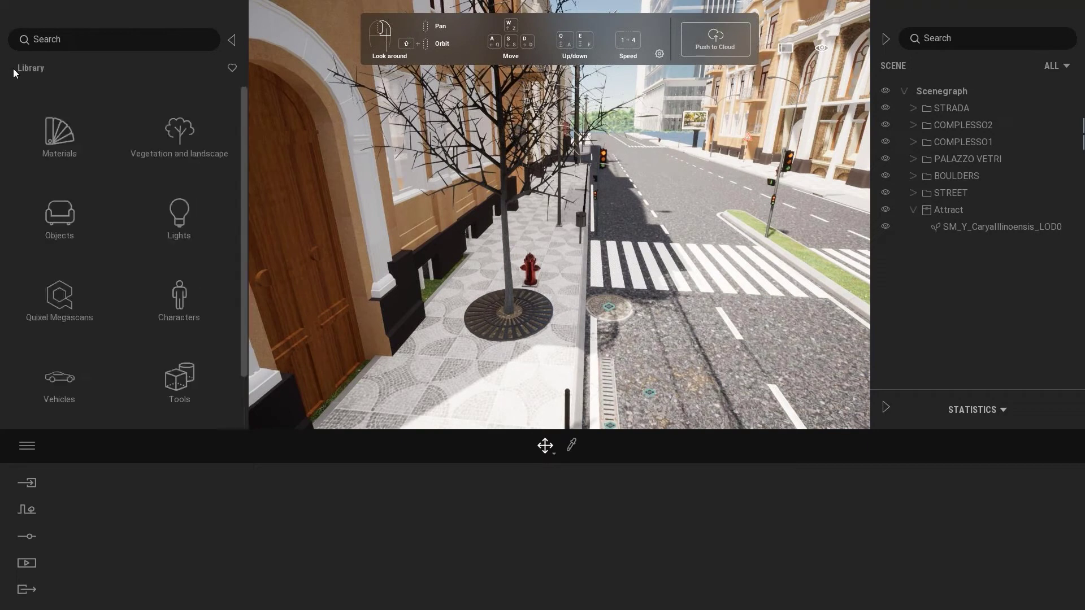
{"action": "left_click", "coordinate": [166, 144]}
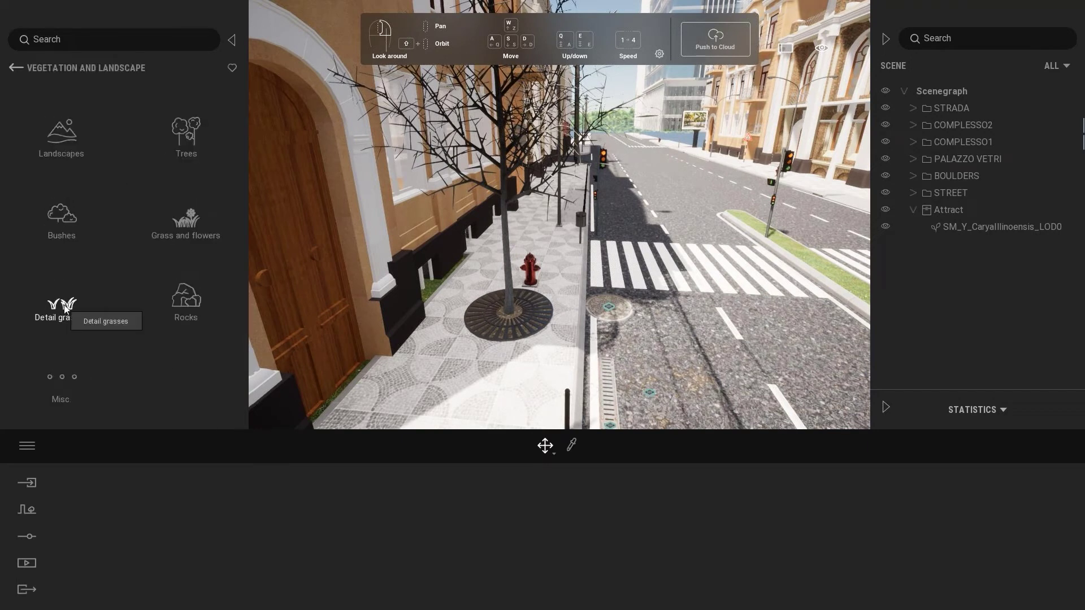
{"action": "left_click", "coordinate": [63, 308]}
{"action": "left_click", "coordinate": [16, 68]}
{"action": "left_click", "coordinate": [71, 372]}
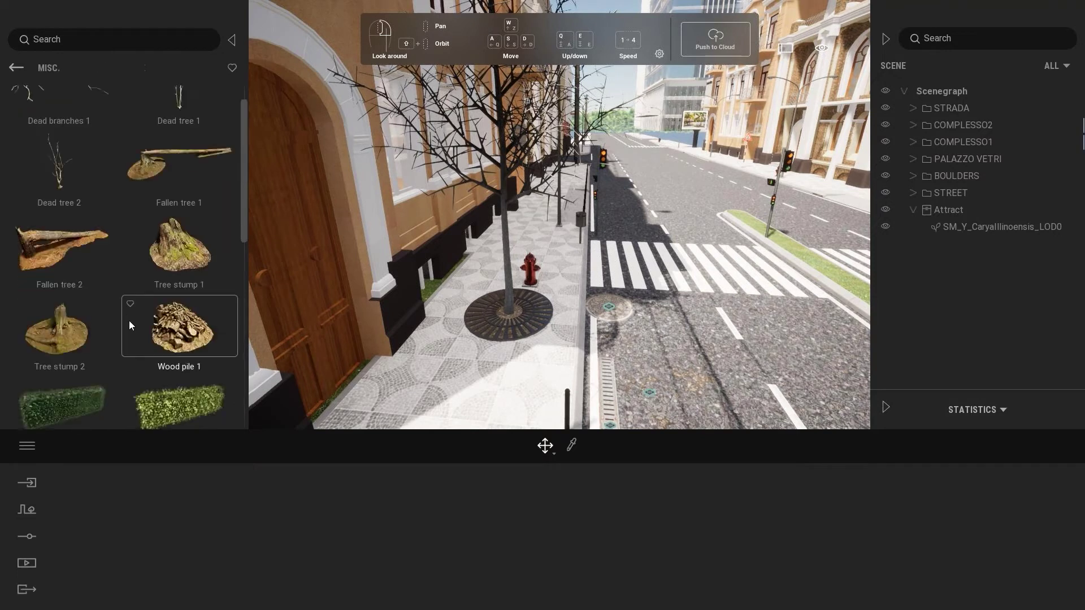
{"action": "scroll", "coordinate": [129, 320], "scroll_direction": "down", "scroll_amount": 5}
{"action": "scroll", "coordinate": [43, 286], "scroll_direction": "up", "scroll_amount": 3}
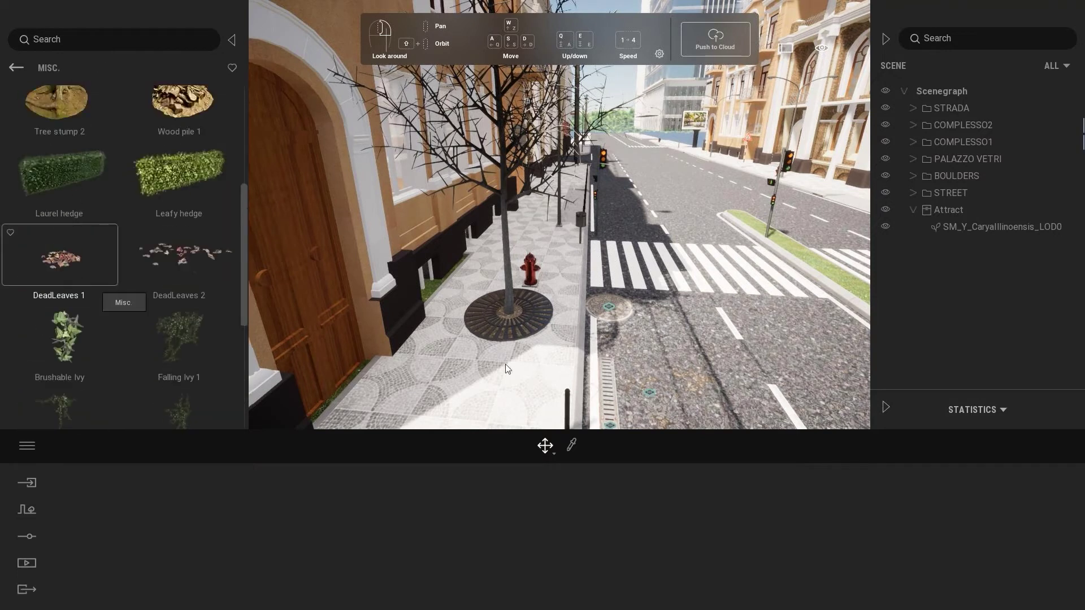
Scatter five DeadLeaves 1 piles around the tree grate beside the fire hydrant
{"action": "key", "text": "w"}
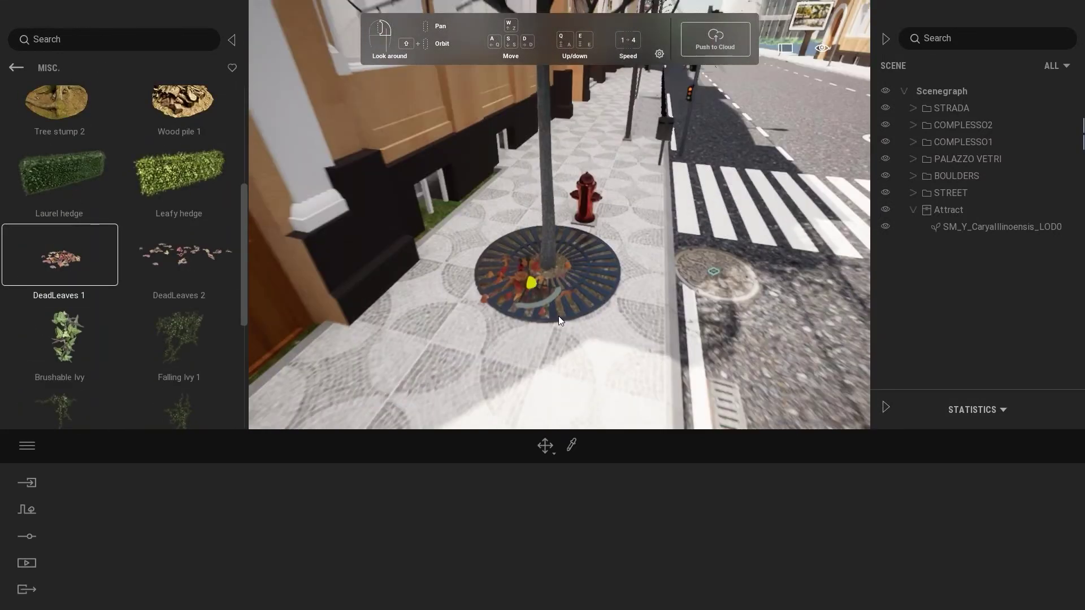
{"action": "left_click", "coordinate": [560, 315]}
{"action": "left_click", "coordinate": [639, 300]}
{"action": "left_click", "coordinate": [637, 248]}
{"action": "left_click", "coordinate": [502, 259]}
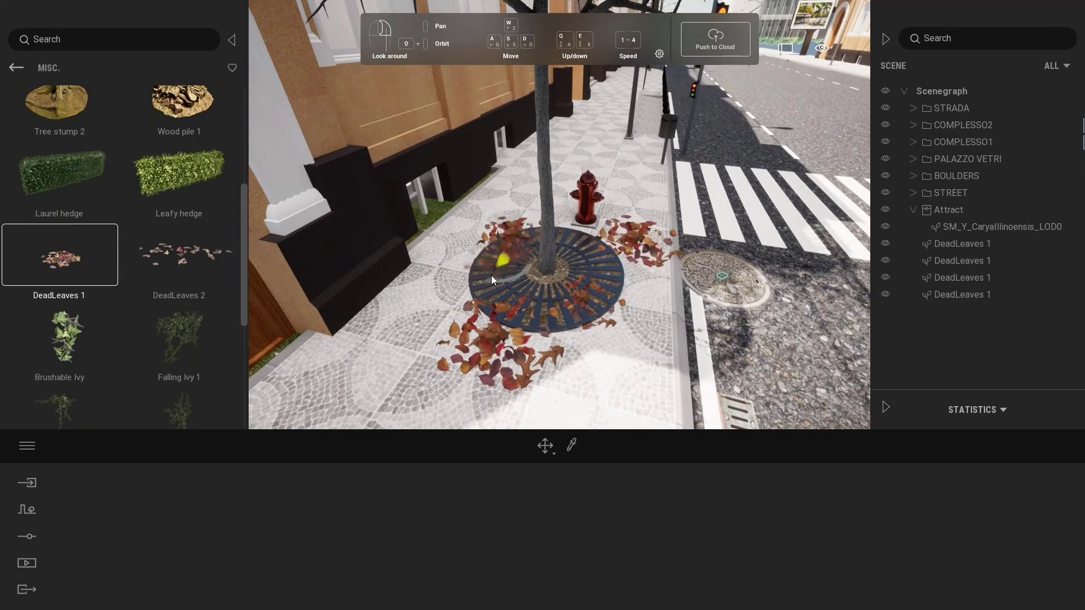
{"action": "left_click", "coordinate": [517, 293]}
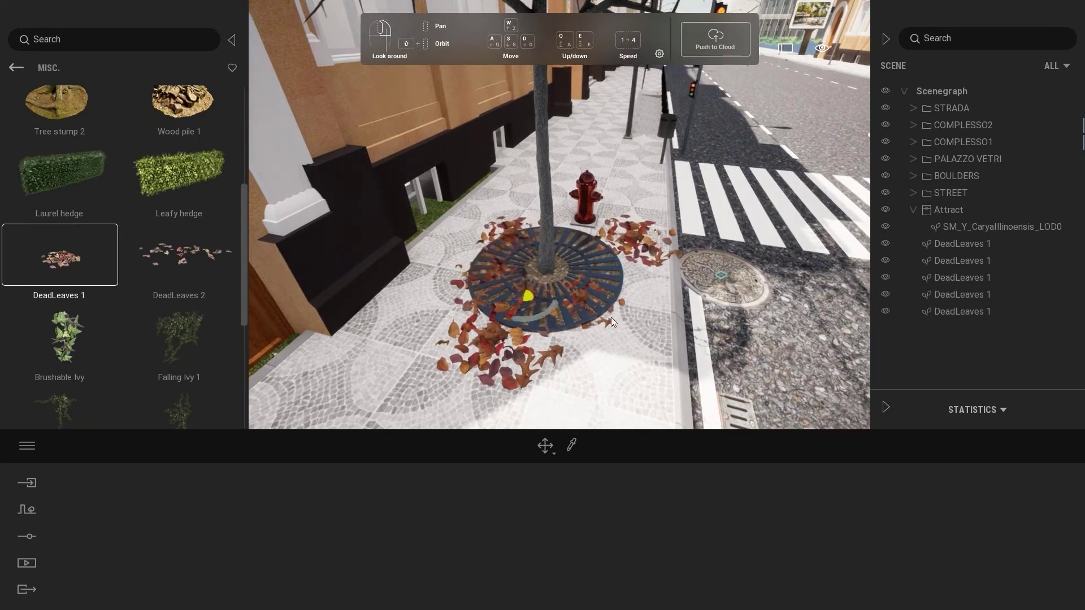
{"action": "left_click", "coordinate": [500, 280]}
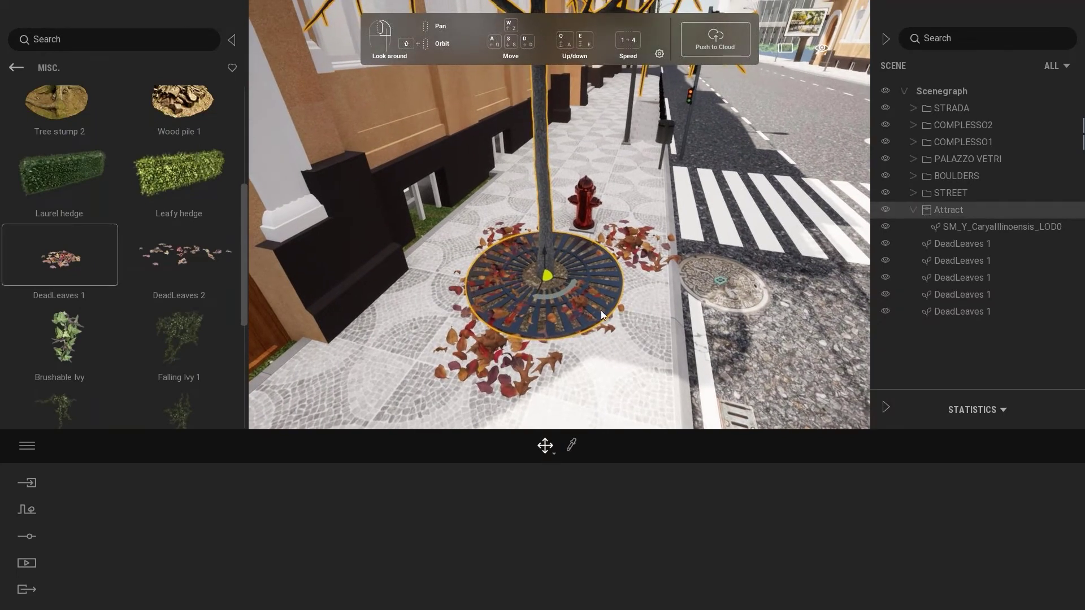
Copy the Attract tree and its DeadLeaves onto a sidewalk grate across the street
{"action": "scroll", "coordinate": [602, 312], "scroll_direction": "down", "scroll_amount": 5}
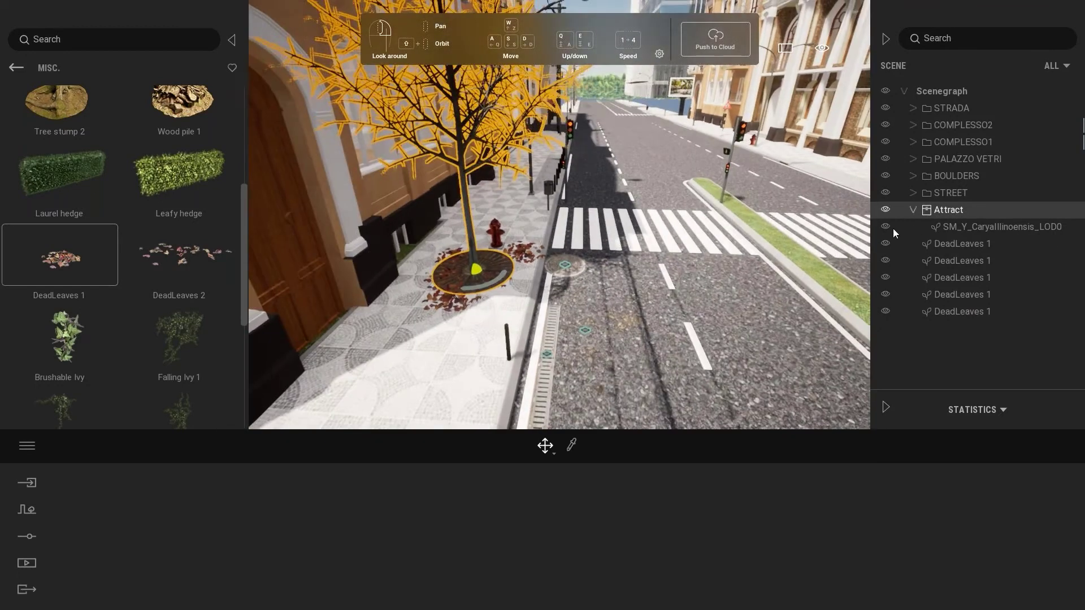
{"action": "left_click", "coordinate": [913, 108]}
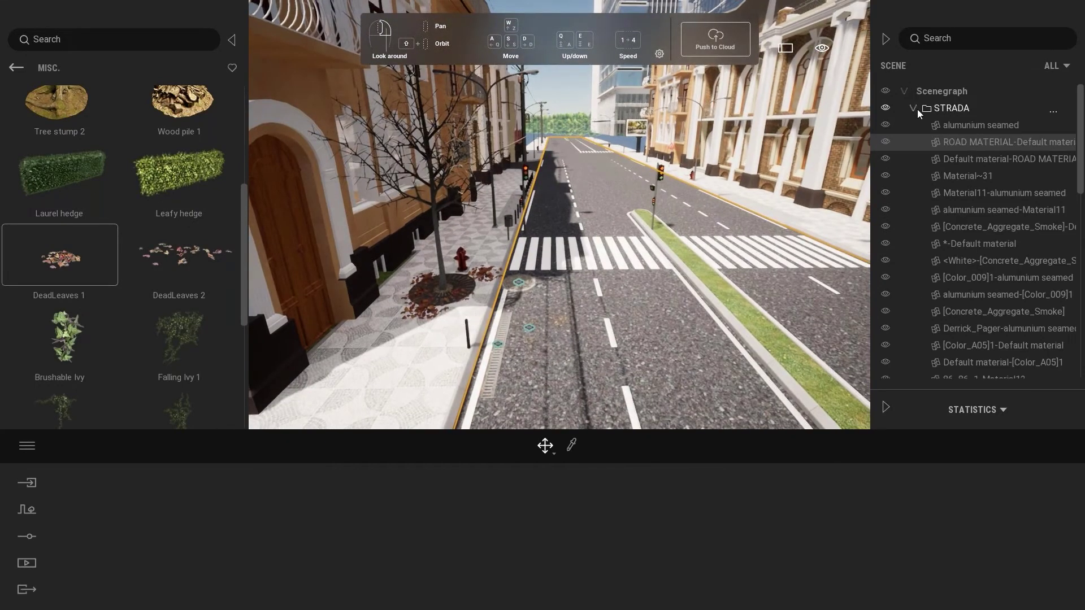
{"action": "left_click", "coordinate": [913, 108]}
{"action": "left_click", "coordinate": [940, 215]}
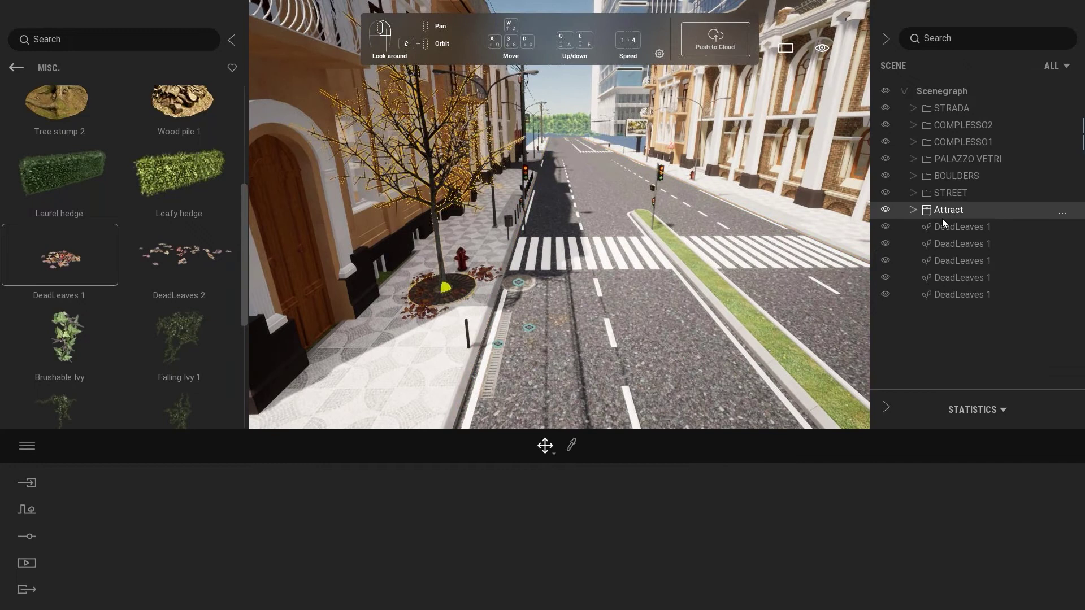
{"action": "left_click", "coordinate": [959, 291]}
{"action": "scroll", "coordinate": [812, 287], "scroll_direction": "up", "scroll_amount": 2}
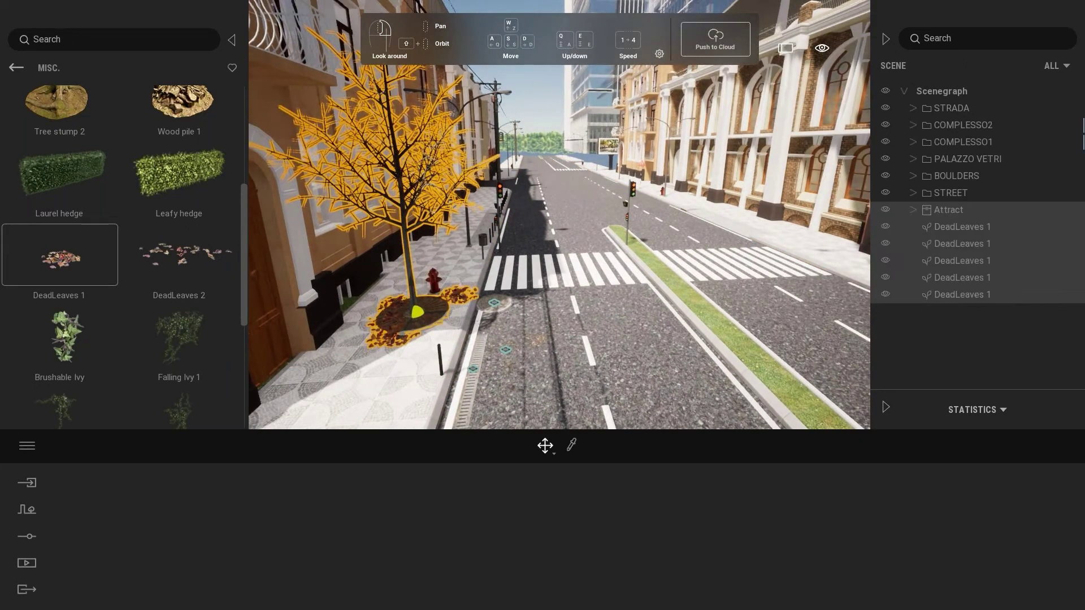
{"action": "key", "text": "ctrl+d"}
{"action": "left_click", "coordinate": [511, 361]}
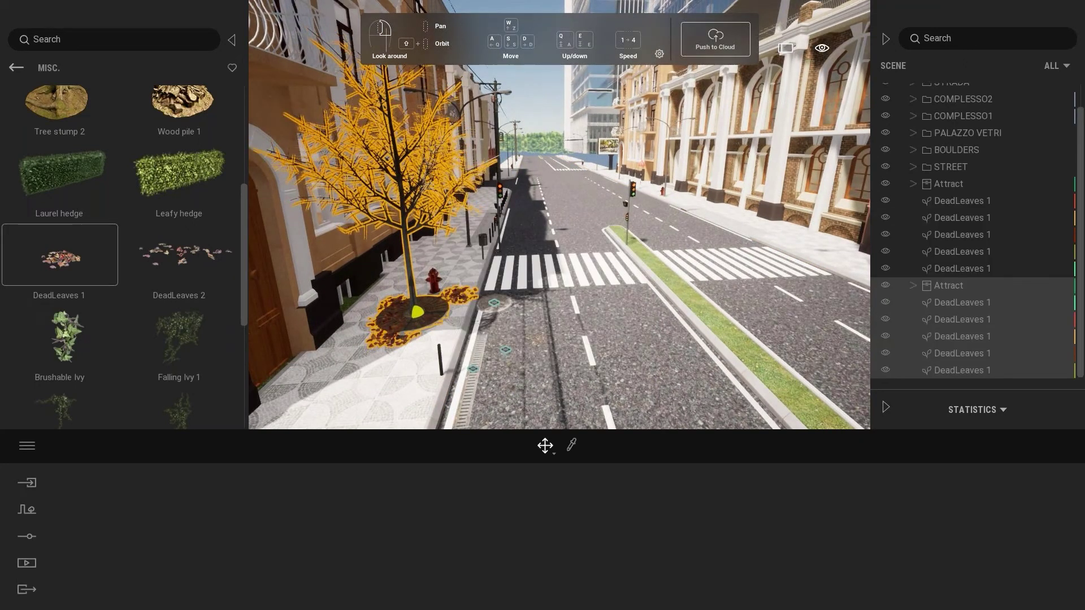
{"action": "left_click_drag", "start_coordinate": [578, 298], "coordinate": [679, 310]}
{"action": "mouse_move", "coordinate": [678, 310]}
{"action": "right_mouse_down"}
{"action": "mouse_move", "coordinate": [691, 246]}
{"action": "mouse_move", "coordinate": [763, 237]}
{"action": "right_mouse_up"}
{"action": "mouse_move", "coordinate": [687, 239]}
{"action": "right_mouse_down"}
{"action": "mouse_move", "coordinate": [555, 287]}
{"action": "mouse_move", "coordinate": [477, 254]}
{"action": "mouse_move", "coordinate": [488, 276]}
{"action": "right_mouse_up"}
{"action": "mouse_move", "coordinate": [487, 276]}
{"action": "left_mouse_down"}
{"action": "mouse_move", "coordinate": [540, 272]}
{"action": "mouse_move", "coordinate": [565, 290]}
{"action": "left_mouse_up"}
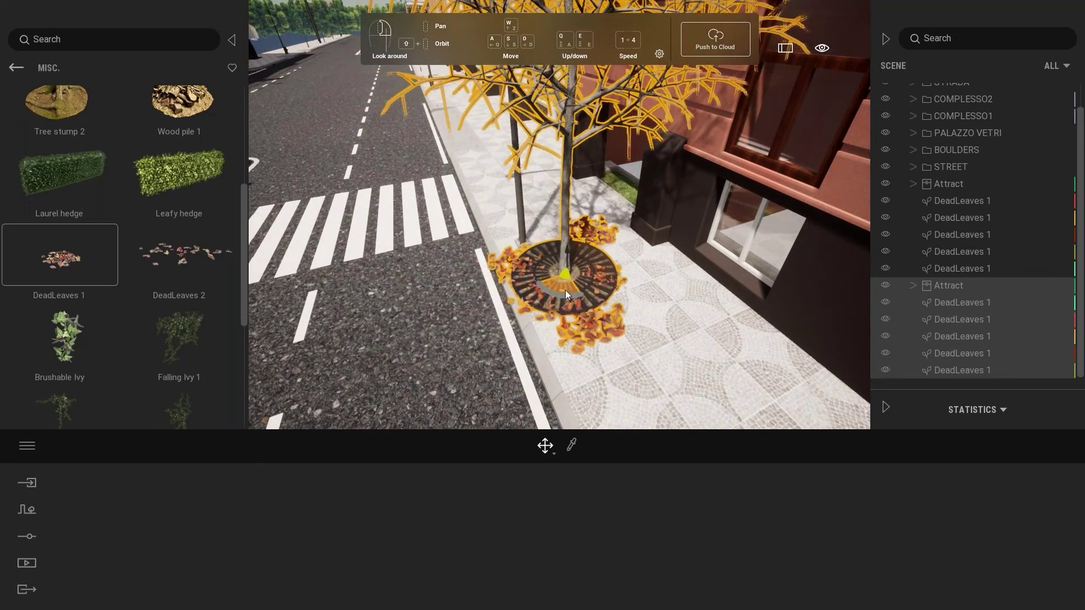
{"action": "key", "text": "Escape"}
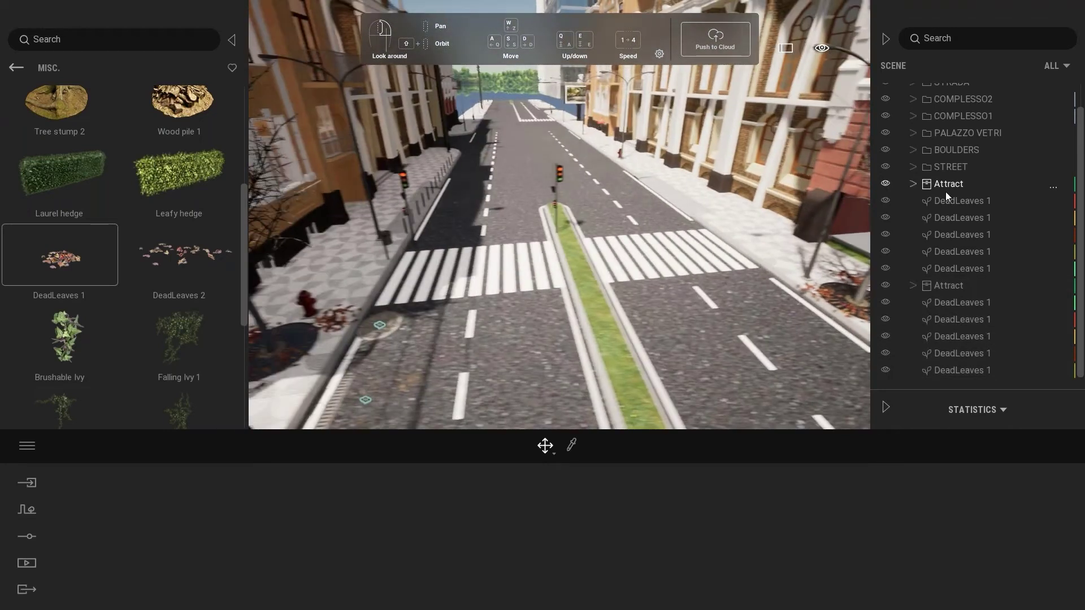
Make a second copy of the tree and leaves and move it up the street
{"action": "left_click", "coordinate": [946, 192]}
{"action": "left_click", "coordinate": [971, 371], "text": "shift"}
{"action": "key", "text": "ctrl+d"}
{"action": "left_click", "coordinate": [520, 360]}
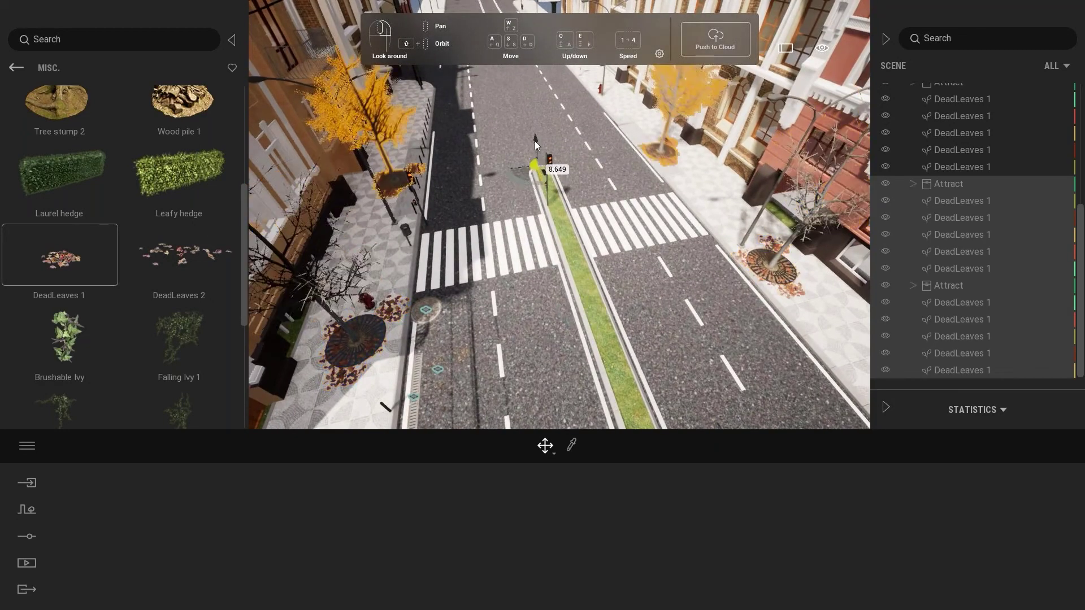
{"action": "left_click_drag", "start_coordinate": [536, 145], "coordinate": [514, 93]}
{"action": "key", "text": "Escape"}
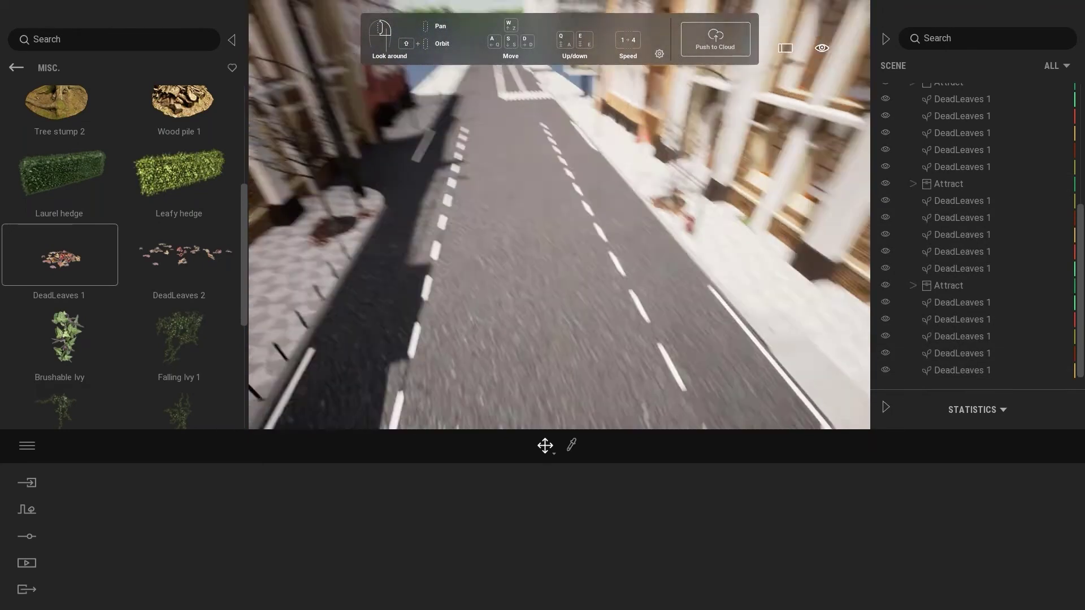
Copy the Attract group once more and place it on another sidewalk grate
{"action": "left_click", "coordinate": [962, 184]}
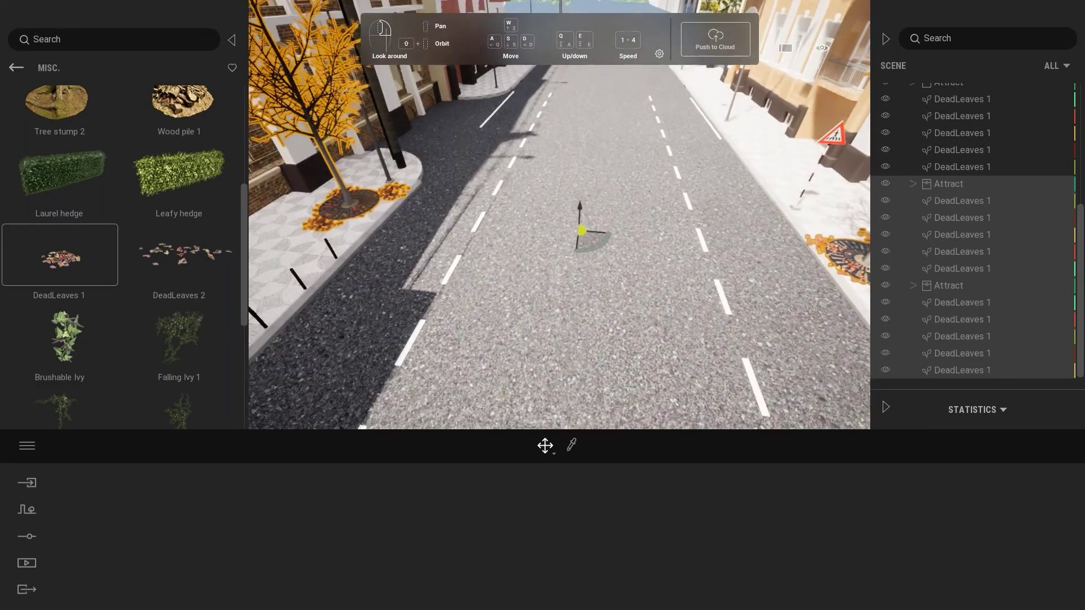
{"action": "key", "text": "ctrl+c"}
{"action": "left_click", "coordinate": [507, 359]}
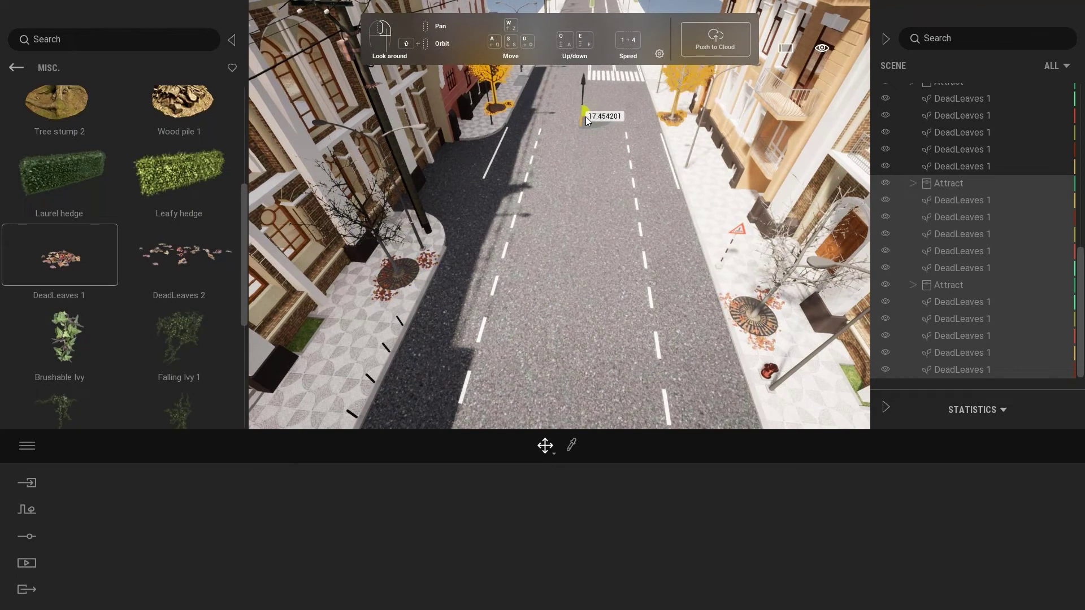
{"action": "key", "text": "Escape"}
{"action": "mouse_move", "coordinate": [545, 238]}
{"action": "left_mouse_down"}
{"action": "mouse_move", "coordinate": [544, 186]}
{"action": "mouse_move", "coordinate": [577, 244]}
{"action": "mouse_move", "coordinate": [498, 249]}
{"action": "mouse_move", "coordinate": [610, 276]}
{"action": "left_mouse_up"}
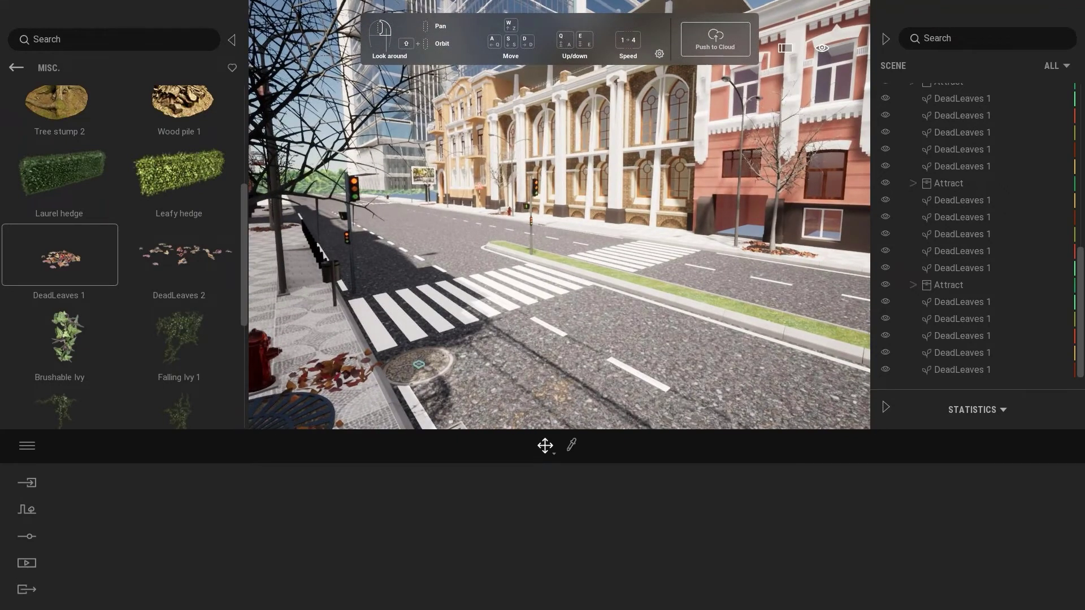
{"action": "scroll", "coordinate": [955, 197], "scroll_direction": "down", "scroll_amount": 1}
Create a new vegetazione container in the Scenegraph
{"action": "scroll", "coordinate": [954, 147], "scroll_direction": "up", "scroll_amount": 5}
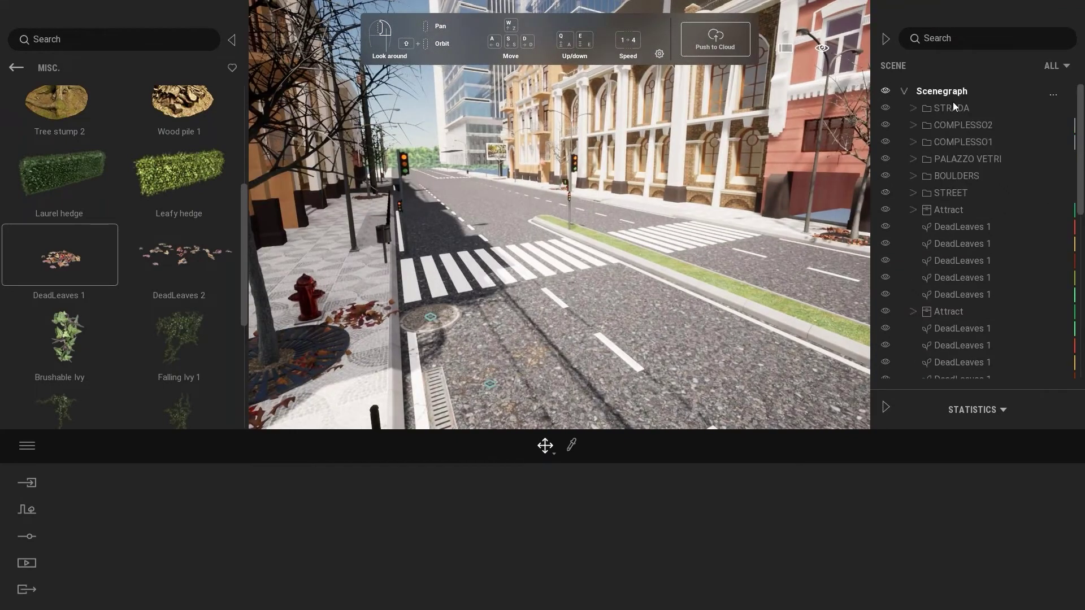
{"action": "right_click", "coordinate": [956, 105]}
{"action": "right_click", "coordinate": [951, 90]}
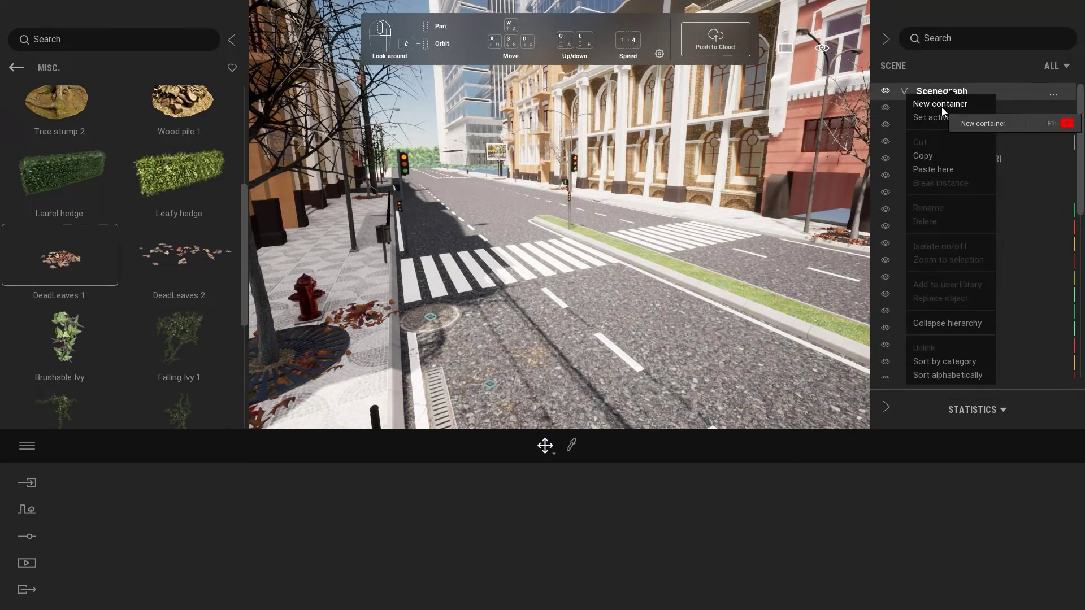
{"action": "left_click", "coordinate": [941, 107]}
{"action": "type", "text": "vegetazione"}
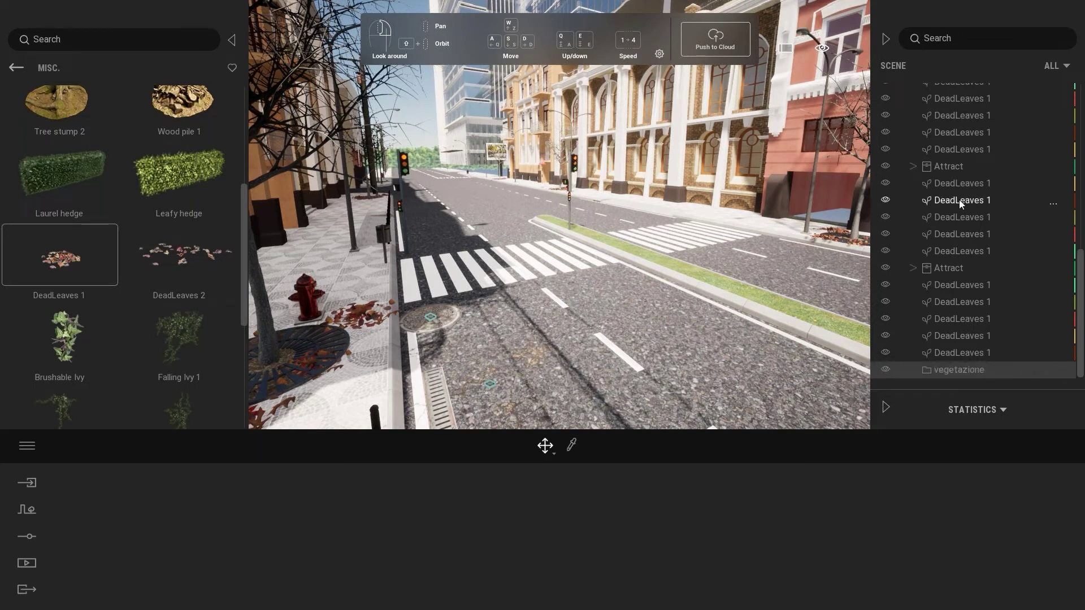
Move all Attract tree groups and DeadLeaves piles into vegetazione and collapse it
{"action": "scroll", "coordinate": [959, 199], "scroll_direction": "up", "scroll_amount": 2}
{"action": "scroll", "coordinate": [958, 199], "scroll_direction": "up", "scroll_amount": 3}
{"action": "scroll", "coordinate": [959, 199], "scroll_direction": "up", "scroll_amount": 3}
{"action": "left_click", "coordinate": [951, 213]}
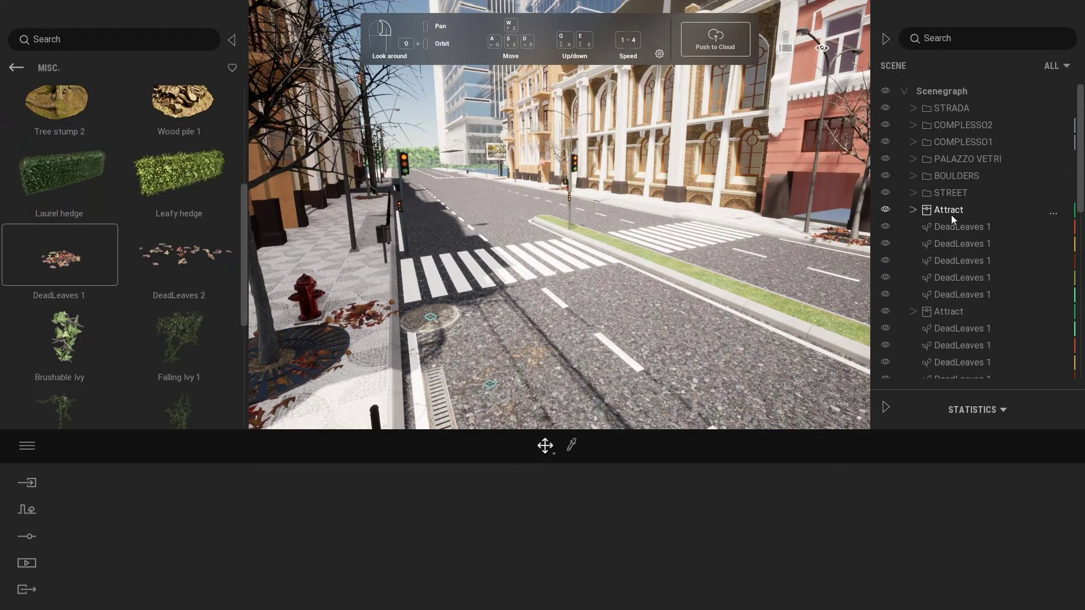
{"action": "scroll", "coordinate": [954, 219], "scroll_direction": "down", "scroll_amount": 3}
{"action": "scroll", "coordinate": [950, 283], "scroll_direction": "down", "scroll_amount": 3}
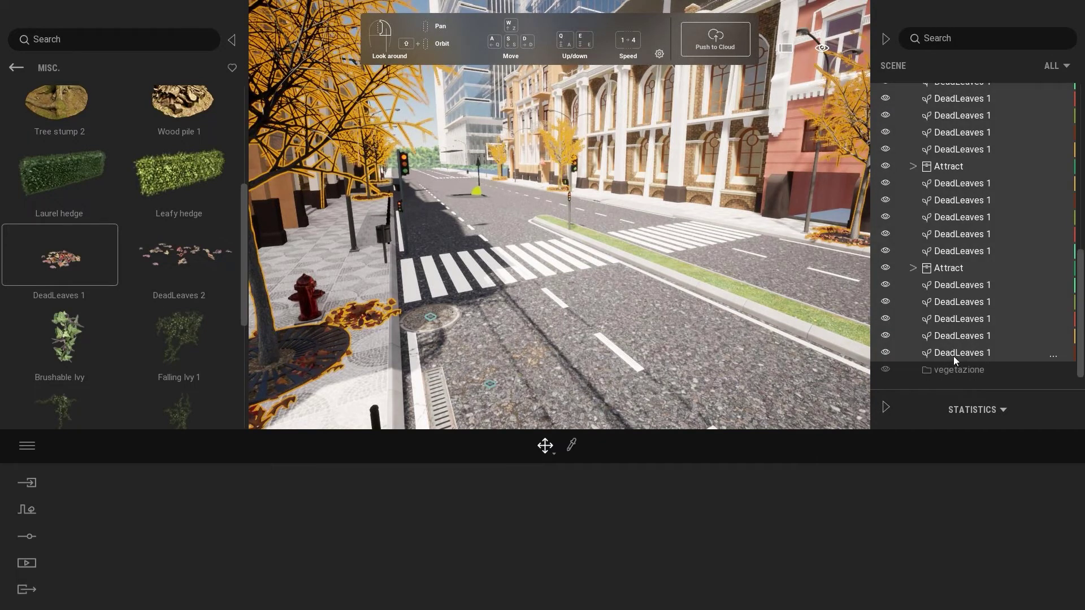
{"action": "left_click_drag", "start_coordinate": [954, 356], "coordinate": [952, 368]}
{"action": "left_click", "coordinate": [914, 211]}
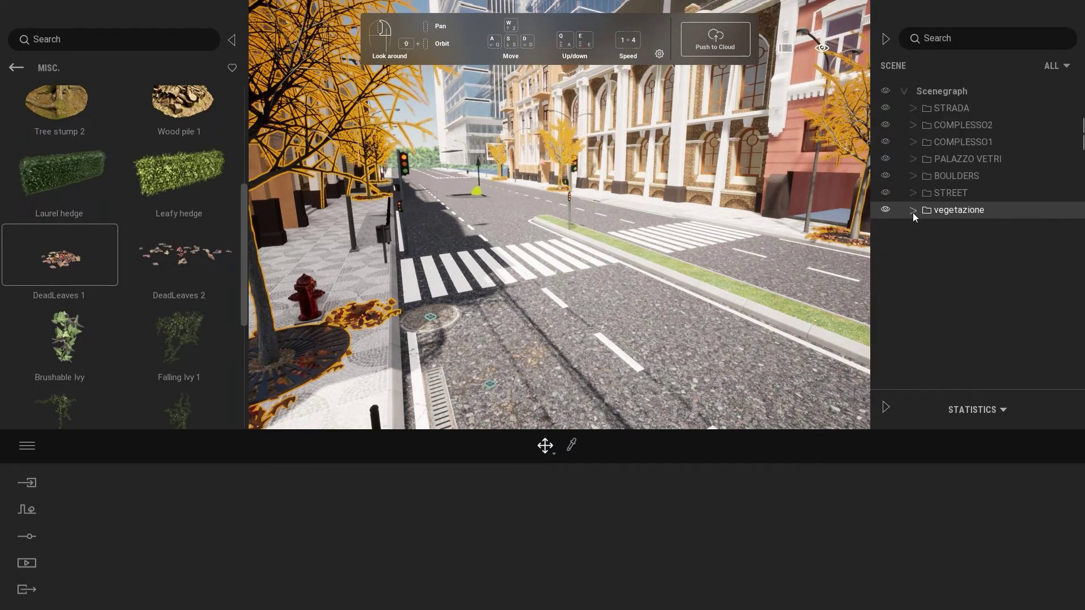
{"action": "left_click", "coordinate": [900, 263]}
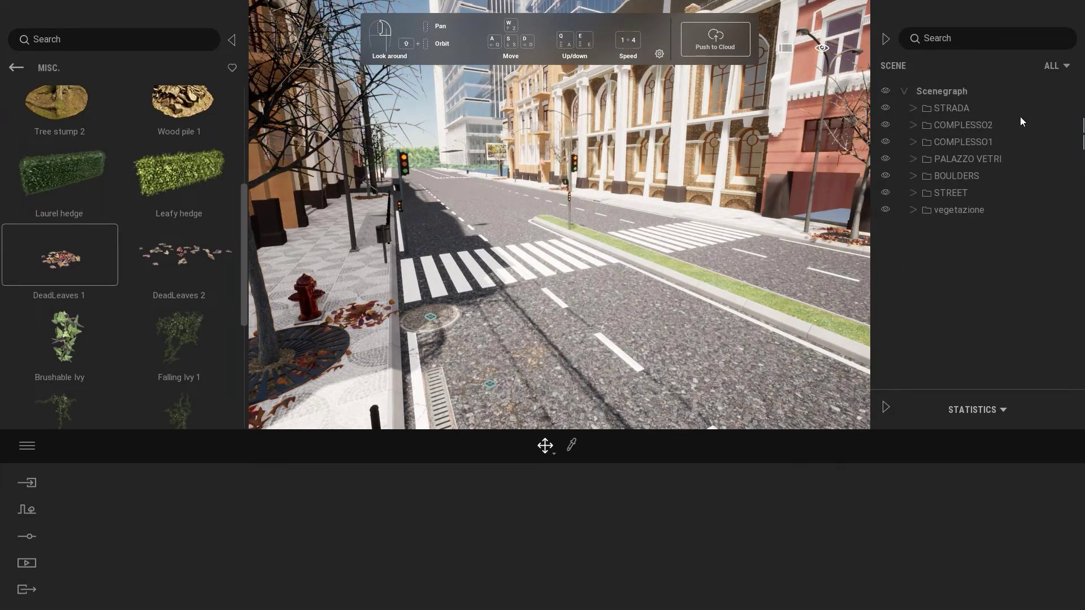
Load Lawn 01 into vegetation painting with a 0.5 m brush diameter
{"action": "right_click_drag", "start_coordinate": [633, 272], "coordinate": [69, 60]}
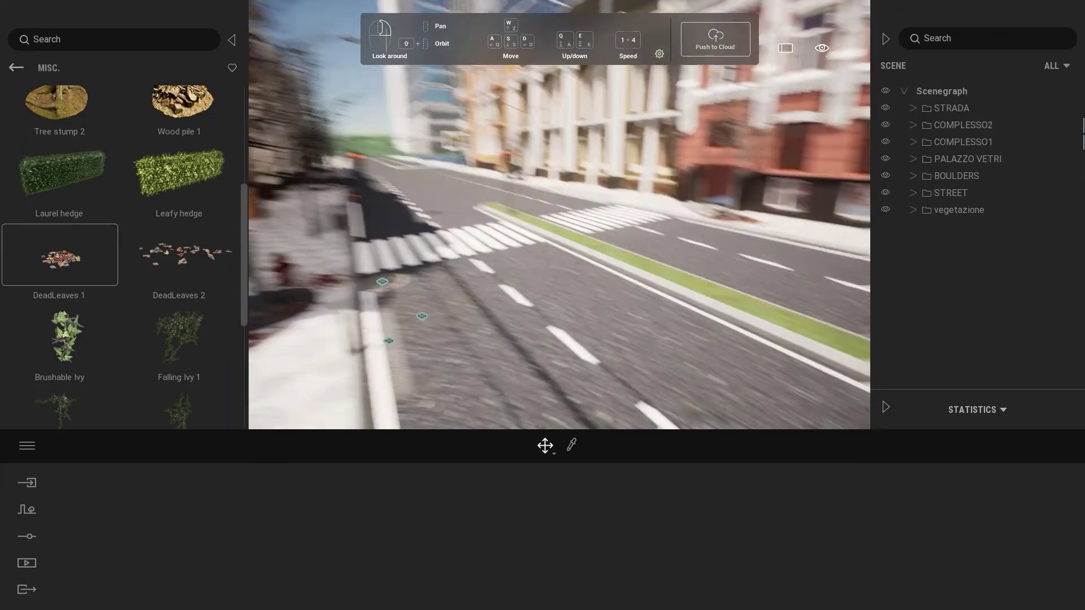
{"action": "left_click", "coordinate": [14, 68]}
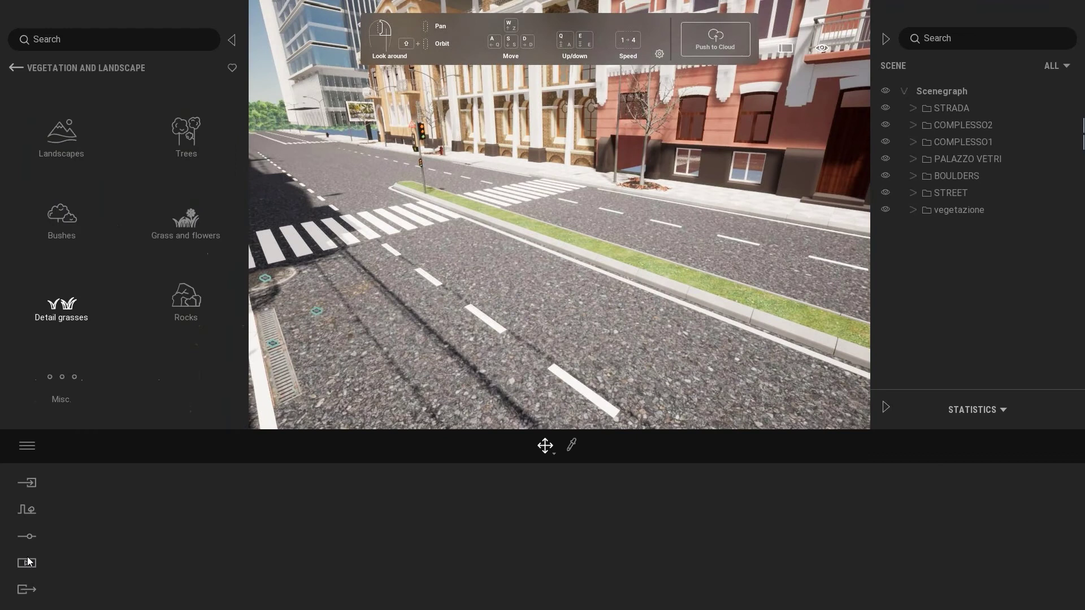
{"action": "left_click", "coordinate": [30, 510]}
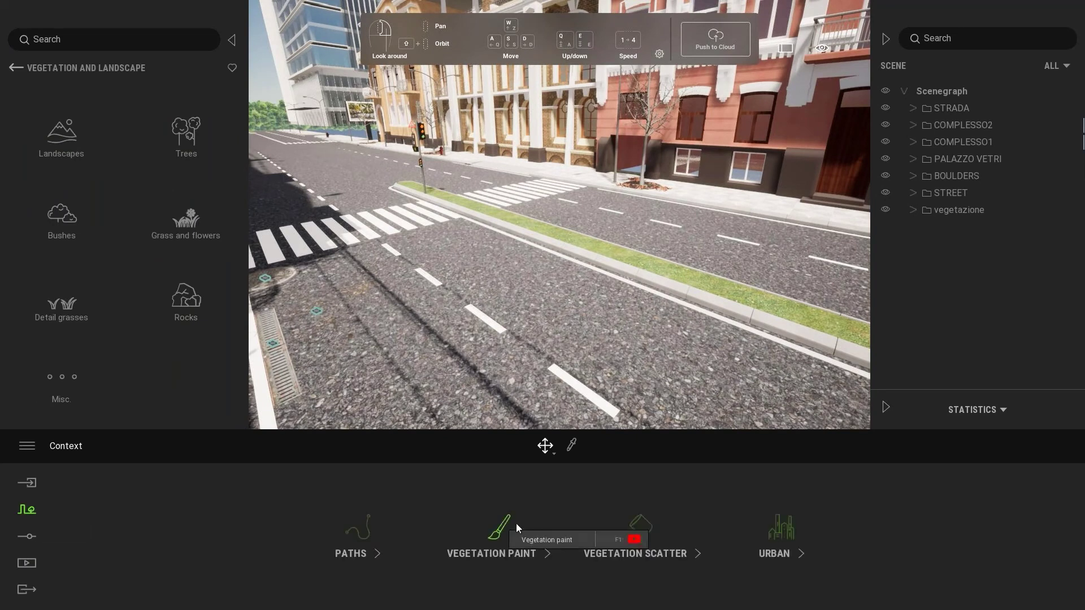
{"action": "left_click", "coordinate": [496, 537]}
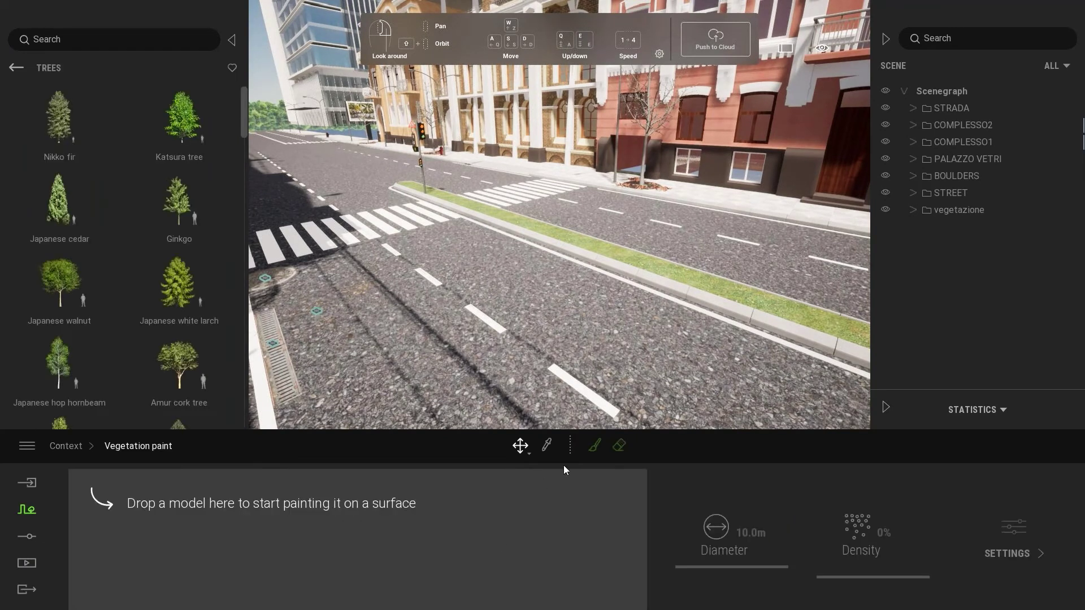
{"action": "left_click", "coordinate": [15, 69]}
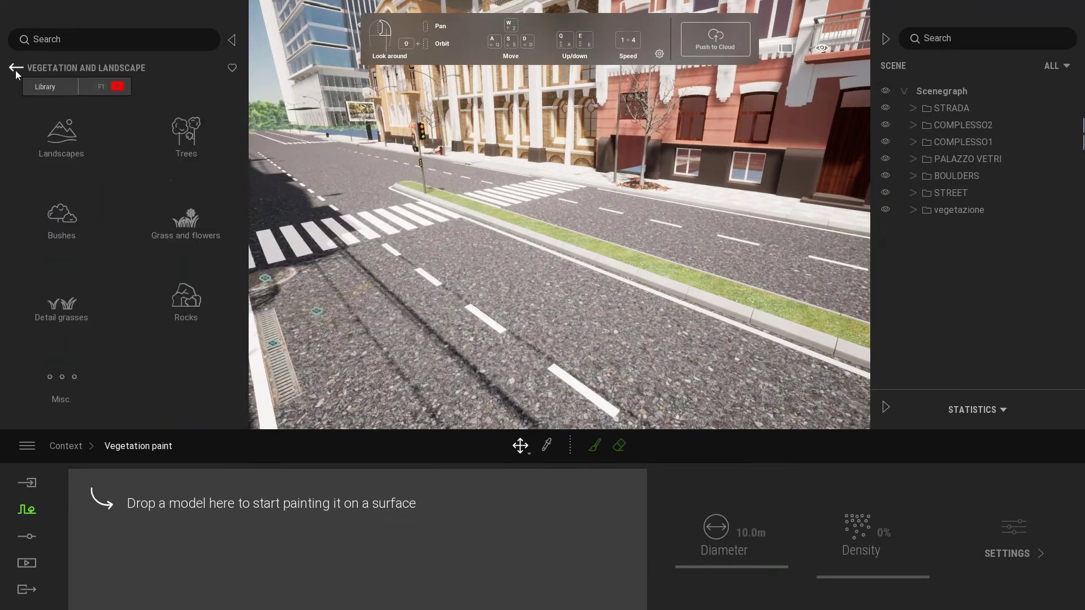
{"action": "left_click", "coordinate": [186, 223]}
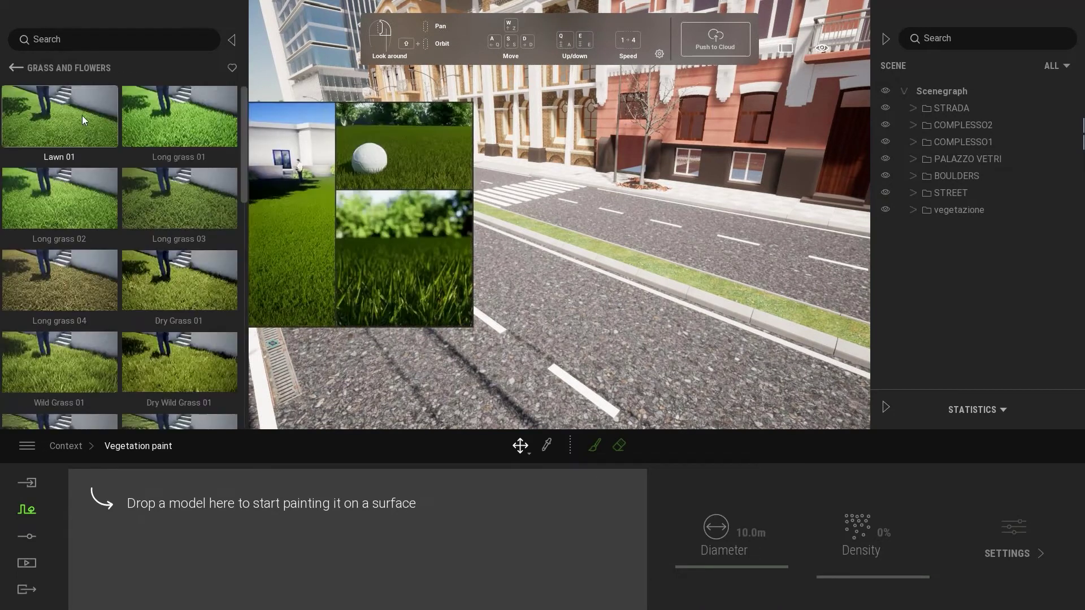
{"action": "left_click_drag", "start_coordinate": [83, 115], "coordinate": [193, 526]}
{"action": "middle_click_drag", "start_coordinate": [531, 175], "coordinate": [555, 167], "text": "shift"}
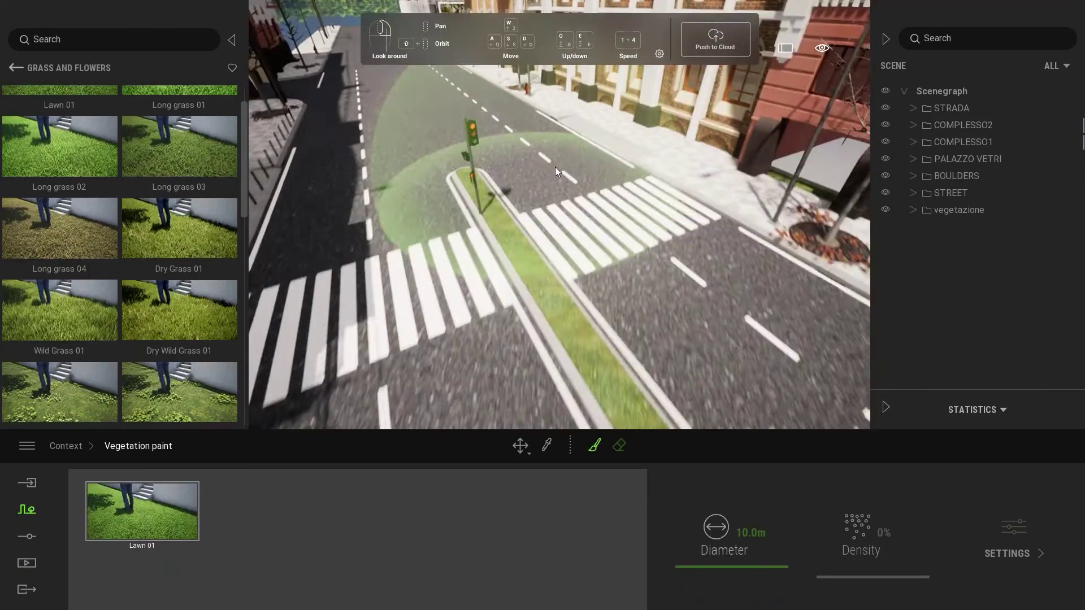
{"action": "left_click", "coordinate": [745, 531]}
{"action": "type", "text": "0"}
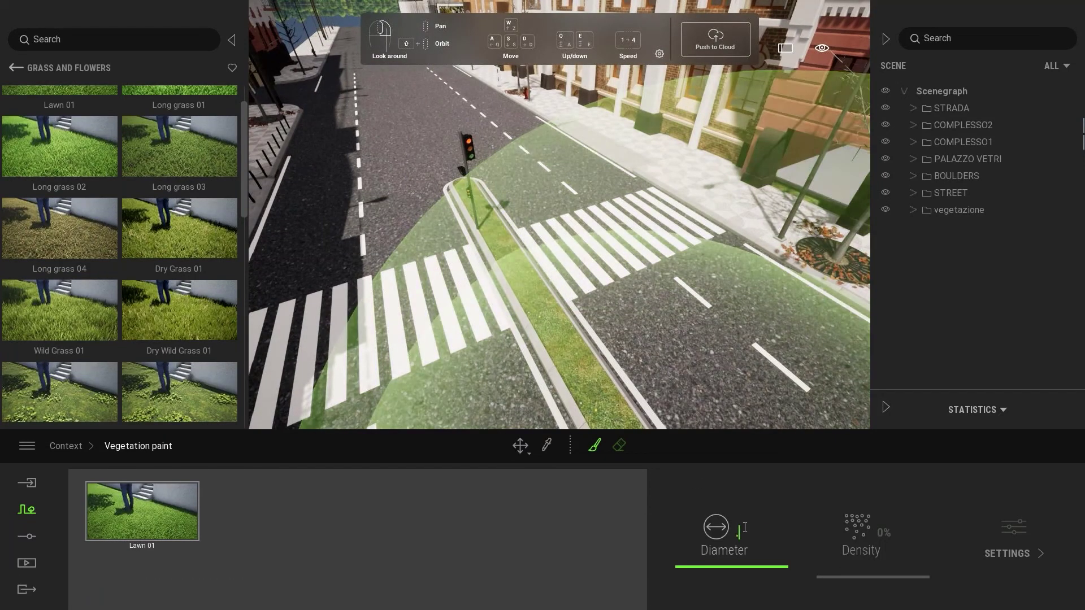
{"action": "type", "text": ".5m"}
Paint Lawn 01 along the central median and its rounded end, raising density to 95%
{"action": "mouse_move", "coordinate": [596, 238]}
{"action": "middle_mouse_down", "text": "shift"}
{"action": "mouse_move", "coordinate": [544, 209]}
{"action": "mouse_move", "coordinate": [591, 377]}
{"action": "middle_mouse_up", "text": "shift"}
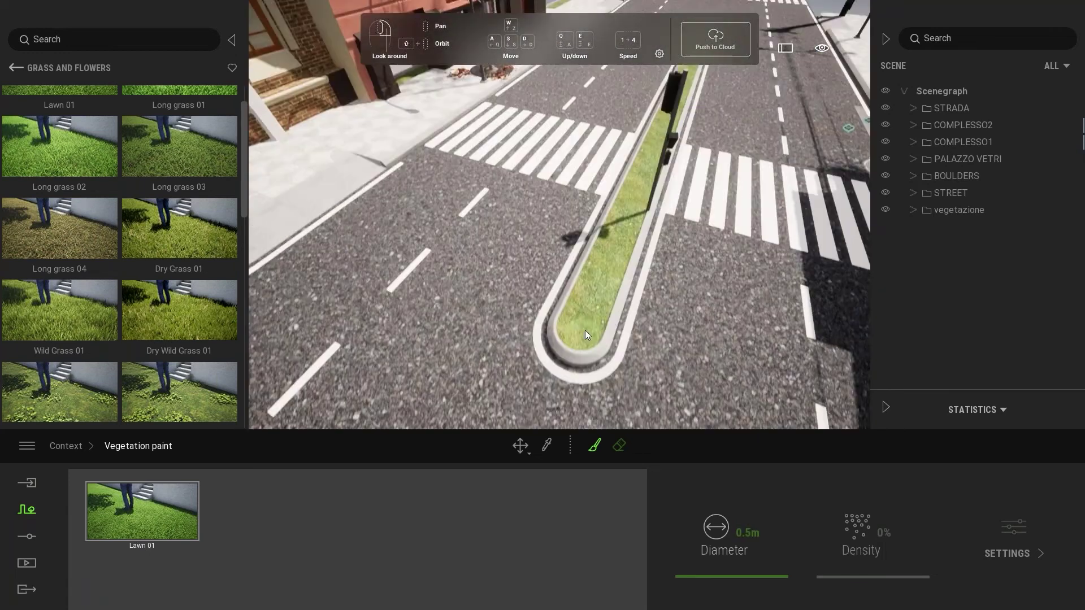
{"action": "left_click_drag", "start_coordinate": [591, 377], "coordinate": [653, 199]}
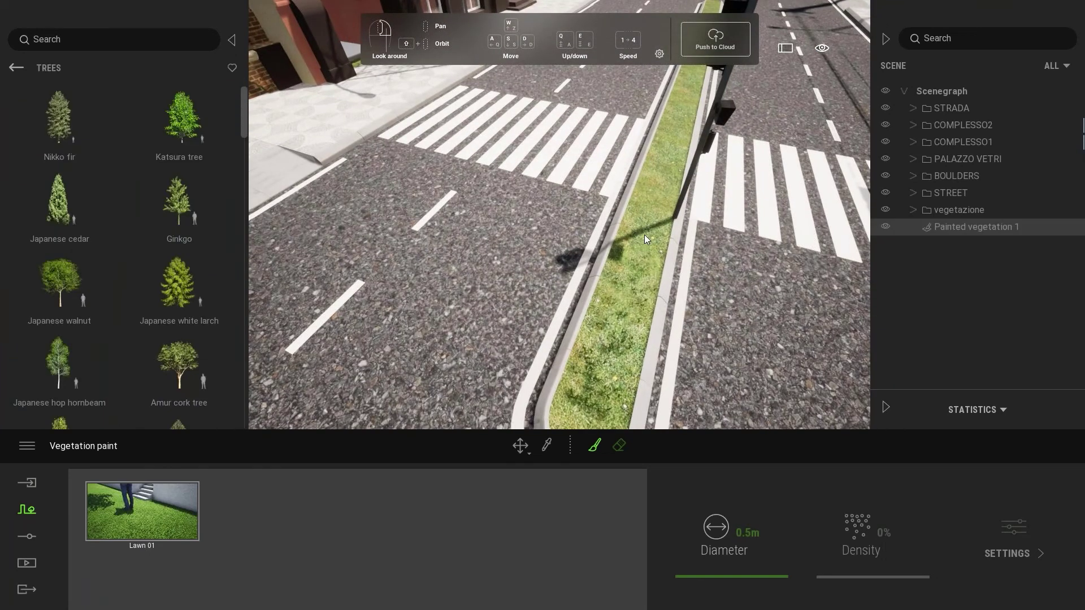
{"action": "middle_click_drag", "start_coordinate": [654, 167], "coordinate": [625, 295], "text": "shift"}
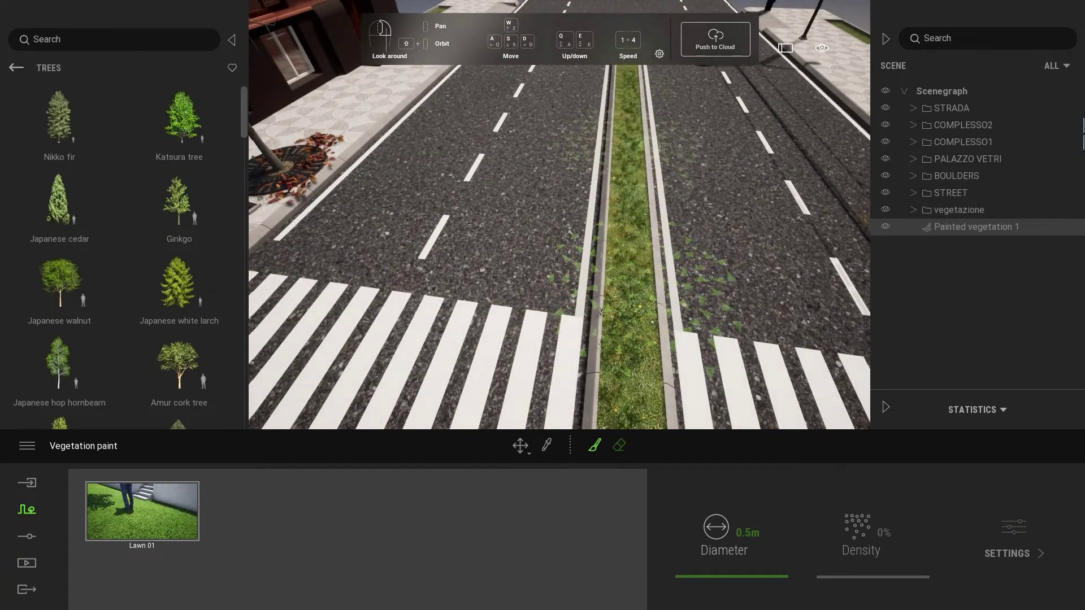
{"action": "middle_click_drag", "start_coordinate": [625, 295], "coordinate": [625, 116], "text": "shift"}
{"action": "left_click", "coordinate": [103, 551]}
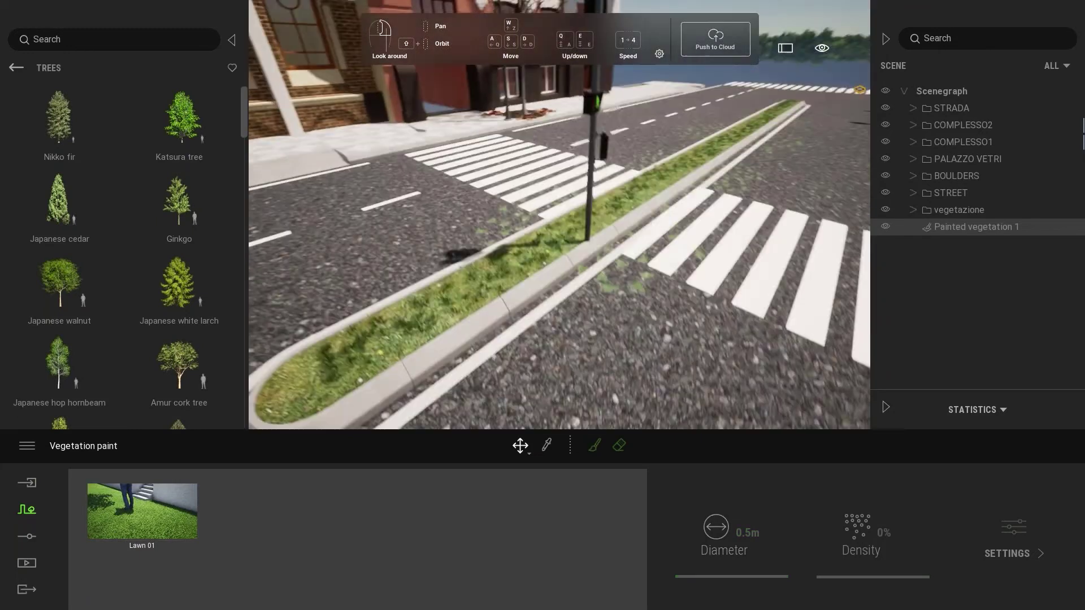
{"action": "middle_click_drag", "start_coordinate": [505, 375], "coordinate": [587, 432], "text": "shift"}
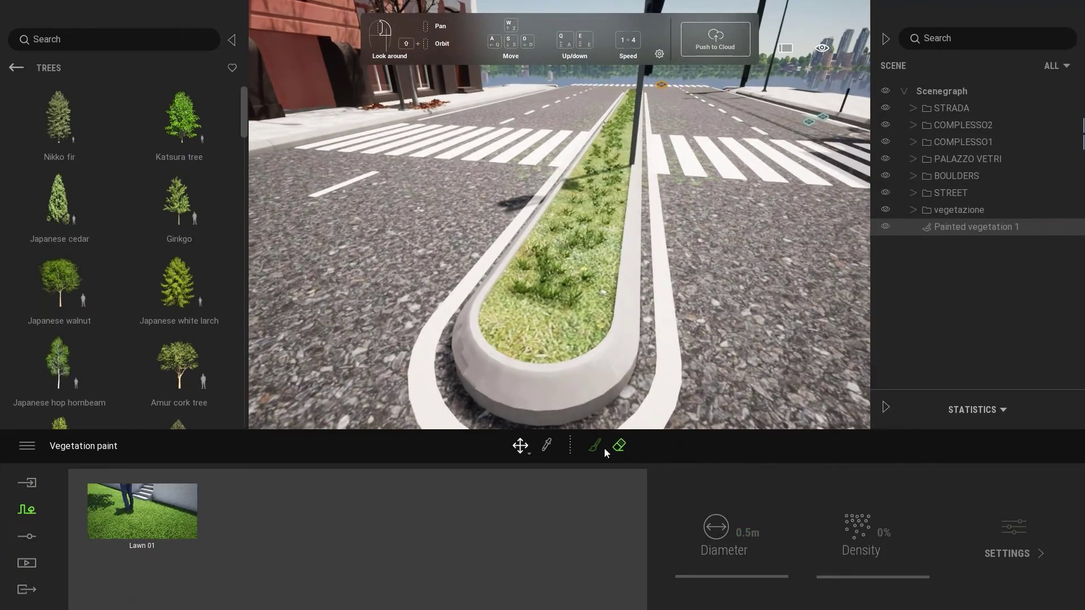
{"action": "left_click", "coordinate": [595, 446]}
{"action": "left_click", "coordinate": [568, 279]}
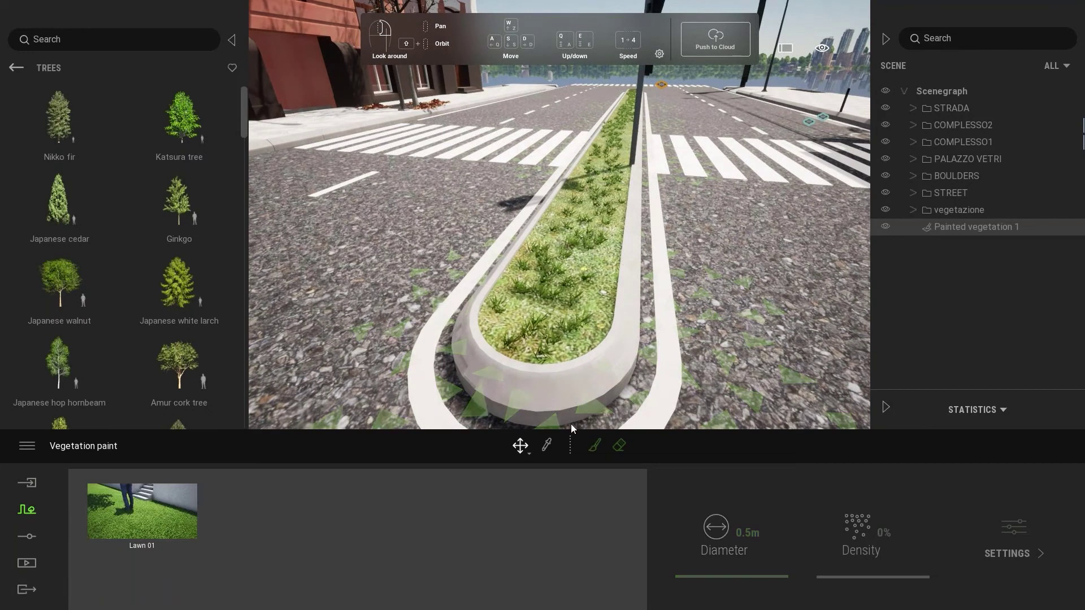
{"action": "left_click_drag", "start_coordinate": [871, 544], "coordinate": [871, 494]}
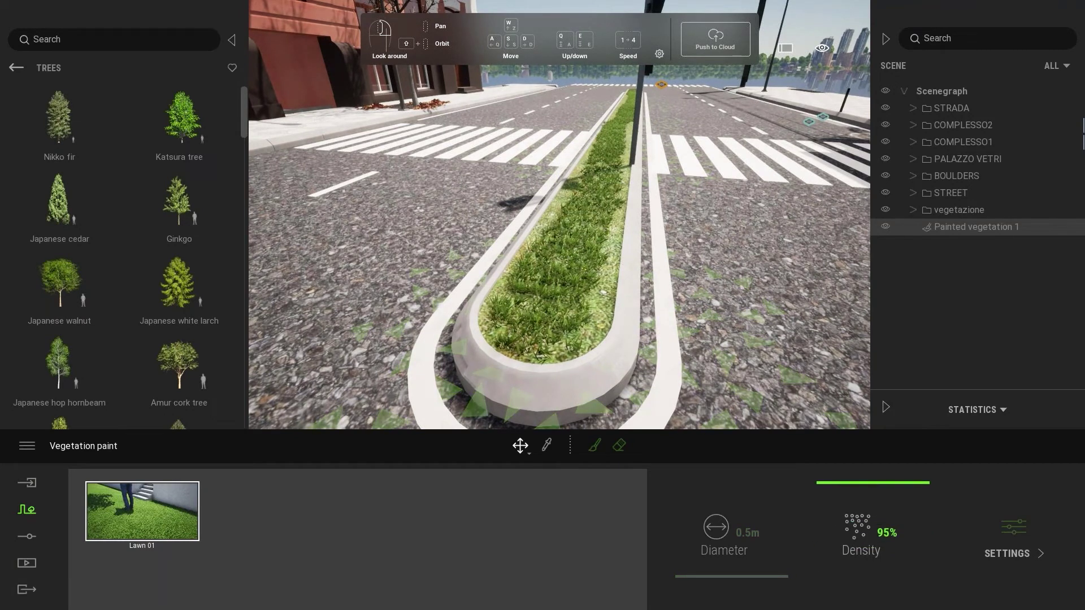
Increase the Size of the Lawn 01 grass blades
{"action": "left_click", "coordinate": [1040, 554]}
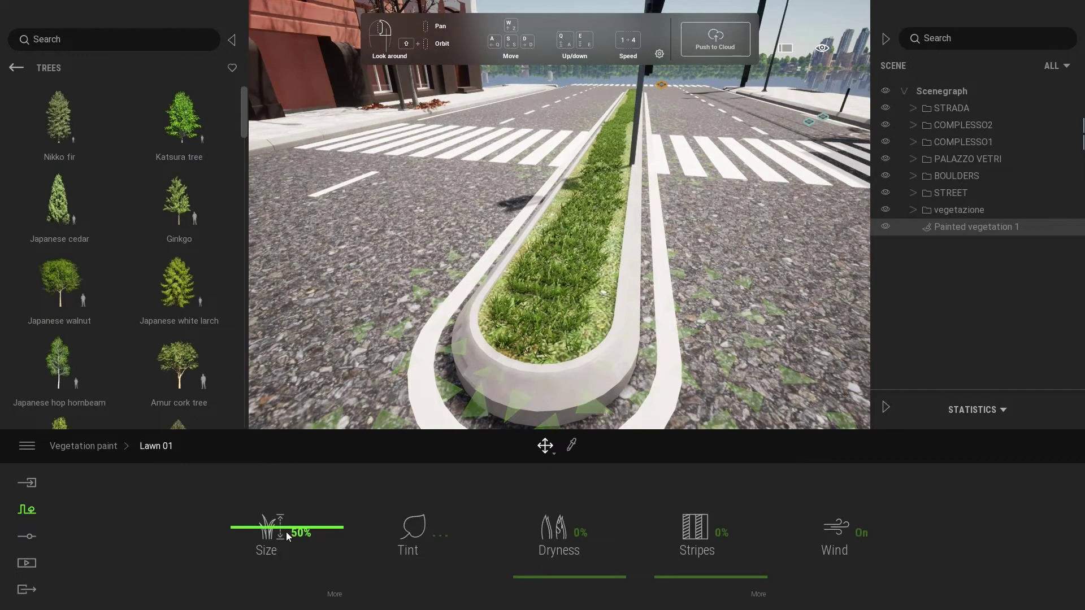
{"action": "left_click_drag", "start_coordinate": [267, 509], "coordinate": [268, 515]}
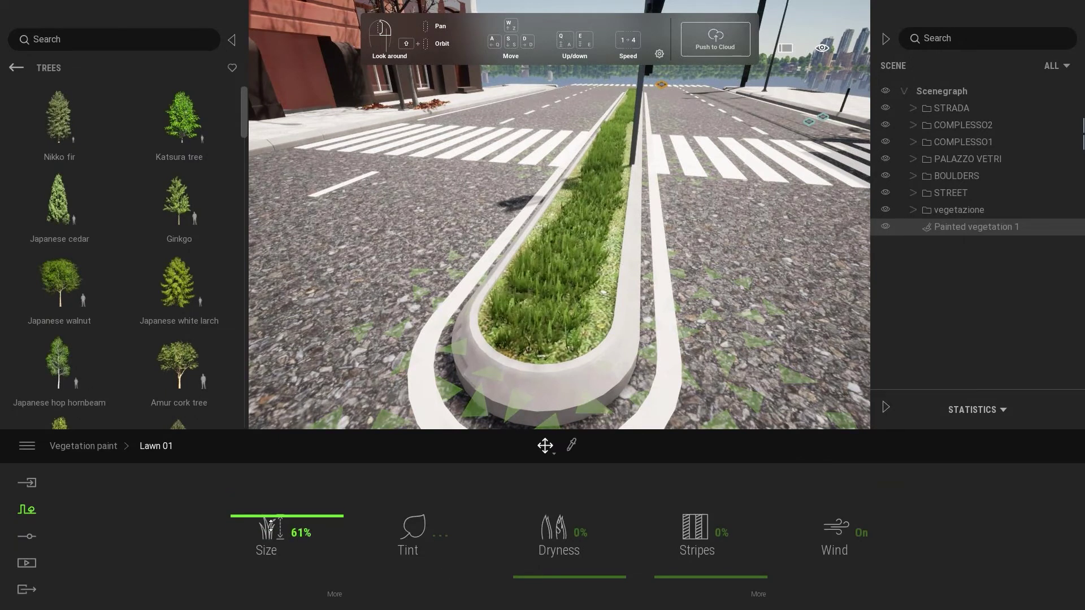
{"action": "left_click", "coordinate": [537, 330]}
{"action": "mouse_move", "coordinate": [537, 330]}
{"action": "left_mouse_down"}
{"action": "mouse_move", "coordinate": [559, 305]}
{"action": "mouse_move", "coordinate": [544, 317]}
{"action": "left_mouse_up"}
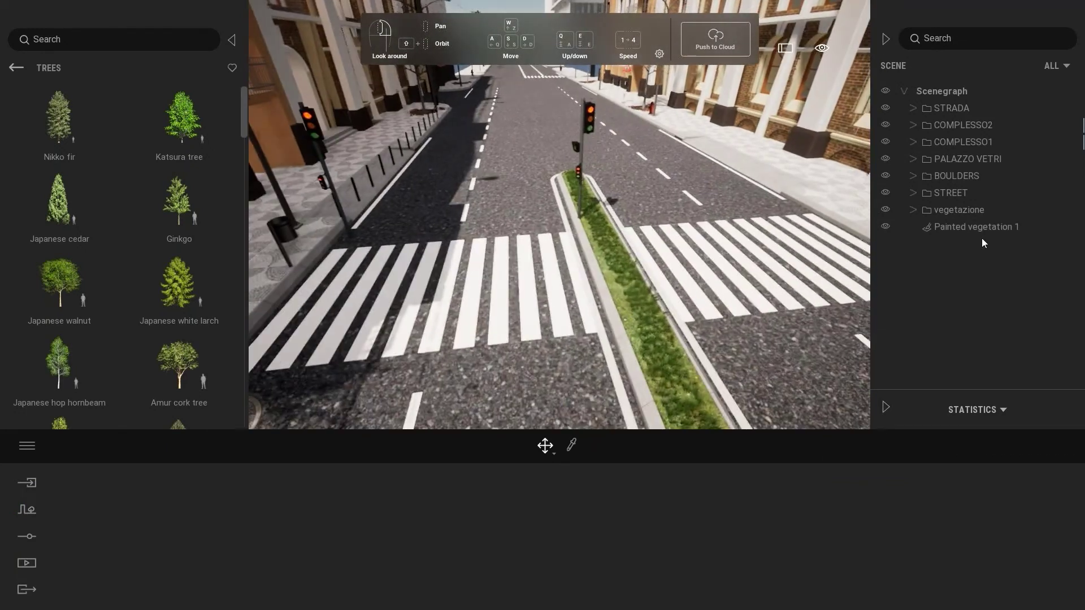
Paint more grass into Painted vegetation 1 along the median, then exit painting
{"action": "left_click", "coordinate": [977, 229]}
{"action": "left_click", "coordinate": [594, 445]}
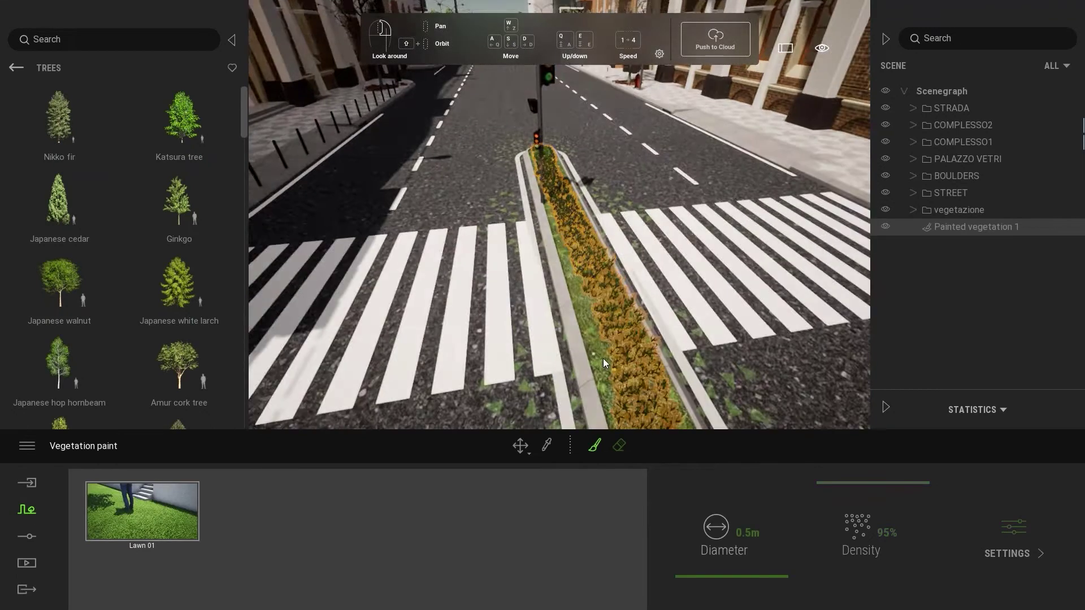
{"action": "left_click_drag", "start_coordinate": [634, 400], "coordinate": [618, 350]}
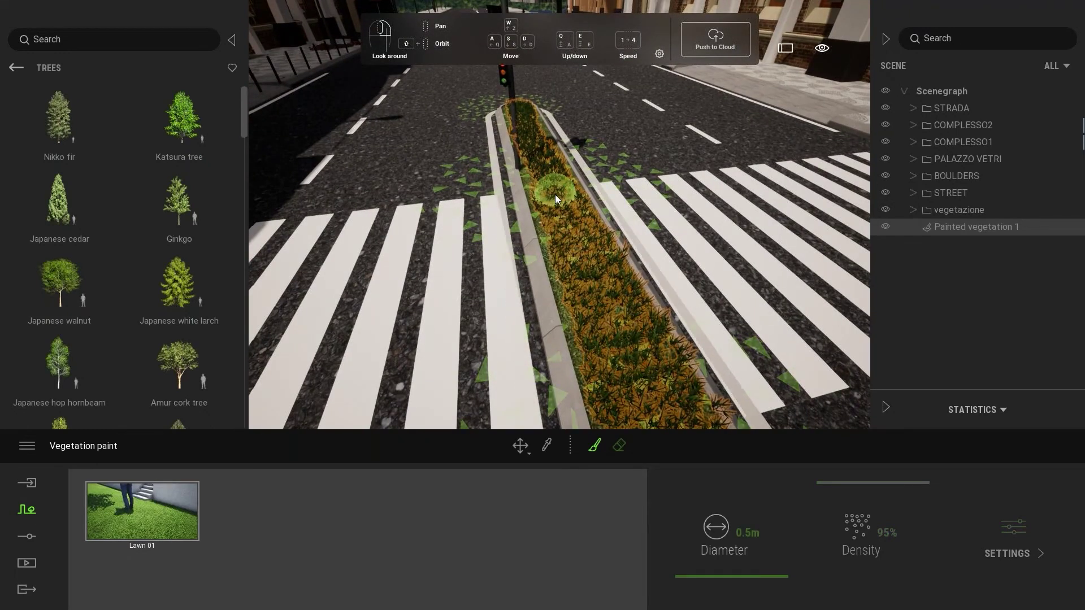
{"action": "key", "text": "Escape"}
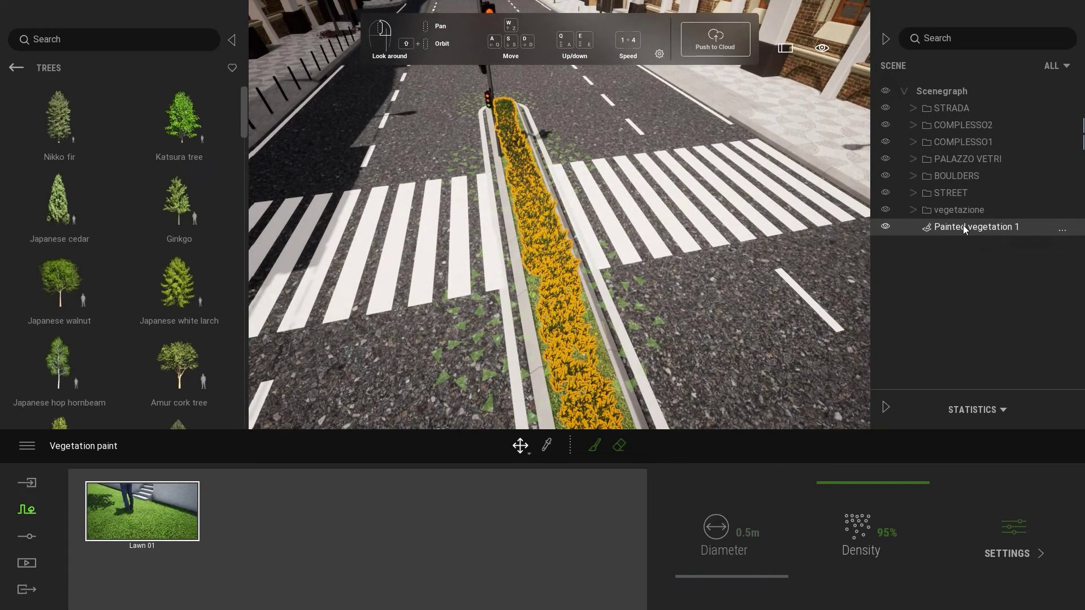
{"action": "left_click", "coordinate": [595, 446]}
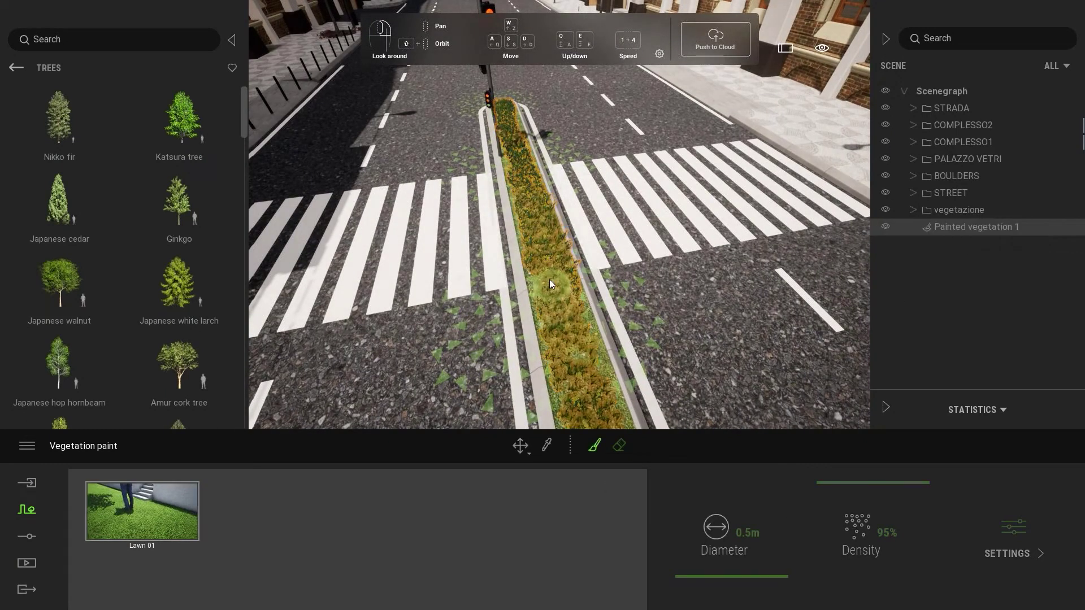
{"action": "mouse_move", "coordinate": [484, 339]}
{"action": "right_mouse_down"}
{"action": "mouse_move", "coordinate": [499, 125]}
{"action": "mouse_move", "coordinate": [600, 292]}
{"action": "right_mouse_up"}
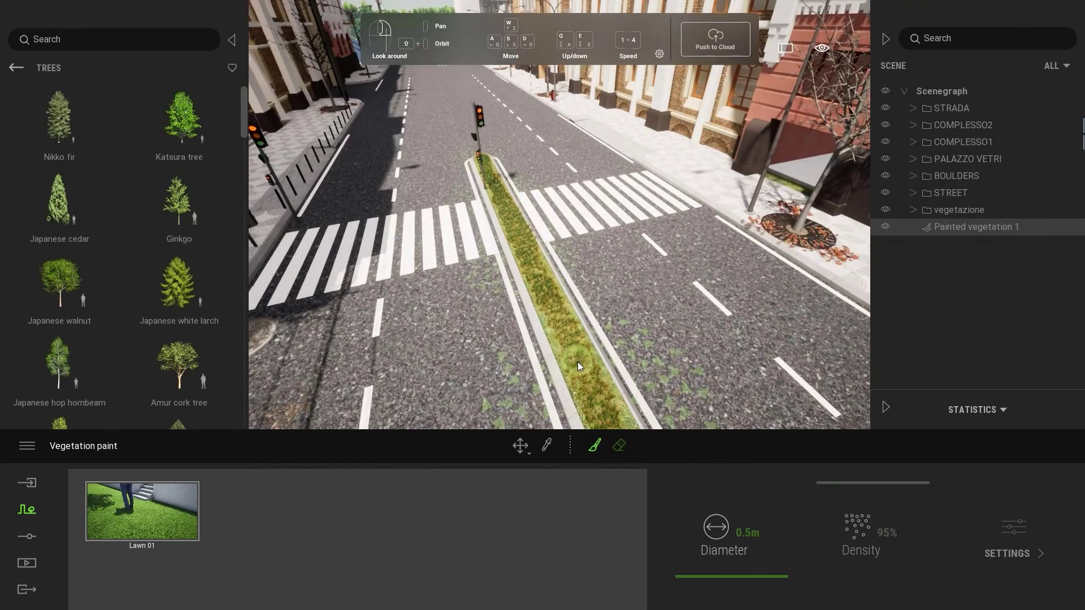
{"action": "key", "text": "Escape"}
{"action": "scroll", "coordinate": [603, 249], "scroll_direction": "up", "scroll_amount": 5}
{"action": "key", "text": "Escape"}
{"action": "mouse_move", "coordinate": [603, 249]}
{"action": "right_mouse_down"}
{"action": "mouse_move", "coordinate": [605, 147]}
{"action": "mouse_move", "coordinate": [518, 184]}
{"action": "right_mouse_up"}
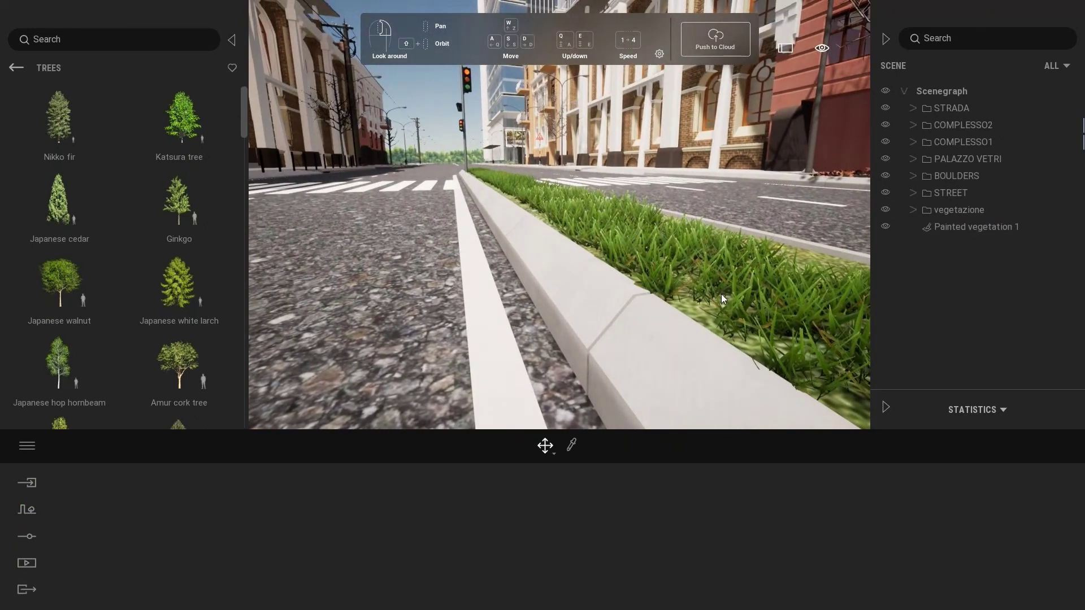
Return the library to its top-level categories and move the view toward the crosswalk
{"action": "middle_click_drag", "start_coordinate": [579, 246], "coordinate": [655, 268]}
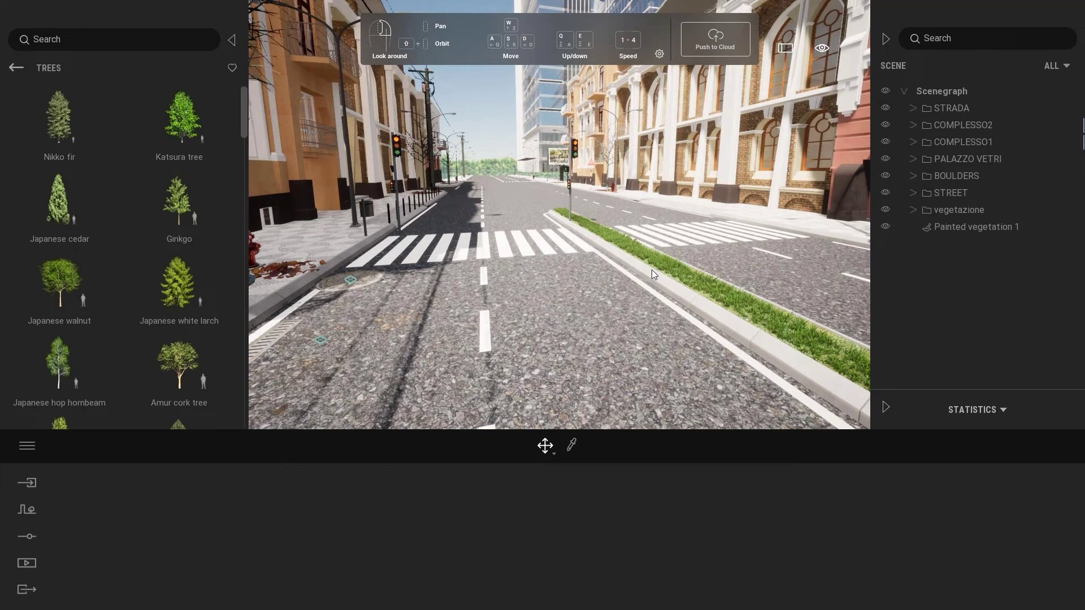
{"action": "middle_click_drag", "start_coordinate": [364, 202], "coordinate": [2, 79]}
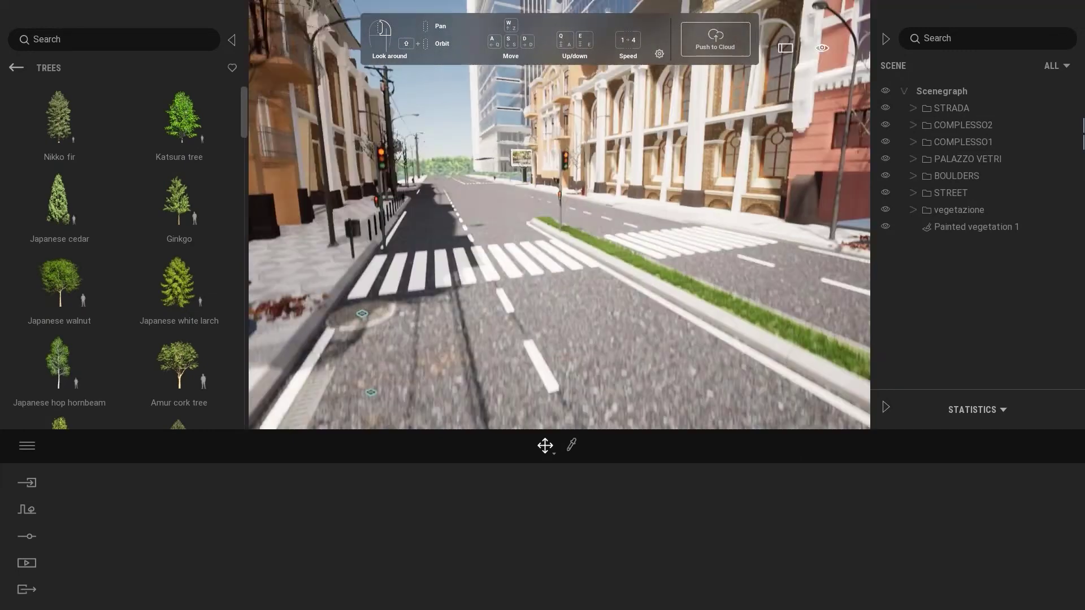
{"action": "left_click", "coordinate": [16, 68]}
{"action": "left_click", "coordinate": [16, 68]}
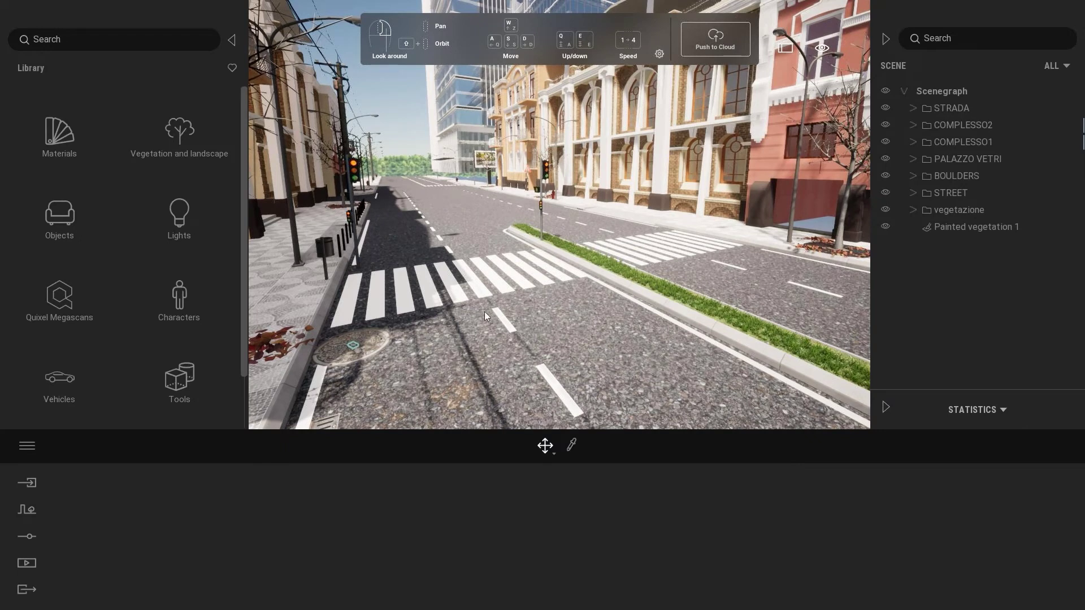
{"action": "key", "text": "w"}
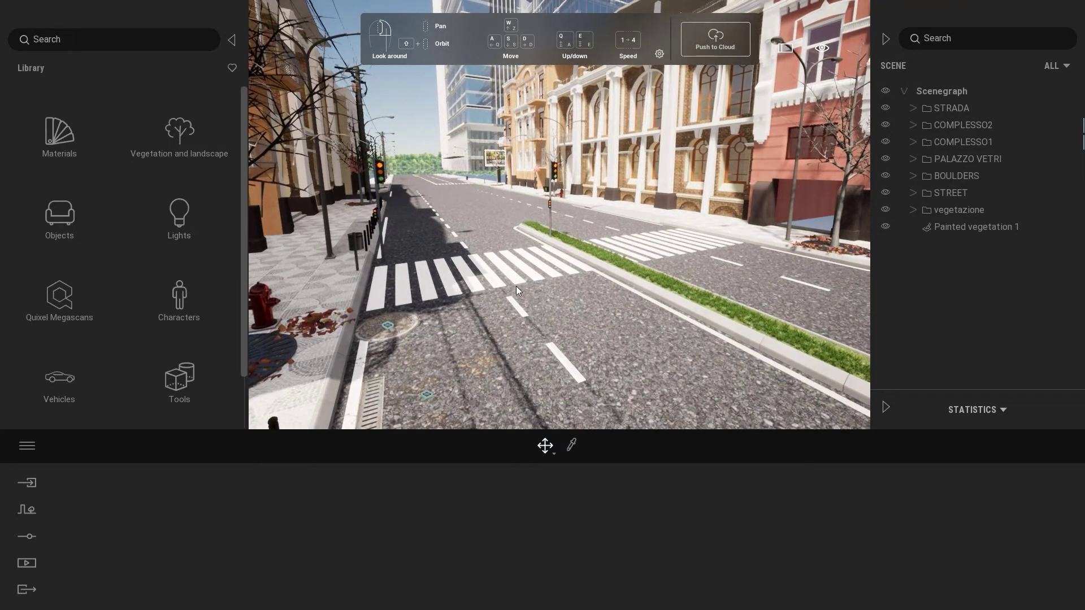
{"action": "left_click_drag", "start_coordinate": [517, 286], "coordinate": [97, 114]}
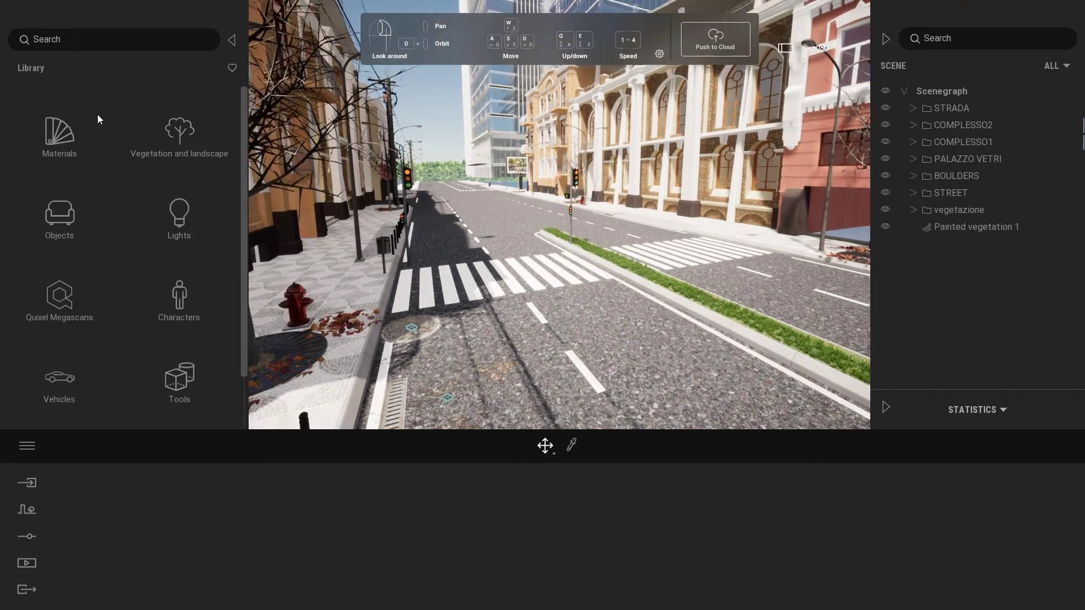
{"action": "key", "text": "w"}
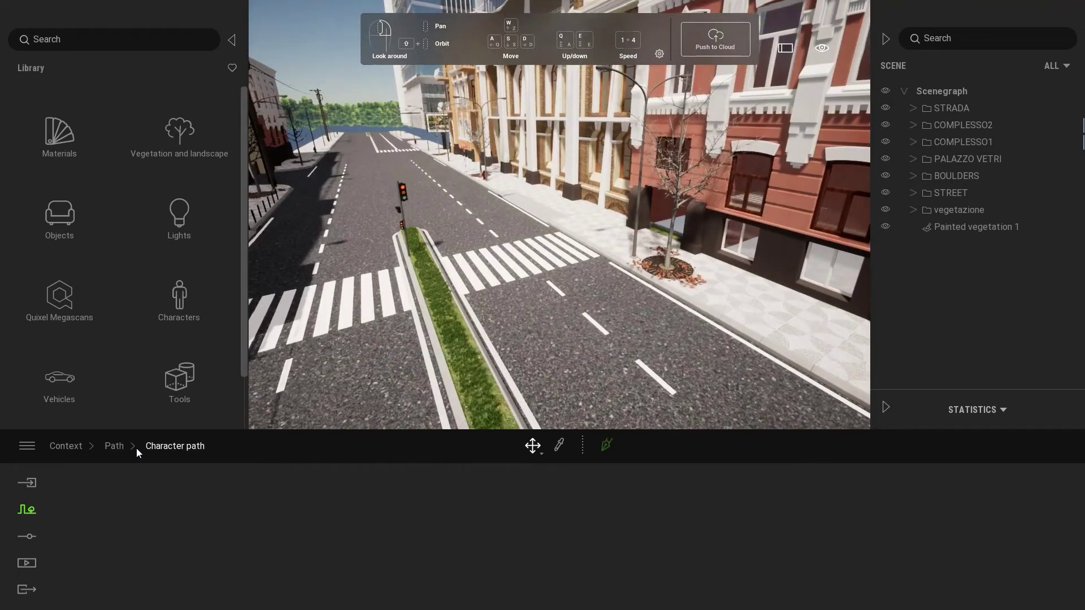
Draw a Vehicle path down the road to the crosswalk with 2 lanes and 55% density
{"action": "left_click", "coordinate": [504, 538]}
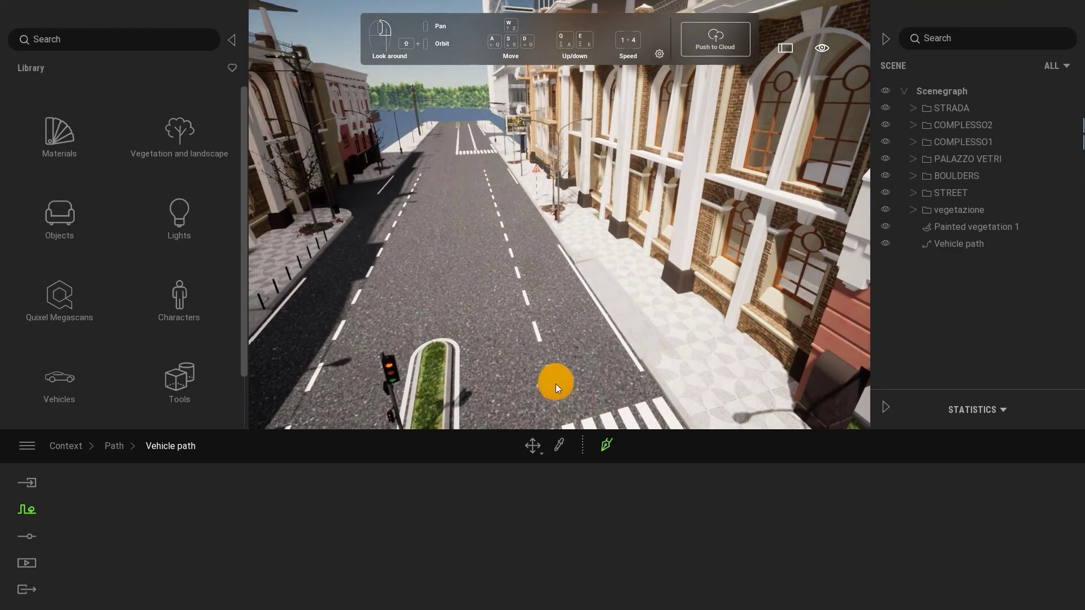
{"action": "key", "text": "w"}
{"action": "left_click", "coordinate": [544, 283]}
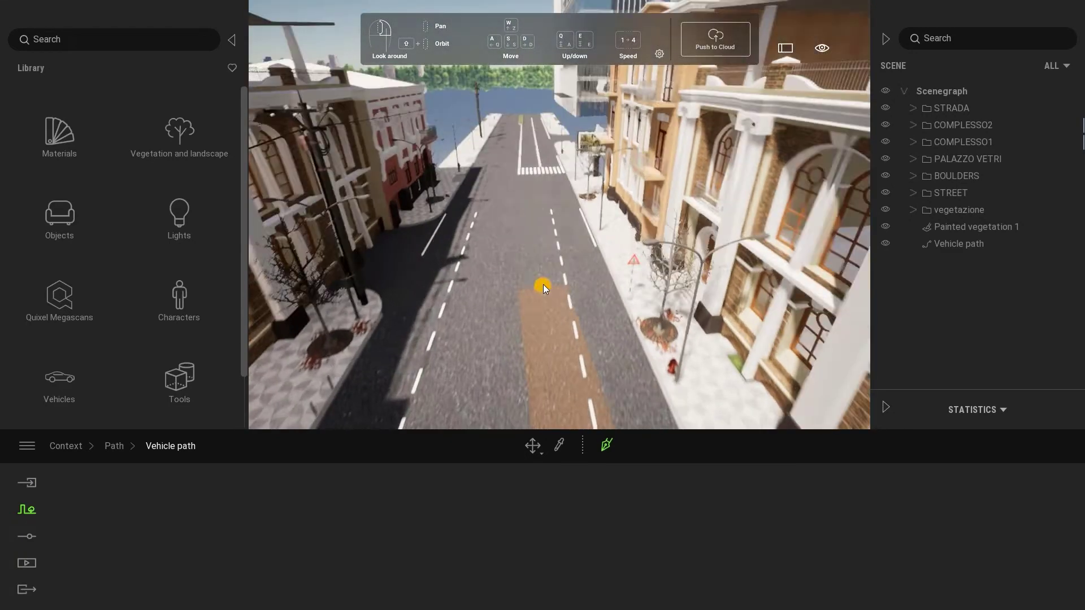
{"action": "key", "text": "w"}
{"action": "double_click", "coordinate": [531, 135]}
{"action": "right_click_drag", "start_coordinate": [542, 235], "coordinate": [538, 259]}
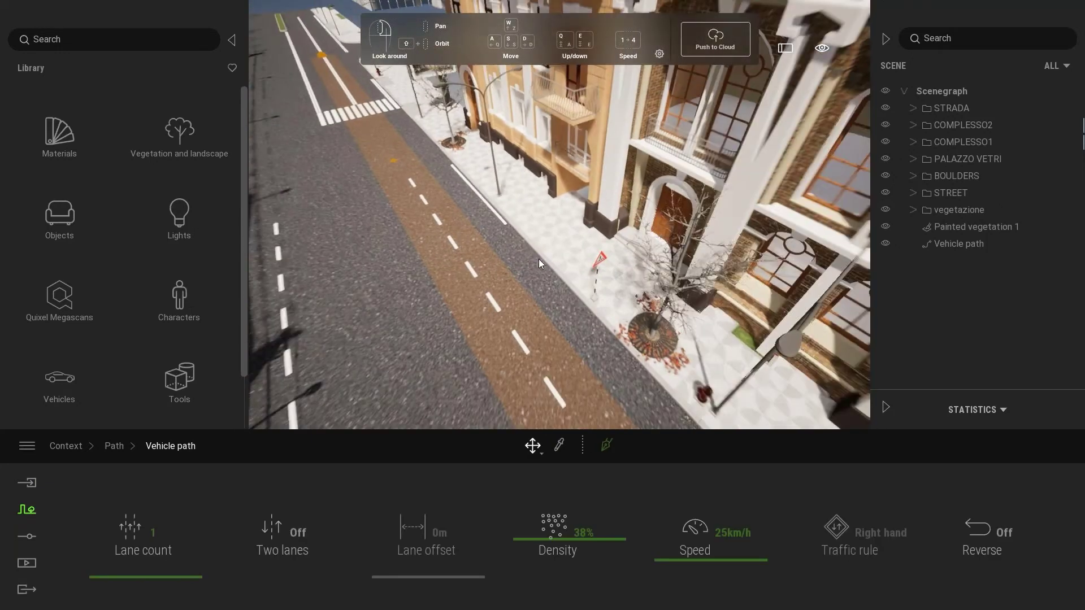
{"action": "key", "text": "s"}
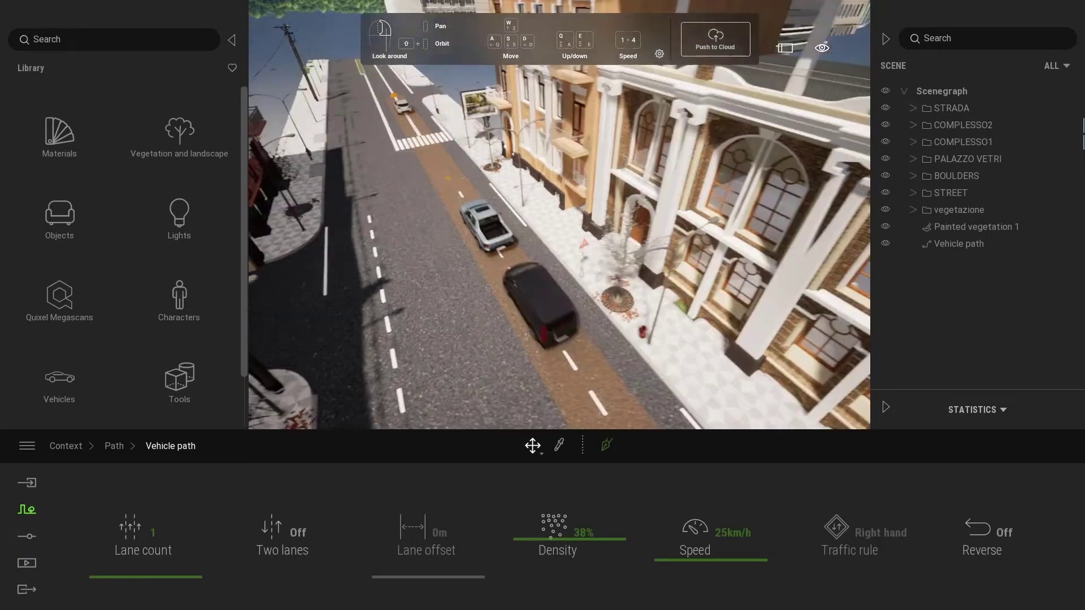
{"action": "right_click_drag", "start_coordinate": [538, 259], "coordinate": [574, 328]}
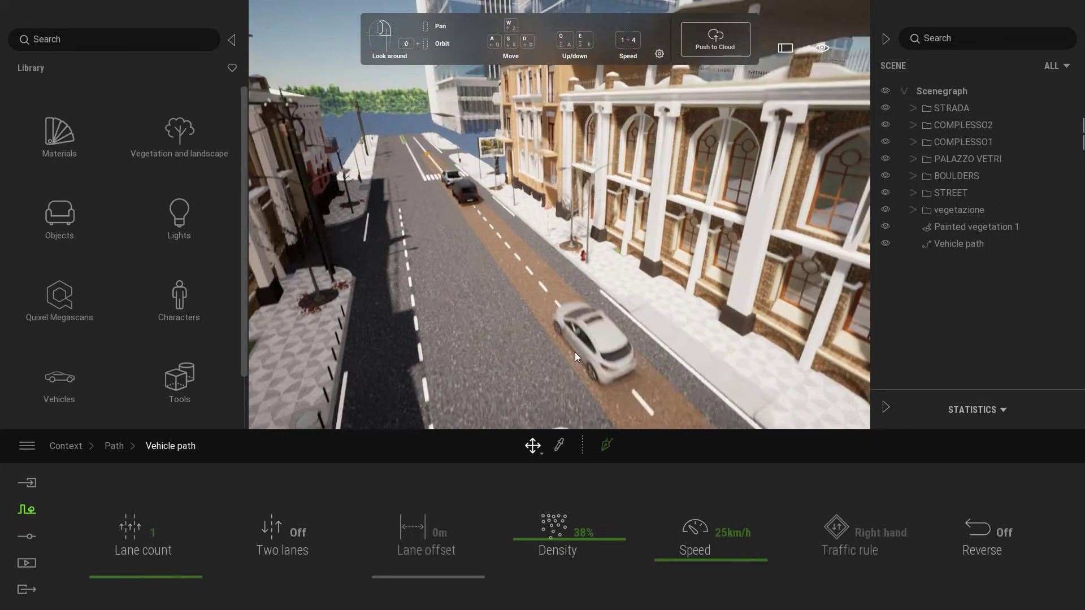
{"action": "type", "text": "2"}
{"action": "key", "text": "Return"}
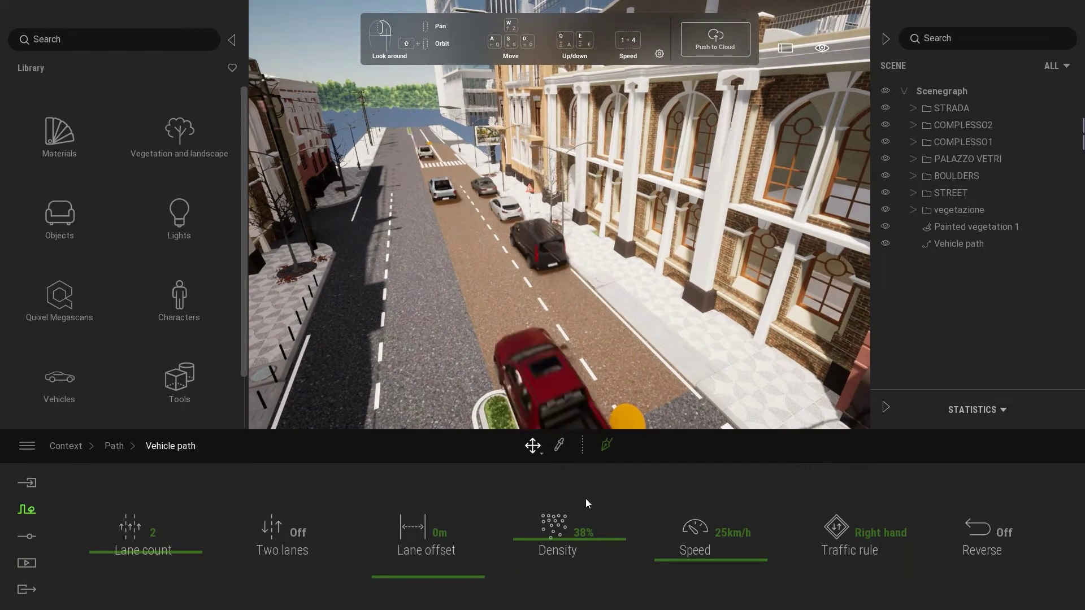
{"action": "left_click_drag", "start_coordinate": [554, 543], "coordinate": [557, 521]}
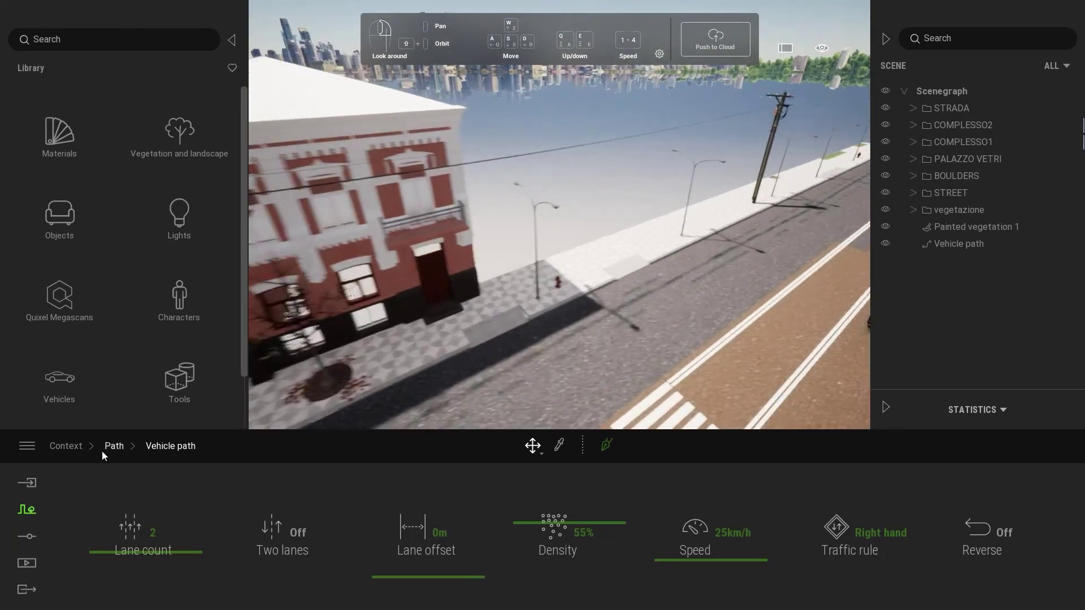
Start a path, cancel it, and turn the view to look down the street
{"action": "left_click", "coordinate": [102, 450]}
{"action": "left_click", "coordinate": [499, 528]}
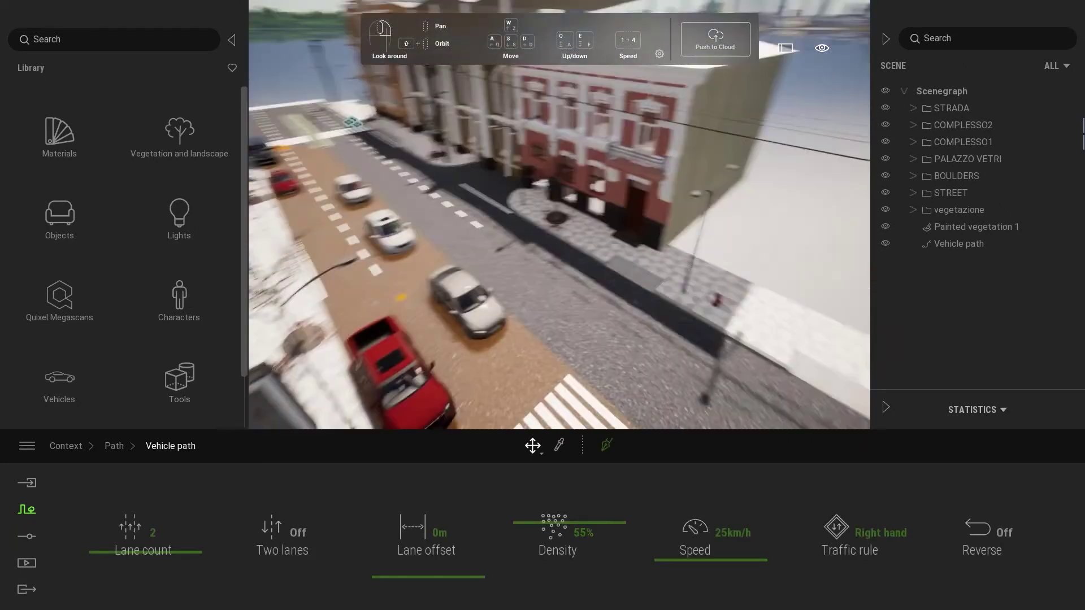
{"action": "left_click", "coordinate": [607, 445]}
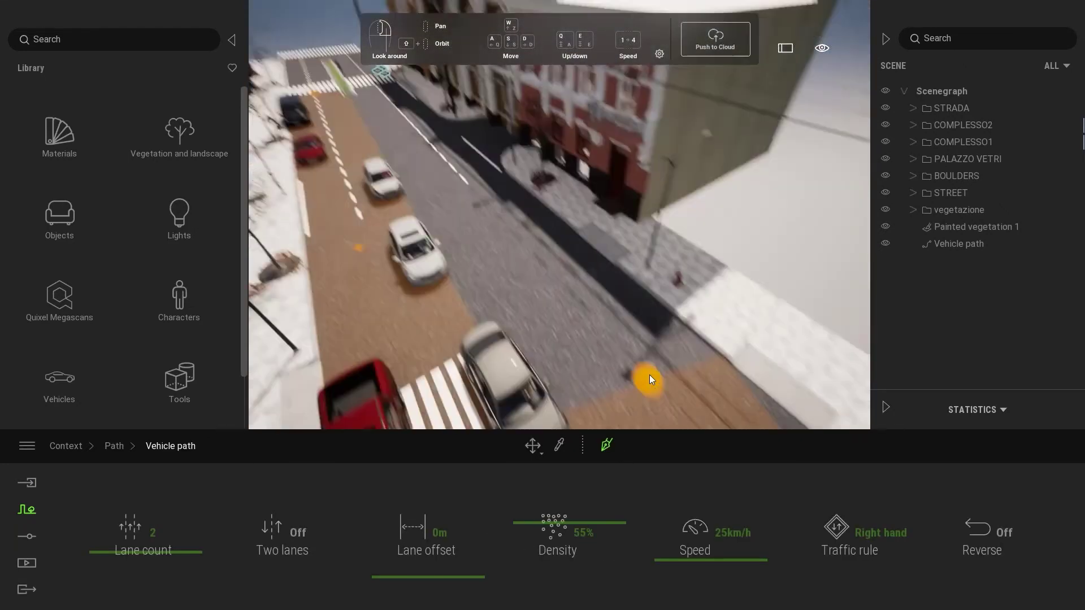
{"action": "key", "text": "Escape"}
{"action": "left_click_drag", "start_coordinate": [731, 249], "coordinate": [816, 245]}
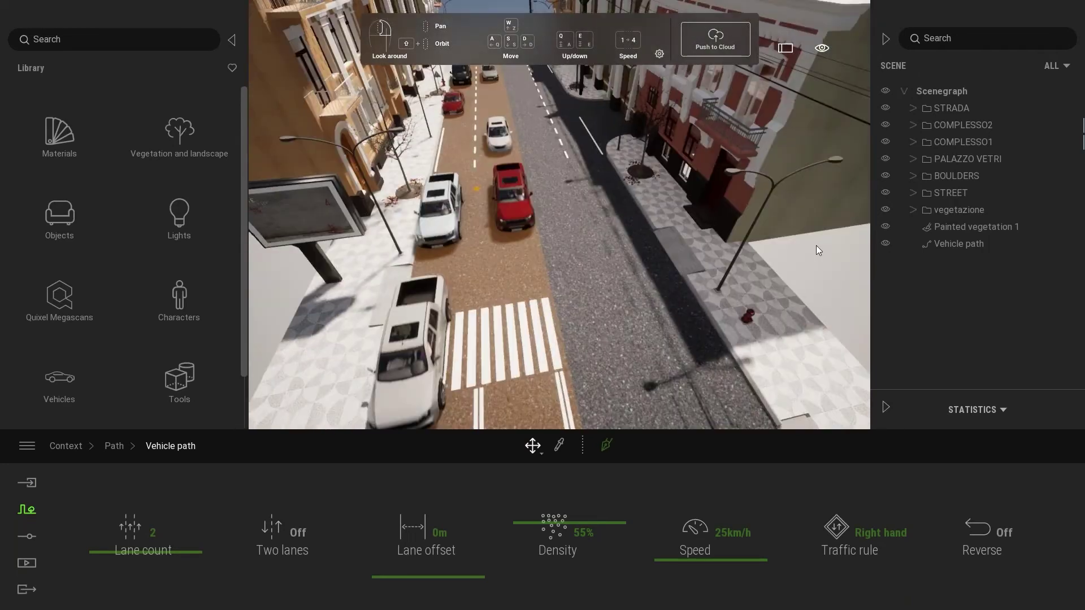
{"action": "right_click", "coordinate": [816, 268]}
{"action": "key", "text": "Escape"}
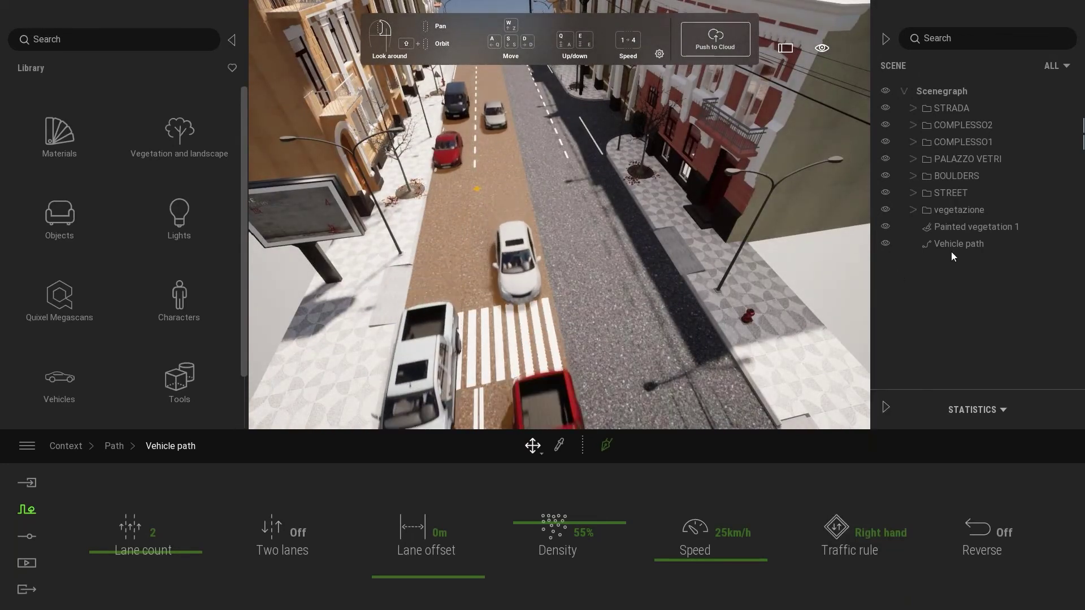
{"action": "left_click", "coordinate": [960, 229]}
{"action": "left_click", "coordinate": [520, 334]}
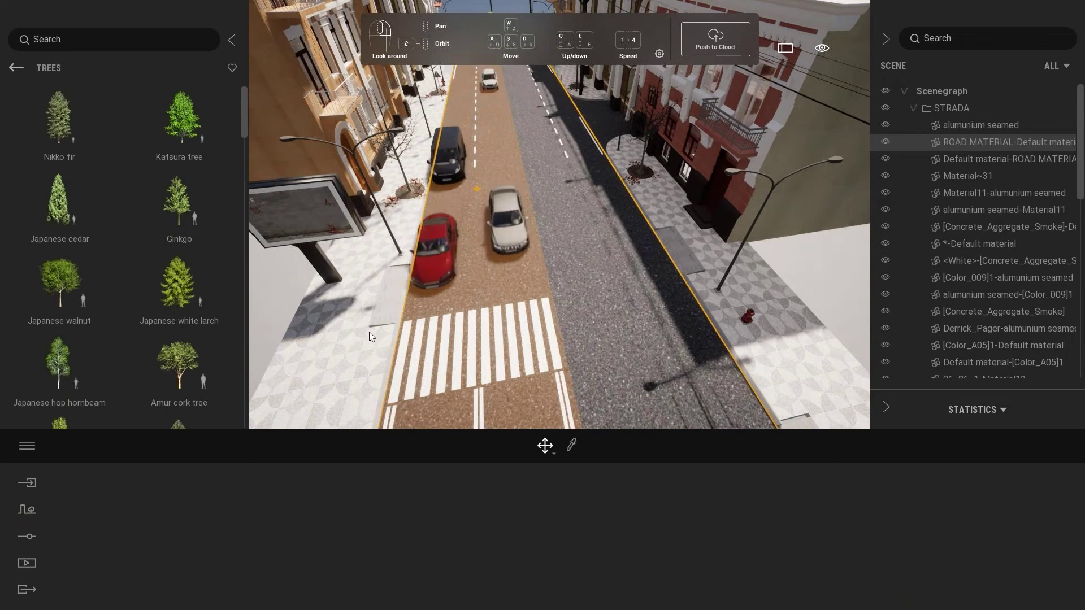
Draw a second Vehicle path from the crosswalk with 2 lanes and 44% density
{"action": "left_click", "coordinate": [28, 509]}
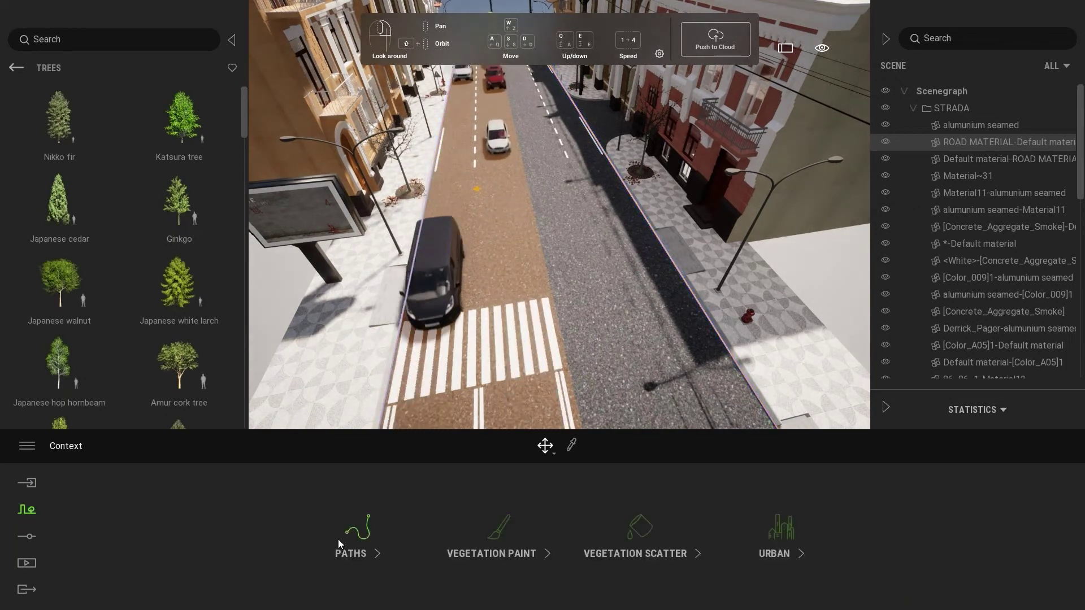
{"action": "left_click", "coordinate": [338, 539]}
{"action": "left_click", "coordinate": [468, 525]}
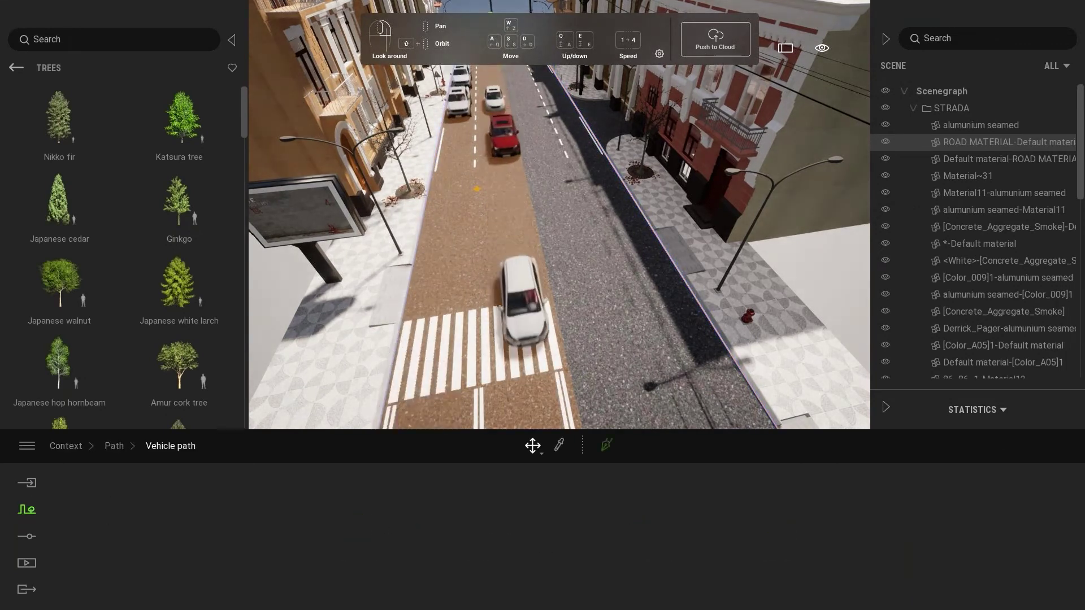
{"action": "left_click", "coordinate": [607, 445]}
{"action": "scroll", "coordinate": [634, 232], "scroll_direction": "up", "scroll_amount": 3}
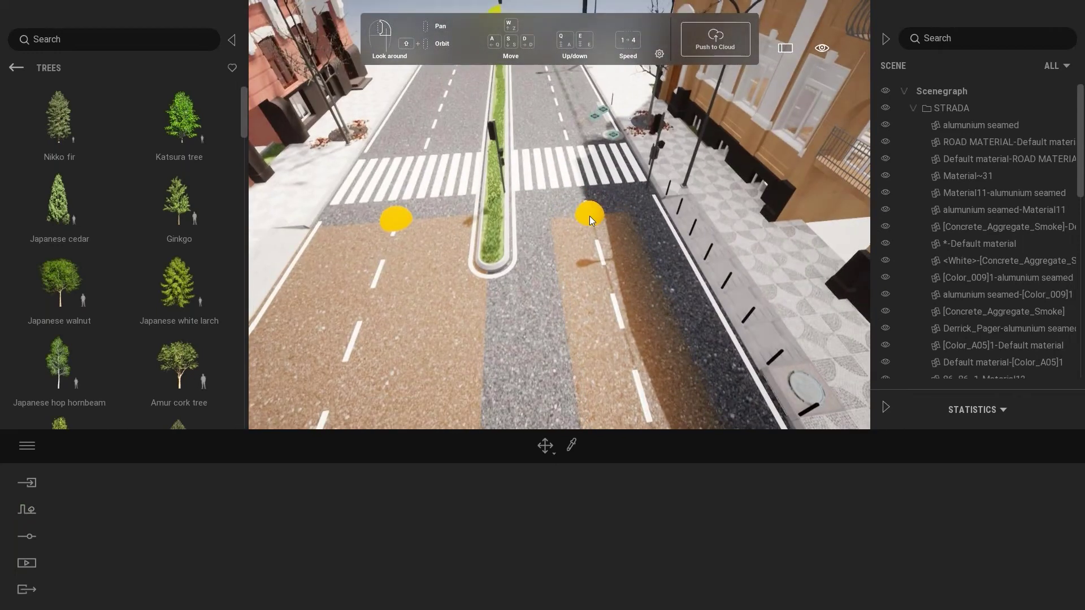
{"action": "left_click", "coordinate": [589, 213]}
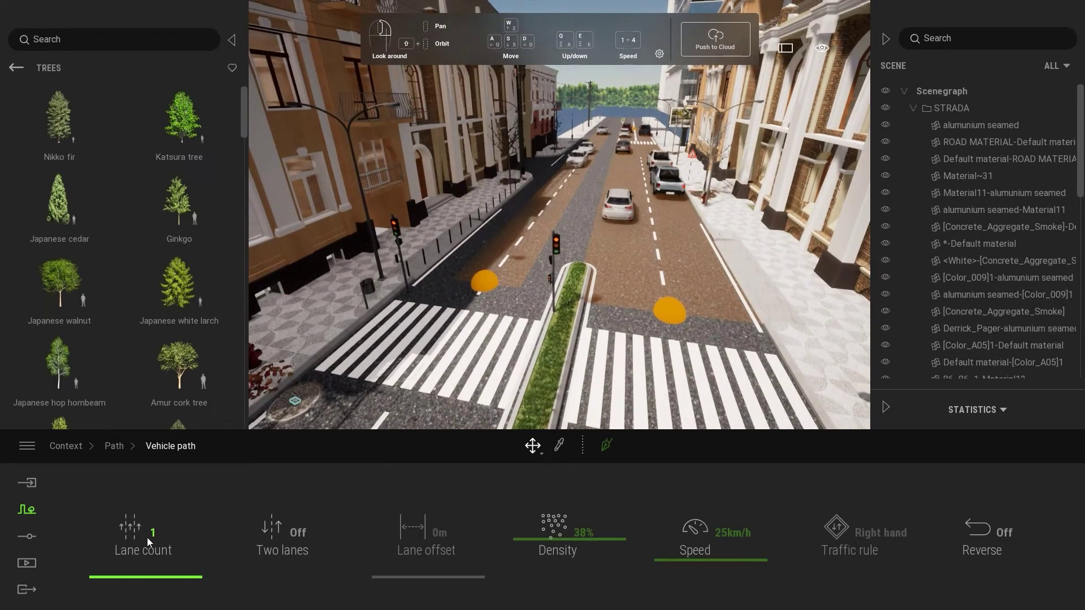
{"action": "type", "text": "2"}
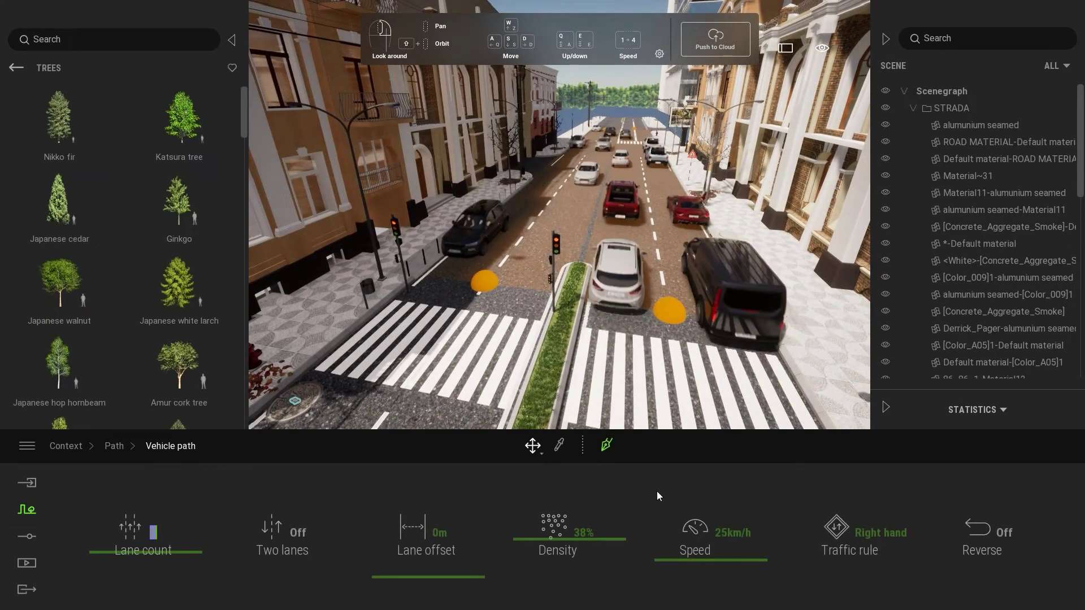
{"action": "left_click_drag", "start_coordinate": [528, 527], "coordinate": [565, 345]}
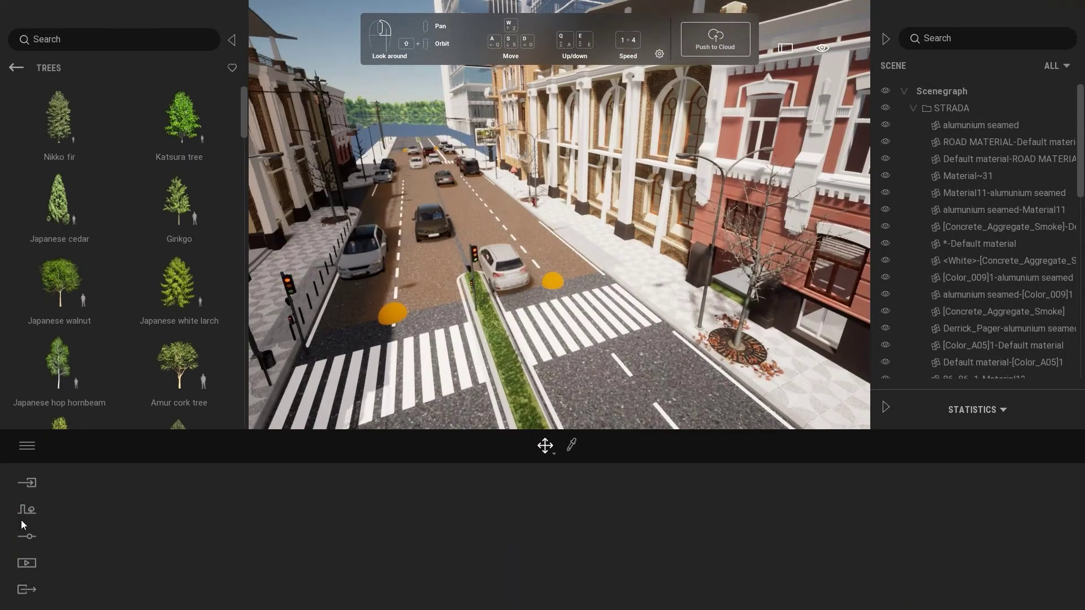
Draw a pedestrian Character path along the pink building's sidewalk with 36% density
{"action": "left_click", "coordinate": [26, 510]}
{"action": "left_click", "coordinate": [356, 531]}
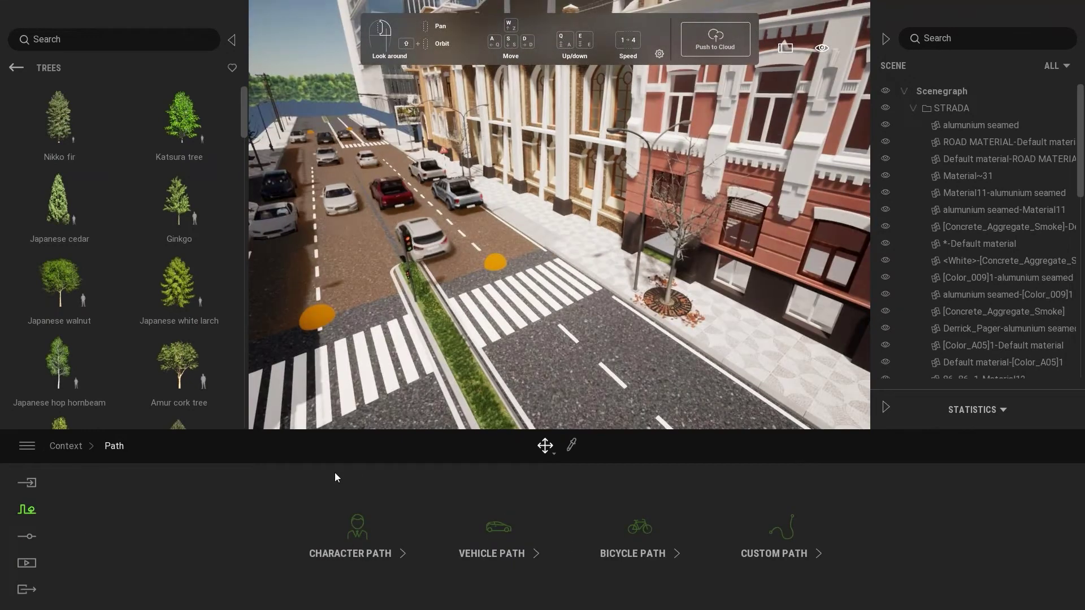
{"action": "left_click", "coordinate": [357, 531]}
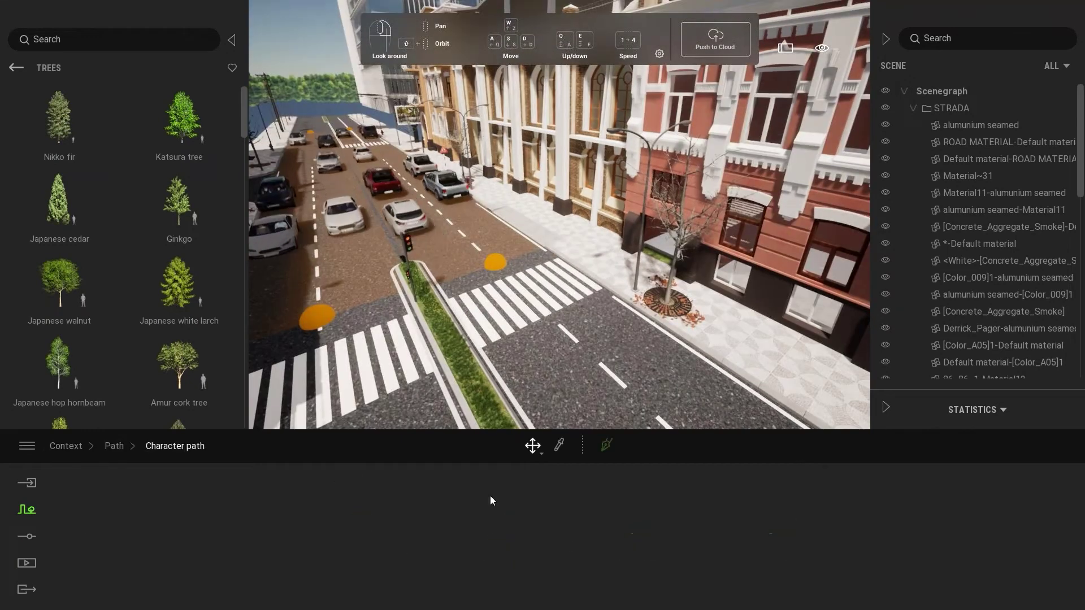
{"action": "scroll", "coordinate": [510, 395], "scroll_direction": "up", "scroll_amount": 5}
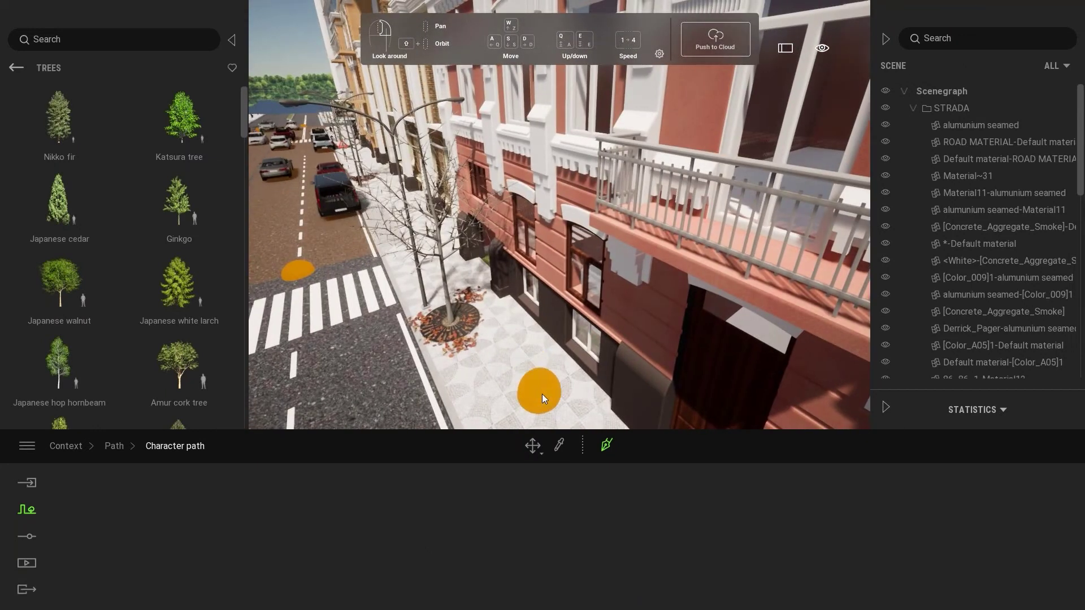
{"action": "middle_click_drag", "start_coordinate": [544, 399], "coordinate": [491, 281], "text": "shift"}
{"action": "scroll", "coordinate": [490, 281], "scroll_direction": "down", "scroll_amount": 5}
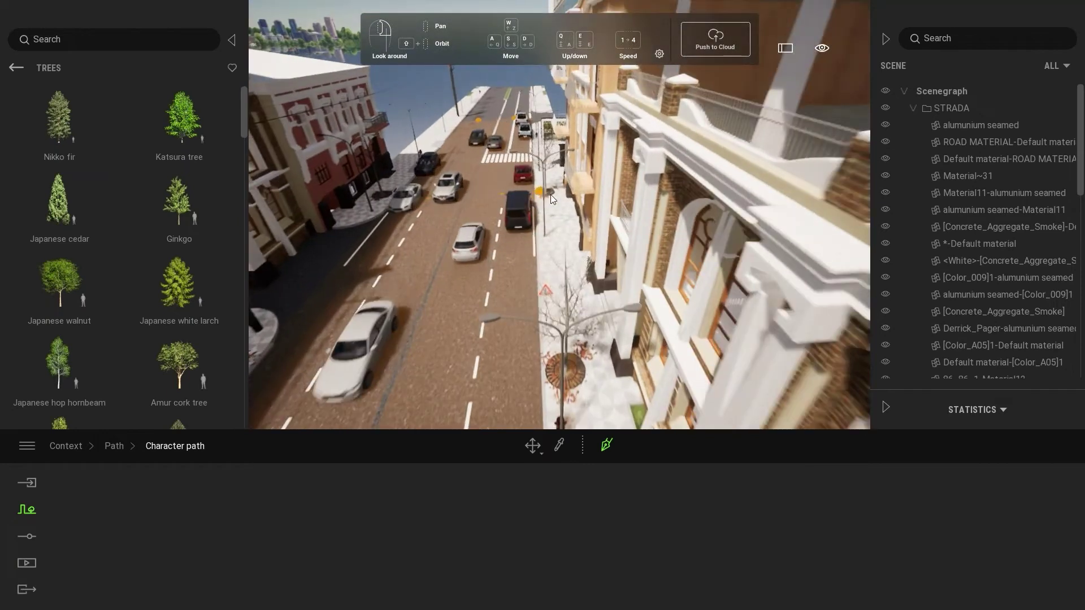
{"action": "left_click", "coordinate": [558, 205]}
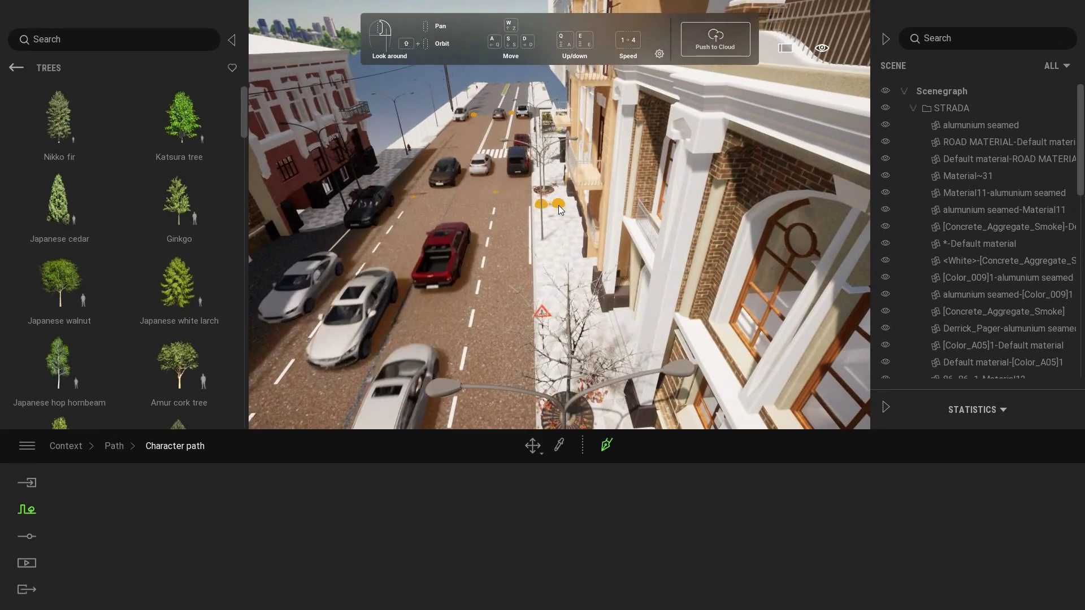
{"action": "key", "text": "Escape"}
{"action": "middle_click_drag", "start_coordinate": [556, 251], "coordinate": [497, 237], "text": "shift"}
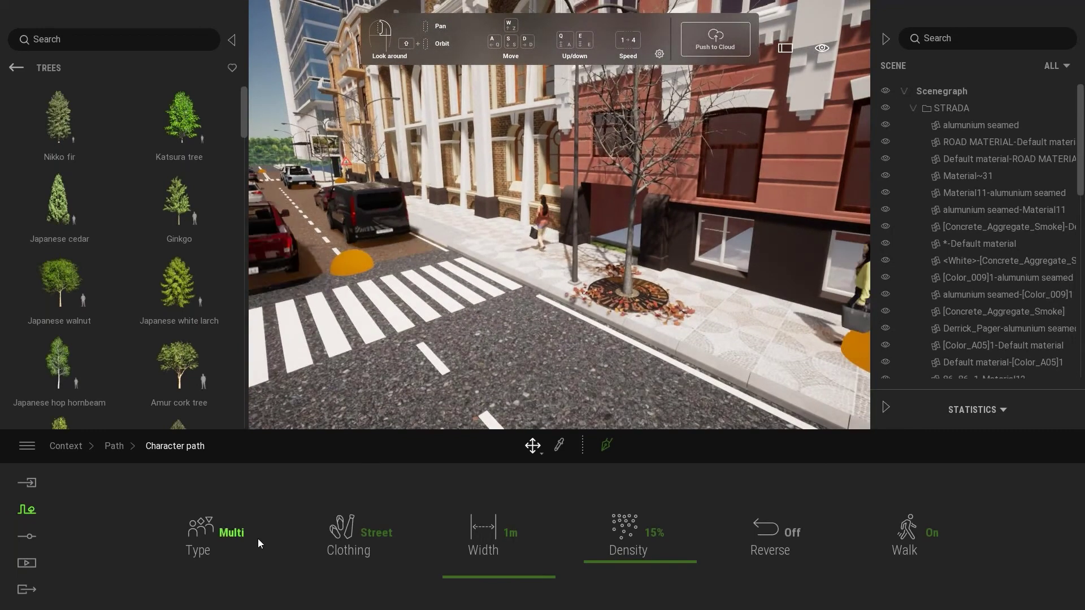
{"action": "left_click_drag", "start_coordinate": [636, 567], "coordinate": [637, 543]}
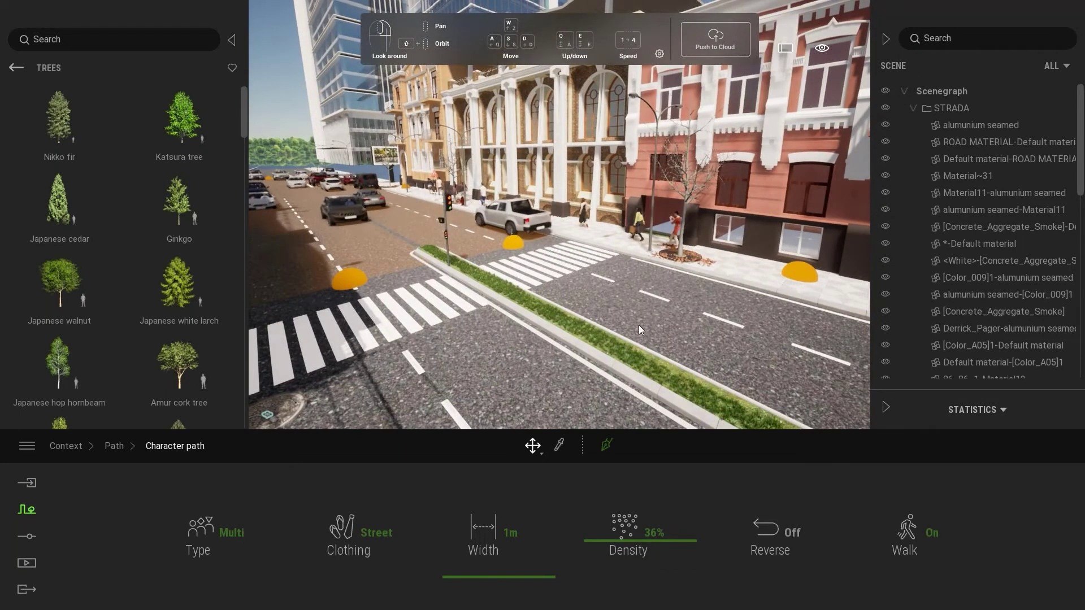
{"action": "left_click", "coordinate": [914, 109]}
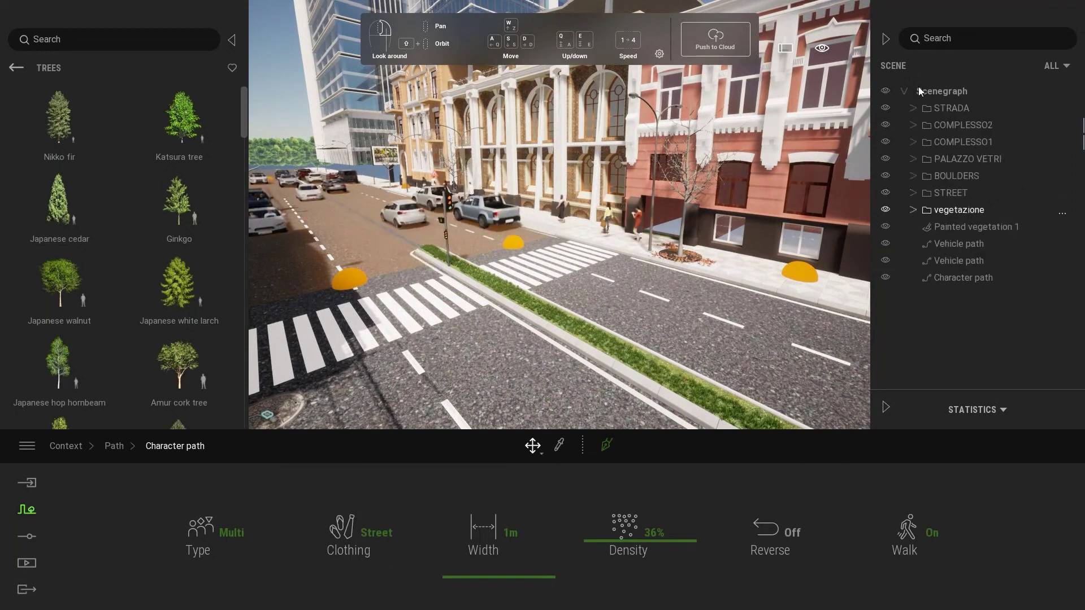
Create a percorsi container holding both Vehicle paths and the Character path
{"action": "right_click", "coordinate": [942, 90]}
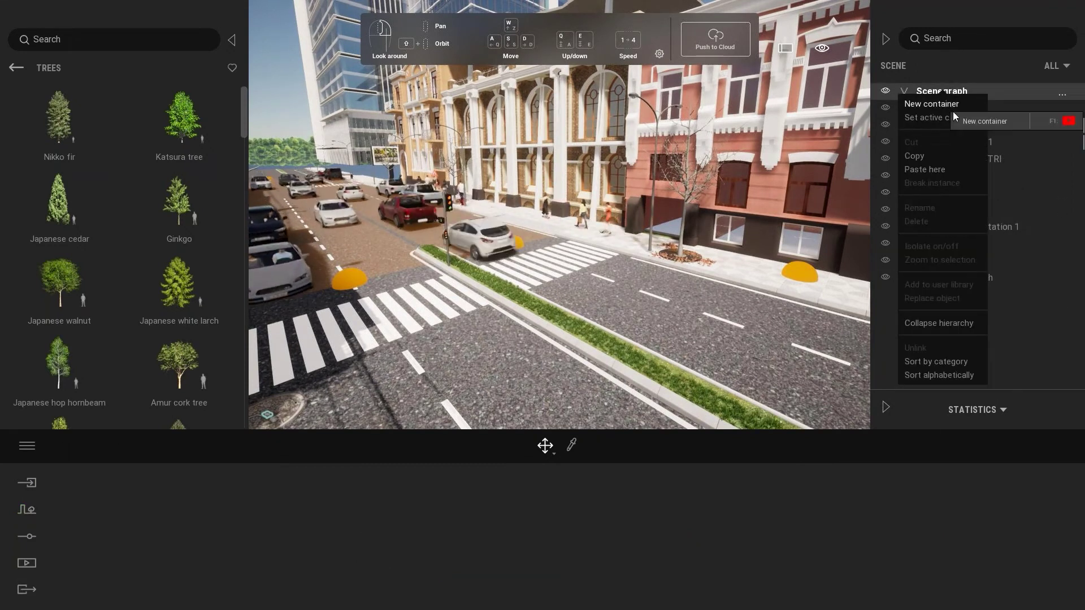
{"action": "left_click", "coordinate": [955, 104]}
{"action": "type", "text": "perco"}
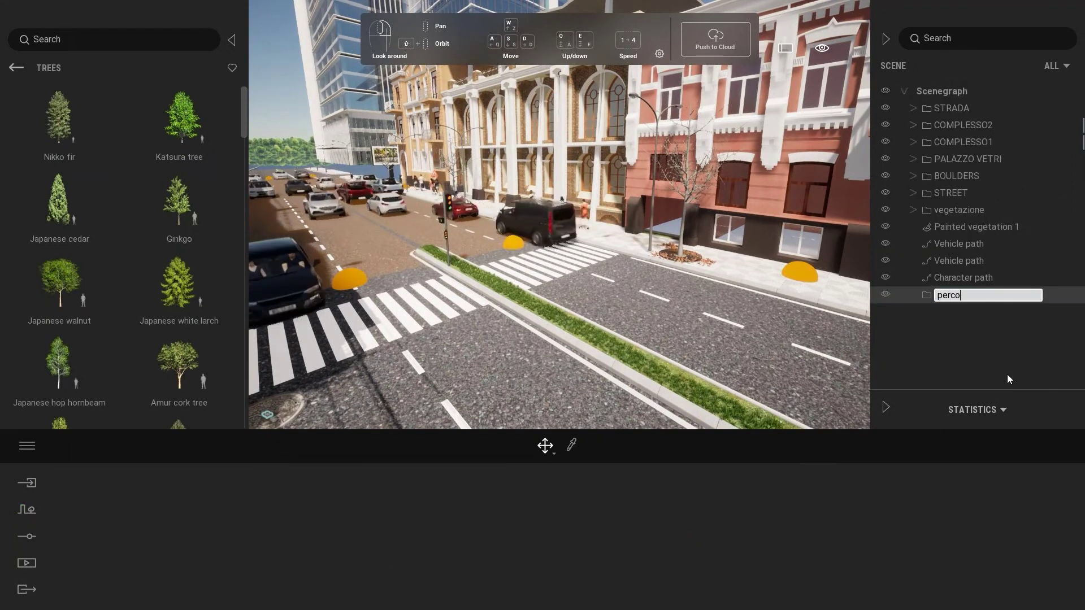
{"action": "type", "text": "rsi"}
{"action": "key", "text": "Return"}
{"action": "left_click", "coordinate": [960, 244]}
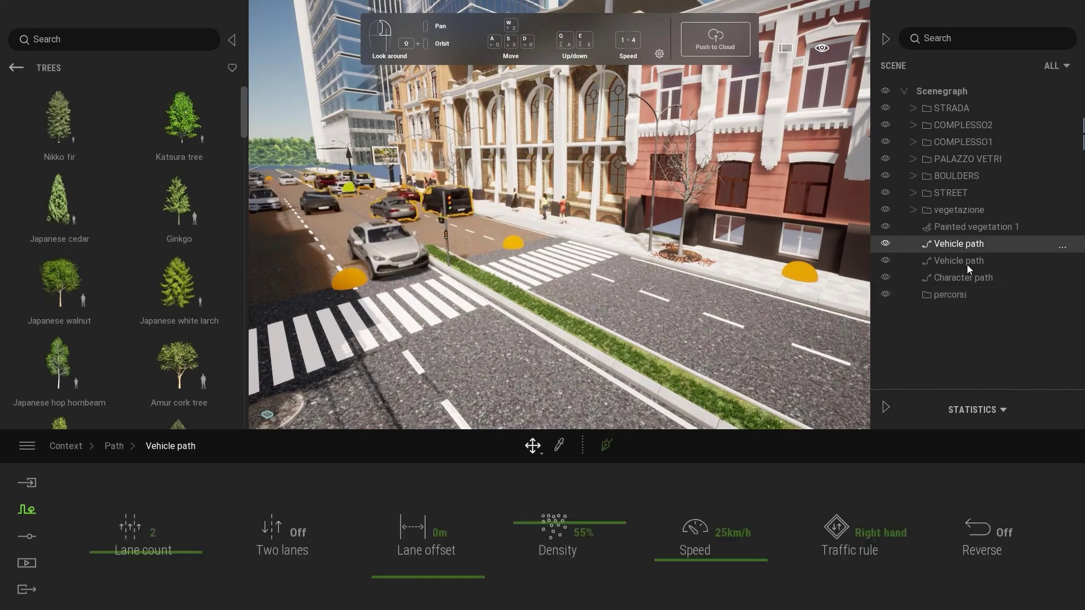
{"action": "left_click", "coordinate": [963, 277], "text": "shift"}
{"action": "left_click_drag", "start_coordinate": [964, 277], "coordinate": [956, 294]}
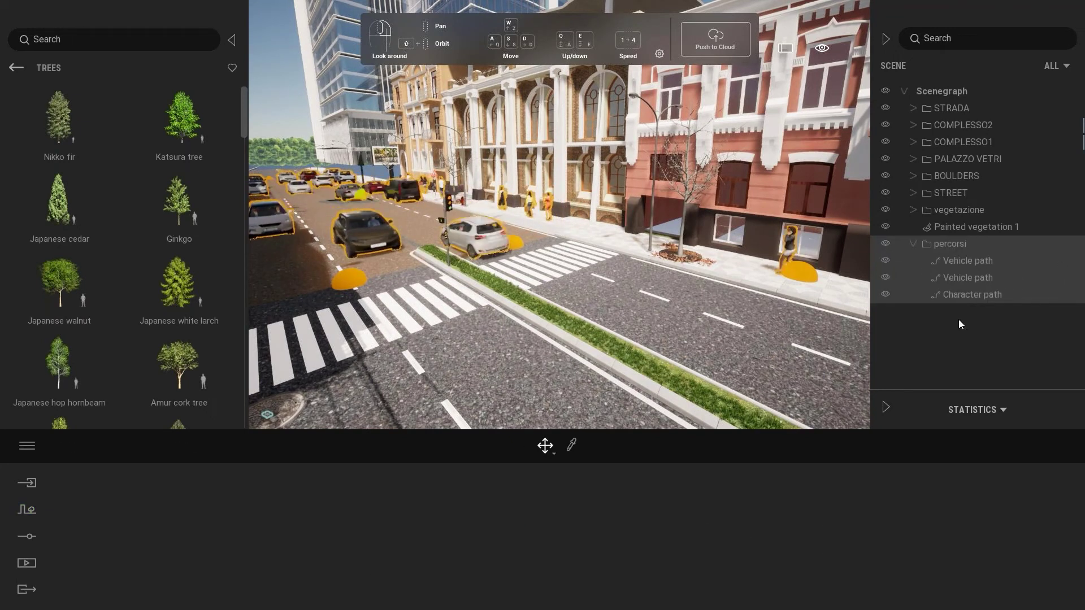
{"action": "left_click", "coordinate": [914, 244]}
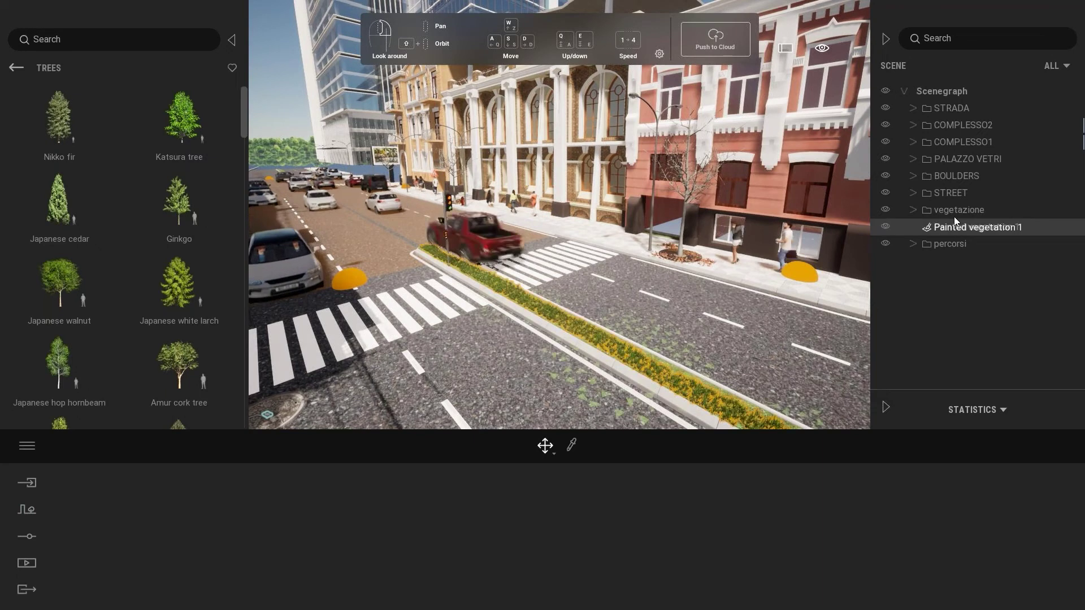
Move Painted vegetation 1 into the vegetazione folder and collapse it
{"action": "left_click_drag", "start_coordinate": [948, 236], "coordinate": [956, 211]}
{"action": "scroll", "coordinate": [911, 255], "scroll_direction": "up", "scroll_amount": 5}
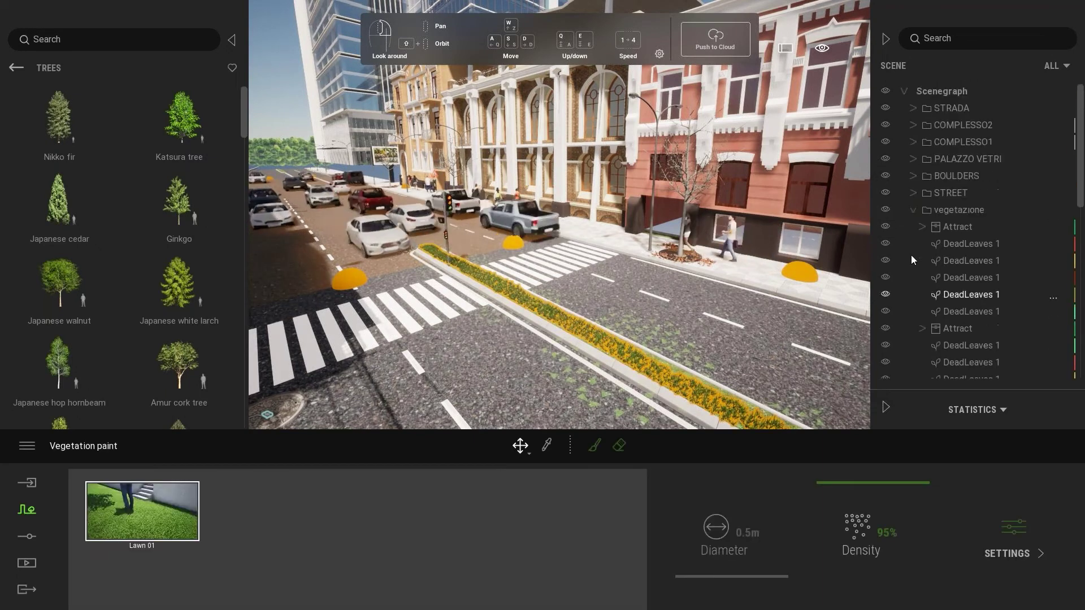
{"action": "left_click", "coordinate": [914, 210]}
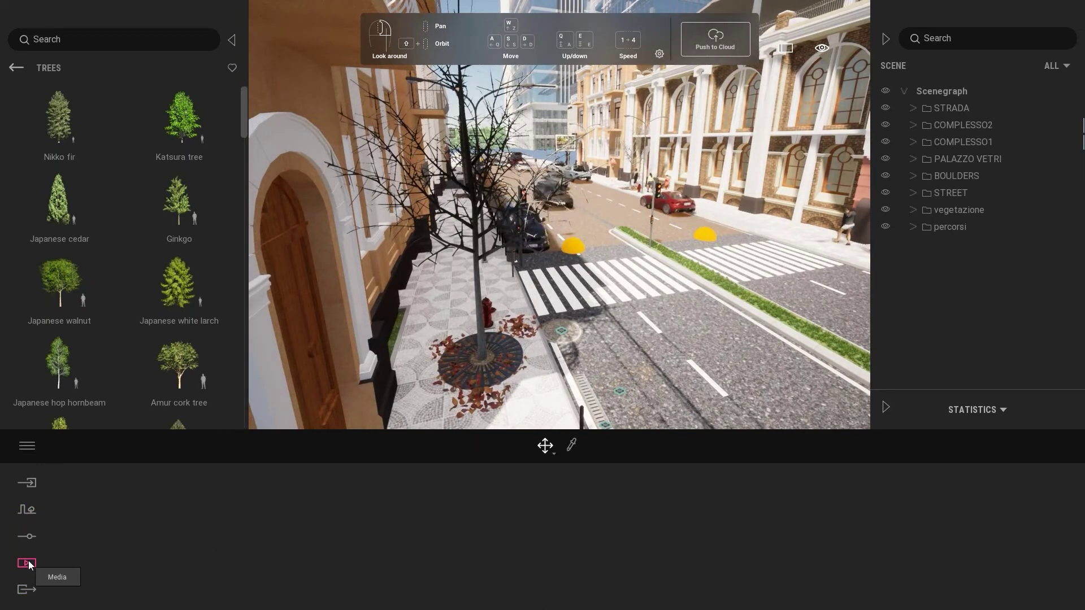
Open the night image Image1, make BOULDERS and STREET visible, then return to the live scene
{"action": "left_click", "coordinate": [28, 563]}
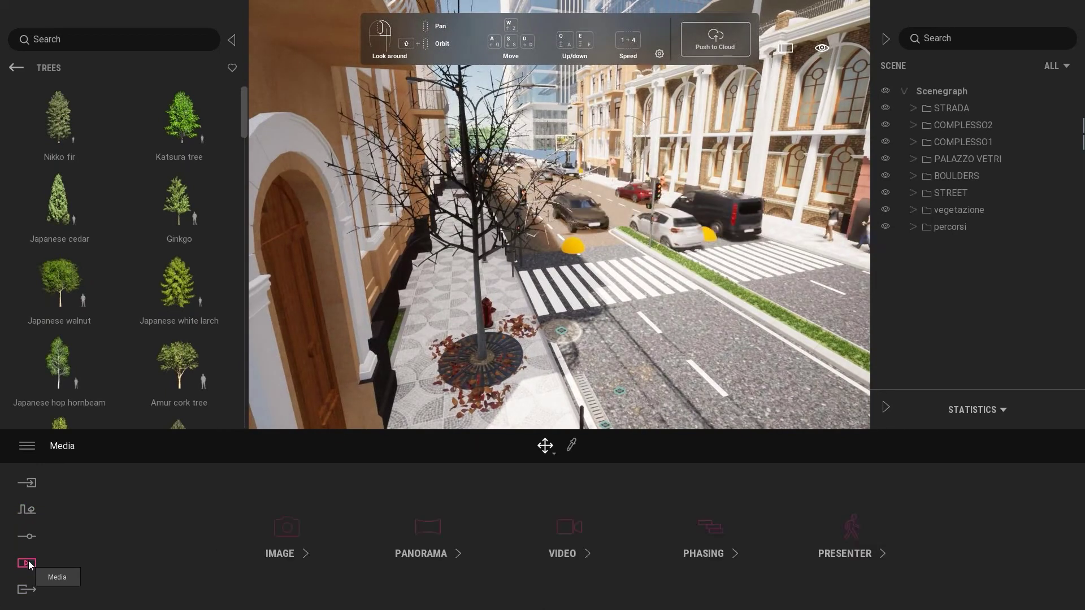
{"action": "left_click", "coordinate": [284, 529]}
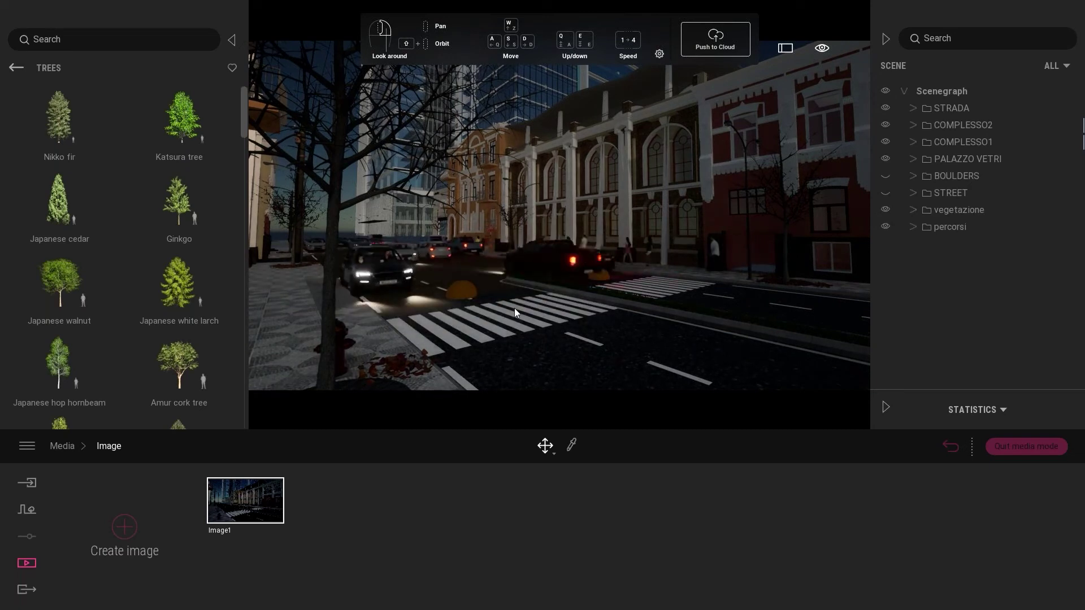
{"action": "left_click", "coordinate": [885, 176]}
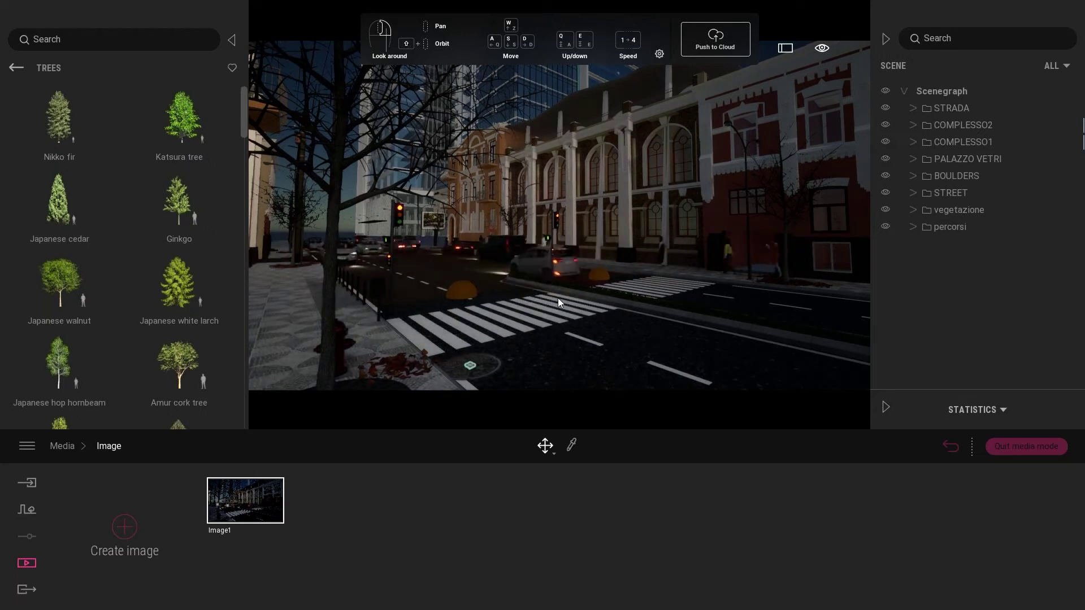
{"action": "left_click", "coordinate": [15, 68]}
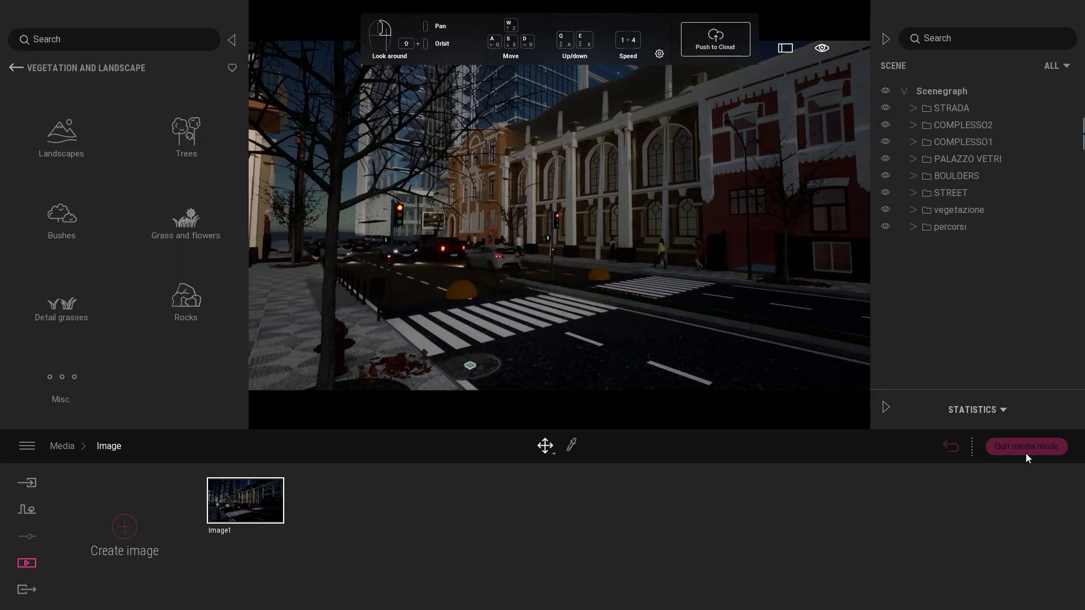
{"action": "left_click", "coordinate": [1026, 451]}
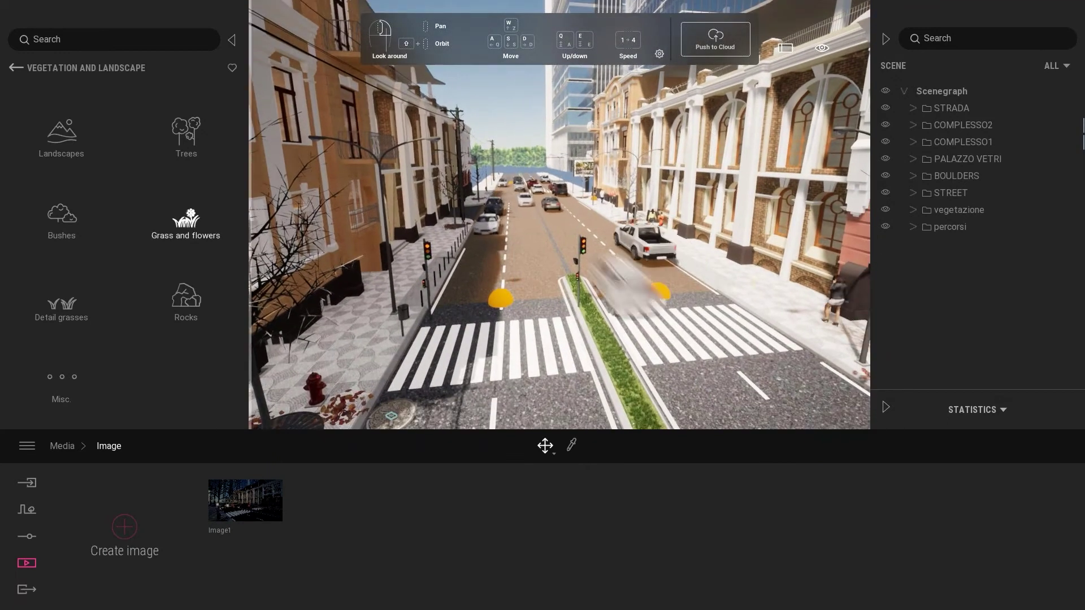
Open Characters > Posed humans, place a trial Helen figure on the sidewalk, then delete her
{"action": "left_click", "coordinate": [18, 70]}
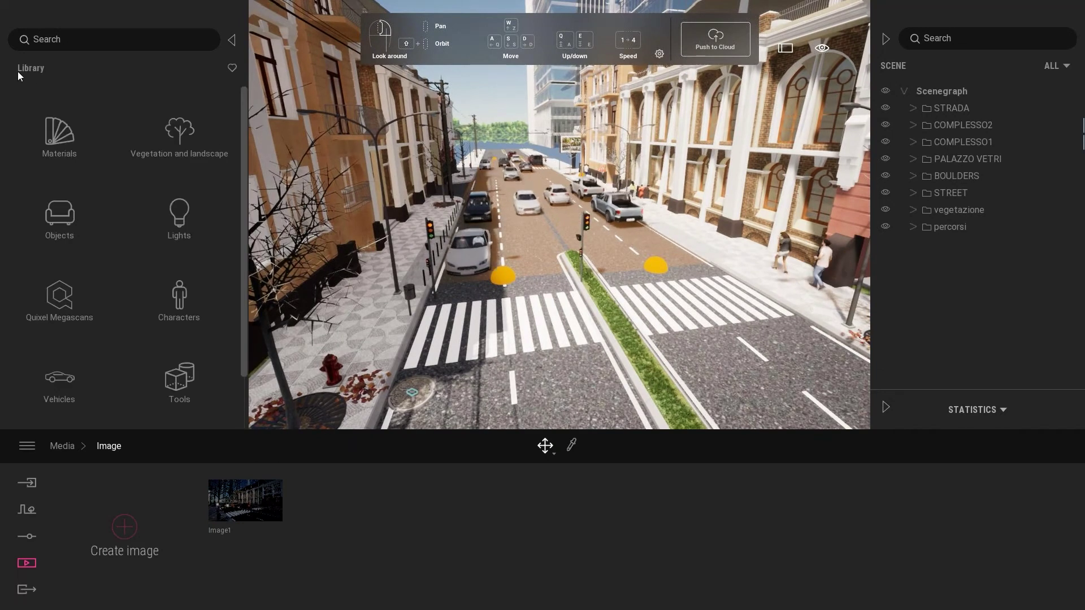
{"action": "left_click", "coordinate": [178, 300]}
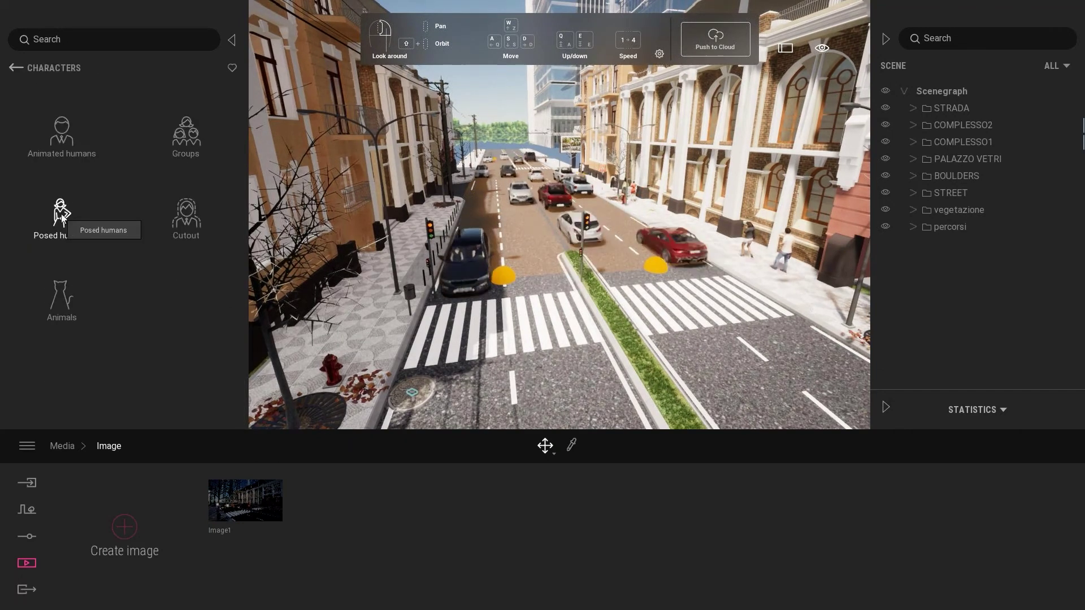
{"action": "left_click", "coordinate": [63, 215]}
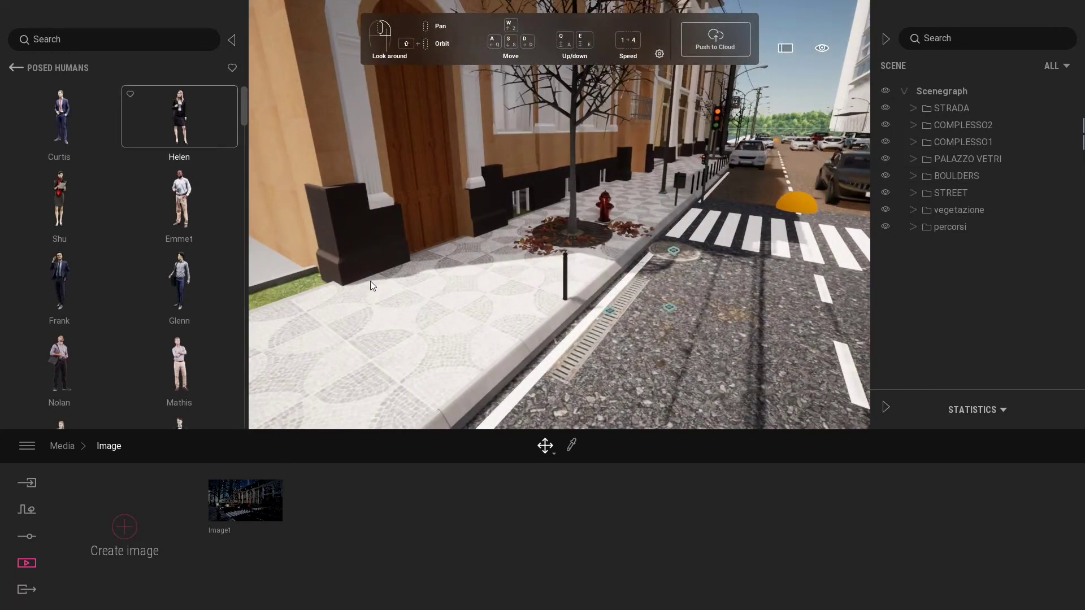
{"action": "left_click_drag", "start_coordinate": [371, 281], "coordinate": [449, 371]}
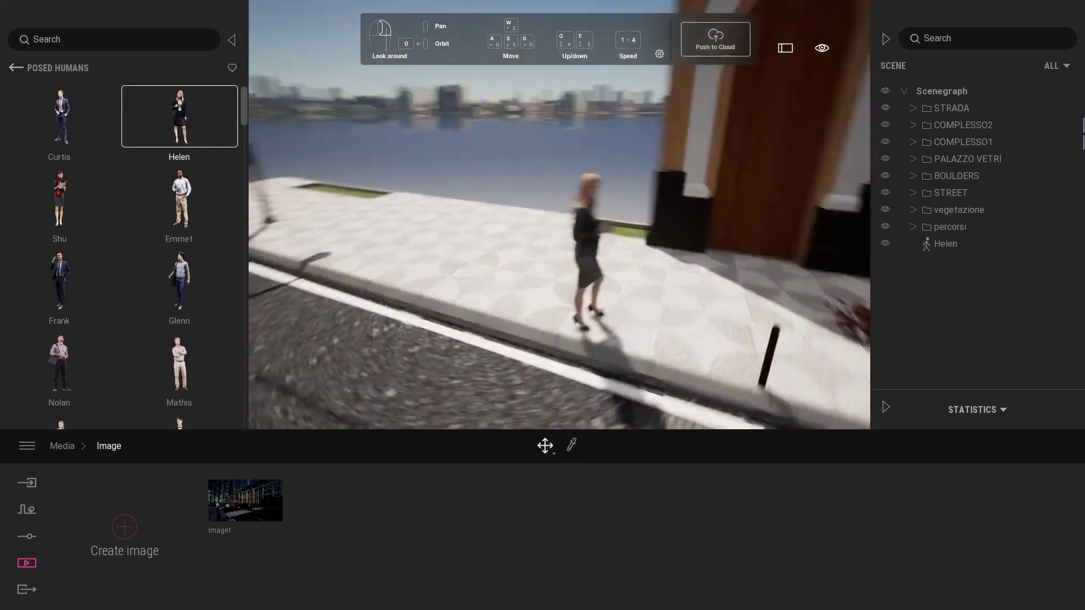
{"action": "left_click", "coordinate": [568, 240]}
{"action": "key", "text": "Delete"}
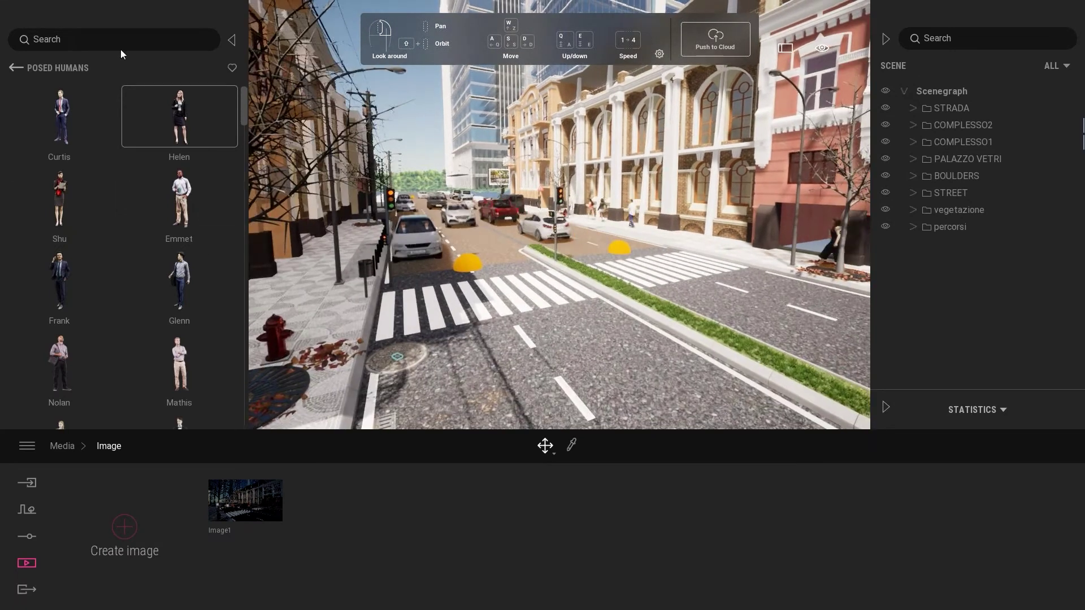
Filter the Posed Humans library by 'winter' and preview the Edwina figure
{"action": "left_click", "coordinate": [61, 39]}
{"action": "type", "text": "winter"}
{"action": "key", "text": "Return"}
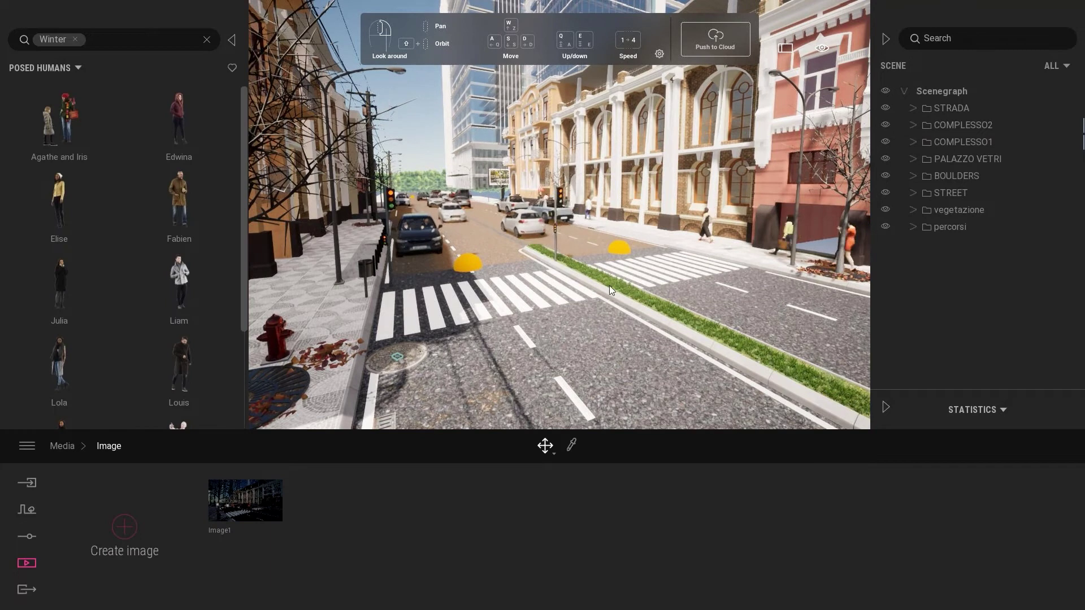
{"action": "left_click", "coordinate": [184, 132]}
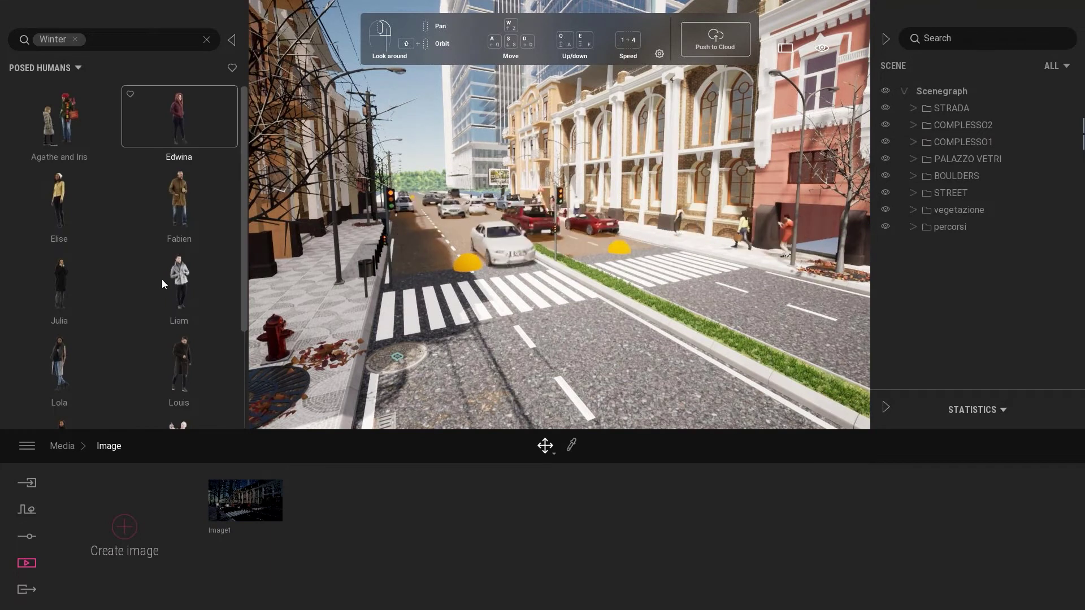
{"action": "scroll", "coordinate": [151, 204], "scroll_direction": "down", "scroll_amount": 2}
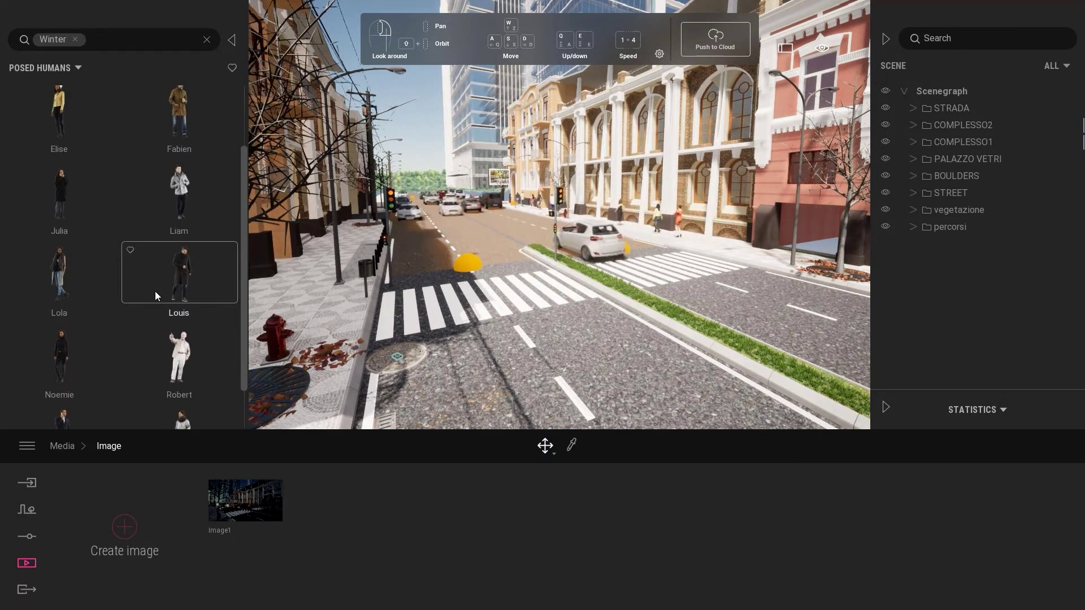
{"action": "scroll", "coordinate": [170, 266], "scroll_direction": "down", "scroll_amount": 2}
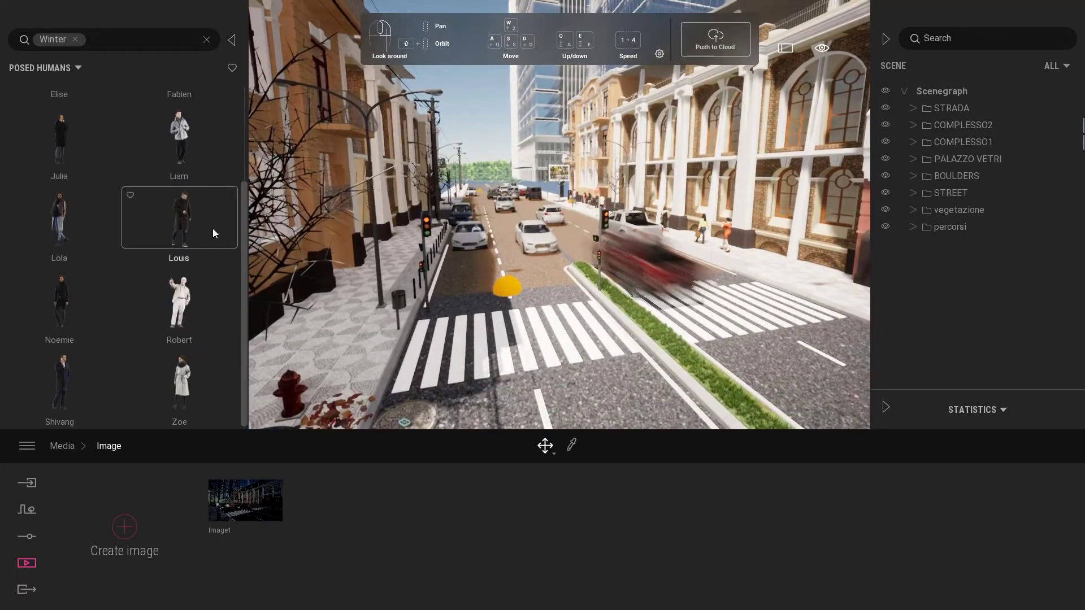
Place Louis on the left crosswalk and turn him about 15 degrees
{"action": "left_click_drag", "start_coordinate": [212, 229], "coordinate": [450, 368]}
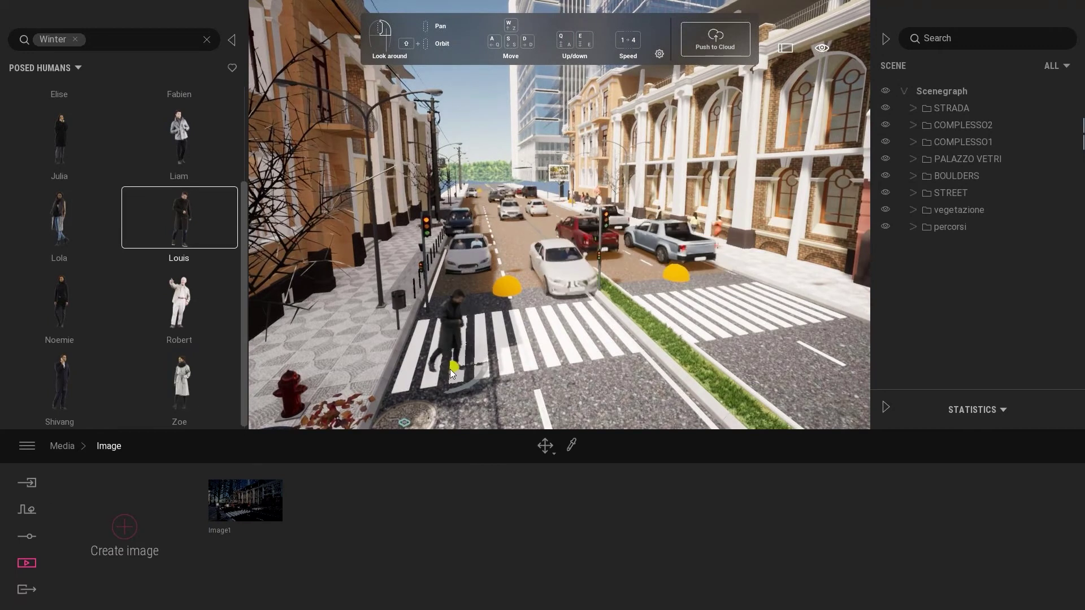
{"action": "left_click", "coordinate": [444, 318]}
{"action": "left_click_drag", "start_coordinate": [467, 382], "coordinate": [489, 394]}
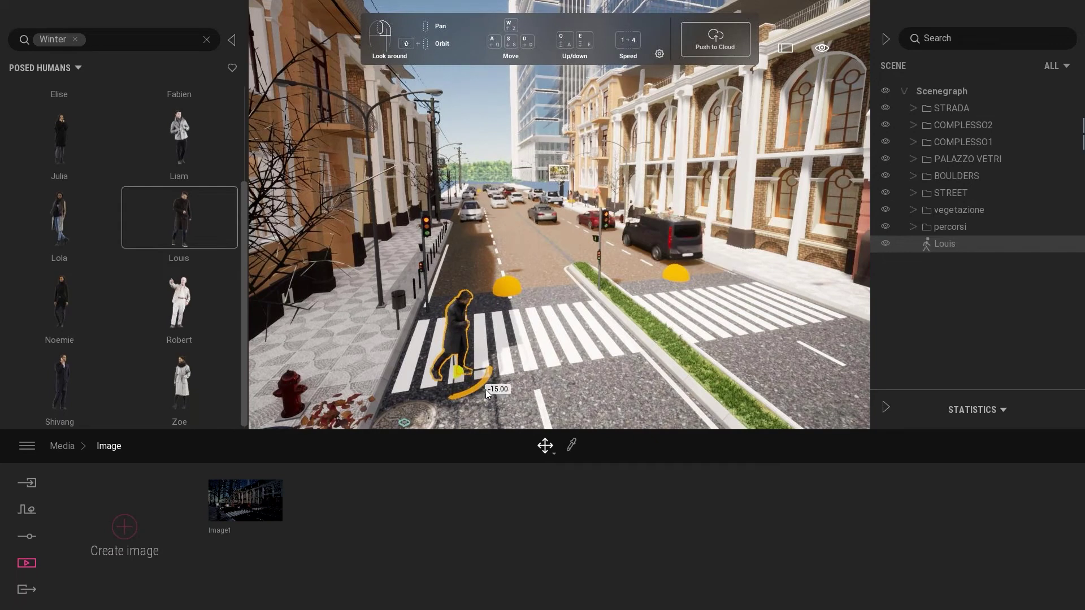
{"action": "key", "text": "d"}
{"action": "scroll", "coordinate": [140, 245], "scroll_direction": "up", "scroll_amount": 2}
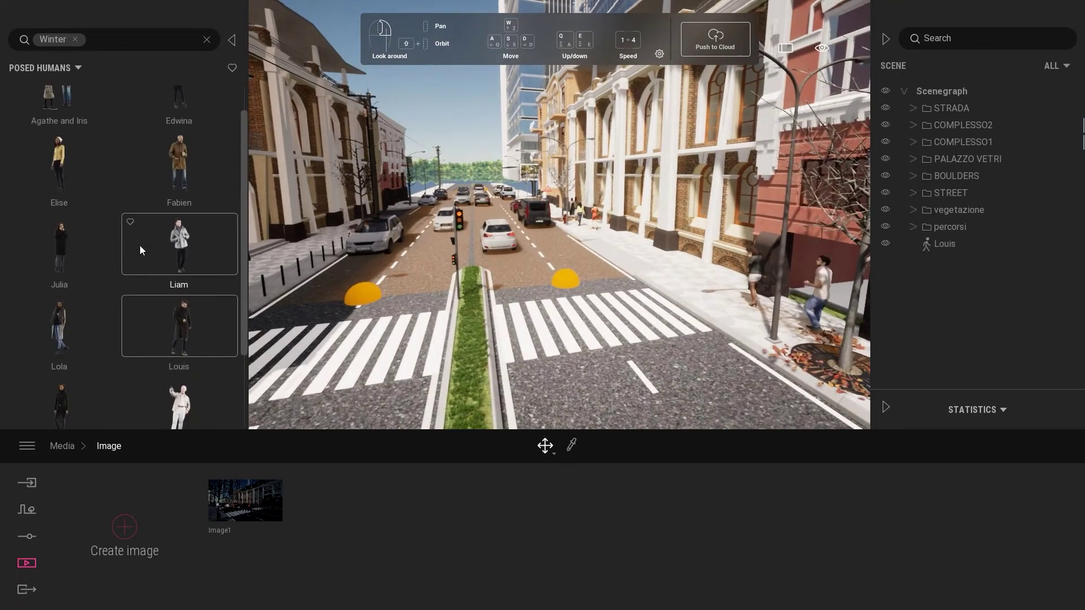
{"action": "scroll", "coordinate": [163, 199], "scroll_direction": "down", "scroll_amount": 3}
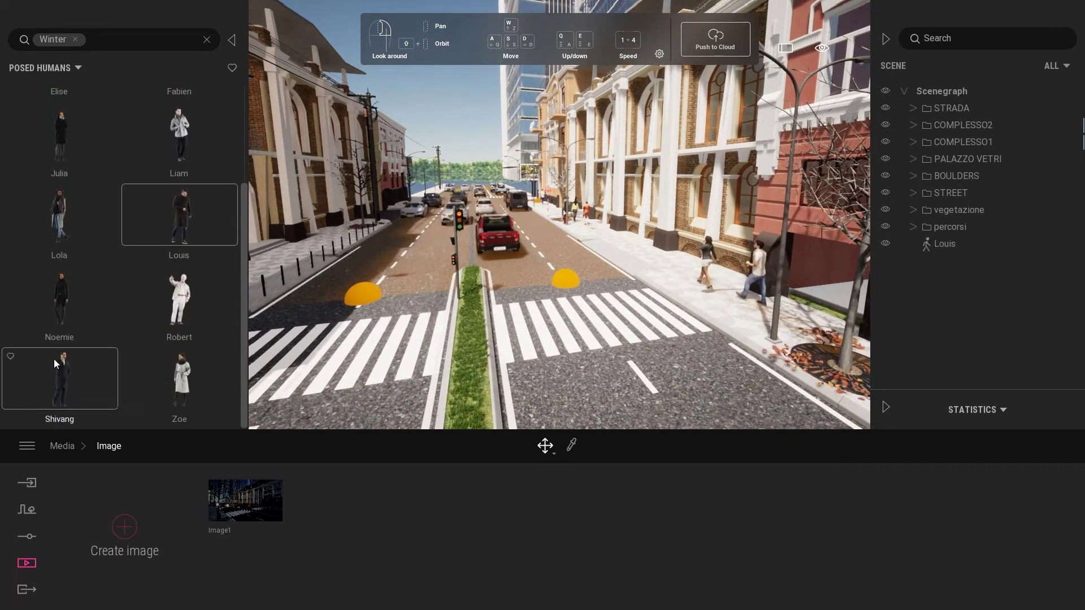
Place Shivang, Lola (turned to about -125 degrees) and Edwina on the crosswalks
{"action": "left_click_drag", "start_coordinate": [61, 376], "coordinate": [541, 310]}
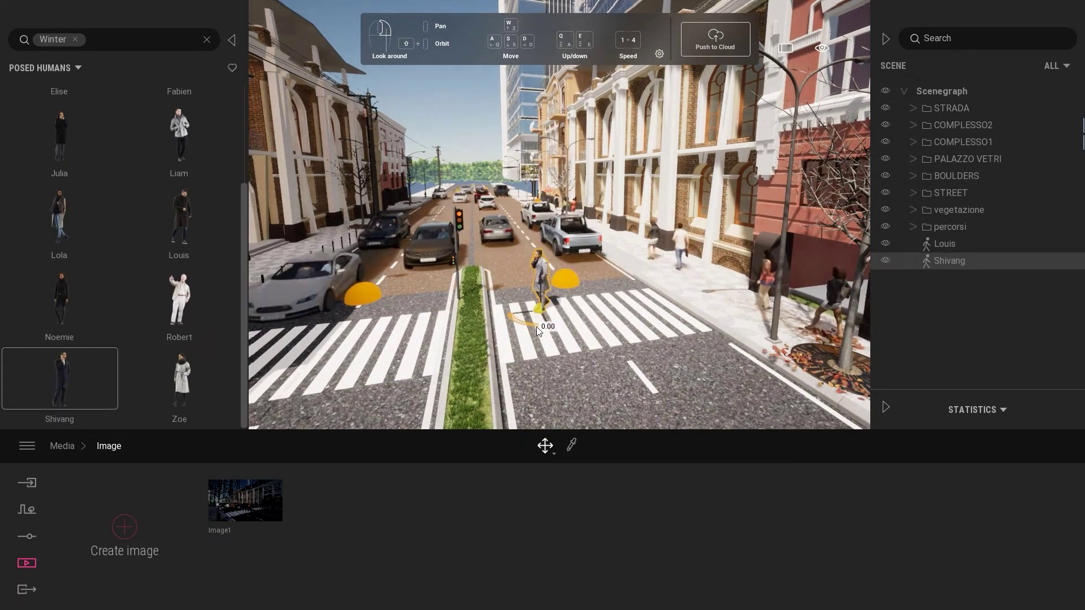
{"action": "scroll", "coordinate": [110, 270], "scroll_direction": "up", "scroll_amount": 2}
{"action": "left_click_drag", "start_coordinate": [473, 325], "coordinate": [628, 300]}
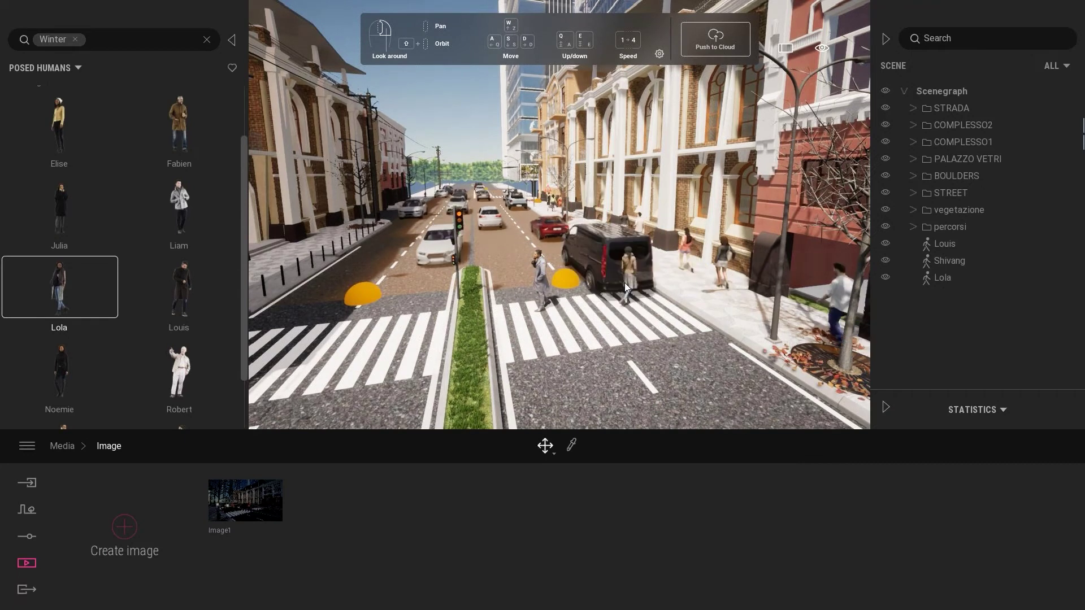
{"action": "scroll", "coordinate": [651, 324], "scroll_direction": "up", "scroll_amount": 5}
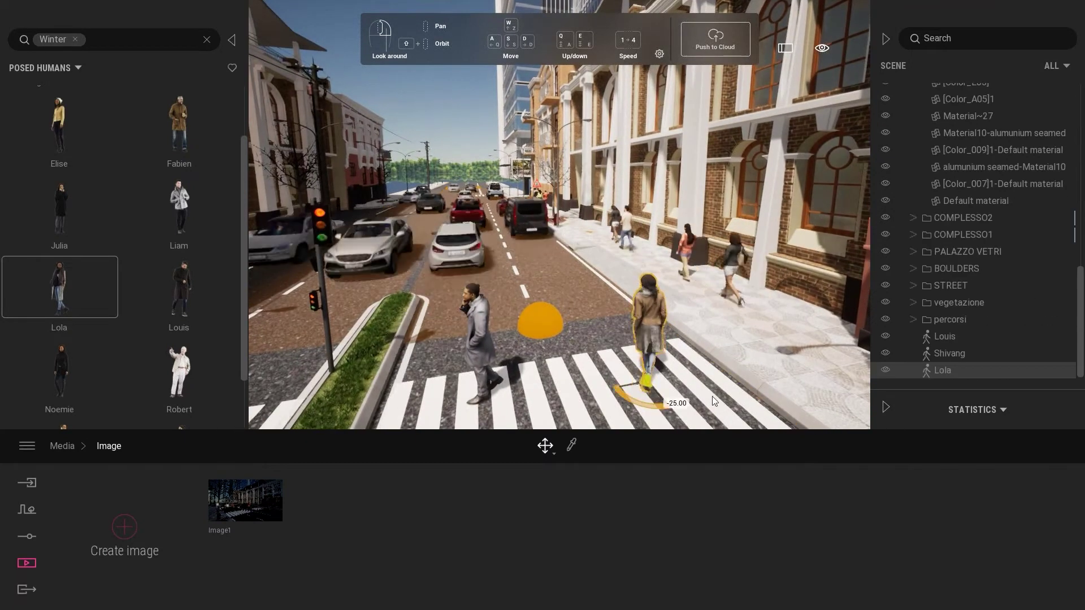
{"action": "left_click_drag", "start_coordinate": [712, 395], "coordinate": [760, 375]}
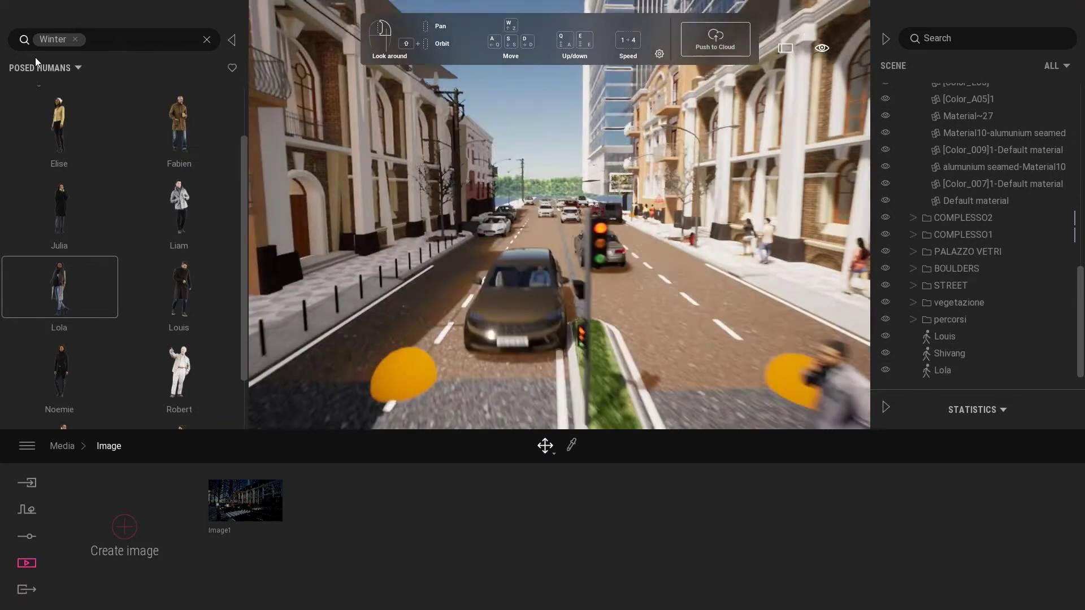
{"action": "scroll", "coordinate": [169, 226], "scroll_direction": "up", "scroll_amount": 1}
{"action": "mouse_move", "coordinate": [178, 161]}
{"action": "left_mouse_down"}
{"action": "mouse_move", "coordinate": [458, 291]}
{"action": "mouse_move", "coordinate": [454, 307]}
{"action": "mouse_move", "coordinate": [544, 288]}
{"action": "left_mouse_up"}
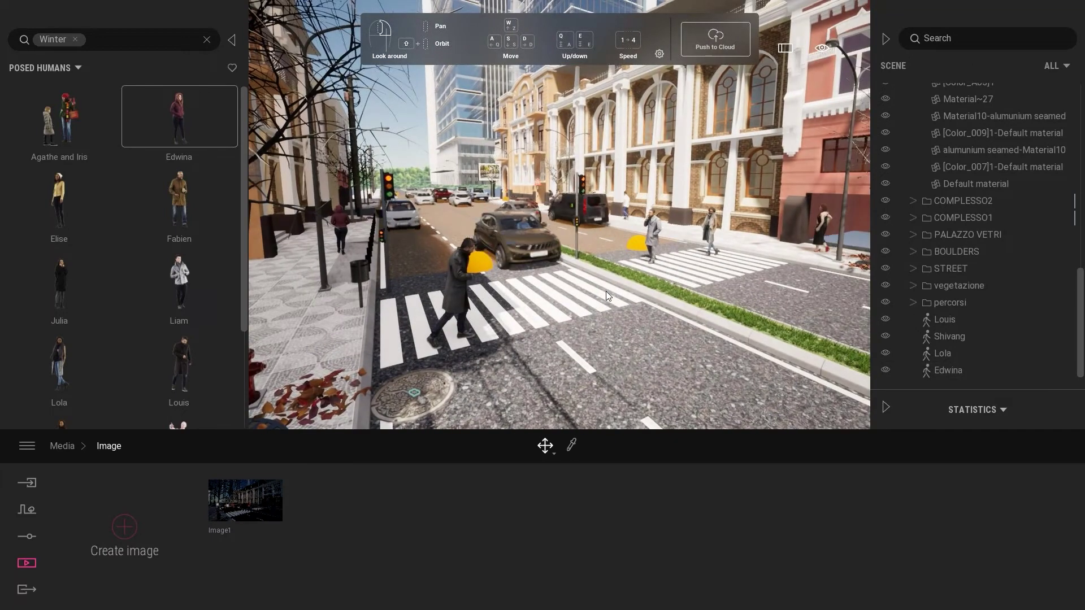
Clear the winter filter, return to the main library categories and collapse the STRADA folder
{"action": "left_click", "coordinate": [207, 40]}
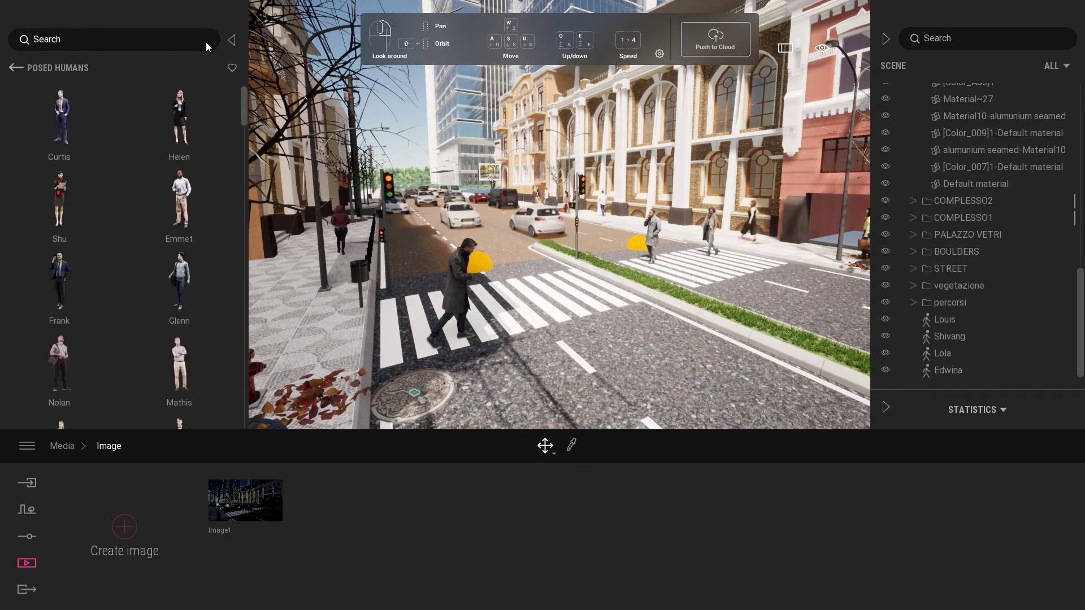
{"action": "left_click", "coordinate": [14, 67]}
{"action": "scroll", "coordinate": [927, 296], "scroll_direction": "up", "scroll_amount": 10}
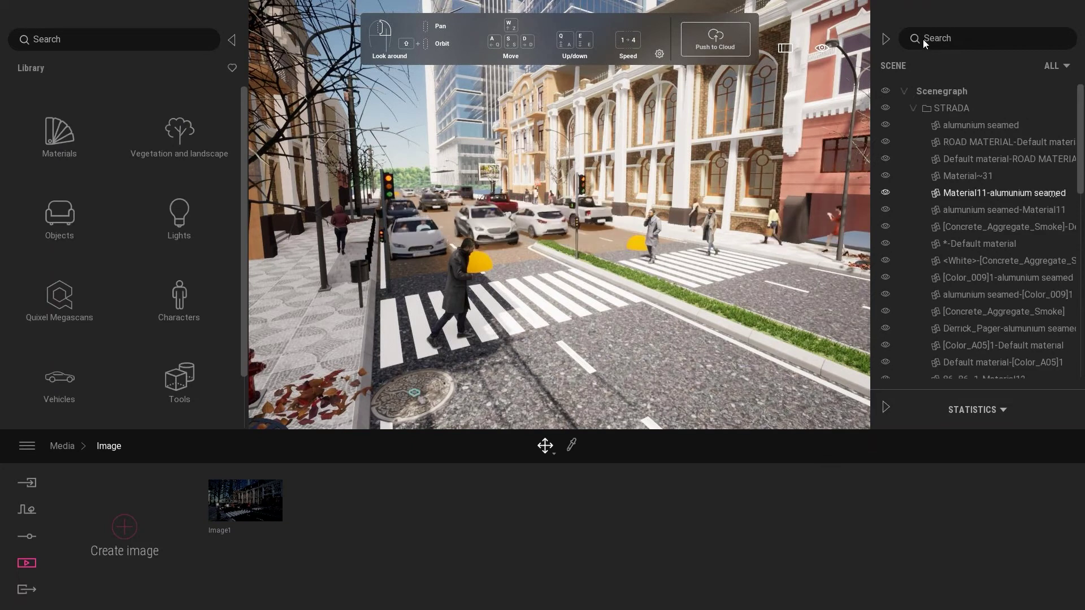
{"action": "left_click", "coordinate": [913, 108]}
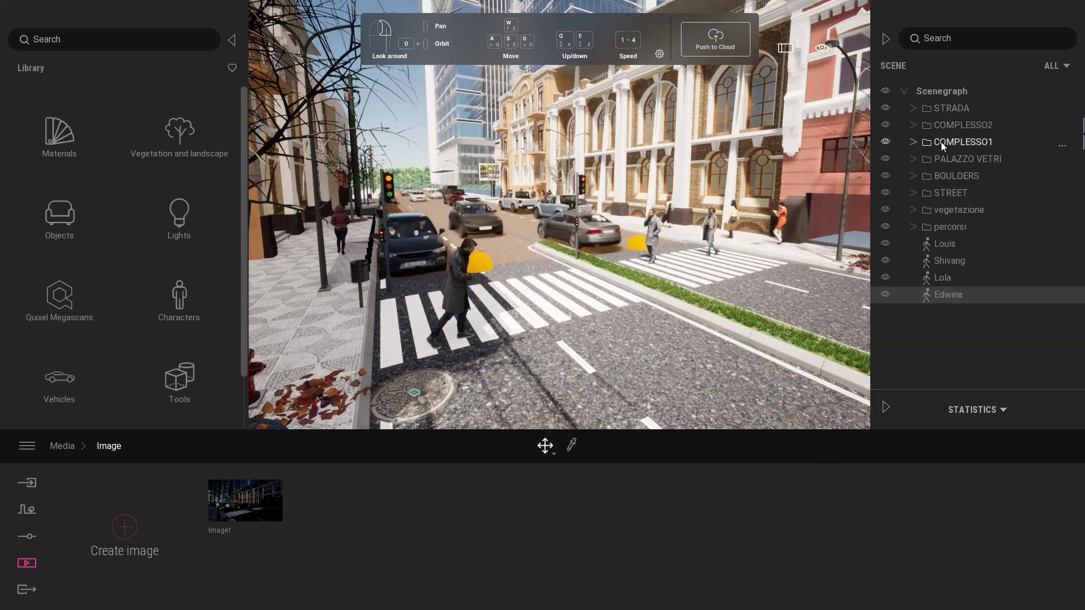
Create a persone container and move Louis, Shivang, Lola and Edwina into it
{"action": "right_click", "coordinate": [954, 94]}
{"action": "left_click", "coordinate": [949, 106]}
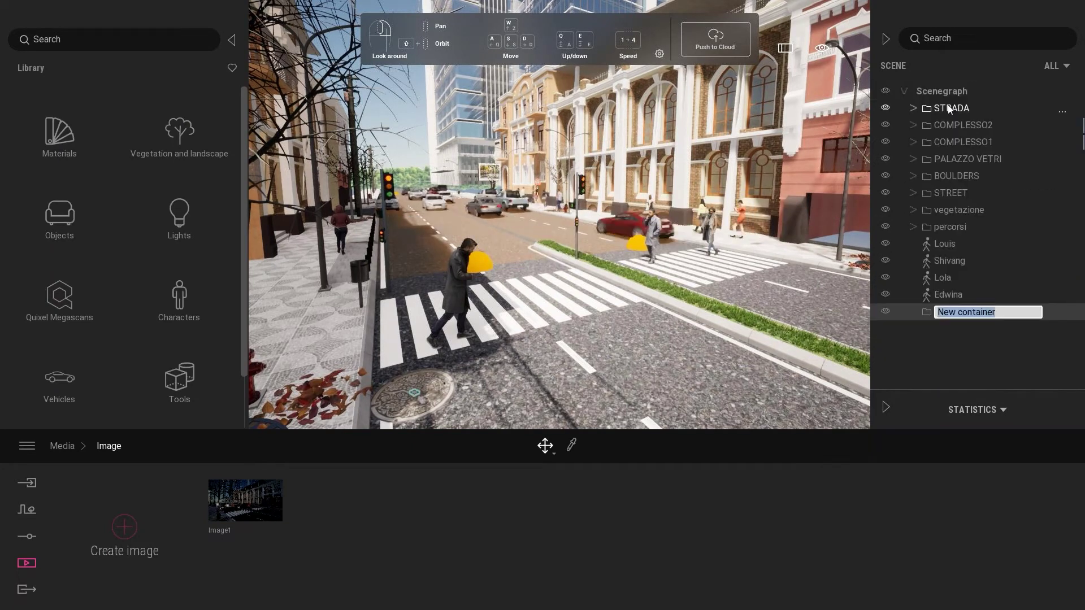
{"action": "left_click", "coordinate": [958, 243]}
{"action": "left_click", "coordinate": [954, 294], "text": "shift"}
{"action": "left_click_drag", "start_coordinate": [952, 298], "coordinate": [947, 310]}
{"action": "left_click", "coordinate": [914, 245]}
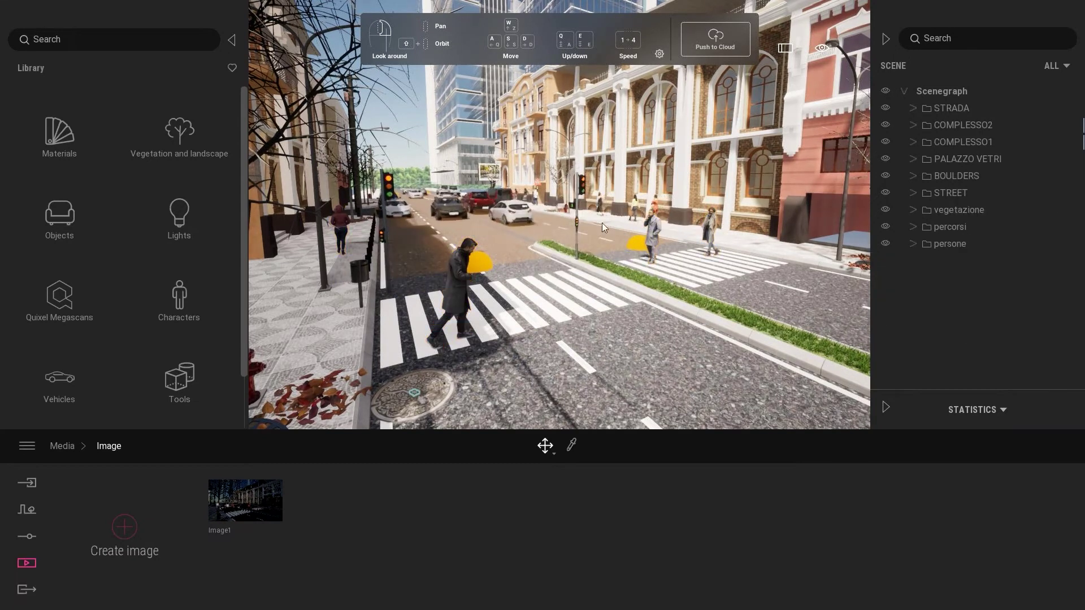
{"action": "mouse_move", "coordinate": [623, 272]}
{"action": "left_mouse_down"}
{"action": "mouse_move", "coordinate": [735, 265]}
{"action": "mouse_move", "coordinate": [565, 265]}
{"action": "left_mouse_up"}
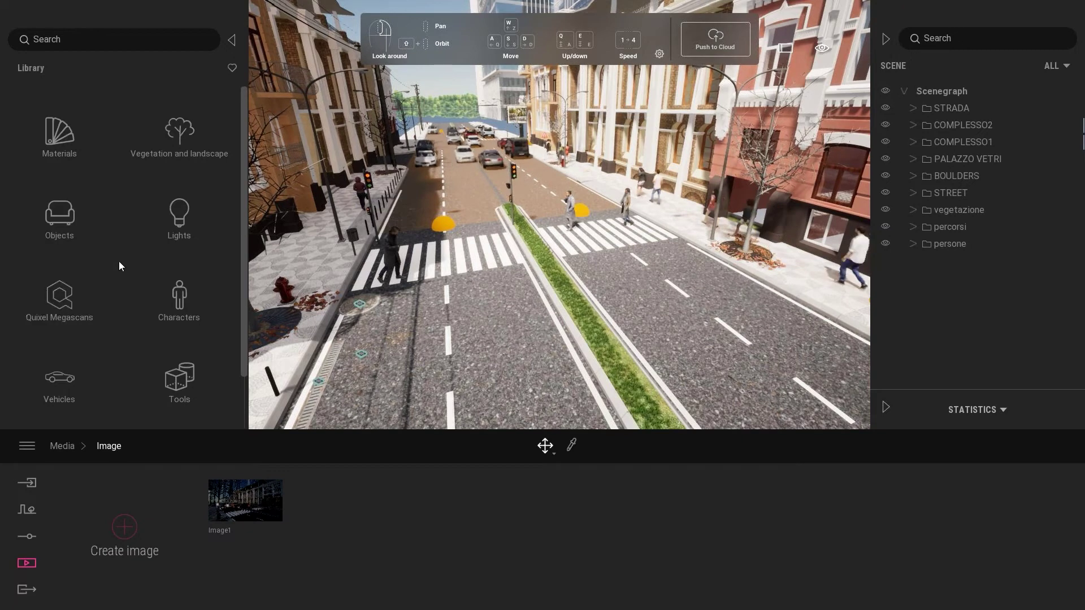
Browse Quixel Megascans to the Surface > Asphalt > Rough materials
{"action": "left_click", "coordinate": [64, 294]}
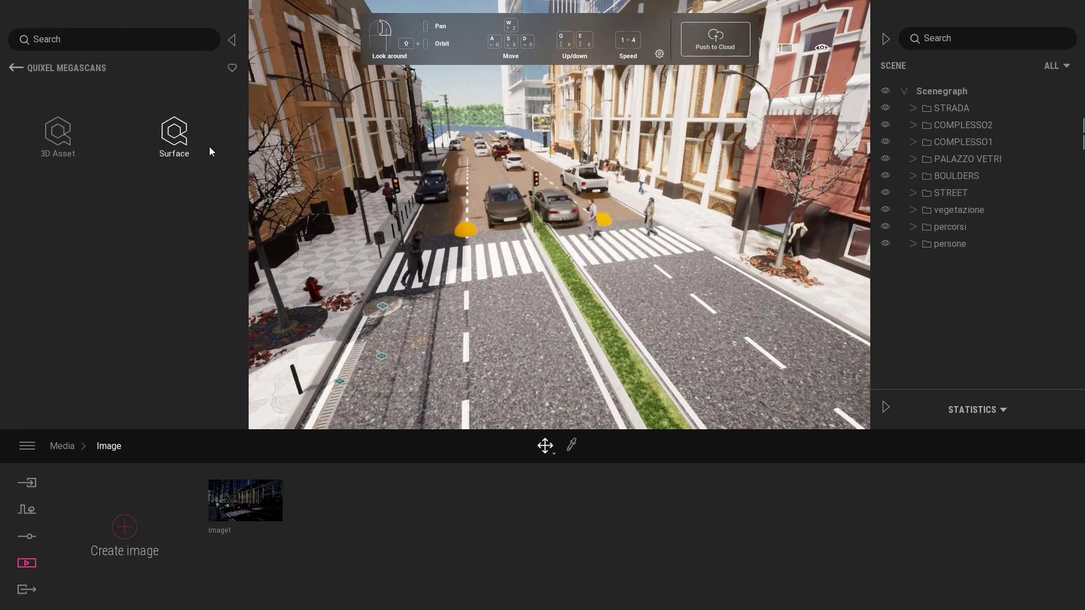
{"action": "left_click_drag", "start_coordinate": [518, 348], "coordinate": [520, 418]}
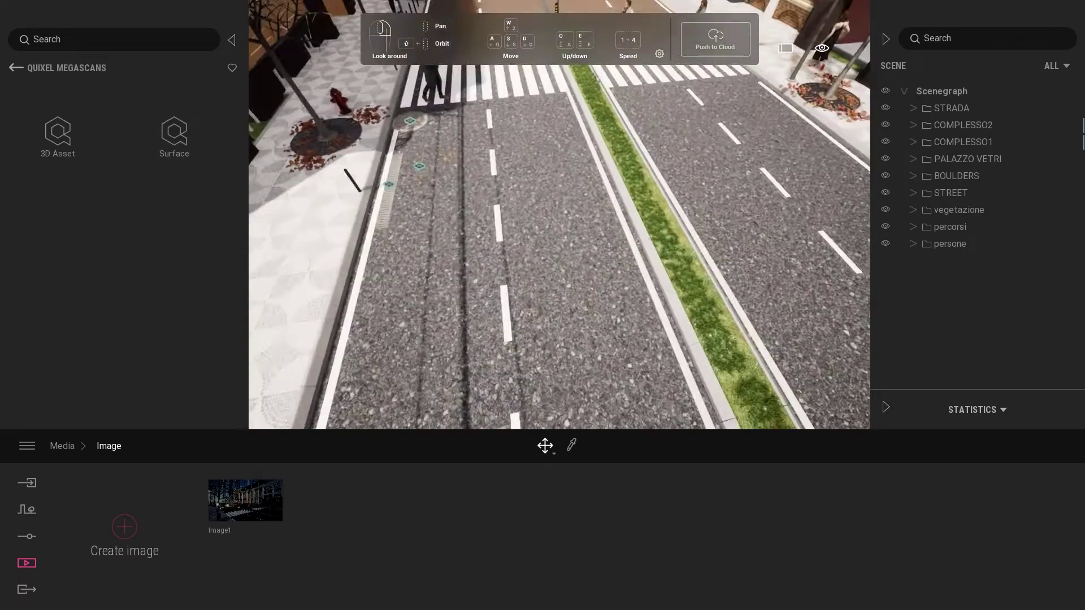
{"action": "left_click", "coordinate": [173, 161]}
{"action": "scroll", "coordinate": [127, 195], "scroll_direction": "down", "scroll_amount": 3}
{"action": "scroll", "coordinate": [128, 196], "scroll_direction": "down", "scroll_amount": 3}
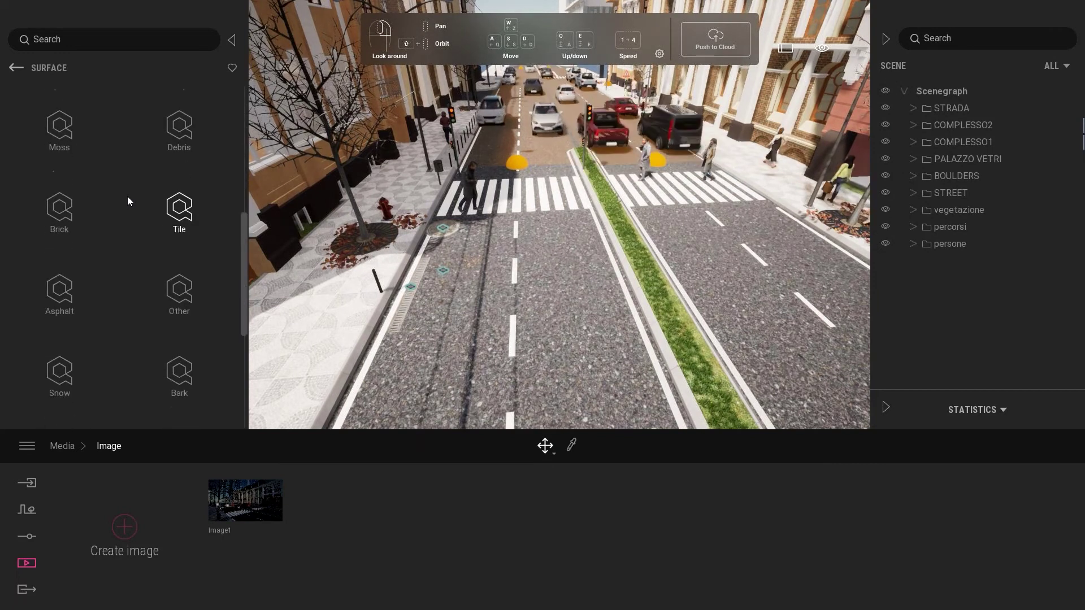
{"action": "left_click", "coordinate": [77, 301]}
{"action": "left_click", "coordinate": [177, 140]}
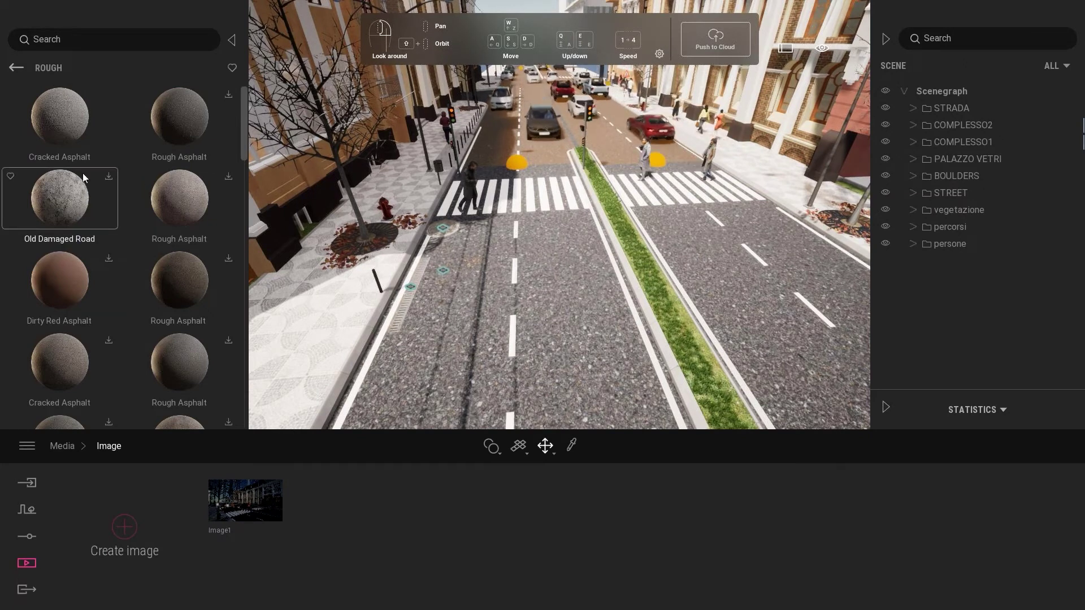
Apply Cracked Asphalt to the road and inspect the new surface from a wider view
{"action": "left_click_drag", "start_coordinate": [576, 304], "coordinate": [572, 302]}
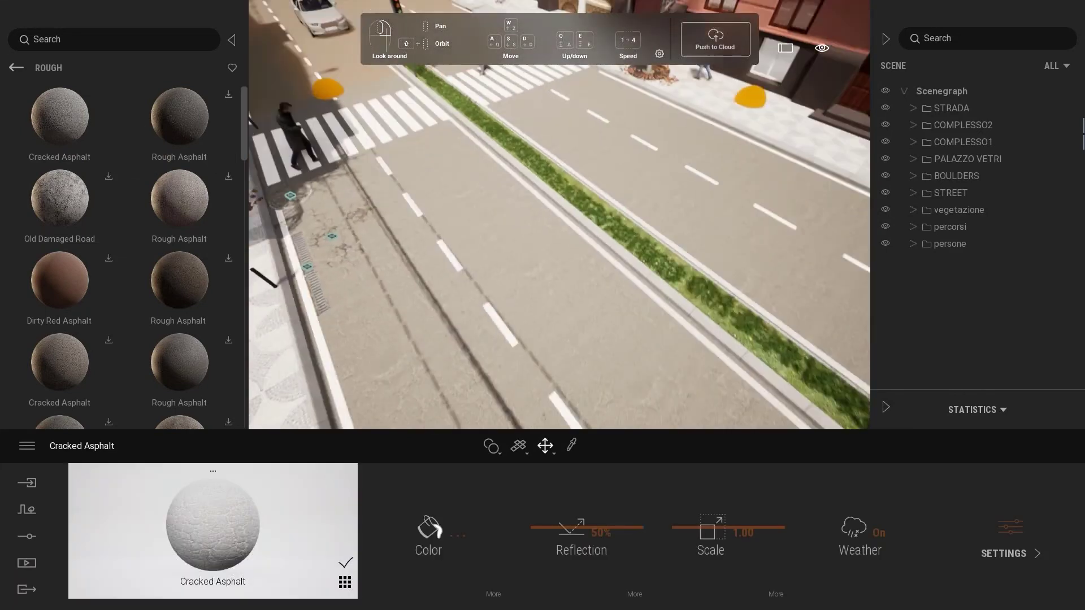
{"action": "scroll", "coordinate": [560, 215], "scroll_direction": "up", "scroll_amount": 3}
{"action": "scroll", "coordinate": [560, 215], "scroll_direction": "up", "scroll_amount": 3}
{"action": "scroll", "coordinate": [560, 215], "scroll_direction": "up", "scroll_amount": 3}
{"action": "scroll", "coordinate": [560, 215], "scroll_direction": "up", "scroll_amount": 3}
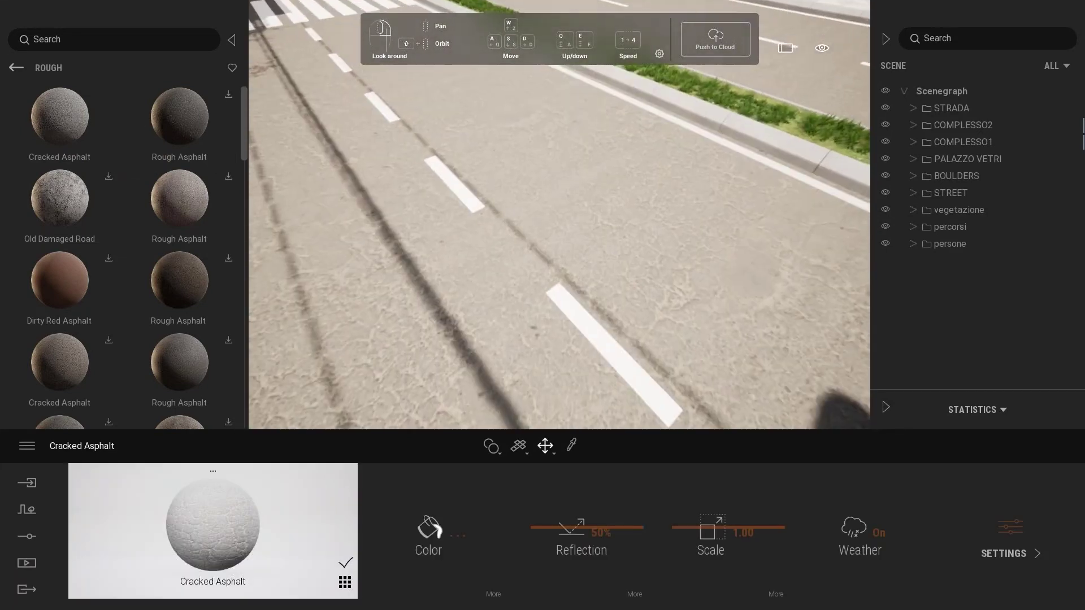
{"action": "right_click_drag", "start_coordinate": [551, 249], "coordinate": [551, 291]}
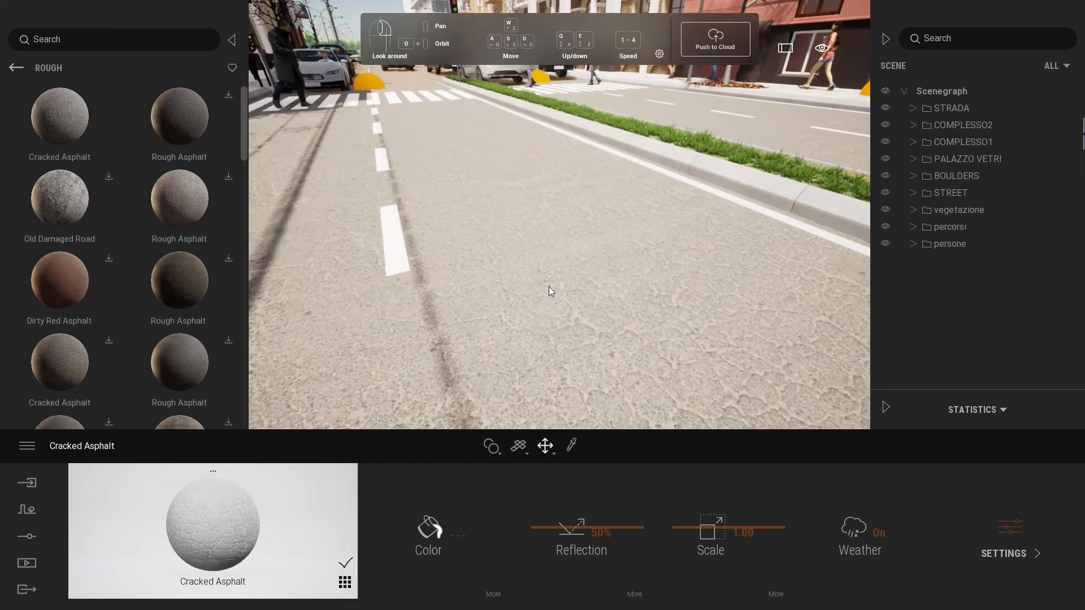
{"action": "scroll", "coordinate": [548, 286], "scroll_direction": "up", "scroll_amount": 3}
{"action": "mouse_move", "coordinate": [548, 286]}
{"action": "right_mouse_down"}
{"action": "mouse_move", "coordinate": [548, 339]}
{"action": "mouse_move", "coordinate": [549, 266]}
{"action": "right_mouse_up"}
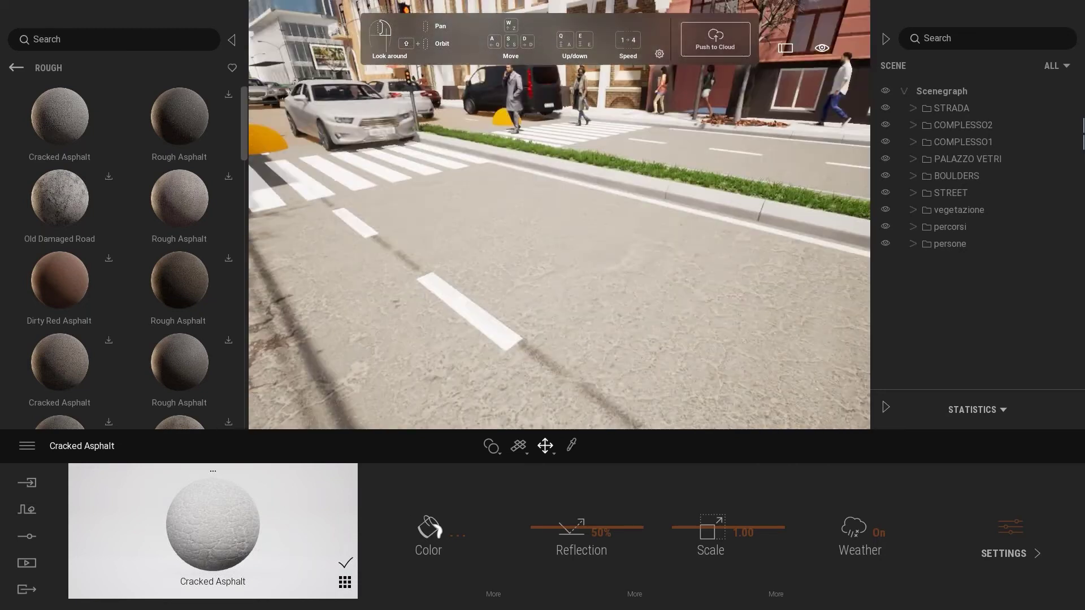
{"action": "scroll", "coordinate": [579, 280], "scroll_direction": "down", "scroll_amount": 3}
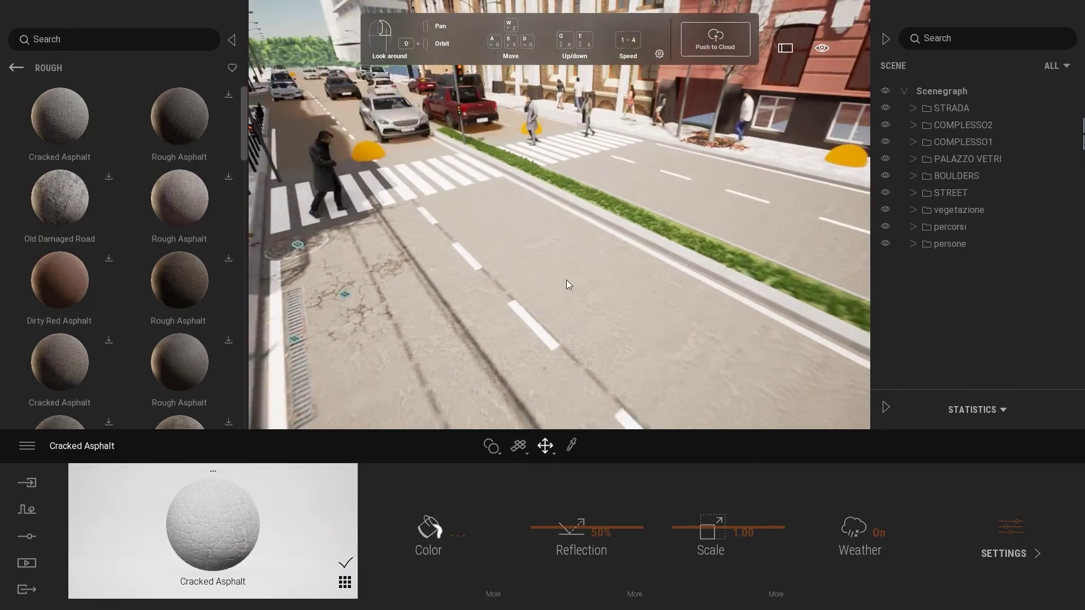
{"action": "scroll", "coordinate": [567, 282], "scroll_direction": "down", "scroll_amount": 3}
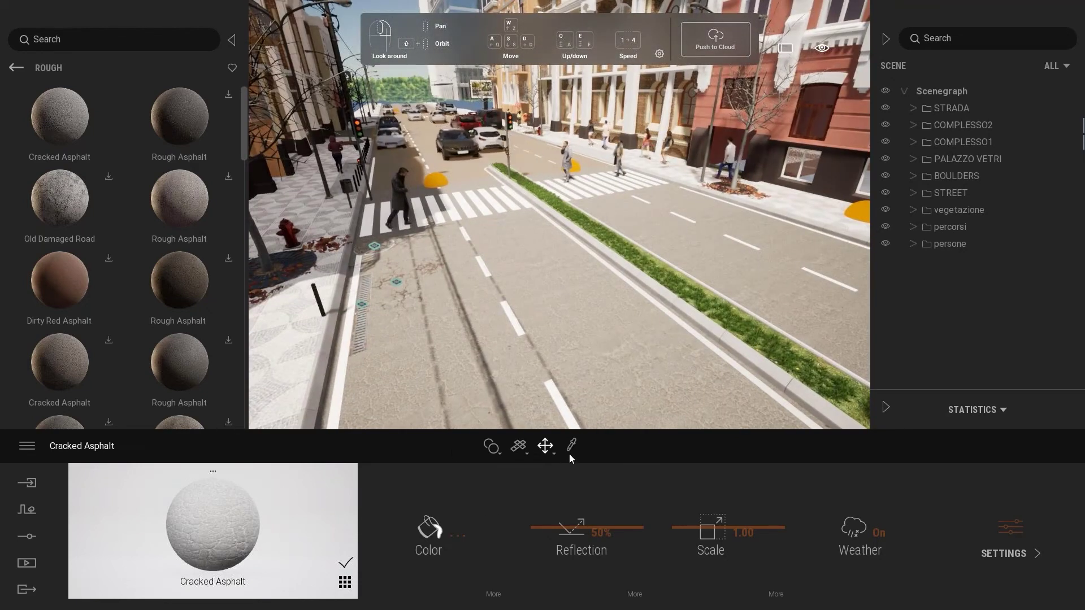
Darken the Cracked Asphalt colour to grey 646464 and view the road at street level
{"action": "left_click", "coordinate": [457, 542]}
{"action": "left_click_drag", "start_coordinate": [803, 255], "coordinate": [805, 264]}
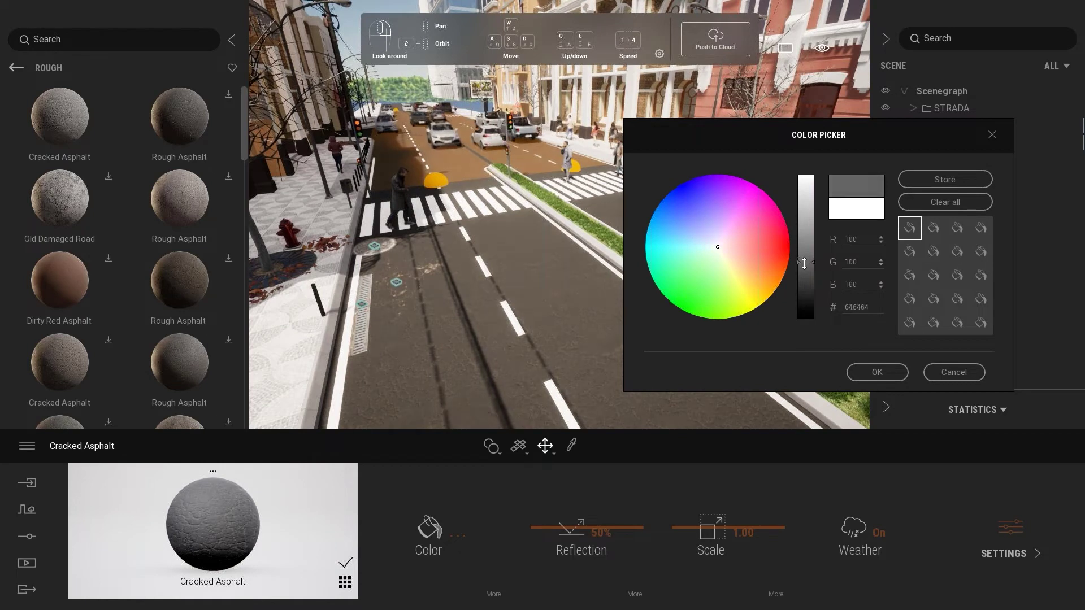
{"action": "left_click", "coordinate": [878, 372]}
{"action": "mouse_move", "coordinate": [561, 317]}
{"action": "left_mouse_down"}
{"action": "mouse_move", "coordinate": [509, 395]}
{"action": "mouse_move", "coordinate": [822, 47]}
{"action": "left_mouse_up"}
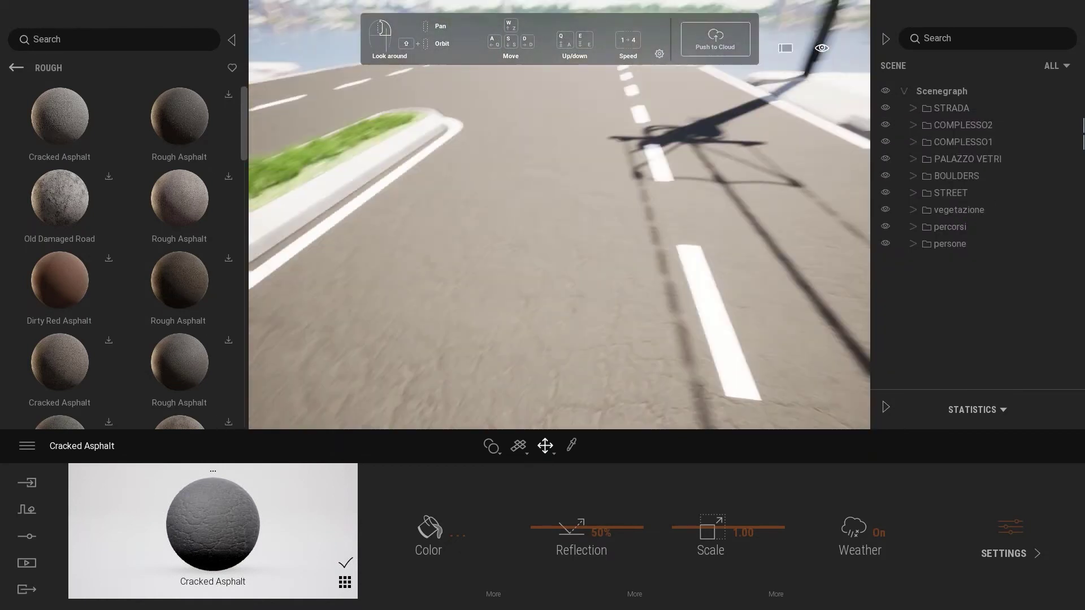
{"action": "left_click_drag", "start_coordinate": [513, 304], "coordinate": [351, 308]}
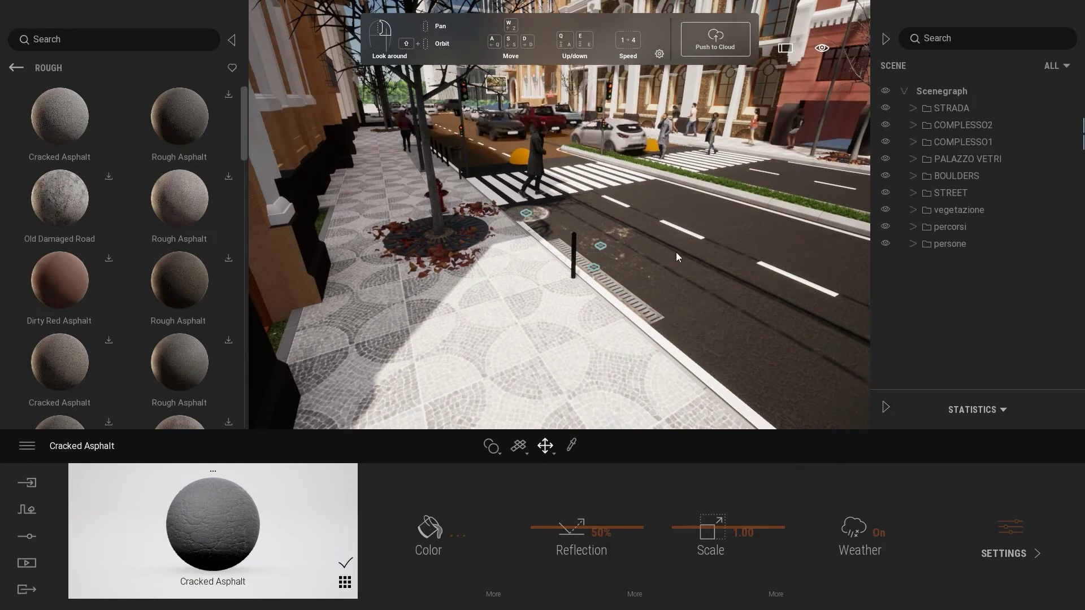
Sample the patterned sidewalk paving material and set its grunge to about 61%
{"action": "left_click_drag", "start_coordinate": [540, 301], "coordinate": [534, 301]}
{"action": "left_click", "coordinate": [571, 446]}
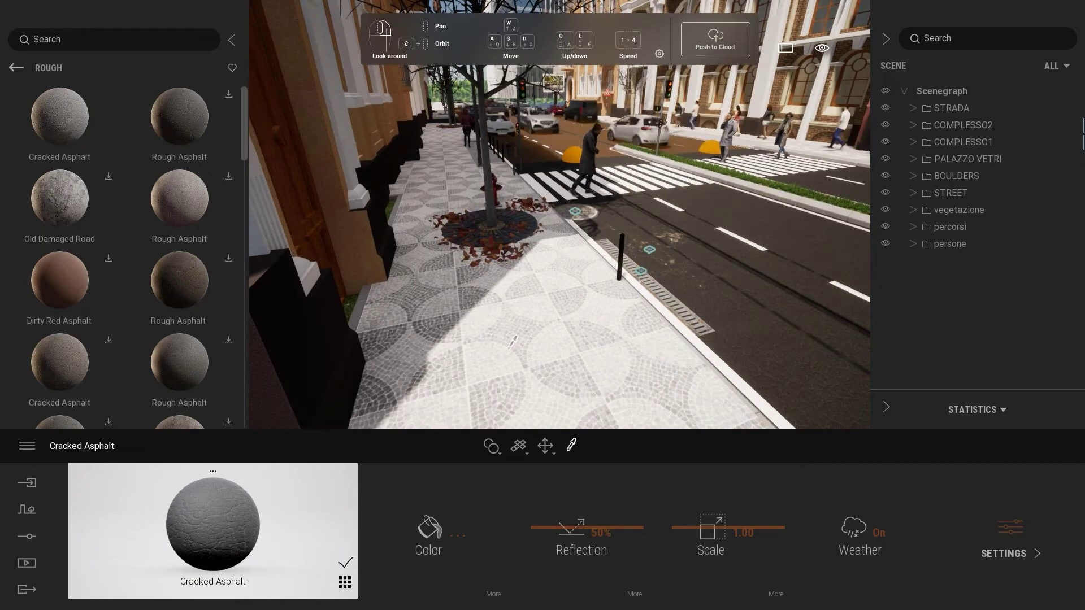
{"action": "left_click", "coordinate": [526, 319]}
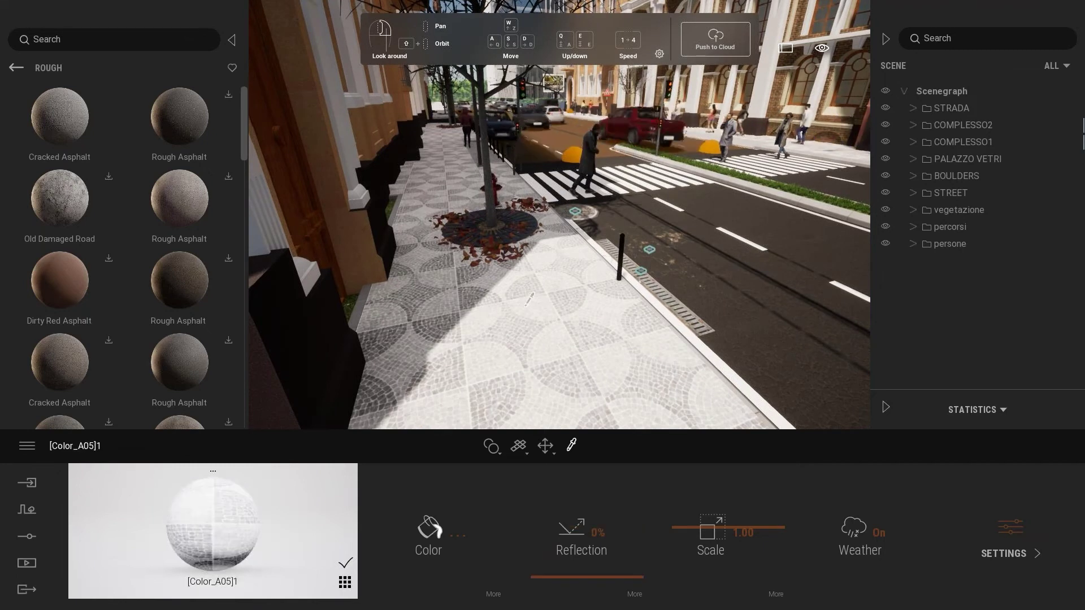
{"action": "left_click", "coordinate": [494, 594]}
{"action": "left_click_drag", "start_coordinate": [572, 317], "coordinate": [588, 317]}
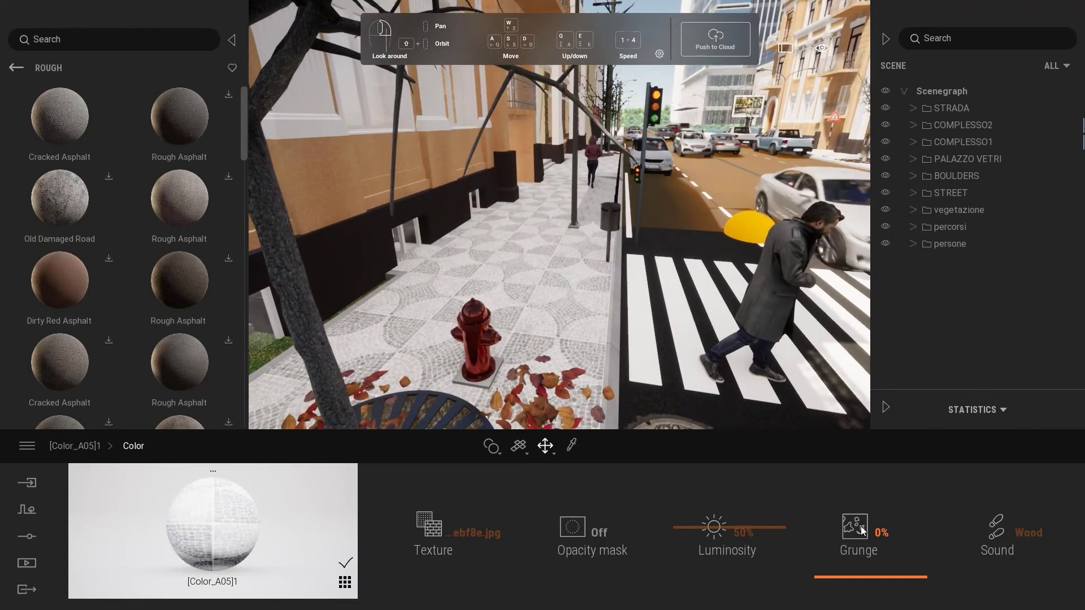
{"action": "left_click_drag", "start_coordinate": [864, 575], "coordinate": [846, 555]}
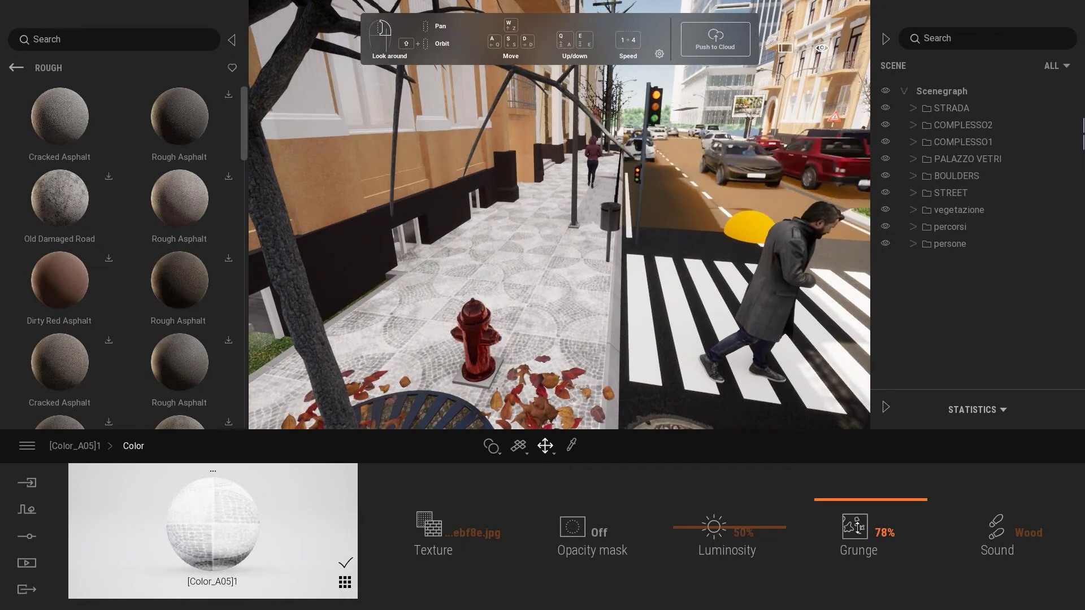
{"action": "left_click_drag", "start_coordinate": [857, 528], "coordinate": [858, 565]}
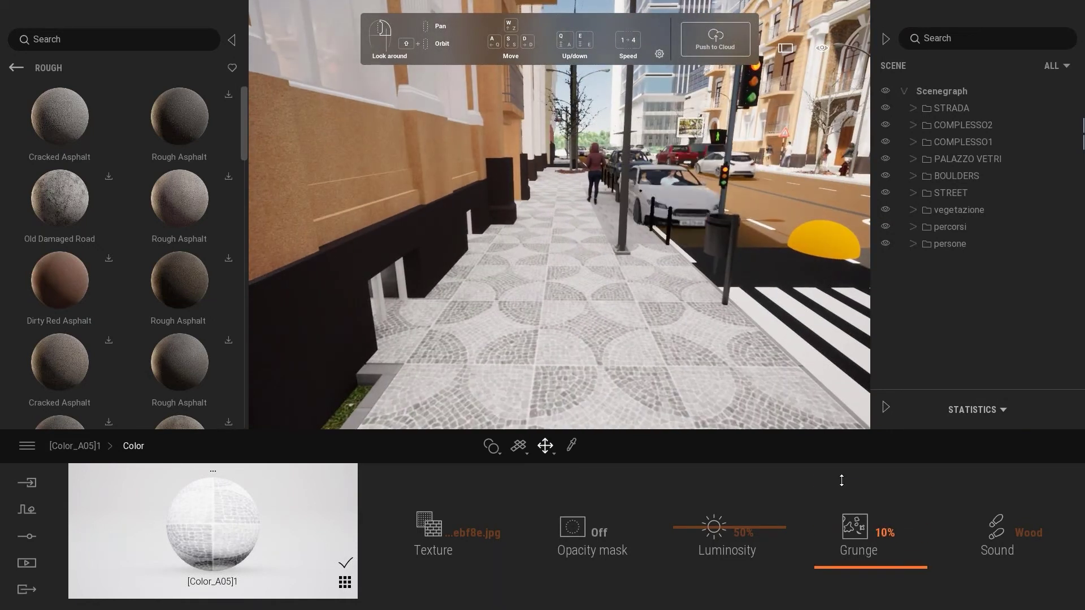
{"action": "left_click_drag", "start_coordinate": [846, 494], "coordinate": [851, 489]}
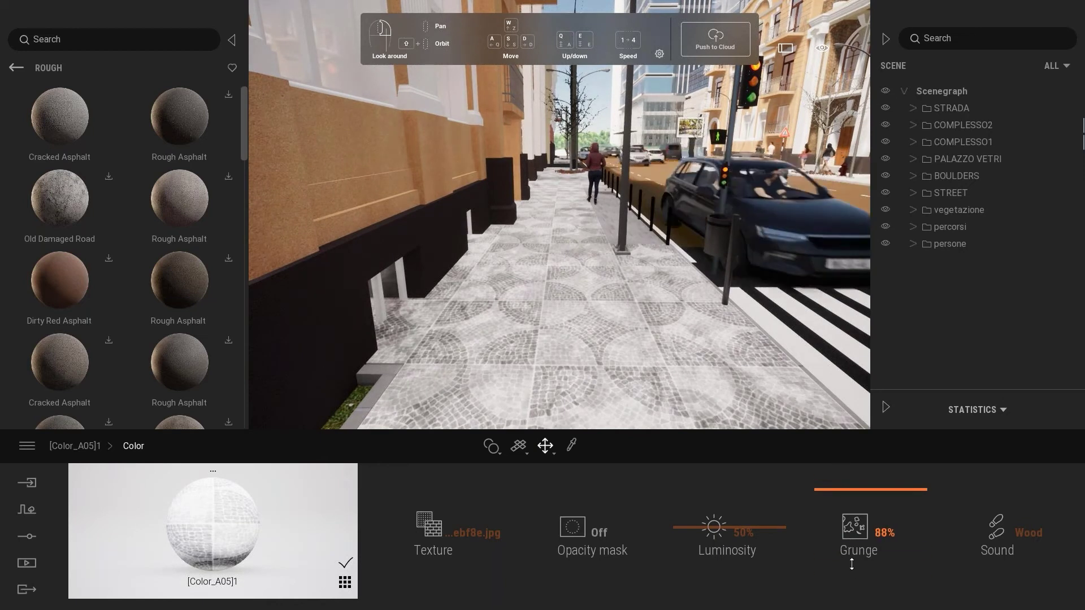
{"action": "left_click_drag", "start_coordinate": [852, 564], "coordinate": [849, 527]}
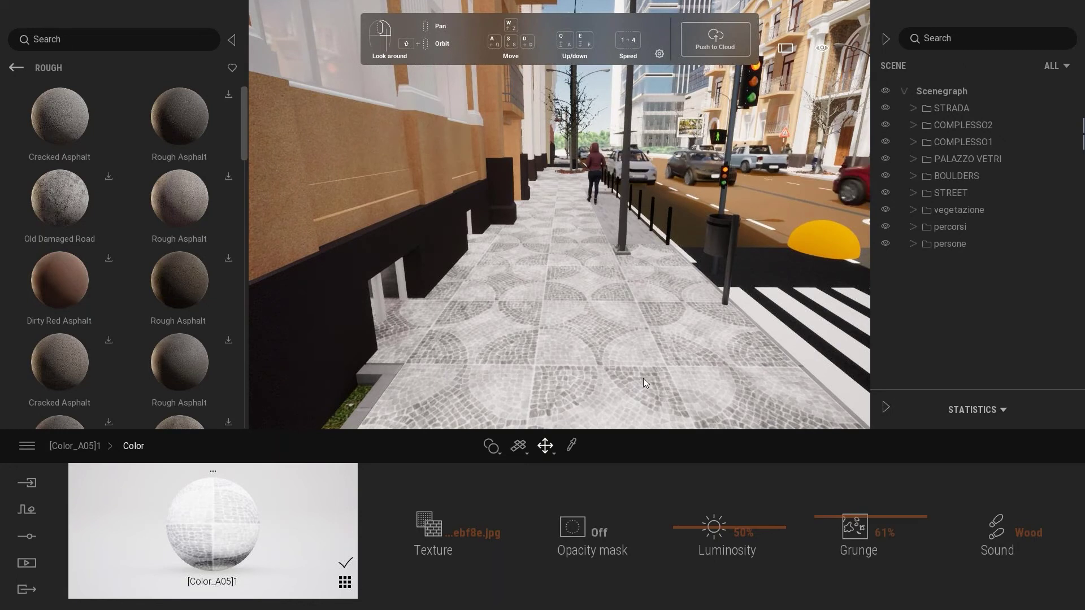
Turn toward the street crossing and sample the Cracked Asphalt road material
{"action": "left_click_drag", "start_coordinate": [598, 287], "coordinate": [763, 283]}
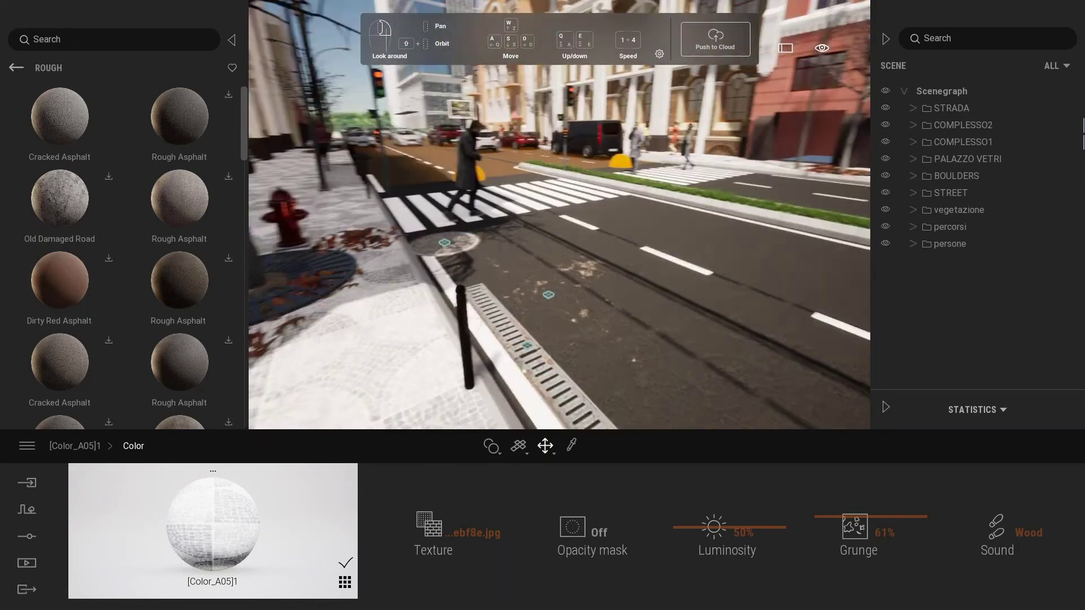
{"action": "left_click", "coordinate": [572, 446]}
{"action": "left_click", "coordinate": [687, 343]}
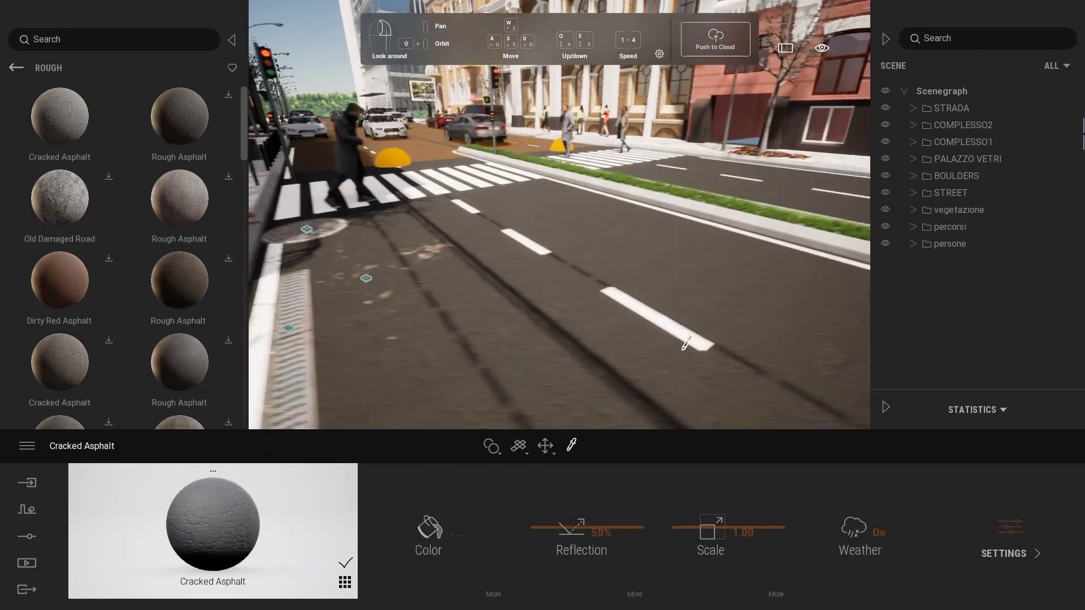
Raise the Cracked Asphalt grunge to about 44% and turn toward the brick facade
{"action": "left_click", "coordinate": [492, 594]}
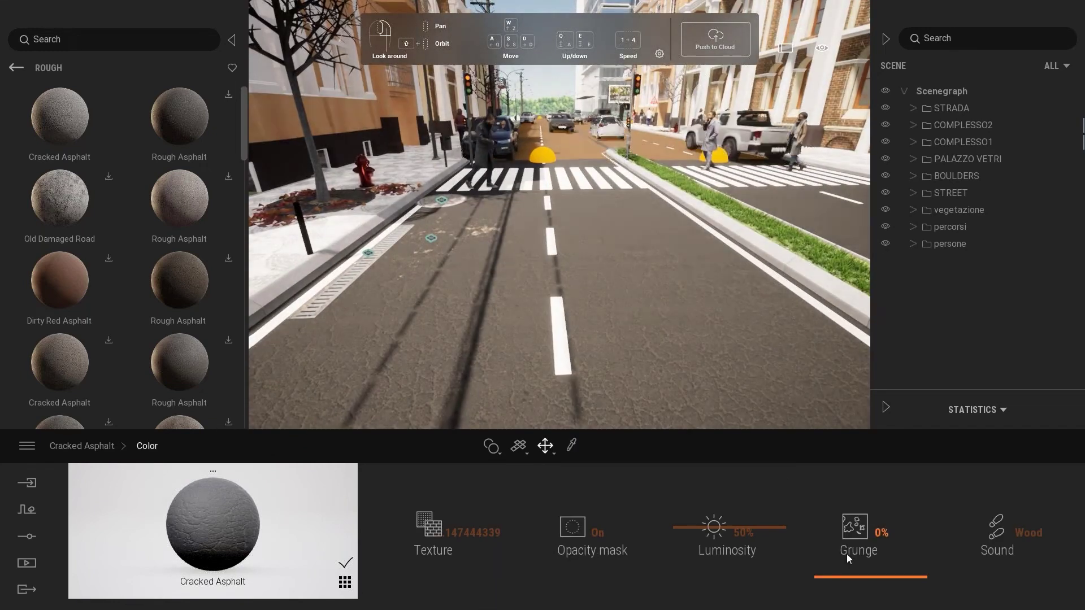
{"action": "left_click_drag", "start_coordinate": [850, 519], "coordinate": [850, 505]}
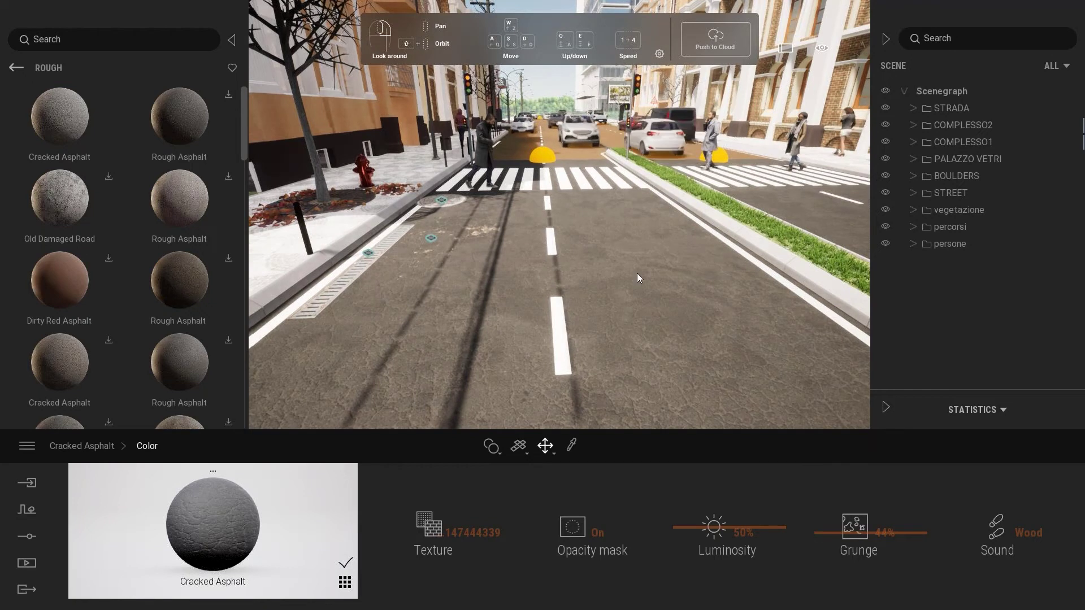
{"action": "right_click_drag", "start_coordinate": [652, 311], "coordinate": [820, 311]}
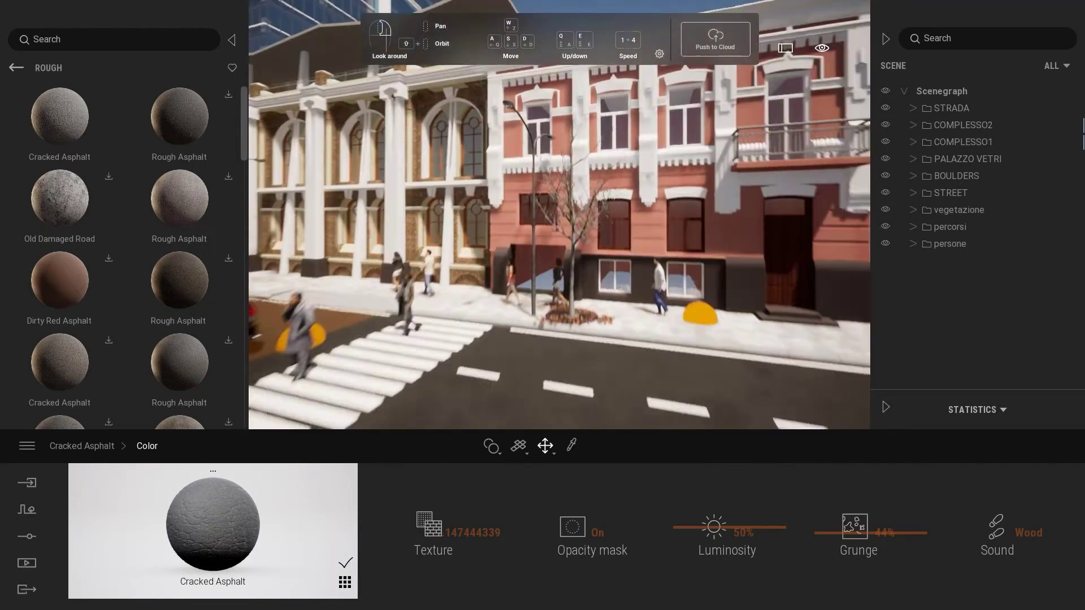
{"action": "mouse_move", "coordinate": [614, 317]}
{"action": "left_mouse_down"}
{"action": "mouse_move", "coordinate": [611, 290]}
{"action": "mouse_move", "coordinate": [588, 299]}
{"action": "left_mouse_up"}
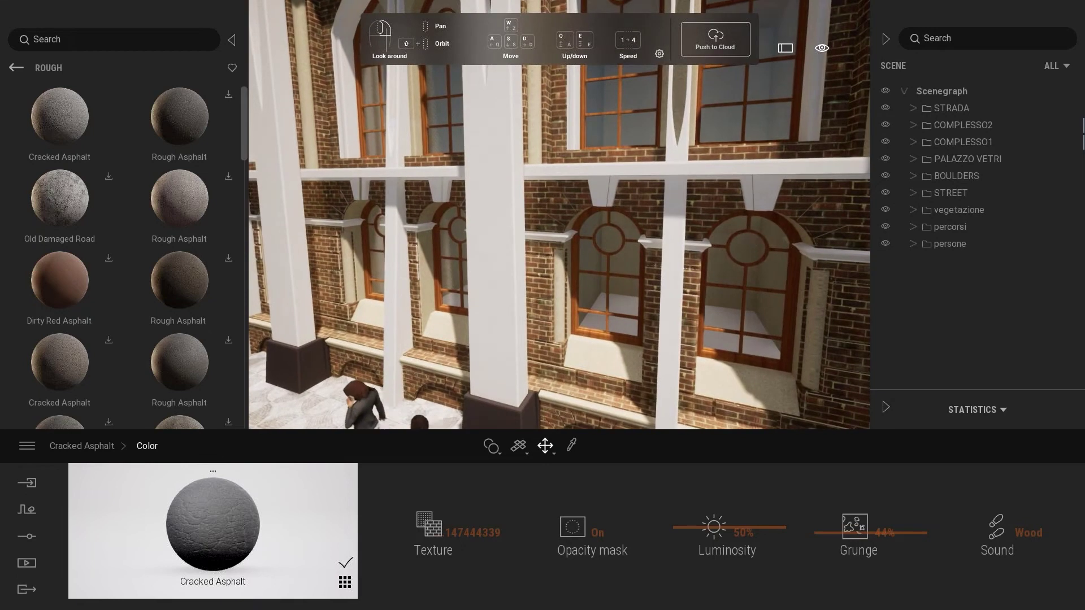
Navigate the library from Asphalt back to Surface, then into Brick > Rough
{"action": "left_click_drag", "start_coordinate": [362, 192], "coordinate": [331, 190]}
{"action": "left_click", "coordinate": [16, 68]}
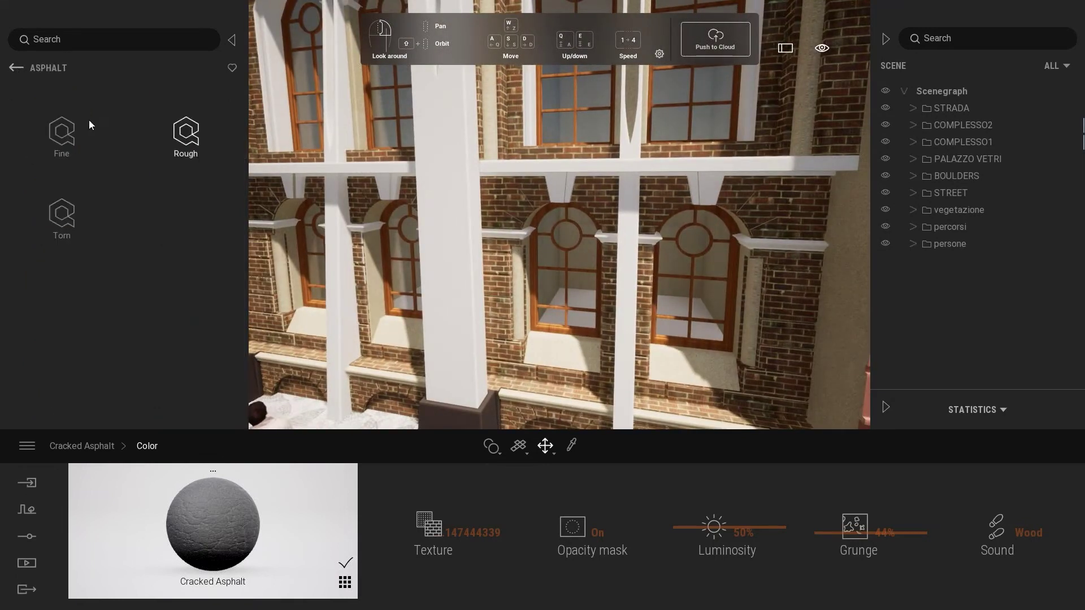
{"action": "left_click", "coordinate": [16, 68]}
{"action": "scroll", "coordinate": [60, 221], "scroll_direction": "down", "scroll_amount": 2}
{"action": "scroll", "coordinate": [64, 222], "scroll_direction": "down", "scroll_amount": 2}
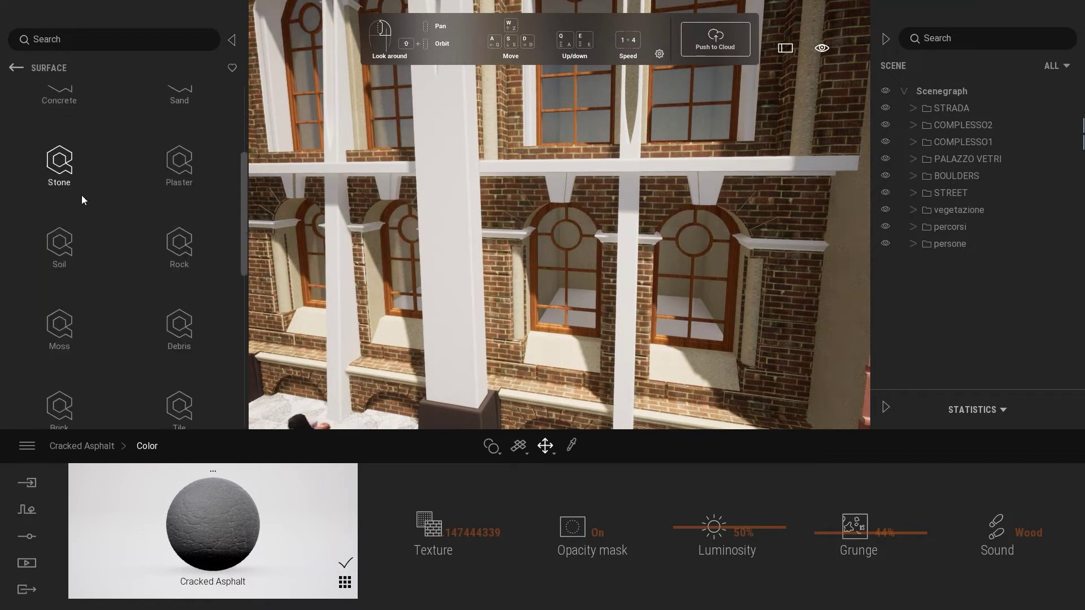
{"action": "scroll", "coordinate": [90, 195], "scroll_direction": "down", "scroll_amount": 3}
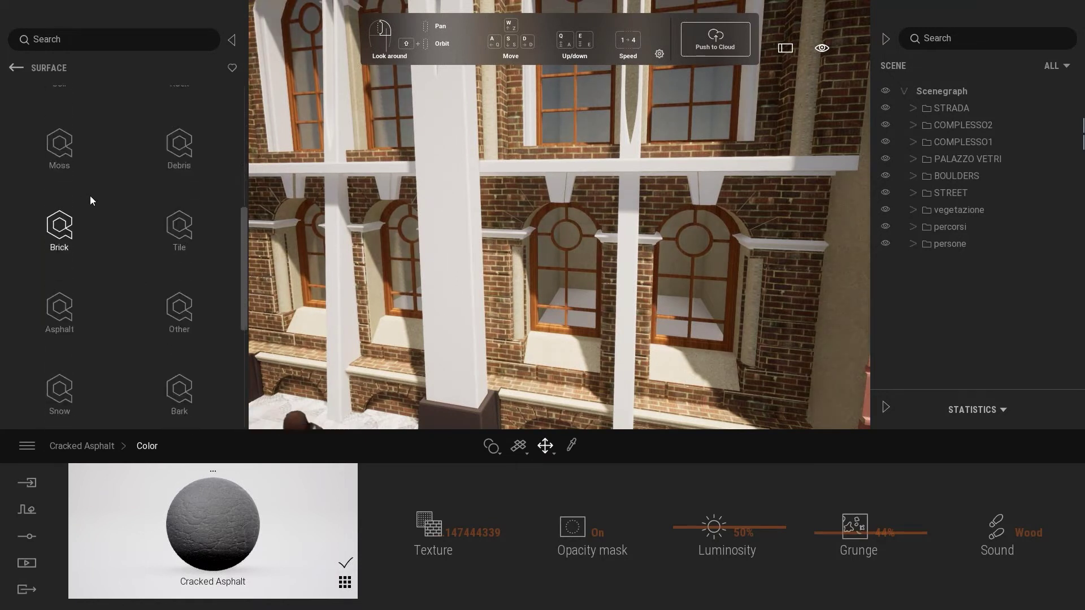
{"action": "left_click", "coordinate": [61, 209]}
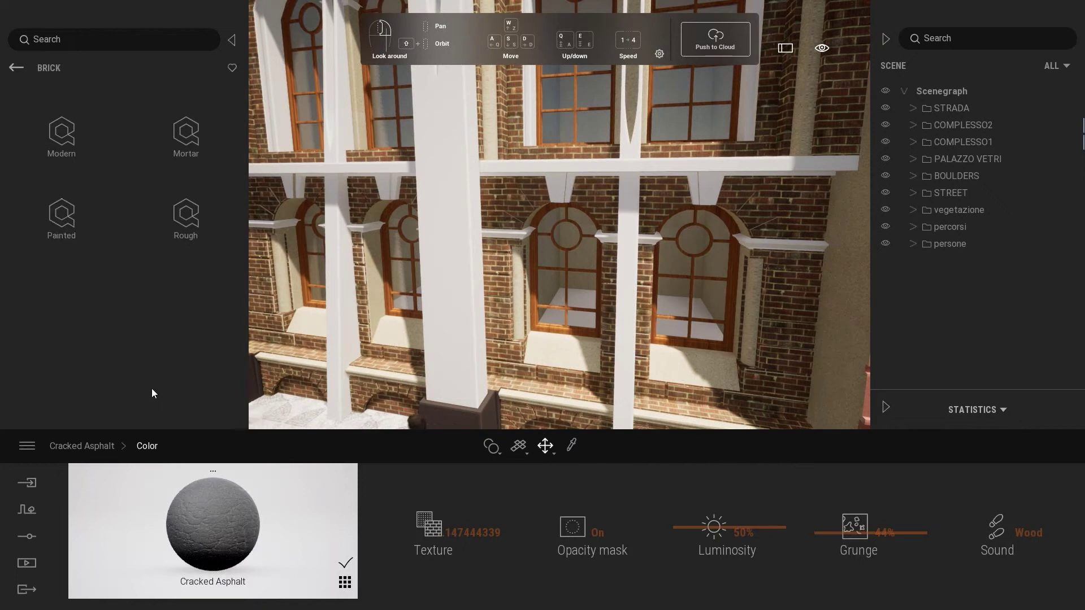
{"action": "left_click", "coordinate": [165, 216]}
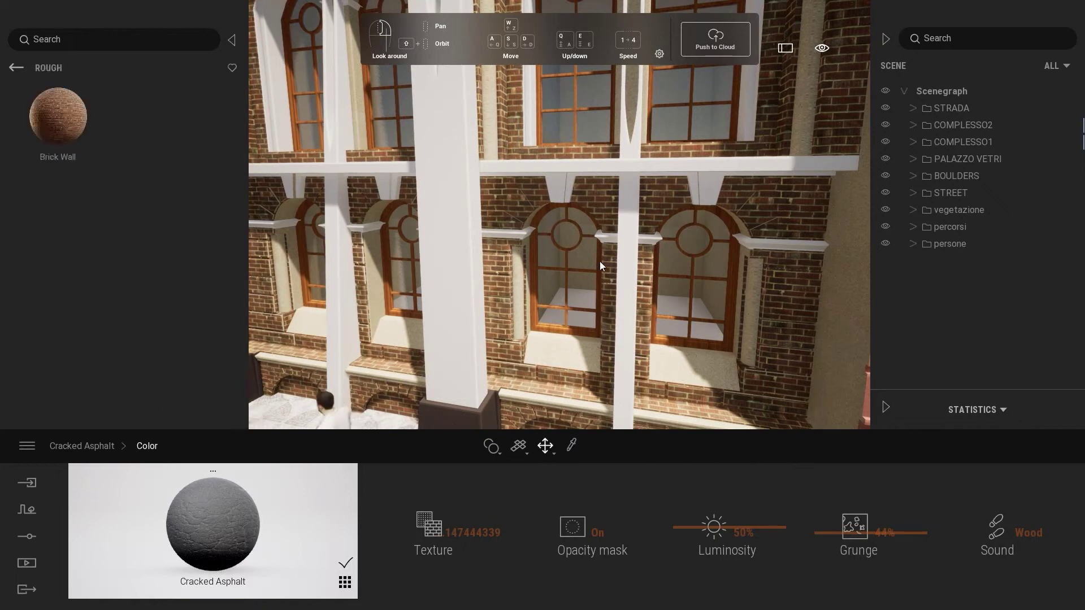
Browse the rough brick materials and pick up the red building's facade material for editing
{"action": "left_click_drag", "start_coordinate": [517, 242], "coordinate": [300, 239]}
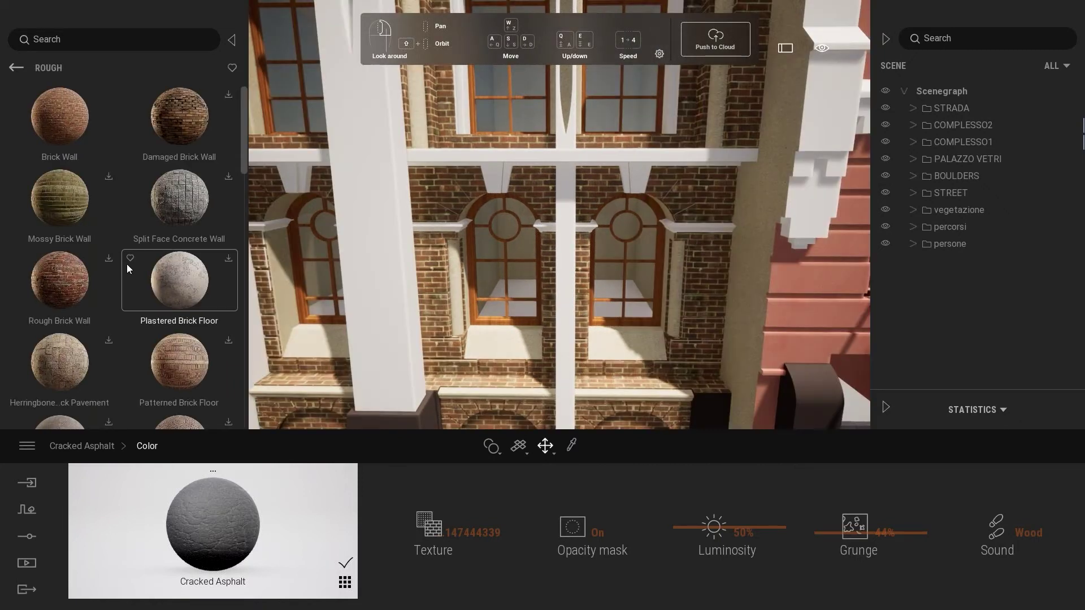
{"action": "scroll", "coordinate": [127, 263], "scroll_direction": "down", "scroll_amount": 3}
{"action": "scroll", "coordinate": [126, 263], "scroll_direction": "down", "scroll_amount": 3}
{"action": "scroll", "coordinate": [127, 262], "scroll_direction": "down", "scroll_amount": 3}
{"action": "scroll", "coordinate": [126, 261], "scroll_direction": "down", "scroll_amount": 3}
{"action": "scroll", "coordinate": [135, 257], "scroll_direction": "up", "scroll_amount": 2}
{"action": "scroll", "coordinate": [144, 251], "scroll_direction": "up", "scroll_amount": 3}
{"action": "scroll", "coordinate": [144, 245], "scroll_direction": "up", "scroll_amount": 3}
{"action": "scroll", "coordinate": [144, 243], "scroll_direction": "up", "scroll_amount": 2}
{"action": "scroll", "coordinate": [90, 249], "scroll_direction": "up", "scroll_amount": 1}
{"action": "scroll", "coordinate": [76, 191], "scroll_direction": "up", "scroll_amount": 2}
{"action": "left_click_drag", "start_coordinate": [271, 194], "coordinate": [326, 195]}
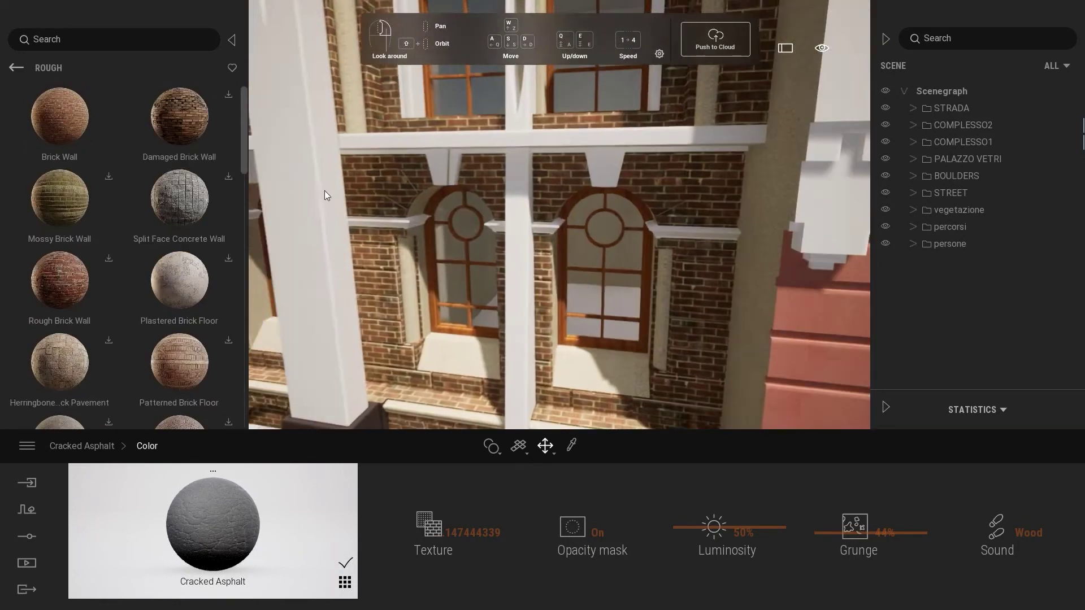
{"action": "left_click", "coordinate": [381, 194]}
Move close to the brick facade and adjust the Brick Wall material's bump strength
{"action": "left_click_drag", "start_coordinate": [403, 215], "coordinate": [339, 217]}
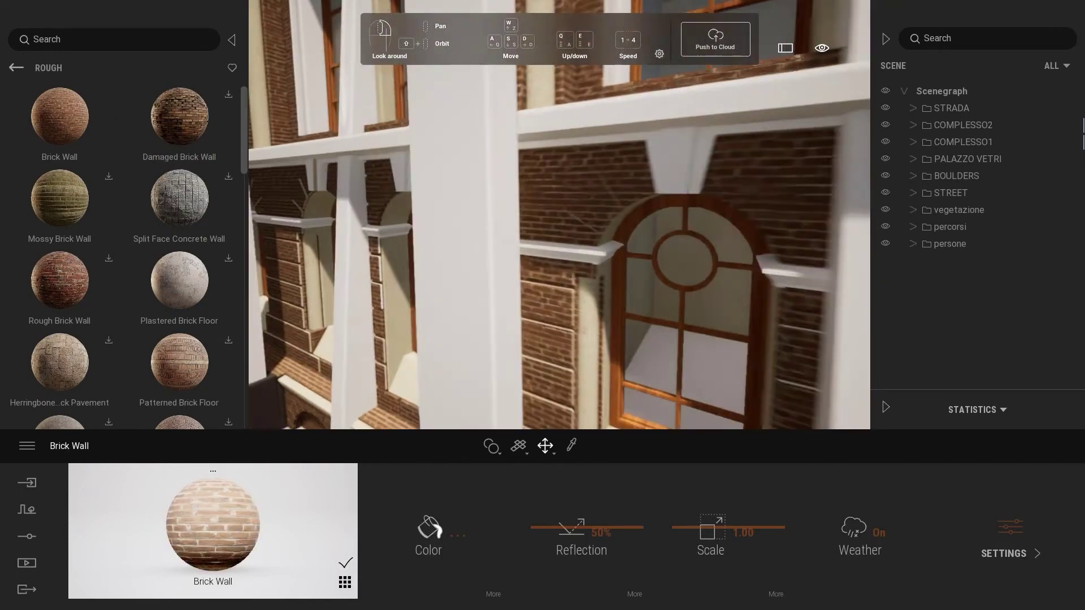
{"action": "key", "text": "w"}
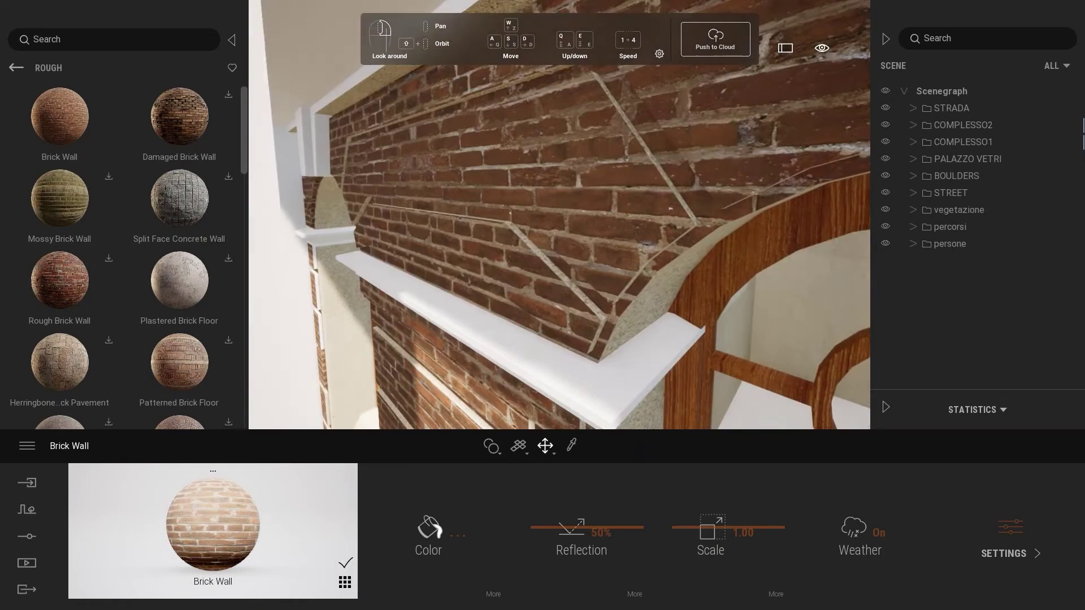
{"action": "left_click", "coordinate": [1006, 527]}
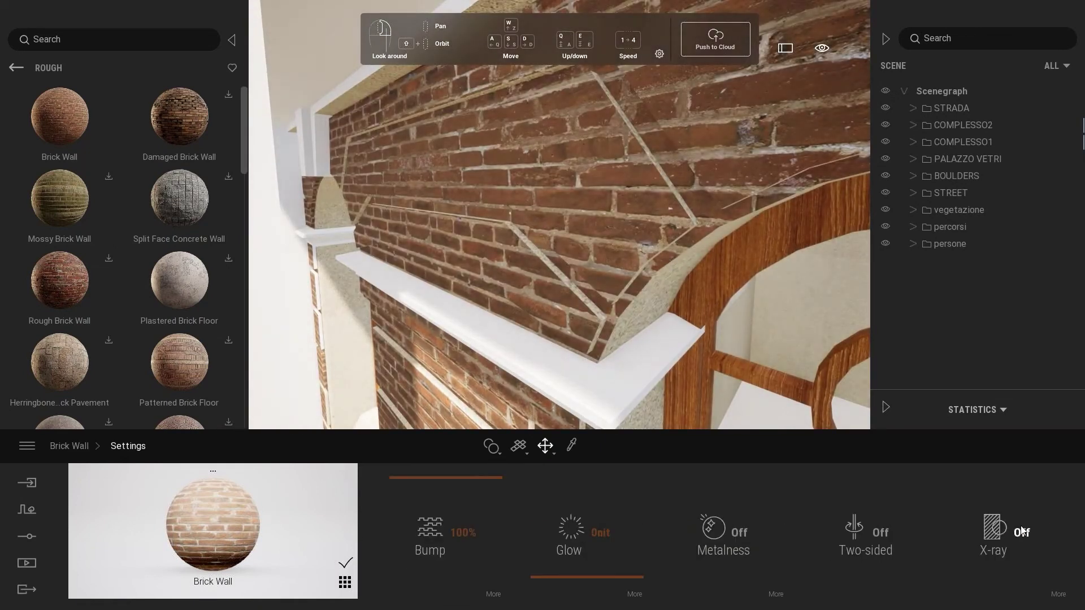
{"action": "left_click_drag", "start_coordinate": [420, 483], "coordinate": [434, 517]}
{"action": "scroll", "coordinate": [611, 225], "scroll_direction": "down", "scroll_amount": 5}
{"action": "scroll", "coordinate": [626, 239], "scroll_direction": "down", "scroll_amount": 3}
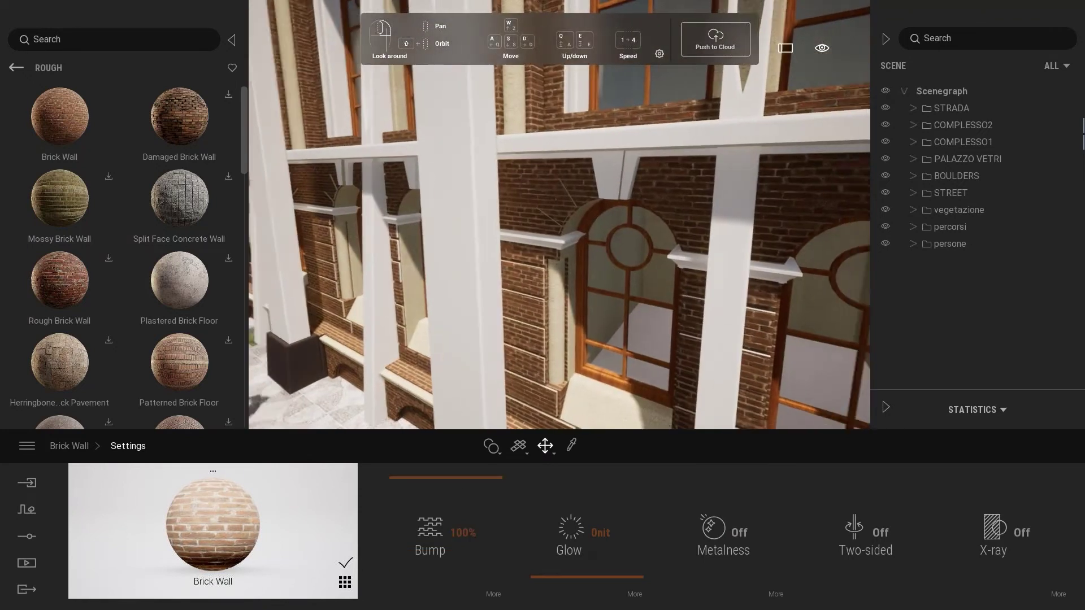
{"action": "scroll", "coordinate": [523, 330], "scroll_direction": "up", "scroll_amount": 3}
{"action": "scroll", "coordinate": [523, 330], "scroll_direction": "down", "scroll_amount": 5}
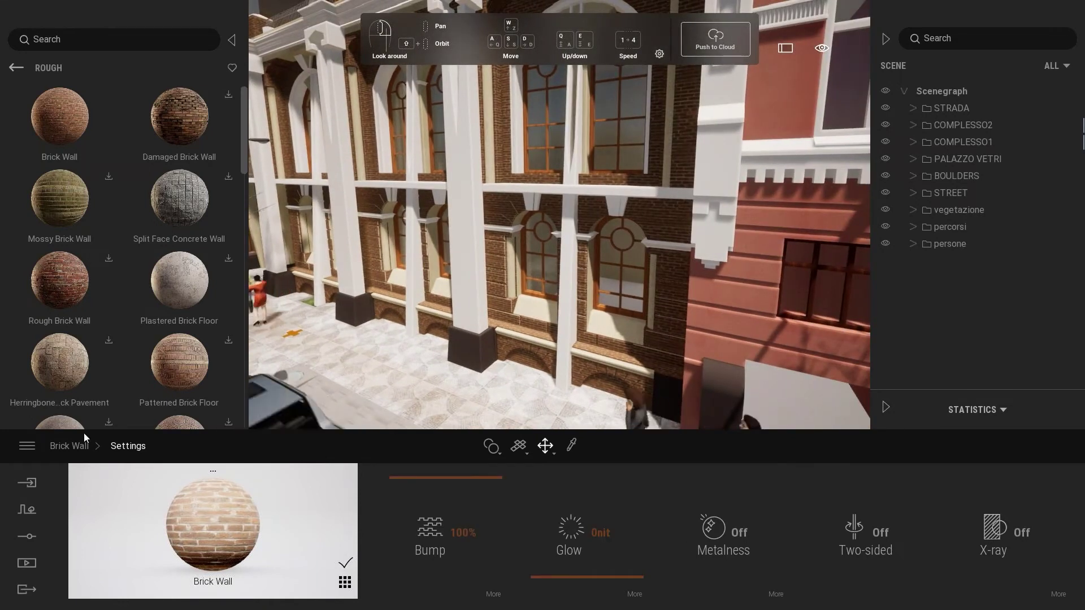
Raise the Brick Wall material's grunge to about 48%
{"action": "left_click", "coordinate": [99, 445]}
{"action": "scroll", "coordinate": [506, 323], "scroll_direction": "up", "scroll_amount": 3}
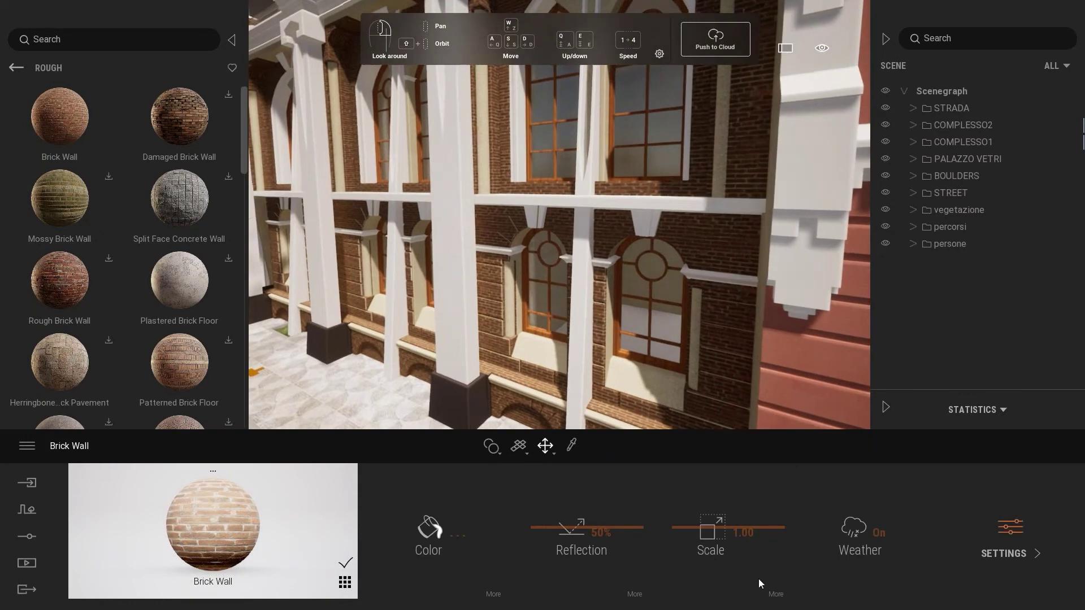
{"action": "left_click", "coordinate": [497, 598]}
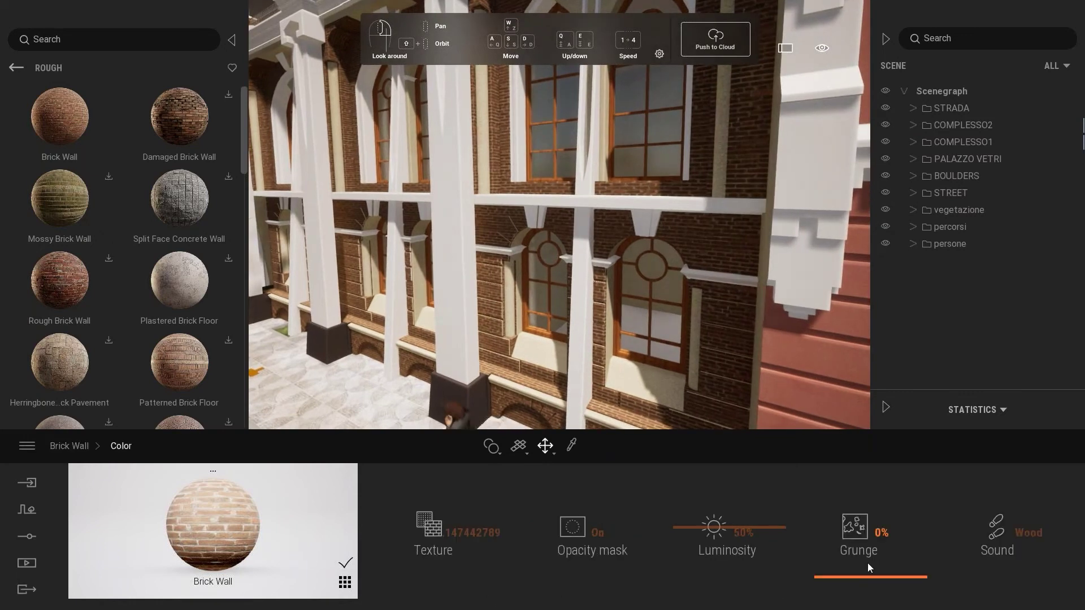
{"action": "mouse_move", "coordinate": [858, 526]}
{"action": "left_mouse_down"}
{"action": "mouse_move", "coordinate": [859, 487]}
{"action": "mouse_move", "coordinate": [857, 582]}
{"action": "left_mouse_up"}
{"action": "left_click_drag", "start_coordinate": [856, 538], "coordinate": [851, 512]}
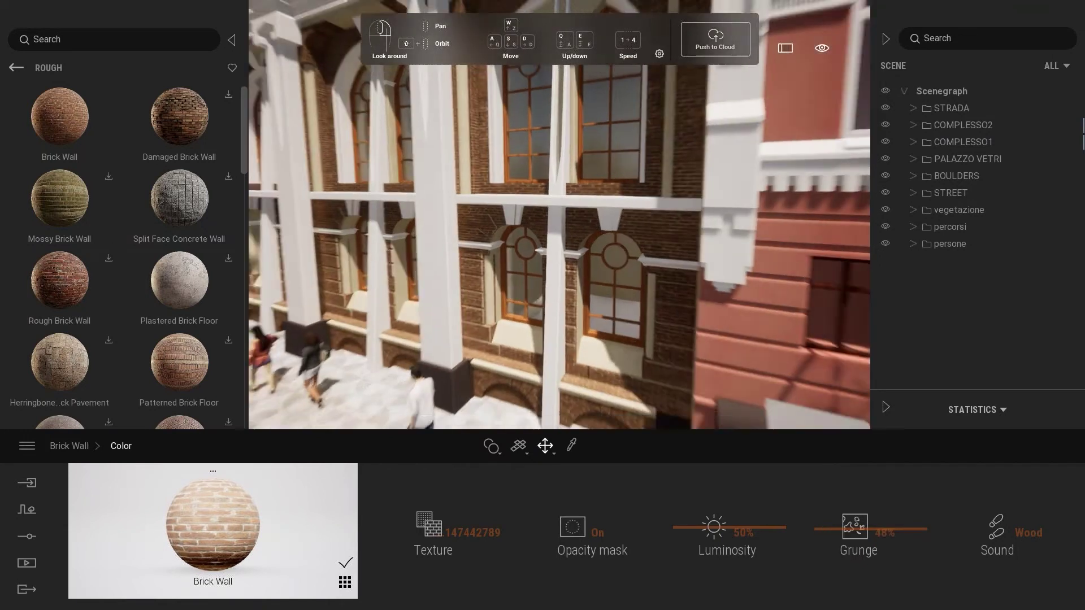
{"action": "left_click_drag", "start_coordinate": [465, 291], "coordinate": [500, 304]}
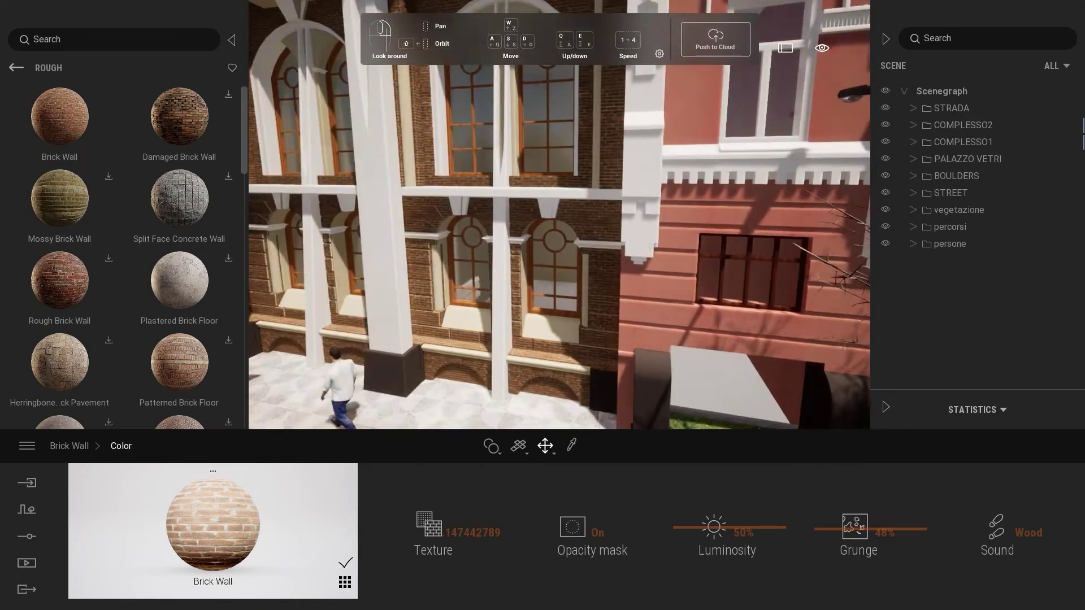
Raise grunge on pink wall material 435(3), then eyedrop cream facade material 435(2)
{"action": "left_click", "coordinate": [612, 301]}
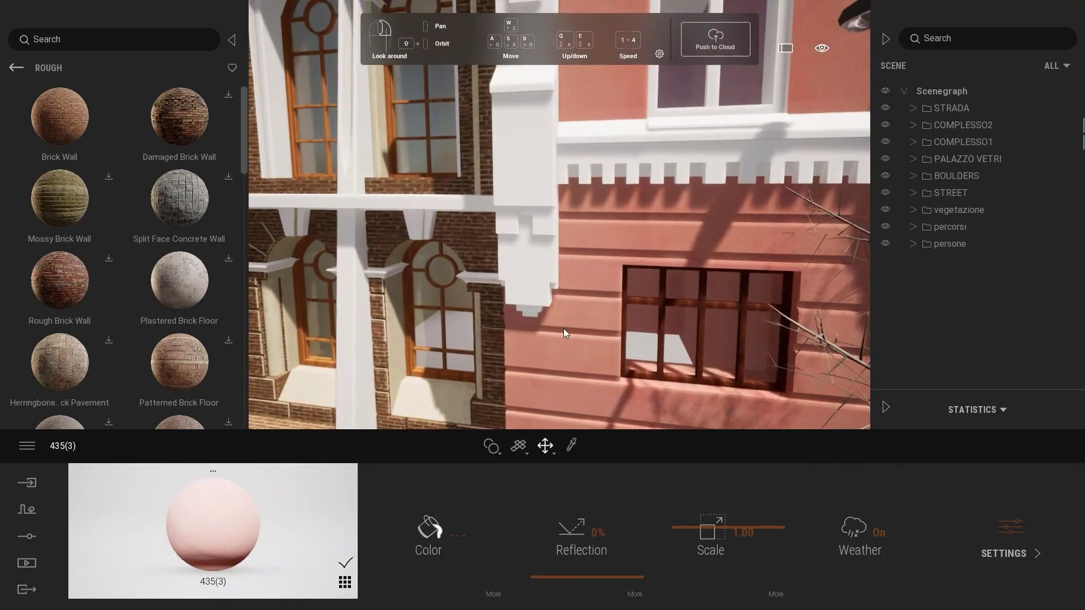
{"action": "left_click", "coordinate": [492, 597]}
{"action": "left_click_drag", "start_coordinate": [852, 567], "coordinate": [855, 542]}
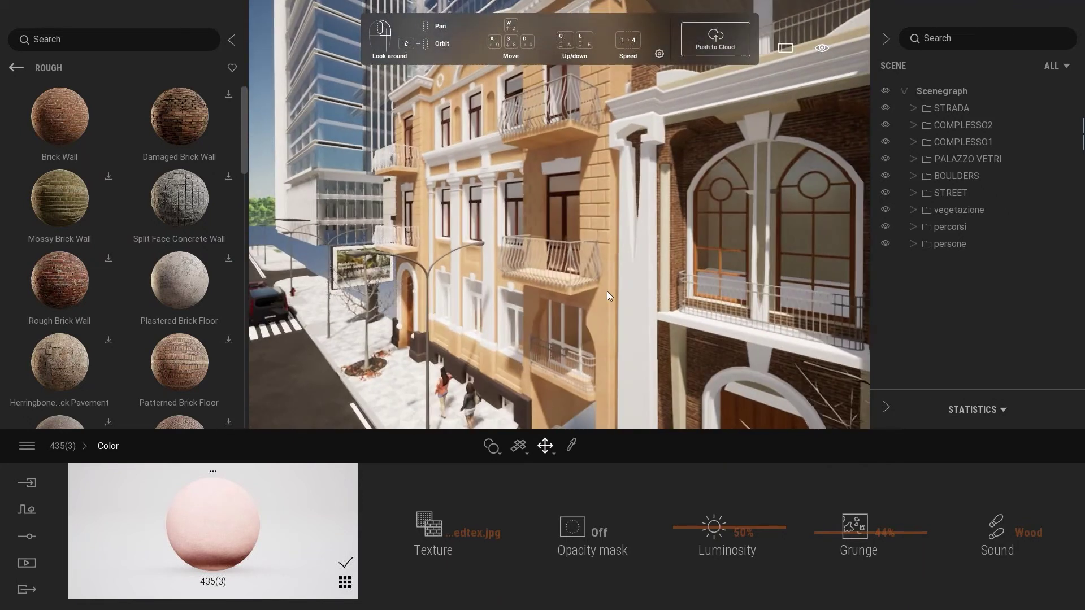
{"action": "left_click", "coordinate": [571, 445]}
{"action": "left_click", "coordinate": [612, 289]}
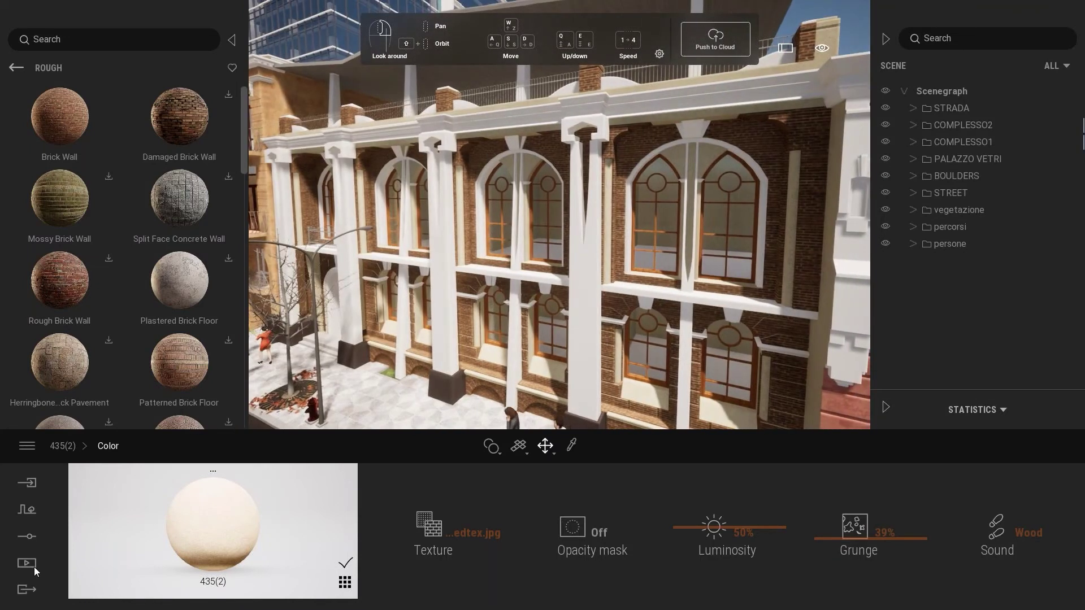
Preview the saved night image Image1 in Media, then quit media mode
{"action": "left_click", "coordinate": [29, 563]}
{"action": "left_click", "coordinate": [288, 527]}
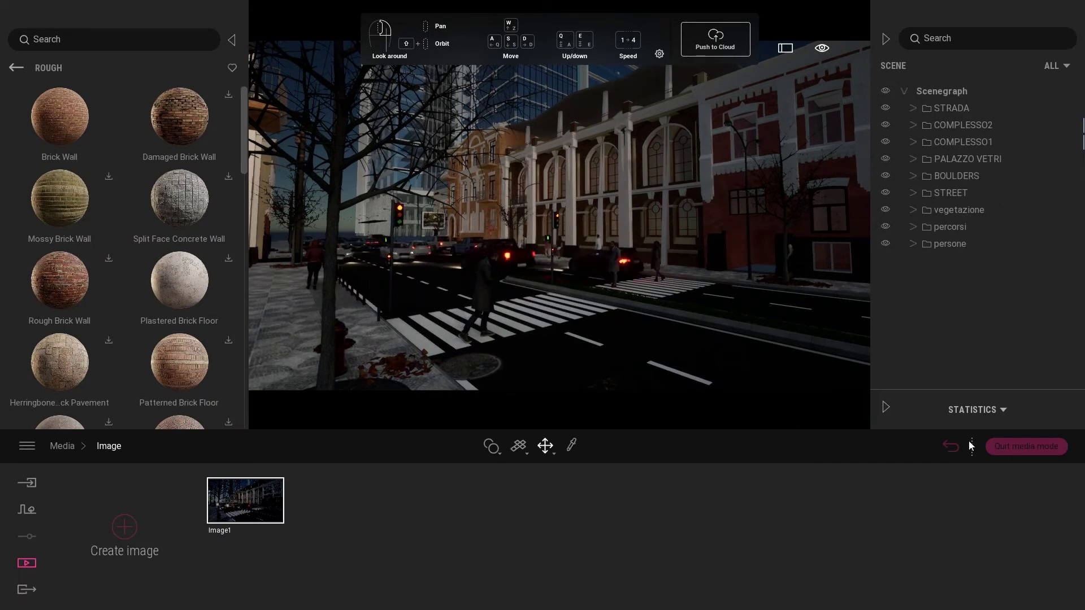
{"action": "left_click", "coordinate": [1027, 449]}
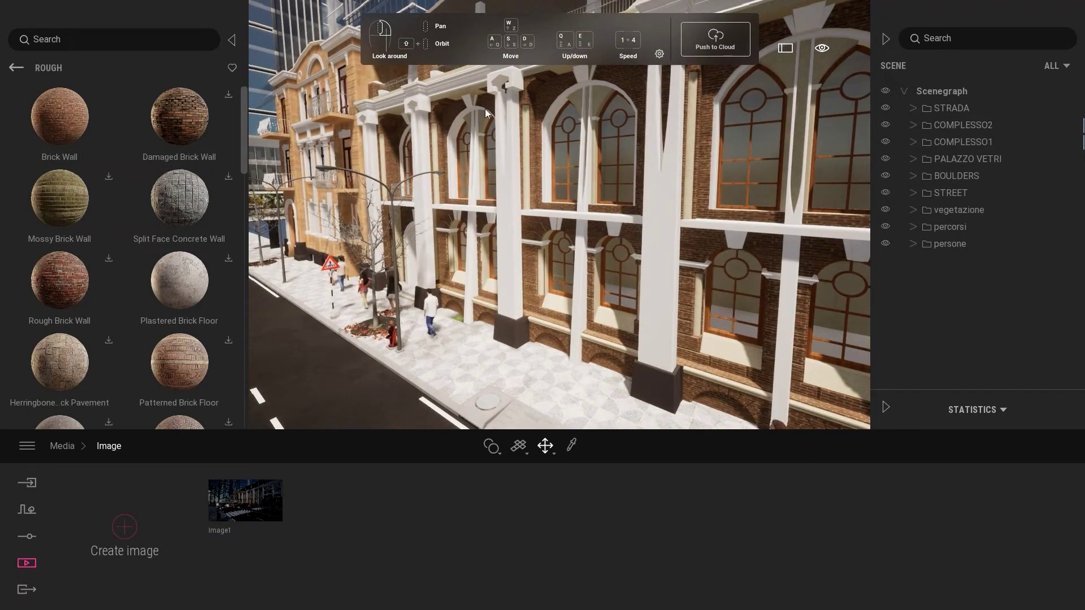
Return to the library top, frame the street, and open the Objects > Decals collection
{"action": "left_click", "coordinate": [17, 68]}
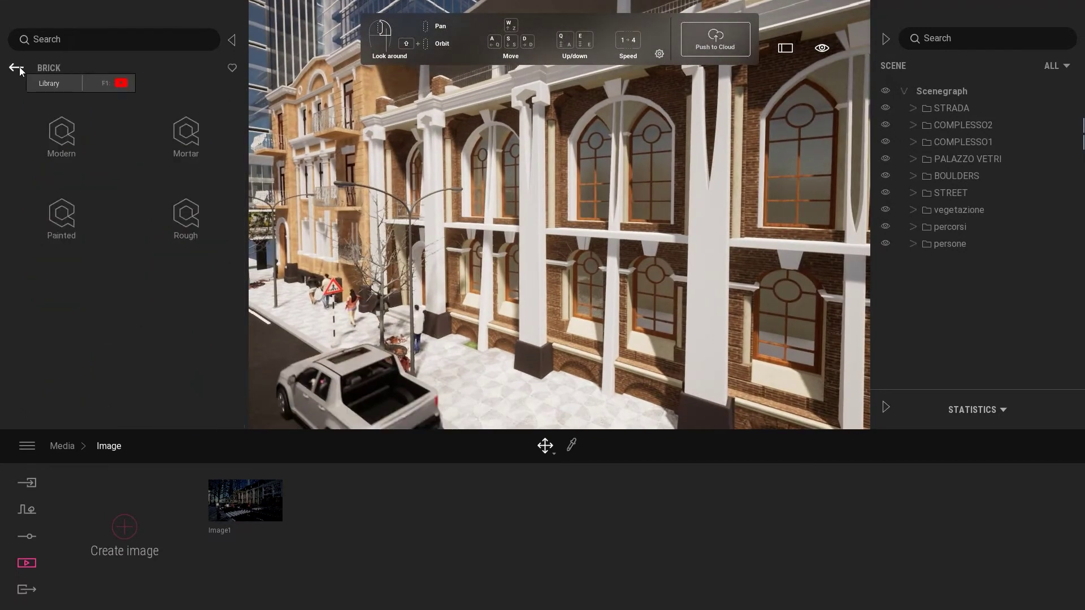
{"action": "left_click", "coordinate": [16, 68]}
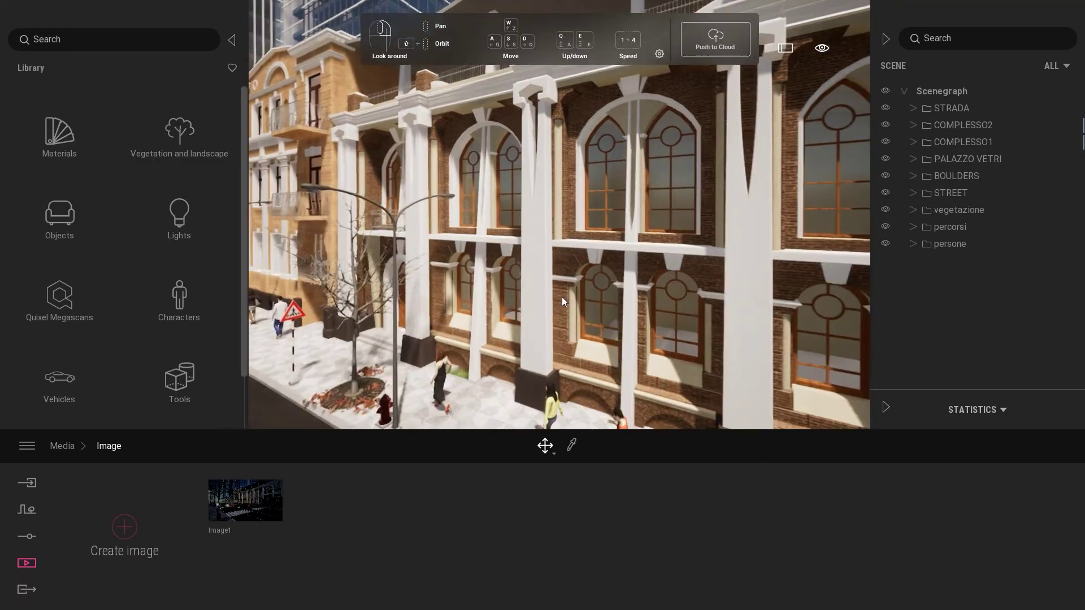
{"action": "key", "text": "w"}
{"action": "key", "text": "a"}
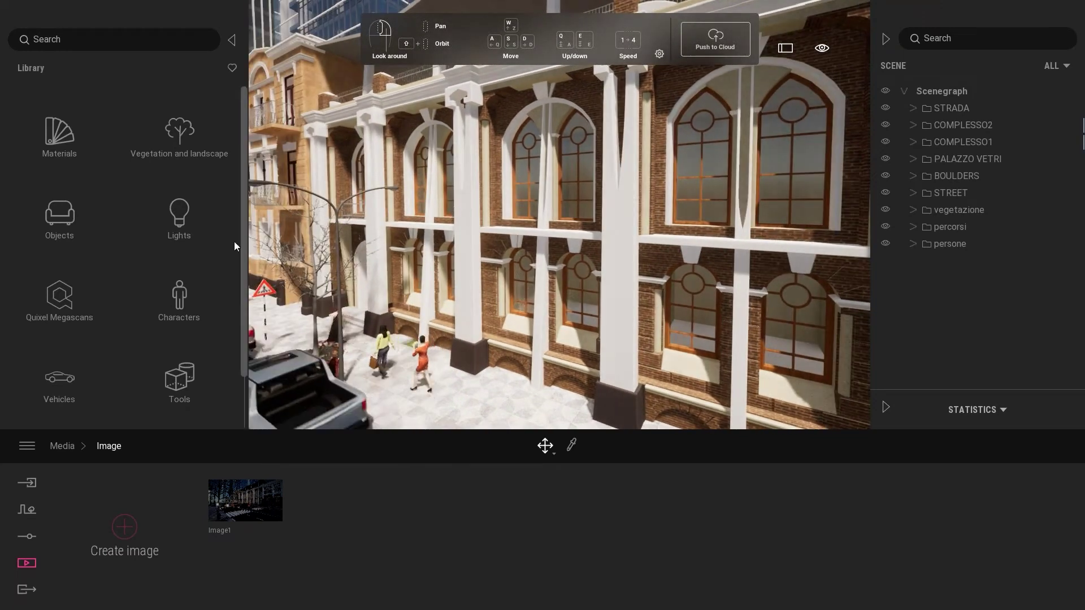
{"action": "left_click_drag", "start_coordinate": [234, 242], "coordinate": [303, 225]}
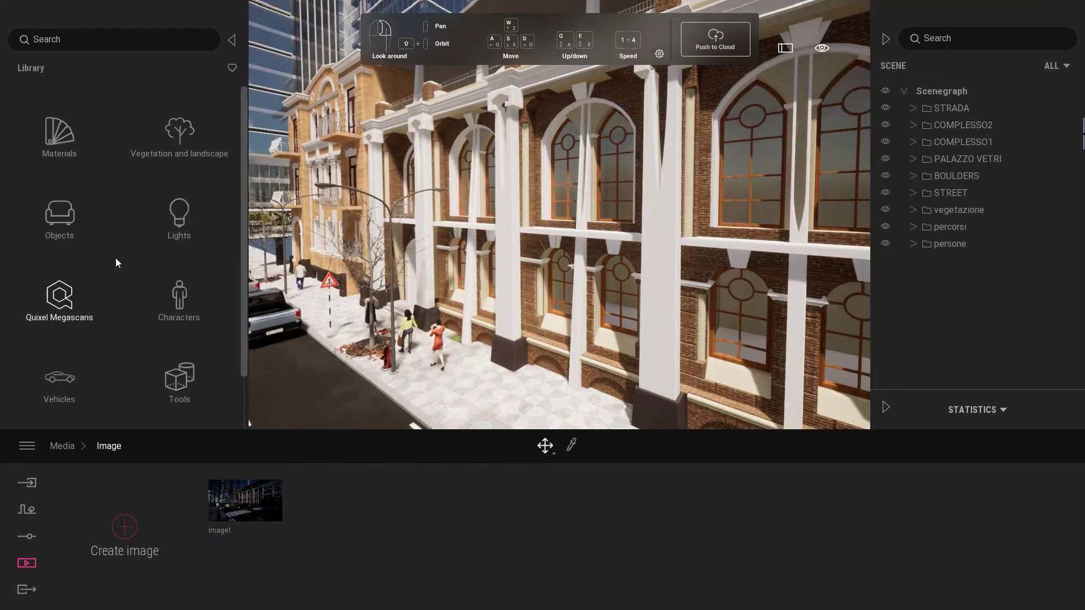
{"action": "left_click", "coordinate": [63, 221]}
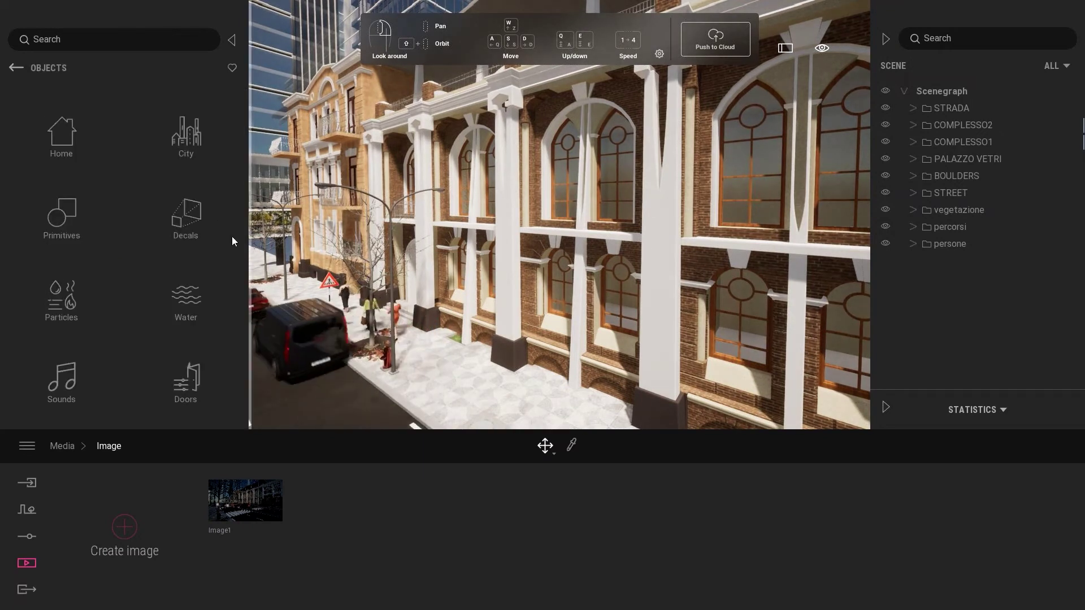
{"action": "left_click", "coordinate": [185, 232]}
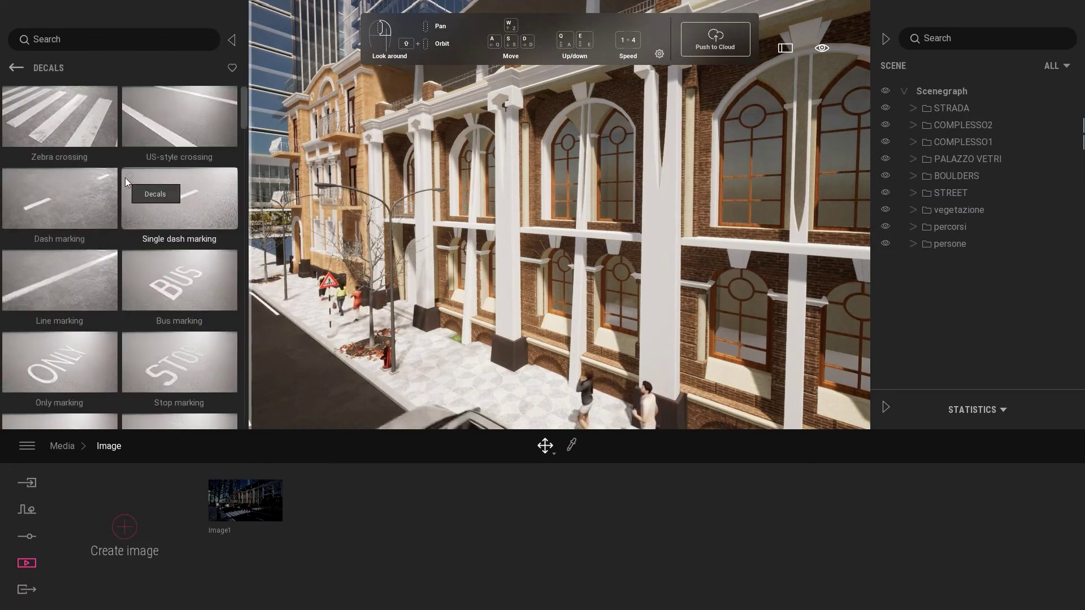
Find the Road damage 01 decal and place it on the road
{"action": "scroll", "coordinate": [124, 178], "scroll_direction": "down", "scroll_amount": 3}
{"action": "scroll", "coordinate": [124, 170], "scroll_direction": "down", "scroll_amount": 3}
{"action": "scroll", "coordinate": [85, 237], "scroll_direction": "down", "scroll_amount": 5}
{"action": "scroll", "coordinate": [98, 216], "scroll_direction": "down", "scroll_amount": 2}
{"action": "scroll", "coordinate": [98, 216], "scroll_direction": "down", "scroll_amount": 2}
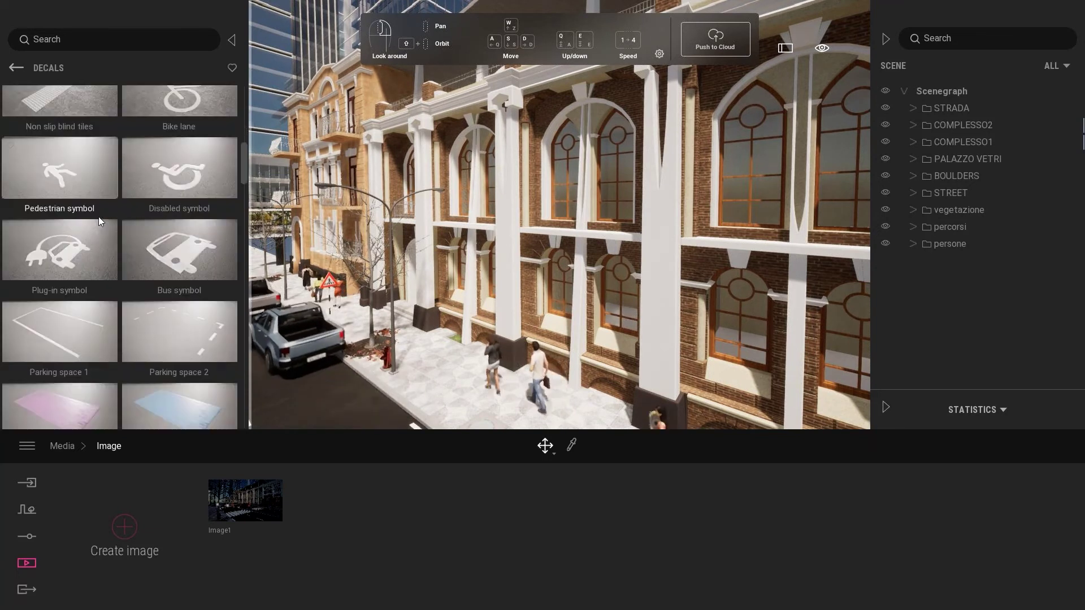
{"action": "scroll", "coordinate": [99, 216], "scroll_direction": "down", "scroll_amount": 3}
{"action": "scroll", "coordinate": [88, 226], "scroll_direction": "down", "scroll_amount": 2}
{"action": "scroll", "coordinate": [90, 225], "scroll_direction": "down", "scroll_amount": 2}
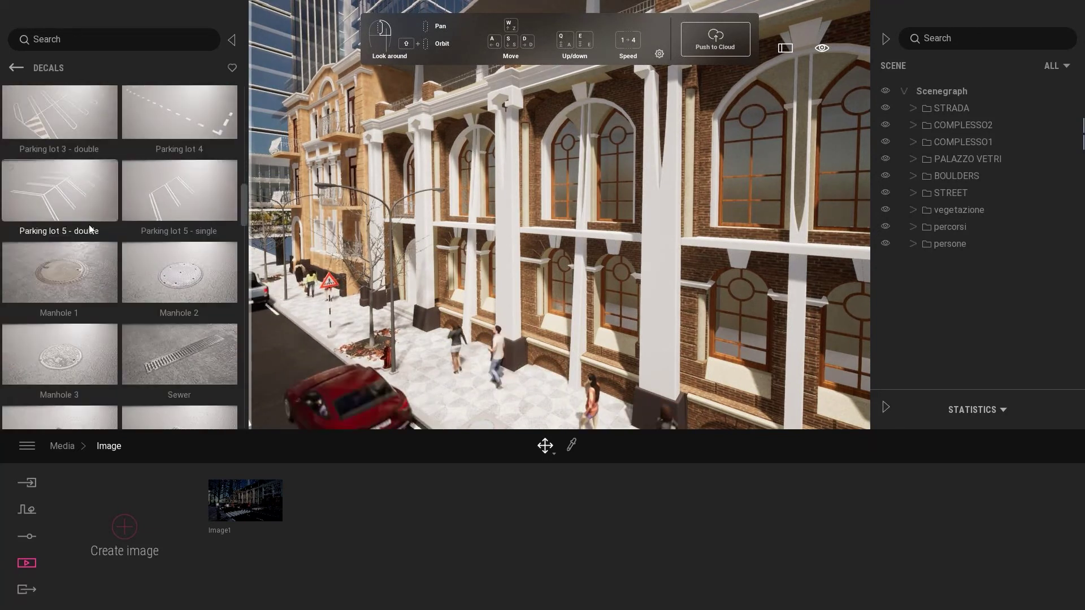
{"action": "scroll", "coordinate": [90, 227], "scroll_direction": "down", "scroll_amount": 2}
{"action": "scroll", "coordinate": [156, 288], "scroll_direction": "down", "scroll_amount": 2}
{"action": "scroll", "coordinate": [158, 299], "scroll_direction": "down", "scroll_amount": 2}
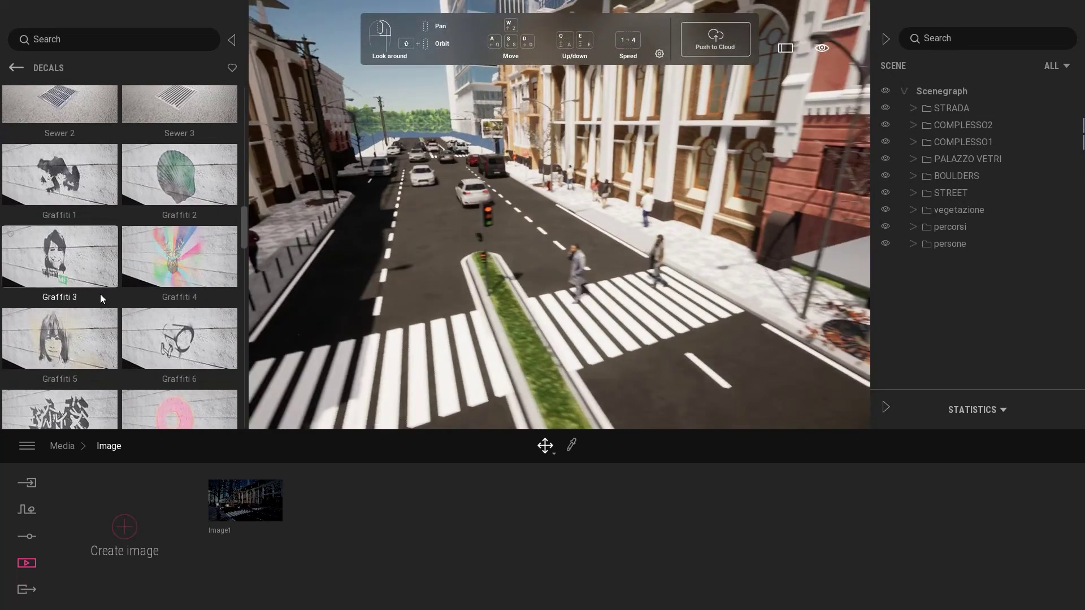
{"action": "scroll", "coordinate": [100, 294], "scroll_direction": "down", "scroll_amount": 2}
{"action": "scroll", "coordinate": [156, 306], "scroll_direction": "down", "scroll_amount": 2}
{"action": "scroll", "coordinate": [154, 306], "scroll_direction": "down", "scroll_amount": 2}
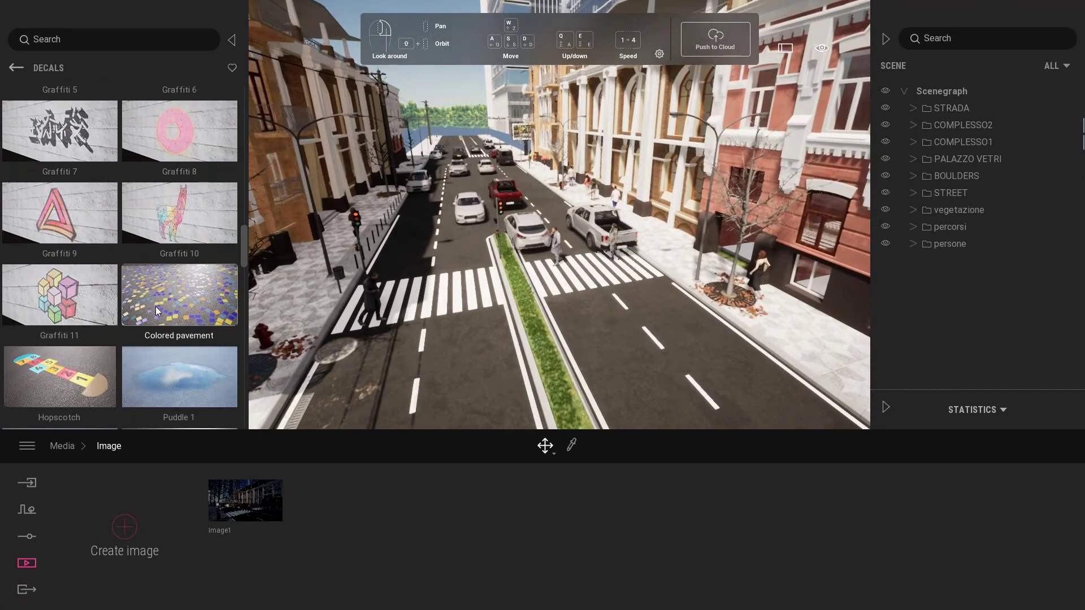
{"action": "scroll", "coordinate": [154, 304], "scroll_direction": "down", "scroll_amount": 2}
{"action": "scroll", "coordinate": [154, 304], "scroll_direction": "down", "scroll_amount": 1}
{"action": "scroll", "coordinate": [131, 252], "scroll_direction": "down", "scroll_amount": 1}
{"action": "scroll", "coordinate": [135, 249], "scroll_direction": "down", "scroll_amount": 3}
{"action": "scroll", "coordinate": [141, 244], "scroll_direction": "down", "scroll_amount": 2}
{"action": "scroll", "coordinate": [140, 247], "scroll_direction": "down", "scroll_amount": 2}
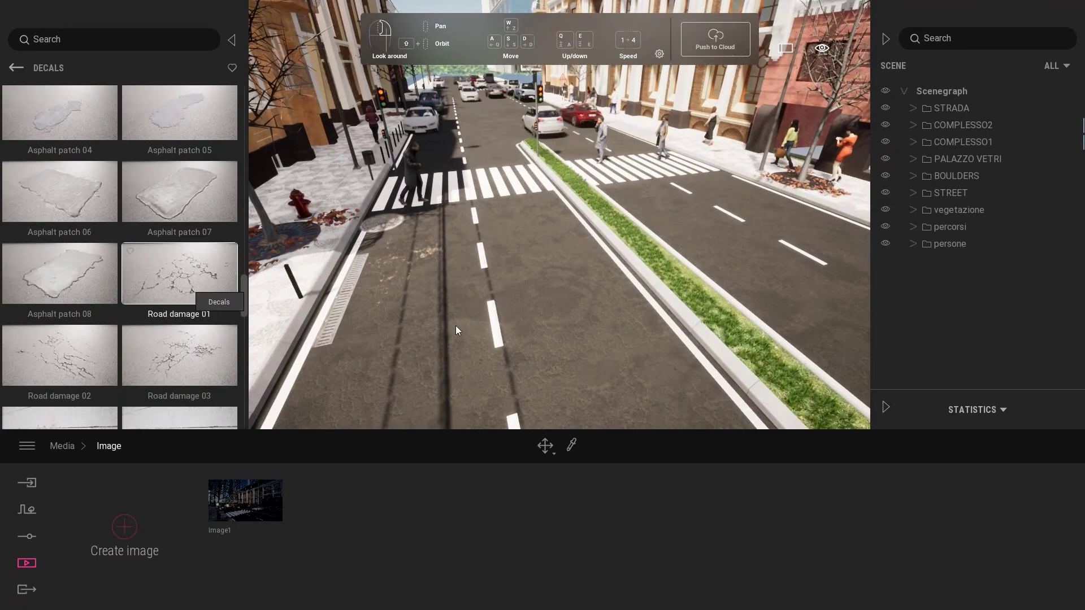
{"action": "left_click_drag", "start_coordinate": [457, 331], "coordinate": [563, 314]}
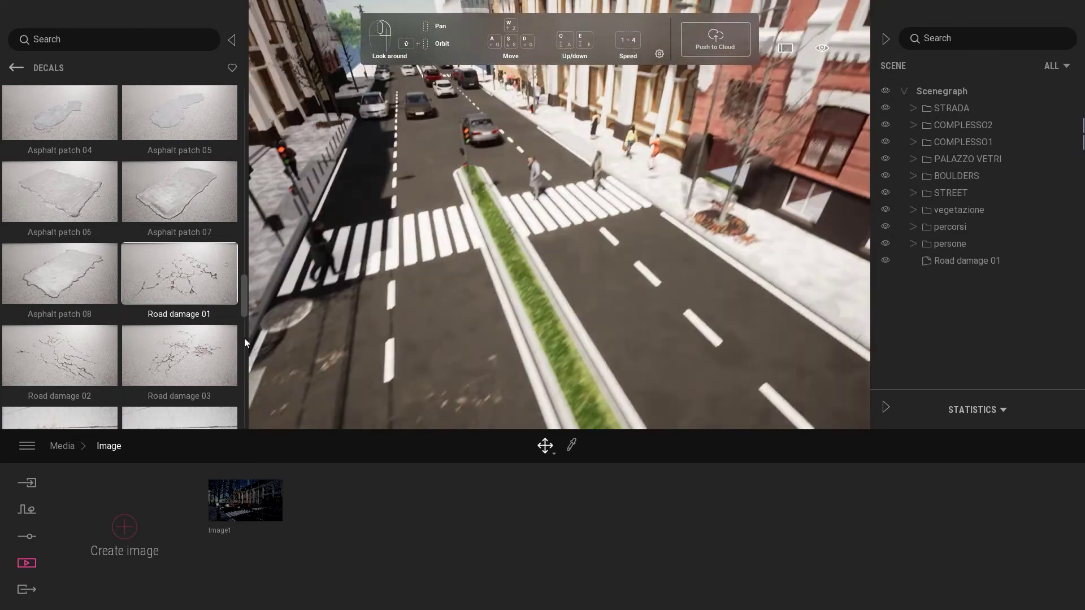
Place the Road damage 02 decal on the road and rotate it to a new angle
{"action": "mouse_move", "coordinate": [56, 359]}
{"action": "left_mouse_down"}
{"action": "mouse_move", "coordinate": [609, 294]}
{"action": "mouse_move", "coordinate": [564, 279]}
{"action": "left_mouse_up"}
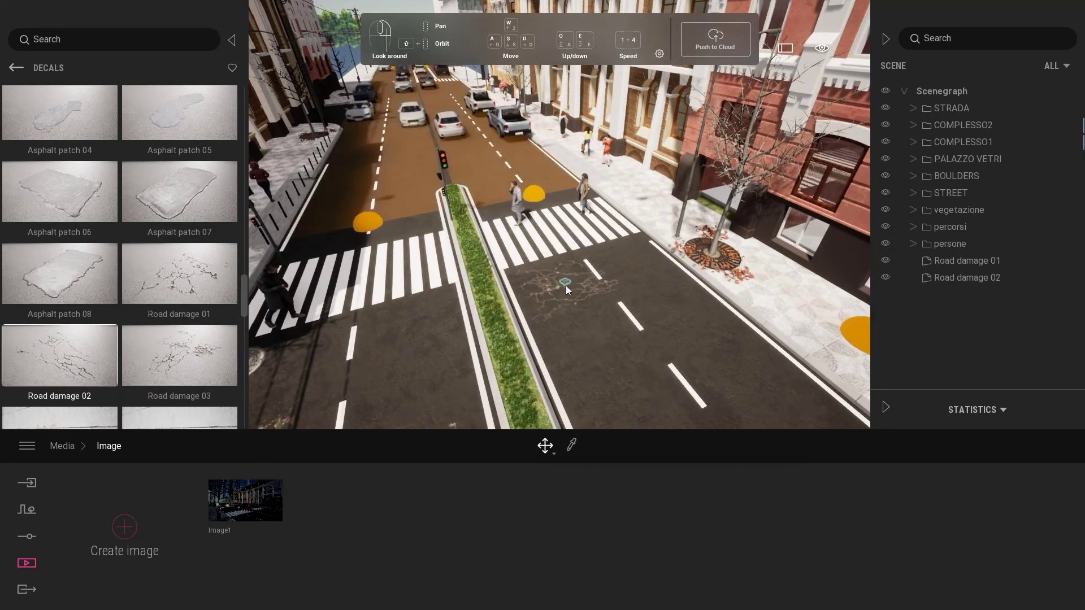
{"action": "left_click", "coordinate": [565, 286]}
{"action": "left_click", "coordinate": [579, 300]}
{"action": "mouse_move", "coordinate": [573, 289]}
{"action": "left_mouse_down"}
{"action": "mouse_move", "coordinate": [623, 284]}
{"action": "mouse_move", "coordinate": [661, 359]}
{"action": "mouse_move", "coordinate": [691, 266]}
{"action": "left_mouse_up"}
{"action": "left_click", "coordinate": [580, 287]}
Fade the Road damage 02 decal's opacity down to 14%
{"action": "left_click_drag", "start_coordinate": [665, 318], "coordinate": [730, 275]}
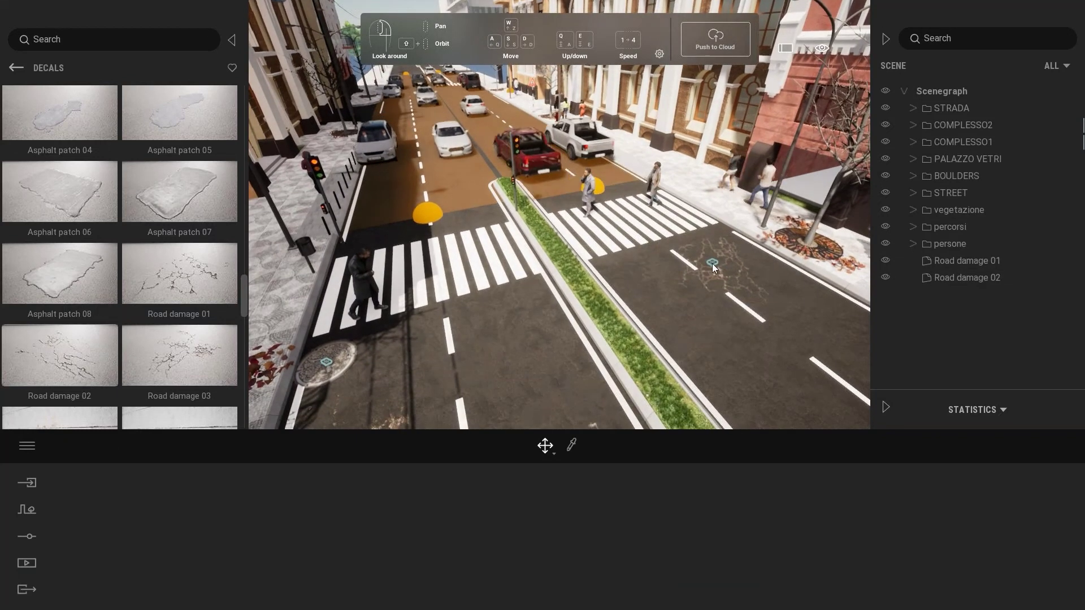
{"action": "left_click", "coordinate": [729, 275]}
{"action": "left_click_drag", "start_coordinate": [556, 510], "coordinate": [558, 550]}
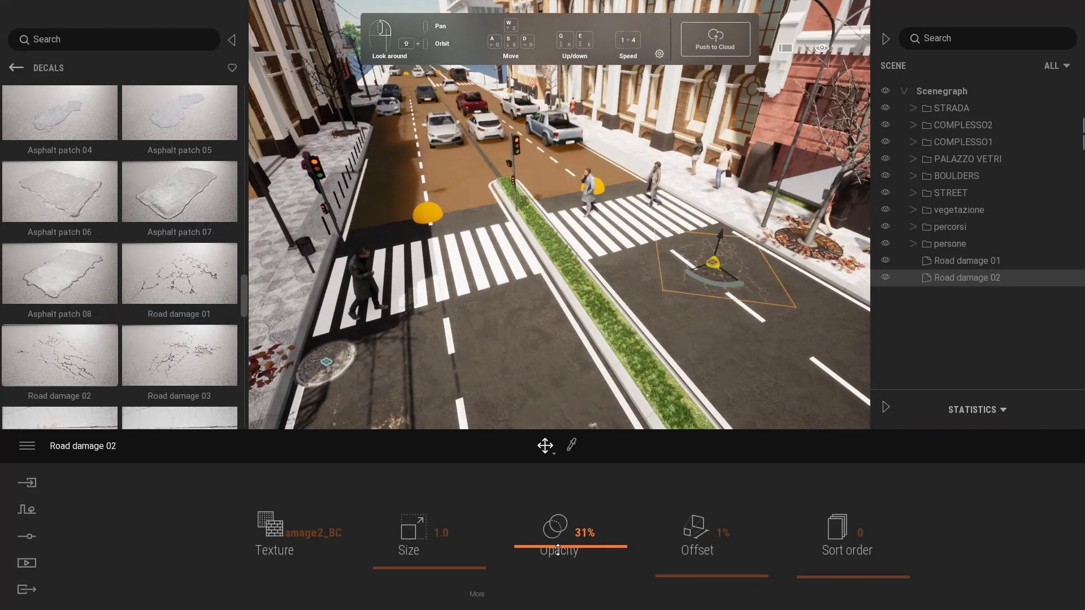
{"action": "left_click", "coordinate": [633, 313]}
{"action": "left_click_drag", "start_coordinate": [632, 313], "coordinate": [656, 269]}
{"action": "left_click", "coordinate": [656, 269]}
{"action": "left_click_drag", "start_coordinate": [572, 553], "coordinate": [571, 565]}
{"action": "left_click", "coordinate": [606, 312]}
{"action": "mouse_move", "coordinate": [606, 312]}
{"action": "left_mouse_down"}
{"action": "mouse_move", "coordinate": [549, 266]}
{"action": "mouse_move", "coordinate": [568, 278]}
{"action": "left_mouse_up"}
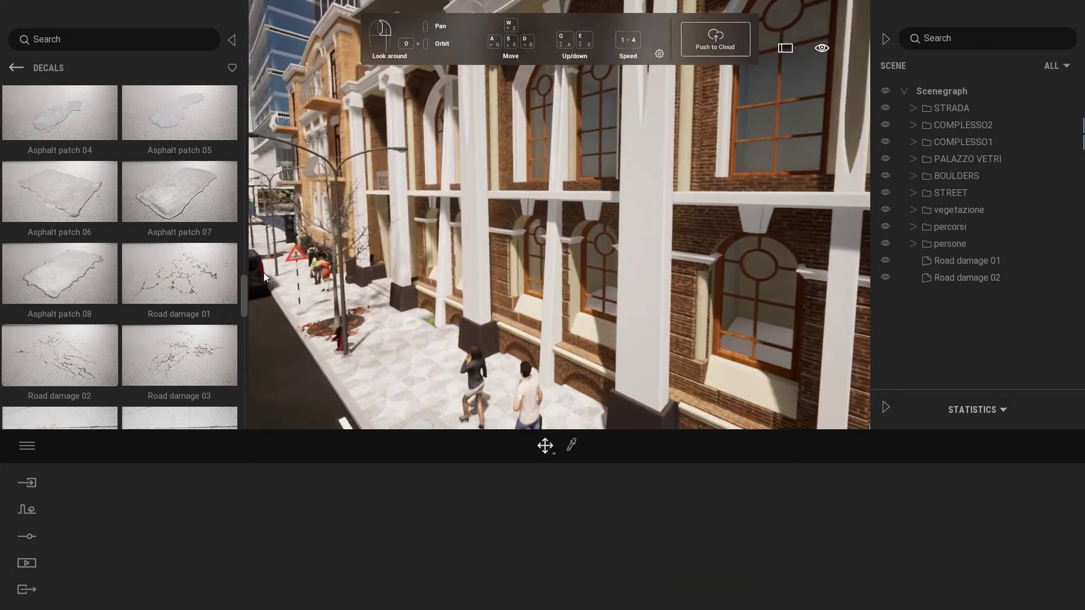
Place Stains 5 decals on the white column and near the left window
{"action": "scroll", "coordinate": [175, 288], "scroll_direction": "down", "scroll_amount": 2}
{"action": "scroll", "coordinate": [175, 289], "scroll_direction": "down", "scroll_amount": 2}
{"action": "scroll", "coordinate": [175, 288], "scroll_direction": "down", "scroll_amount": 2}
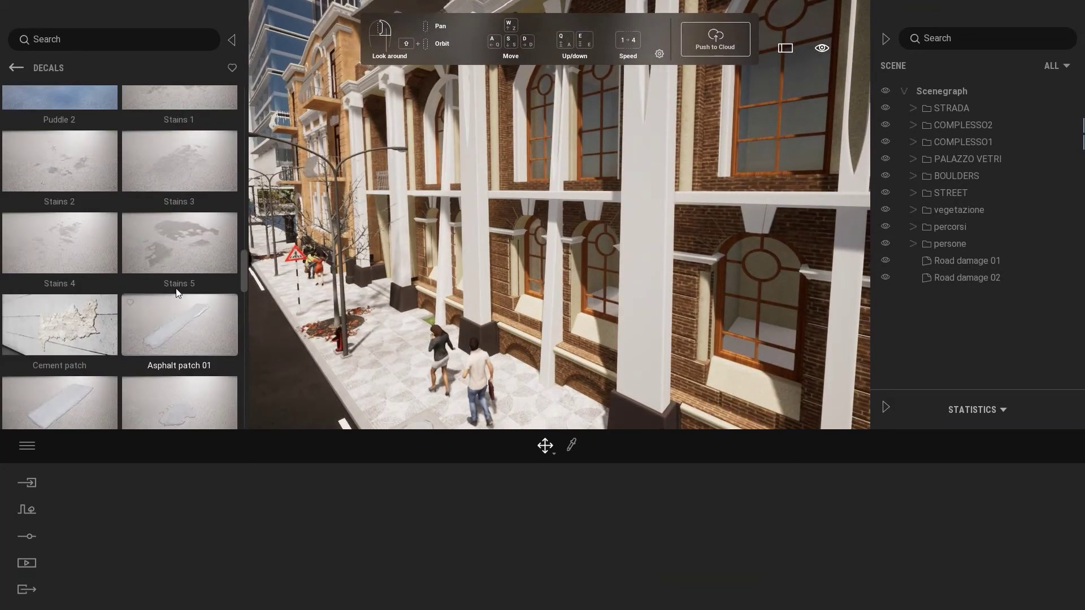
{"action": "scroll", "coordinate": [176, 289], "scroll_direction": "down", "scroll_amount": 2}
{"action": "left_click_drag", "start_coordinate": [499, 287], "coordinate": [503, 280]}
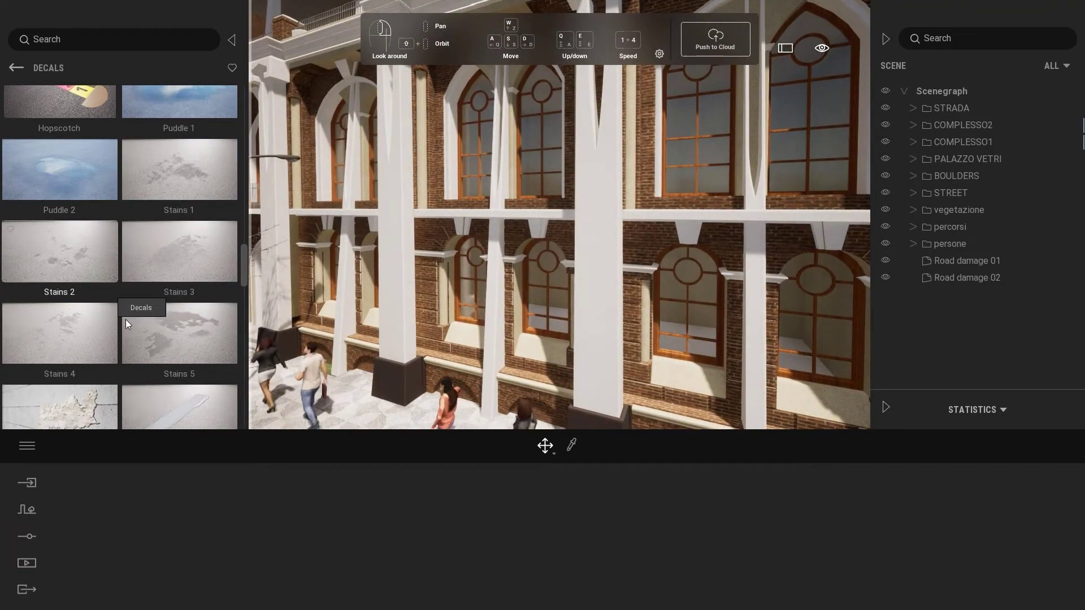
{"action": "mouse_move", "coordinate": [183, 337]}
{"action": "left_mouse_down"}
{"action": "mouse_move", "coordinate": [592, 313]}
{"action": "mouse_move", "coordinate": [603, 328]}
{"action": "mouse_move", "coordinate": [579, 207]}
{"action": "mouse_move", "coordinate": [615, 103]}
{"action": "left_mouse_up"}
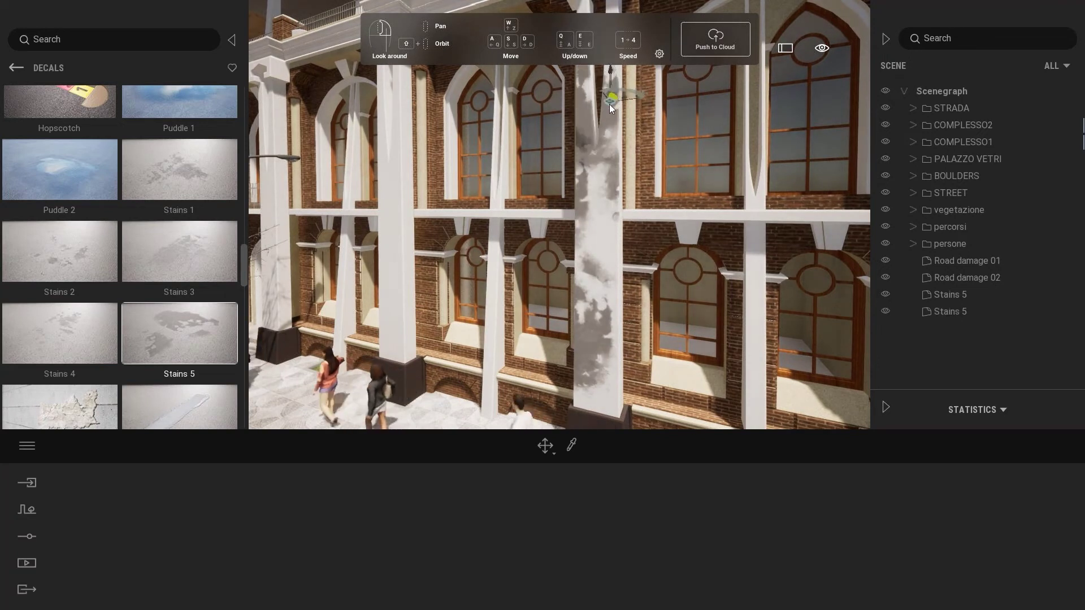
{"action": "scroll", "coordinate": [663, 136], "scroll_direction": "up", "scroll_amount": 3}
{"action": "left_click_drag", "start_coordinate": [684, 188], "coordinate": [447, 179], "text": "alt"}
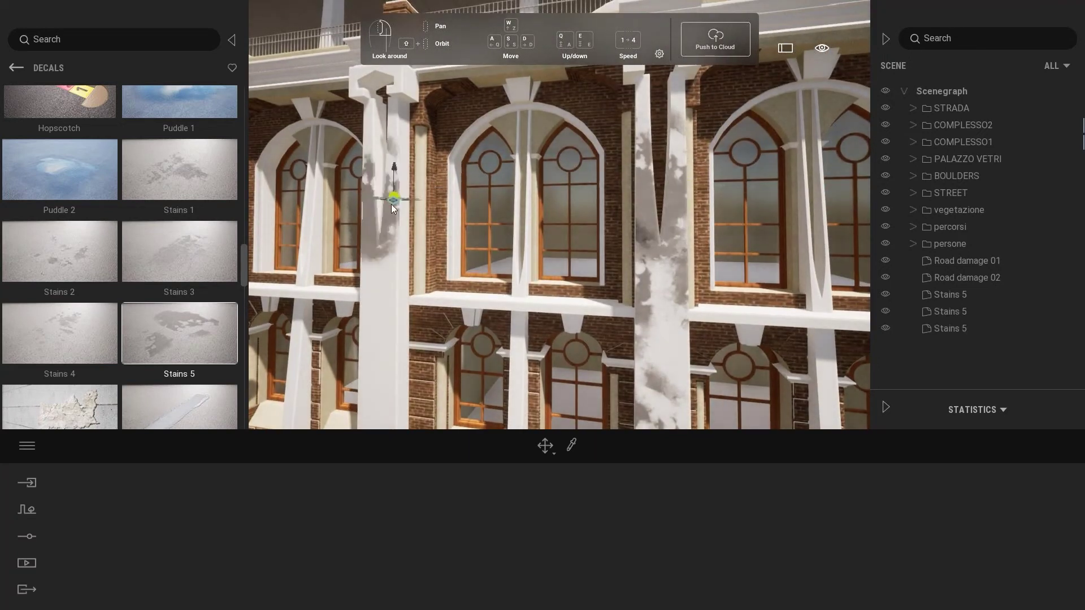
Place Stains 4 decals on the brick facade
{"action": "scroll", "coordinate": [179, 225], "scroll_direction": "down", "scroll_amount": 5}
{"action": "scroll", "coordinate": [163, 315], "scroll_direction": "down", "scroll_amount": 3}
{"action": "scroll", "coordinate": [163, 315], "scroll_direction": "down", "scroll_amount": 3}
{"action": "scroll", "coordinate": [162, 315], "scroll_direction": "down", "scroll_amount": 2}
{"action": "scroll", "coordinate": [163, 314], "scroll_direction": "down", "scroll_amount": 3}
{"action": "scroll", "coordinate": [163, 314], "scroll_direction": "down", "scroll_amount": 3}
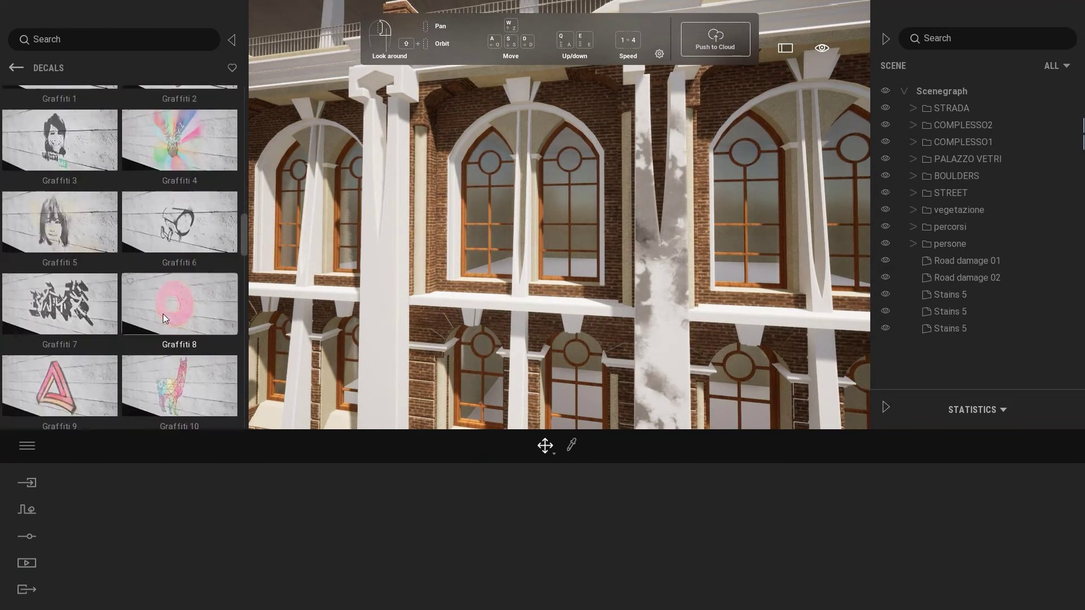
{"action": "scroll", "coordinate": [163, 314], "scroll_direction": "down", "scroll_amount": 3}
{"action": "scroll", "coordinate": [163, 314], "scroll_direction": "down", "scroll_amount": 3}
{"action": "scroll", "coordinate": [162, 314], "scroll_direction": "down", "scroll_amount": 1}
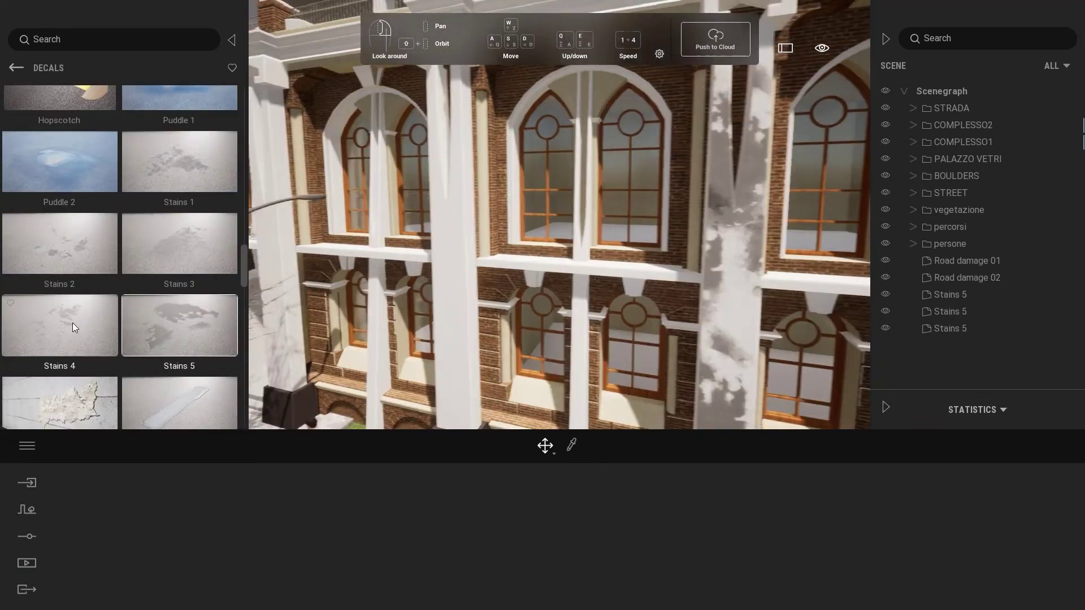
{"action": "left_click_drag", "start_coordinate": [82, 338], "coordinate": [462, 398]}
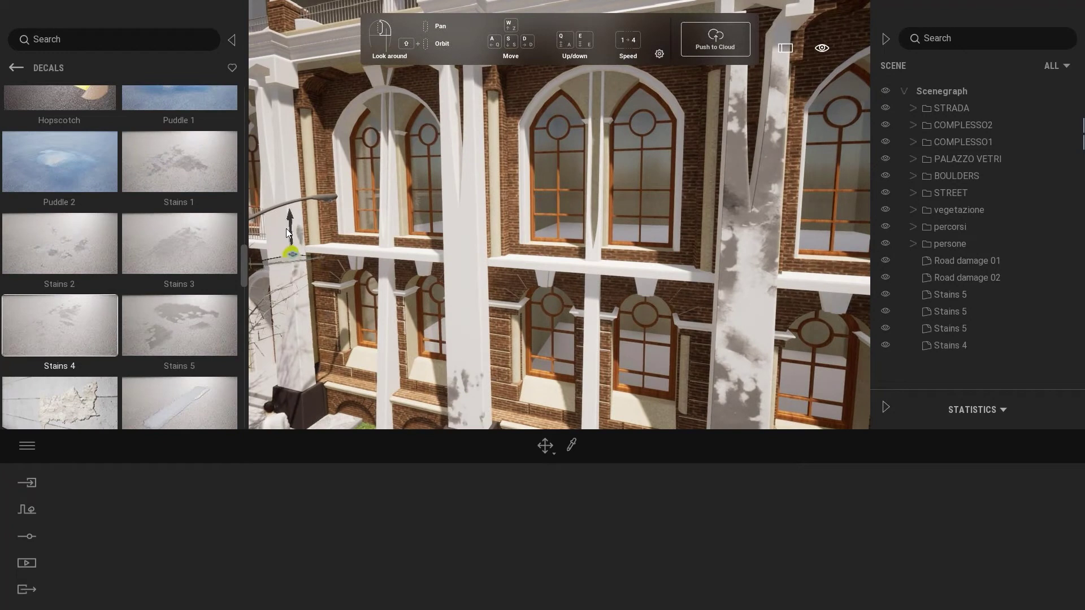
{"action": "left_click", "coordinate": [465, 205]}
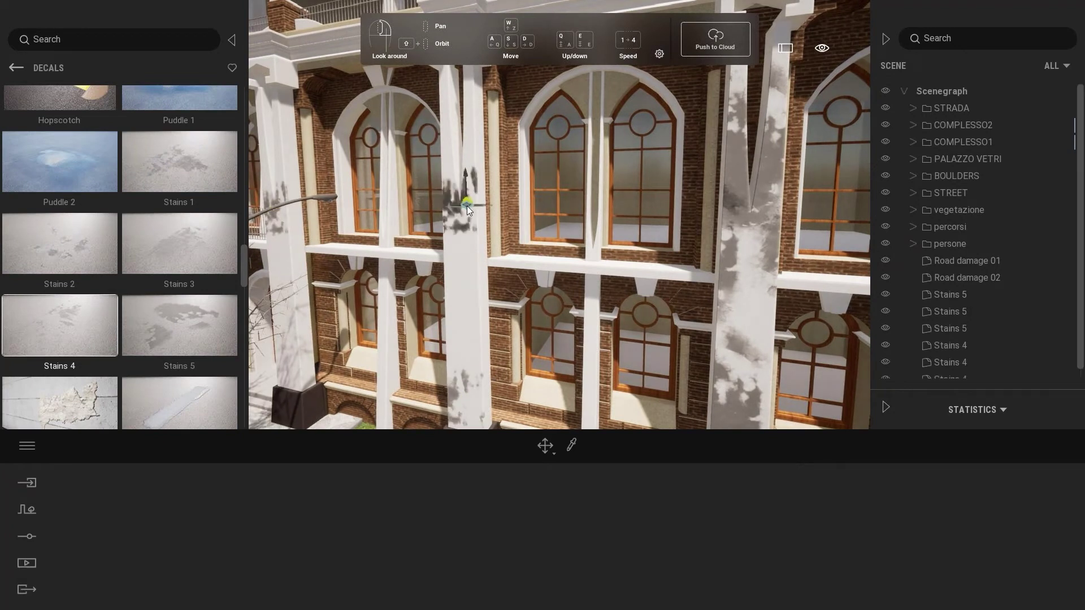
{"action": "right_click_drag", "start_coordinate": [467, 206], "coordinate": [446, 192]}
Select all the stain decals and fade them to about 39% opacity
{"action": "scroll", "coordinate": [961, 272], "scroll_direction": "down", "scroll_amount": 1}
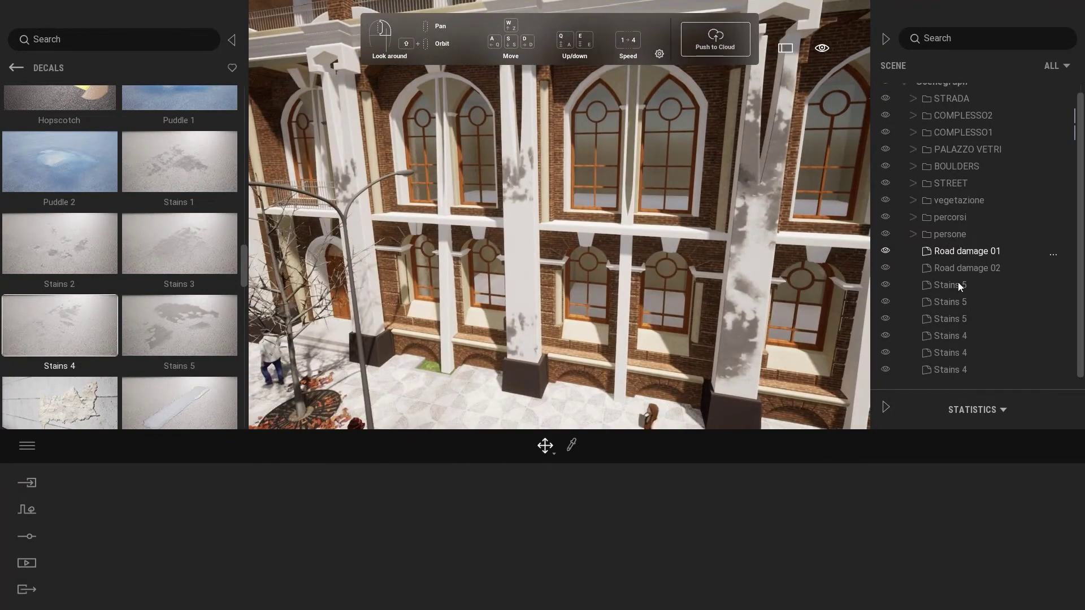
{"action": "left_click", "coordinate": [960, 290]}
{"action": "left_click", "coordinate": [950, 371], "text": "shift"}
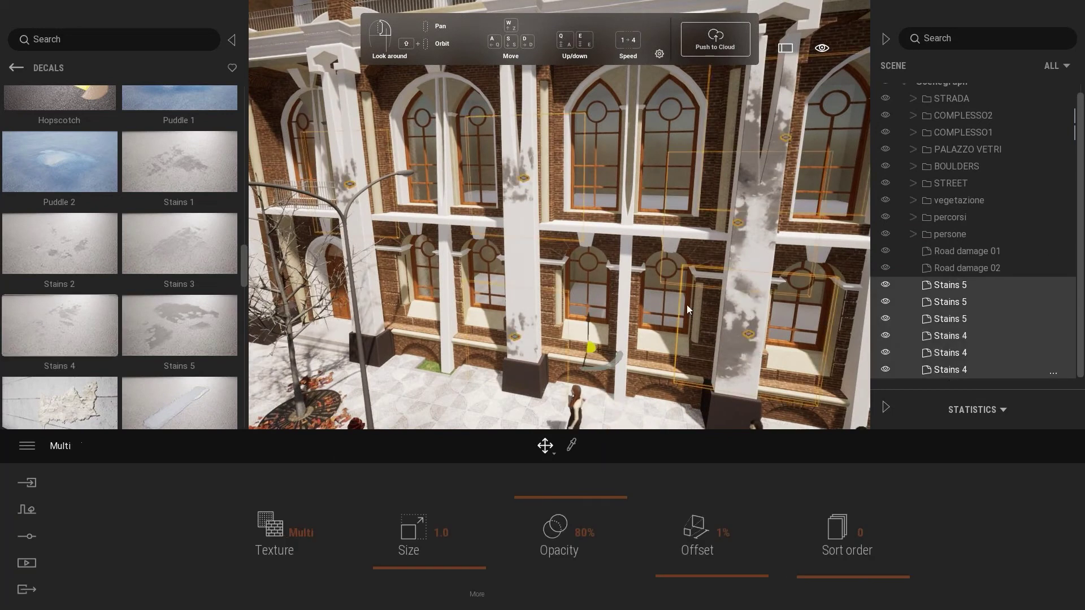
{"action": "scroll", "coordinate": [686, 304], "scroll_direction": "up", "scroll_amount": 2}
{"action": "left_click_drag", "start_coordinate": [558, 517], "coordinate": [558, 542]}
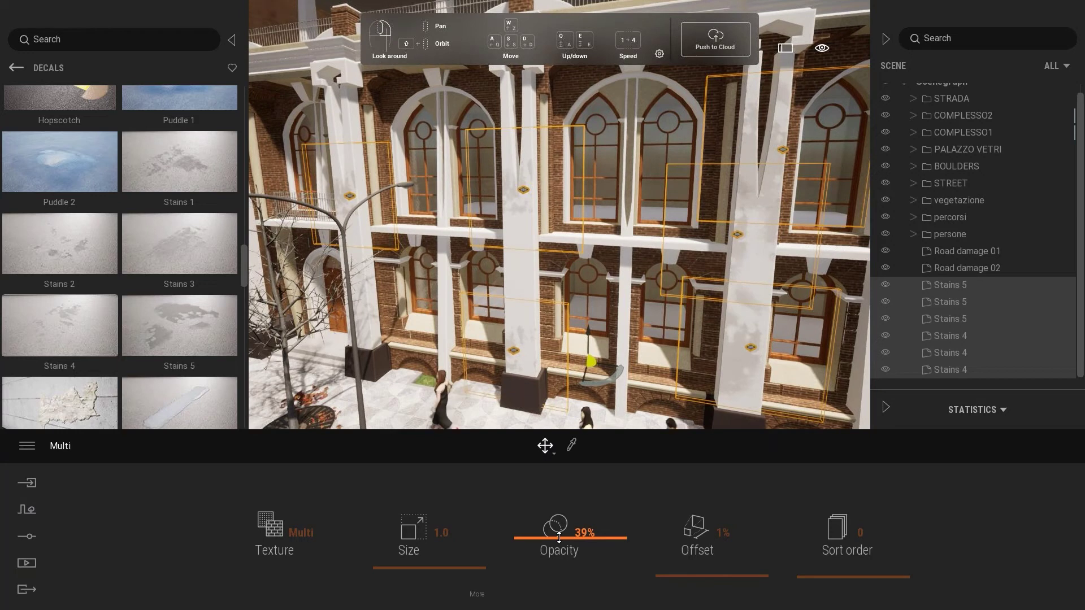
{"action": "mouse_move", "coordinate": [562, 348]}
{"action": "left_mouse_down"}
{"action": "mouse_move", "coordinate": [568, 328]}
{"action": "mouse_move", "coordinate": [524, 263]}
{"action": "left_mouse_up"}
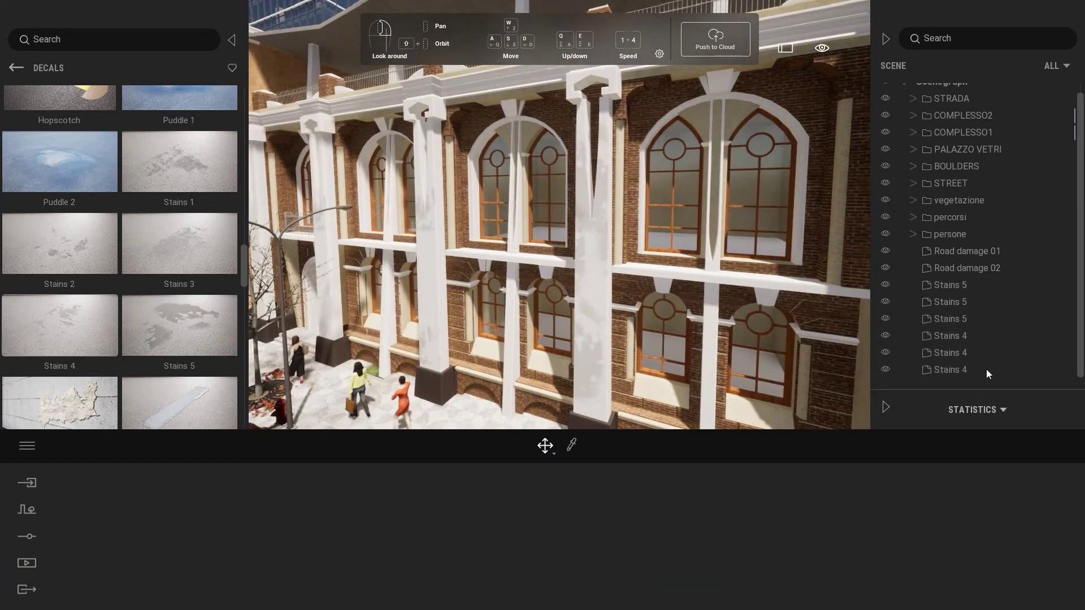
Create a Scenegraph container named strada and move all the road-damage and stain decals into it
{"action": "scroll", "coordinate": [951, 253], "scroll_direction": "up", "scroll_amount": 1}
{"action": "right_click", "coordinate": [941, 91]}
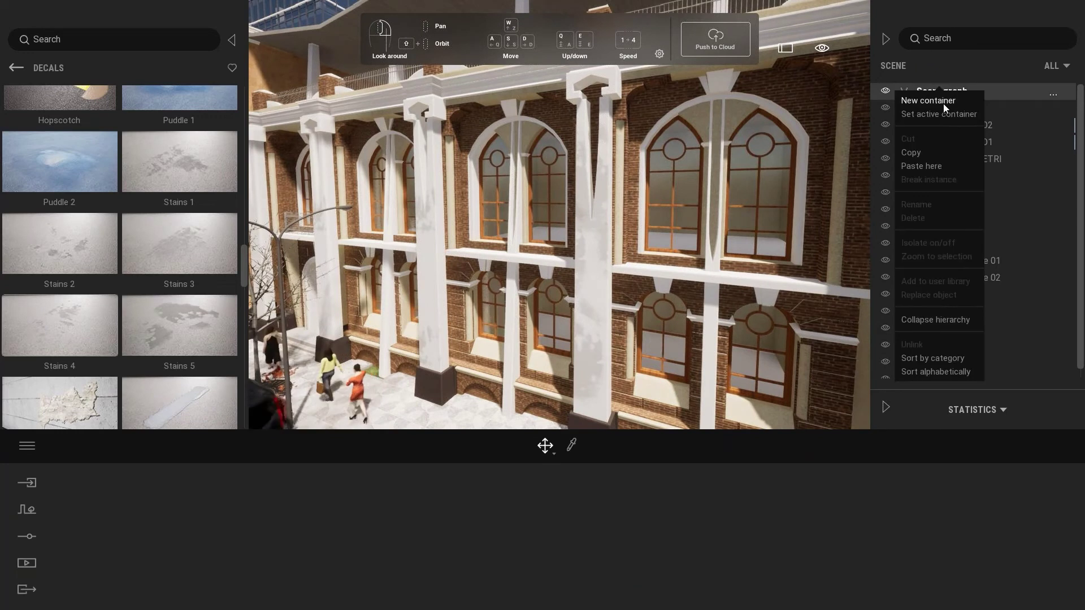
{"action": "left_click", "coordinate": [944, 101]}
{"action": "type", "text": "strada"}
{"action": "key", "text": "Return"}
{"action": "left_click", "coordinate": [971, 233]}
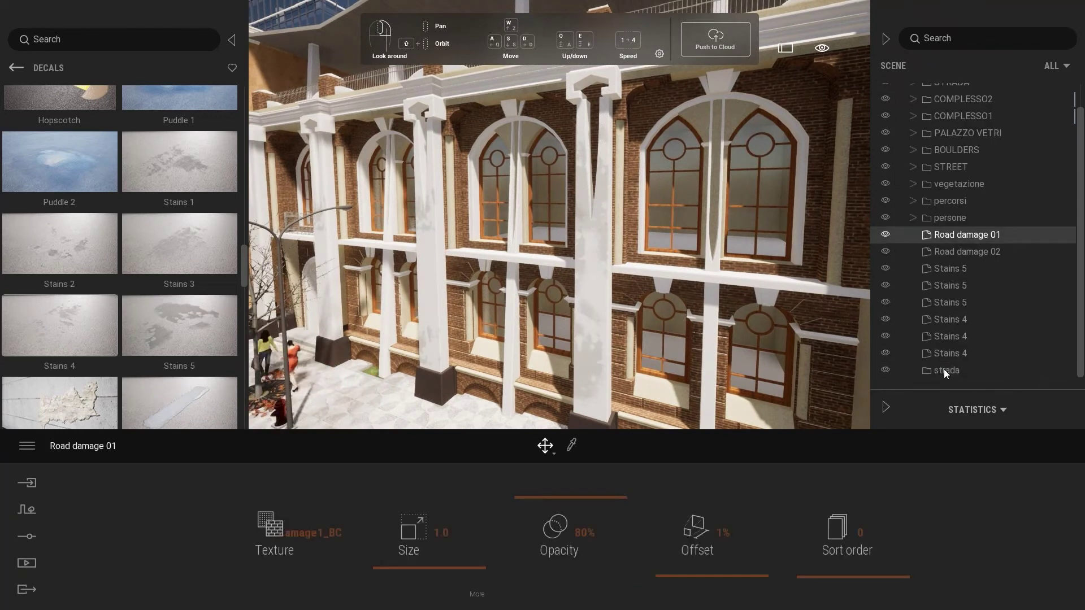
{"action": "left_click", "coordinate": [951, 355], "text": "shift"}
{"action": "left_click_drag", "start_coordinate": [951, 372], "coordinate": [951, 372]}
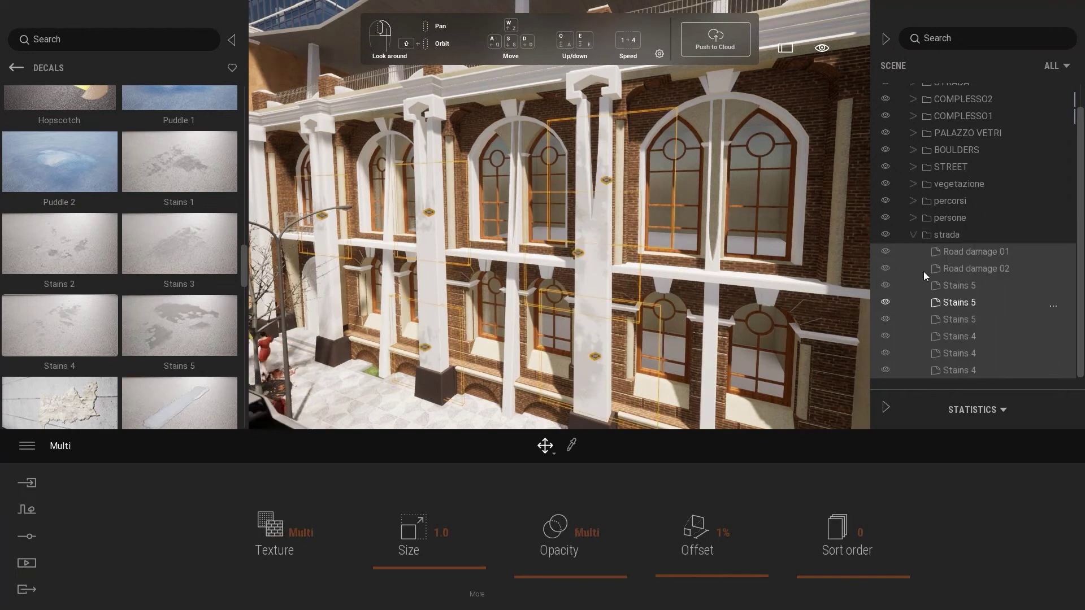
{"action": "left_click", "coordinate": [911, 235]}
Toggle the strada container's visibility to compare the decals, leaving them shown
{"action": "scroll", "coordinate": [592, 274], "scroll_direction": "down", "scroll_amount": 5}
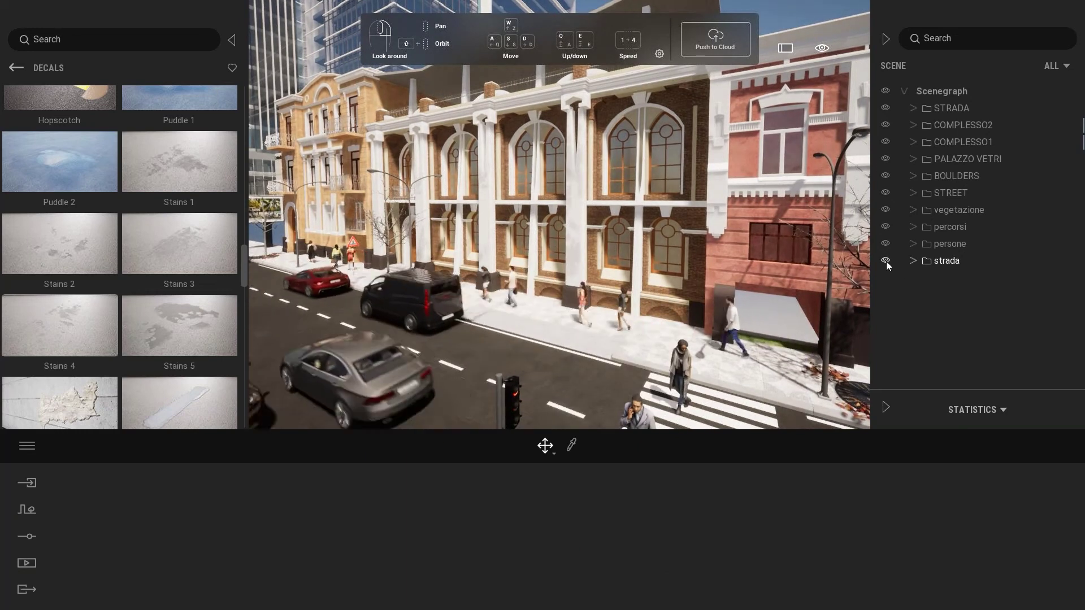
{"action": "left_click", "coordinate": [886, 261]}
{"action": "left_click", "coordinate": [885, 261]}
{"action": "left_click", "coordinate": [885, 262]}
{"action": "left_click", "coordinate": [914, 261]}
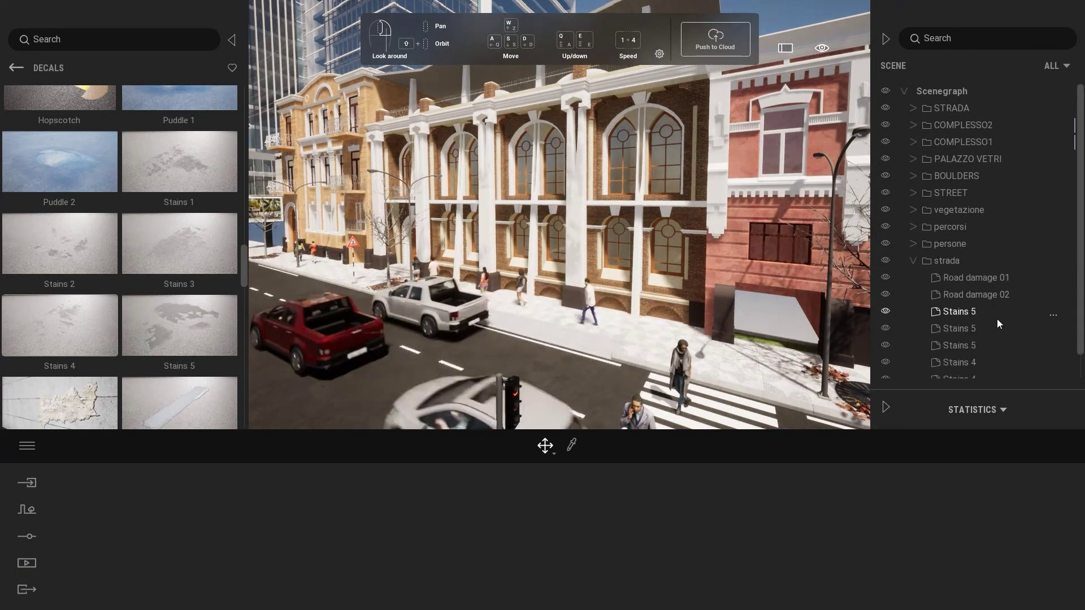
Select all the Stains decals in strada and raise their opacity to 45%
{"action": "scroll", "coordinate": [984, 306], "scroll_direction": "down", "scroll_amount": 1}
{"action": "left_click", "coordinate": [966, 288]}
{"action": "left_click", "coordinate": [965, 373], "text": "shift"}
{"action": "left_click_drag", "start_coordinate": [555, 550], "coordinate": [563, 548]}
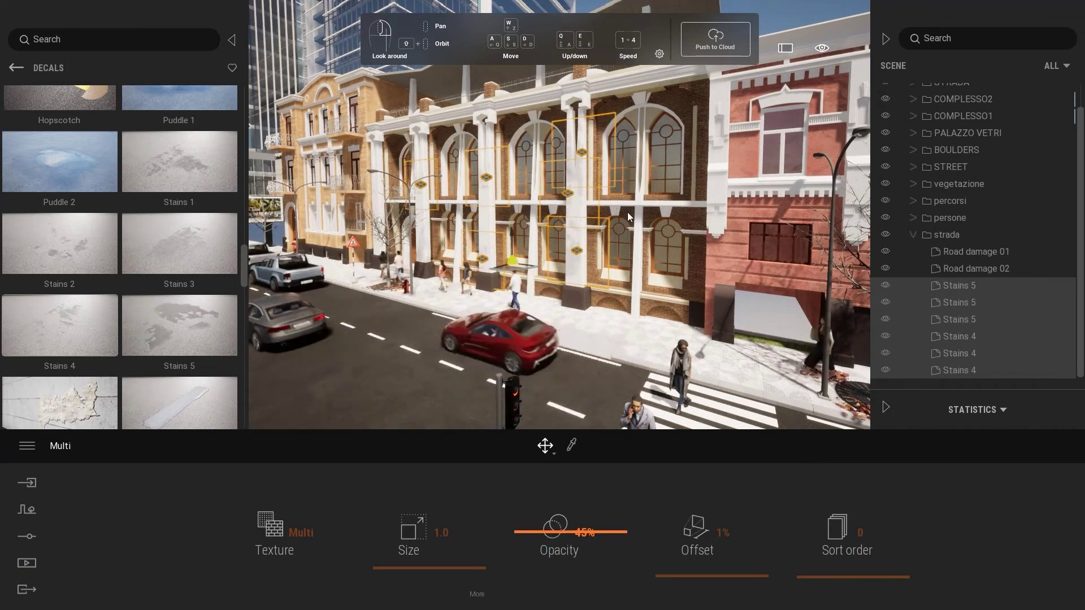
{"action": "left_click", "coordinate": [918, 302]}
{"action": "right_click", "coordinate": [918, 305]}
{"action": "key", "text": "Escape"}
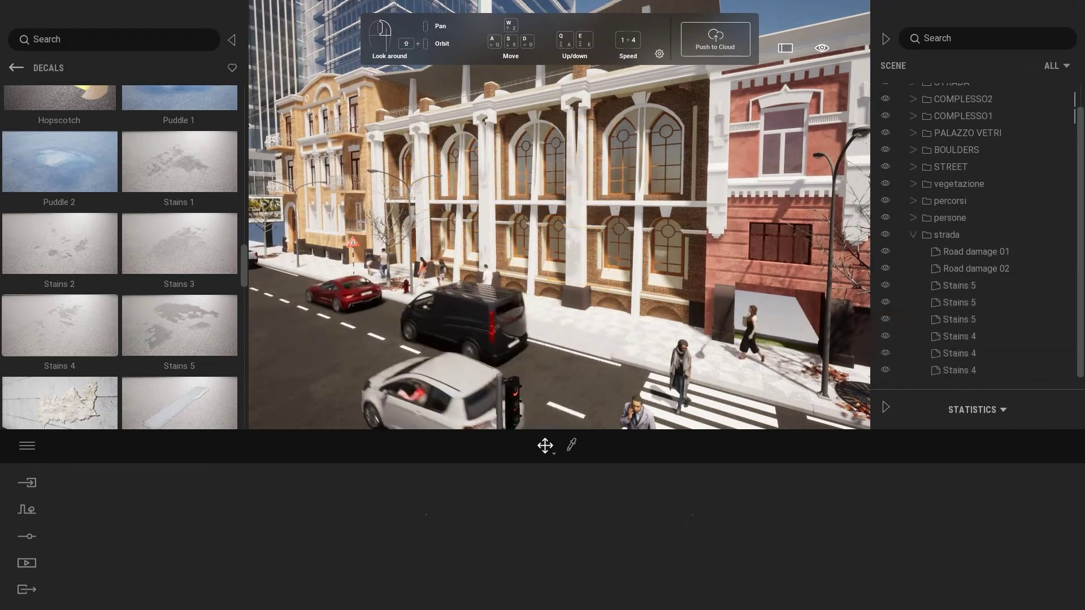
{"action": "left_click", "coordinate": [914, 234]}
{"action": "left_click_drag", "start_coordinate": [572, 269], "coordinate": [508, 266]}
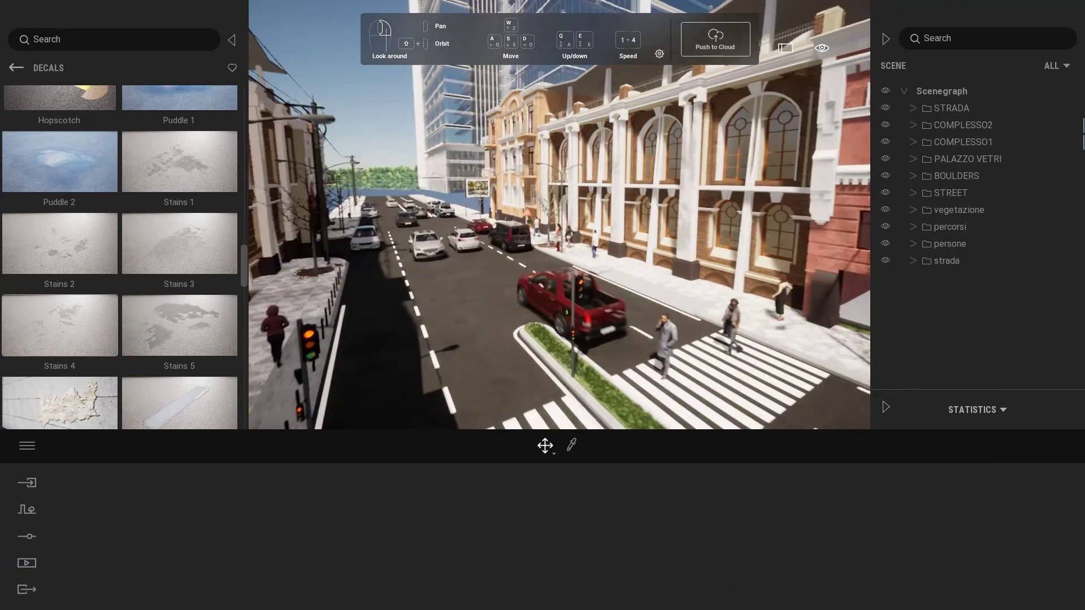
{"action": "left_click_drag", "start_coordinate": [575, 269], "coordinate": [574, 269]}
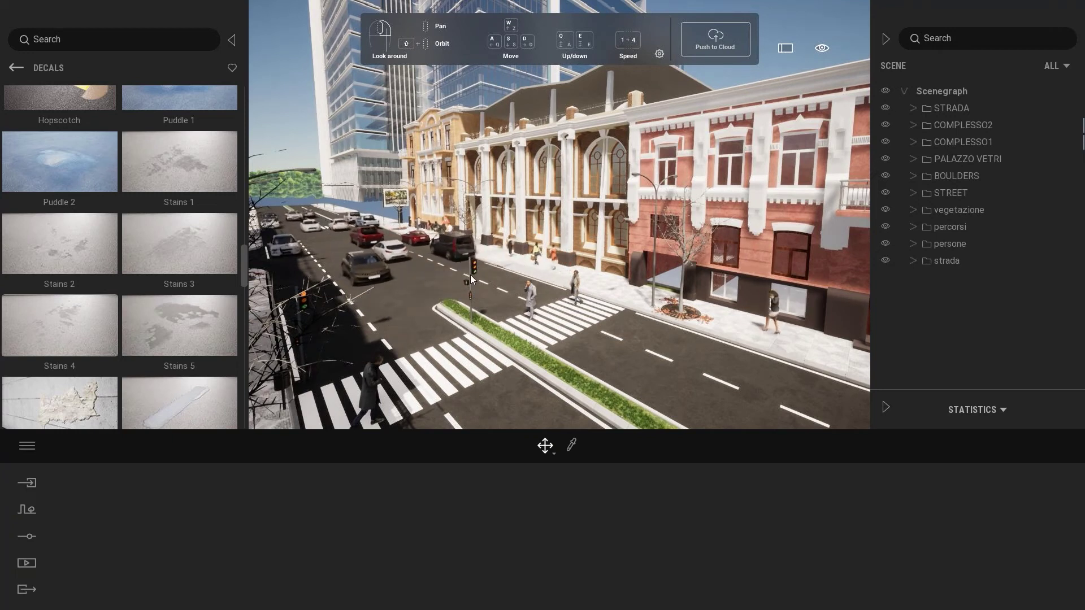
{"action": "mouse_move", "coordinate": [470, 275]}
{"action": "left_mouse_down"}
{"action": "mouse_move", "coordinate": [455, 262]}
{"action": "mouse_move", "coordinate": [553, 317]}
{"action": "left_mouse_up"}
{"action": "scroll", "coordinate": [555, 205], "scroll_direction": "up", "scroll_amount": 2}
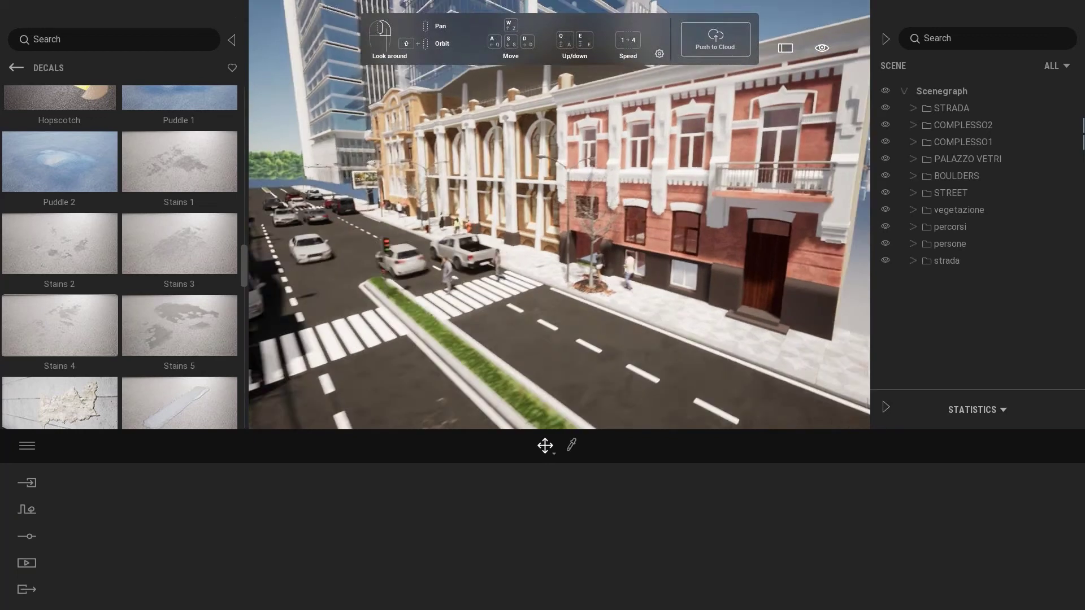
{"action": "scroll", "coordinate": [555, 205], "scroll_direction": "up", "scroll_amount": 3}
{"action": "scroll", "coordinate": [555, 205], "scroll_direction": "up", "scroll_amount": 3}
{"action": "scroll", "coordinate": [555, 205], "scroll_direction": "up", "scroll_amount": 3}
{"action": "scroll", "coordinate": [556, 207], "scroll_direction": "down", "scroll_amount": 3}
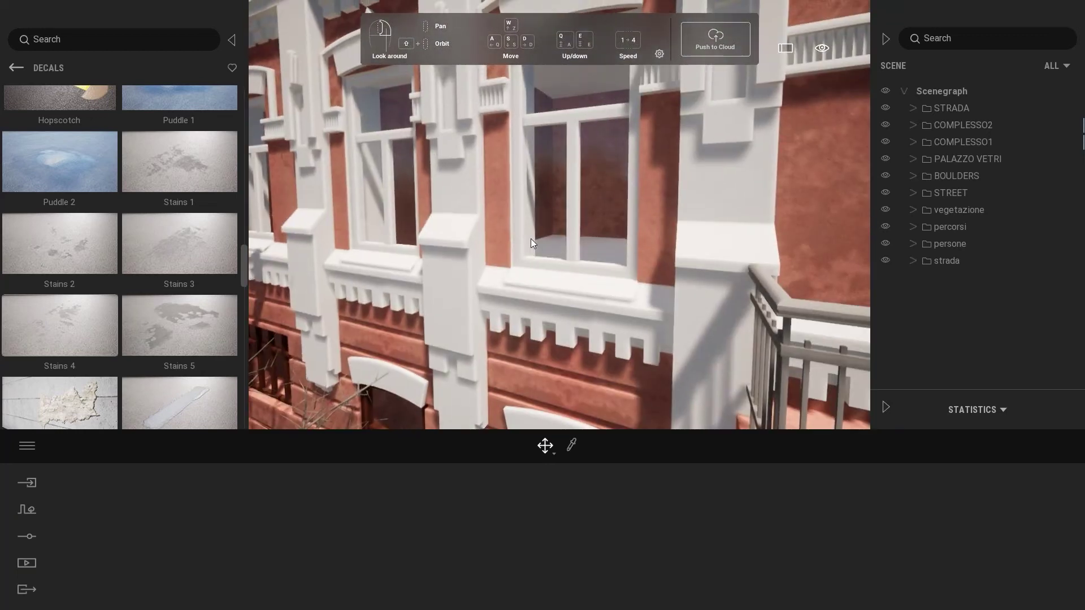
{"action": "scroll", "coordinate": [531, 239], "scroll_direction": "down", "scroll_amount": 3}
{"action": "scroll", "coordinate": [595, 215], "scroll_direction": "down", "scroll_amount": 3}
{"action": "scroll", "coordinate": [547, 215], "scroll_direction": "down", "scroll_amount": 3}
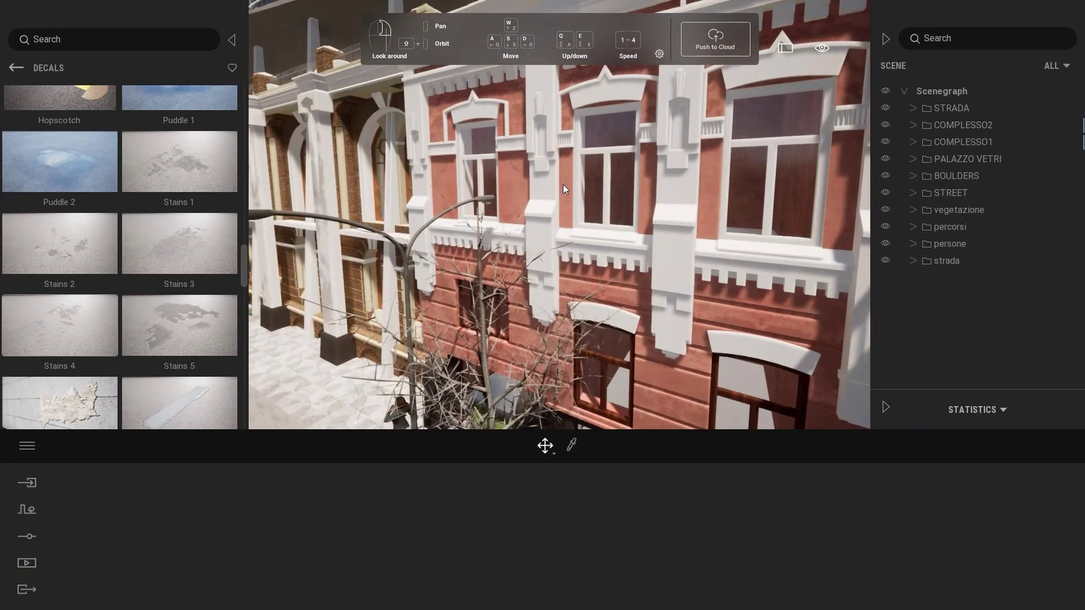
{"action": "scroll", "coordinate": [416, 224], "scroll_direction": "down", "scroll_amount": 5}
{"action": "right_click_drag", "start_coordinate": [416, 224], "coordinate": [351, 232]}
{"action": "scroll", "coordinate": [487, 245], "scroll_direction": "down", "scroll_amount": 5}
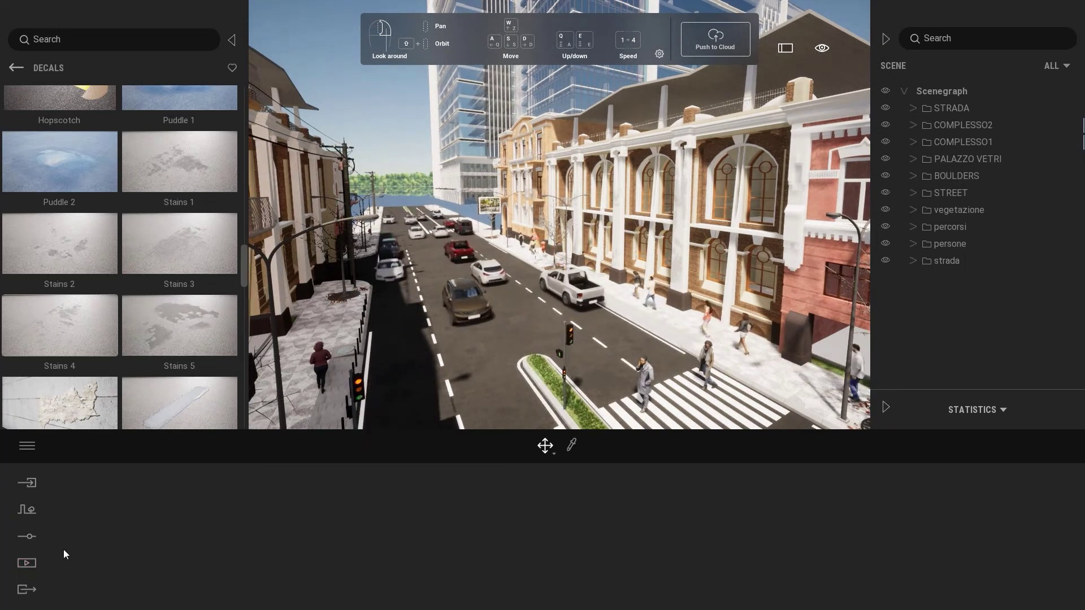
Open Image1 from the Media image list and show its Weather settings
{"action": "left_click", "coordinate": [25, 565]}
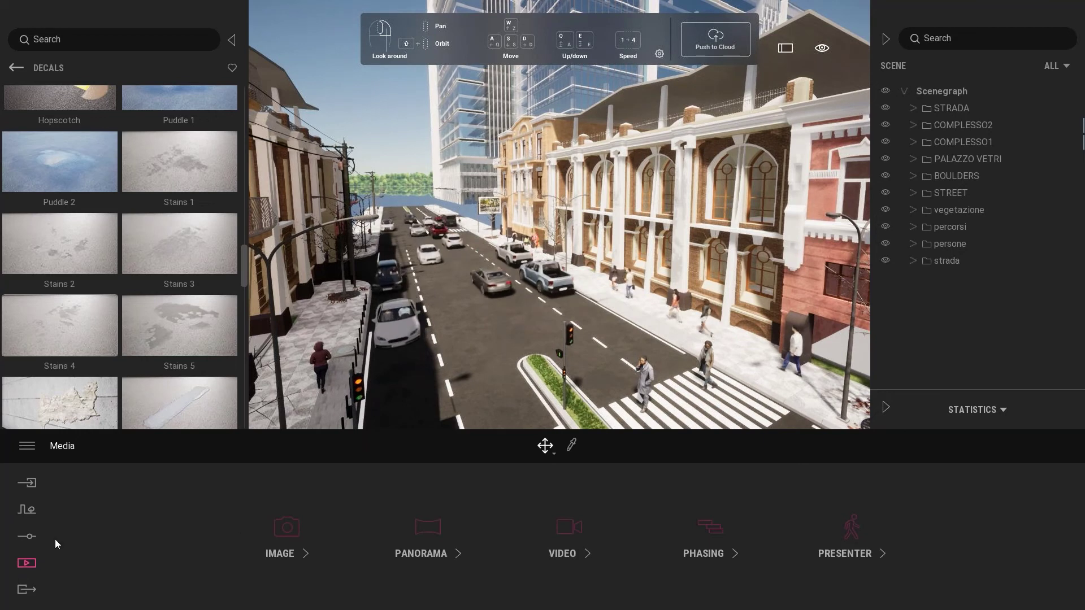
{"action": "left_click", "coordinate": [277, 531]}
{"action": "left_click", "coordinate": [243, 508]}
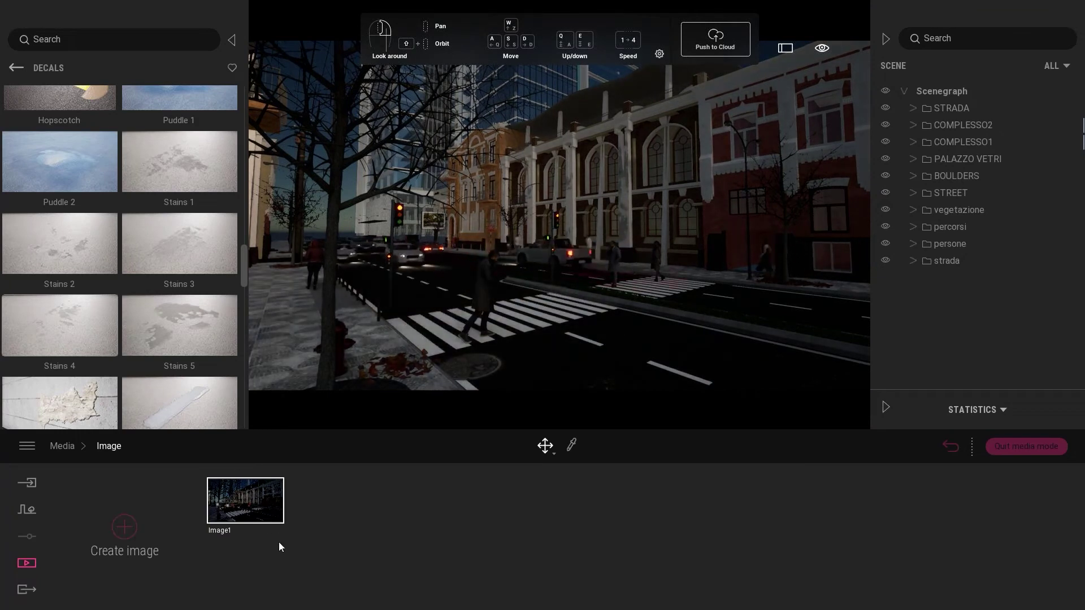
{"action": "left_click", "coordinate": [273, 529]}
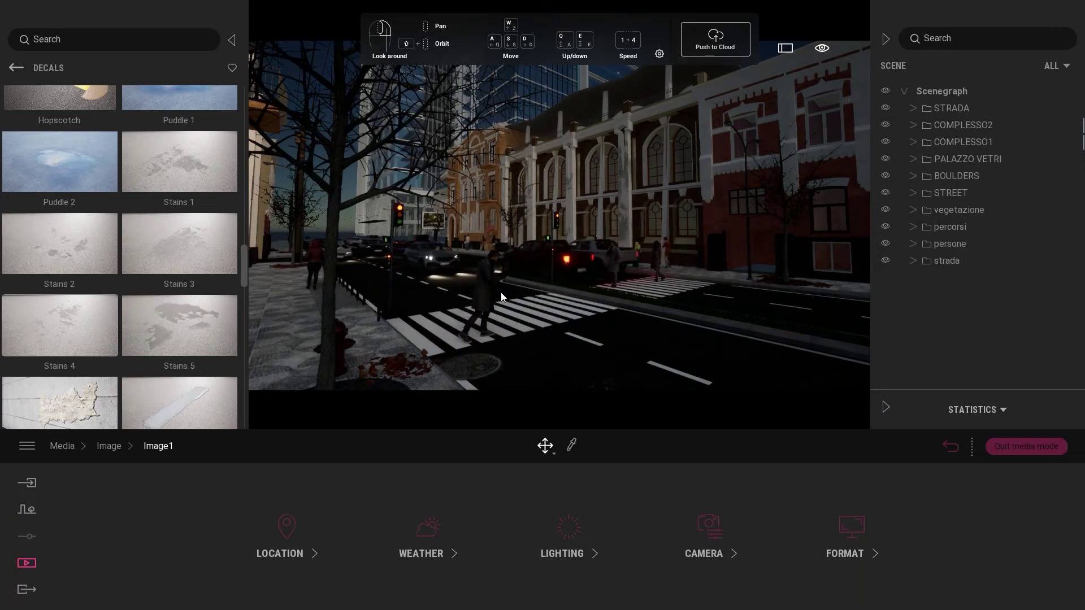
{"action": "left_click", "coordinate": [428, 530]}
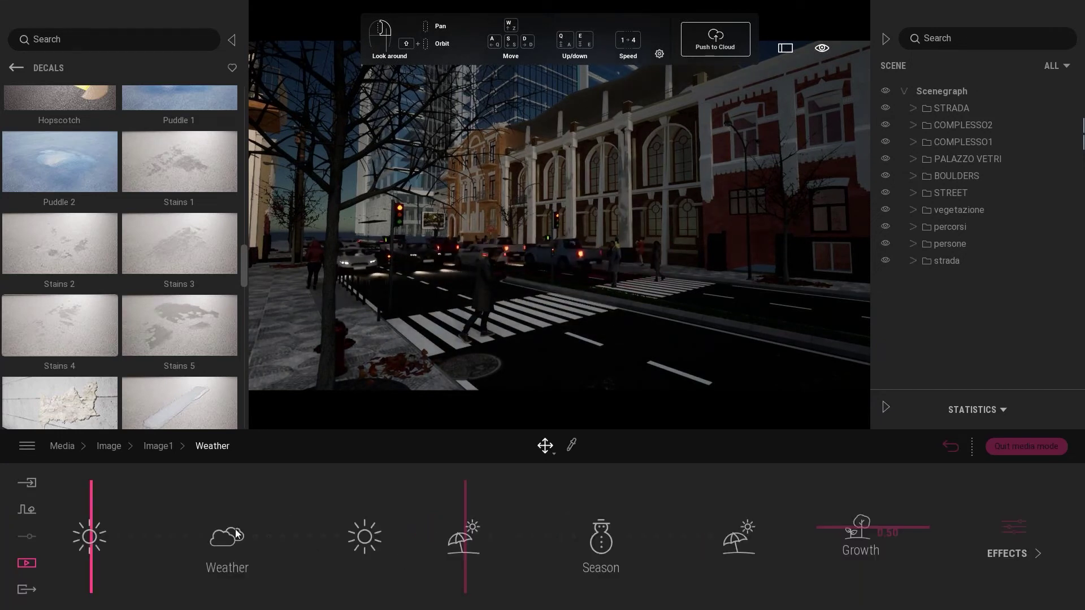
Push Image1's weather slider toward rain and scrub the timeline to check the wet street
{"action": "left_click", "coordinate": [286, 534]}
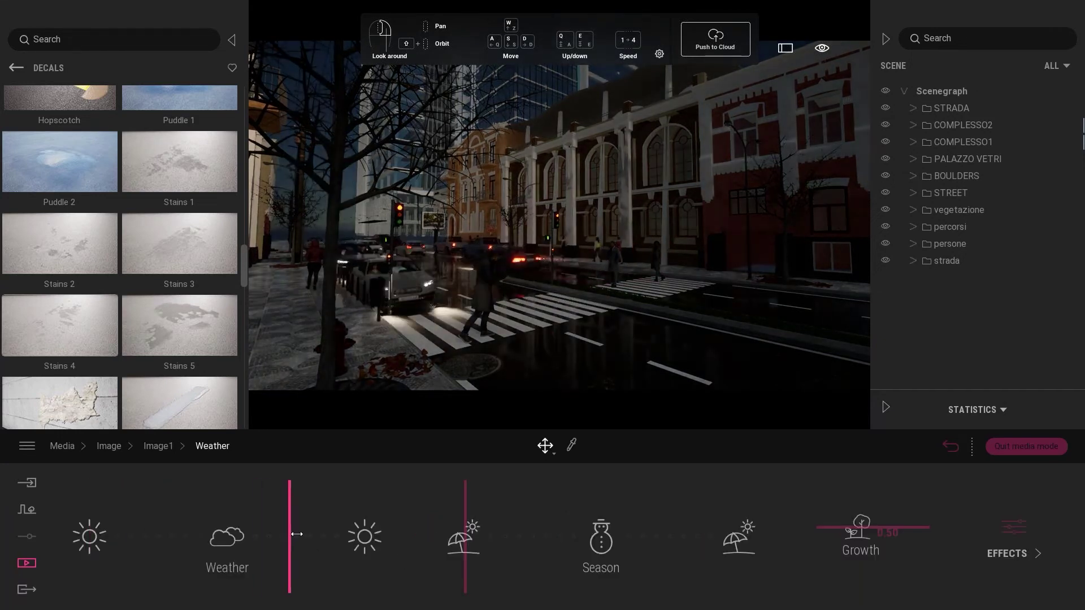
{"action": "mouse_move", "coordinate": [297, 534]}
{"action": "left_mouse_down"}
{"action": "mouse_move", "coordinate": [331, 535]}
{"action": "mouse_move", "coordinate": [321, 534]}
{"action": "left_mouse_up"}
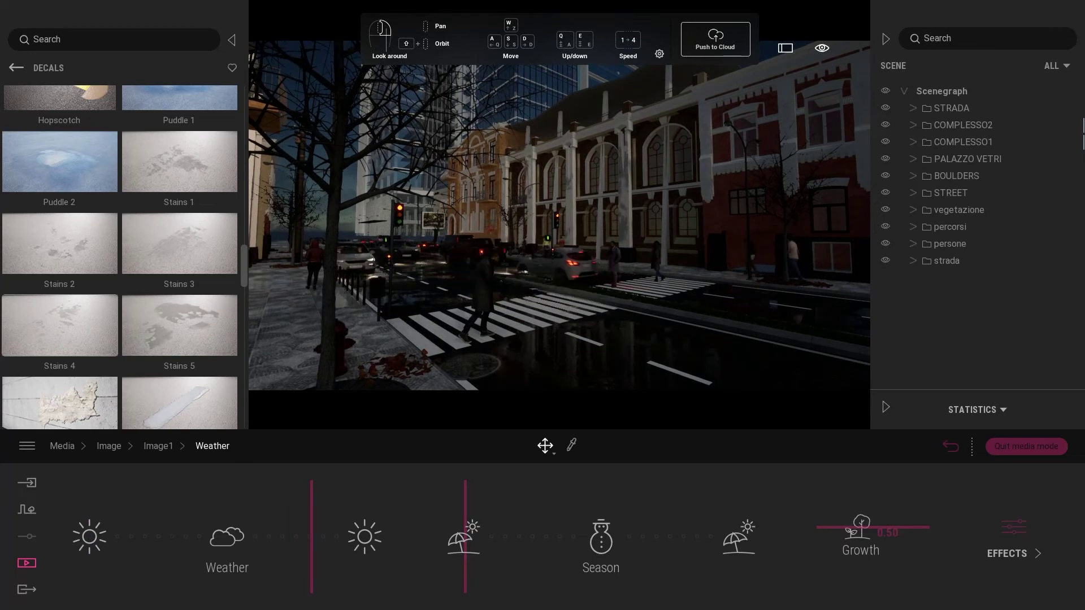
{"action": "scroll", "coordinate": [525, 359], "scroll_direction": "up", "scroll_amount": 3}
{"action": "scroll", "coordinate": [558, 363], "scroll_direction": "up", "scroll_amount": 2}
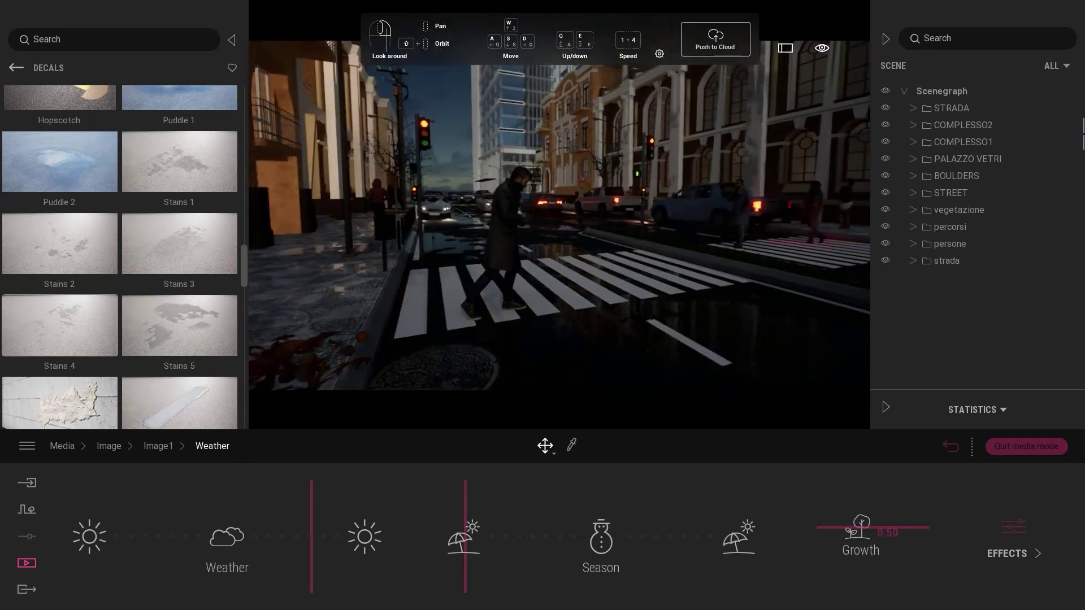
{"action": "left_click_drag", "start_coordinate": [465, 268], "coordinate": [396, 266]}
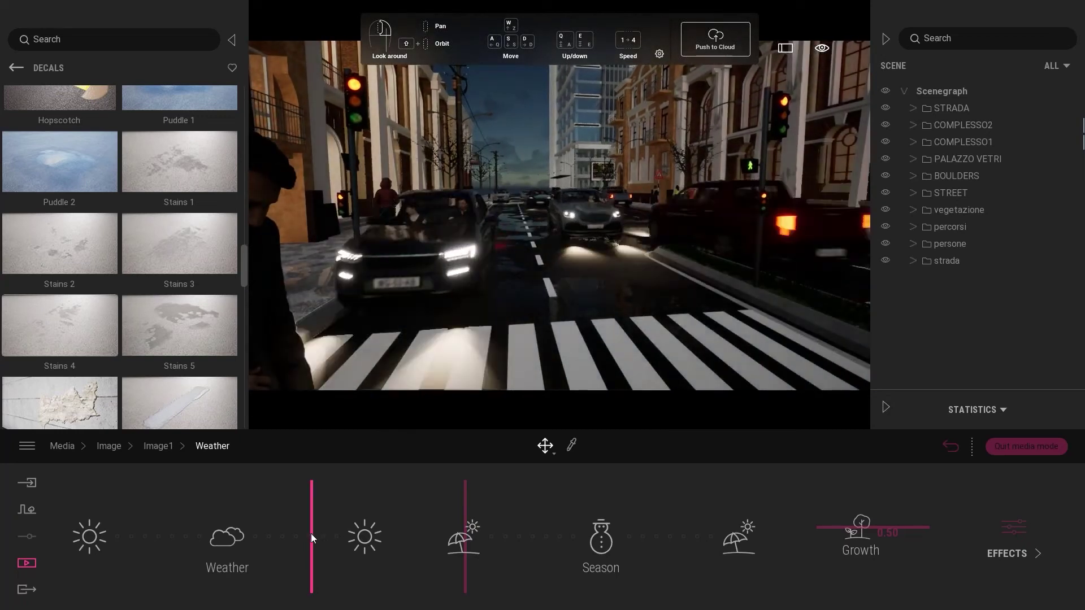
{"action": "mouse_move", "coordinate": [309, 535]}
{"action": "left_mouse_down"}
{"action": "mouse_move", "coordinate": [293, 535]}
{"action": "mouse_move", "coordinate": [309, 534]}
{"action": "left_mouse_up"}
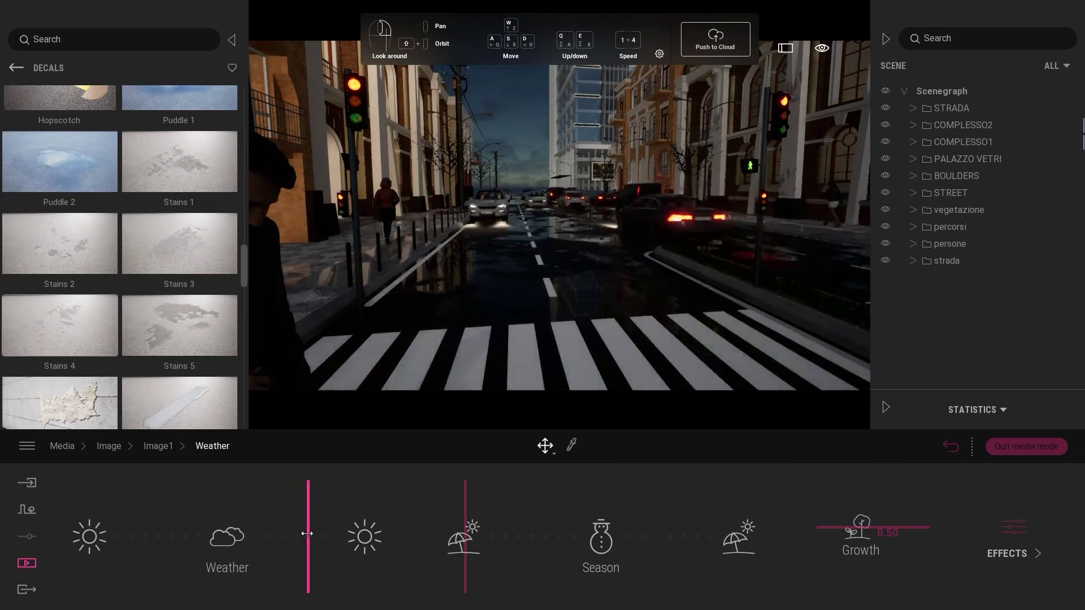
{"action": "mouse_move", "coordinate": [288, 537]}
{"action": "left_mouse_down"}
{"action": "mouse_move", "coordinate": [255, 540]}
{"action": "mouse_move", "coordinate": [312, 542]}
{"action": "left_mouse_up"}
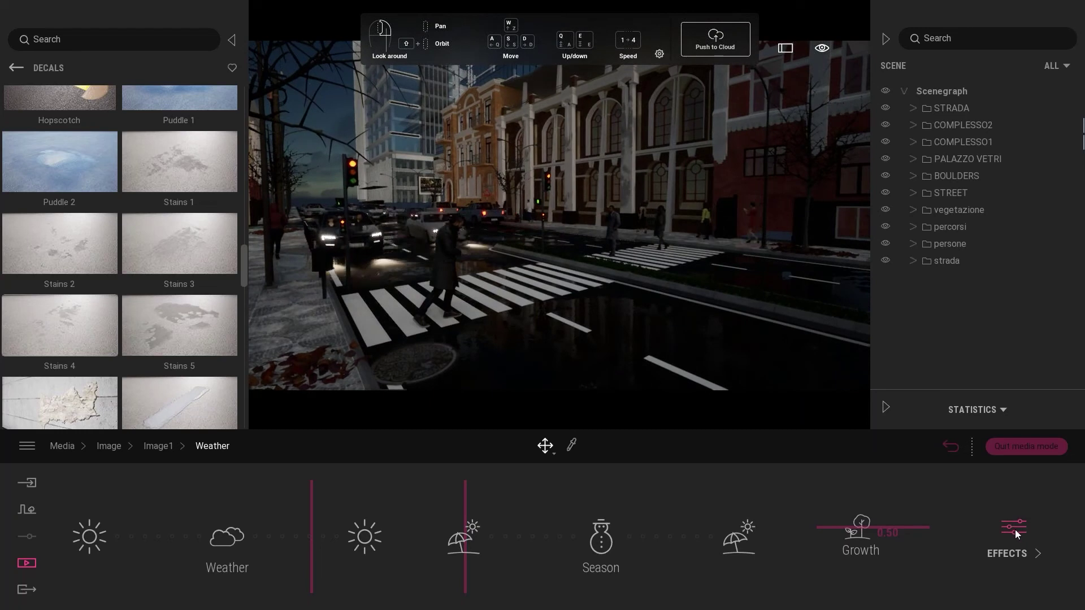
Set Image1's smog effect to about 55%
{"action": "left_click", "coordinate": [1014, 529]}
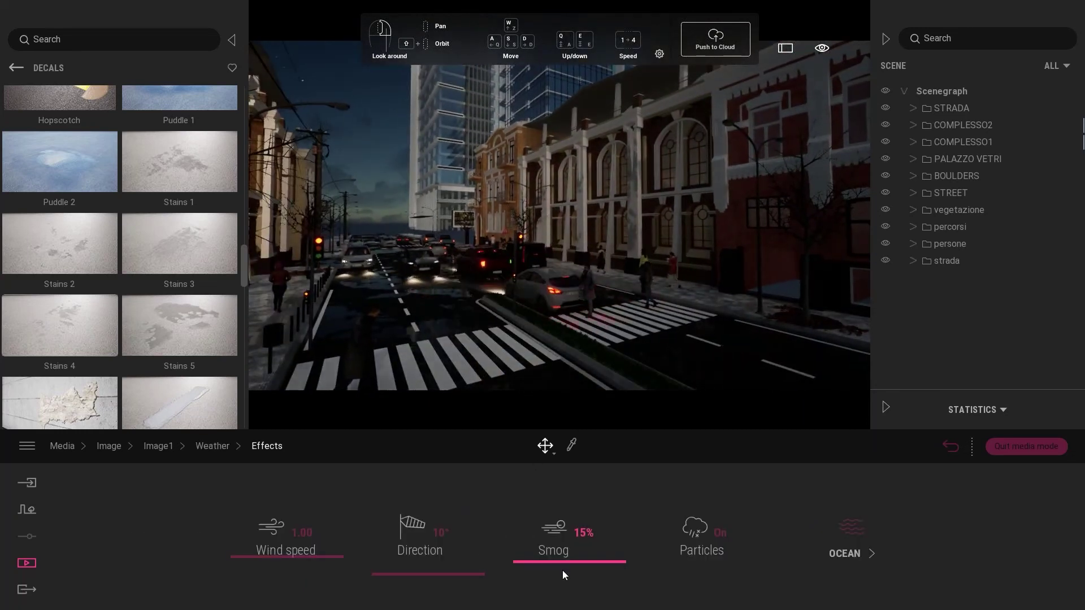
{"action": "left_click_drag", "start_coordinate": [566, 560], "coordinate": [358, 262]}
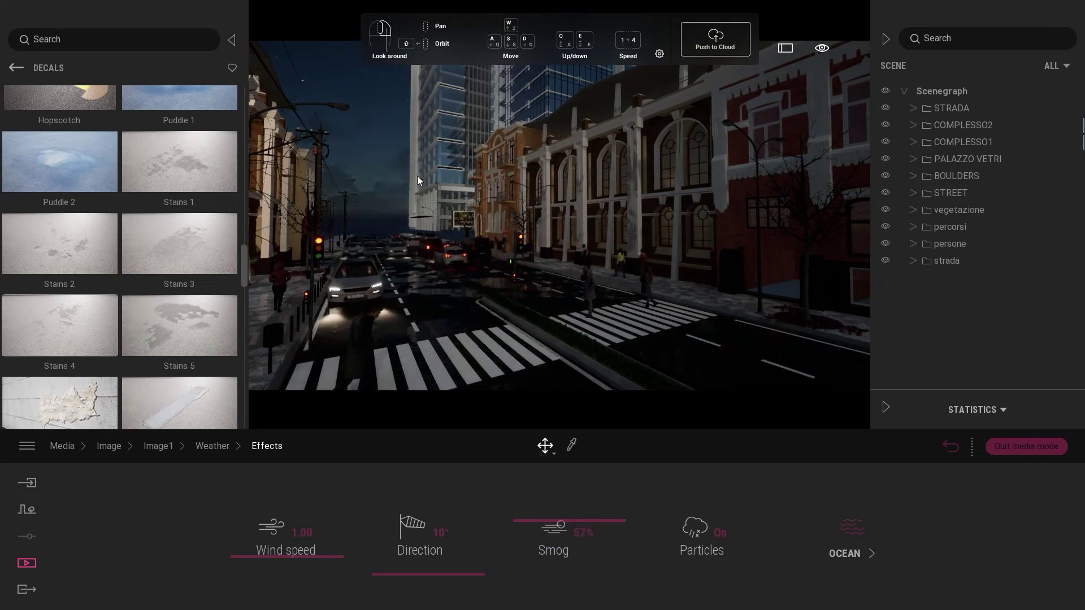
{"action": "left_click_drag", "start_coordinate": [539, 537], "coordinate": [541, 519]}
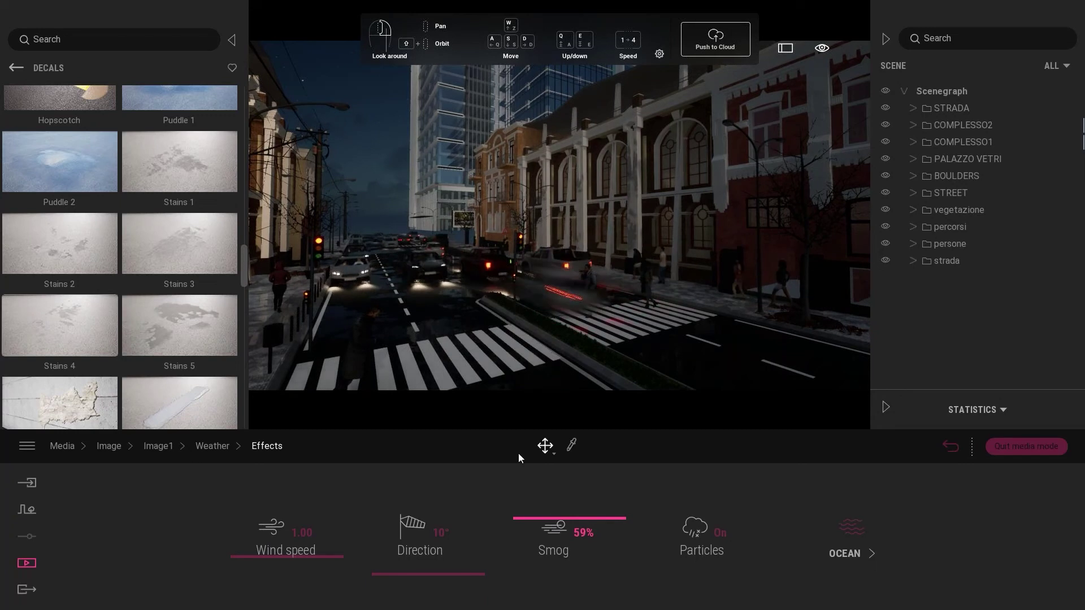
{"action": "mouse_move", "coordinate": [556, 525]}
{"action": "left_mouse_down"}
{"action": "mouse_move", "coordinate": [553, 573]}
{"action": "mouse_move", "coordinate": [551, 522]}
{"action": "left_mouse_up"}
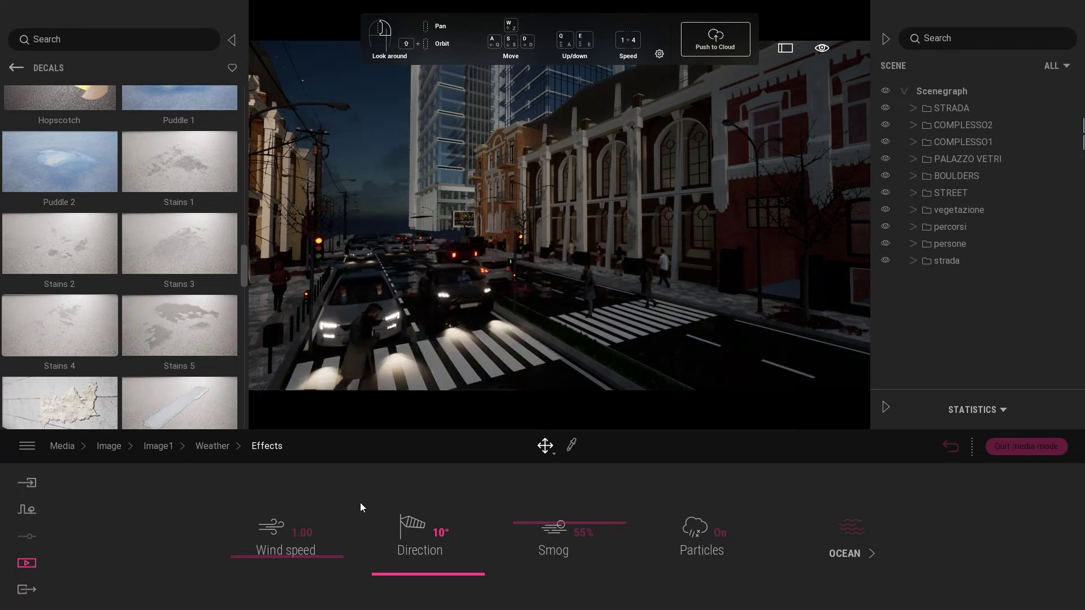
Return to Image1's settings overview and open its Lighting settings
{"action": "left_click", "coordinate": [212, 447]}
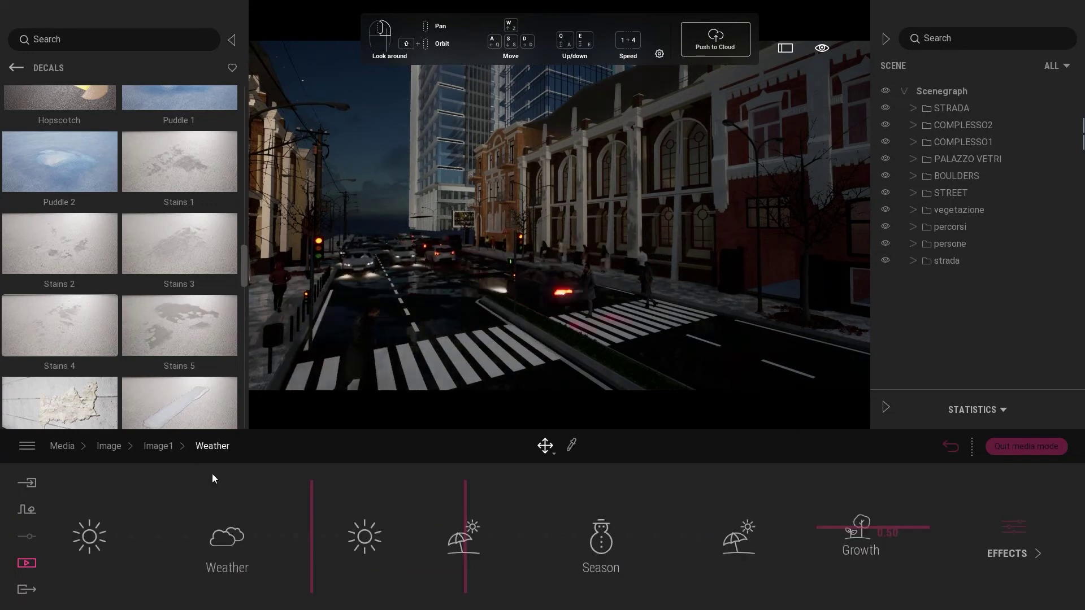
{"action": "left_click", "coordinate": [157, 446]}
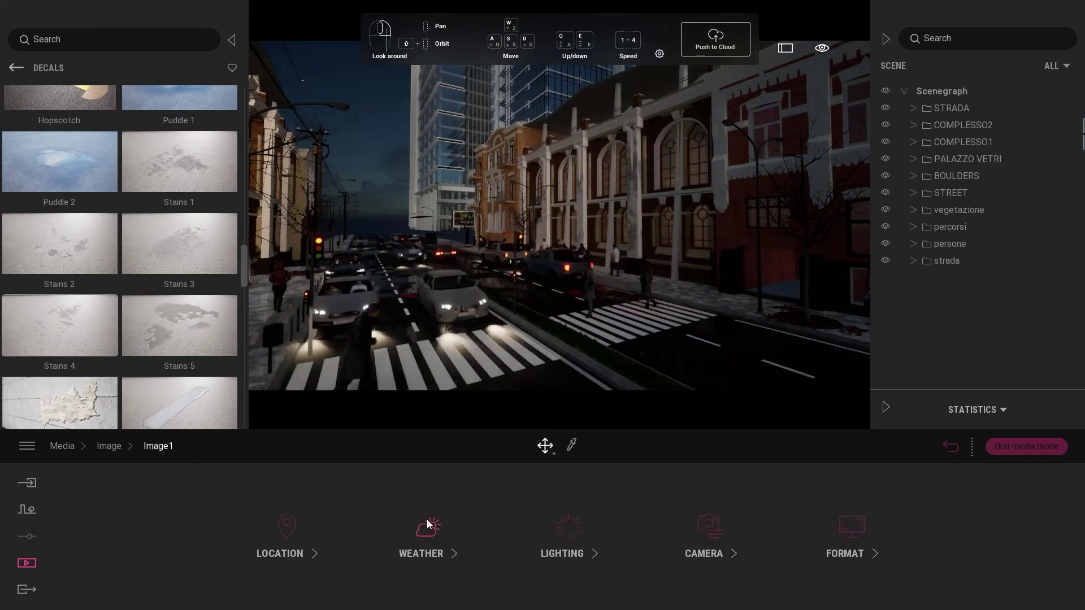
{"action": "left_click", "coordinate": [581, 535]}
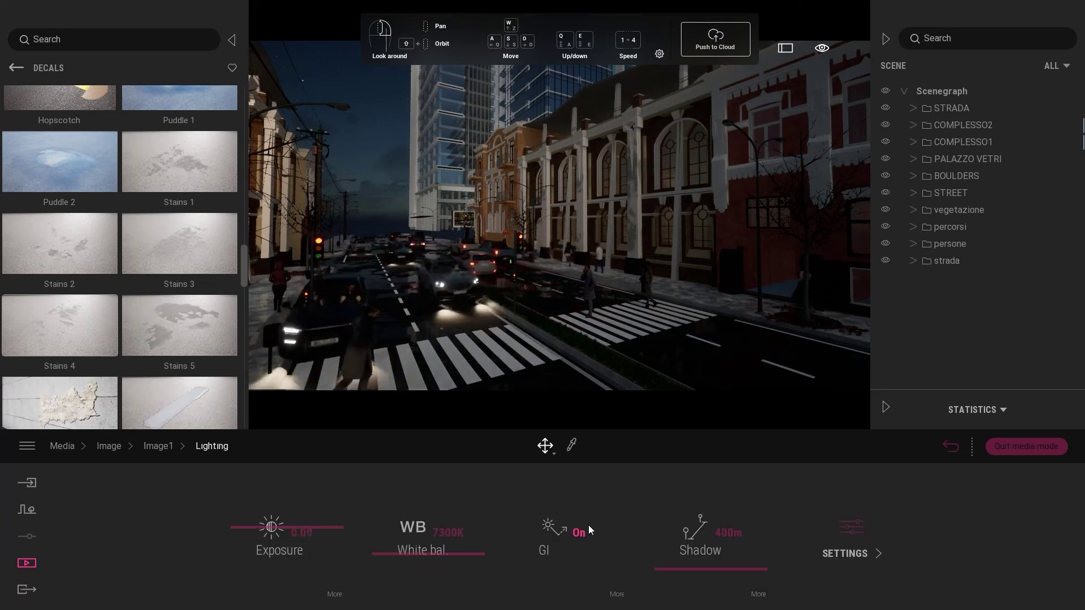
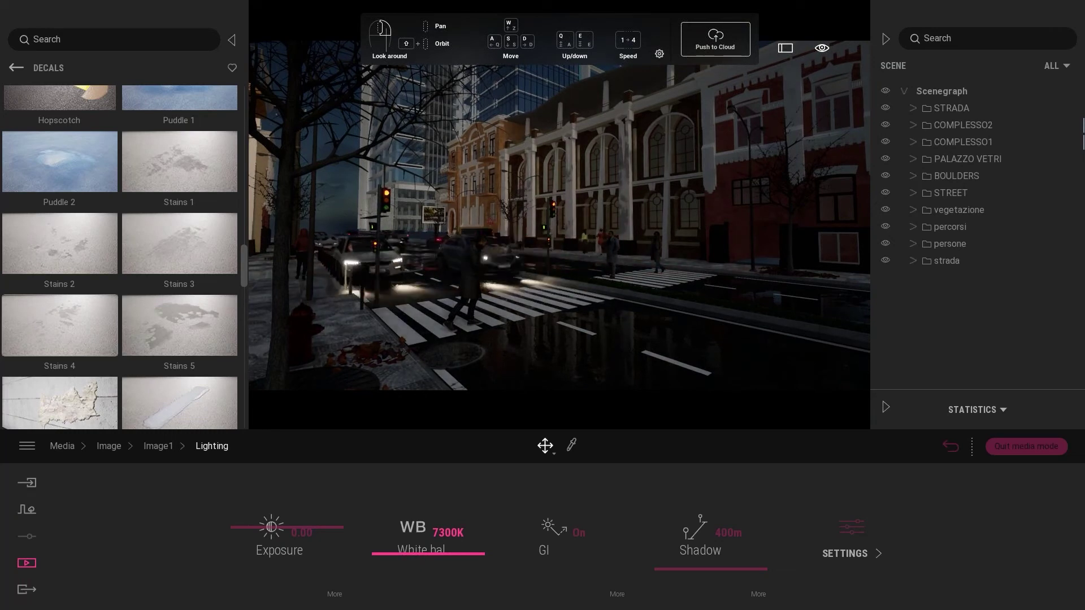
Cool the white balance to about 6193K, cut shadow distance to 152m, and show extra lighting settings
{"action": "left_click_drag", "start_coordinate": [418, 554], "coordinate": [416, 516]}
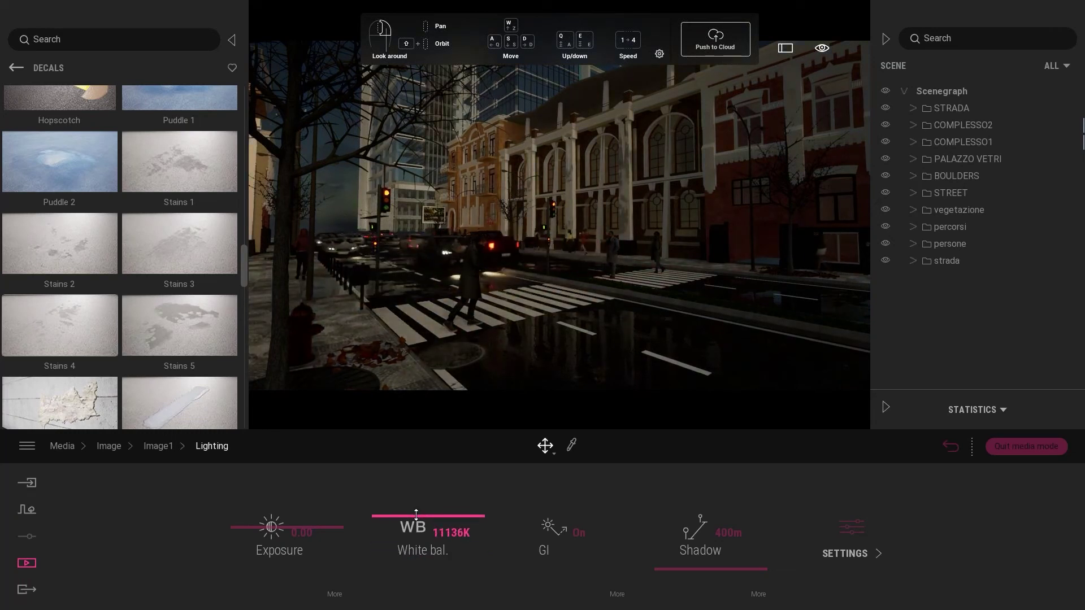
{"action": "mouse_move", "coordinate": [416, 515]}
{"action": "left_mouse_down"}
{"action": "mouse_move", "coordinate": [413, 532]}
{"action": "mouse_move", "coordinate": [416, 467]}
{"action": "left_mouse_up"}
{"action": "left_click_drag", "start_coordinate": [427, 587], "coordinate": [427, 606]}
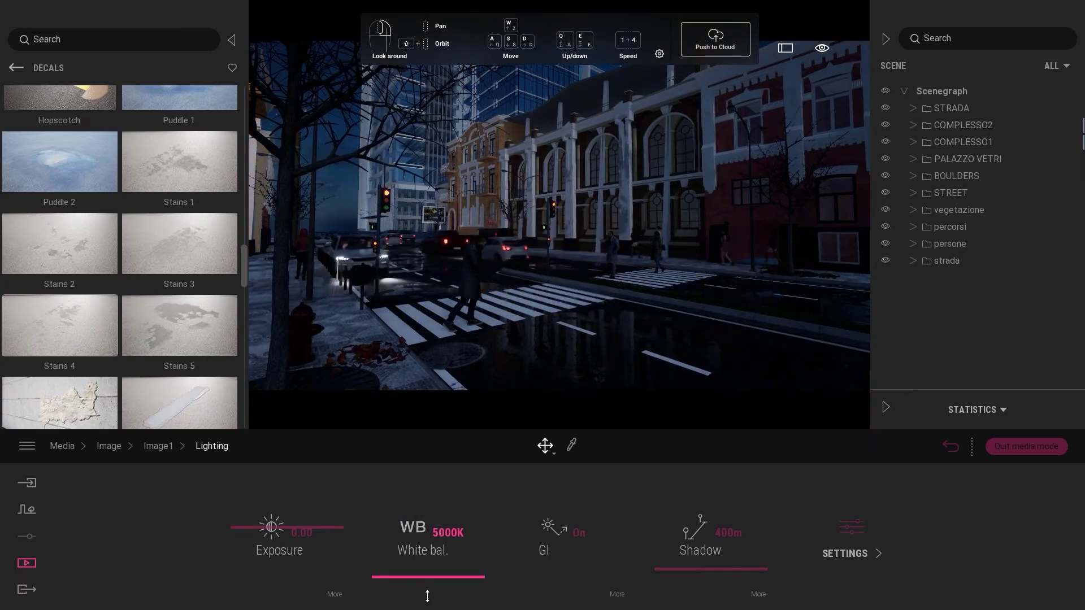
{"action": "left_click_drag", "start_coordinate": [428, 582], "coordinate": [429, 564]}
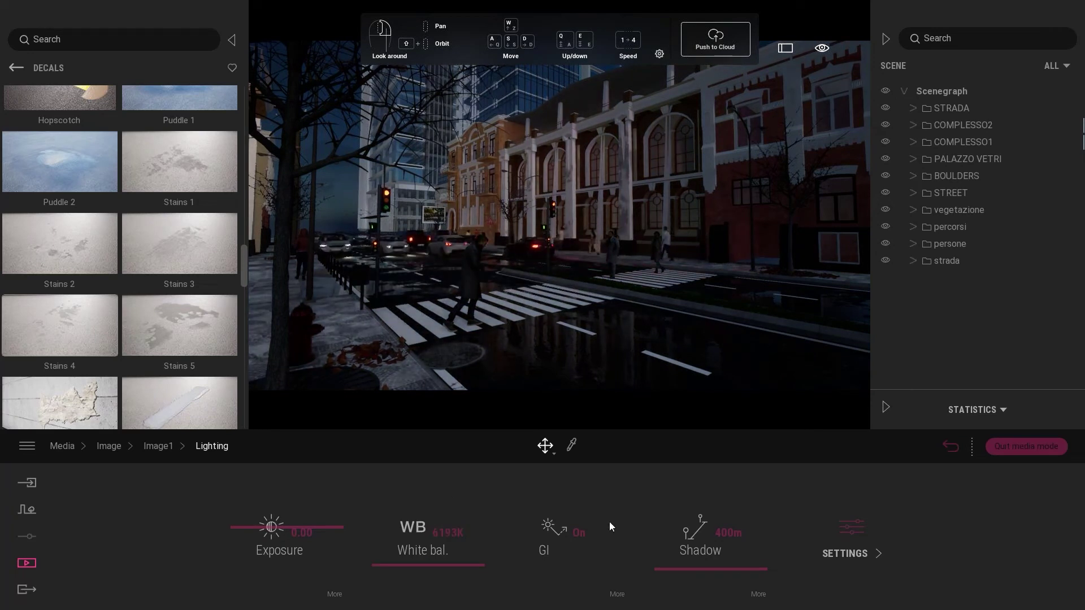
{"action": "left_click_drag", "start_coordinate": [690, 570], "coordinate": [691, 573]}
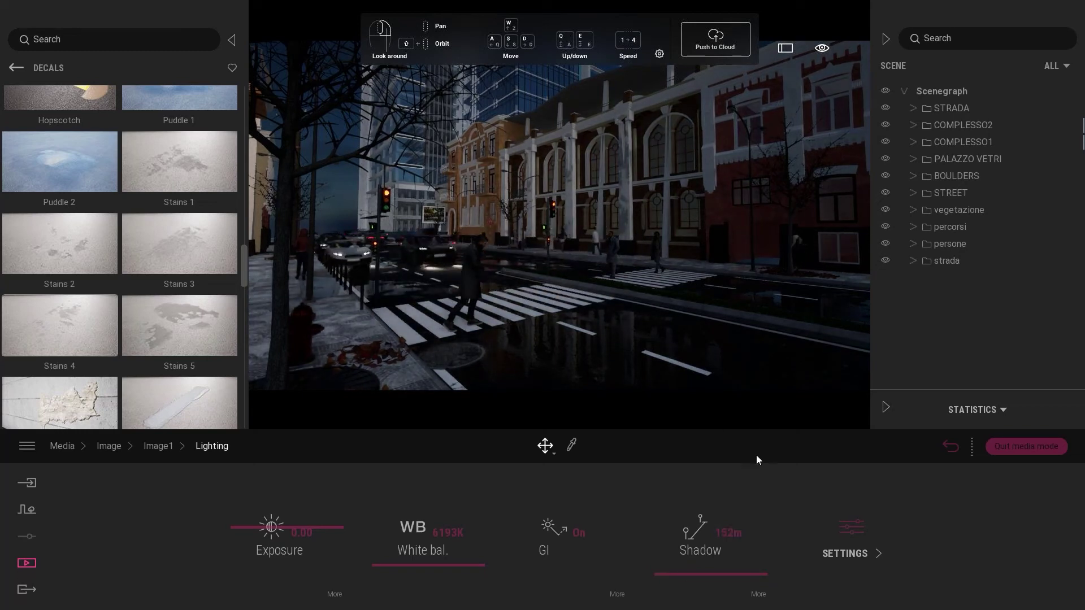
{"action": "left_click", "coordinate": [850, 536]}
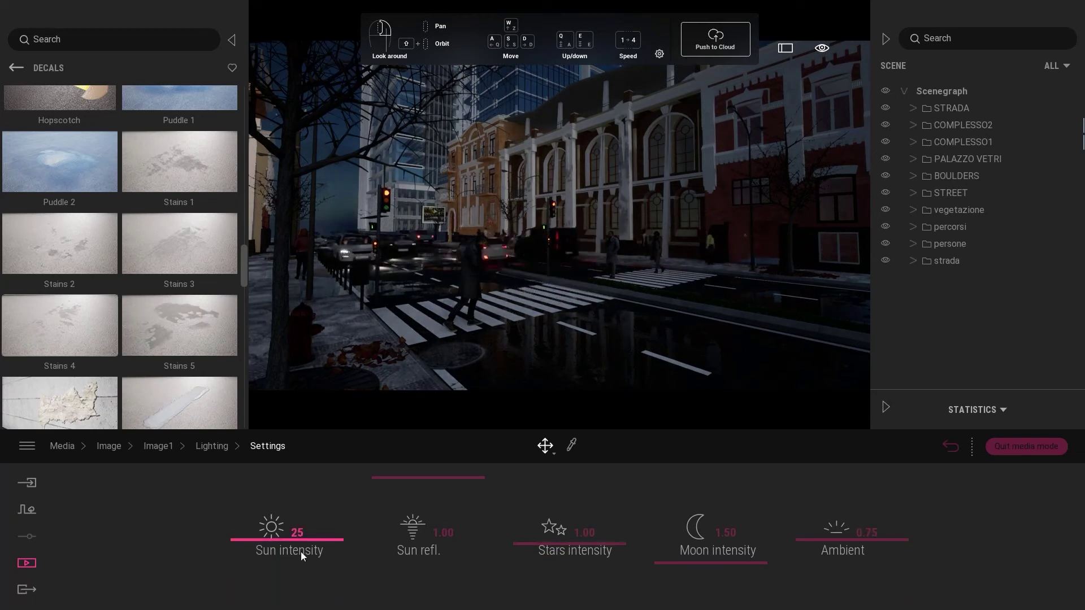
Raise sun intensity to 29 and ambient light to 1.00, leaving moon intensity unchanged
{"action": "left_click_drag", "start_coordinate": [277, 536], "coordinate": [279, 547]}
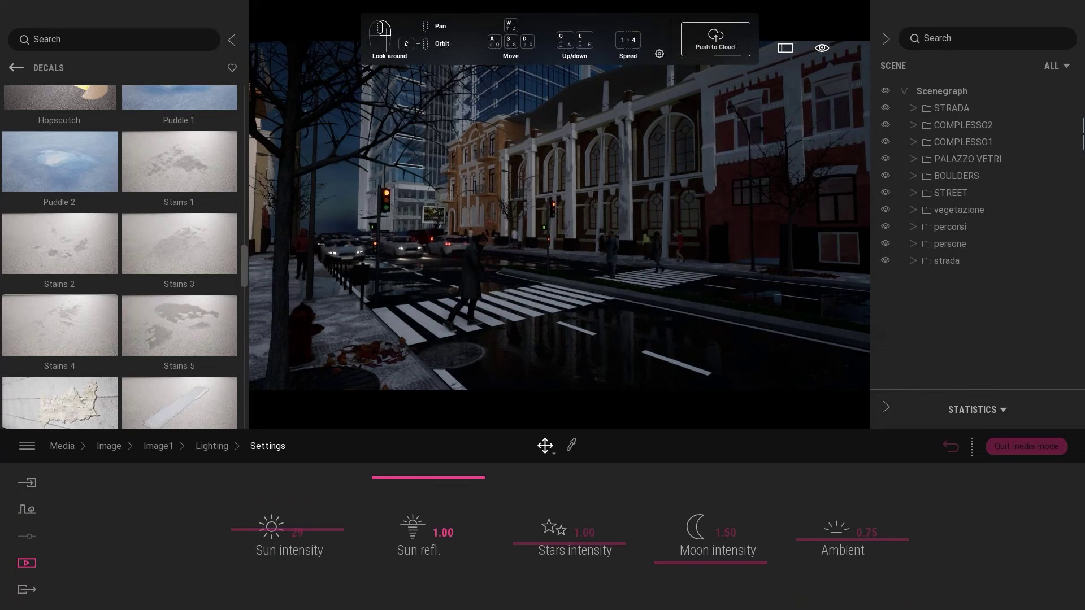
{"action": "left_click_drag", "start_coordinate": [711, 558], "coordinate": [705, 510]}
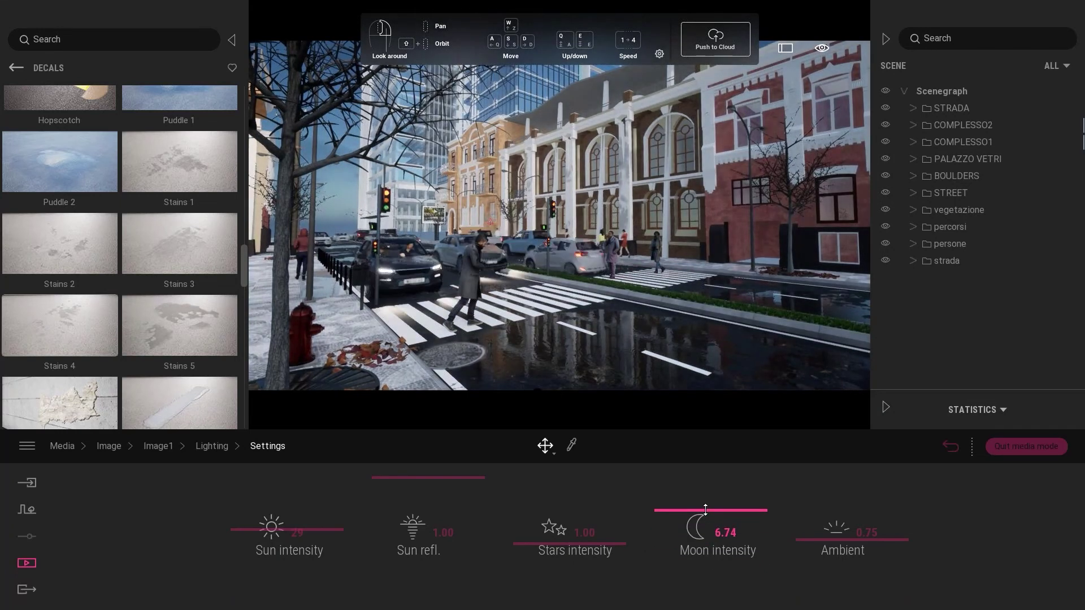
{"action": "left_click_drag", "start_coordinate": [705, 516], "coordinate": [707, 564]}
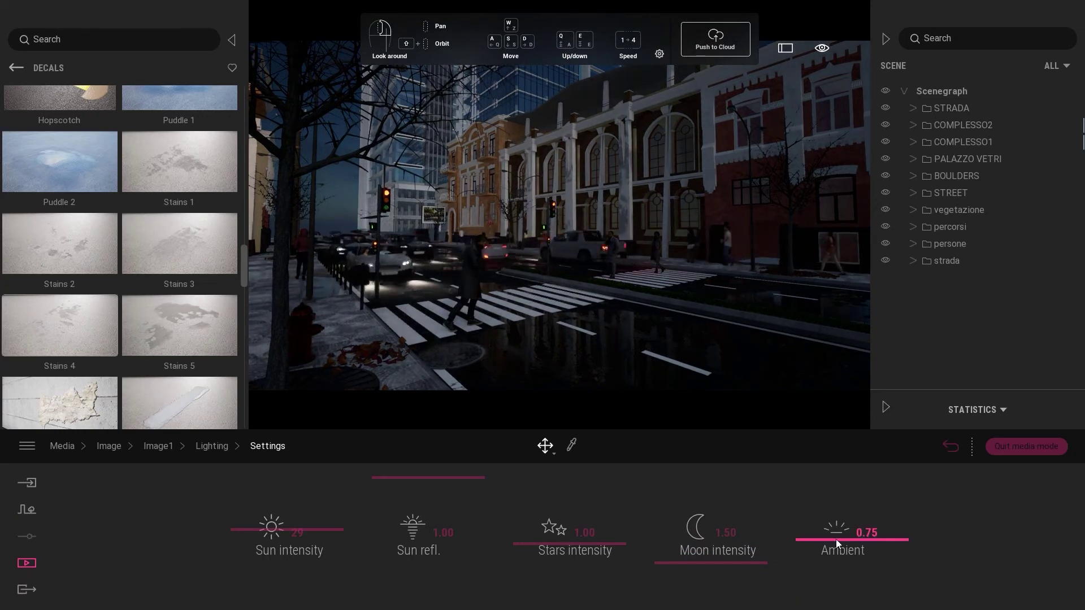
{"action": "mouse_move", "coordinate": [837, 547]}
{"action": "left_mouse_down"}
{"action": "mouse_move", "coordinate": [834, 511]}
{"action": "mouse_move", "coordinate": [832, 528]}
{"action": "left_mouse_up"}
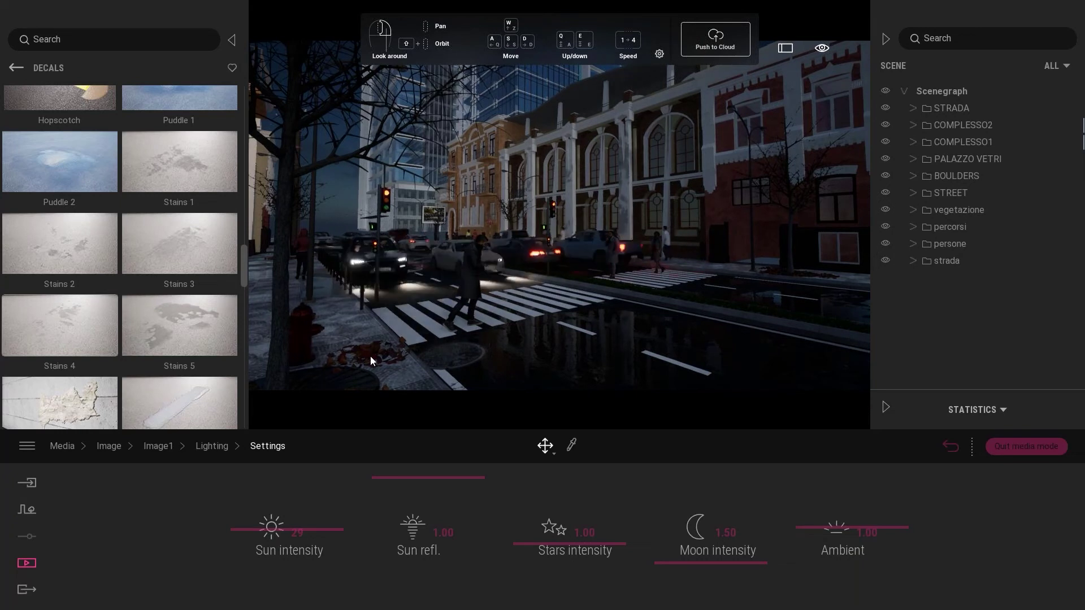
{"action": "left_click", "coordinate": [209, 450]}
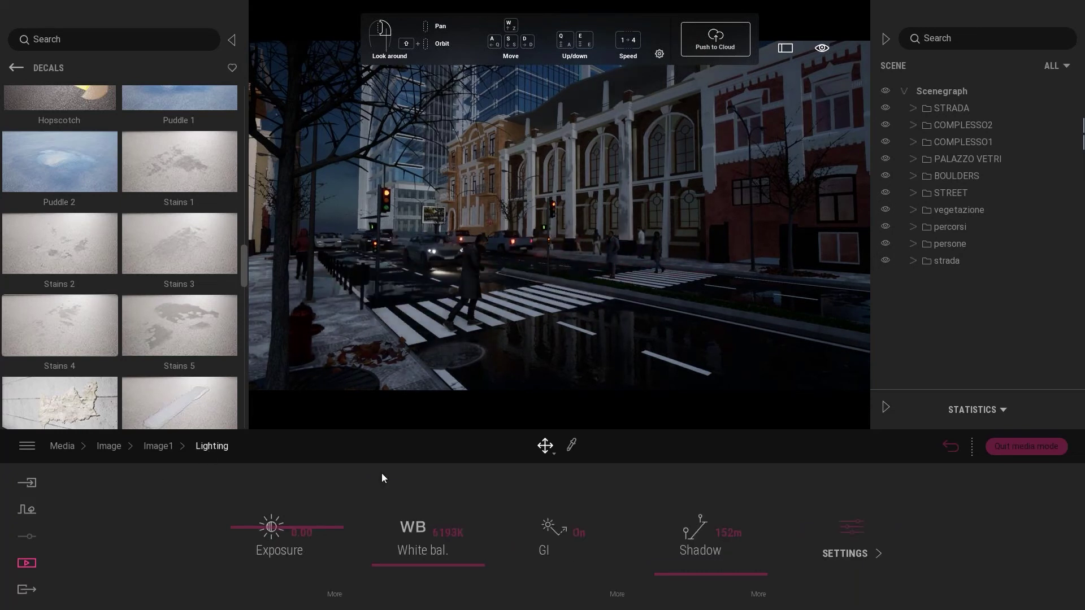
Move Image1's view toward the crosswalk and set camera vignetting to about 47%
{"action": "left_click", "coordinate": [155, 449]}
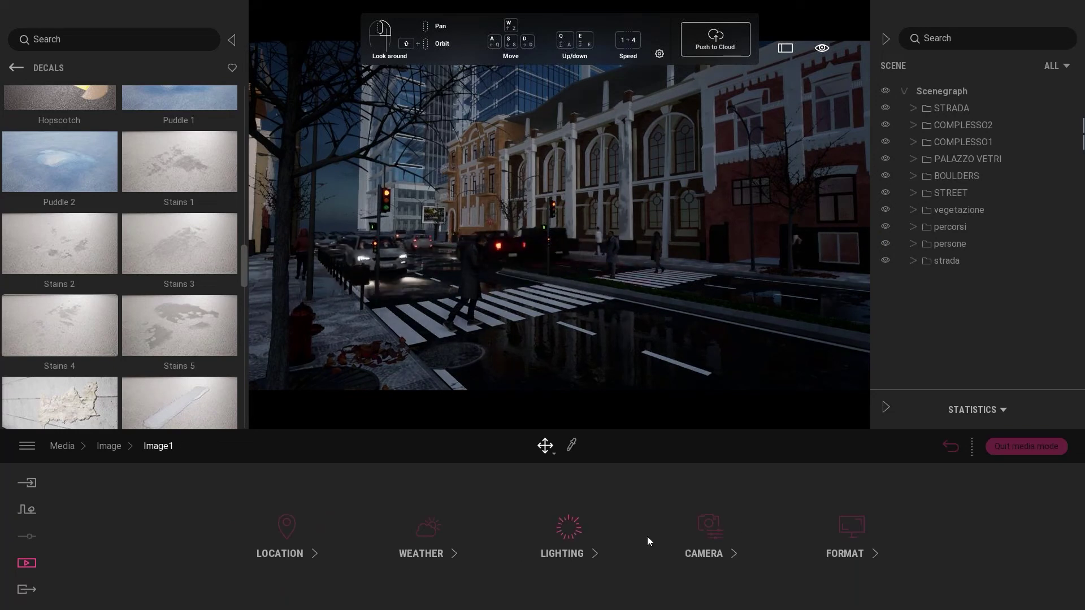
{"action": "left_click", "coordinate": [704, 533]}
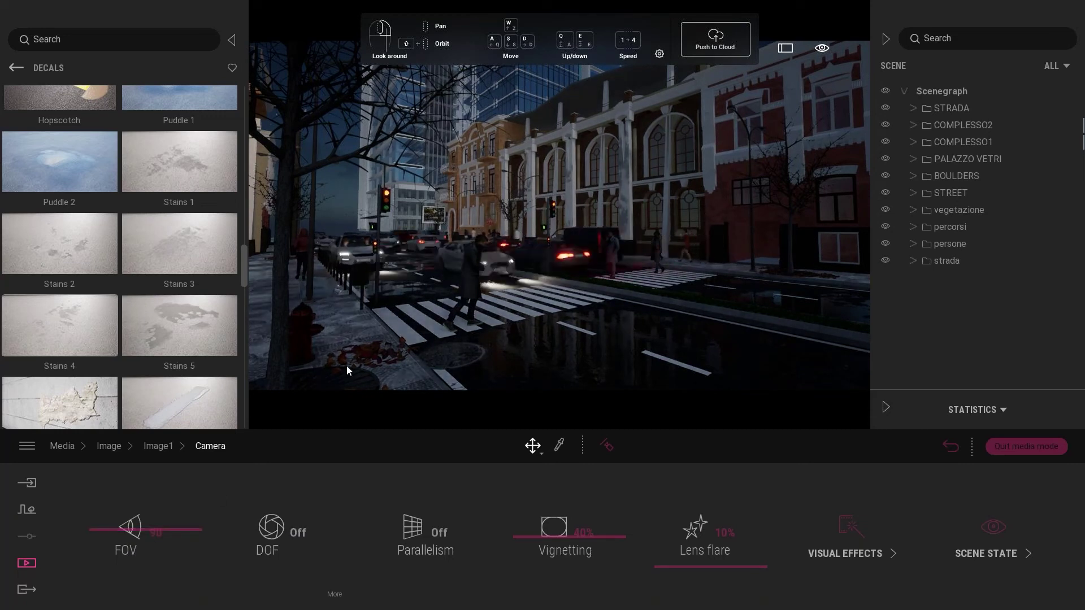
{"action": "key", "text": "w"}
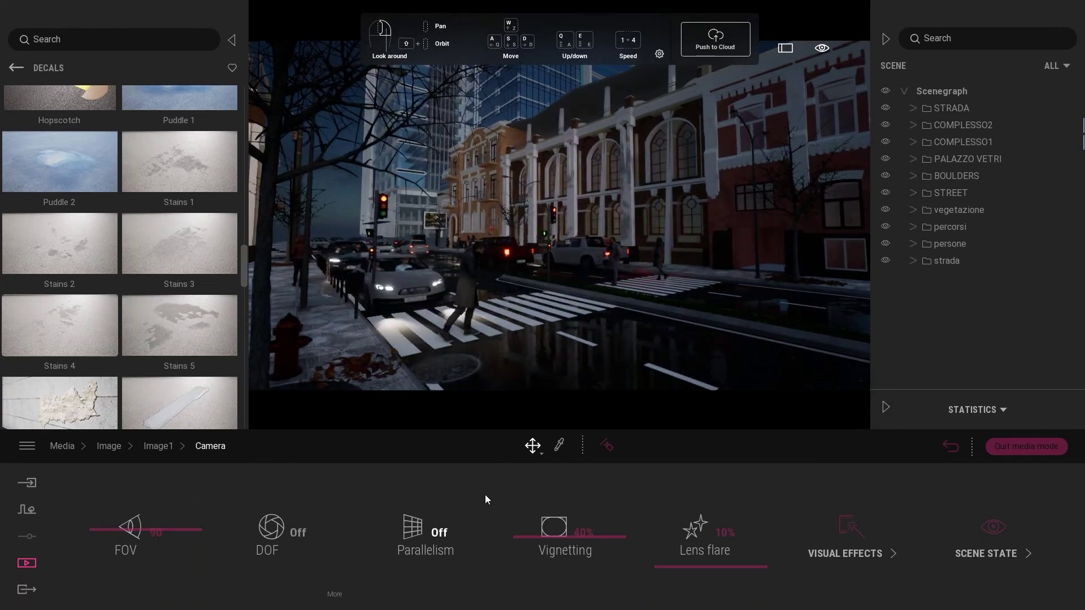
{"action": "left_click_drag", "start_coordinate": [552, 538], "coordinate": [556, 498]}
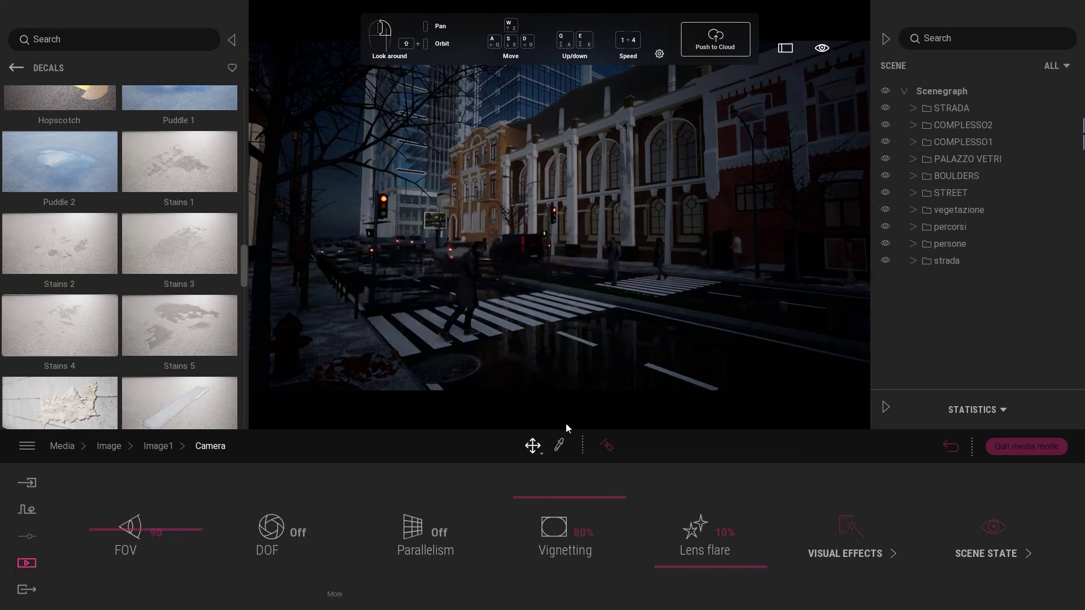
{"action": "left_click_drag", "start_coordinate": [543, 496], "coordinate": [546, 528]}
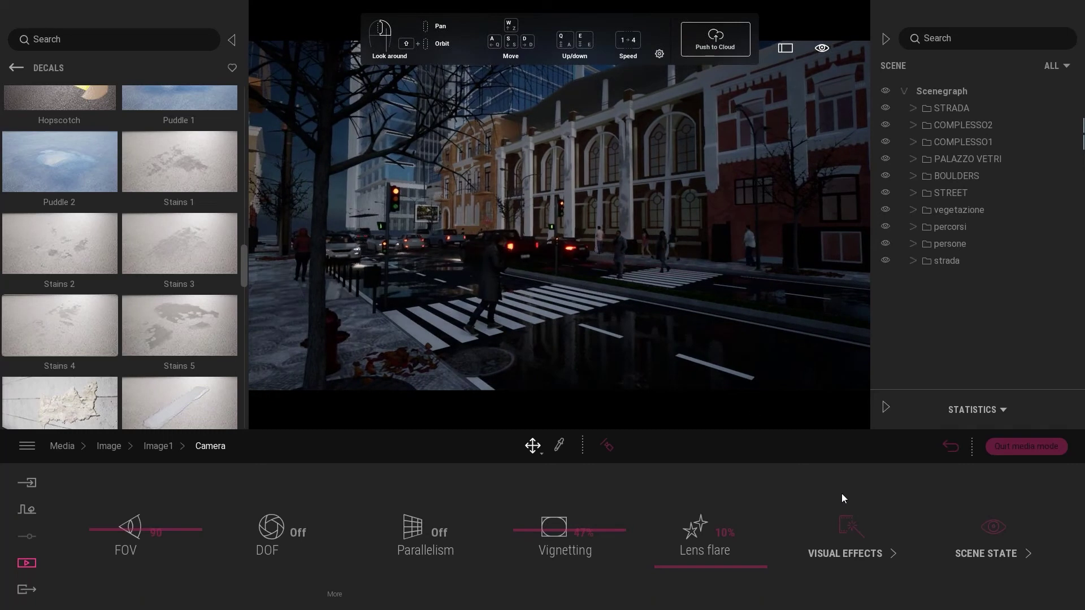
Give Image1's color gradient effect 38% contrast and 43% saturation
{"action": "left_click", "coordinate": [854, 537]}
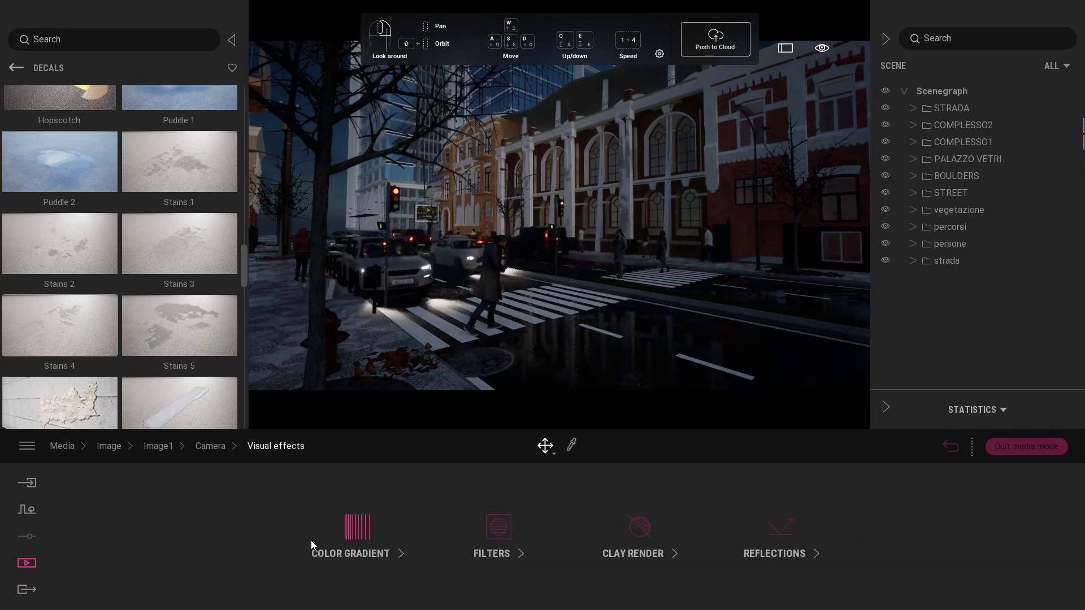
{"action": "left_click", "coordinate": [355, 531]}
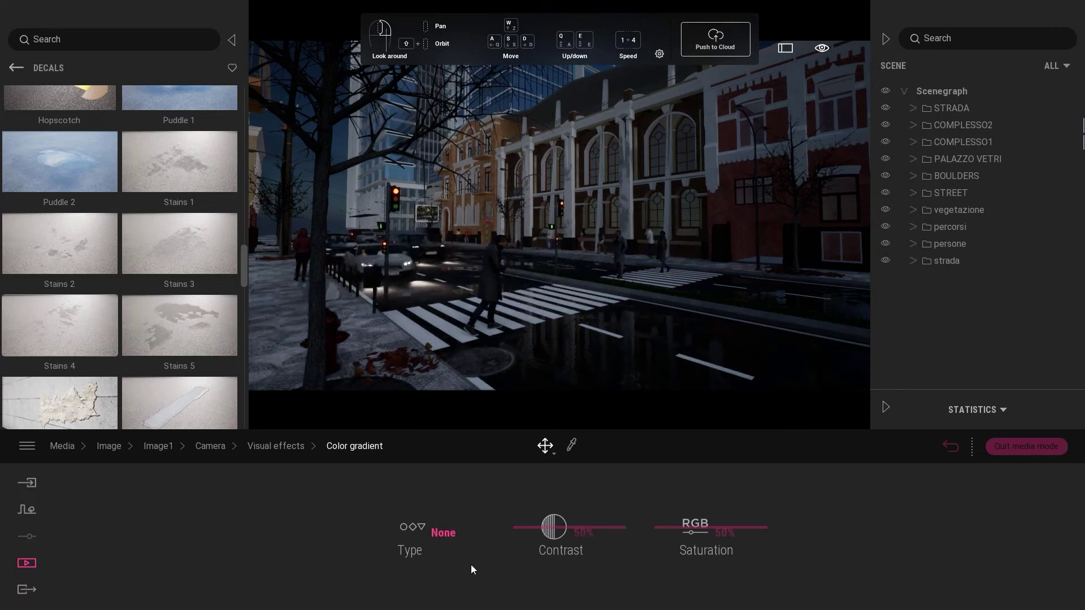
{"action": "left_click_drag", "start_coordinate": [551, 533], "coordinate": [551, 543]}
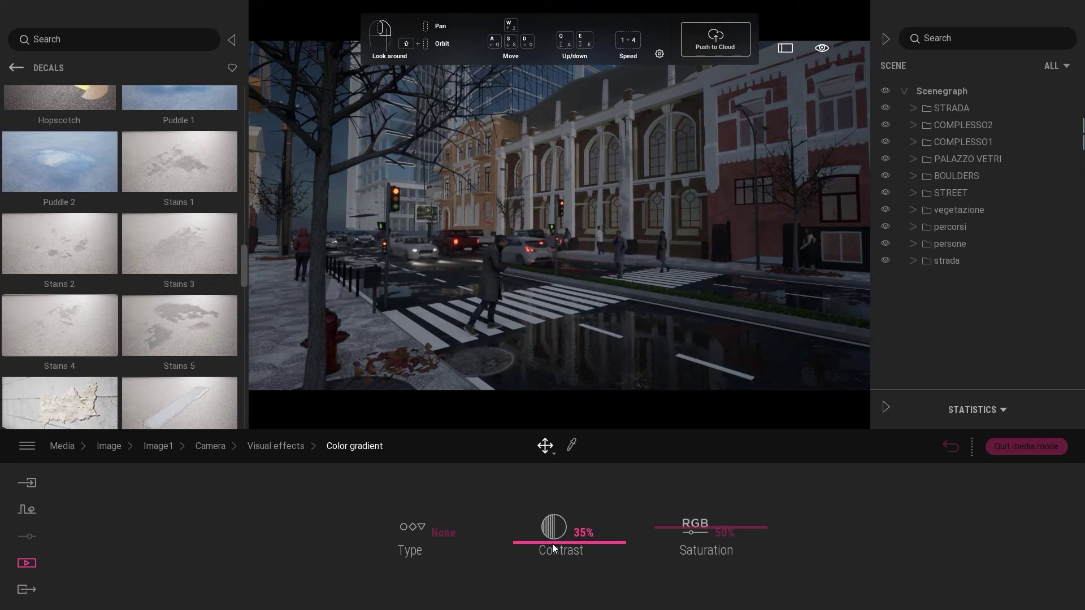
{"action": "left_click_drag", "start_coordinate": [551, 543], "coordinate": [553, 541]}
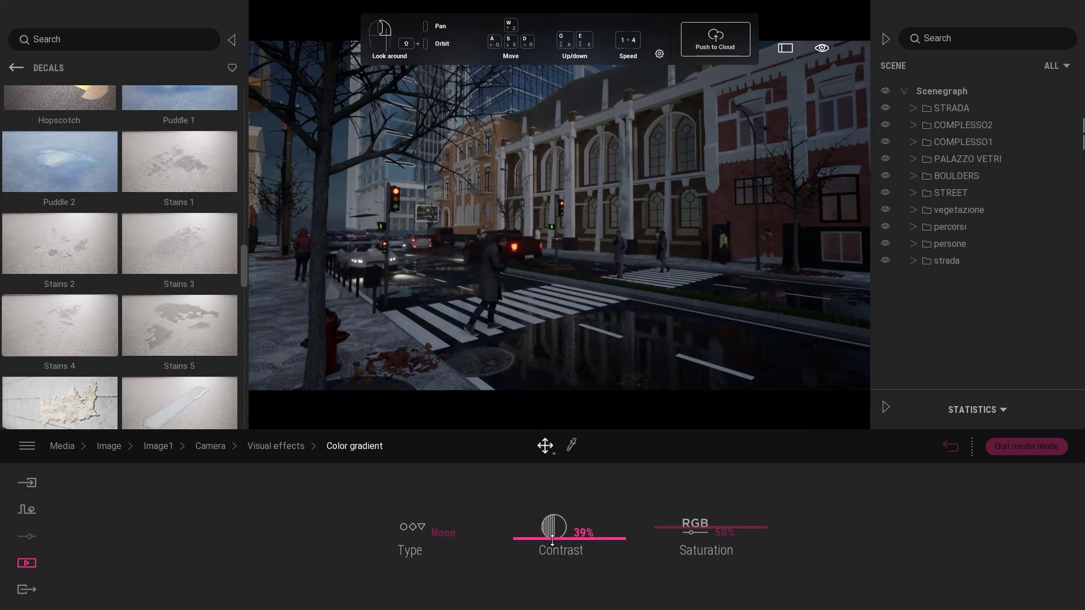
{"action": "left_click_drag", "start_coordinate": [552, 541], "coordinate": [553, 524]}
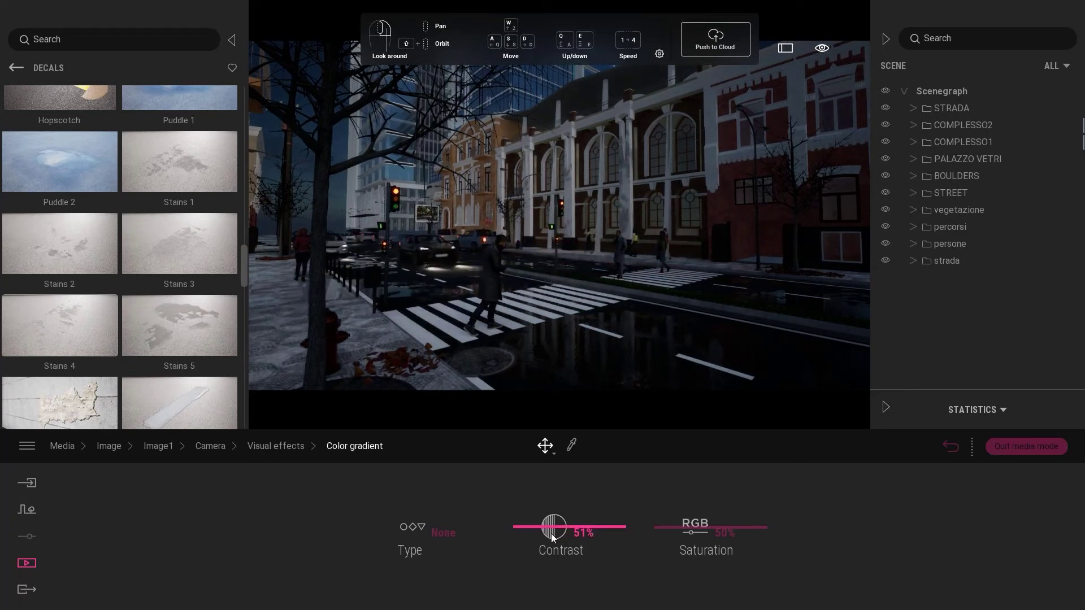
{"action": "left_click_drag", "start_coordinate": [551, 534], "coordinate": [552, 539]}
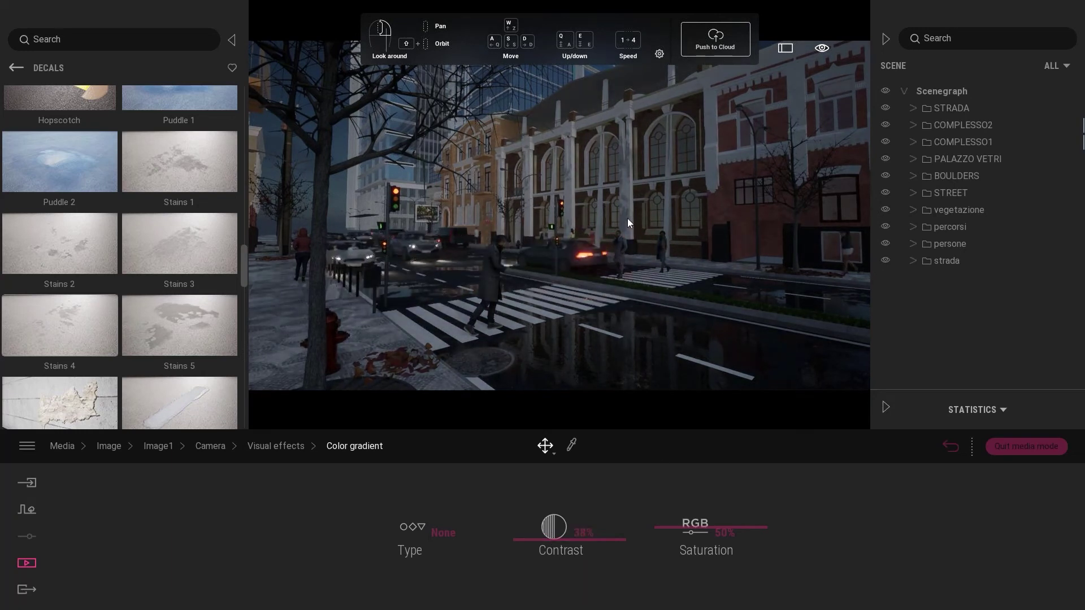
{"action": "mouse_move", "coordinate": [688, 527]}
{"action": "left_mouse_down"}
{"action": "mouse_move", "coordinate": [691, 578]}
{"action": "mouse_move", "coordinate": [695, 443]}
{"action": "left_mouse_up"}
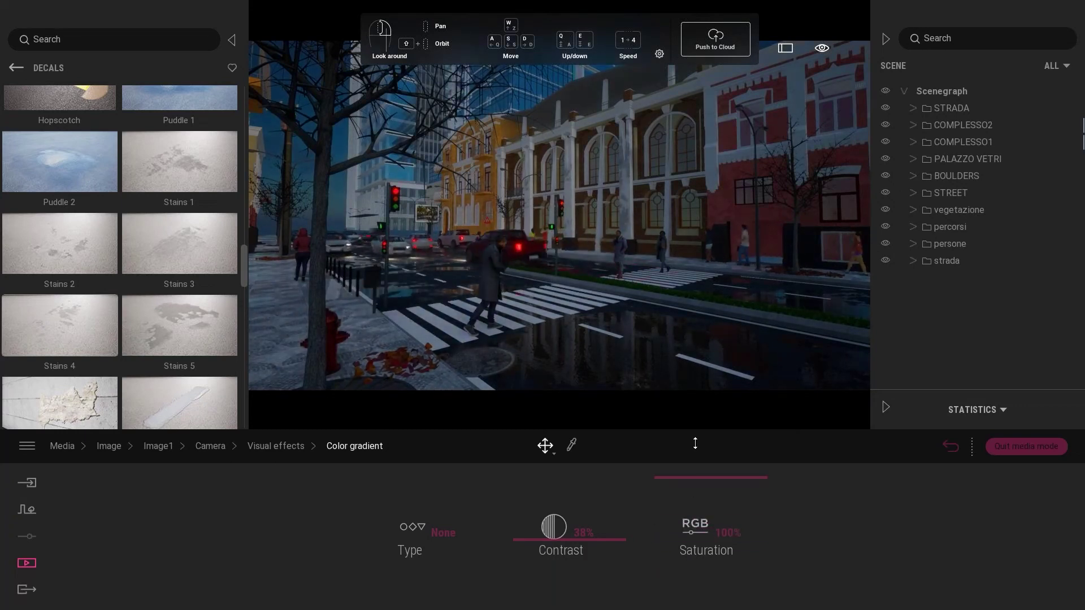
{"action": "left_click_drag", "start_coordinate": [703, 530], "coordinate": [702, 534]}
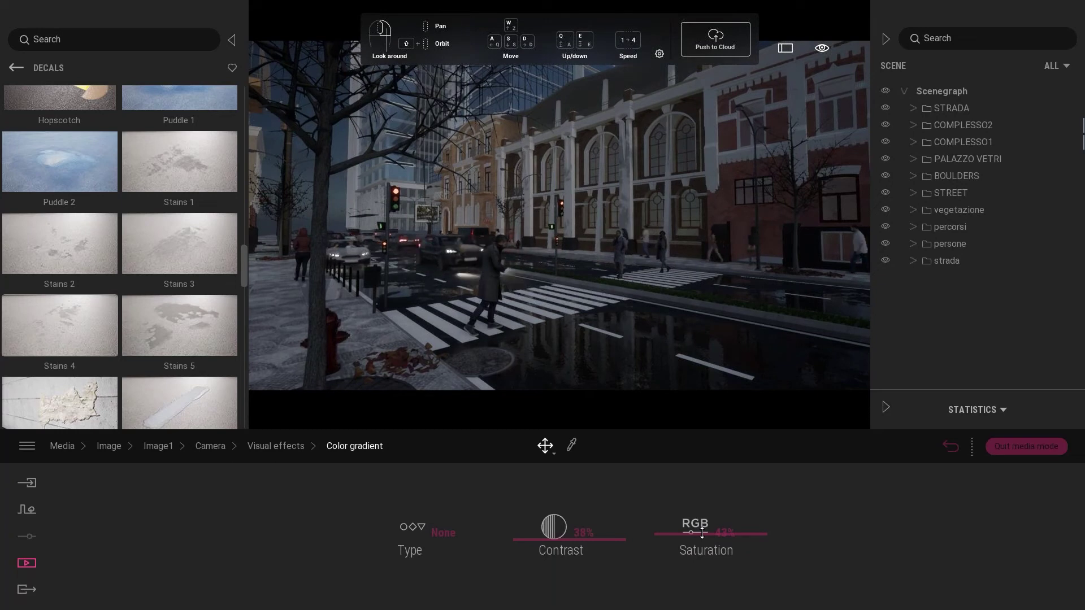
Browse the color gradient presets and try the Blue Tint type
{"action": "left_click", "coordinate": [431, 538]}
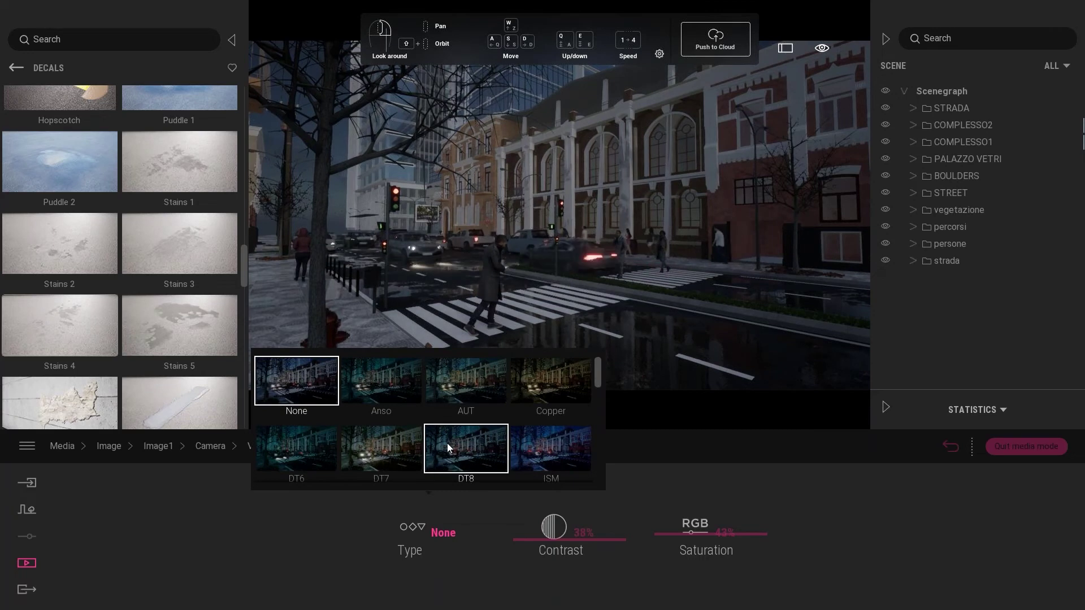
{"action": "scroll", "coordinate": [430, 412], "scroll_direction": "down", "scroll_amount": 1}
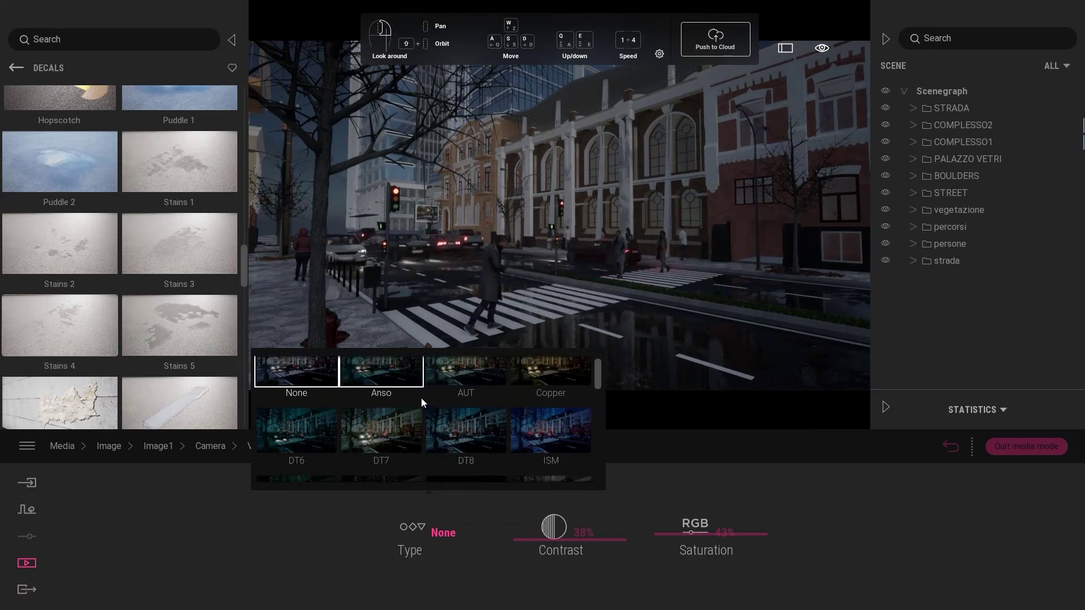
{"action": "scroll", "coordinate": [421, 398], "scroll_direction": "down", "scroll_amount": 2}
{"action": "scroll", "coordinate": [422, 398], "scroll_direction": "down", "scroll_amount": 3}
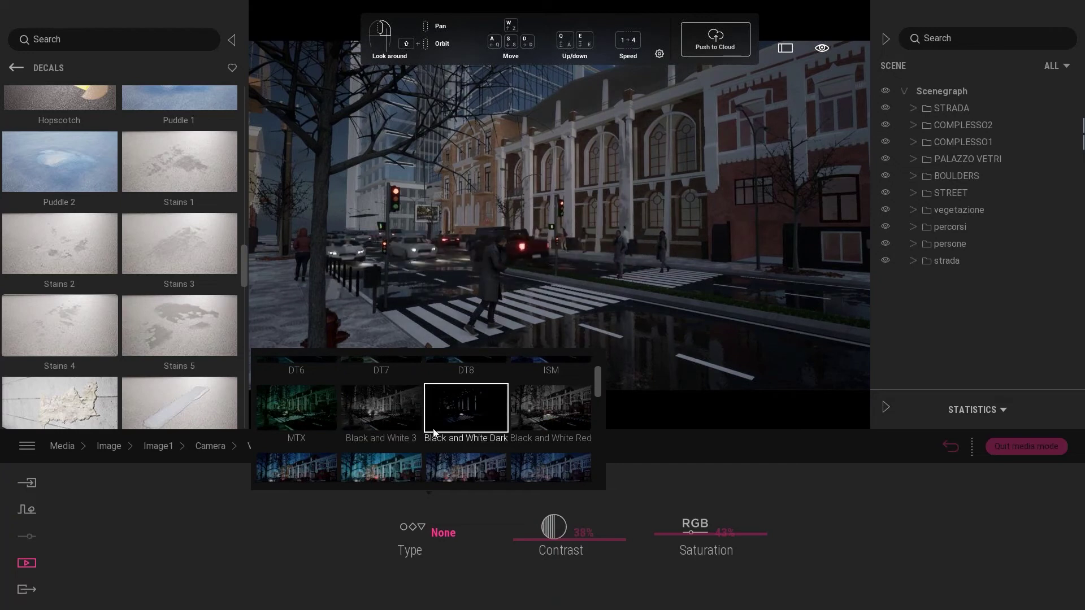
{"action": "scroll", "coordinate": [433, 458], "scroll_direction": "up", "scroll_amount": 2}
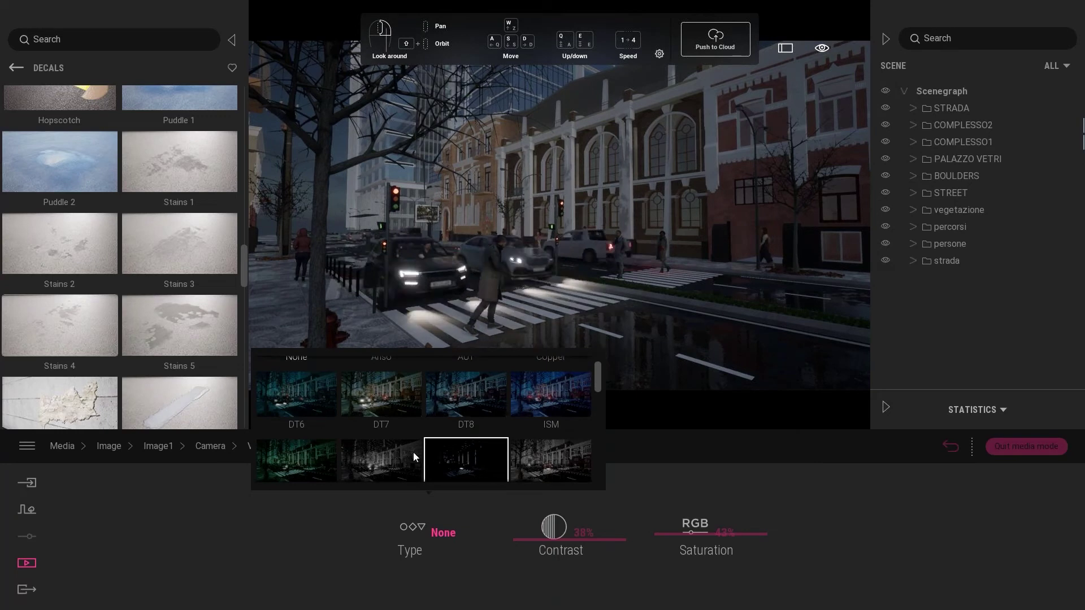
{"action": "scroll", "coordinate": [402, 445], "scroll_direction": "down", "scroll_amount": 3}
{"action": "scroll", "coordinate": [401, 440], "scroll_direction": "down", "scroll_amount": 3}
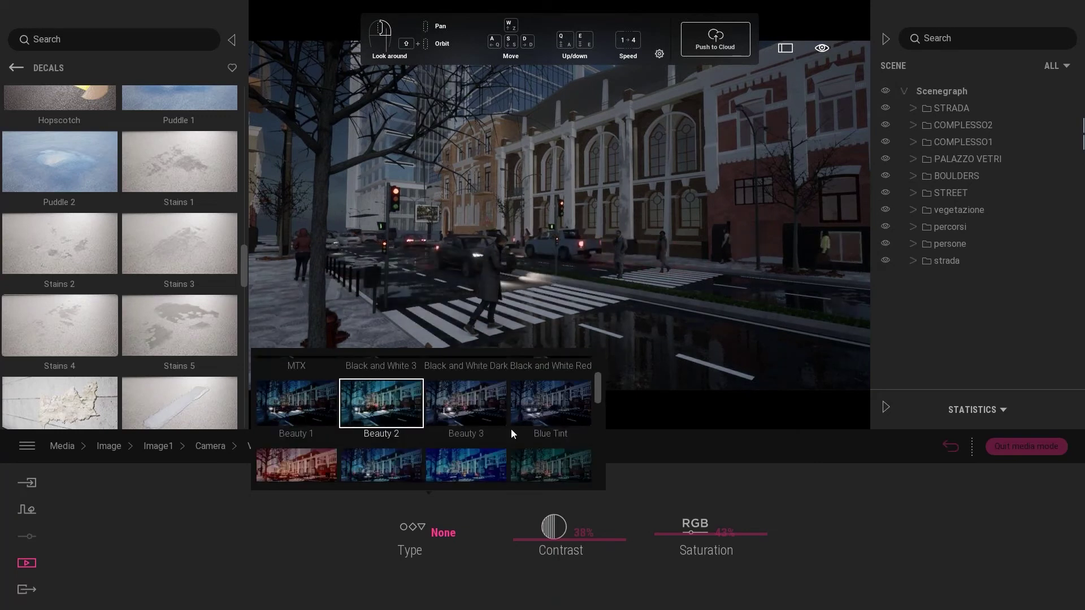
{"action": "left_click", "coordinate": [546, 416]}
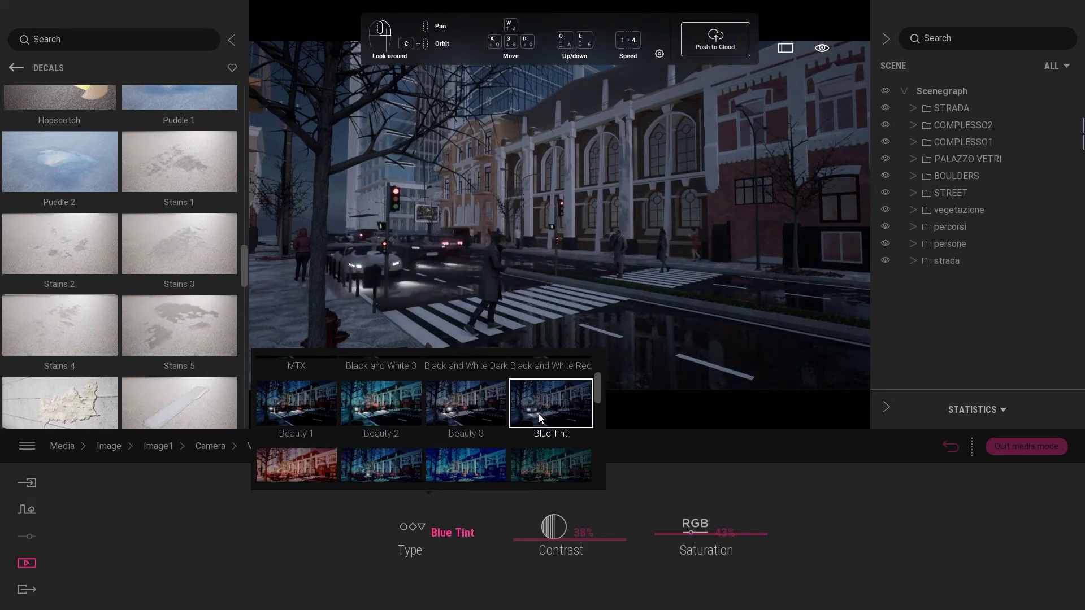
Switch the color gradient type to ISM with 35% contrast and 29% saturation
{"action": "scroll", "coordinate": [540, 418], "scroll_direction": "up", "scroll_amount": 2}
{"action": "scroll", "coordinate": [540, 416], "scroll_direction": "up", "scroll_amount": 1}
{"action": "left_click", "coordinate": [564, 403]}
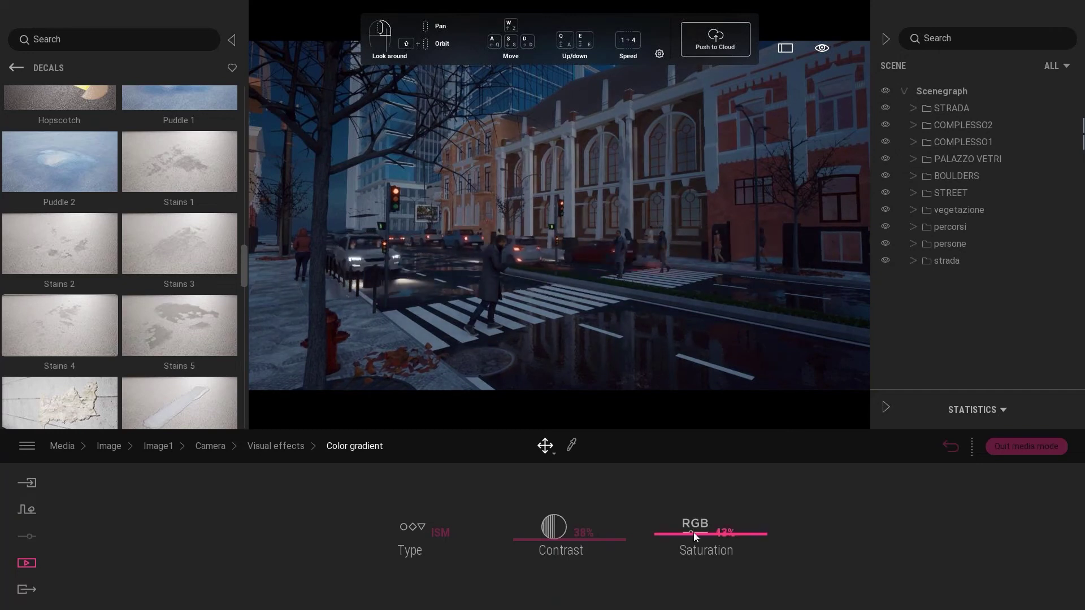
{"action": "left_click_drag", "start_coordinate": [694, 538], "coordinate": [695, 549]}
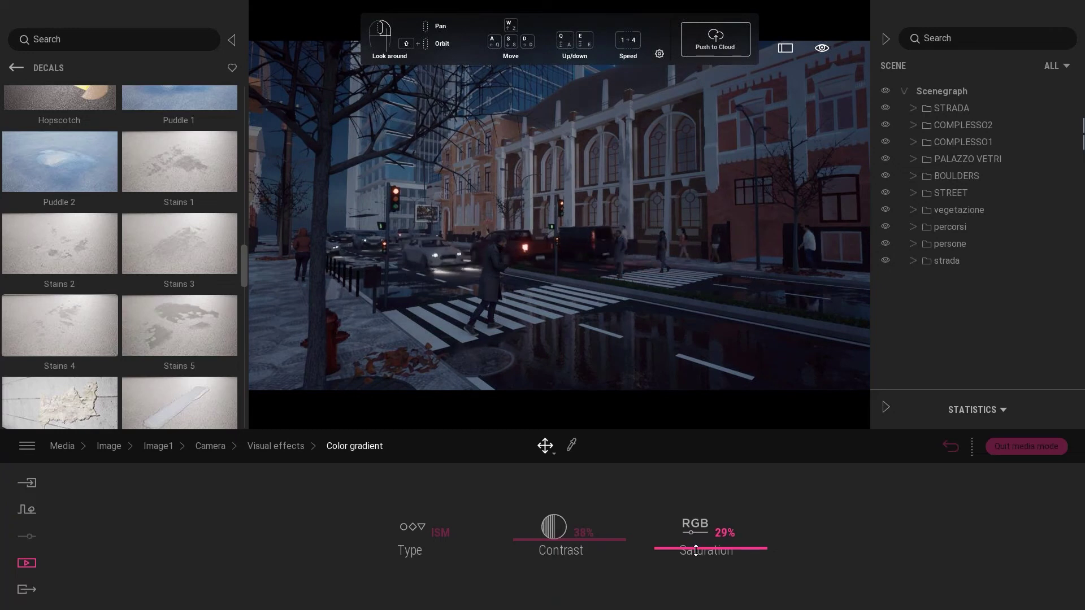
{"action": "left_click_drag", "start_coordinate": [562, 544], "coordinate": [561, 541]}
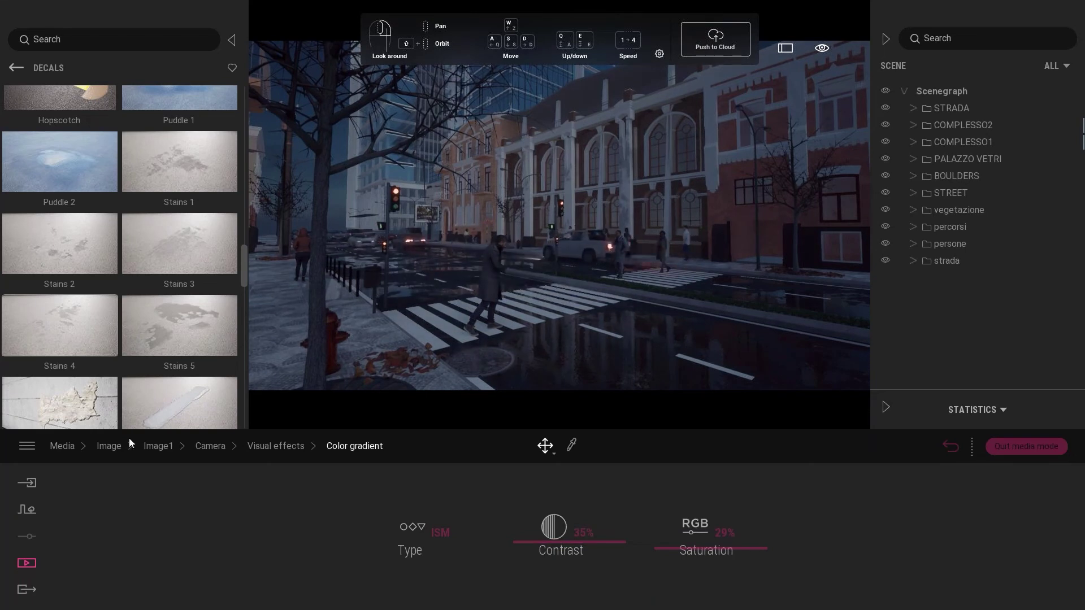
Return to Image1's main setting categories and the library's top-level categories
{"action": "left_click", "coordinate": [275, 453]}
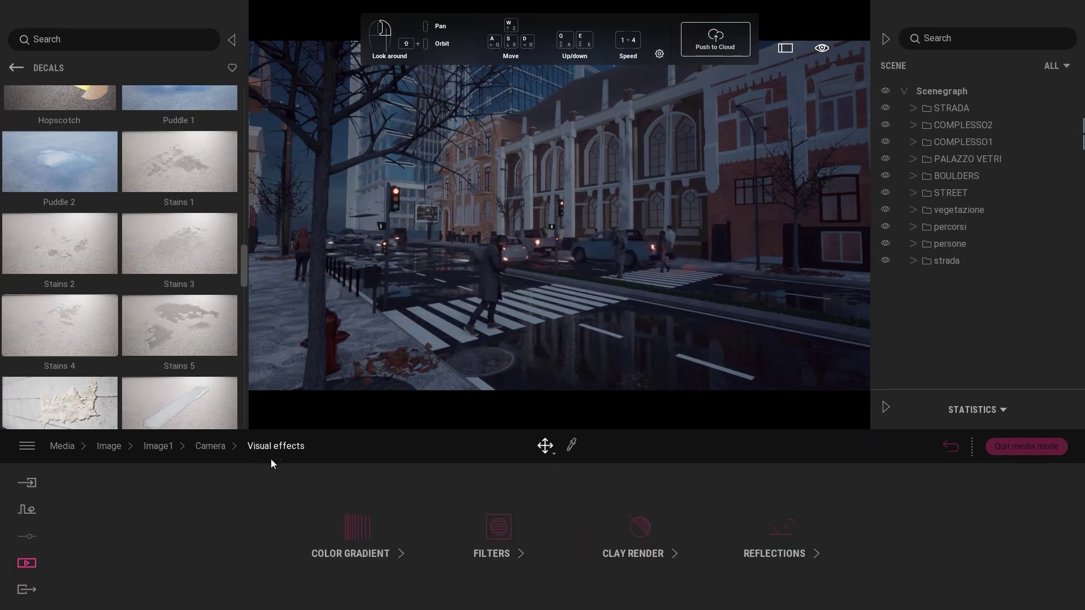
{"action": "left_click", "coordinate": [210, 447]}
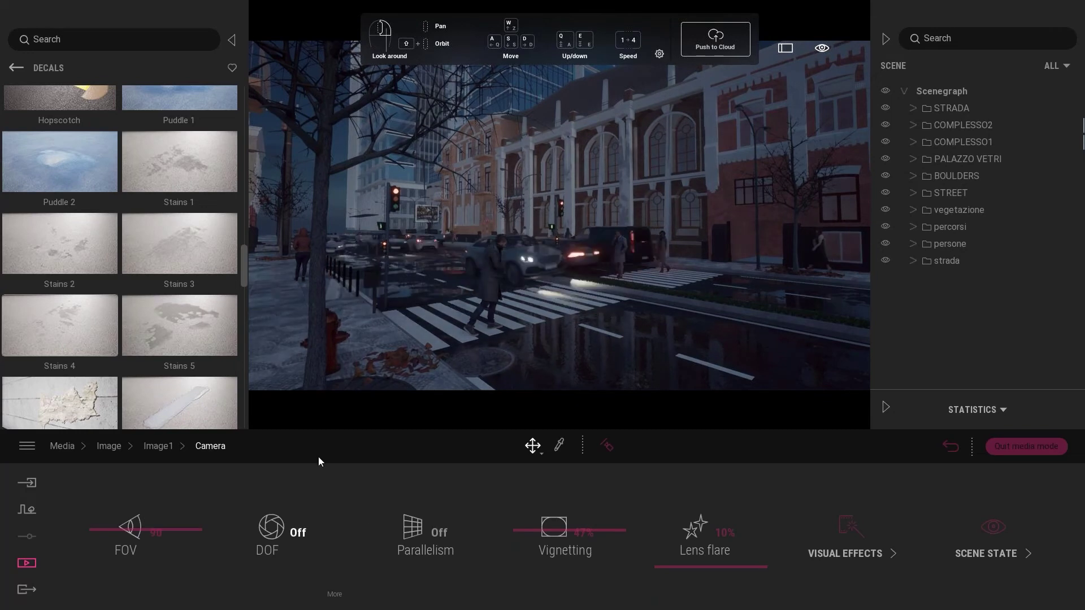
{"action": "left_click", "coordinate": [157, 450]}
{"action": "mouse_move", "coordinate": [551, 297]}
{"action": "left_mouse_down"}
{"action": "mouse_move", "coordinate": [621, 293]}
{"action": "mouse_move", "coordinate": [565, 290]}
{"action": "left_mouse_up"}
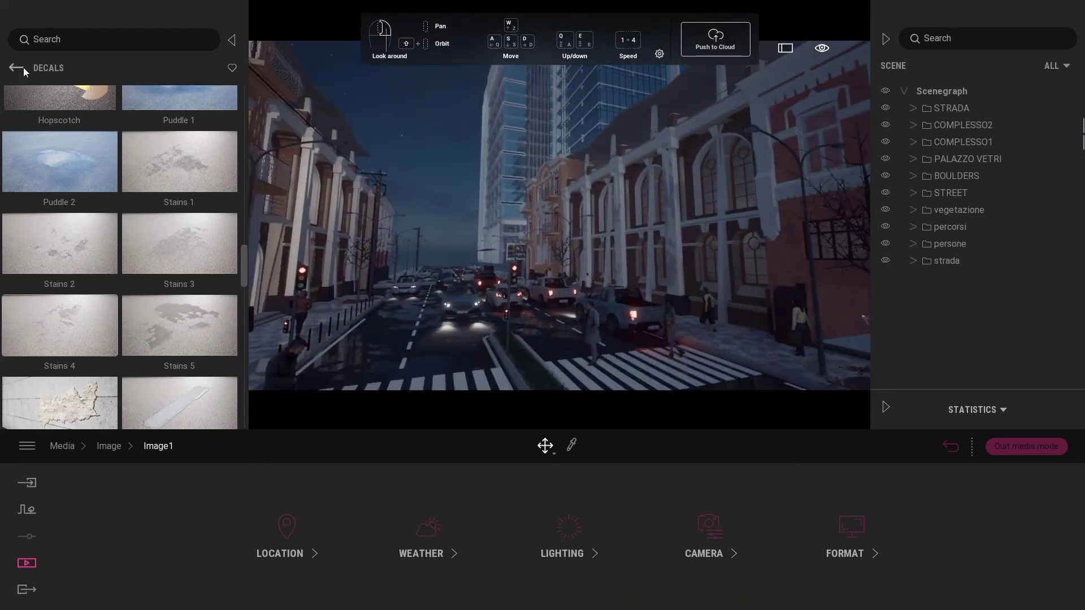
{"action": "left_click", "coordinate": [23, 67]}
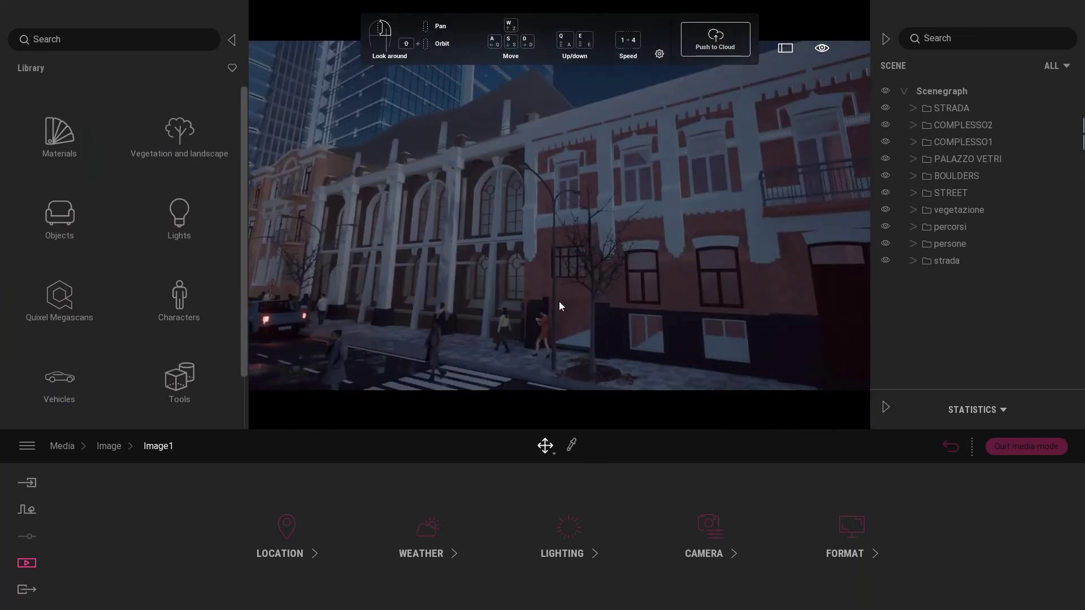
Move the view along the busy street close to the brick building and street lamp
{"action": "key", "text": "w"}
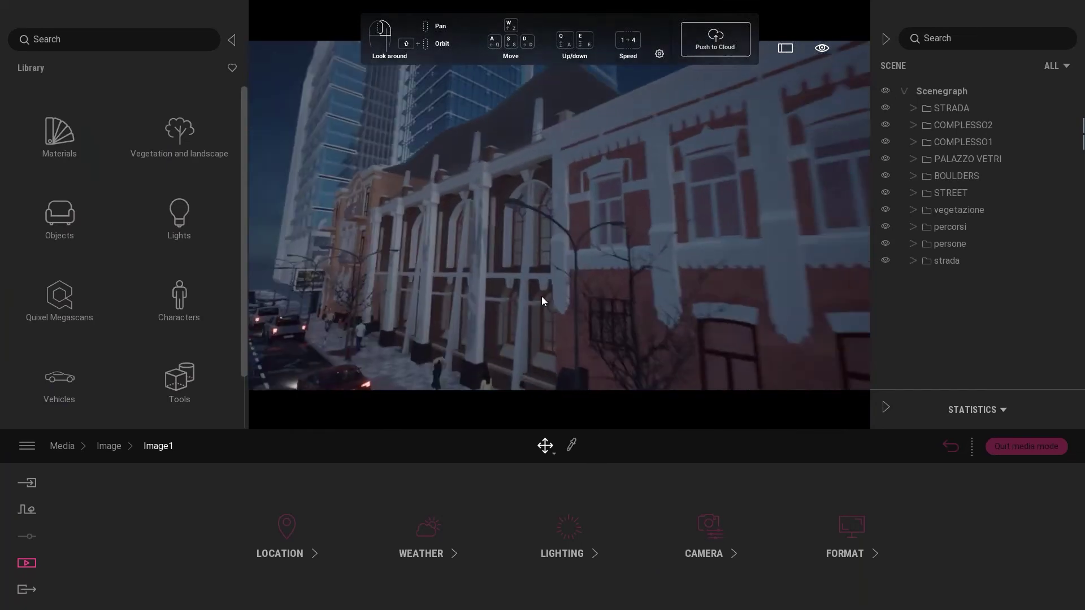
{"action": "left_click", "coordinate": [469, 199]}
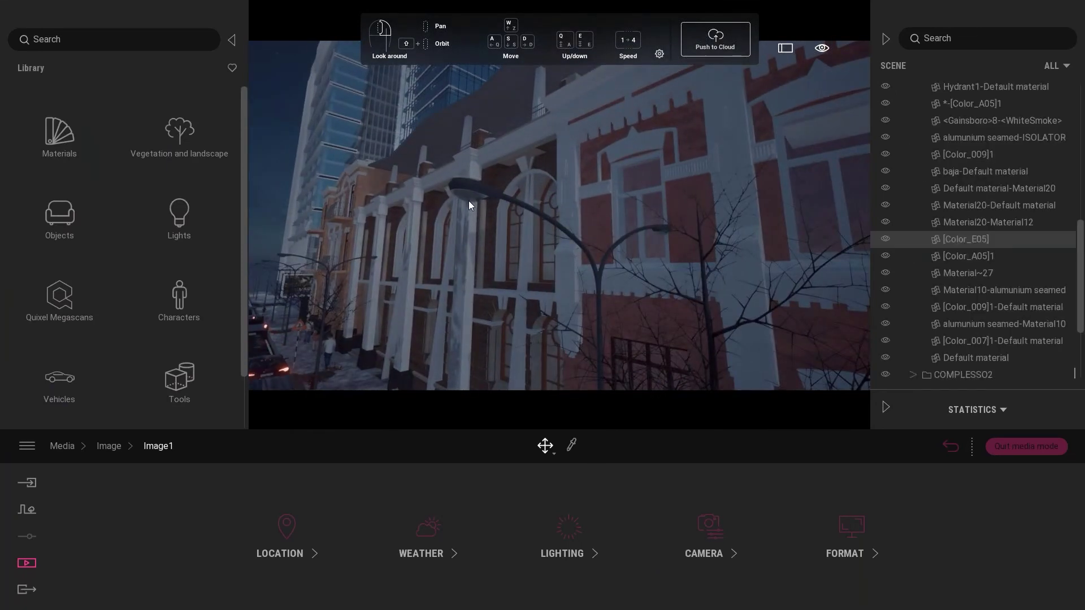
{"action": "mouse_move", "coordinate": [469, 202]}
{"action": "left_mouse_down"}
{"action": "mouse_move", "coordinate": [595, 253]}
{"action": "mouse_move", "coordinate": [595, 223]}
{"action": "left_mouse_up"}
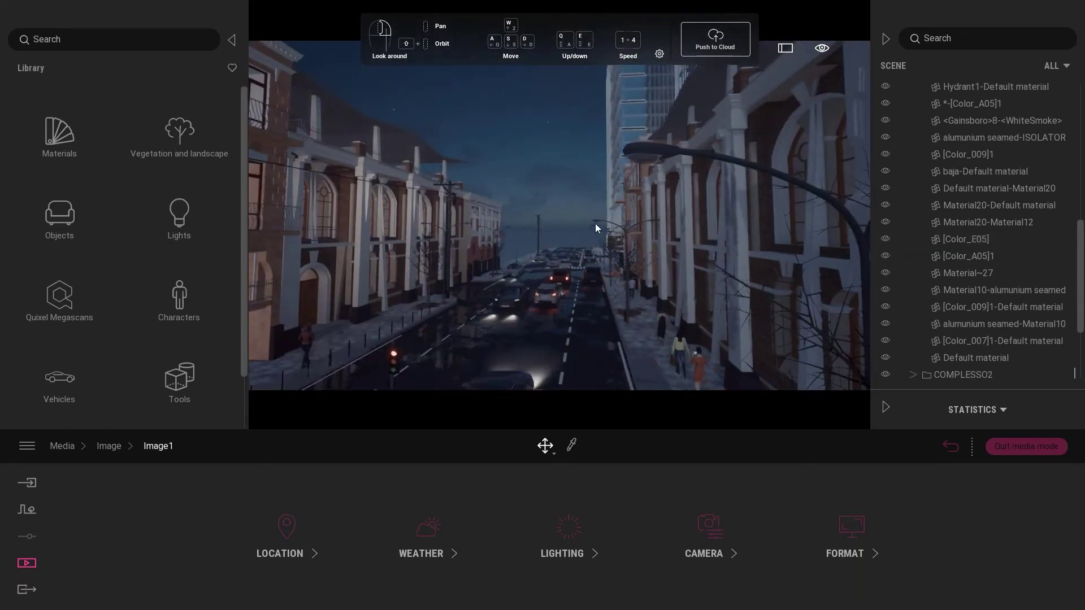
{"action": "mouse_move", "coordinate": [595, 223]}
{"action": "left_mouse_down"}
{"action": "mouse_move", "coordinate": [534, 174]}
{"action": "mouse_move", "coordinate": [711, 185]}
{"action": "mouse_move", "coordinate": [633, 289]}
{"action": "left_mouse_up"}
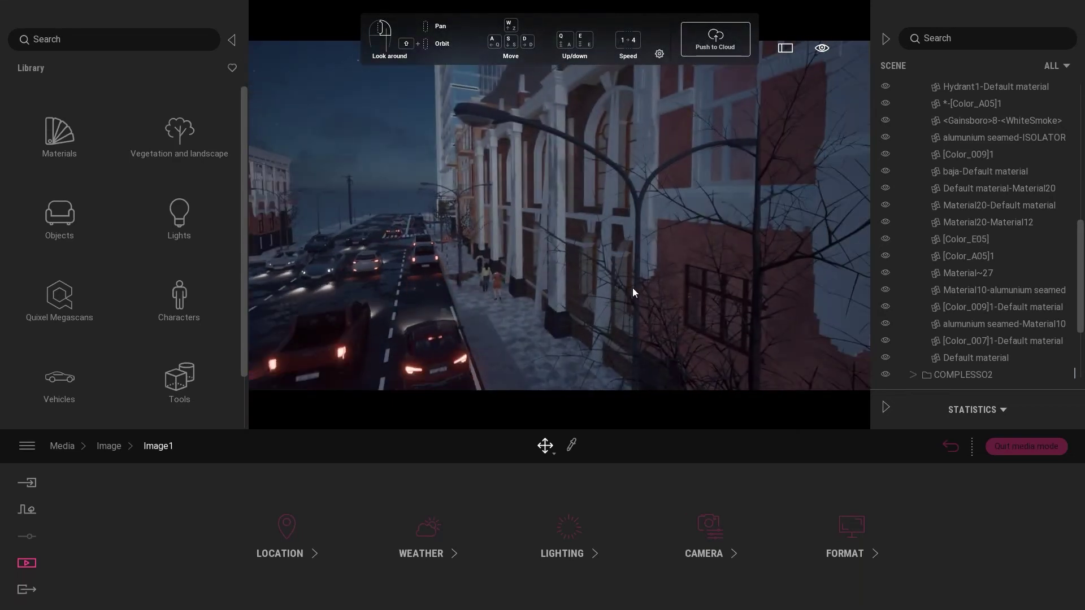
{"action": "left_click_drag", "start_coordinate": [622, 246], "coordinate": [588, 248]}
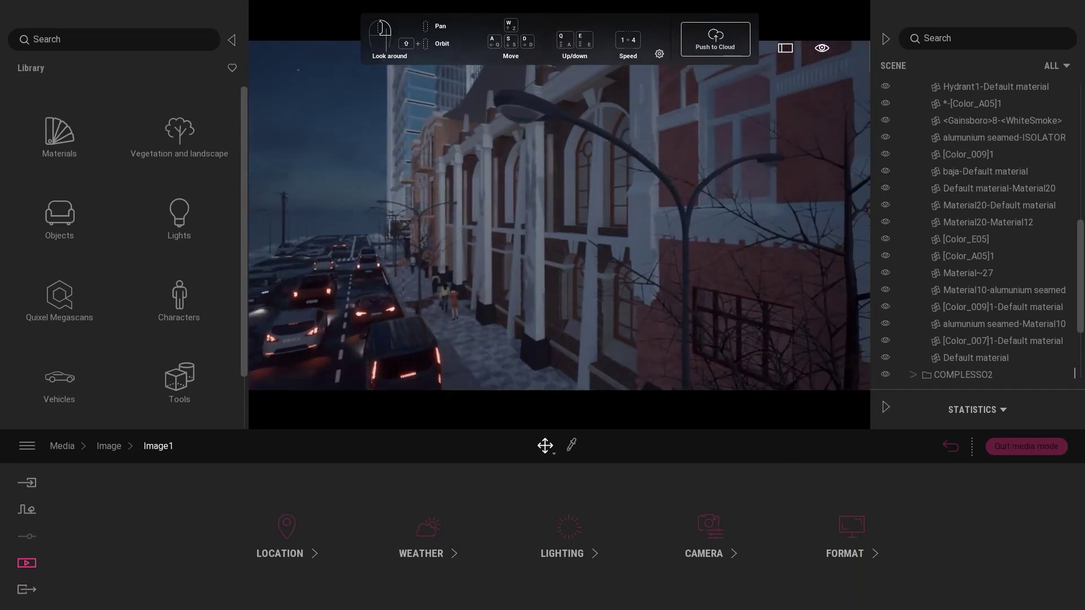
Apply a Neons library material to the brick building's windows, settling on Neon 01
{"action": "left_click", "coordinate": [59, 136]}
{"action": "scroll", "coordinate": [90, 200], "scroll_direction": "down", "scroll_amount": 5}
{"action": "scroll", "coordinate": [97, 243], "scroll_direction": "down", "scroll_amount": 5}
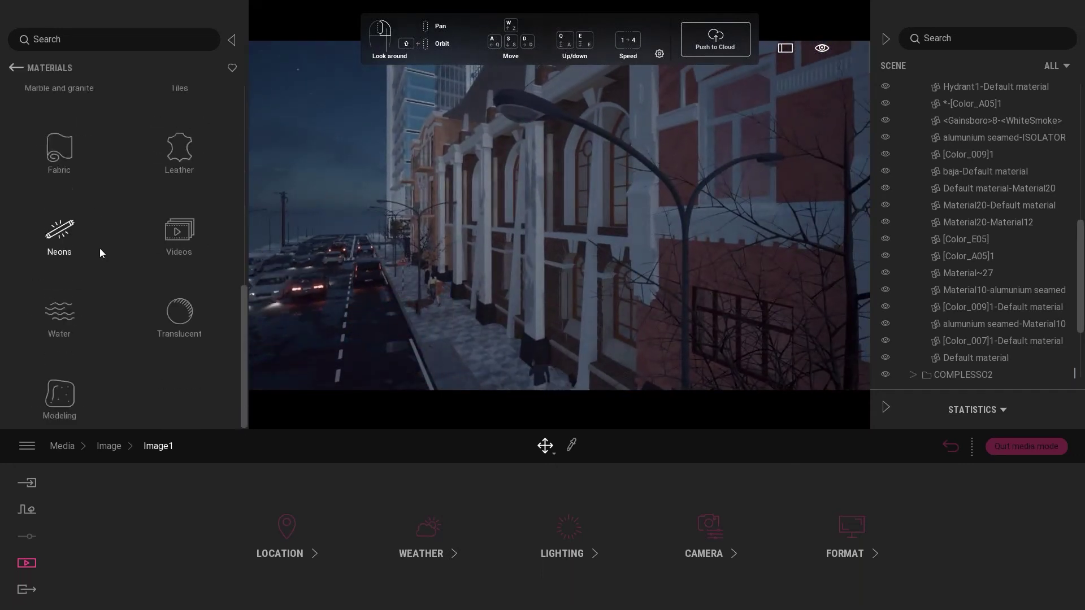
{"action": "left_click", "coordinate": [69, 235]}
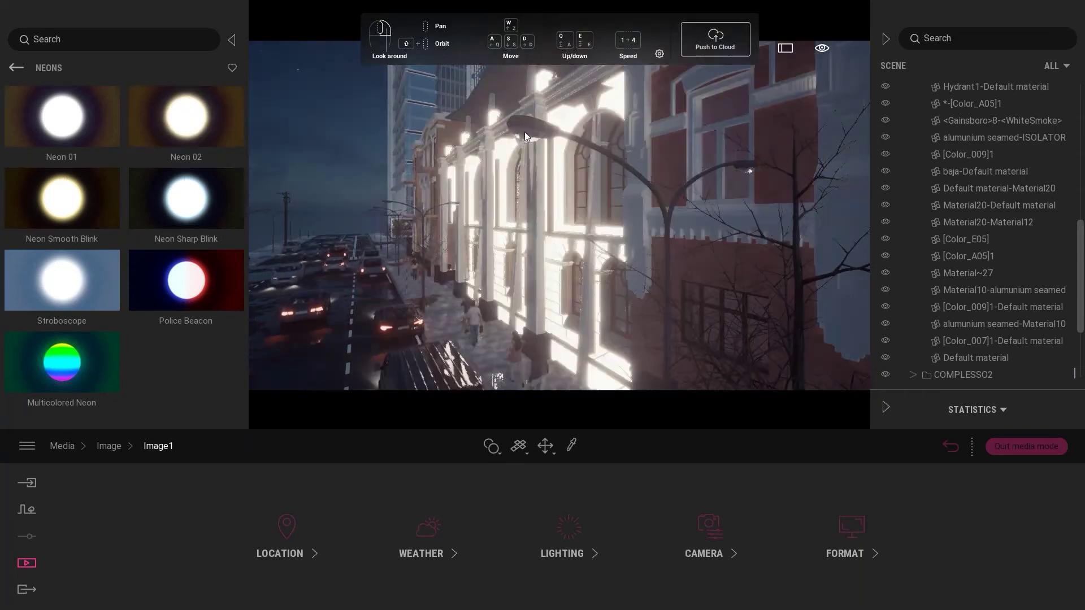
{"action": "left_click_drag", "start_coordinate": [268, 185], "coordinate": [682, 188]}
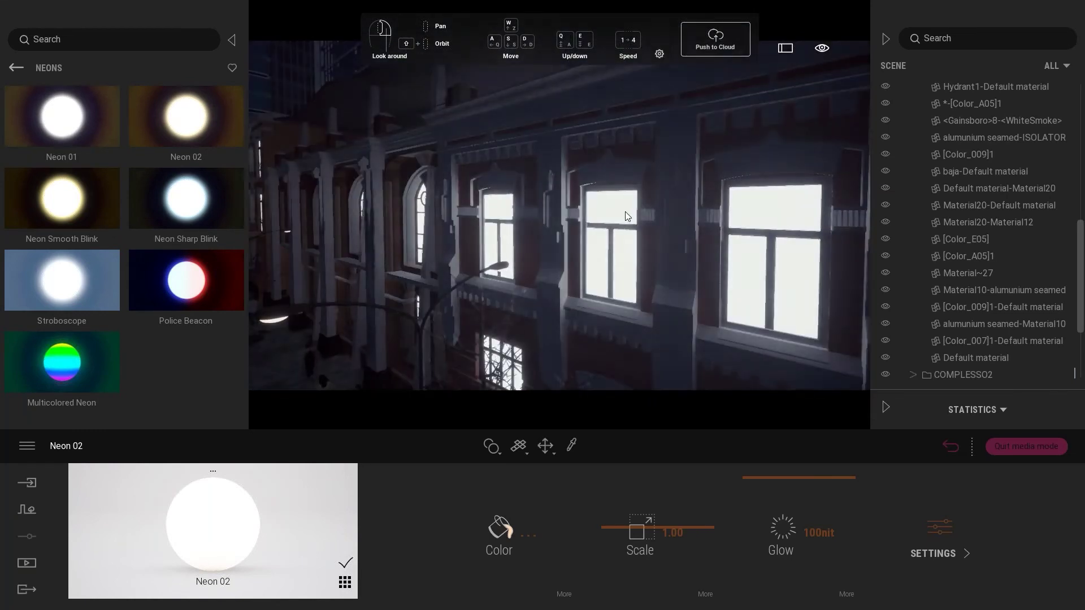
{"action": "left_click", "coordinate": [62, 116]}
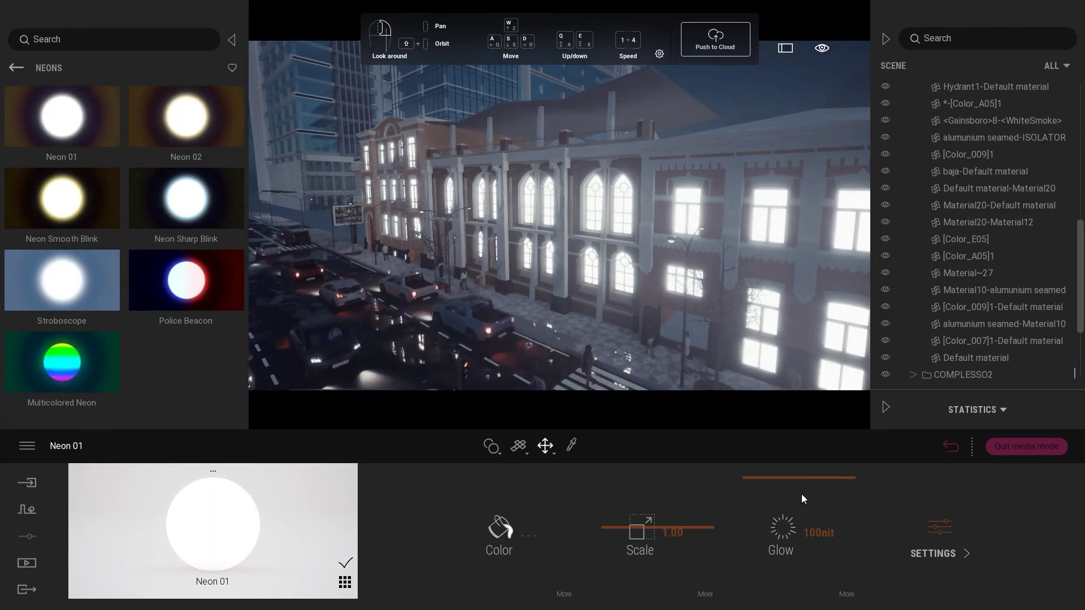
Set the Neon 01 glow to 5nit and return to the library's main categories
{"action": "left_click_drag", "start_coordinate": [777, 481], "coordinate": [787, 570]}
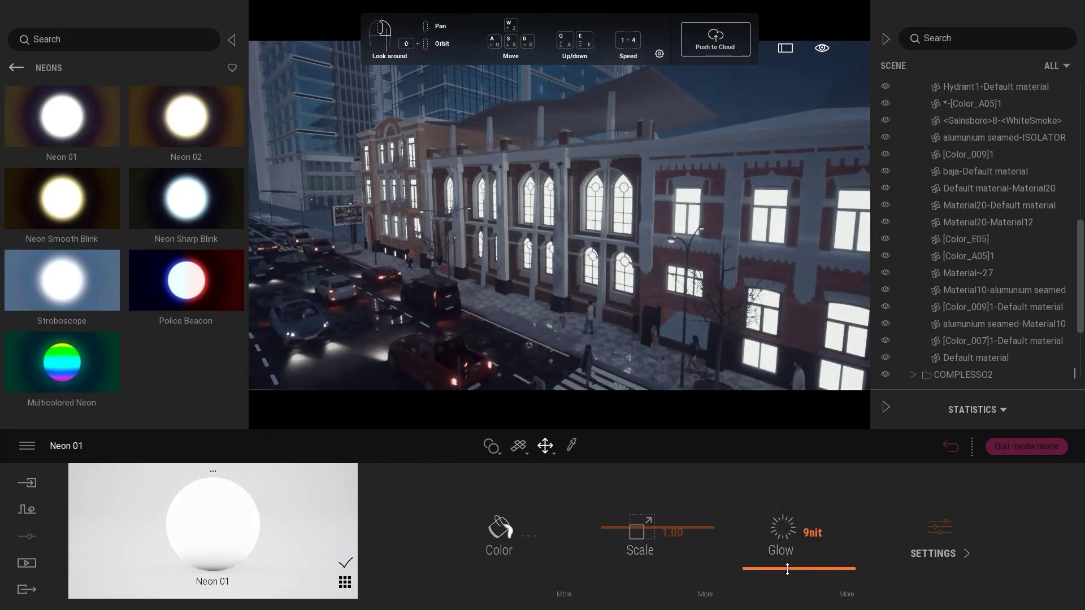
{"action": "left_click_drag", "start_coordinate": [788, 569], "coordinate": [789, 566]}
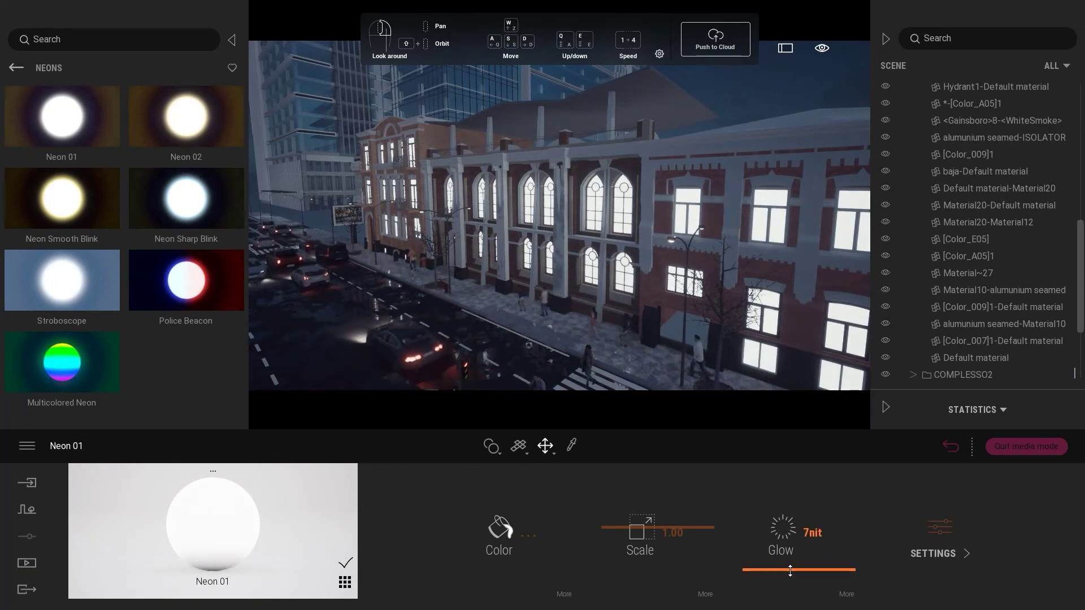
{"action": "left_click_drag", "start_coordinate": [790, 574], "coordinate": [792, 571]}
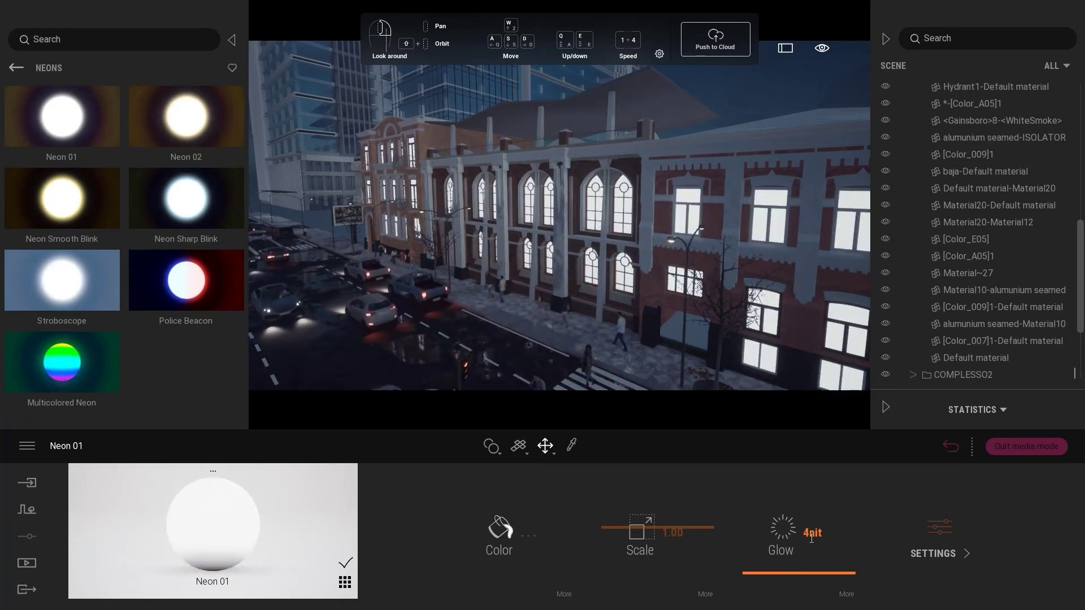
{"action": "type", "text": "5"}
{"action": "key", "text": "Return"}
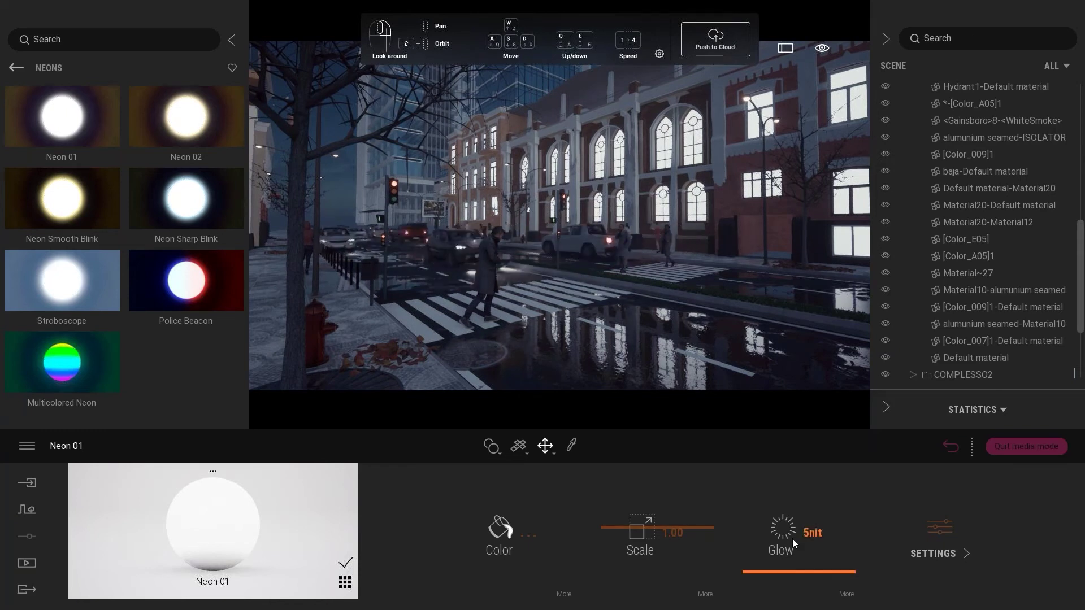
{"action": "left_click", "coordinate": [21, 68]}
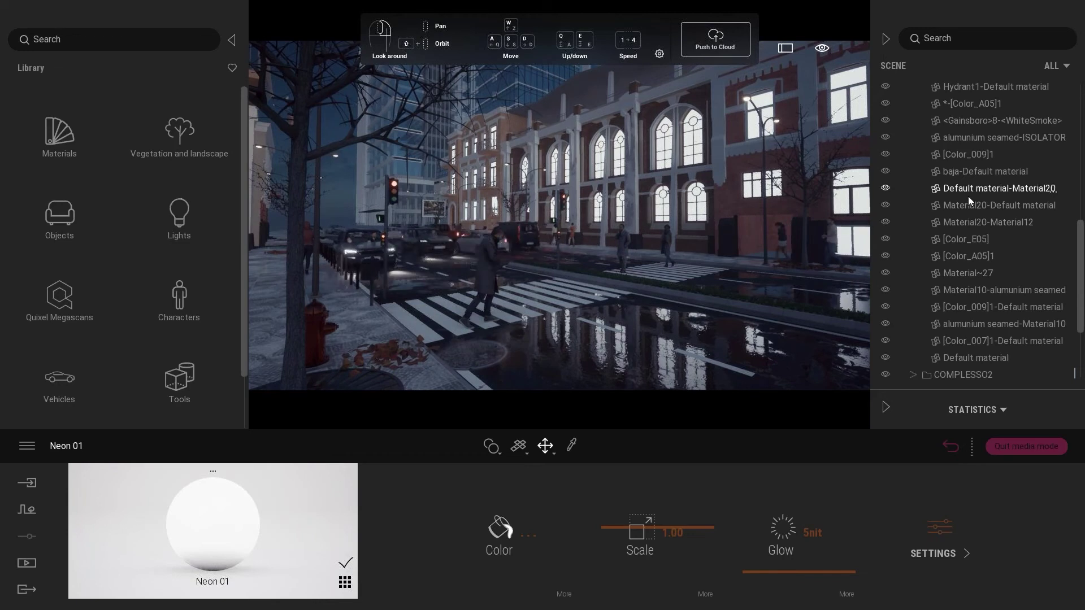
Create a Scenegraph container named luci, select it, and show the Lights library
{"action": "scroll", "coordinate": [968, 195], "scroll_direction": "up", "scroll_amount": 10}
{"action": "left_click", "coordinate": [914, 109]}
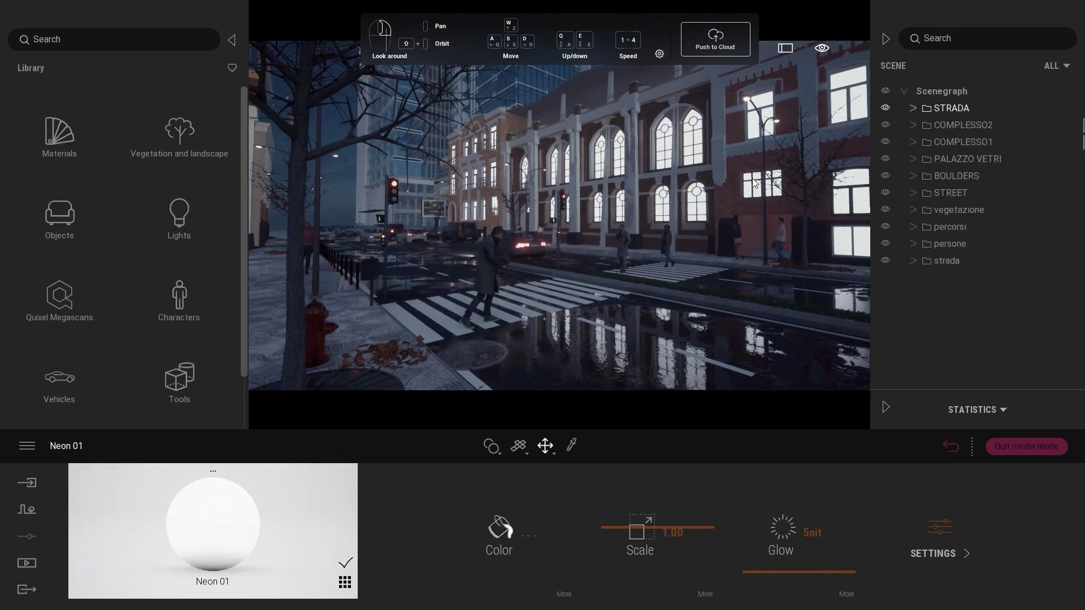
{"action": "right_click", "coordinate": [949, 92]}
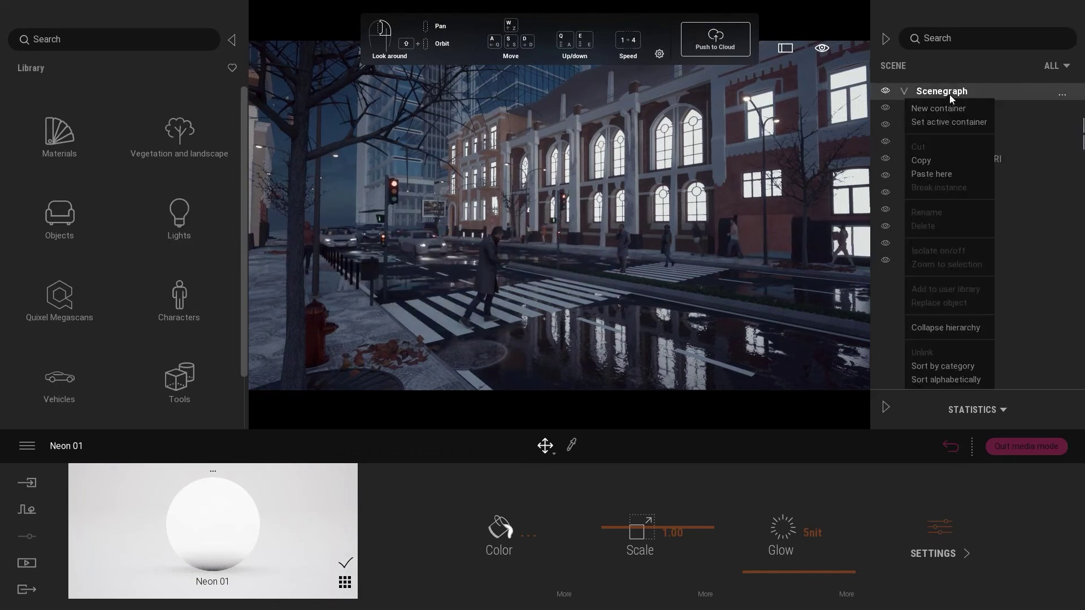
{"action": "left_click", "coordinate": [947, 110]}
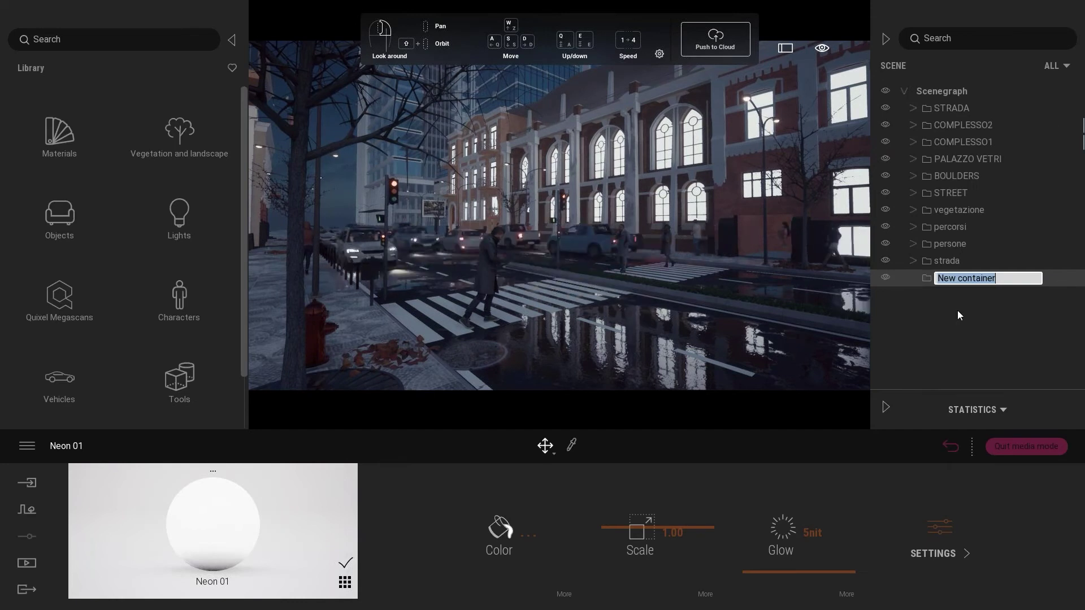
{"action": "type", "text": "luci"}
{"action": "key", "text": "Return"}
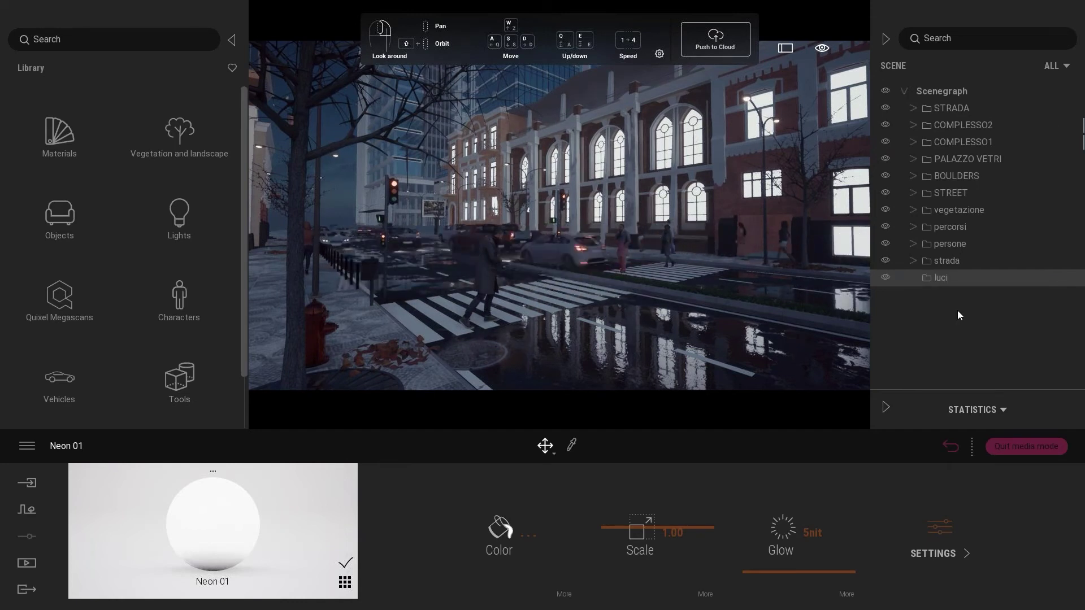
{"action": "left_click", "coordinate": [942, 277]}
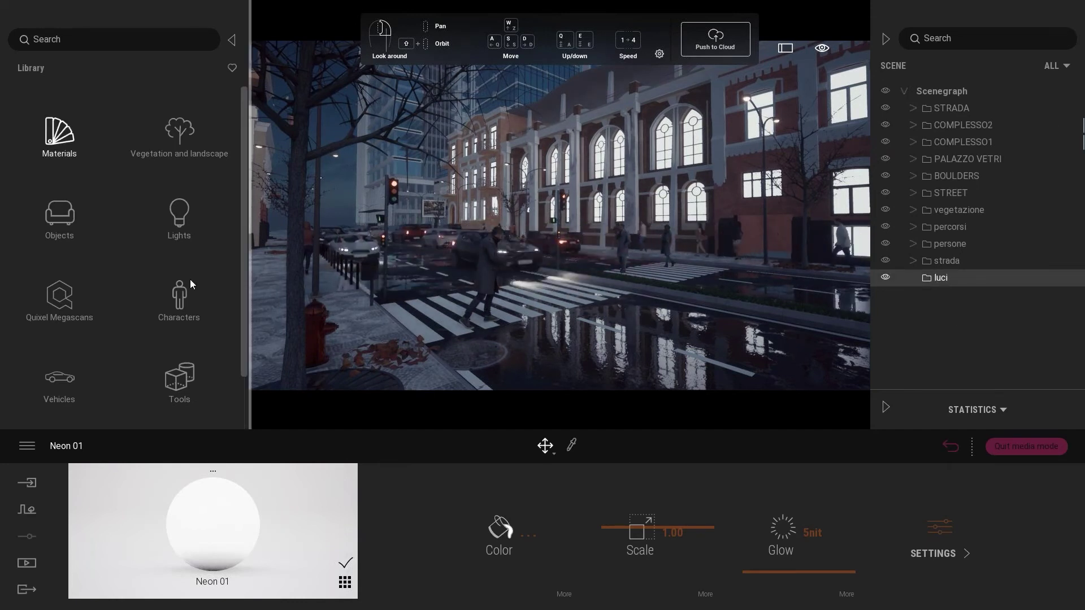
{"action": "left_click", "coordinate": [189, 212]}
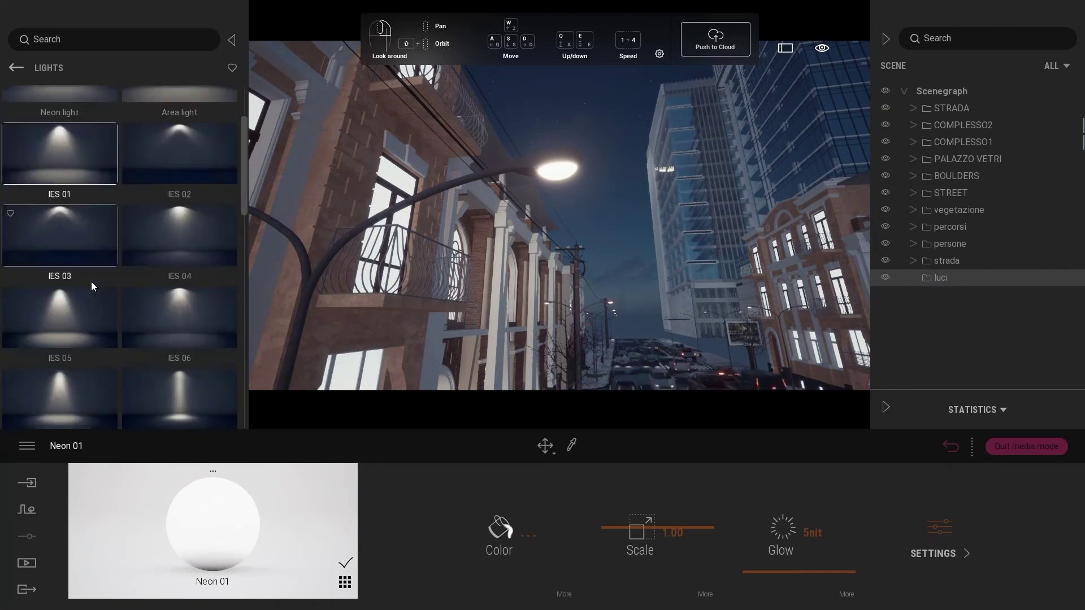
Drop an IES 01 light into the street lamp head and move it under luci
{"action": "scroll", "coordinate": [90, 282], "scroll_direction": "down", "scroll_amount": 2}
{"action": "scroll", "coordinate": [91, 282], "scroll_direction": "down", "scroll_amount": 4}
{"action": "scroll", "coordinate": [90, 281], "scroll_direction": "up", "scroll_amount": 8}
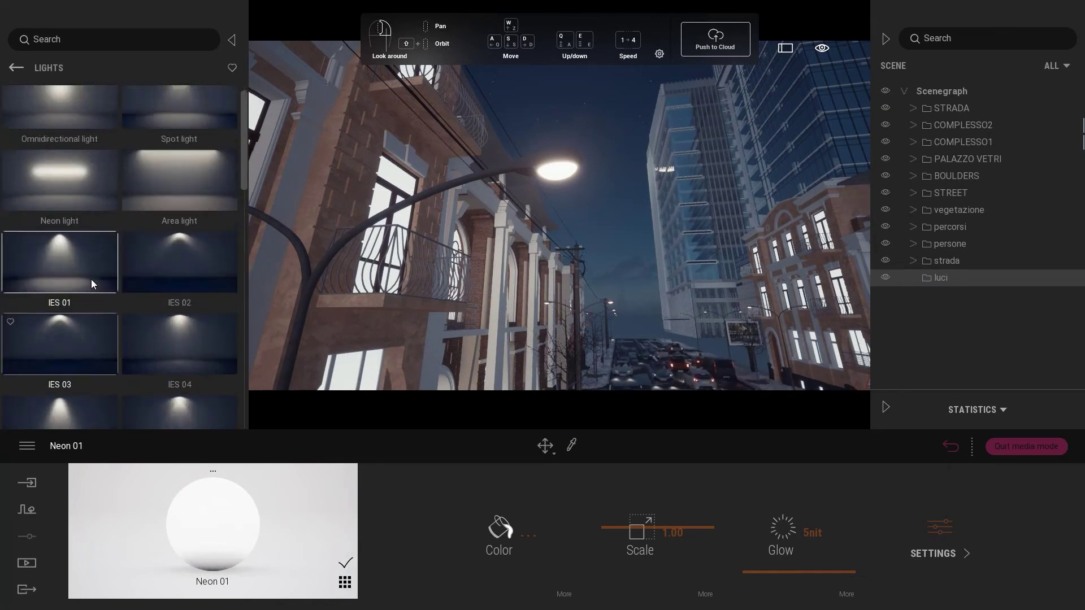
{"action": "left_click_drag", "start_coordinate": [538, 177], "coordinate": [558, 173]}
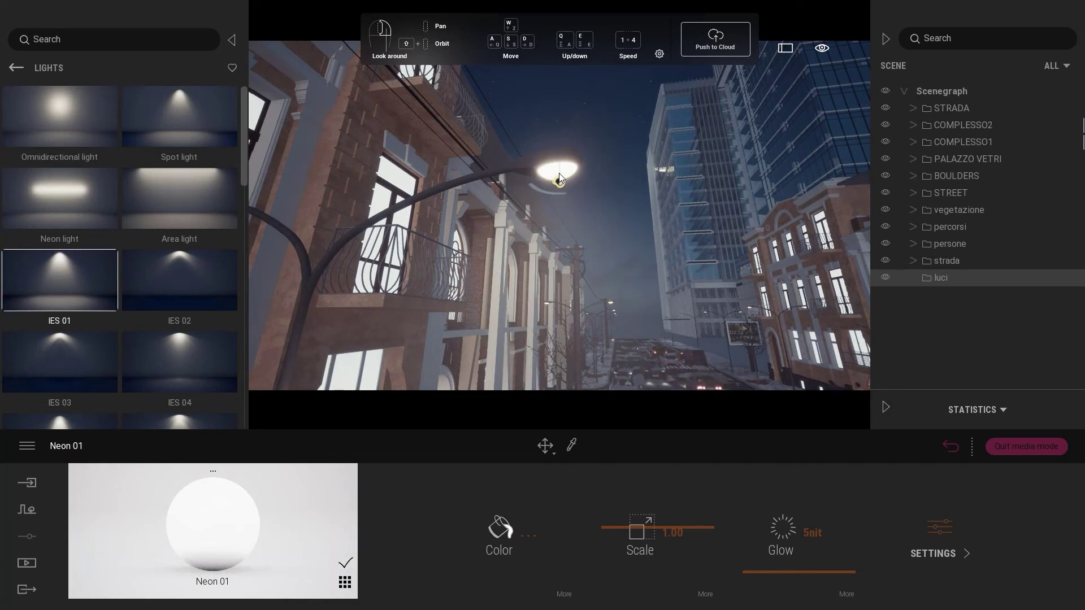
{"action": "mouse_move", "coordinate": [557, 171]}
{"action": "right_mouse_down"}
{"action": "mouse_move", "coordinate": [516, 326]}
{"action": "mouse_move", "coordinate": [532, 141]}
{"action": "right_mouse_up"}
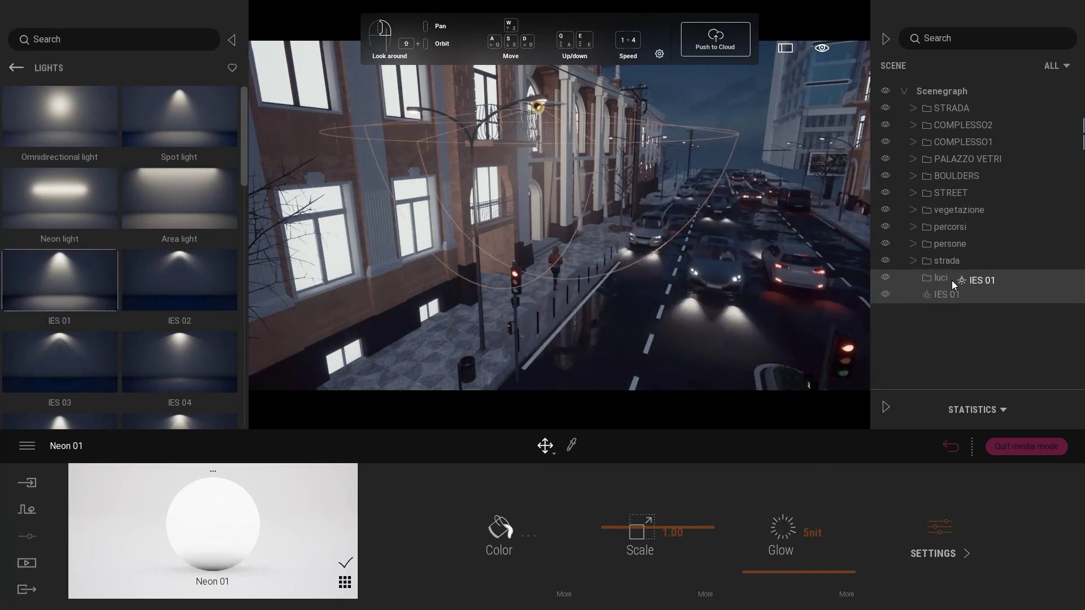
{"action": "left_click_drag", "start_coordinate": [948, 292], "coordinate": [952, 281]}
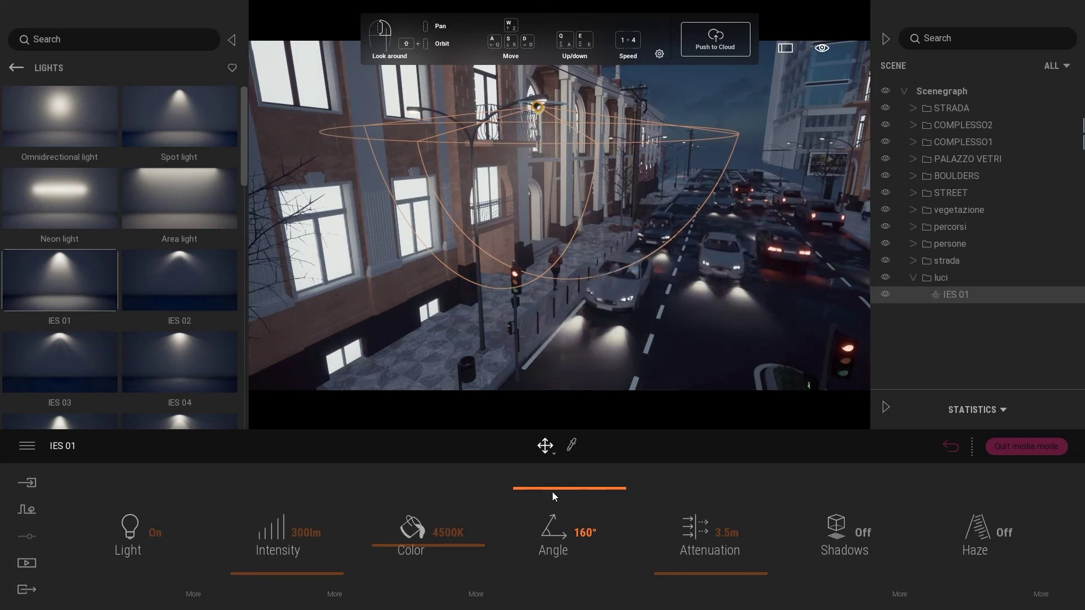
Set the IES 01 light to 50 lm, narrow its beam, and extend its attenuation to 8.4m
{"action": "left_click_drag", "start_coordinate": [551, 489], "coordinate": [555, 524]}
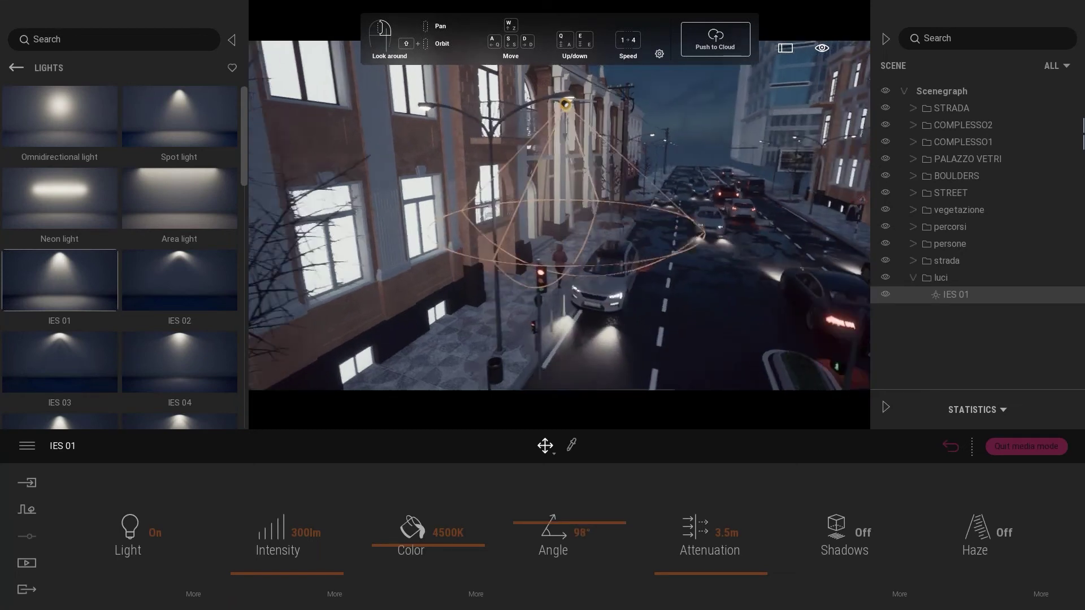
{"action": "left_click_drag", "start_coordinate": [566, 255], "coordinate": [590, 264]}
{"action": "left_click_drag", "start_coordinate": [699, 573], "coordinate": [709, 569]}
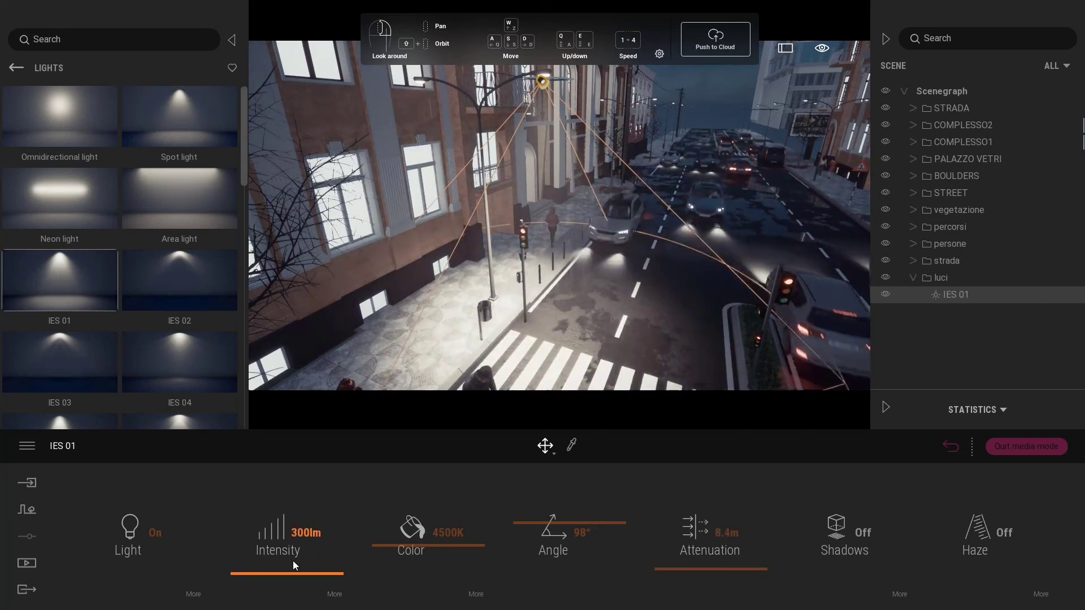
{"action": "left_click_drag", "start_coordinate": [280, 577], "coordinate": [283, 574]}
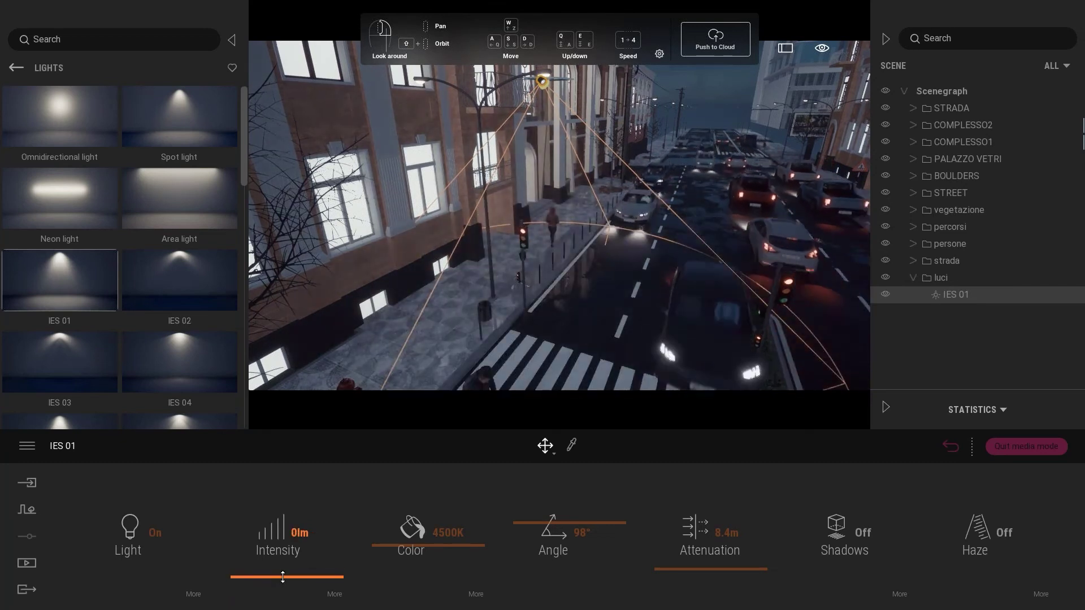
{"action": "left_click_drag", "start_coordinate": [282, 577], "coordinate": [283, 541]}
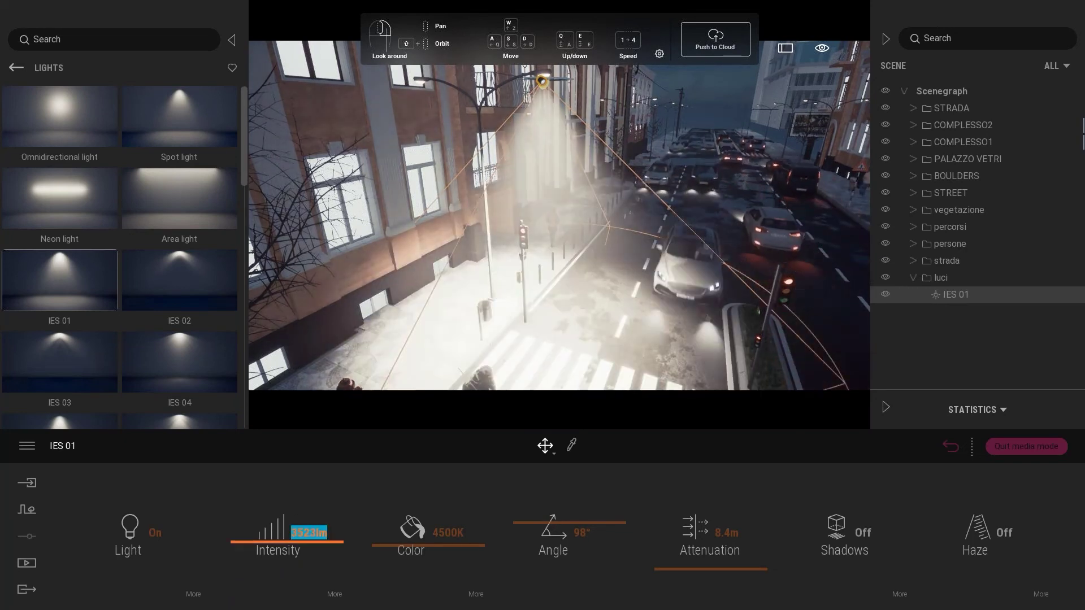
{"action": "key", "text": "Return"}
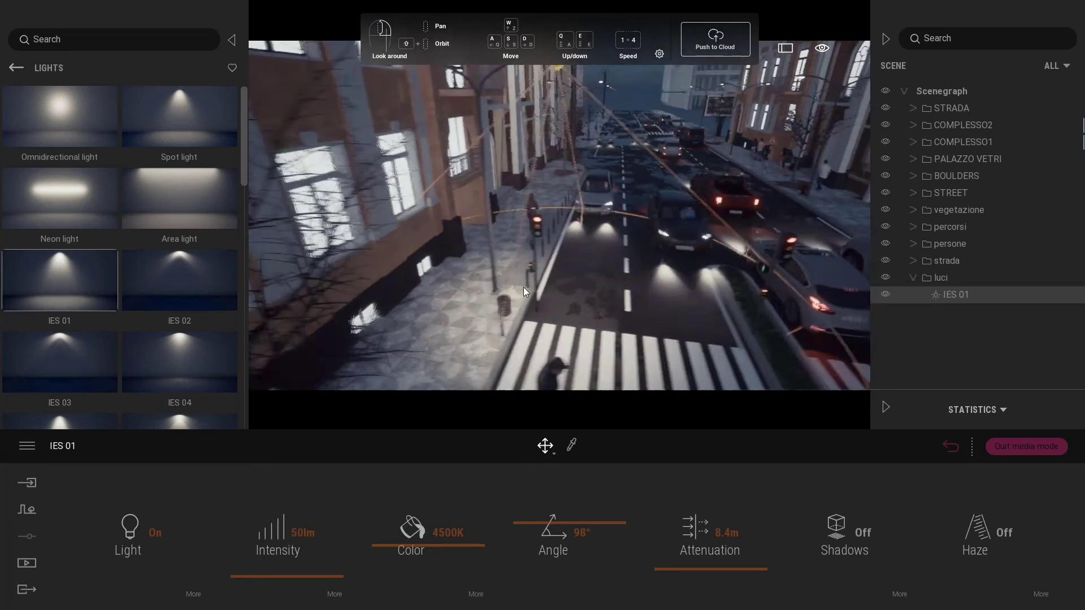
{"action": "left_click_drag", "start_coordinate": [552, 523], "coordinate": [549, 541]}
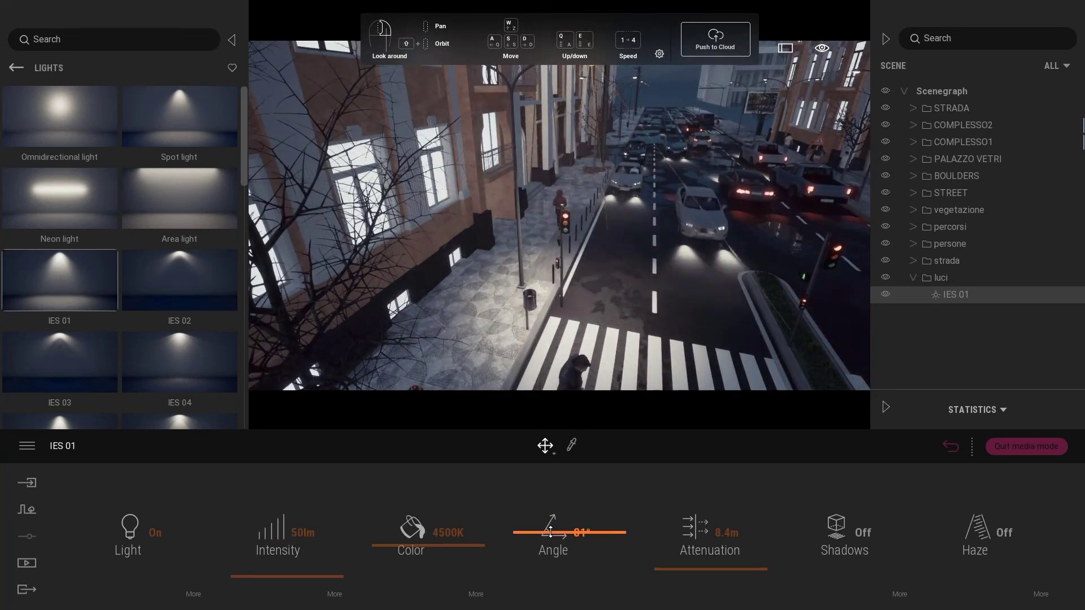
Reselect IES 01 and warm its light colour to 3250K
{"action": "left_click", "coordinate": [606, 224]}
{"action": "left_click", "coordinate": [941, 295]}
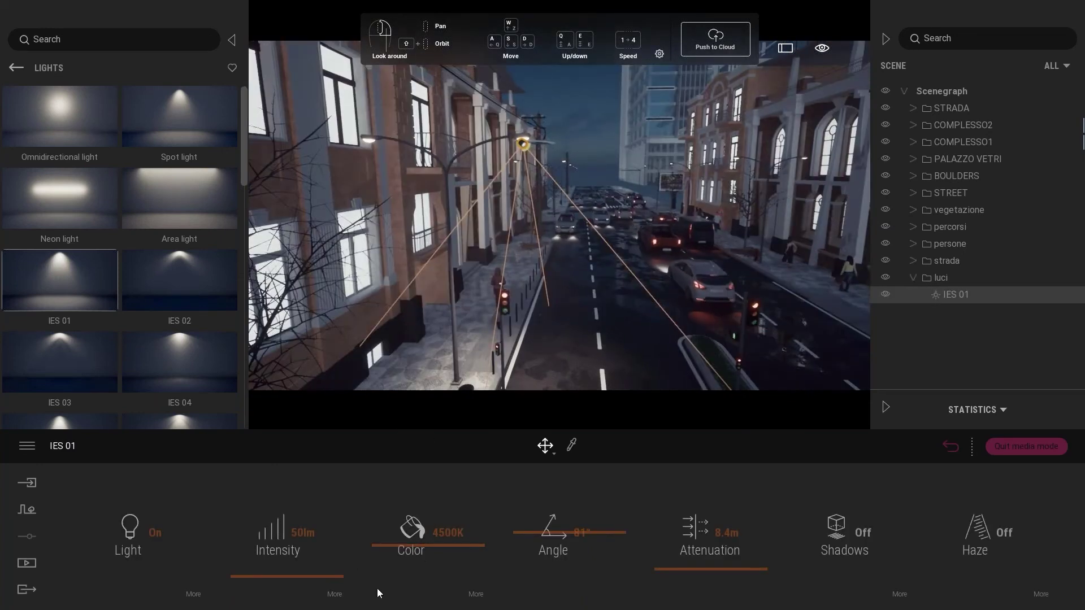
{"action": "left_click_drag", "start_coordinate": [417, 560], "coordinate": [418, 554]}
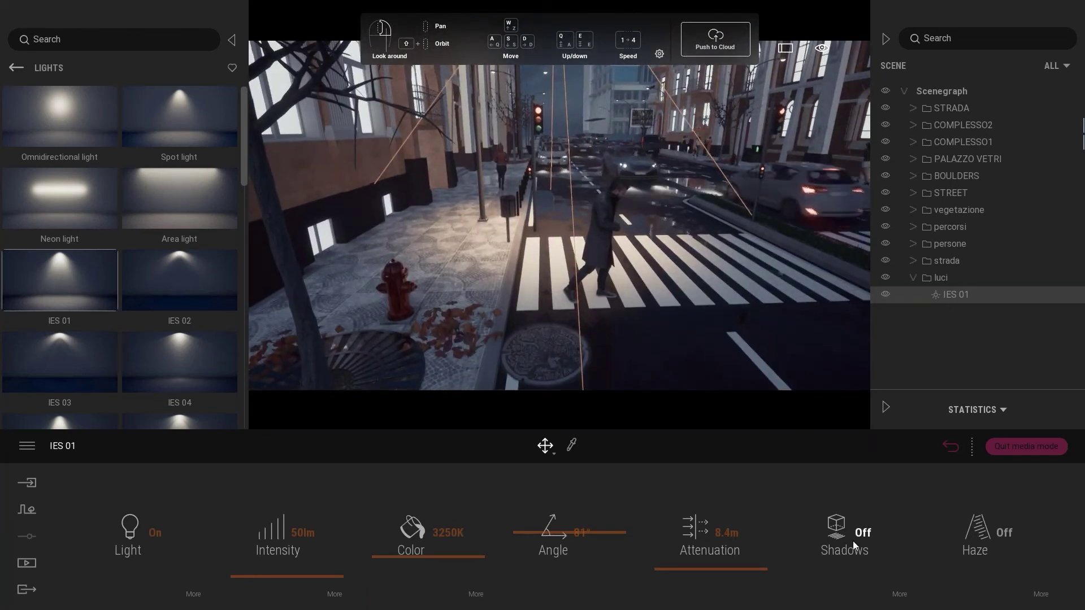
Turn on shadows for the IES 01 street light, toggling once to compare
{"action": "left_click", "coordinate": [853, 540]}
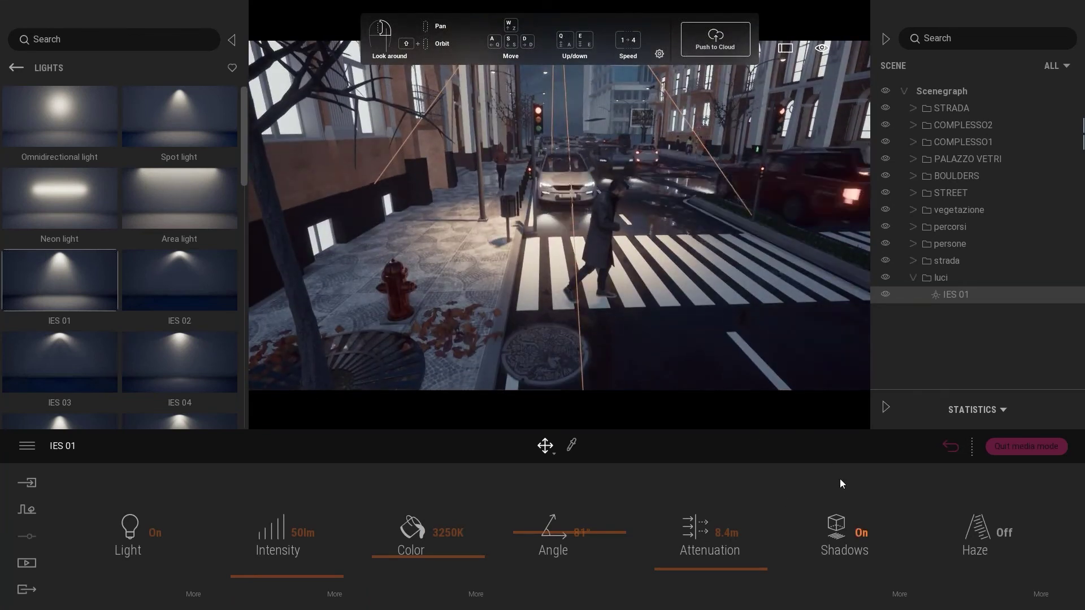
{"action": "left_click", "coordinate": [846, 528]}
{"action": "left_click", "coordinate": [846, 528]}
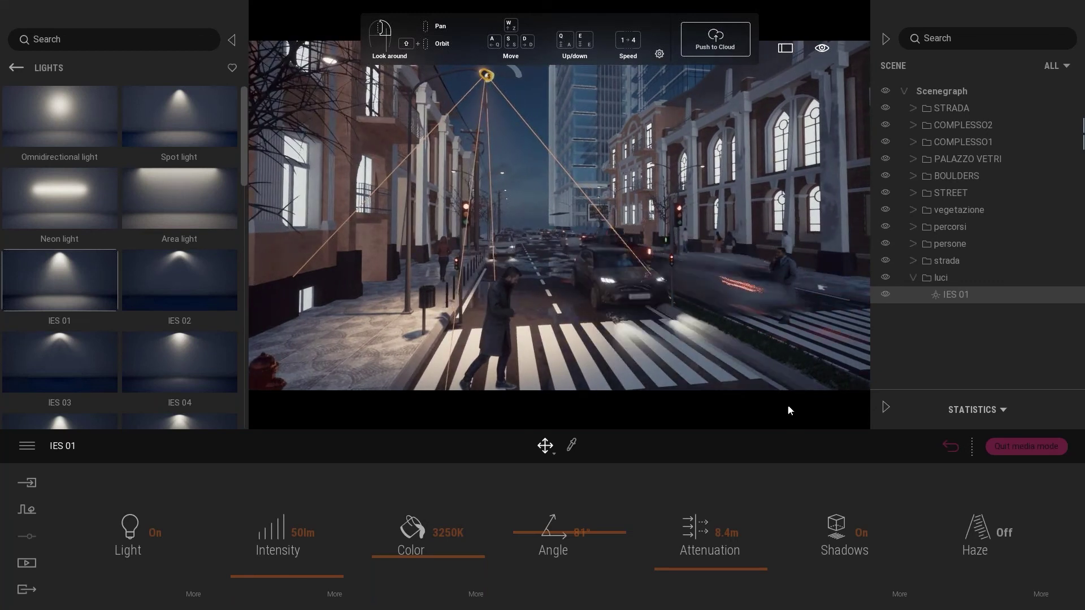
Enable haze on the light's beam and lower haze intensity to about 6%
{"action": "left_click", "coordinate": [986, 550]}
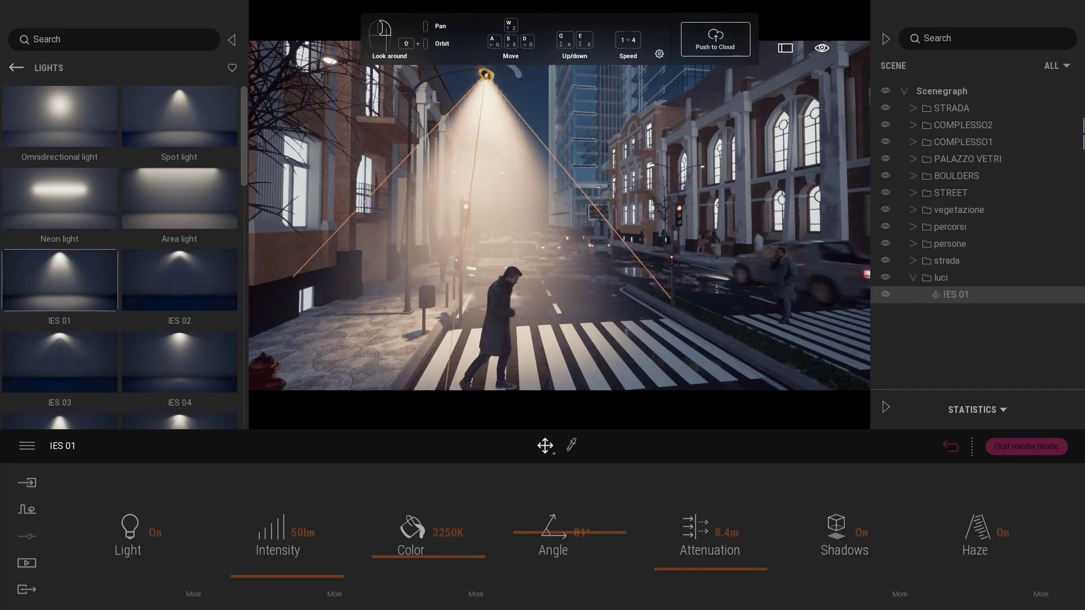
{"action": "left_click_drag", "start_coordinate": [565, 226], "coordinate": [502, 219]}
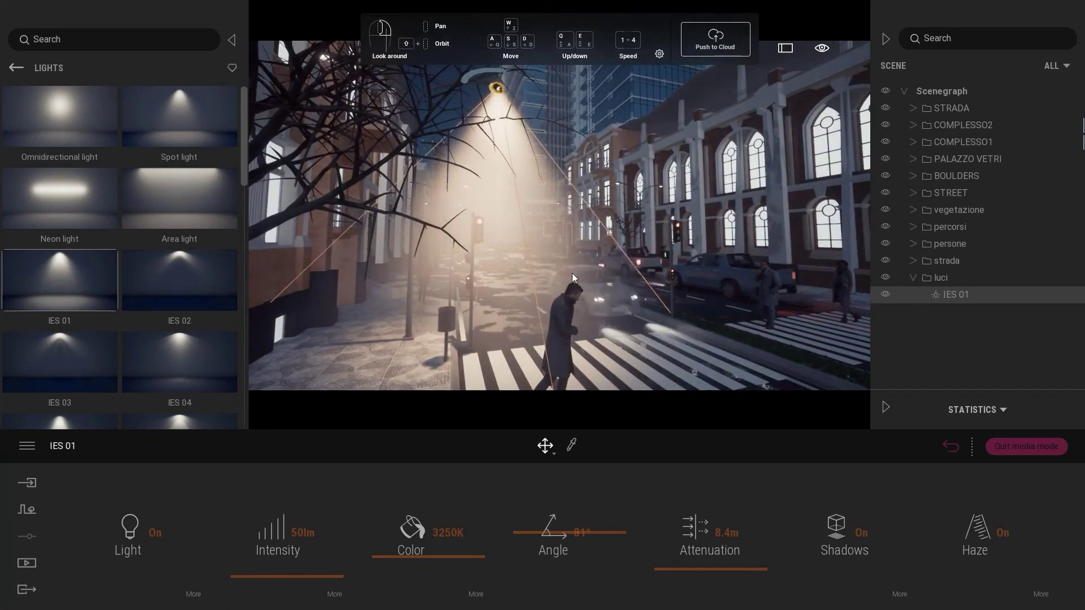
{"action": "left_click_drag", "start_coordinate": [599, 339], "coordinate": [633, 345]}
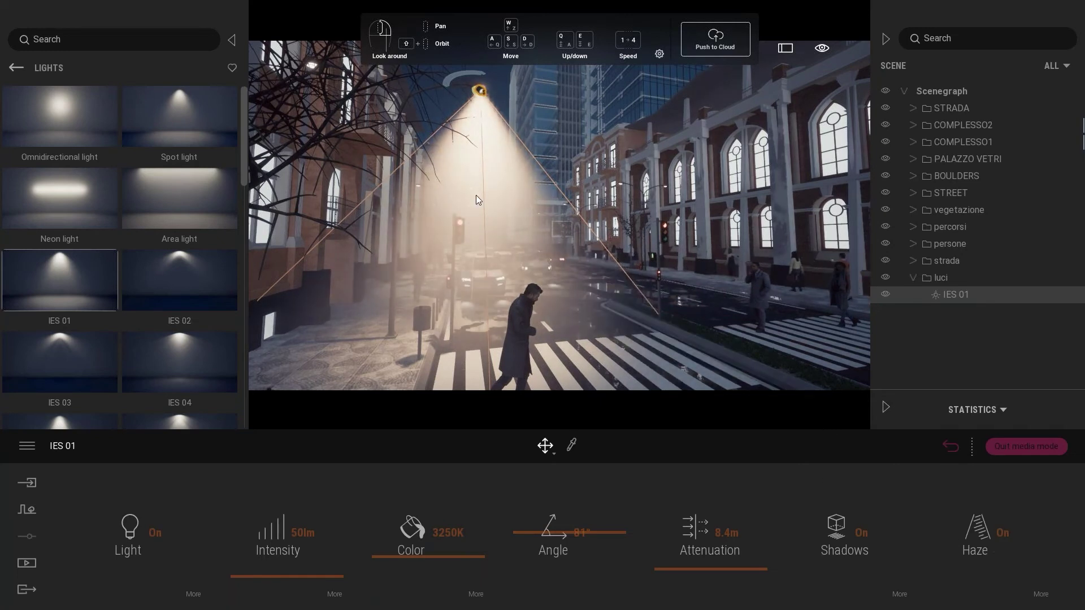
{"action": "left_click", "coordinate": [1037, 596]}
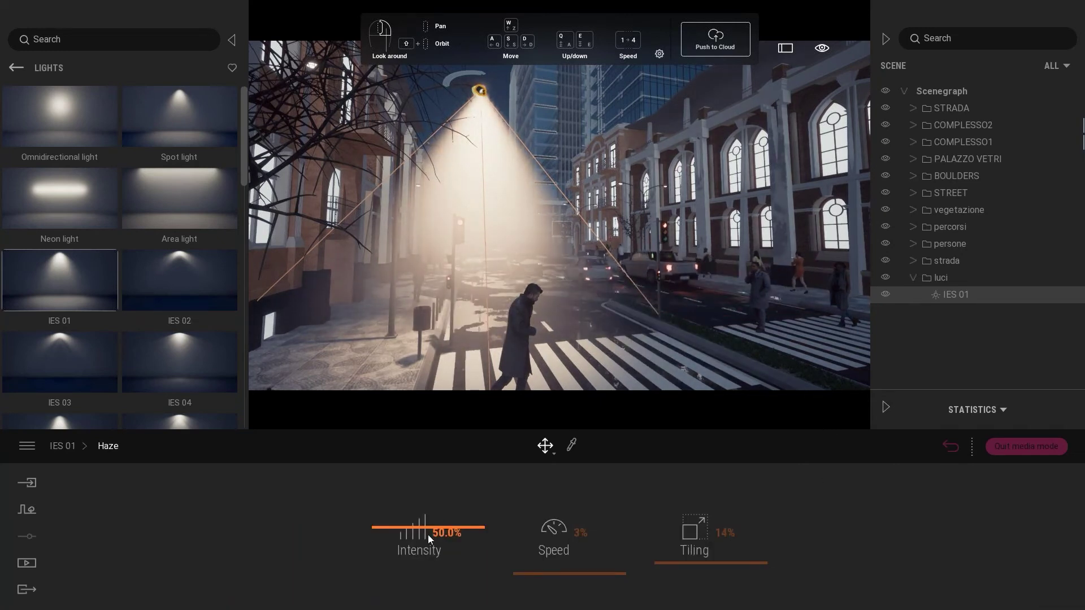
{"action": "left_click_drag", "start_coordinate": [424, 531], "coordinate": [421, 568]}
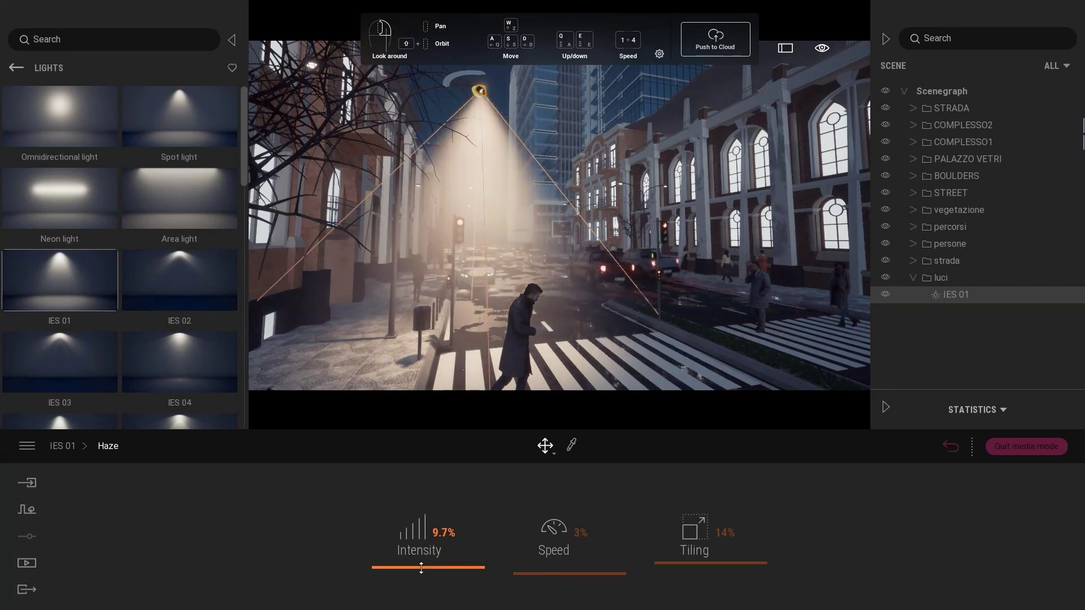
{"action": "left_click_drag", "start_coordinate": [421, 569], "coordinate": [424, 563]}
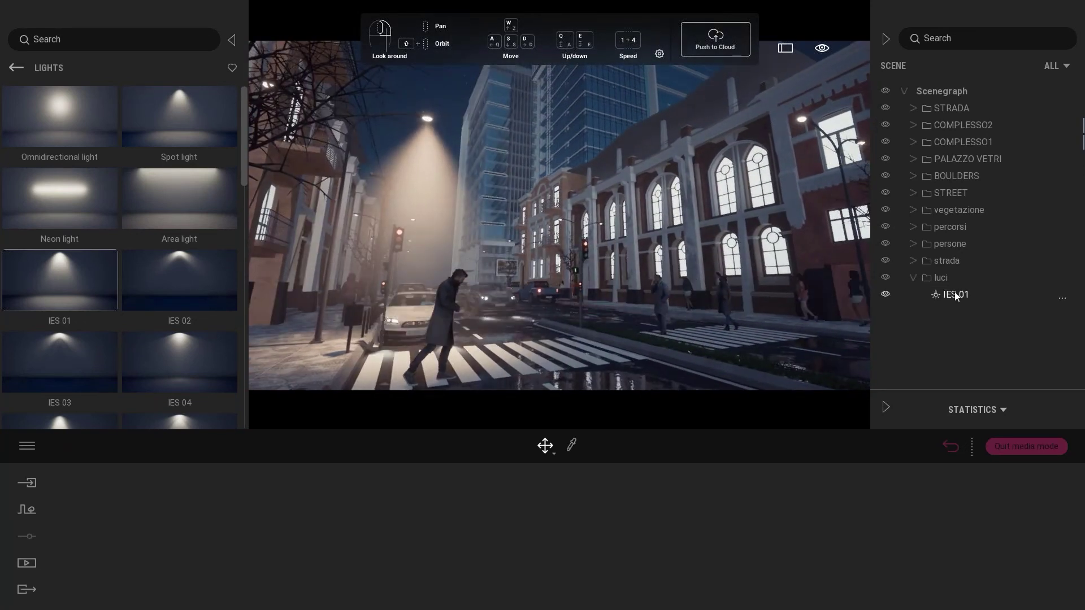
Select the IES 01 light and fly the view to its street lamp
{"action": "double_click", "coordinate": [955, 295]}
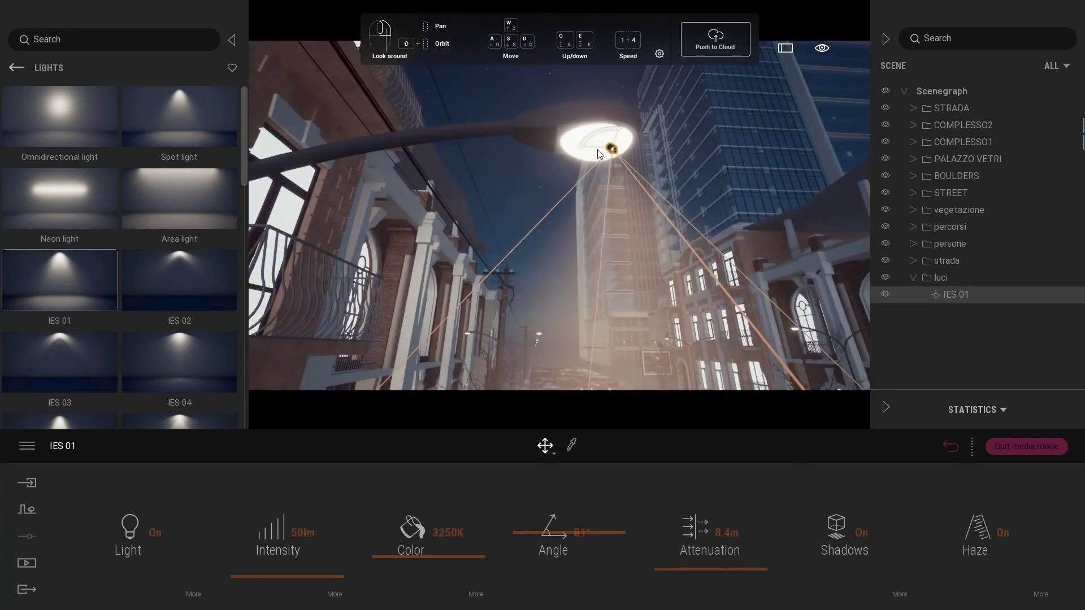
{"action": "left_click", "coordinate": [597, 153]}
{"action": "scroll", "coordinate": [978, 351], "scroll_direction": "down", "scroll_amount": 3}
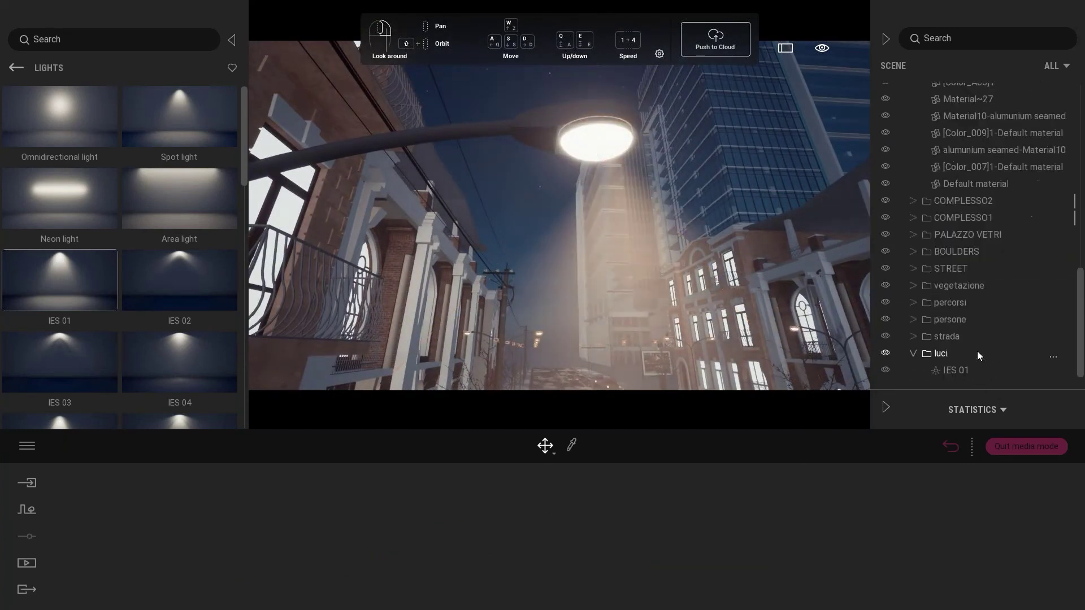
{"action": "left_click", "coordinate": [603, 143]}
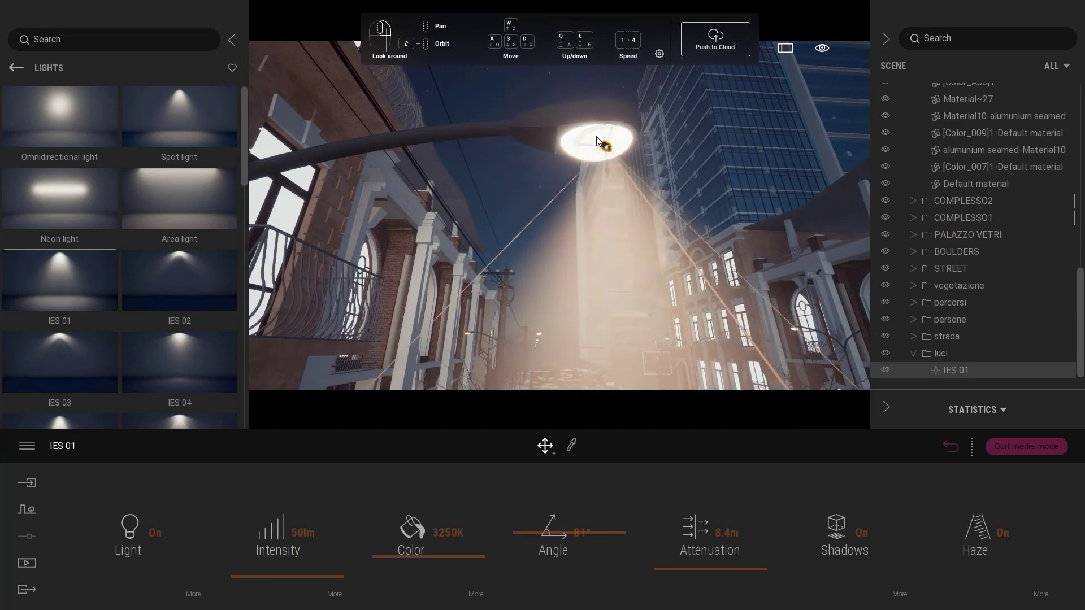
{"action": "key", "text": "Escape"}
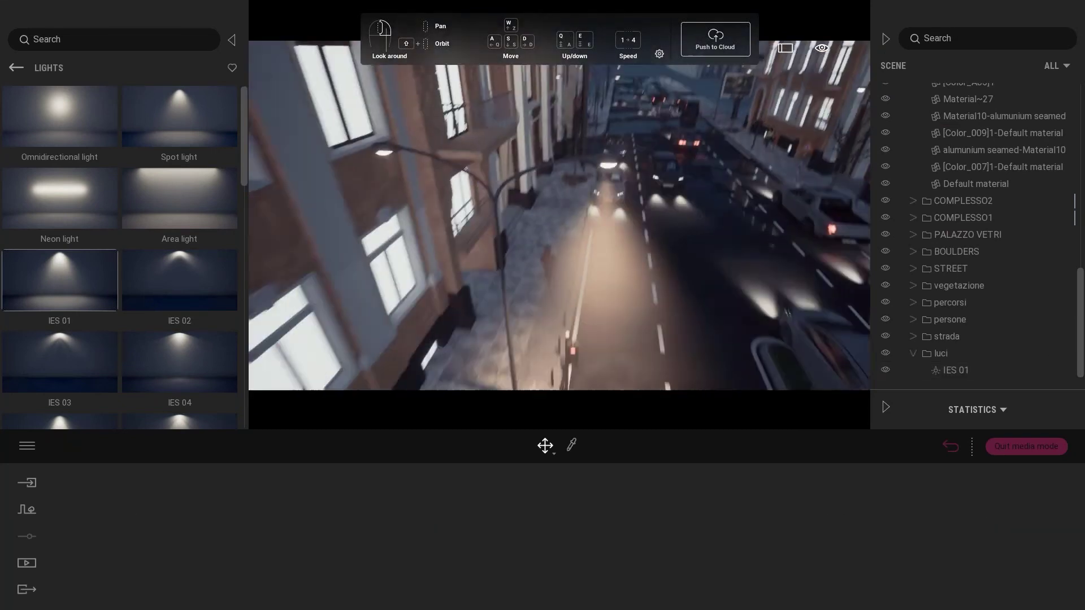
Paste an independent copy of IES 01 onto the left lamp head, then duplicate both lights
{"action": "left_click", "coordinate": [955, 371]}
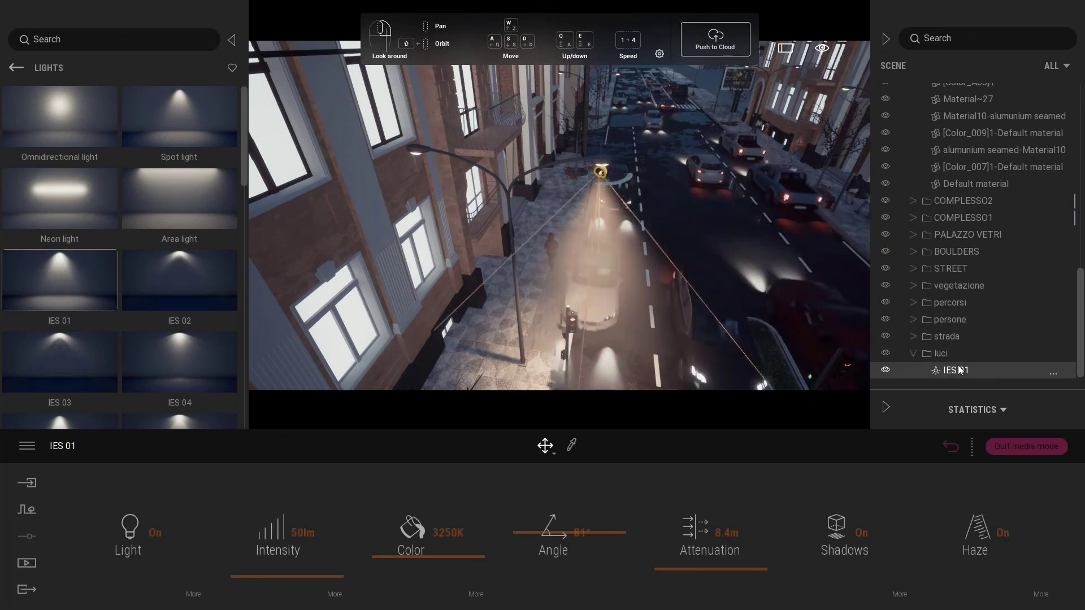
{"action": "key", "text": "ctrl+c"}
{"action": "key", "text": "ctrl+v"}
{"action": "left_click", "coordinate": [504, 361]}
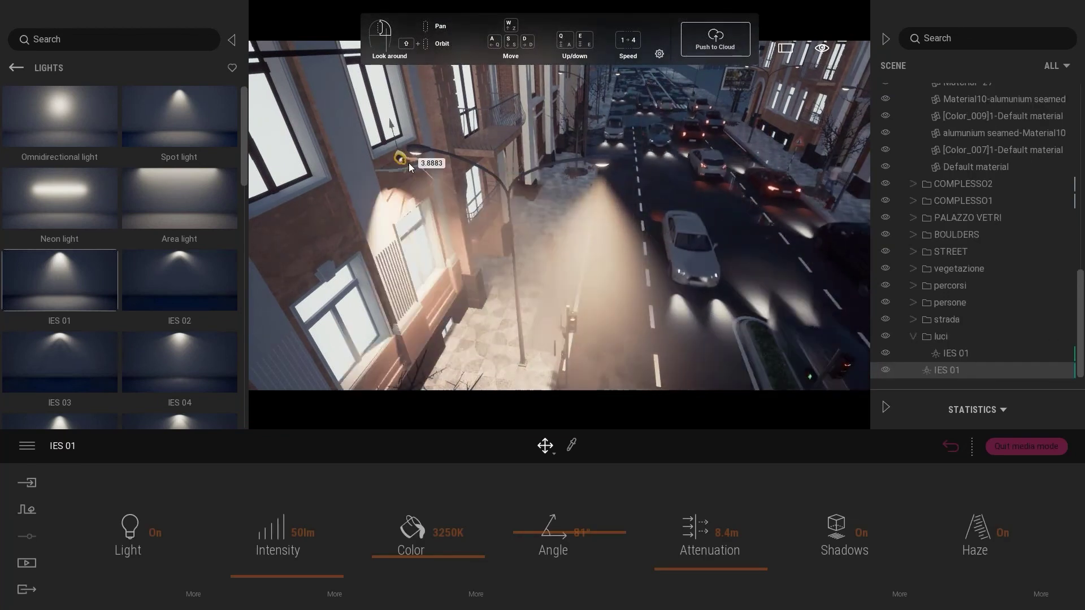
{"action": "left_click", "coordinate": [433, 162]}
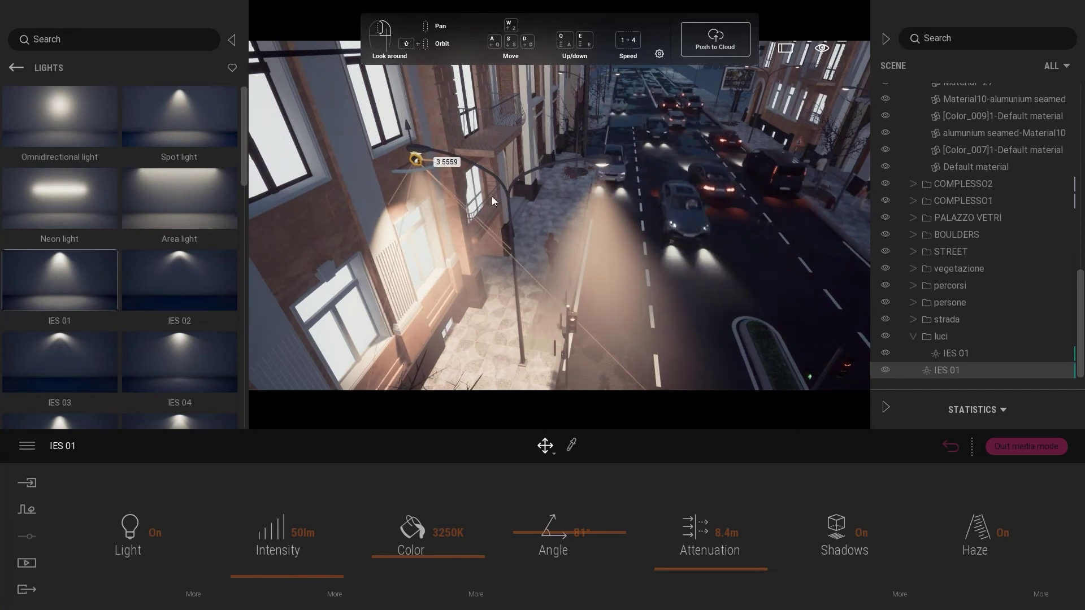
{"action": "left_click", "coordinate": [956, 356], "text": "ctrl"}
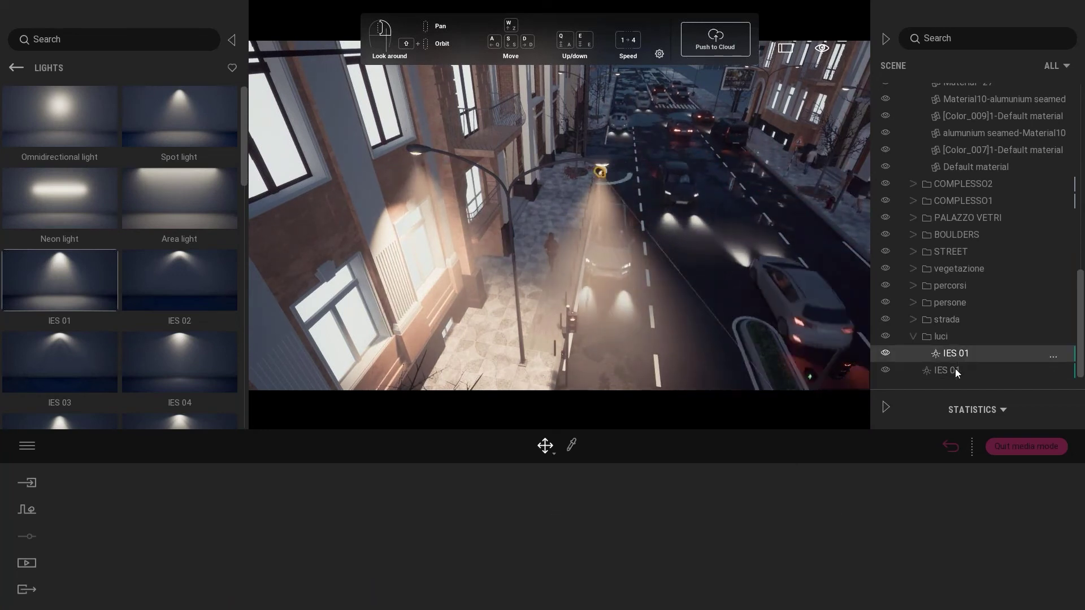
{"action": "key", "text": "ctrl+v"}
Confirm the duplicated lights as copies and move them to the lamp by the crosswalk
{"action": "left_click", "coordinate": [524, 361]}
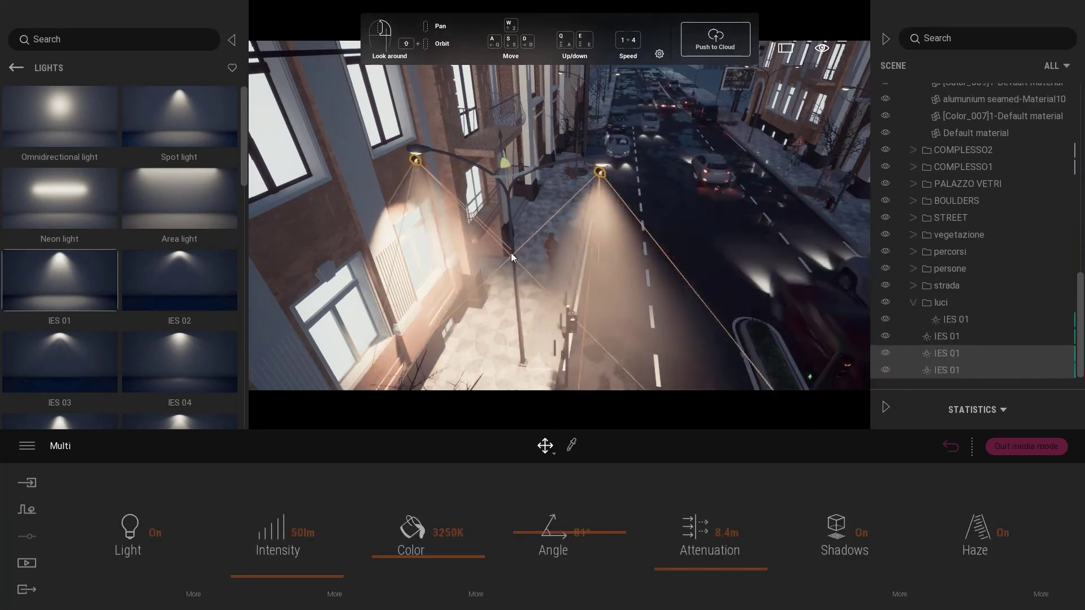
{"action": "left_click_drag", "start_coordinate": [546, 195], "coordinate": [319, 202]}
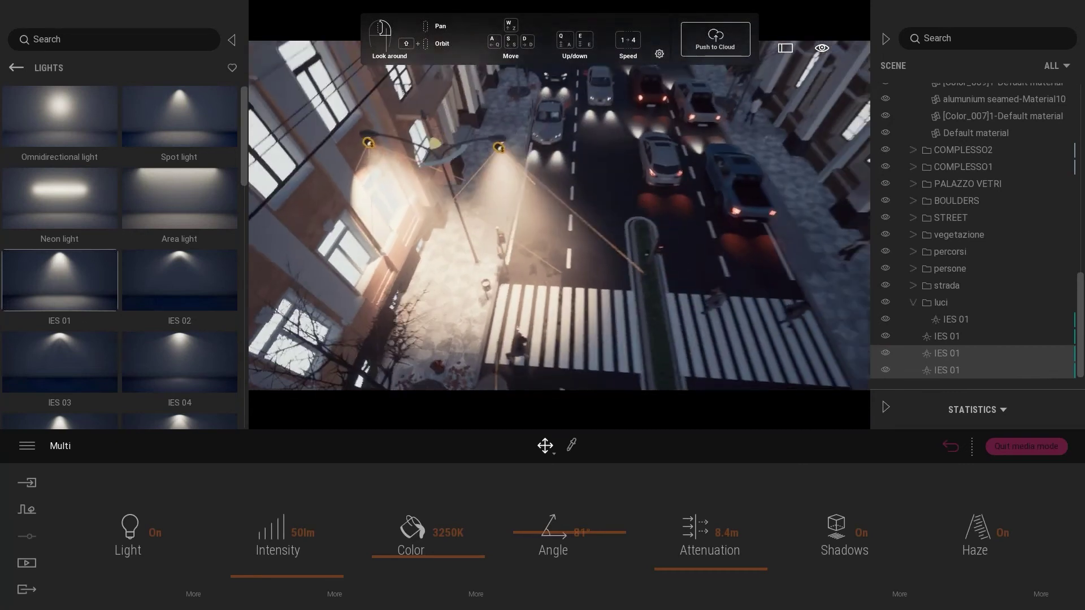
{"action": "mouse_move", "coordinate": [310, 201]}
{"action": "left_mouse_down"}
{"action": "mouse_move", "coordinate": [748, 308]}
{"action": "mouse_move", "coordinate": [483, 291]}
{"action": "mouse_move", "coordinate": [576, 229]}
{"action": "left_mouse_up"}
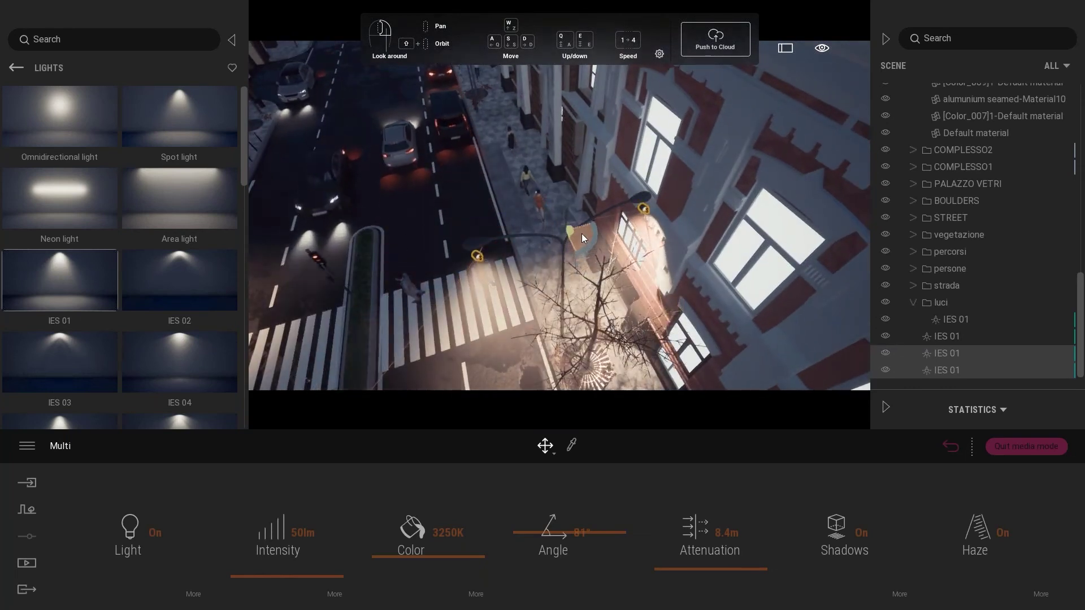
{"action": "mouse_move", "coordinate": [576, 229]}
{"action": "middle_mouse_down", "text": "shift"}
{"action": "mouse_move", "coordinate": [562, 263]}
{"action": "mouse_move", "coordinate": [616, 269]}
{"action": "middle_mouse_up", "text": "shift"}
Select several IES 01 lights and move the duplicates up the street
{"action": "left_click", "coordinate": [959, 354]}
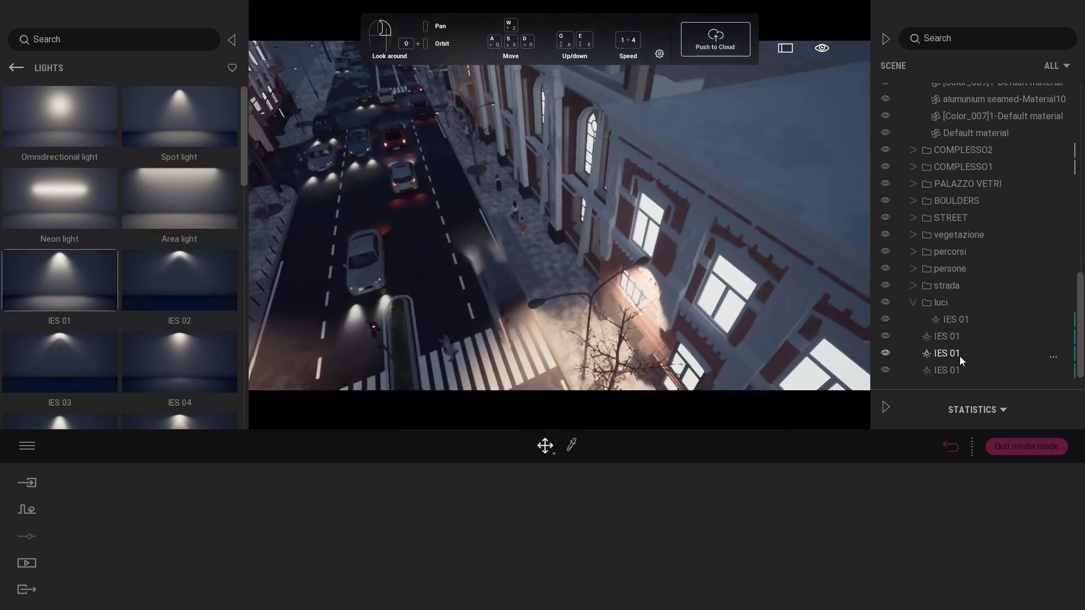
{"action": "left_click", "coordinate": [960, 371], "text": "shift"}
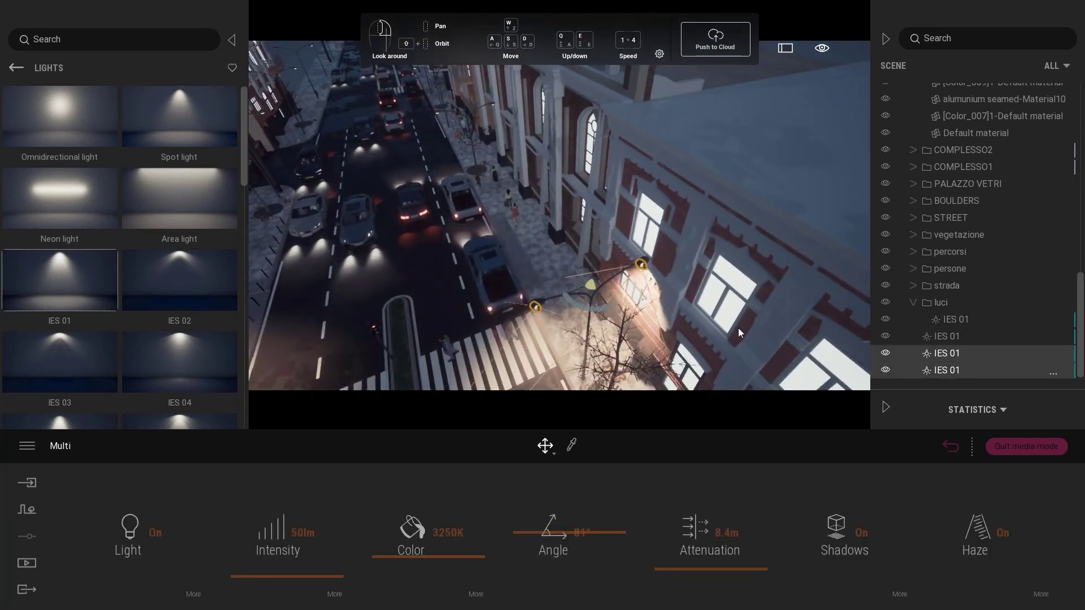
{"action": "left_click", "coordinate": [516, 359]}
{"action": "left_click_drag", "start_coordinate": [591, 288], "coordinate": [481, 164], "text": "alt"}
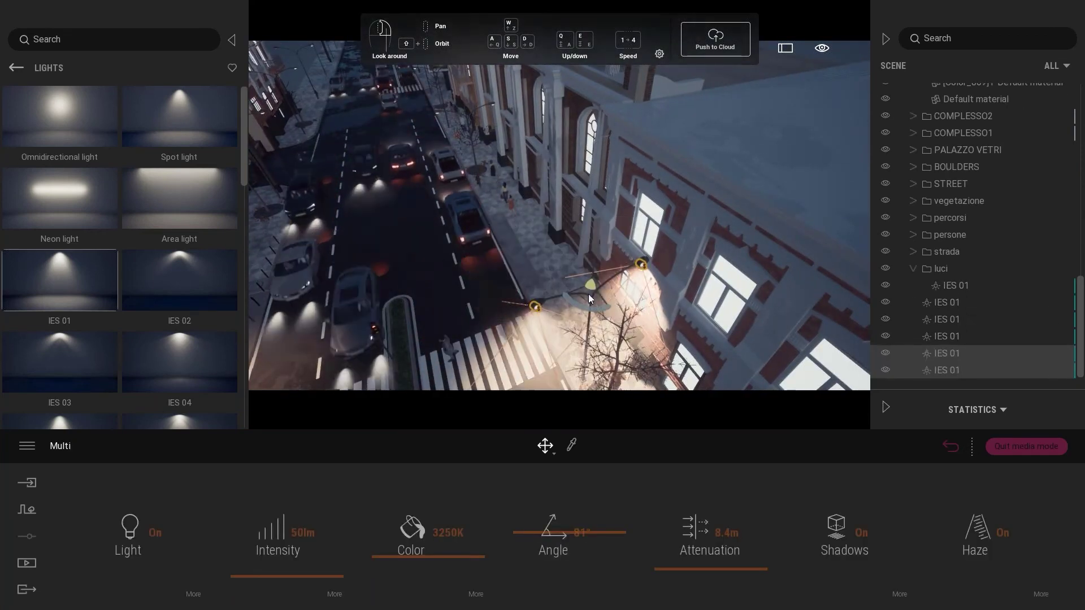
{"action": "middle_click_drag", "start_coordinate": [481, 163], "coordinate": [587, 154], "text": "shift"}
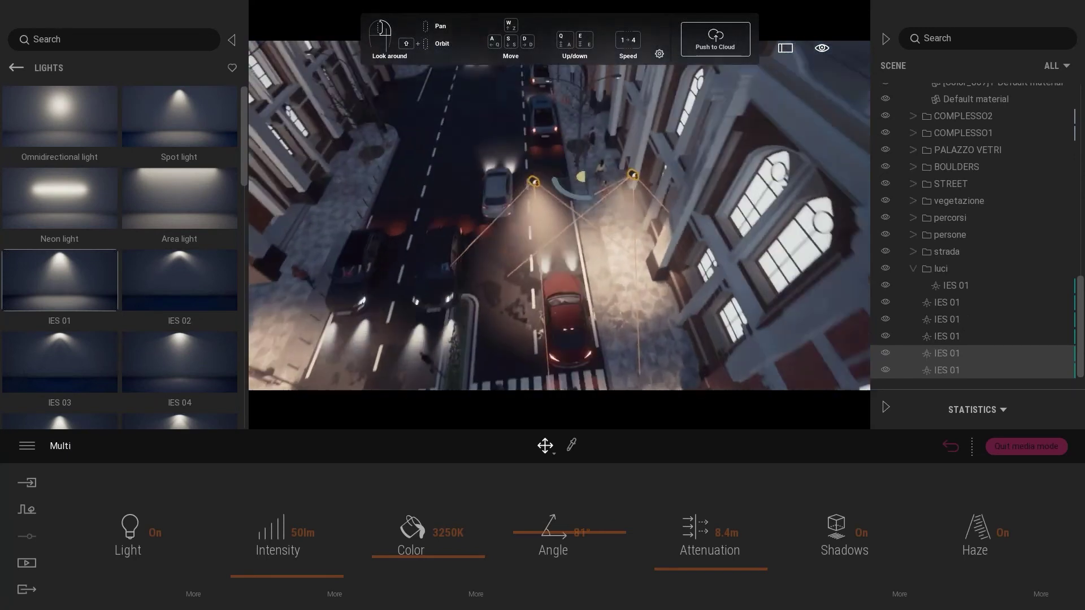
{"action": "mouse_move", "coordinate": [616, 338]}
{"action": "middle_mouse_down", "text": "shift"}
{"action": "mouse_move", "coordinate": [613, 154]}
{"action": "mouse_move", "coordinate": [626, 206]}
{"action": "mouse_move", "coordinate": [611, 191]}
{"action": "middle_mouse_up", "text": "shift"}
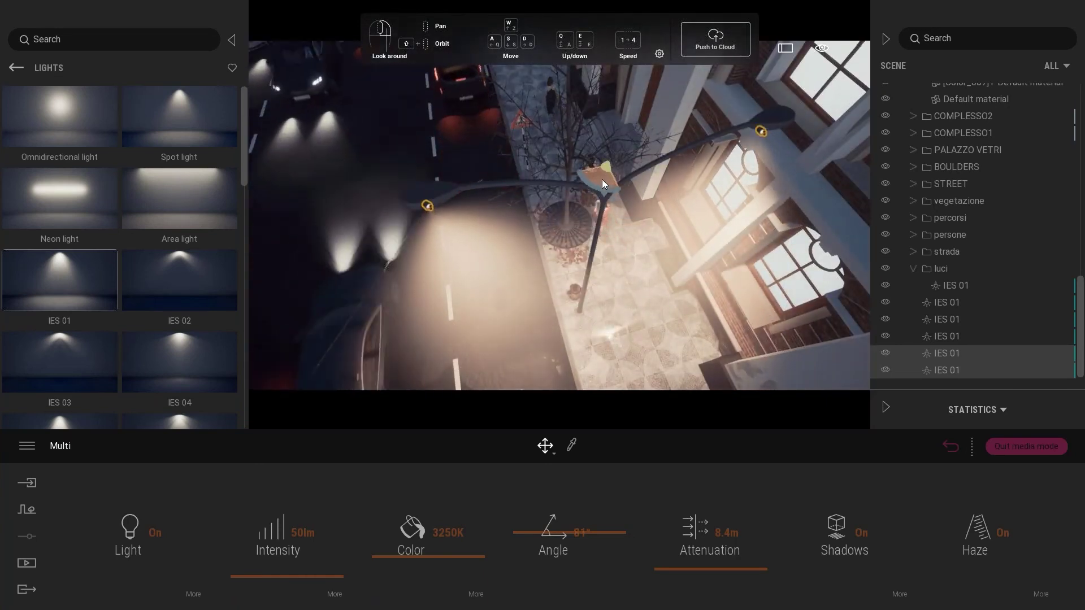
{"action": "left_click_drag", "start_coordinate": [645, 222], "coordinate": [621, 271]}
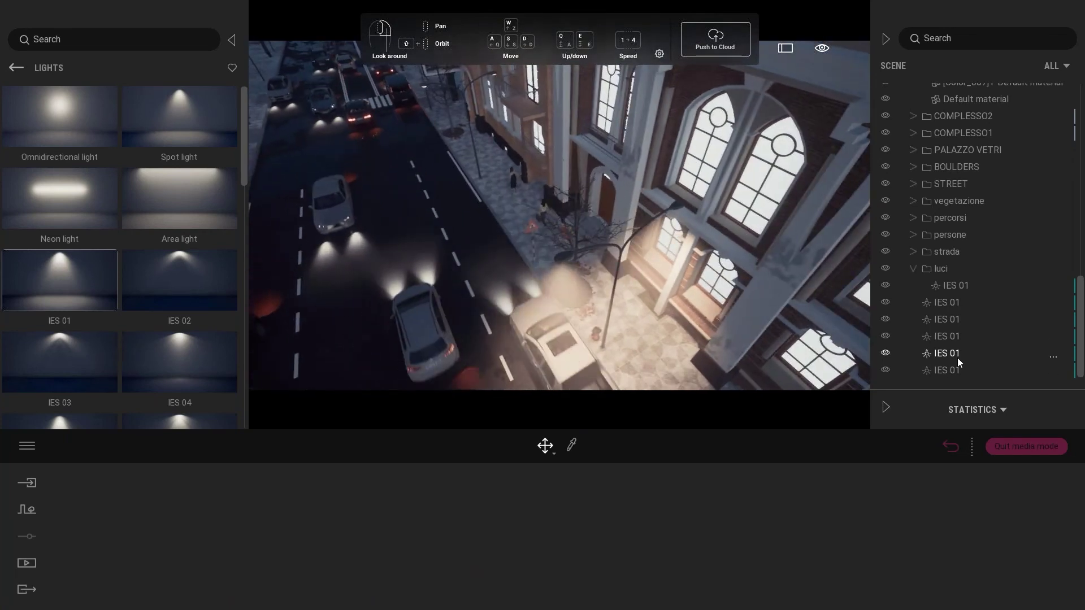
Duplicate two IES 01 lights with Ctrl+D as copies and check them around the lamp
{"action": "left_click", "coordinate": [958, 360]}
{"action": "left_click", "coordinate": [957, 370], "text": "shift"}
{"action": "key", "text": "ctrl+d"}
{"action": "key", "text": "Return"}
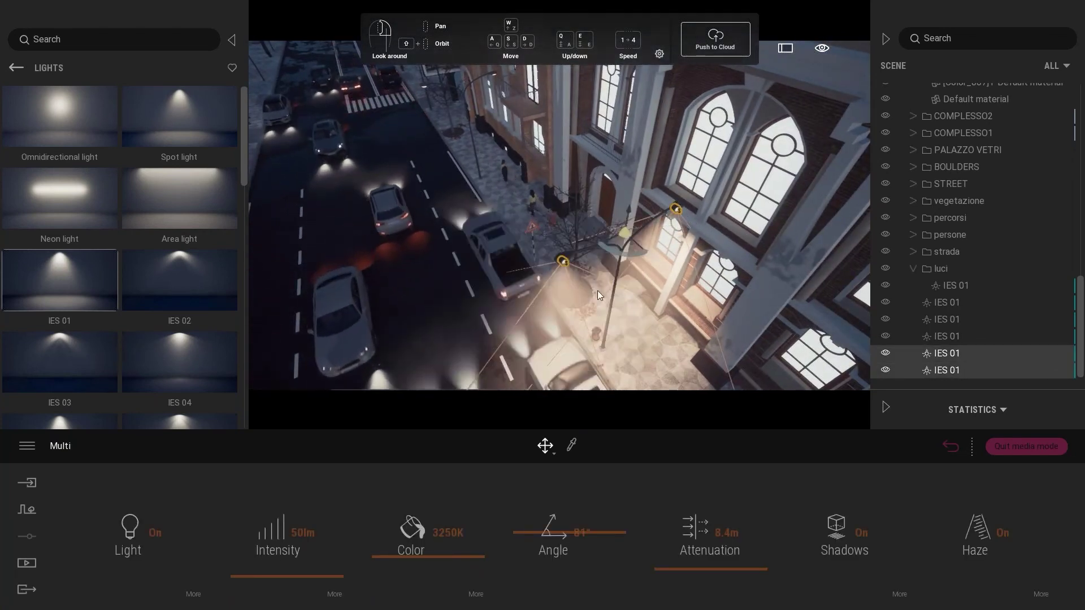
{"action": "middle_click_drag", "start_coordinate": [574, 228], "coordinate": [734, 237], "text": "shift"}
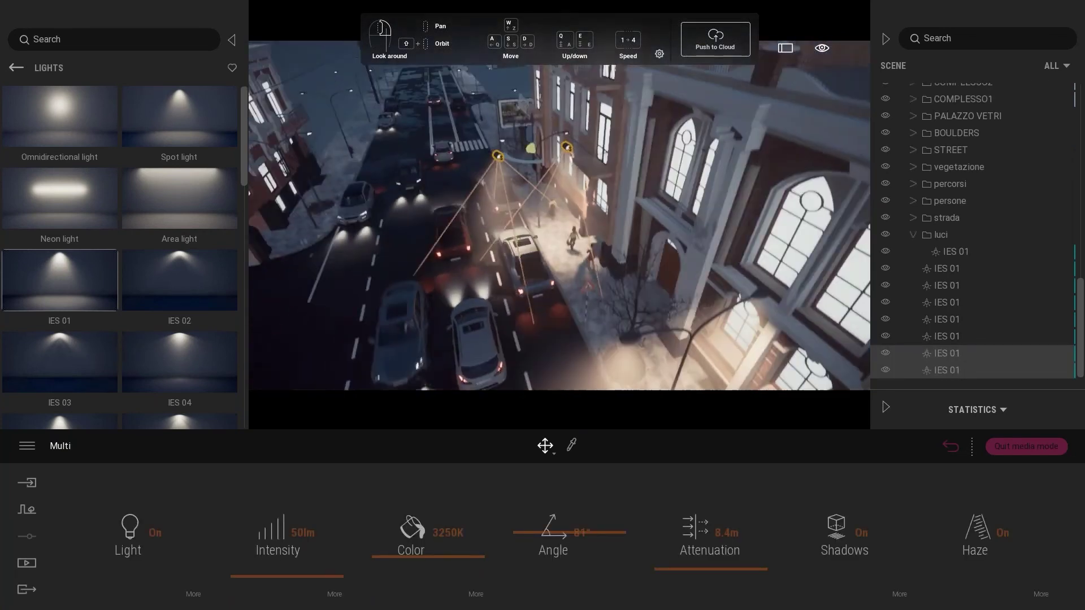
{"action": "middle_click_drag", "start_coordinate": [574, 230], "coordinate": [706, 231], "text": "shift"}
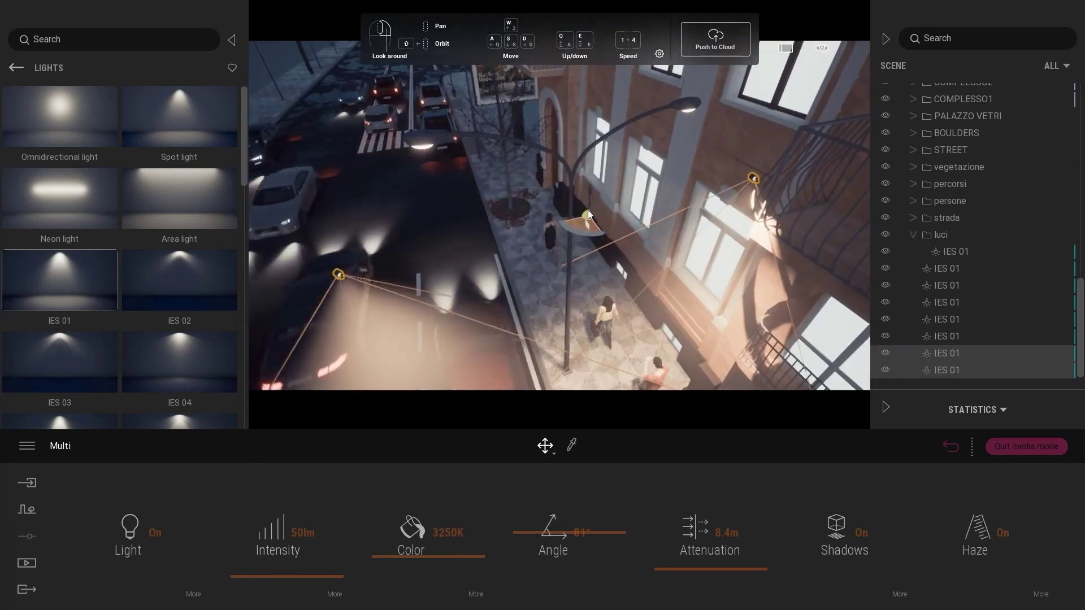
{"action": "middle_click_drag", "start_coordinate": [588, 212], "coordinate": [575, 143], "text": "shift"}
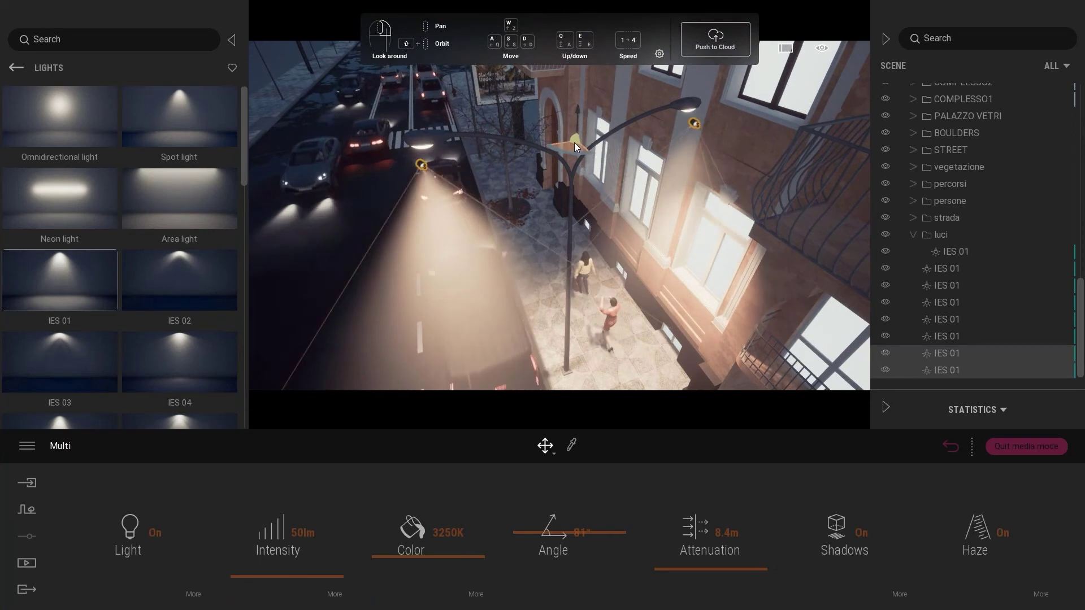
{"action": "left_click", "coordinate": [576, 151]}
{"action": "mouse_move", "coordinate": [576, 151]}
{"action": "middle_mouse_down", "text": "shift"}
{"action": "mouse_move", "coordinate": [679, 170]}
{"action": "mouse_move", "coordinate": [859, 282]}
{"action": "middle_mouse_up", "text": "shift"}
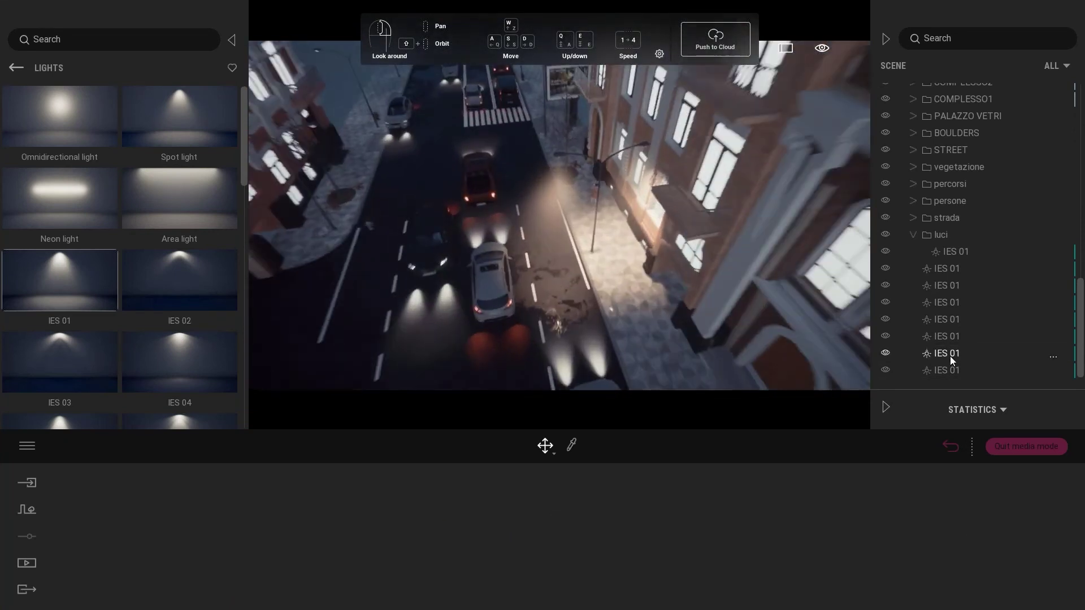
Inspect the last two IES 01 lights on their lamp from close and top-down views
{"action": "left_click", "coordinate": [951, 356]}
{"action": "mouse_move", "coordinate": [785, 310]}
{"action": "middle_mouse_down", "text": "shift"}
{"action": "mouse_move", "coordinate": [706, 282]}
{"action": "mouse_move", "coordinate": [520, 358]}
{"action": "middle_mouse_up", "text": "shift"}
{"action": "left_click", "coordinate": [520, 359]}
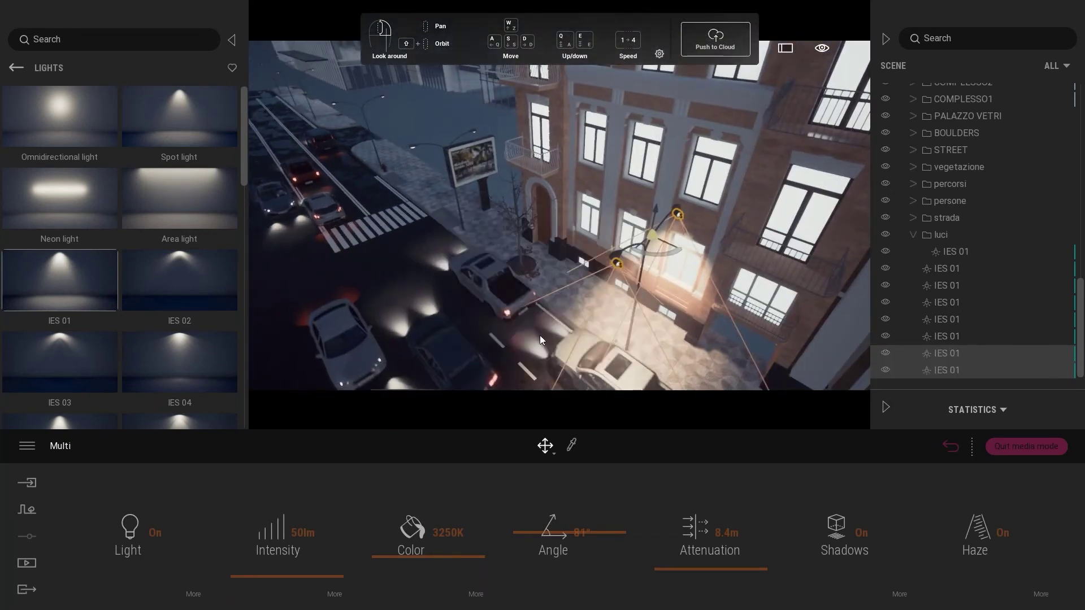
{"action": "mouse_move", "coordinate": [457, 157]}
{"action": "middle_mouse_down", "text": "shift"}
{"action": "mouse_move", "coordinate": [457, 238]}
{"action": "mouse_move", "coordinate": [649, 332]}
{"action": "middle_mouse_up", "text": "shift"}
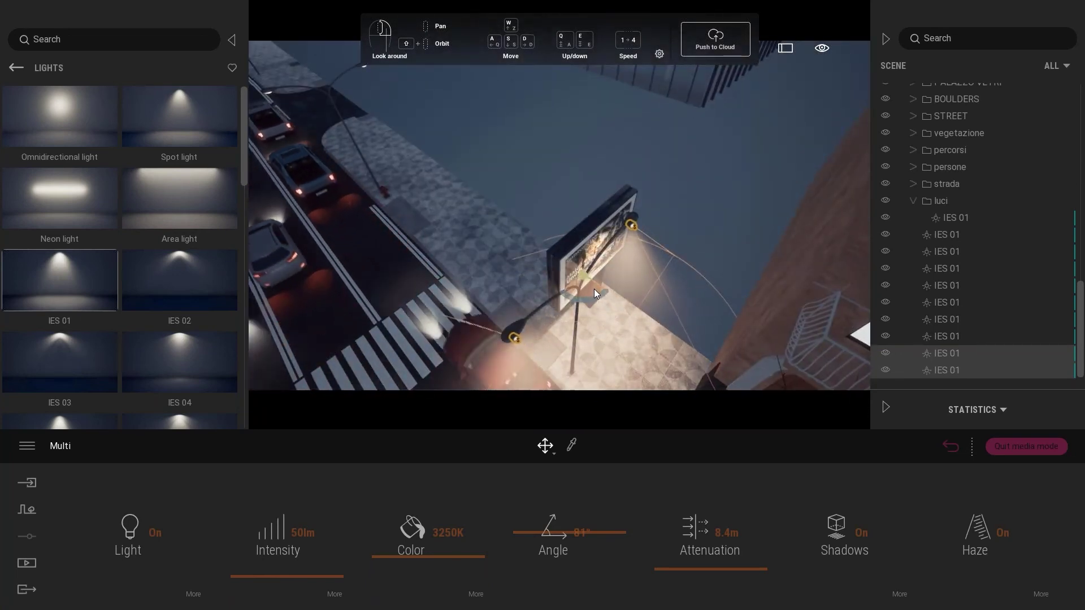
{"action": "left_click", "coordinate": [646, 288]}
{"action": "mouse_move", "coordinate": [646, 288]}
{"action": "middle_mouse_down", "text": "shift"}
{"action": "mouse_move", "coordinate": [735, 237]}
{"action": "mouse_move", "coordinate": [621, 254]}
{"action": "middle_mouse_up", "text": "shift"}
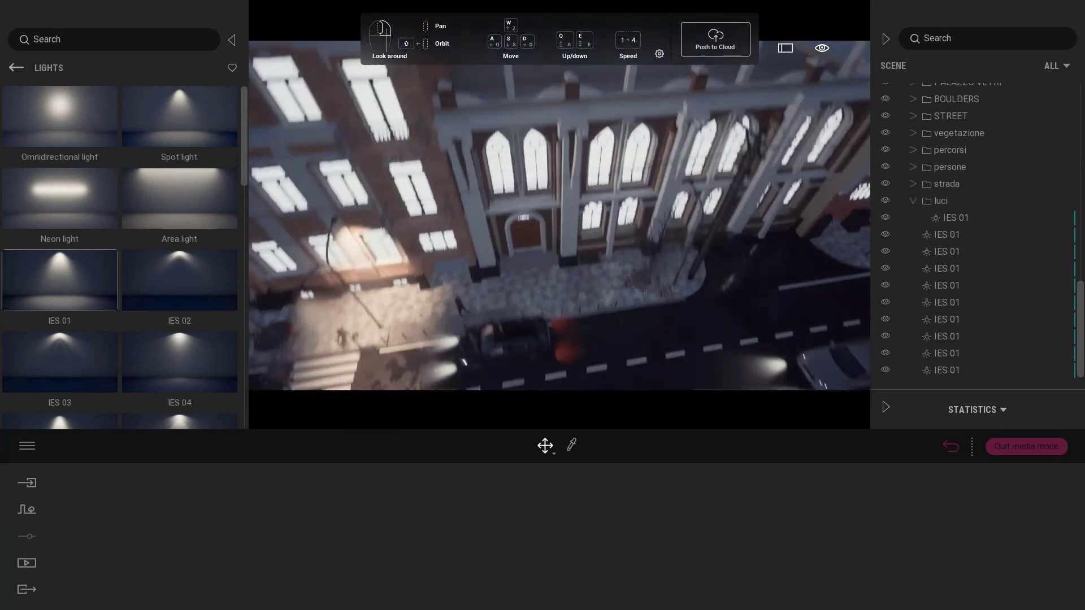
{"action": "middle_click_drag", "start_coordinate": [622, 254], "coordinate": [914, 287], "text": "shift"}
Paste an IES 01 pair as instances onto the street lamp post beside the tree
{"action": "left_click", "coordinate": [952, 219]}
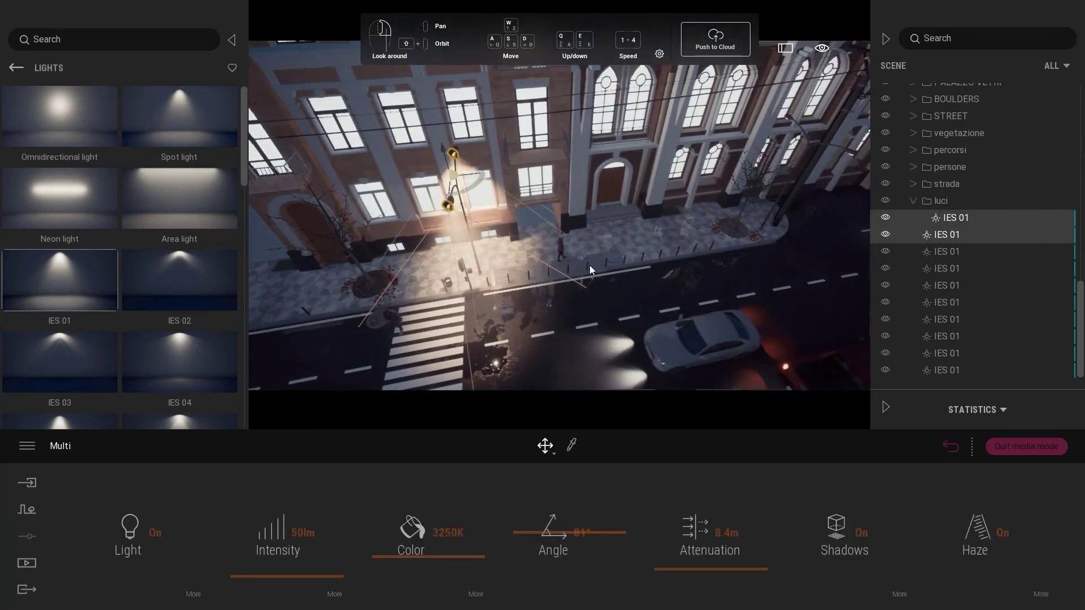
{"action": "key", "text": "ctrl+c"}
{"action": "key", "text": "ctrl+v"}
{"action": "left_click", "coordinate": [507, 359]}
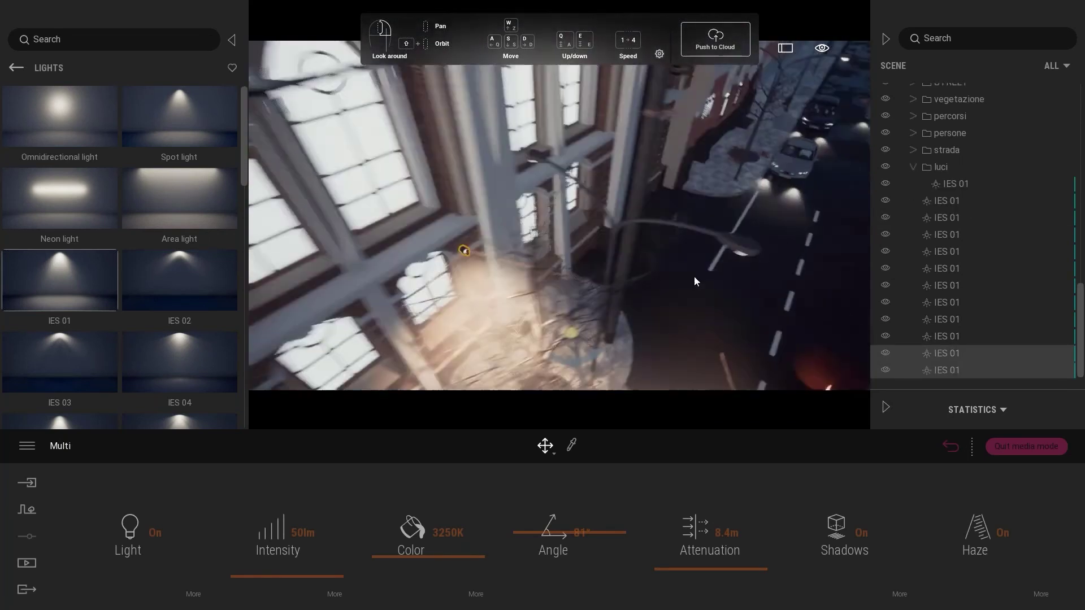
{"action": "middle_click_drag", "start_coordinate": [694, 276], "coordinate": [506, 343], "text": "shift"}
{"action": "left_click_drag", "start_coordinate": [506, 342], "coordinate": [547, 226]}
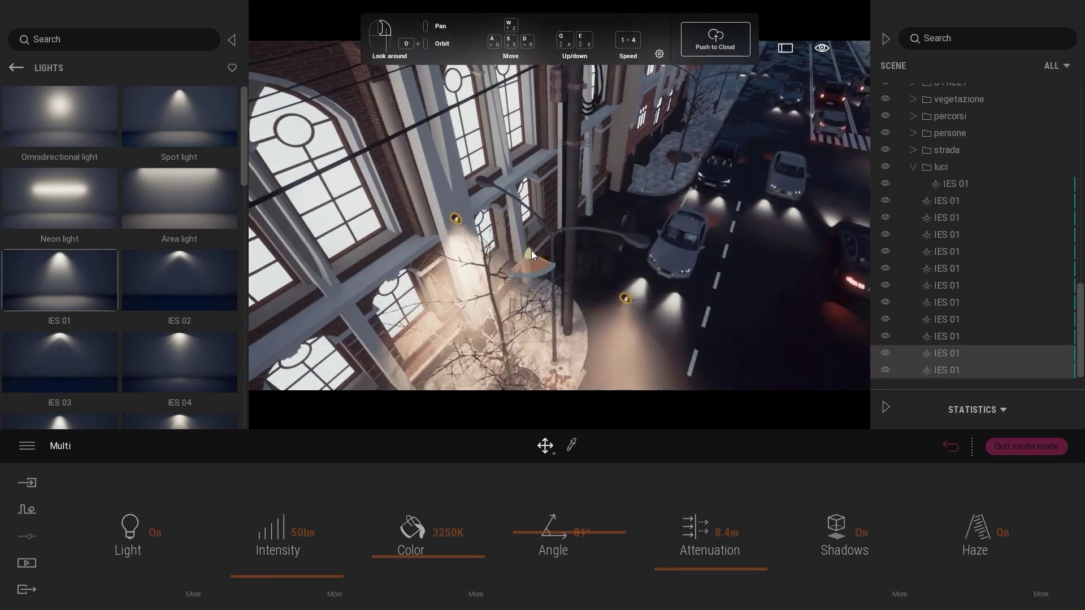
{"action": "key", "text": "Escape"}
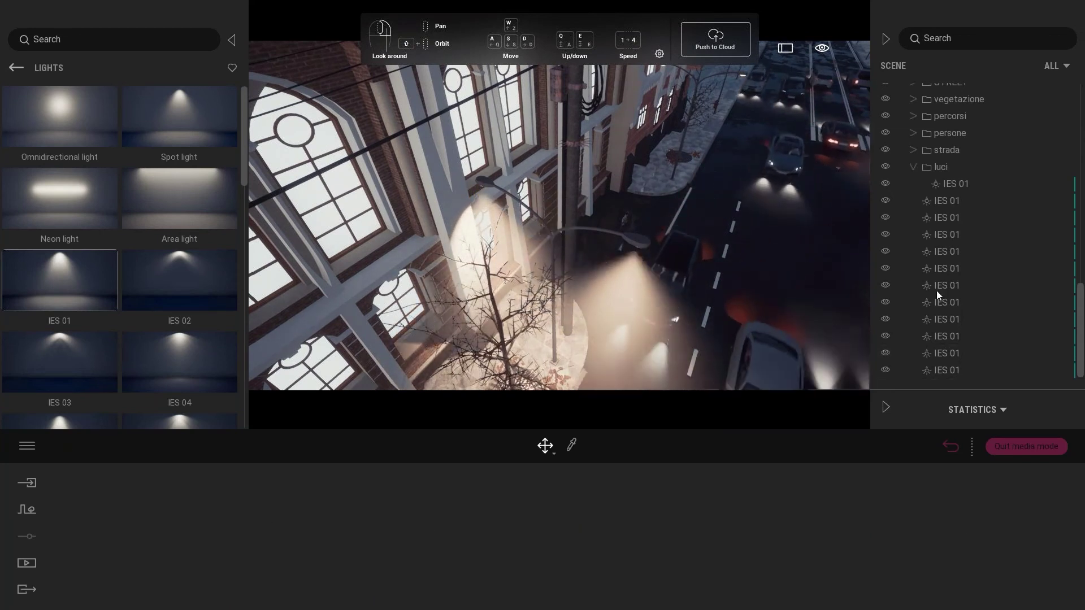
Duplicate the lamp-light pair as instances and view more of the street
{"action": "left_click", "coordinate": [958, 371], "text": "shift"}
{"action": "key", "text": "ctrl+d"}
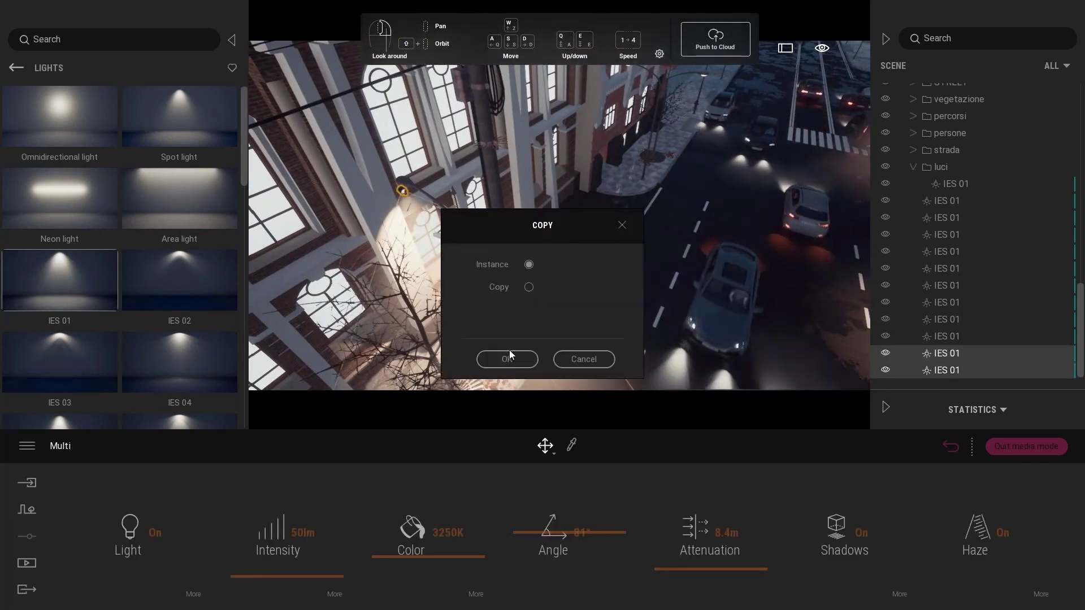
{"action": "left_click", "coordinate": [511, 366]}
{"action": "mouse_move", "coordinate": [459, 226]}
{"action": "middle_mouse_down", "text": "shift"}
{"action": "mouse_move", "coordinate": [494, 316]}
{"action": "mouse_move", "coordinate": [427, 382]}
{"action": "mouse_move", "coordinate": [419, 314]}
{"action": "mouse_move", "coordinate": [408, 368]}
{"action": "mouse_move", "coordinate": [549, 194]}
{"action": "mouse_move", "coordinate": [575, 181]}
{"action": "mouse_move", "coordinate": [542, 158]}
{"action": "mouse_move", "coordinate": [532, 169]}
{"action": "mouse_move", "coordinate": [594, 256]}
{"action": "middle_mouse_up", "text": "shift"}
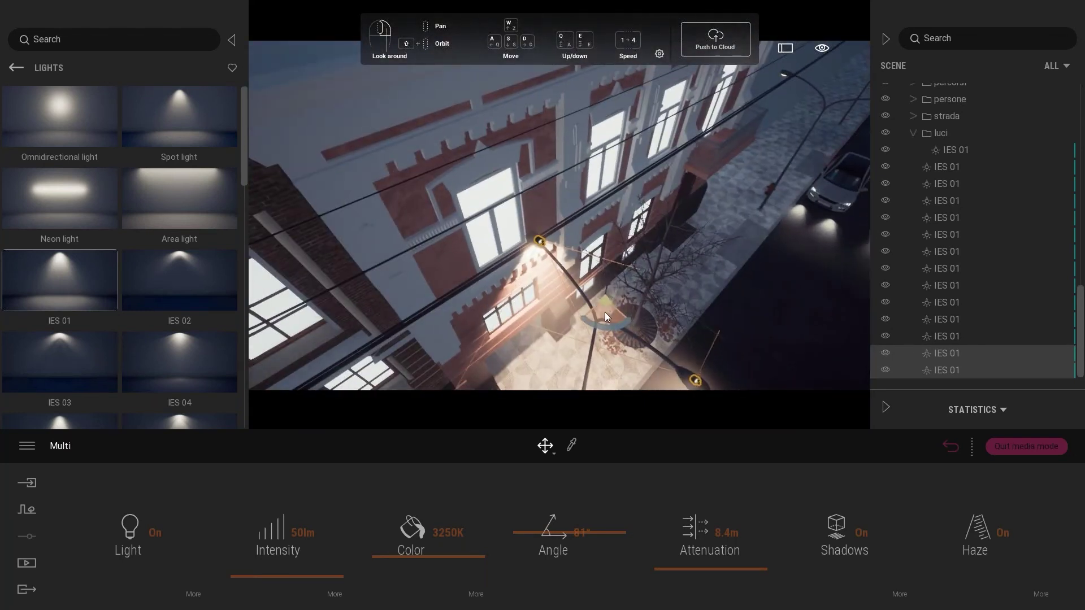
{"action": "left_click_drag", "start_coordinate": [605, 312], "coordinate": [975, 353]}
Paste the newest IES 01 pair as instances and raise them onto another lamp's heads
{"action": "left_click", "coordinate": [974, 354]}
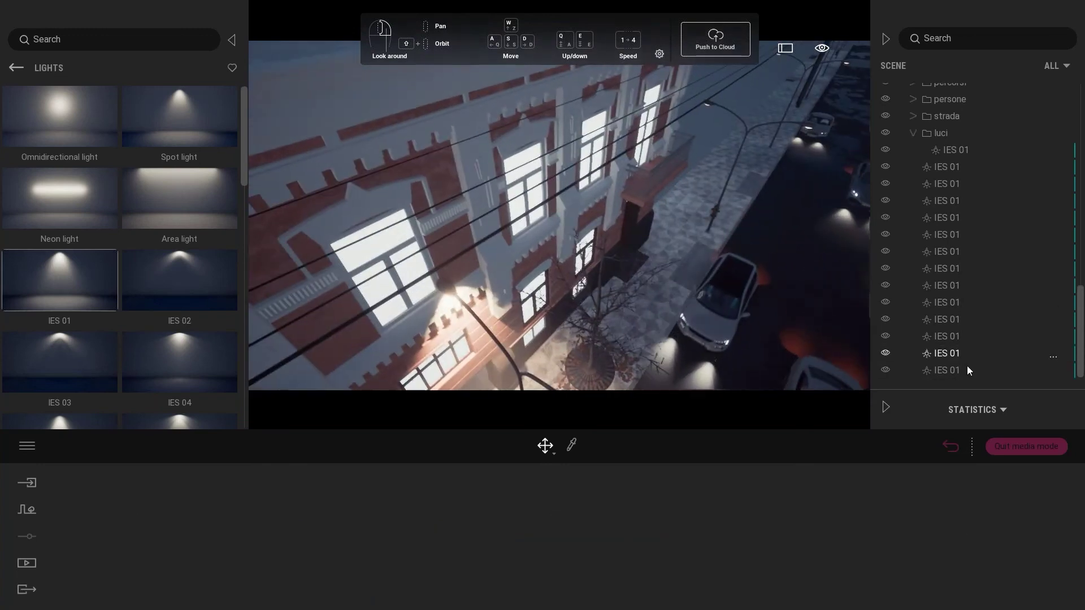
{"action": "key", "text": "ctrl+c"}
{"action": "key", "text": "ctrl+v"}
{"action": "left_click", "coordinate": [507, 360]}
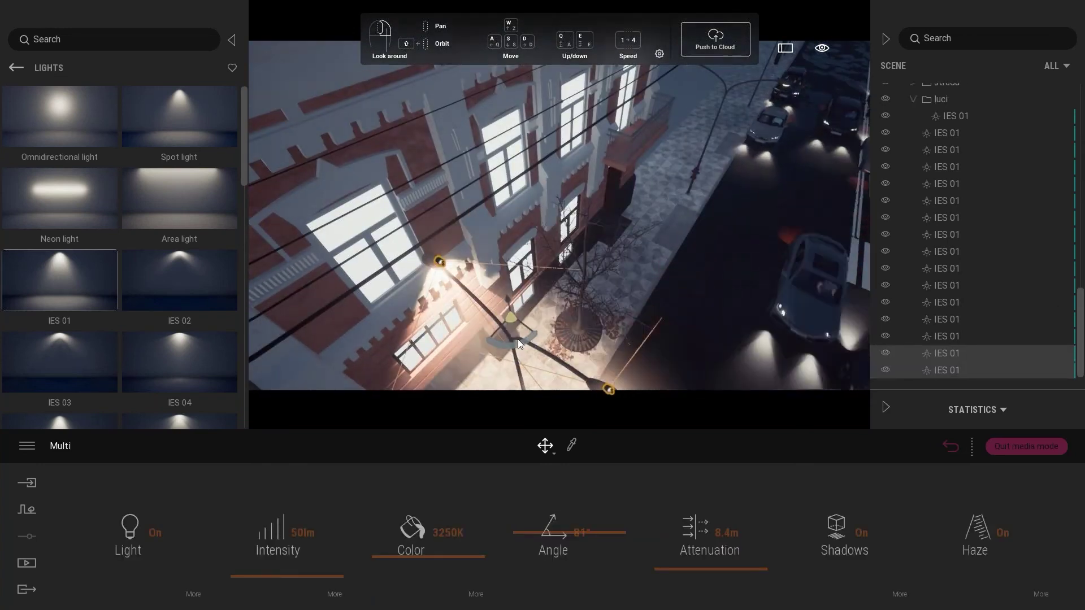
{"action": "middle_click_drag", "start_coordinate": [649, 205], "coordinate": [720, 99], "text": "shift"}
{"action": "middle_click_drag", "start_coordinate": [521, 287], "coordinate": [501, 282], "text": "shift"}
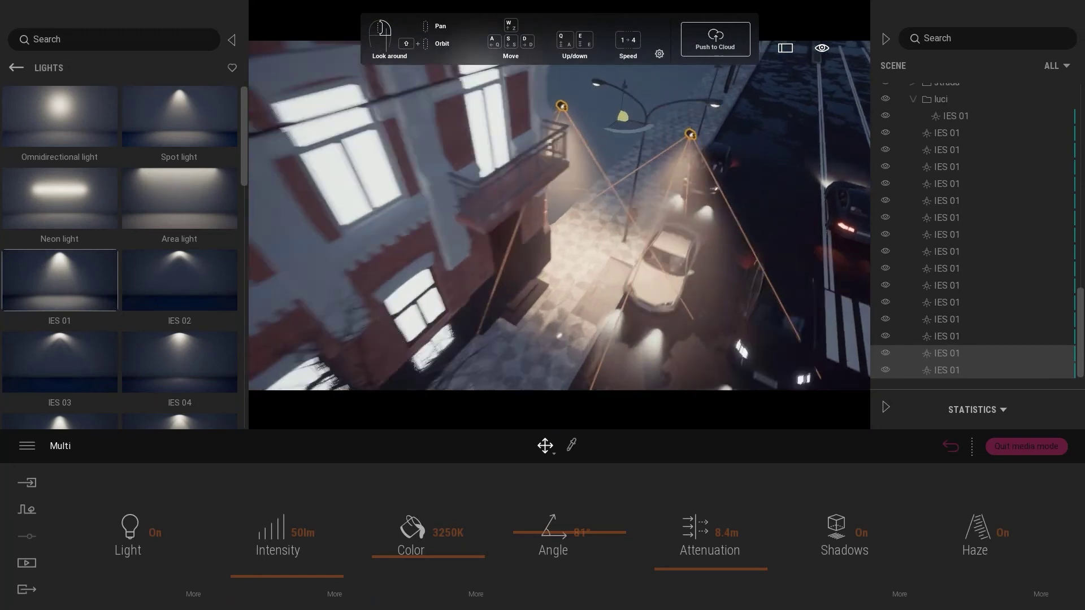
{"action": "mouse_move", "coordinate": [501, 283]}
{"action": "left_mouse_down"}
{"action": "mouse_move", "coordinate": [604, 185]}
{"action": "mouse_move", "coordinate": [590, 263]}
{"action": "left_mouse_up"}
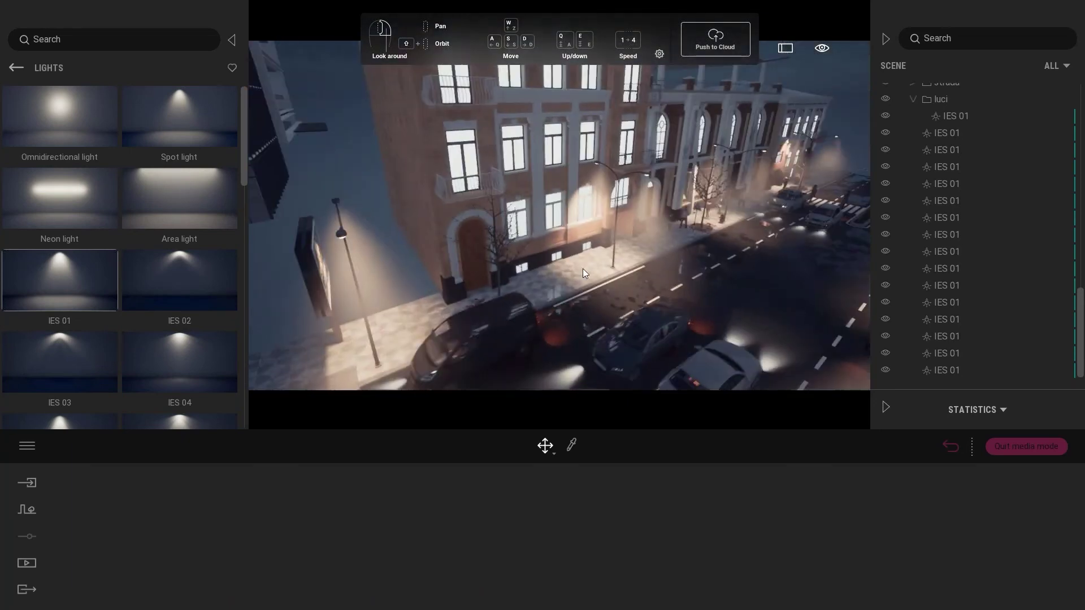
Jump back to the saved Image1 camera view
{"action": "left_click", "coordinate": [27, 563]}
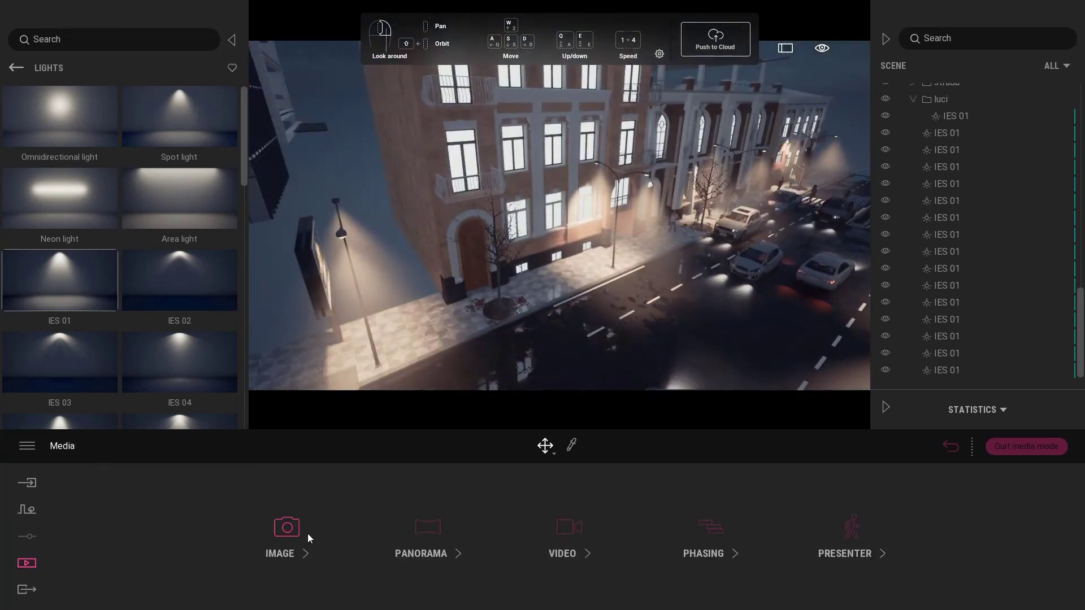
{"action": "left_click", "coordinate": [307, 534]}
{"action": "left_click", "coordinate": [232, 503]}
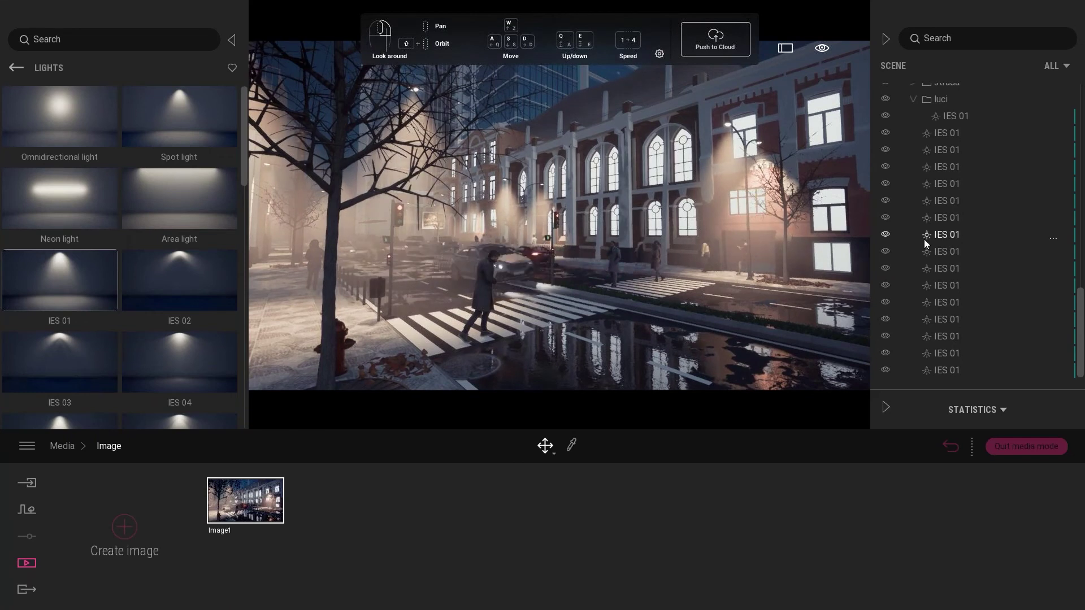
Select the first IES 01 light in the luci list
{"action": "left_click", "coordinate": [957, 133]}
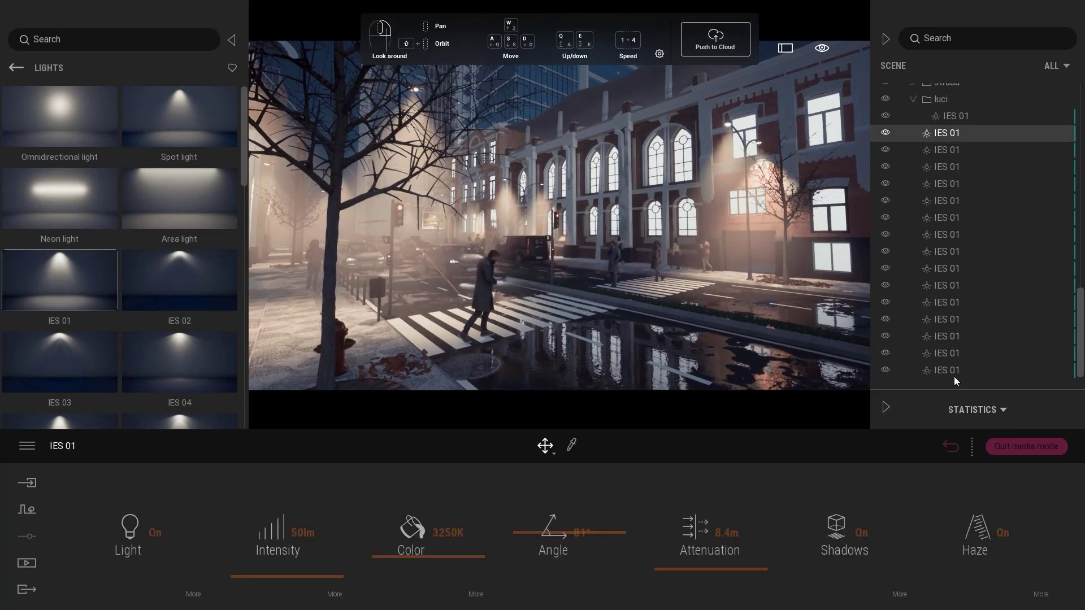
{"action": "left_click", "coordinate": [954, 376], "text": "shift"}
{"action": "scroll", "coordinate": [945, 199], "scroll_direction": "up", "scroll_amount": 2}
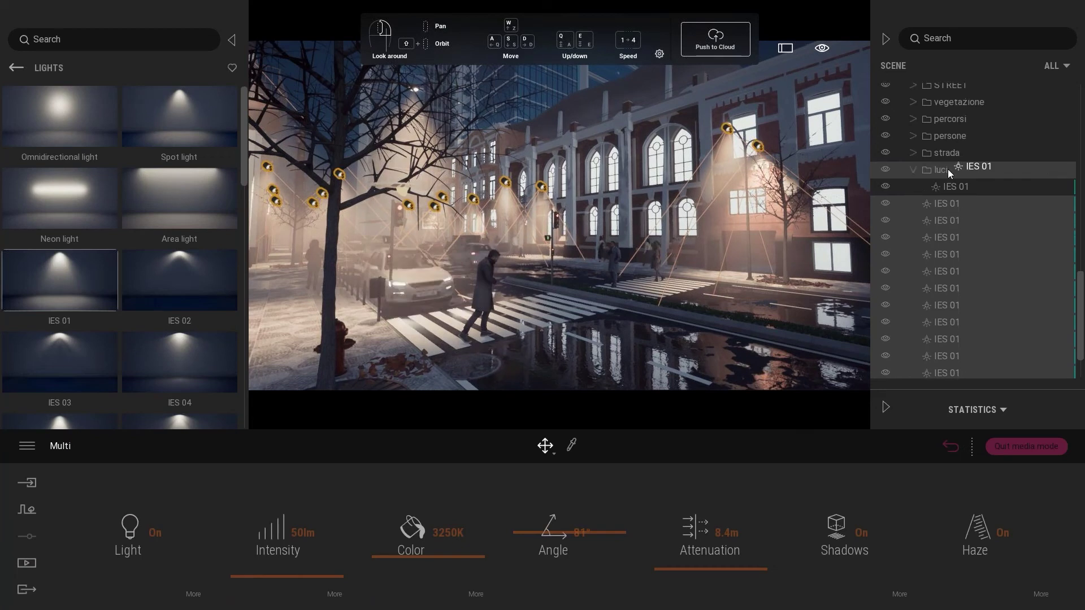
{"action": "scroll", "coordinate": [949, 175], "scroll_direction": "up", "scroll_amount": 2}
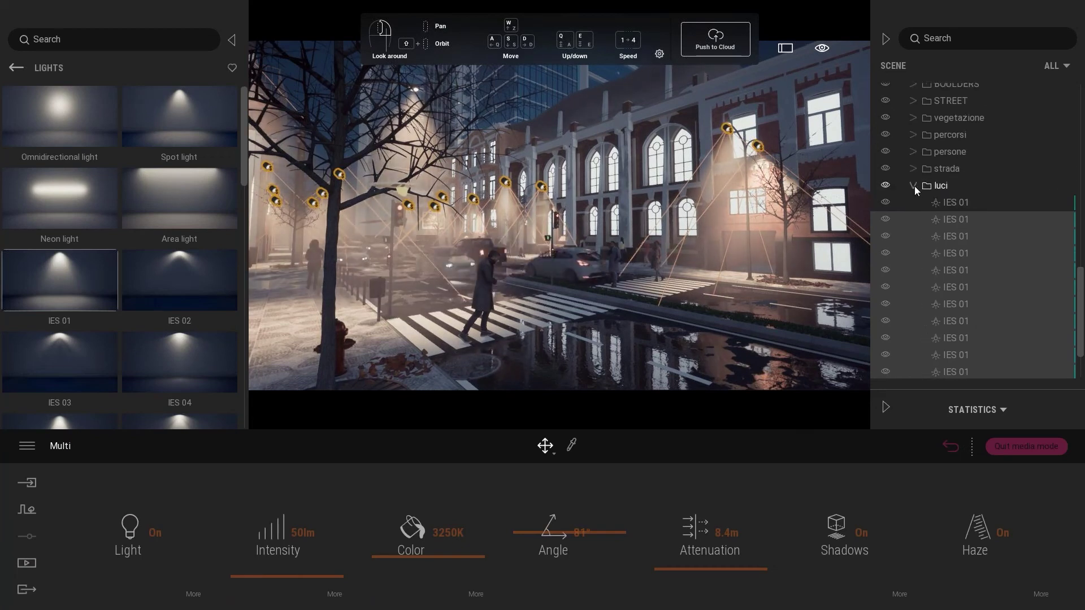
{"action": "left_click", "coordinate": [938, 203]}
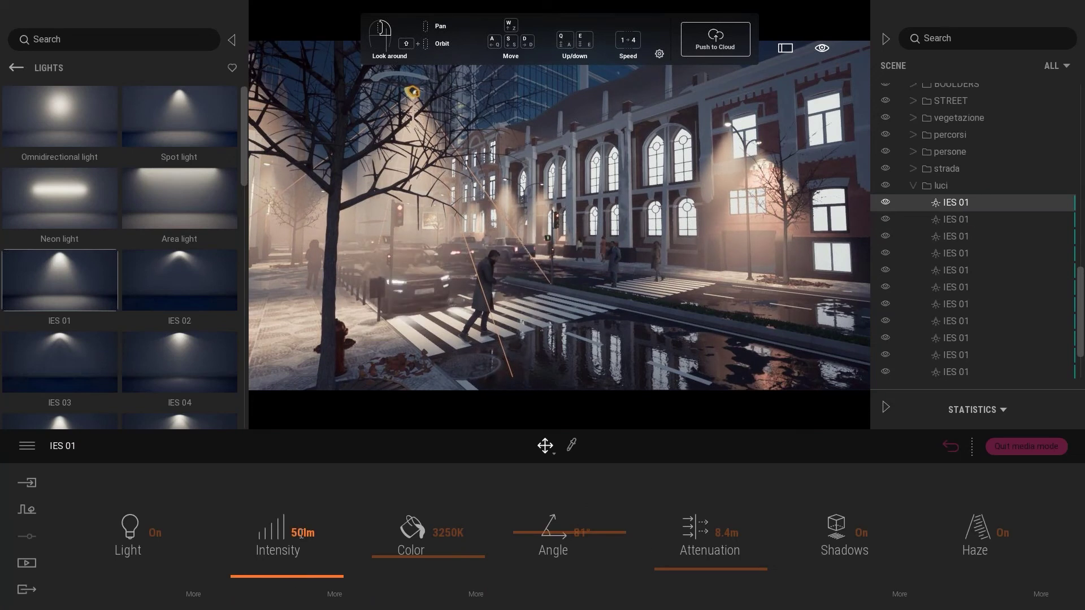
Set the first IES 01 light to 20lm intensity and a 61° beam angle
{"action": "mouse_move", "coordinate": [270, 565]}
{"action": "left_mouse_down"}
{"action": "mouse_move", "coordinate": [277, 555]}
{"action": "mouse_move", "coordinate": [273, 608]}
{"action": "left_mouse_up"}
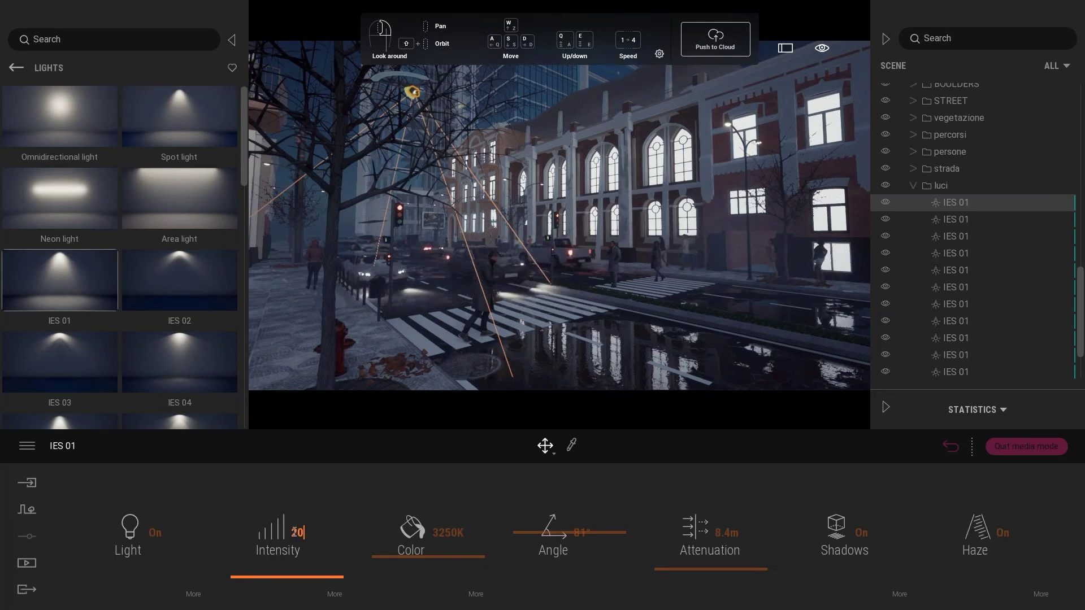
{"action": "key", "text": "Return"}
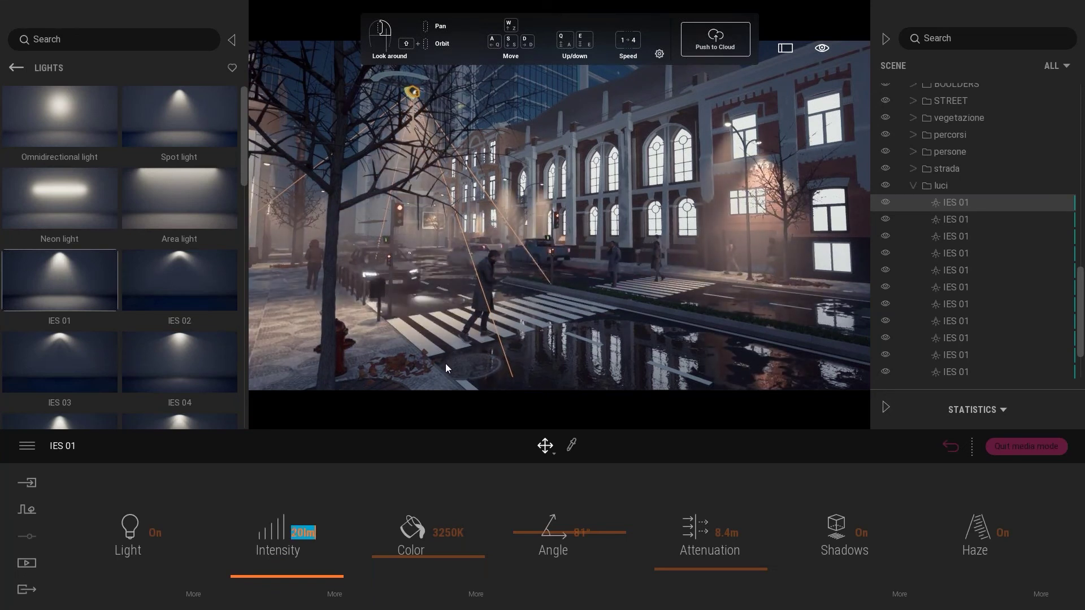
{"action": "left_click", "coordinate": [493, 317]}
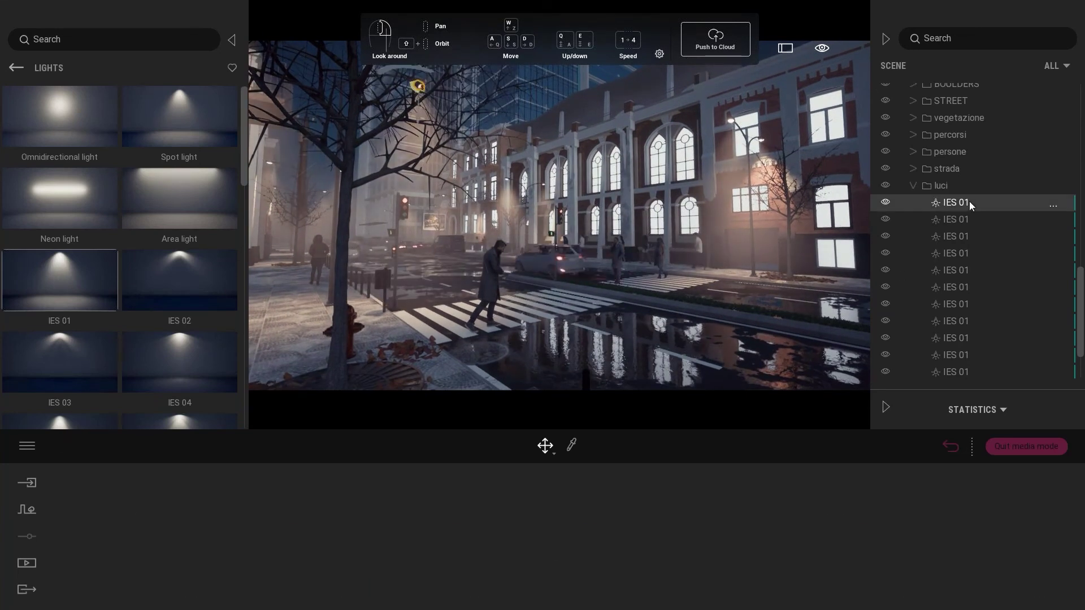
{"action": "left_click_drag", "start_coordinate": [547, 533], "coordinate": [547, 541]}
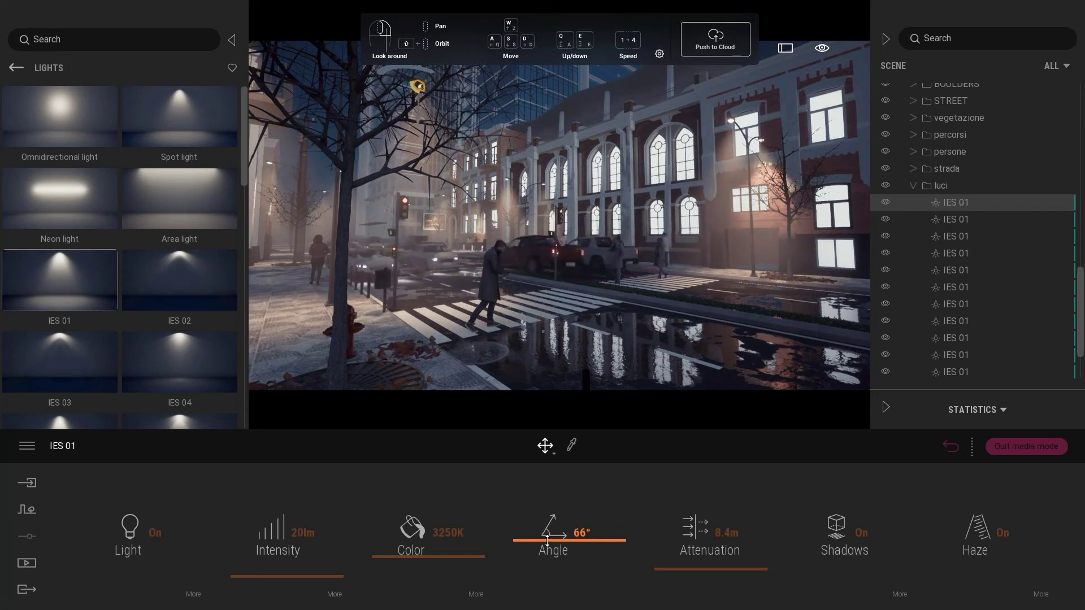
{"action": "left_click", "coordinate": [589, 341]}
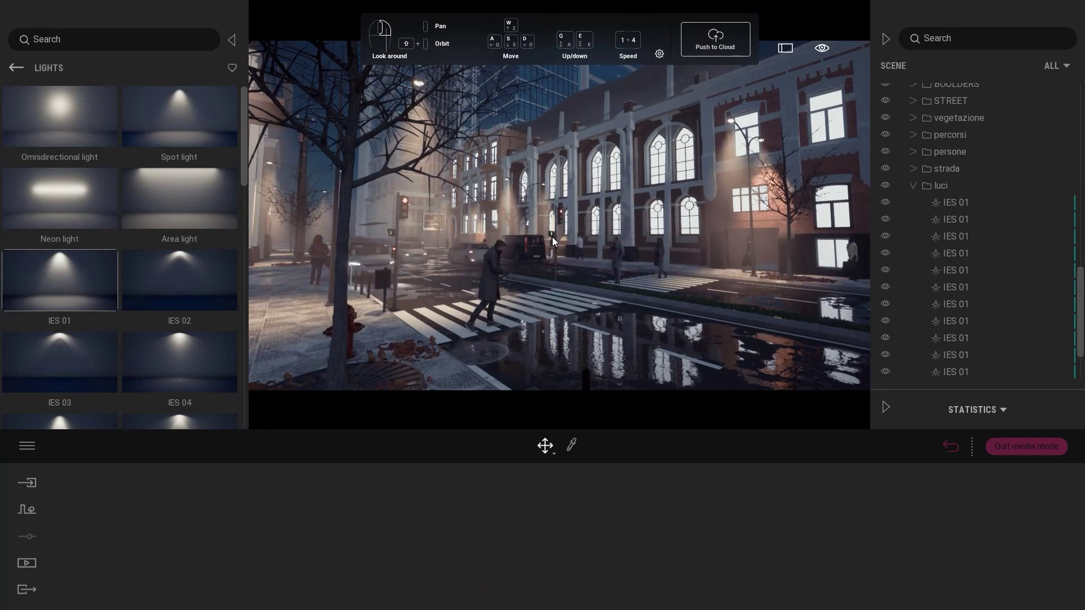
Fly the camera from the crosswalk down the street and up among the glass towers
{"action": "key", "text": "w"}
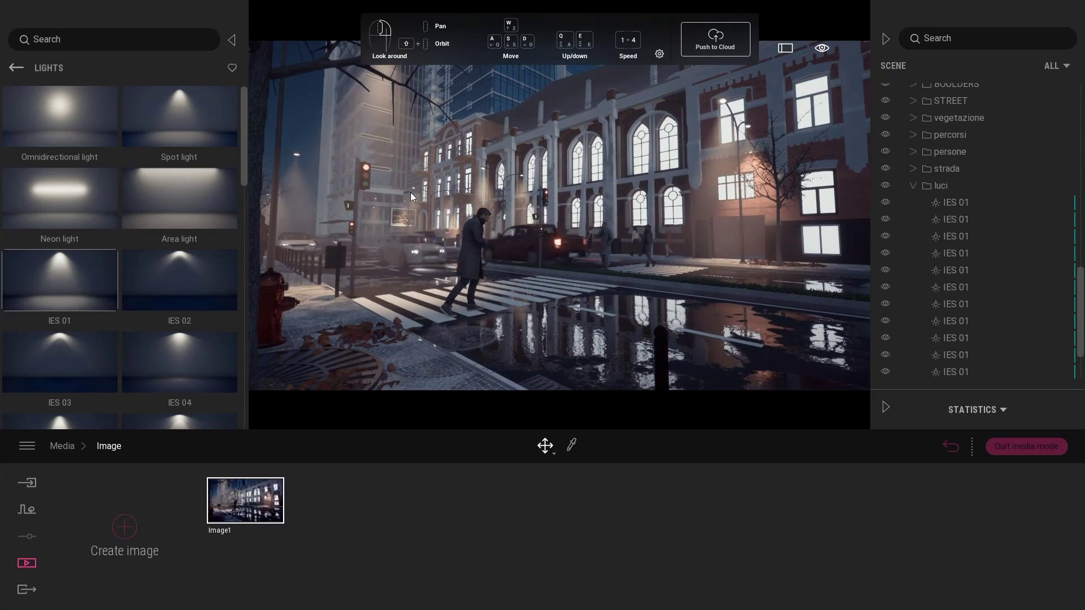
{"action": "left_click_drag", "start_coordinate": [410, 192], "coordinate": [512, 229]}
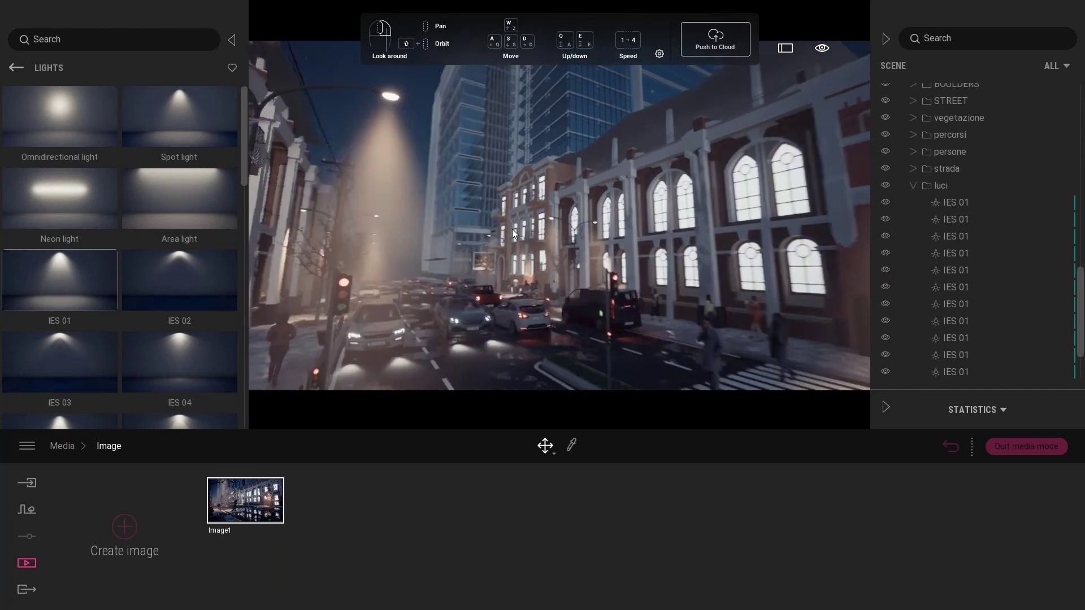
{"action": "mouse_move", "coordinate": [501, 167]}
{"action": "left_mouse_down"}
{"action": "mouse_move", "coordinate": [452, 170]}
{"action": "mouse_move", "coordinate": [495, 165]}
{"action": "left_mouse_up"}
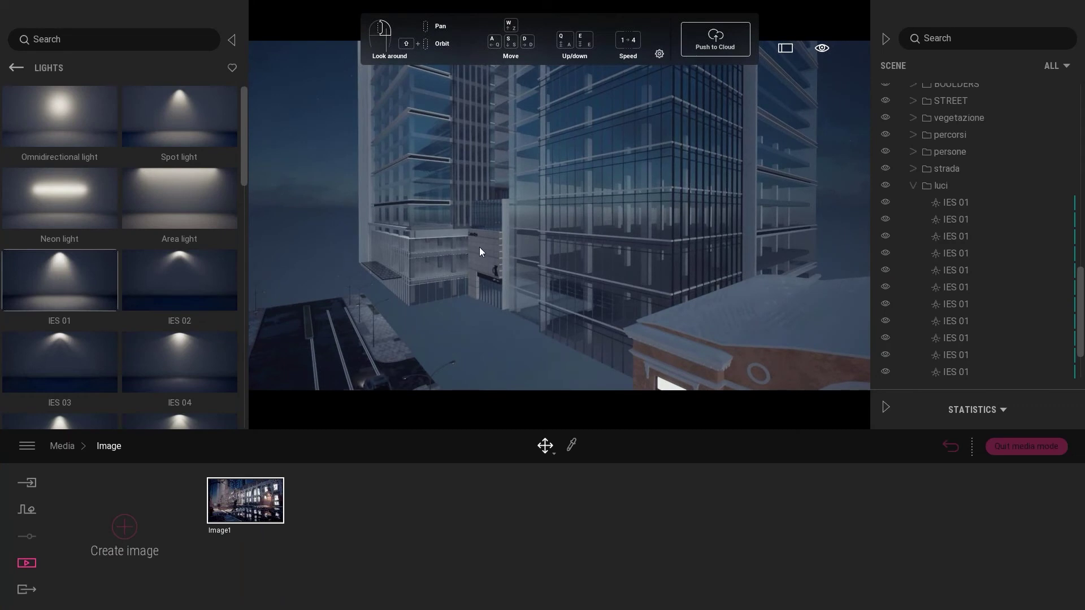
{"action": "left_click_drag", "start_coordinate": [504, 263], "coordinate": [513, 322]}
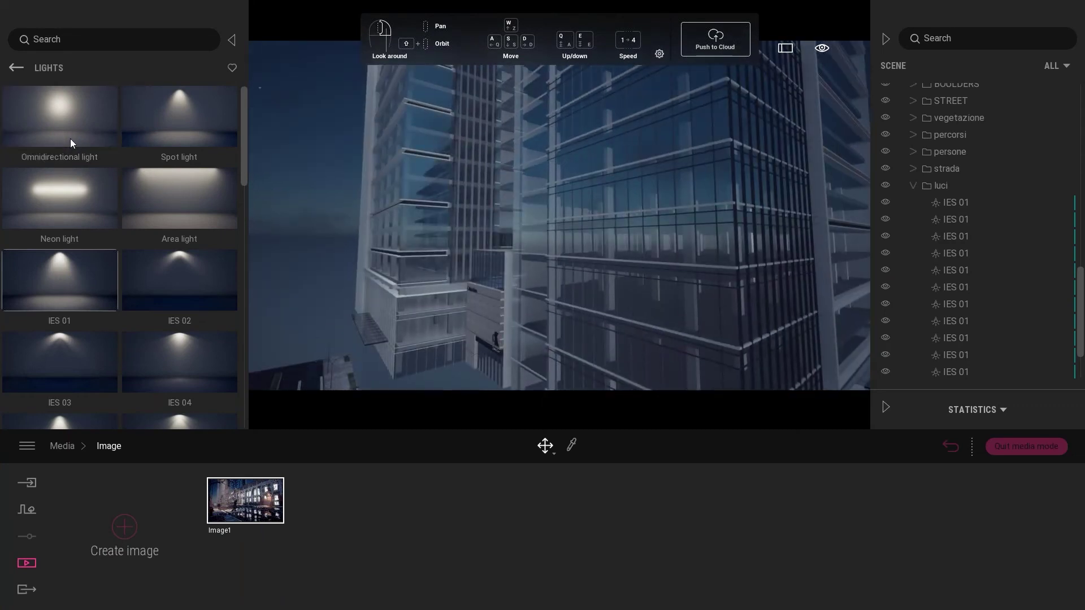
{"action": "mouse_move", "coordinate": [520, 241]}
{"action": "left_mouse_down"}
{"action": "mouse_move", "coordinate": [526, 294]}
{"action": "mouse_move", "coordinate": [526, 237]}
{"action": "left_mouse_up"}
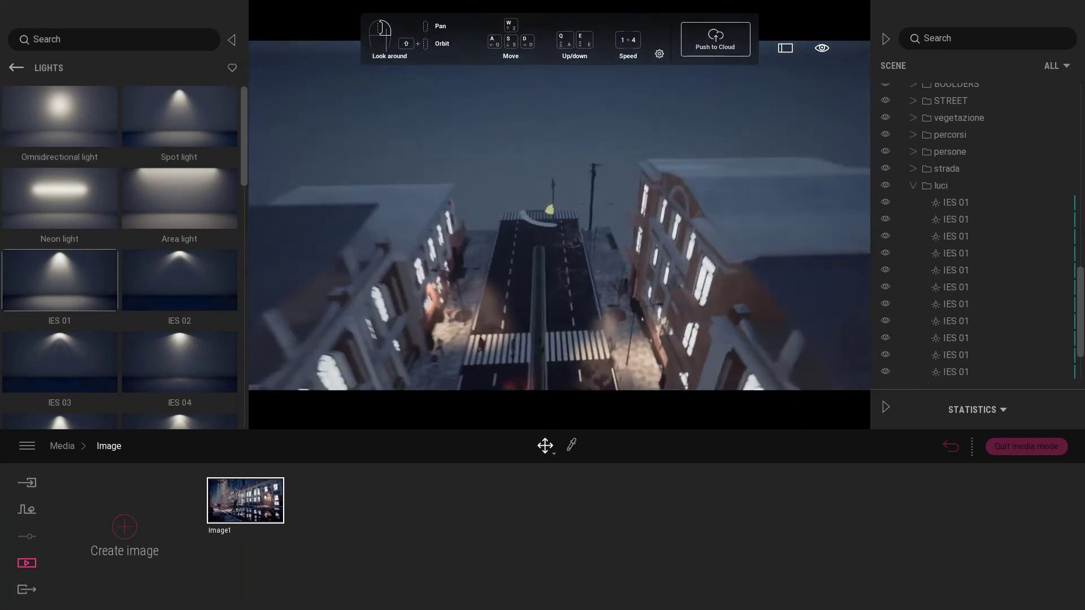
{"action": "left_click_drag", "start_coordinate": [568, 263], "coordinate": [541, 195]}
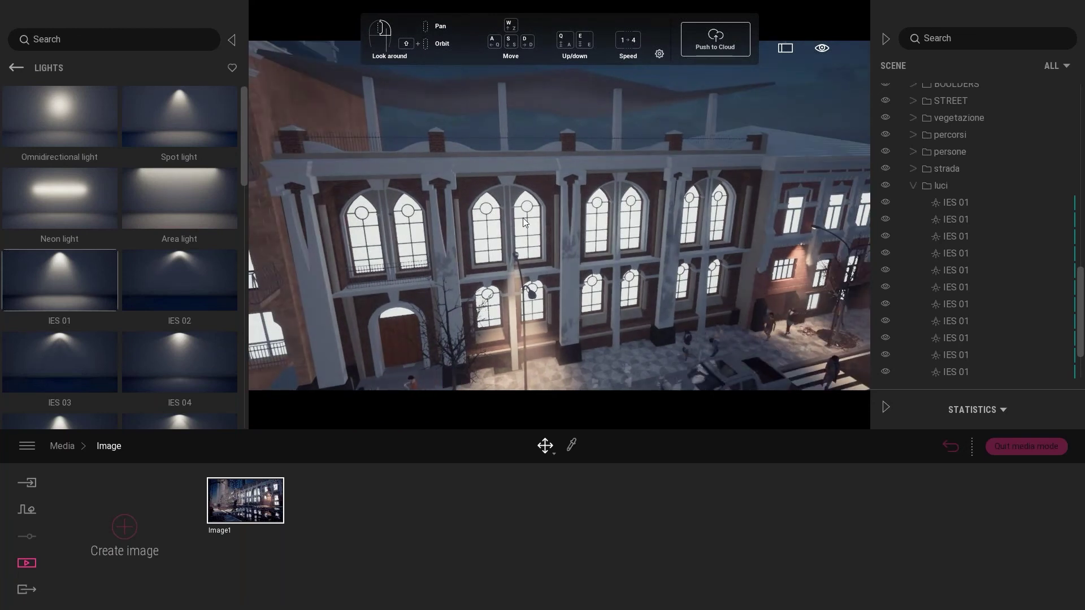
{"action": "left_click_drag", "start_coordinate": [523, 218], "coordinate": [487, 226]}
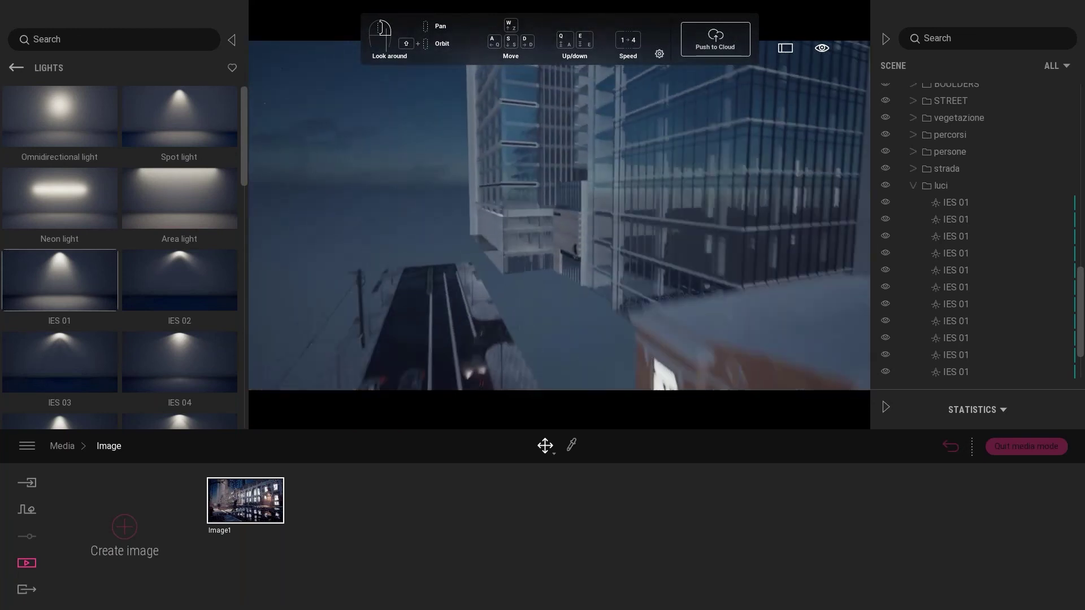
{"action": "left_click_drag", "start_coordinate": [407, 232], "coordinate": [394, 232]}
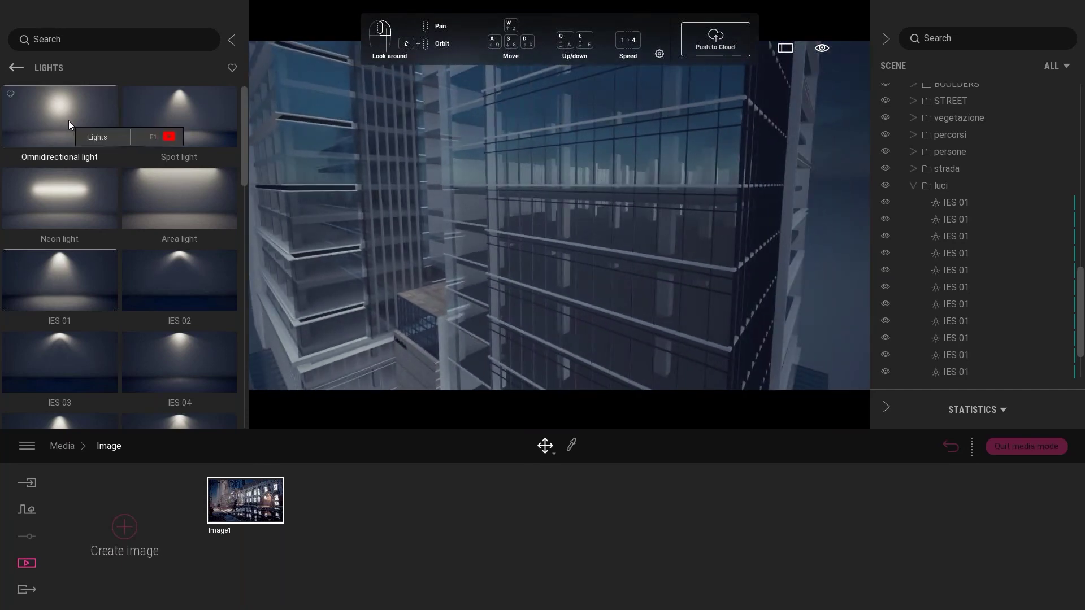
Place an Omnidirectional light on a tower floor and select it
{"action": "left_click_drag", "start_coordinate": [69, 121], "coordinate": [598, 250]}
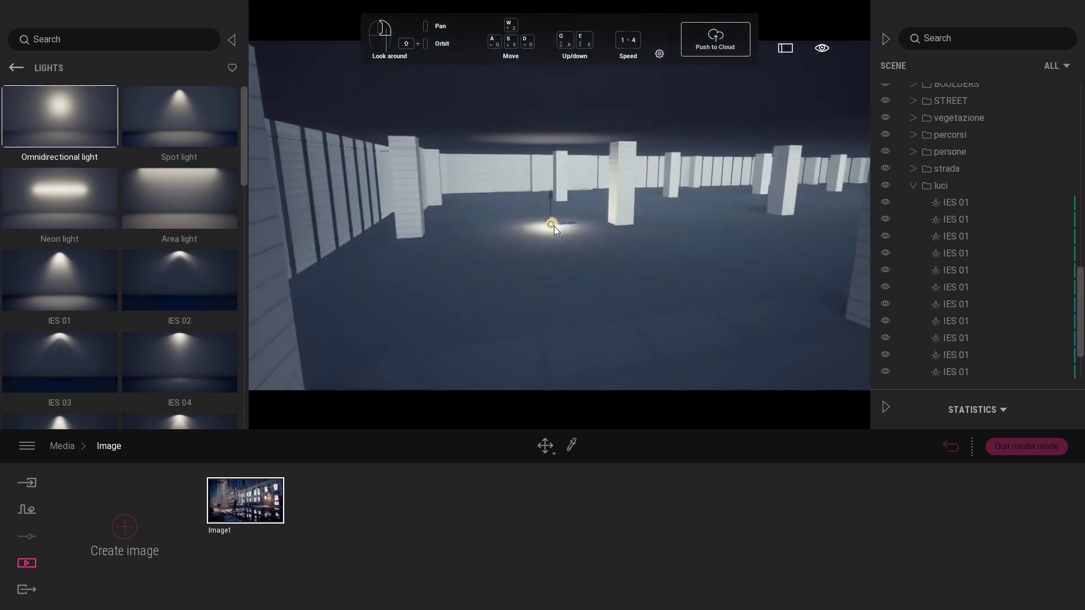
{"action": "left_click_drag", "start_coordinate": [598, 250], "coordinate": [698, 217]}
{"action": "scroll", "coordinate": [995, 294], "scroll_direction": "down", "scroll_amount": 3}
{"action": "double_click", "coordinate": [975, 371]}
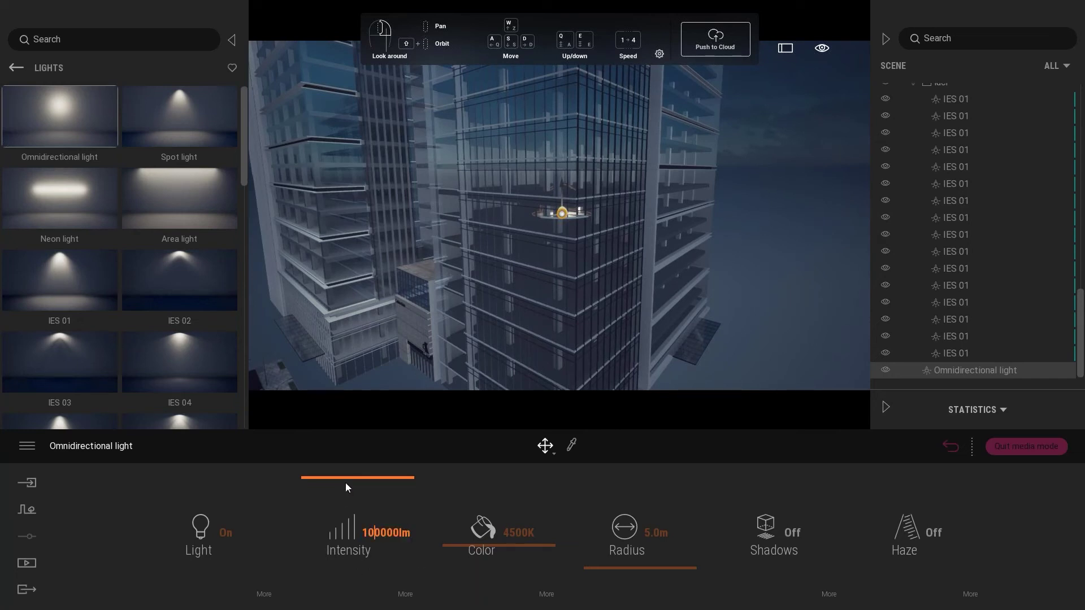
Give the omnidirectional light 100000 lm intensity and a 22.7 m radius
{"action": "type", "text": "00"}
{"action": "key", "text": "BackSpace"}
{"action": "key", "text": "BackSpace"}
{"action": "key", "text": "BackSpace"}
{"action": "scroll", "coordinate": [561, 227], "scroll_direction": "up", "scroll_amount": 5}
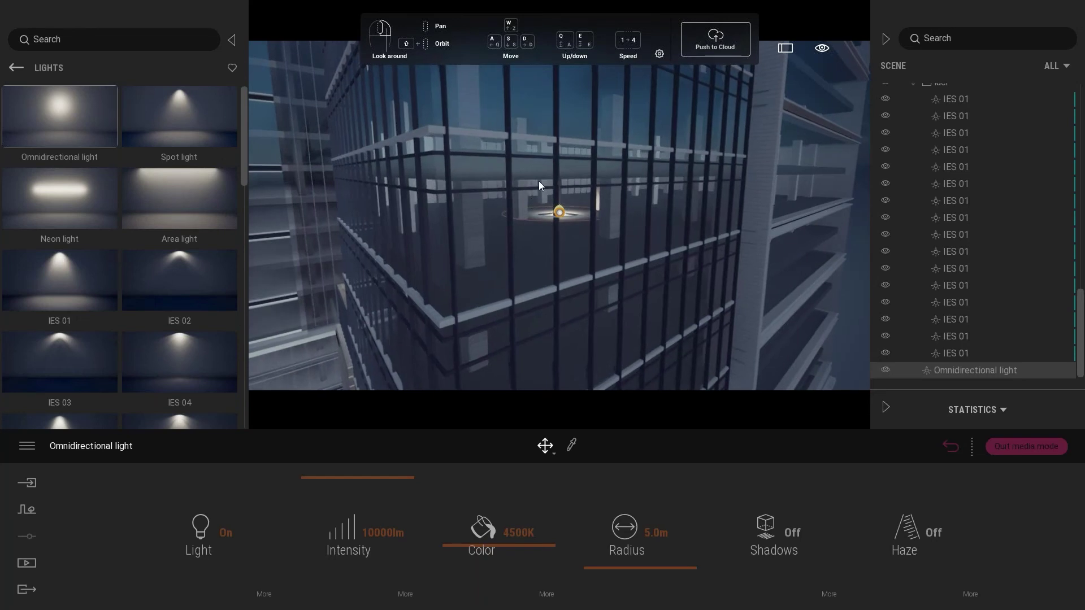
{"action": "scroll", "coordinate": [548, 222], "scroll_direction": "up", "scroll_amount": 5}
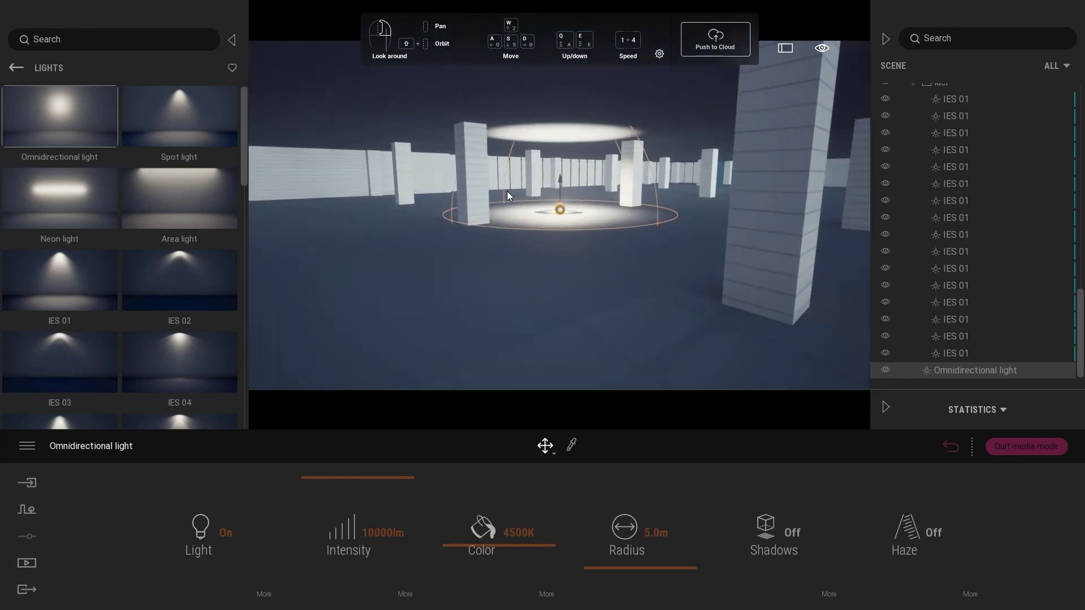
{"action": "scroll", "coordinate": [500, 206], "scroll_direction": "down", "scroll_amount": 5}
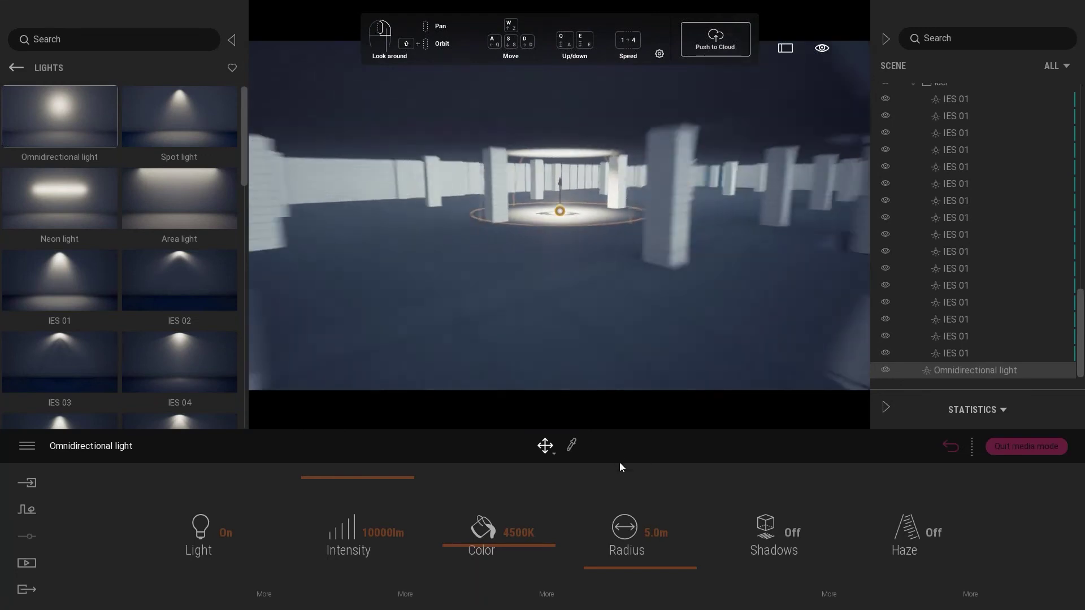
{"action": "left_click_drag", "start_coordinate": [629, 561], "coordinate": [632, 533]}
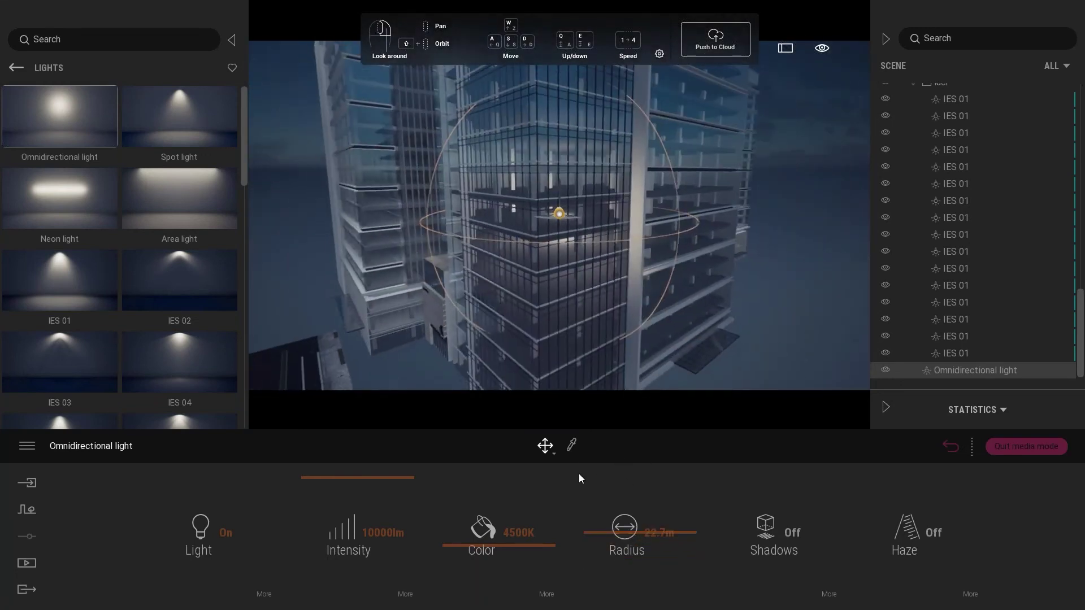
Raise the light higher within the floor and recheck its 100000 lm intensity
{"action": "scroll", "coordinate": [571, 315], "scroll_direction": "up", "scroll_amount": 2}
{"action": "scroll", "coordinate": [577, 308], "scroll_direction": "up", "scroll_amount": 2}
{"action": "scroll", "coordinate": [579, 304], "scroll_direction": "up", "scroll_amount": 3}
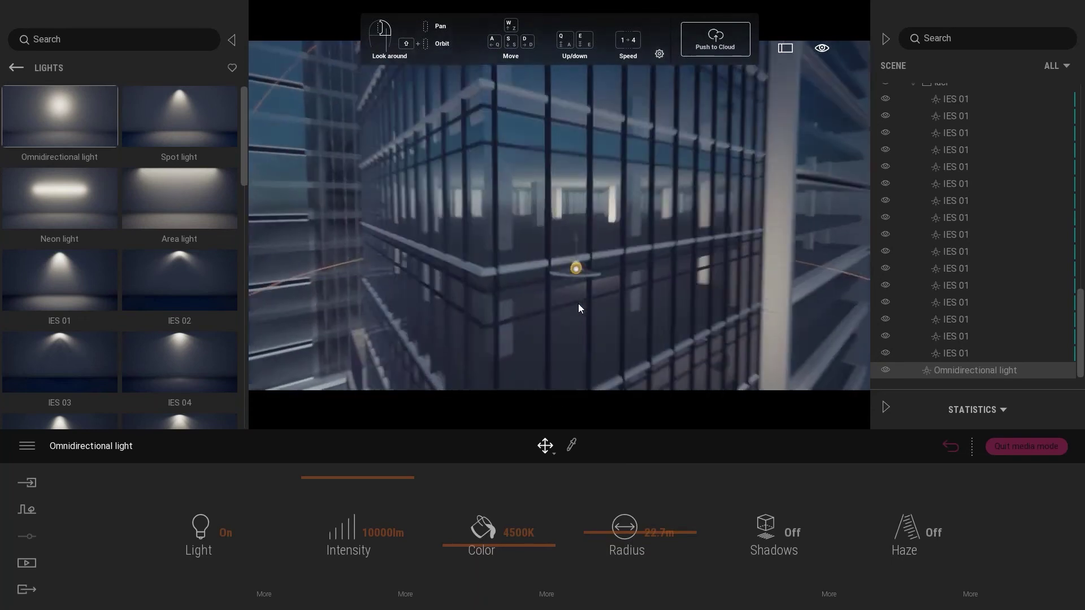
{"action": "scroll", "coordinate": [587, 254], "scroll_direction": "up", "scroll_amount": 3}
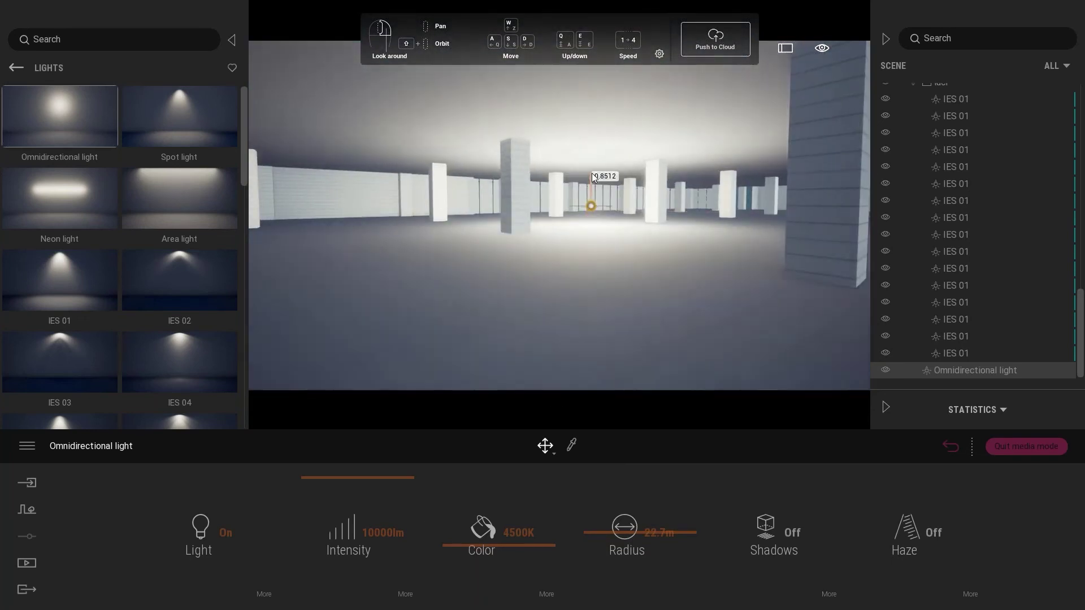
{"action": "left_click_drag", "start_coordinate": [592, 195], "coordinate": [592, 170]}
{"action": "left_click", "coordinate": [609, 226]}
{"action": "scroll", "coordinate": [609, 226], "scroll_direction": "down", "scroll_amount": 5}
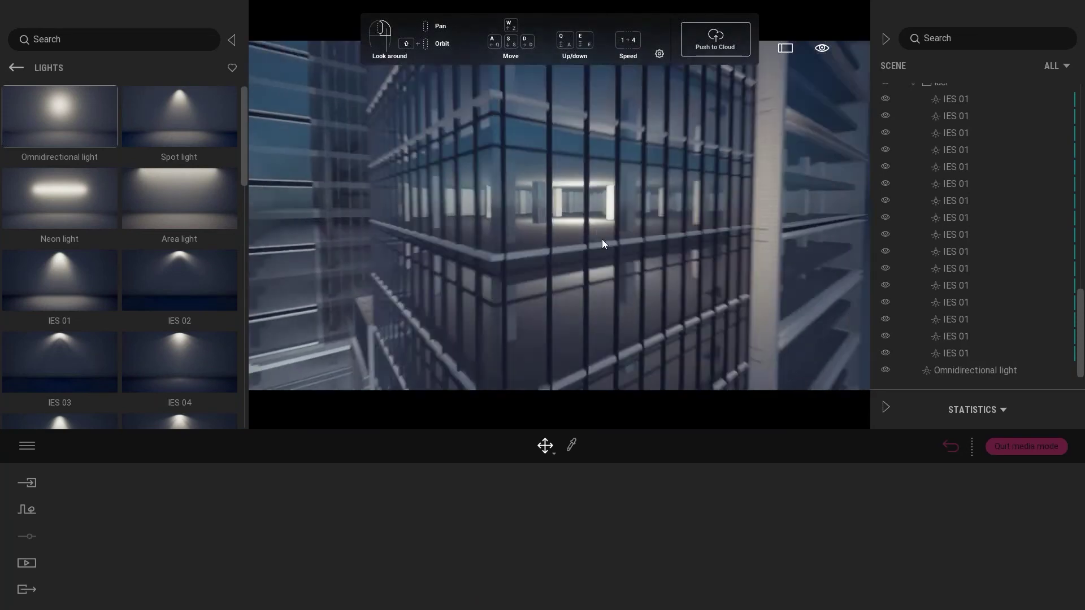
{"action": "scroll", "coordinate": [602, 239], "scroll_direction": "down", "scroll_amount": 3}
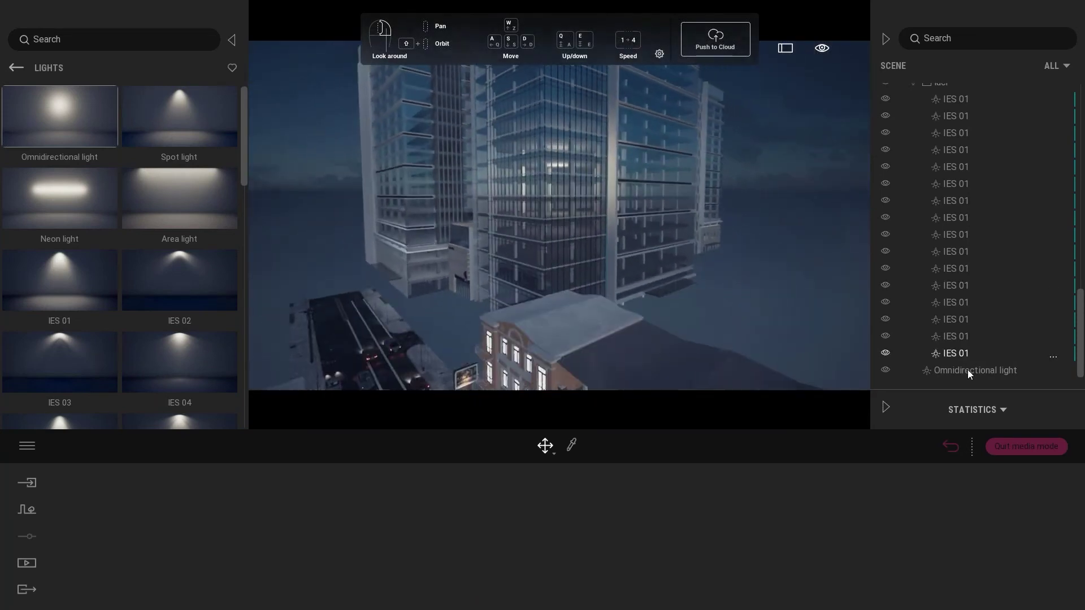
{"action": "left_click", "coordinate": [968, 370]}
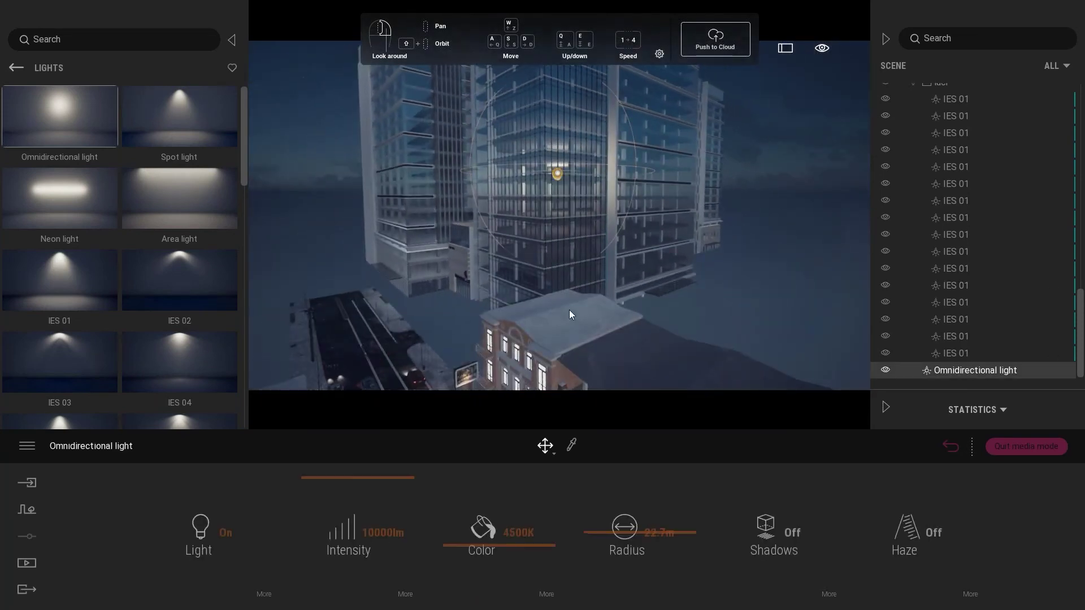
{"action": "type", "text": "0"}
{"action": "left_click", "coordinate": [377, 528]}
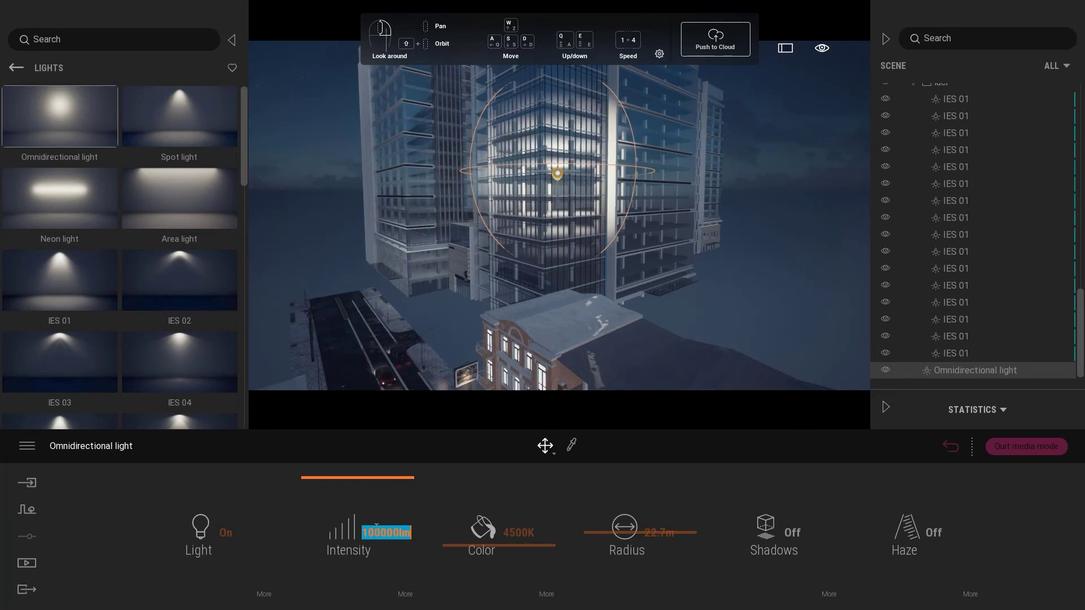
{"action": "left_click", "coordinate": [379, 373]}
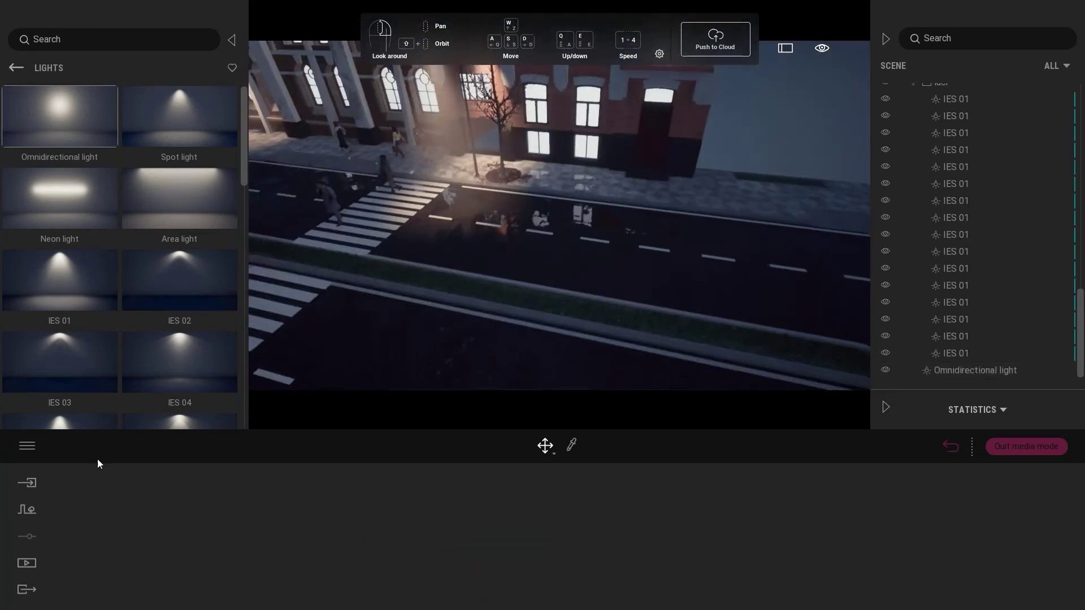
Return to the saved Image1 camera view
{"action": "left_click", "coordinate": [22, 564]}
{"action": "left_click", "coordinate": [274, 540]}
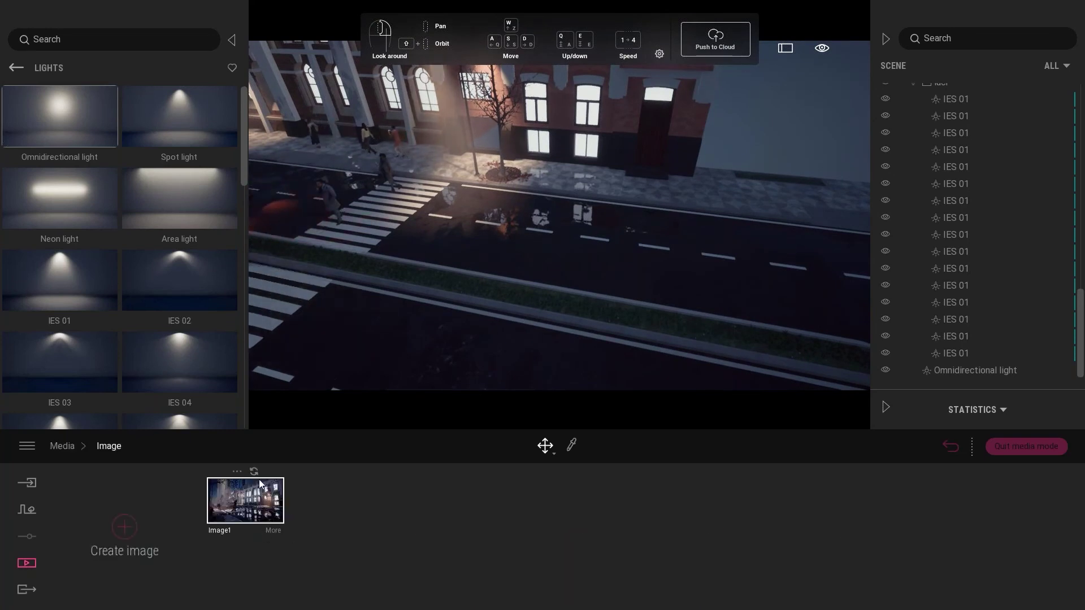
{"action": "left_click", "coordinate": [249, 498]}
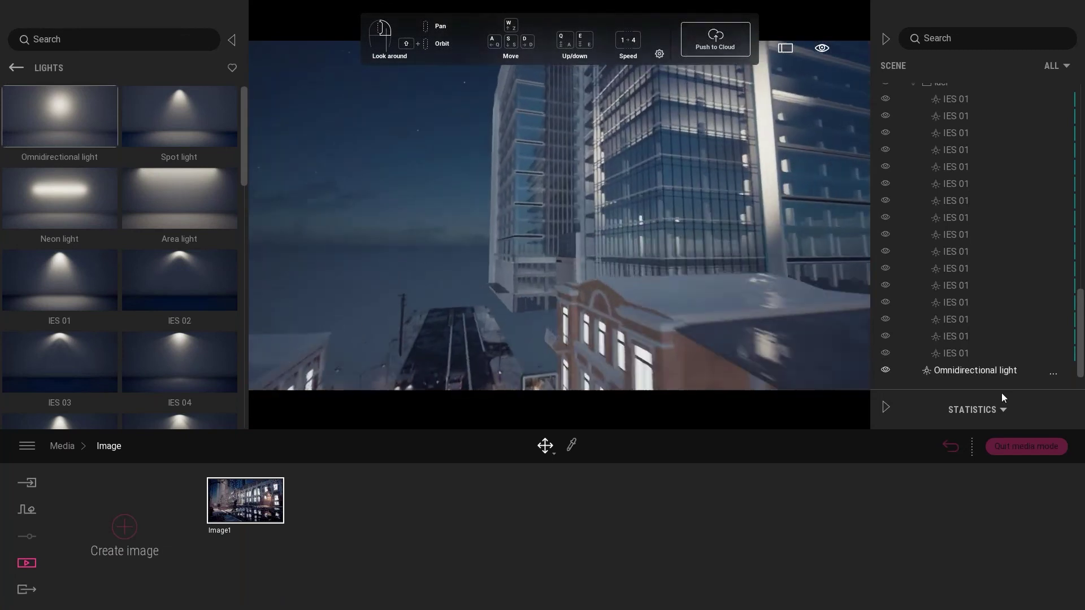
Duplicate the omnidirectional light and lift the copy to an upper tower floor
{"action": "double_click", "coordinate": [983, 370]}
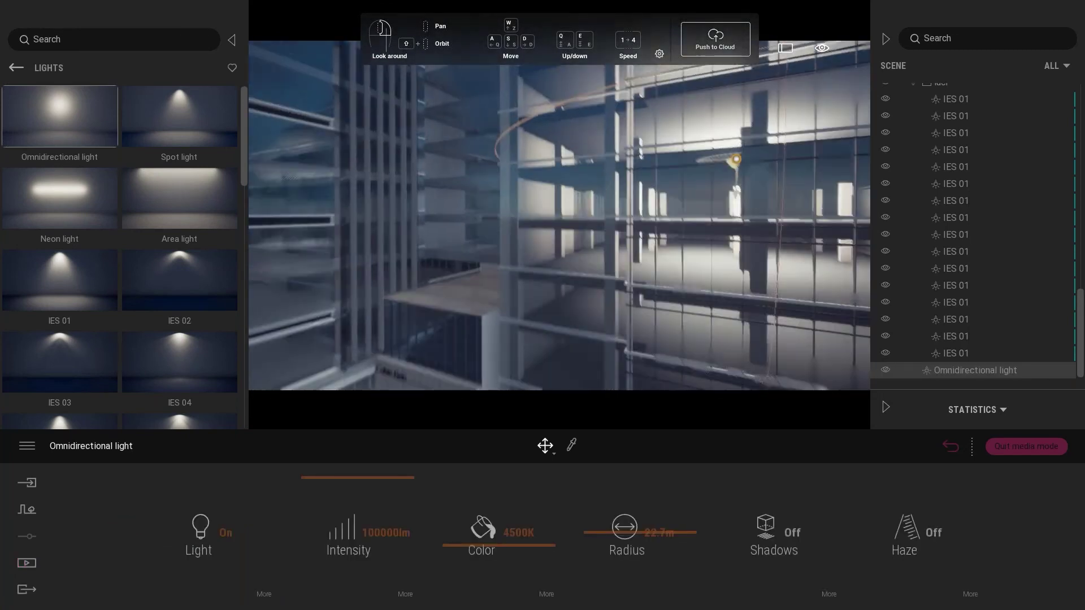
{"action": "key", "text": "ctrl+d"}
{"action": "left_click", "coordinate": [506, 358]}
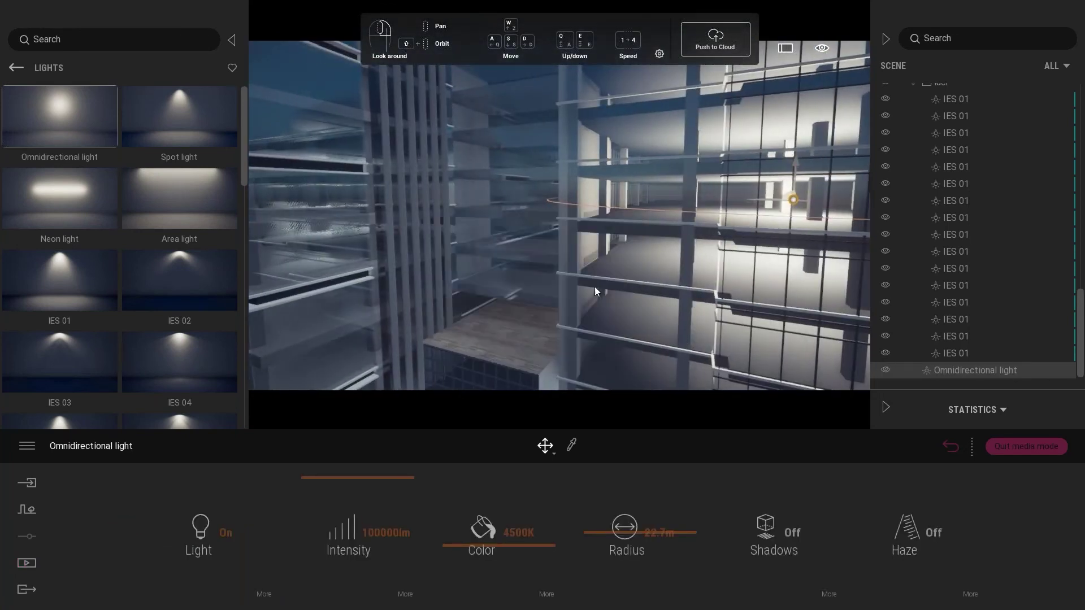
{"action": "mouse_move", "coordinate": [734, 228]}
{"action": "left_mouse_down"}
{"action": "mouse_move", "coordinate": [327, 234]}
{"action": "mouse_move", "coordinate": [499, 211]}
{"action": "mouse_move", "coordinate": [397, 163]}
{"action": "left_mouse_up"}
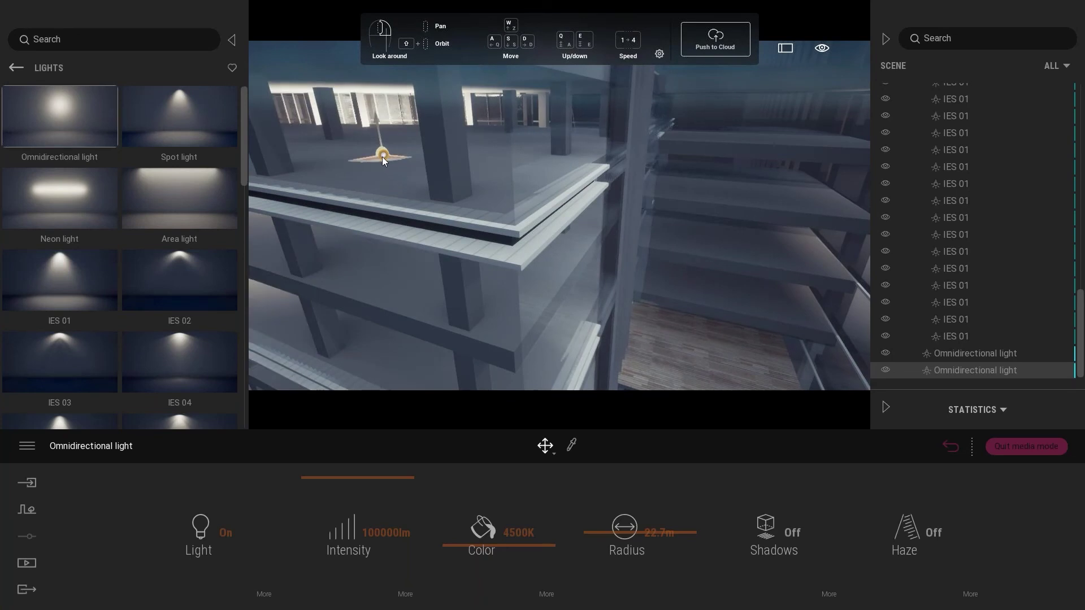
{"action": "scroll", "coordinate": [409, 151], "scroll_direction": "down", "scroll_amount": 5}
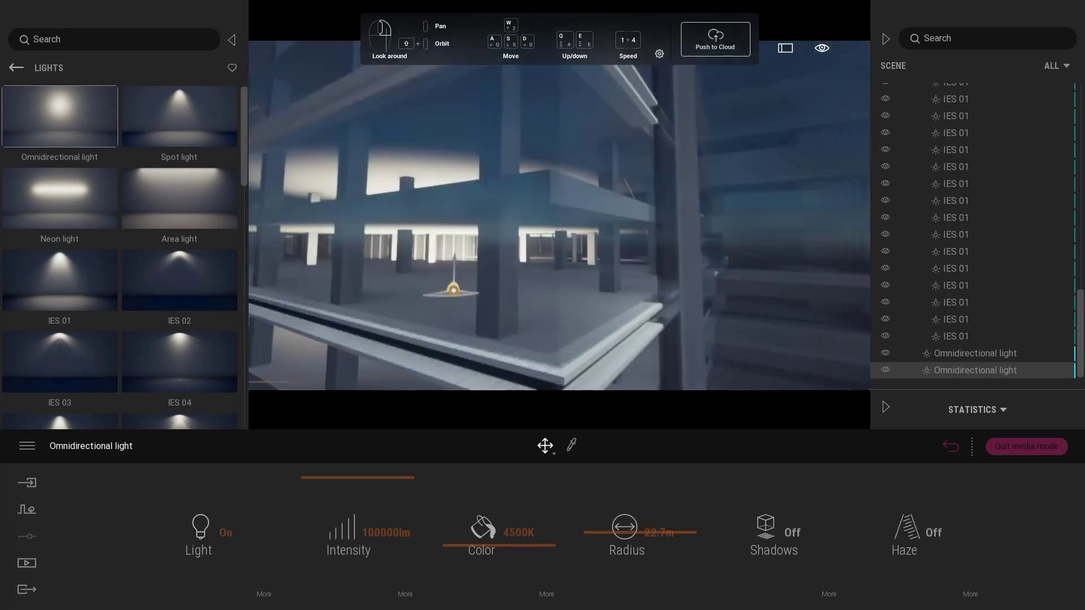
{"action": "left_click_drag", "start_coordinate": [493, 248], "coordinate": [499, 151]}
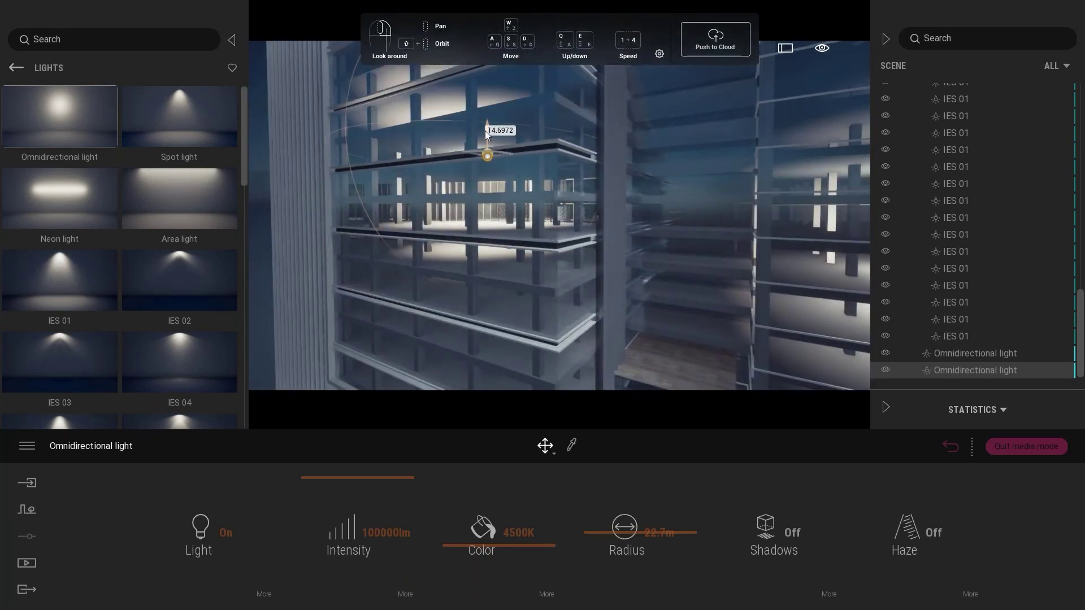
{"action": "key", "text": "Escape"}
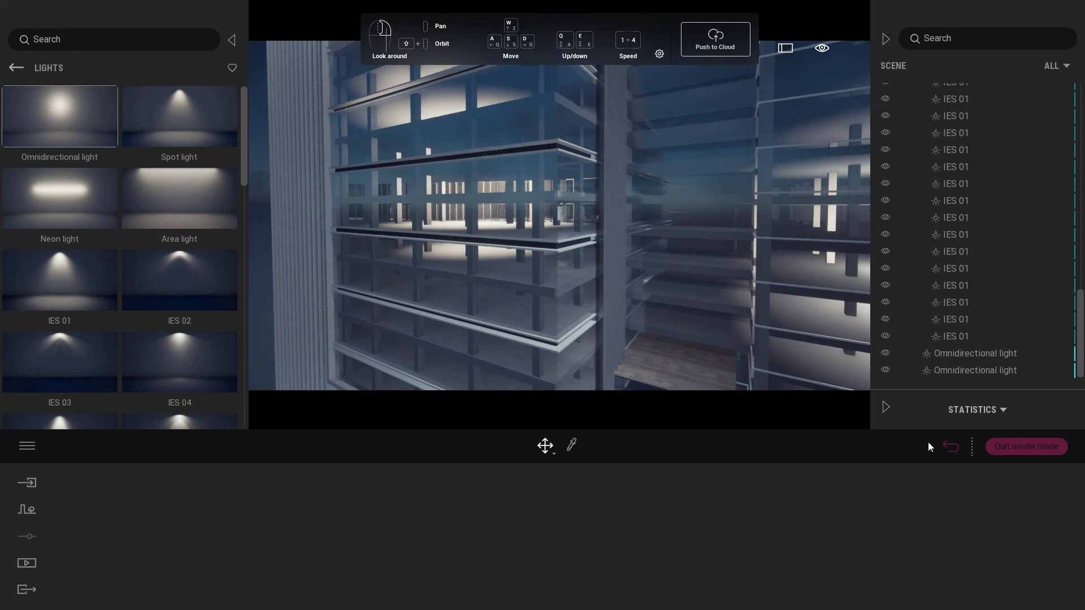
From the Image1 view, lower the second omnidirectional light slightly
{"action": "left_click", "coordinate": [955, 448]}
{"action": "left_click", "coordinate": [241, 499]}
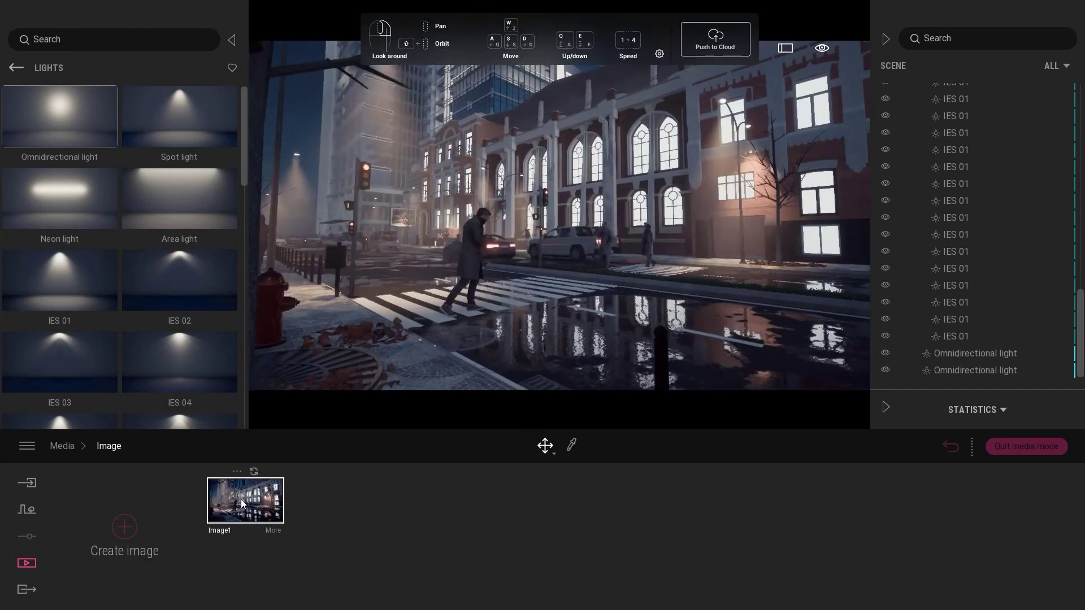
{"action": "left_click", "coordinate": [949, 370]}
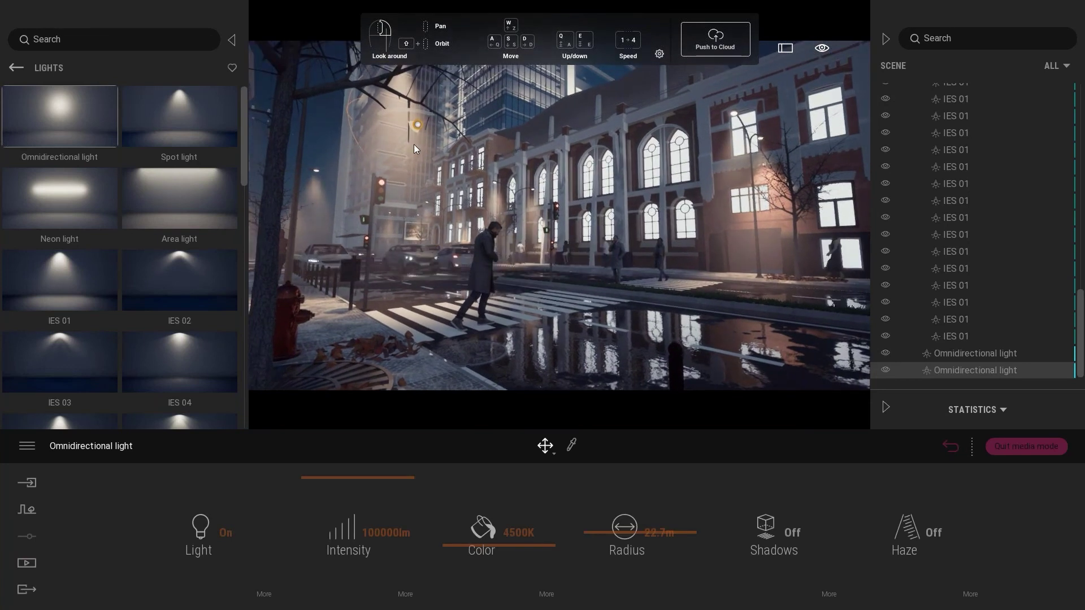
{"action": "left_click_drag", "start_coordinate": [416, 148], "coordinate": [379, 187]}
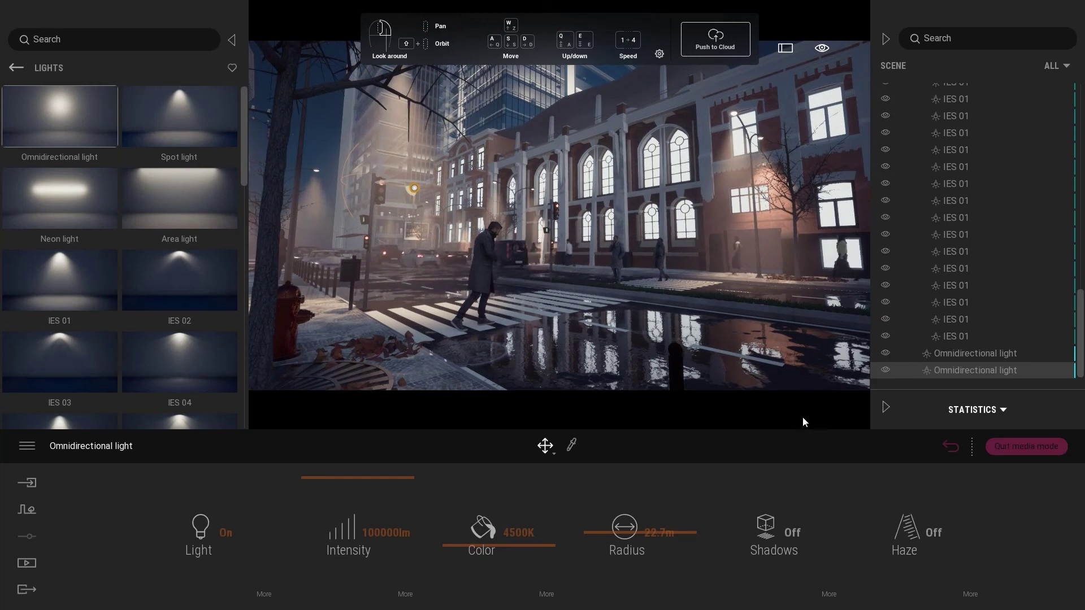
{"action": "key", "text": "Escape"}
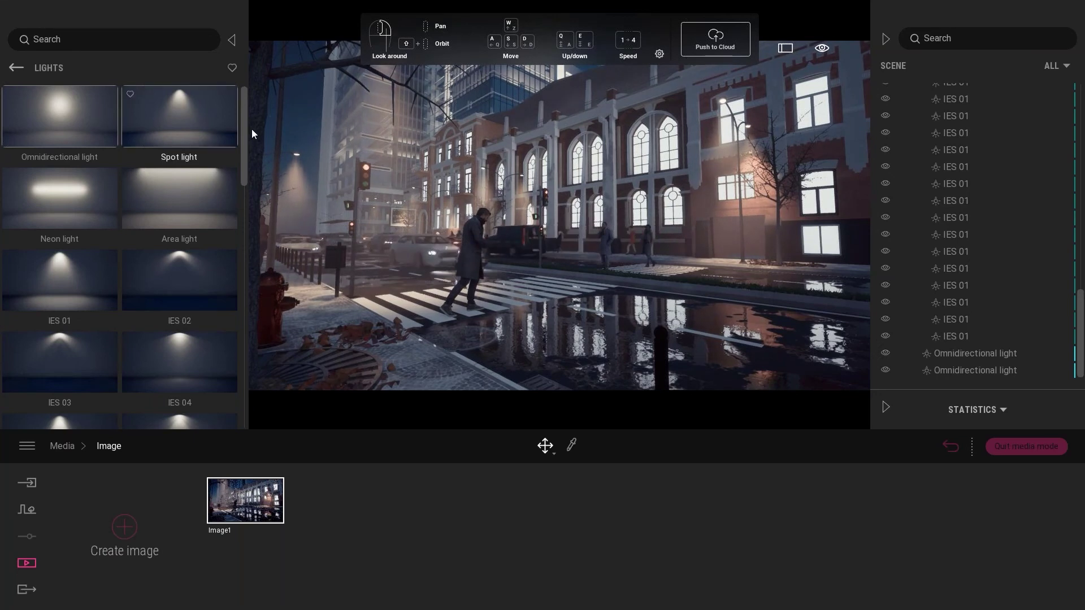
Reframe the view down the street past the crosswalk toward the lit towers
{"action": "right_click_drag", "start_coordinate": [501, 252], "coordinate": [447, 253]}
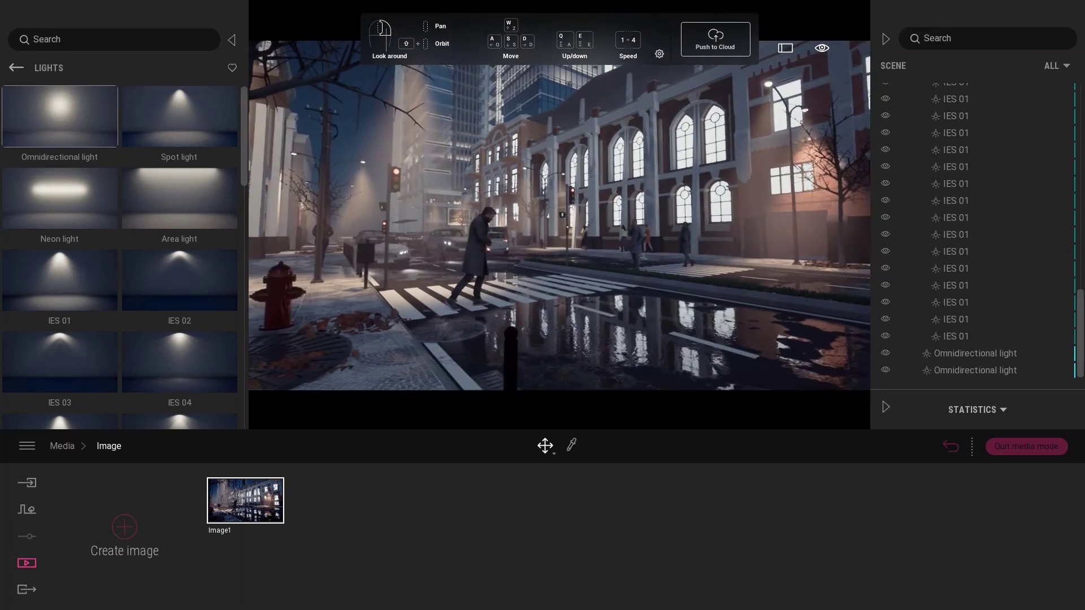
{"action": "right_click_drag", "start_coordinate": [446, 253], "coordinate": [312, 233]}
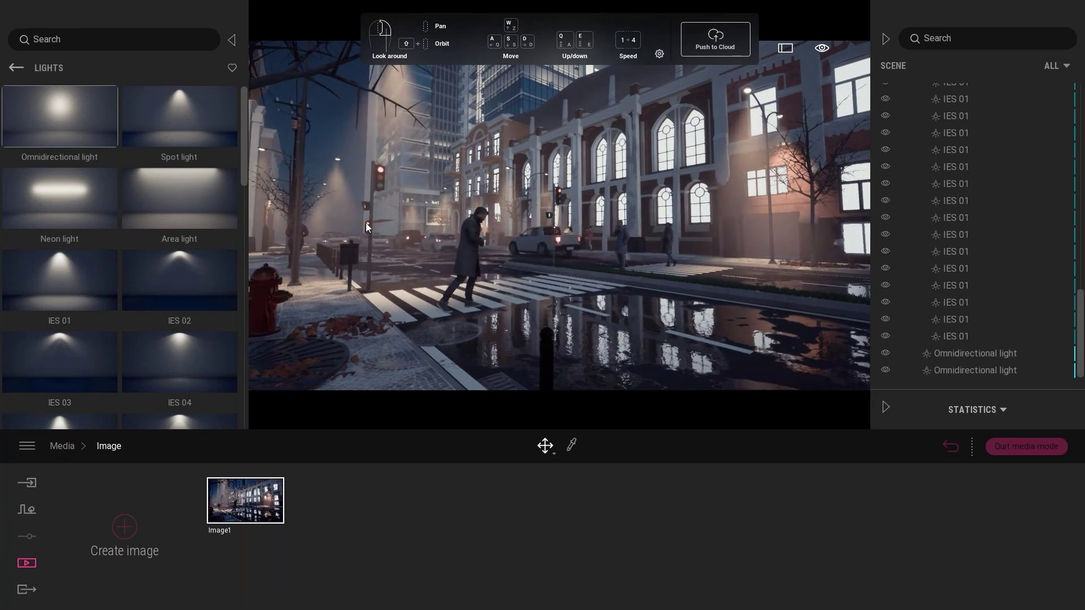
{"action": "right_click_drag", "start_coordinate": [374, 162], "coordinate": [316, 136]}
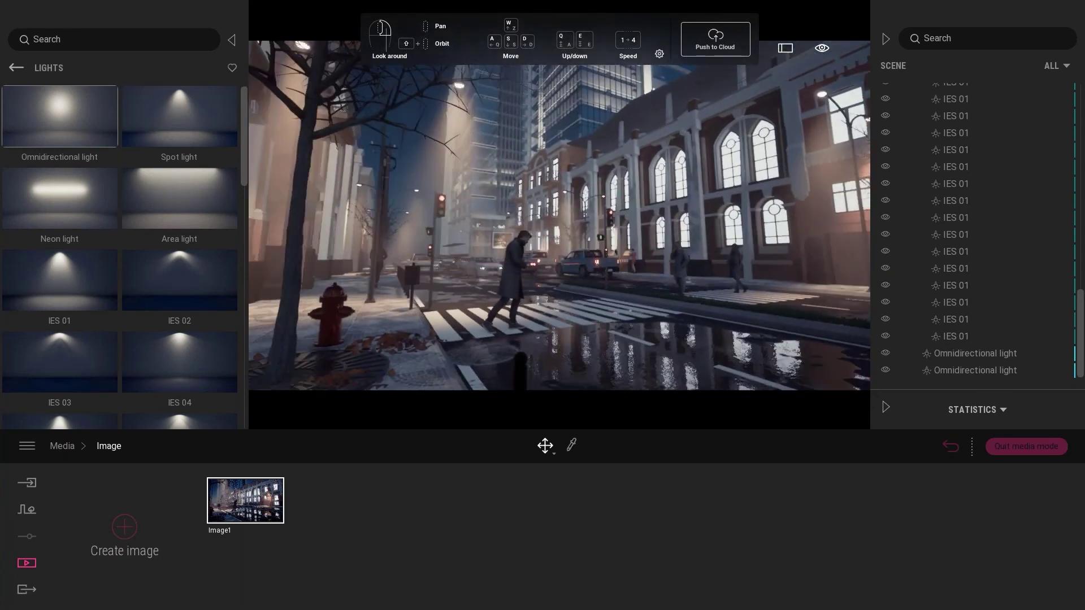
{"action": "right_click_drag", "start_coordinate": [388, 162], "coordinate": [362, 101]}
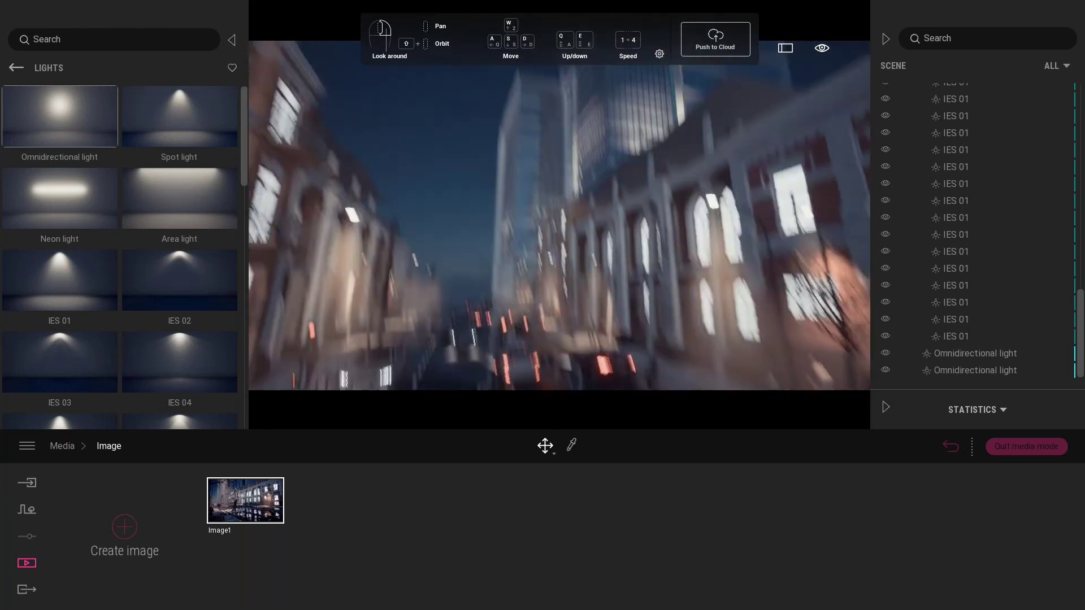
{"action": "right_click_drag", "start_coordinate": [430, 170], "coordinate": [440, 188]}
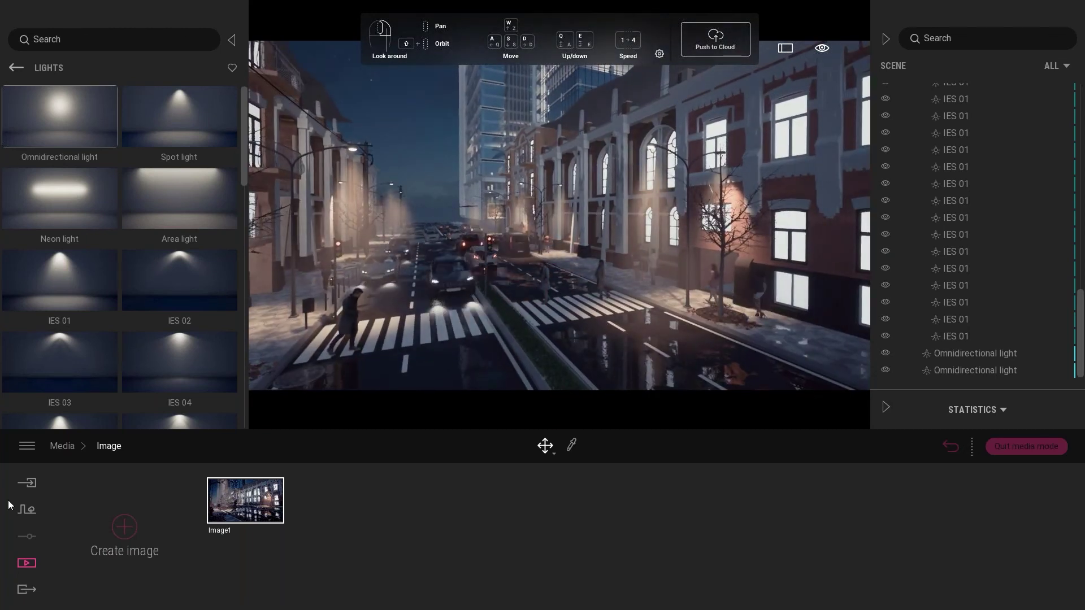
Import SM_SkyDome01.FBX from Desktop > Evento Twinmotion as a new model
{"action": "left_click", "coordinate": [32, 484]}
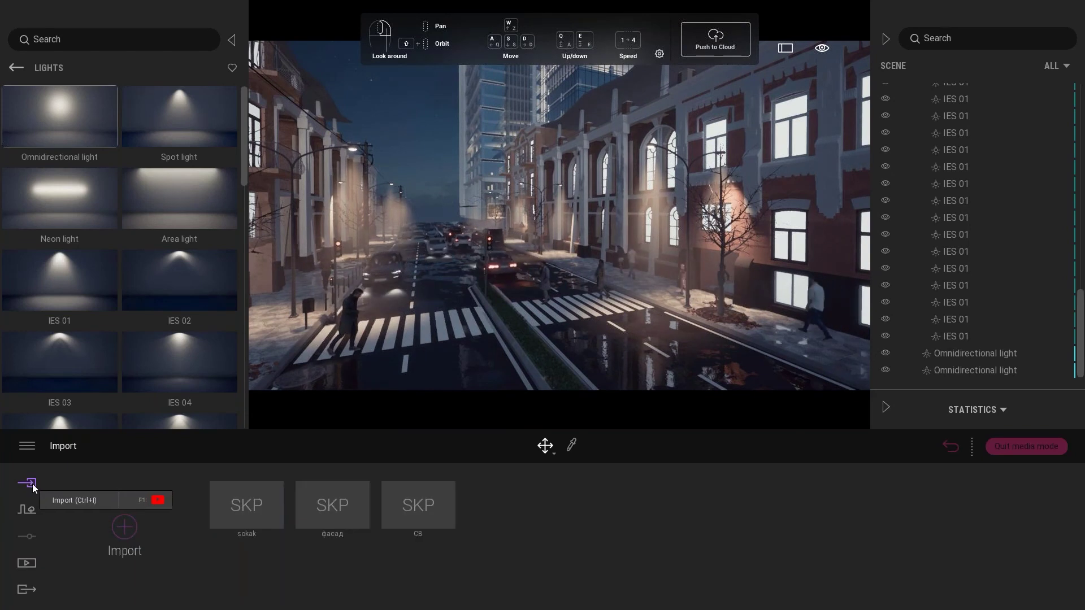
{"action": "left_click", "coordinate": [125, 527]}
{"action": "left_click", "coordinate": [564, 271]}
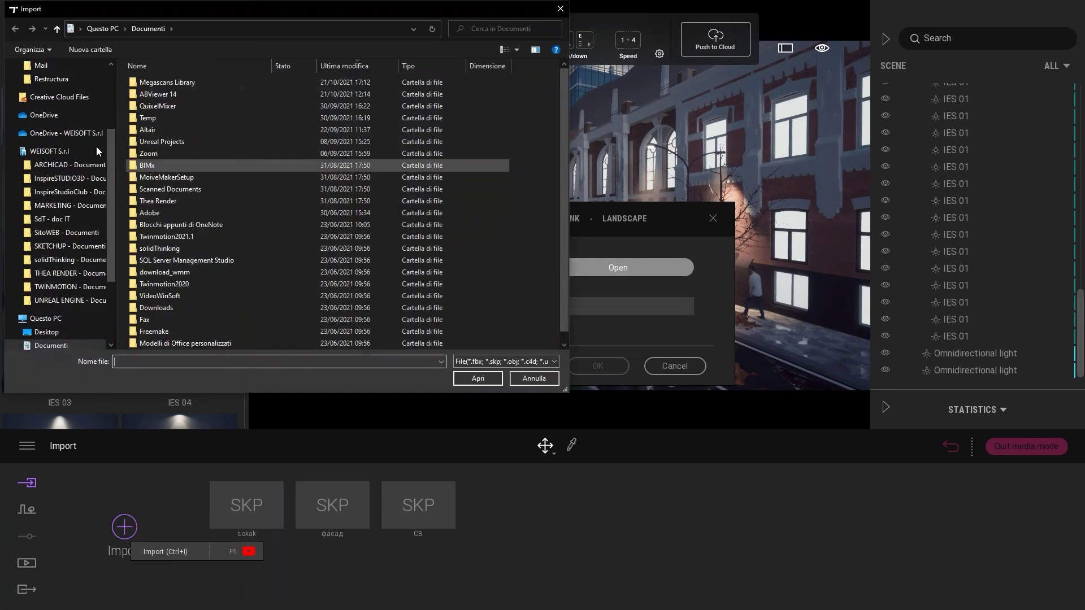
{"action": "scroll", "coordinate": [50, 113], "scroll_direction": "up", "scroll_amount": 2}
{"action": "left_click", "coordinate": [50, 89]}
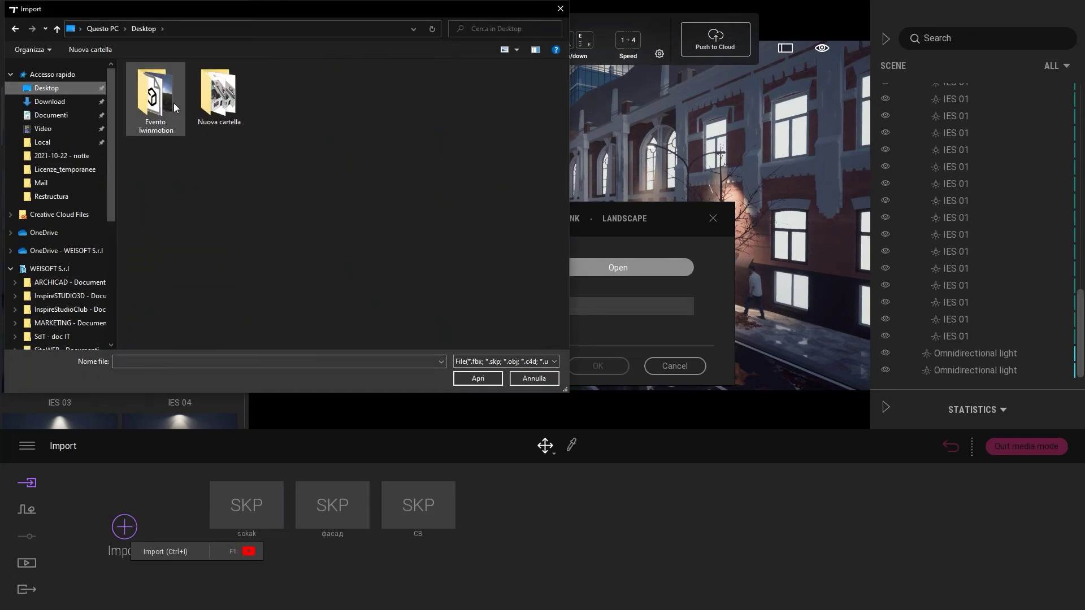
{"action": "double_click", "coordinate": [155, 96]}
{"action": "left_click", "coordinate": [159, 112]}
{"action": "left_click", "coordinate": [468, 382]}
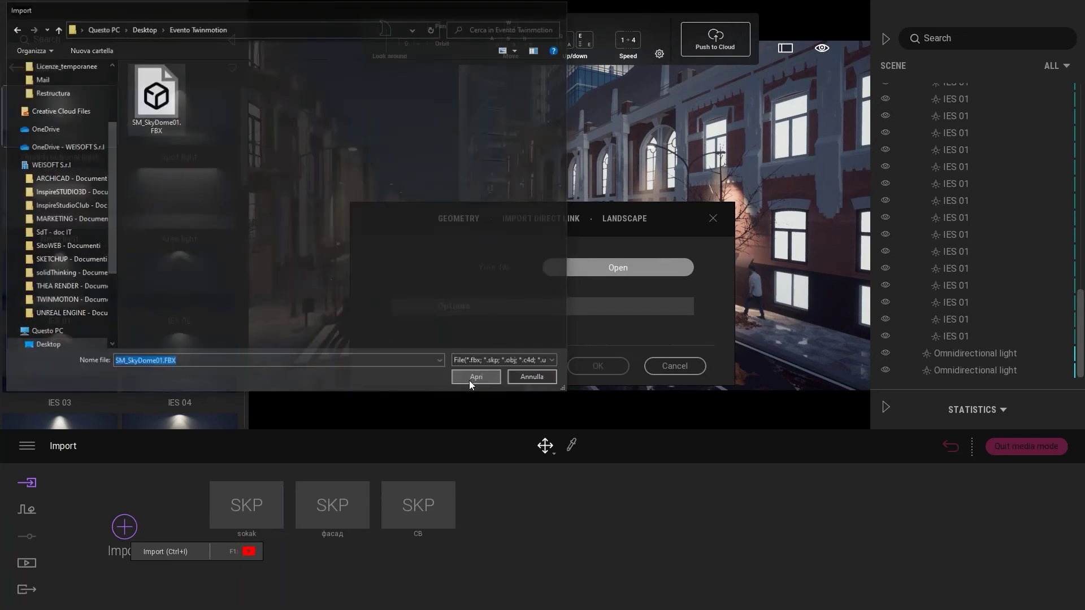
{"action": "left_click", "coordinate": [598, 368]}
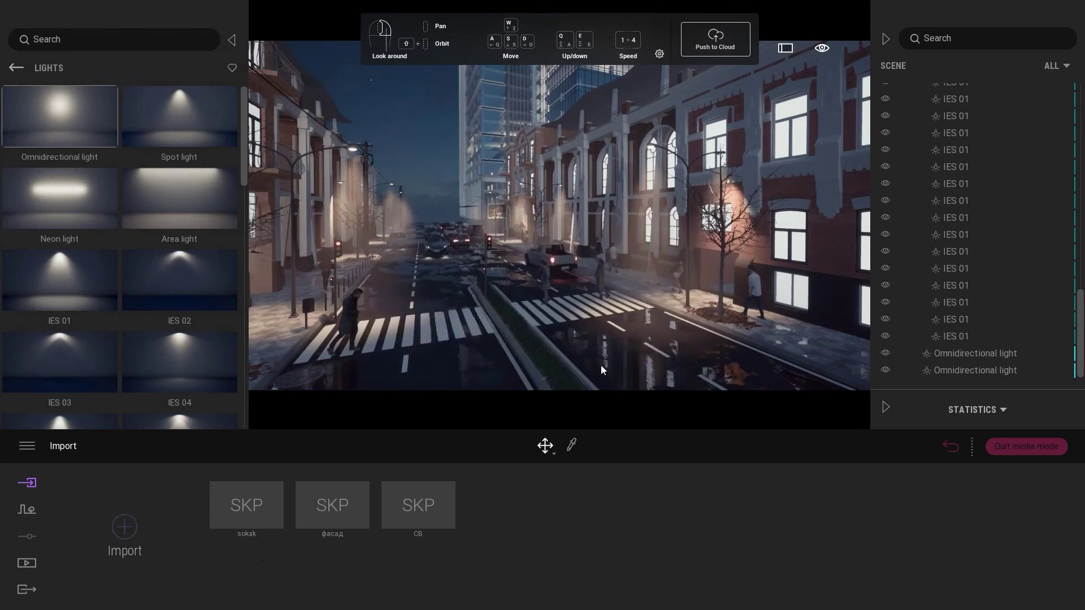
Finish the import, then create a new blank material and drop it onto the sky dome
{"action": "left_click", "coordinate": [618, 426]}
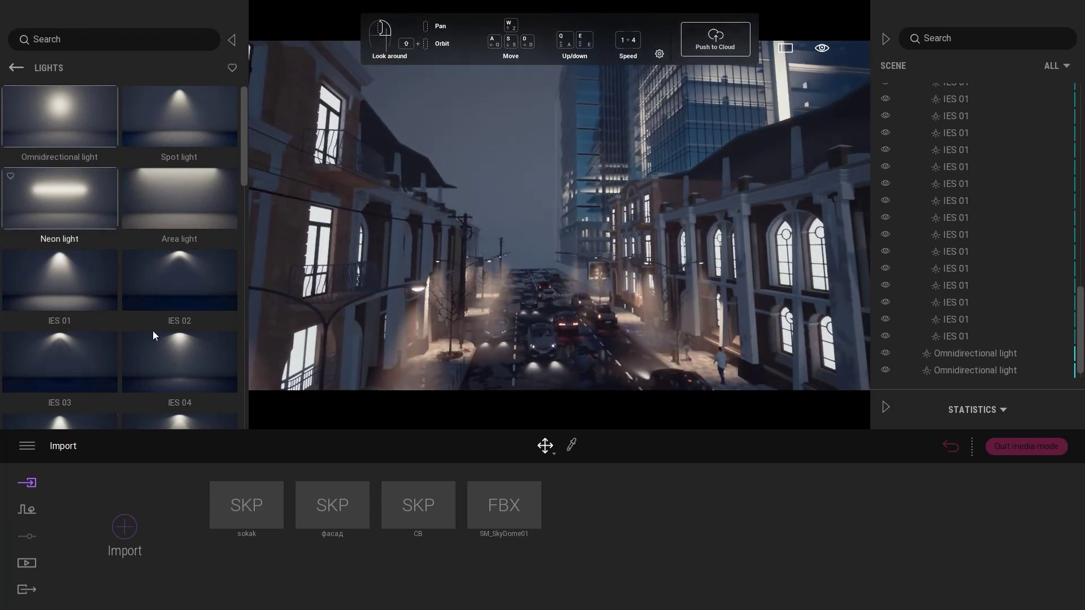
{"action": "left_click", "coordinate": [391, 260]}
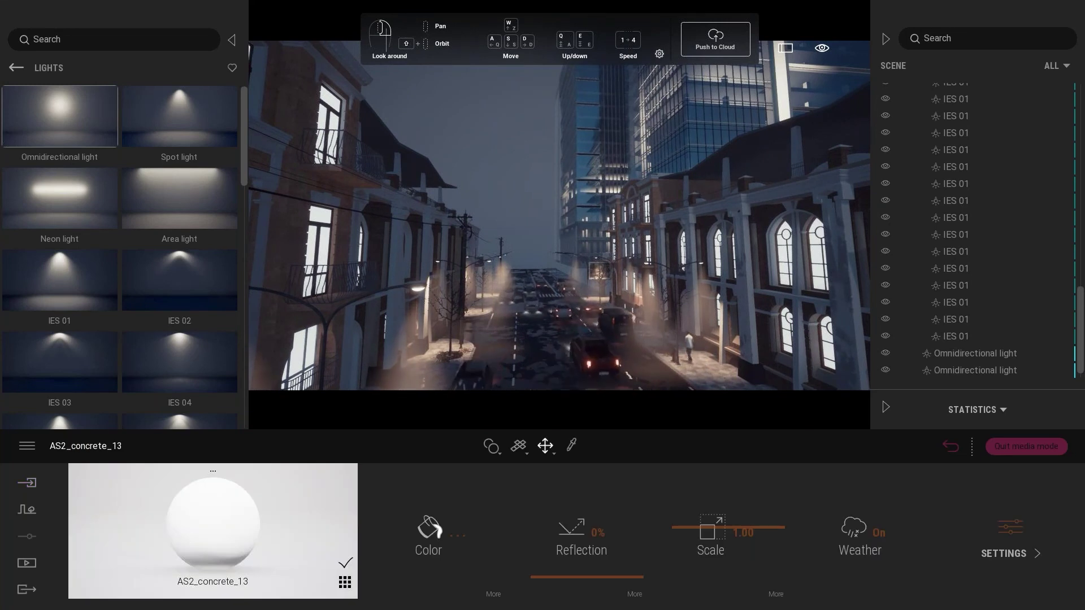
{"action": "left_click", "coordinate": [206, 524]}
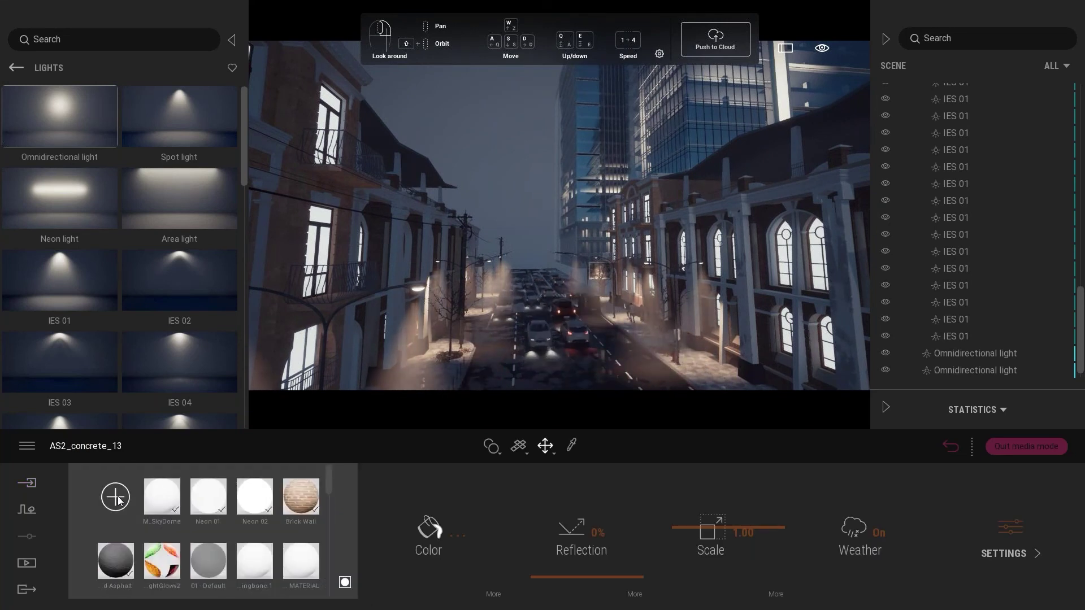
{"action": "left_click", "coordinate": [115, 498]}
{"action": "left_click_drag", "start_coordinate": [158, 508], "coordinate": [512, 145]}
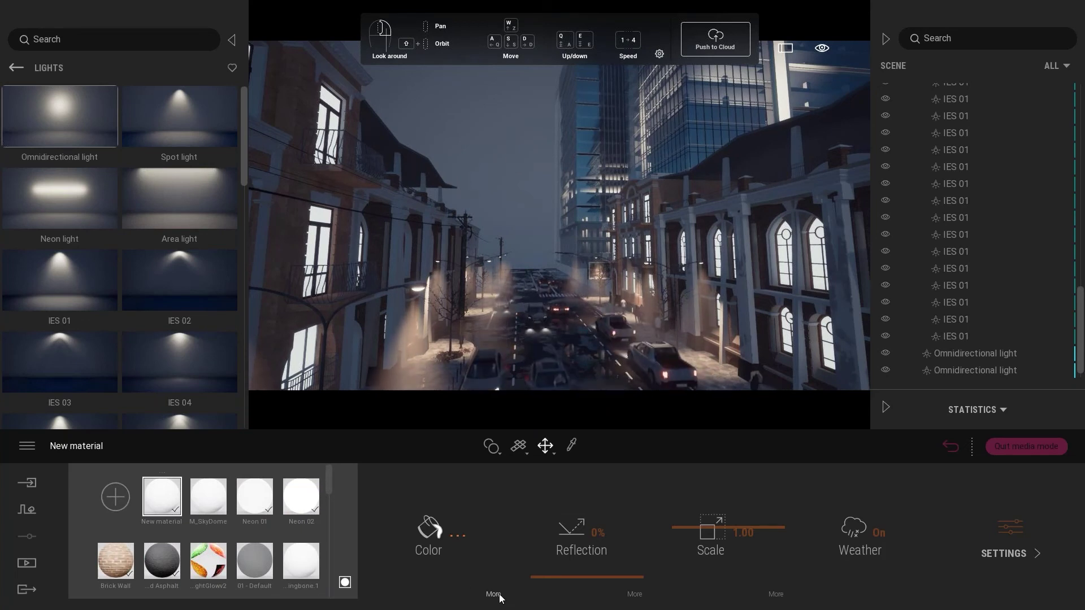
Load kloppenheim_02.jpg from Evento Twinmotion as the new material's colour texture
{"action": "left_click", "coordinate": [461, 544]}
{"action": "right_click", "coordinate": [476, 533]}
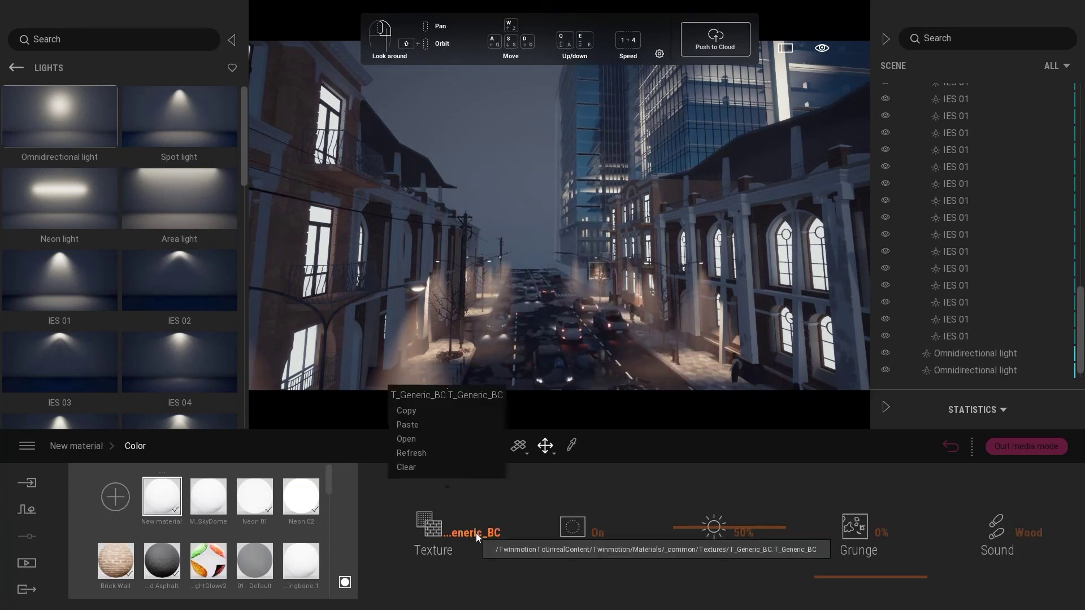
{"action": "left_click", "coordinate": [409, 441]}
{"action": "scroll", "coordinate": [57, 198], "scroll_direction": "up", "scroll_amount": 5}
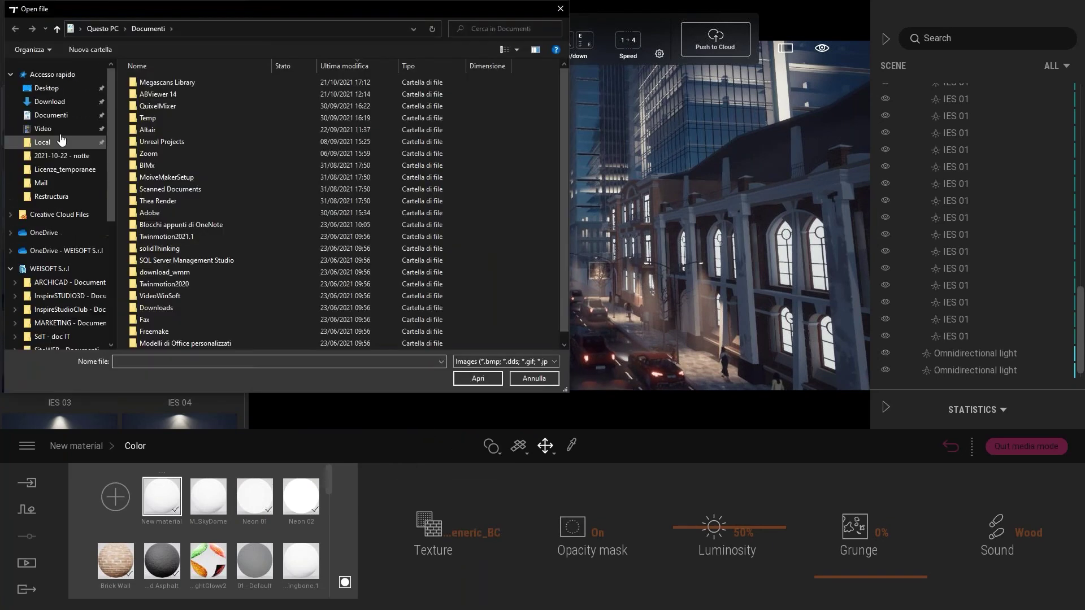
{"action": "left_click", "coordinate": [61, 91]}
{"action": "double_click", "coordinate": [157, 94]}
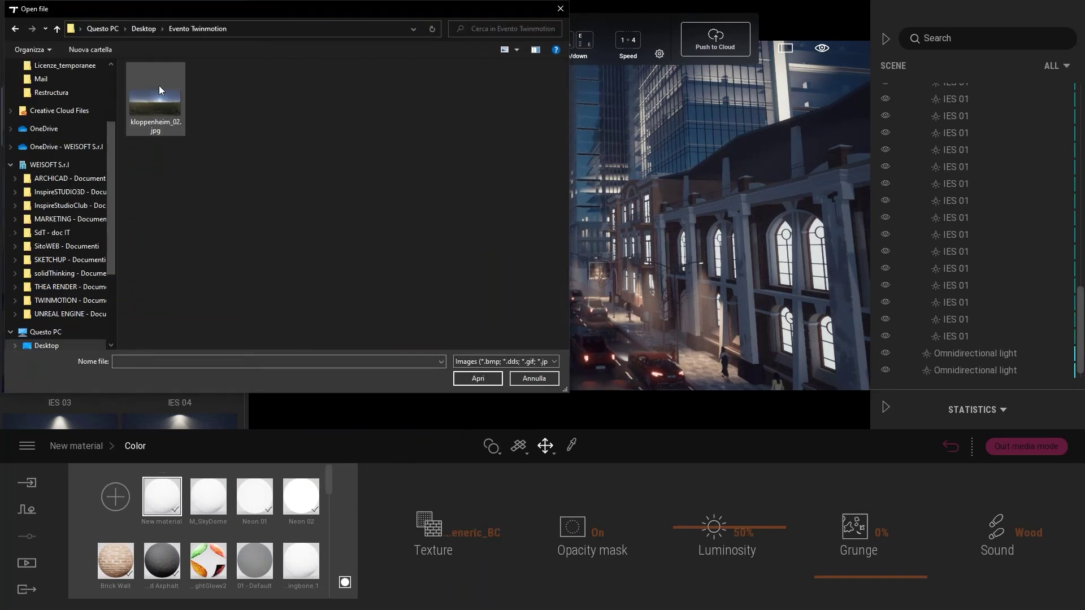
{"action": "left_click", "coordinate": [155, 110]}
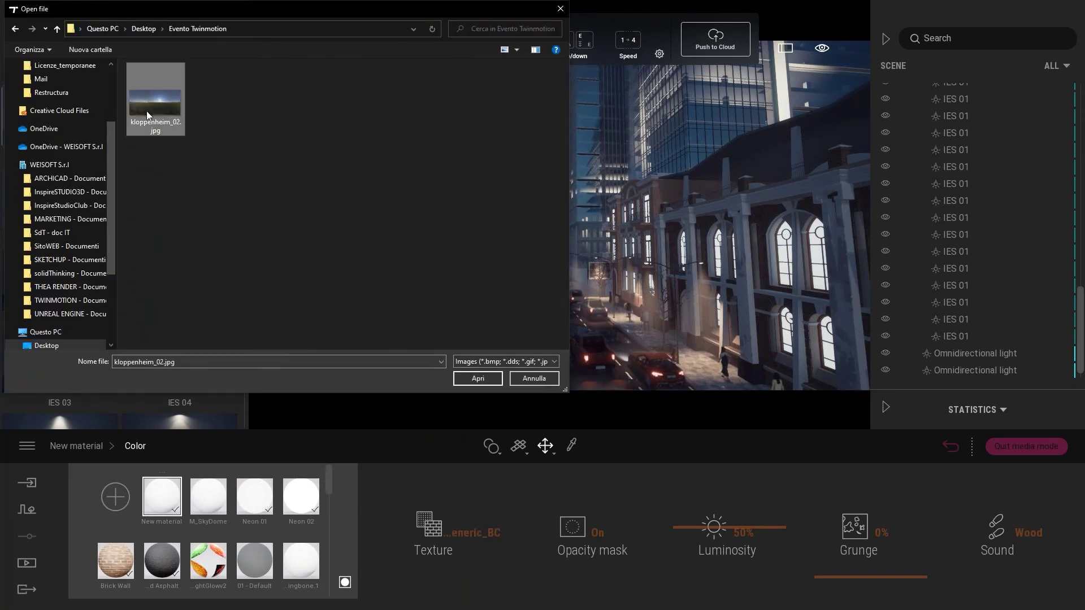
{"action": "left_click", "coordinate": [478, 379]}
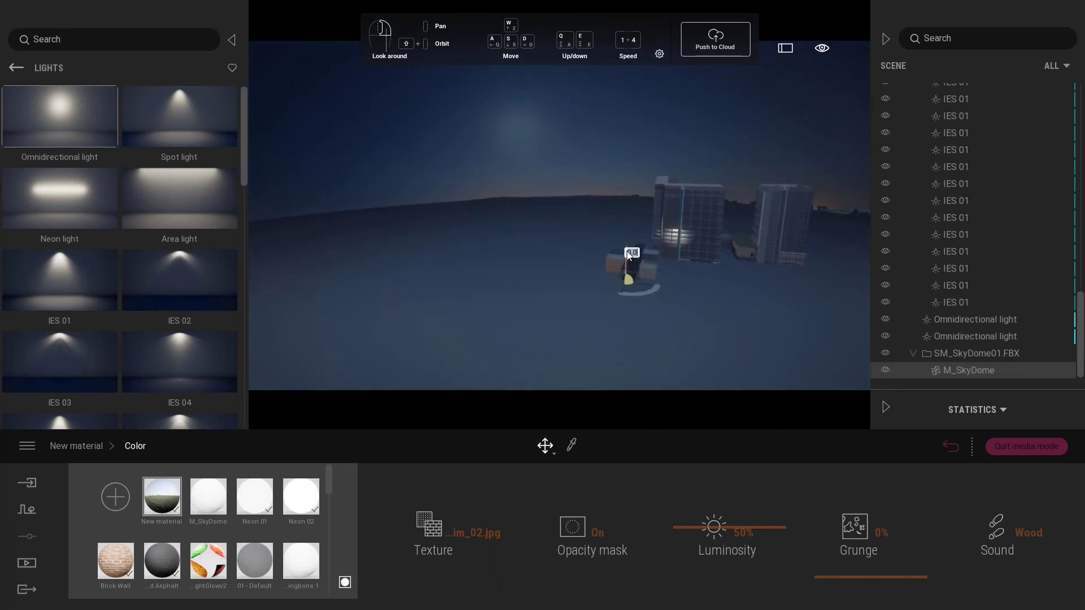
Lower the sky dome to about -139.95 around the city, then orbit back to street level
{"action": "mouse_move", "coordinate": [590, 320]}
{"action": "left_mouse_down"}
{"action": "mouse_move", "coordinate": [590, 384]}
{"action": "mouse_move", "coordinate": [644, 347]}
{"action": "left_mouse_up"}
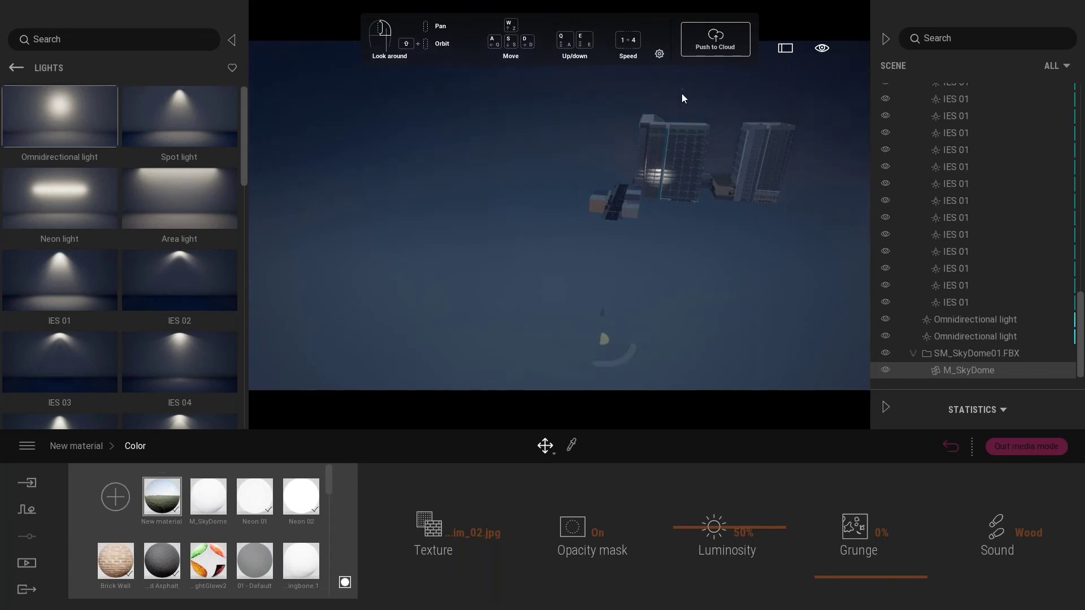
{"action": "right_click_drag", "start_coordinate": [622, 186], "coordinate": [638, 164]}
{"action": "scroll", "coordinate": [589, 258], "scroll_direction": "up", "scroll_amount": 10}
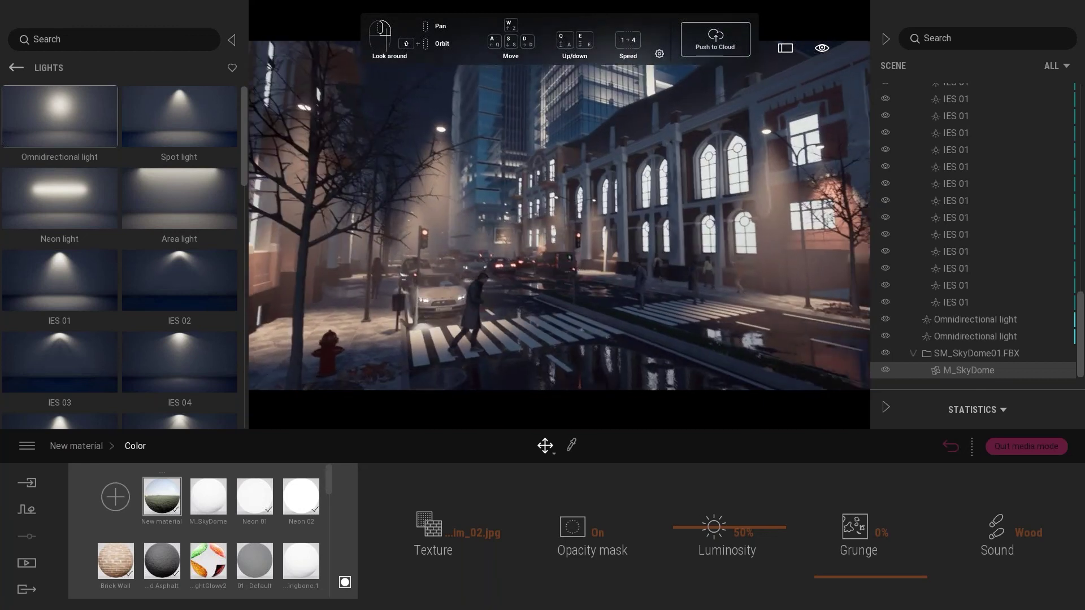
Move the camera toward the crosswalk and refresh Image1 to this new view
{"action": "left_click", "coordinate": [26, 563]}
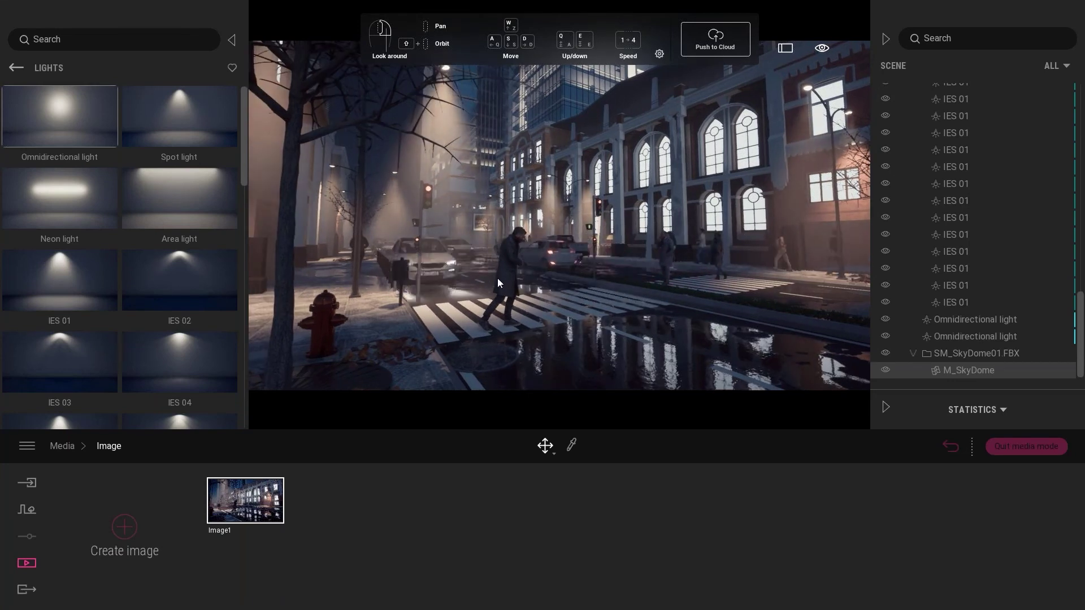
{"action": "left_click_drag", "start_coordinate": [405, 324], "coordinate": [430, 339]}
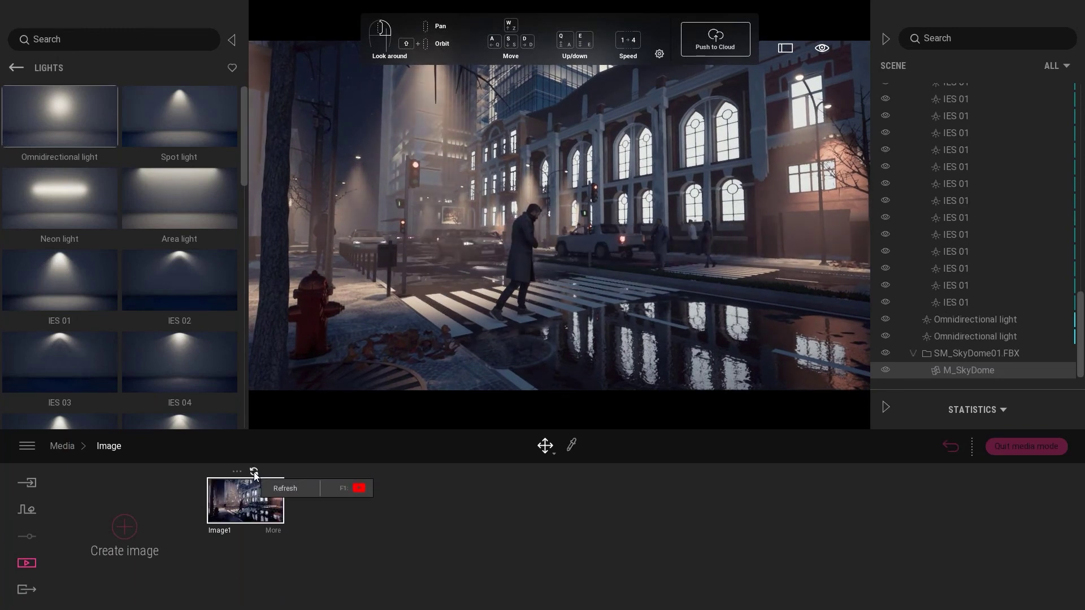
{"action": "left_click", "coordinate": [255, 474]}
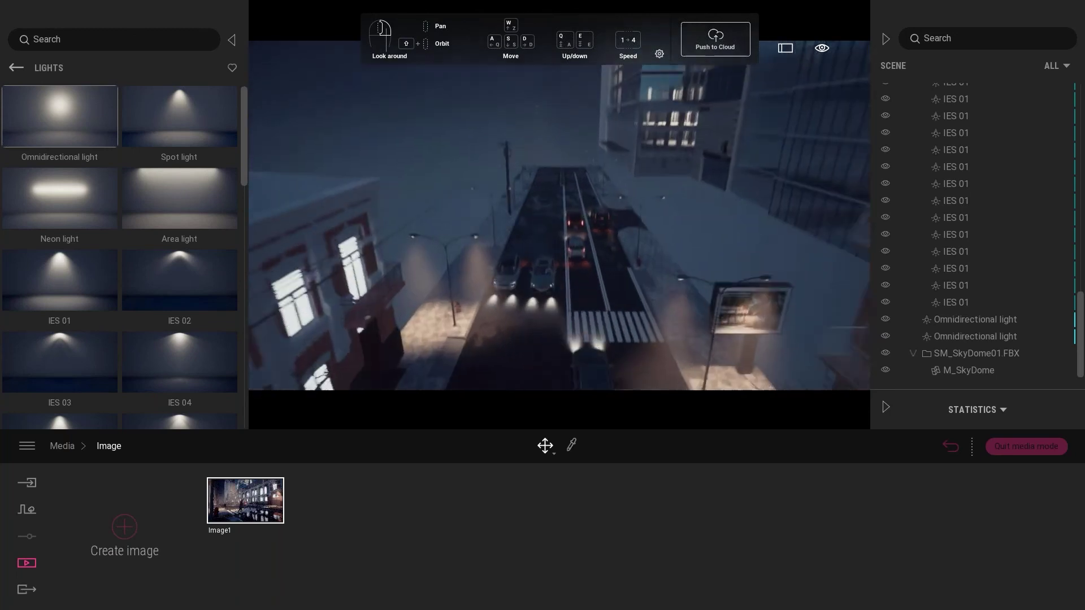
Open the Objects library, glancing up at the night sky and back down to the street
{"action": "left_click", "coordinate": [17, 68]}
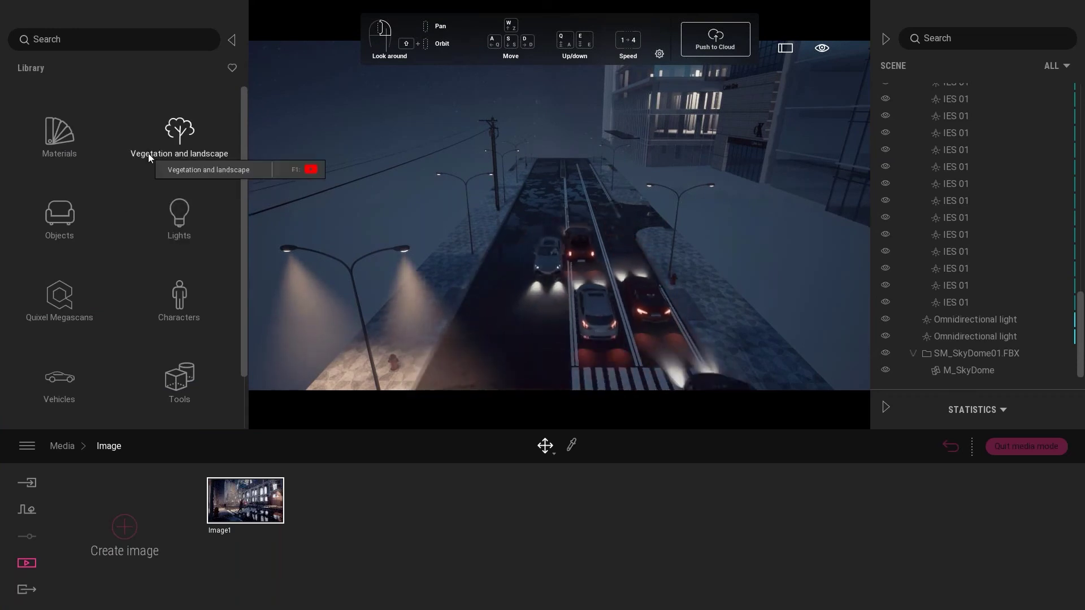
{"action": "left_click", "coordinate": [73, 223]}
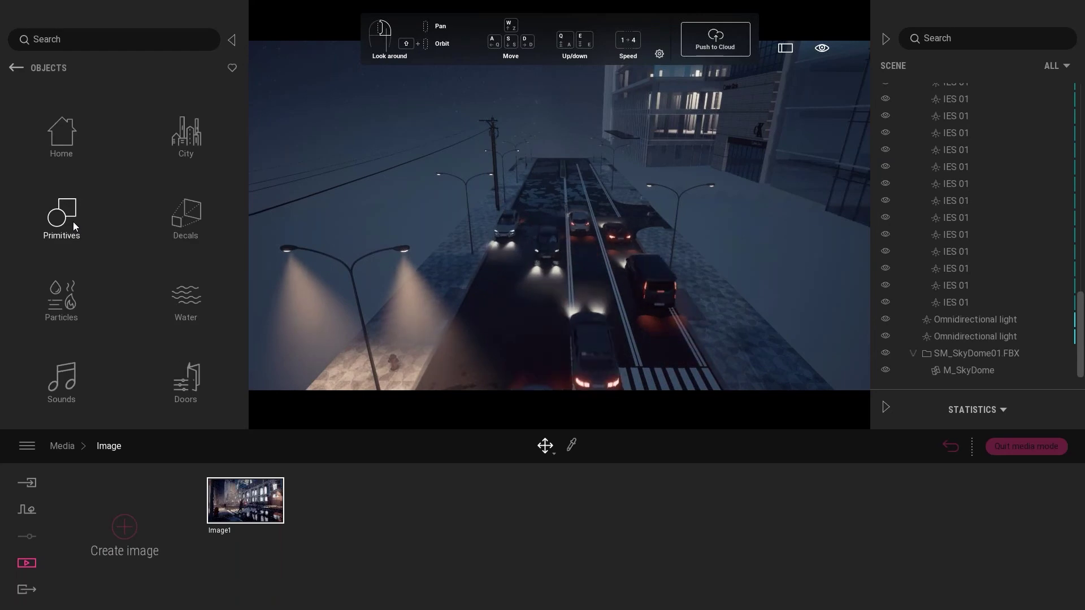
{"action": "left_click_drag", "start_coordinate": [536, 261], "coordinate": [567, 184]}
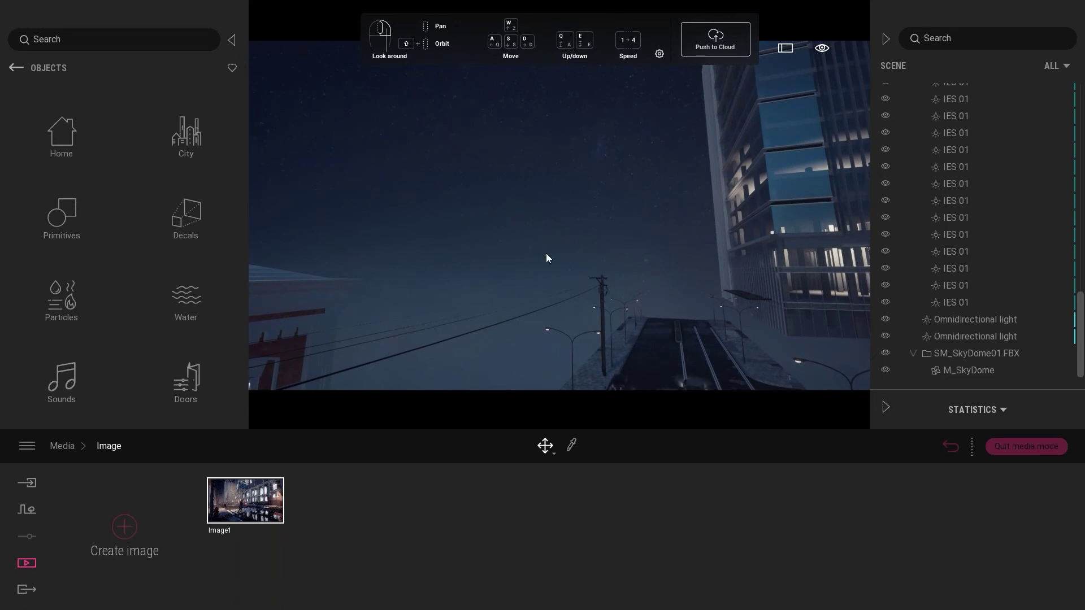
{"action": "left_click_drag", "start_coordinate": [576, 226], "coordinate": [360, 200]}
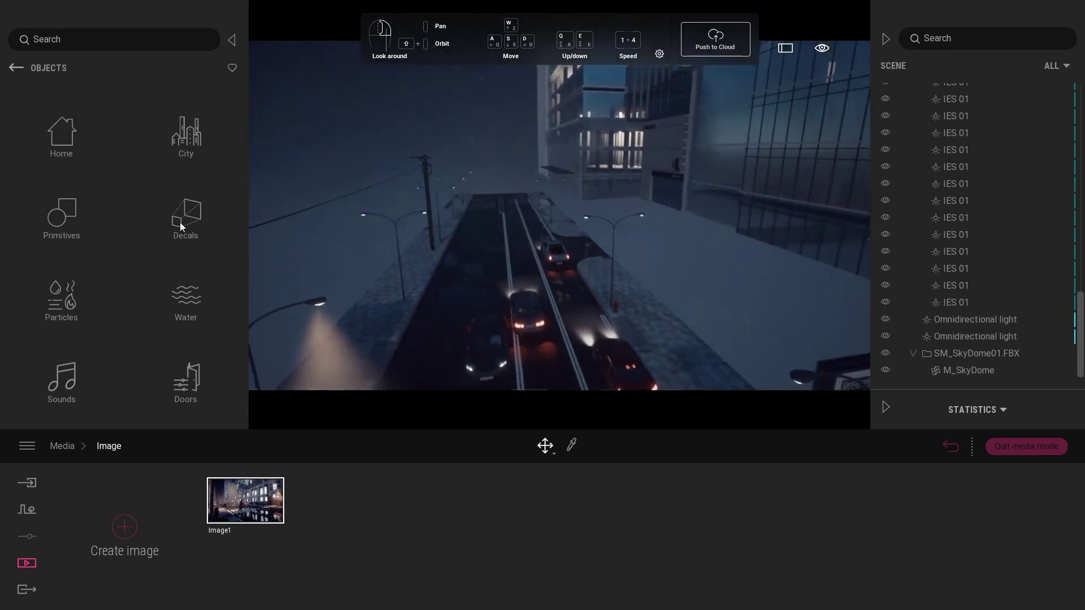
Open Particles and browse the smoke, water jet and Small fog bank presets
{"action": "left_click", "coordinate": [63, 297]}
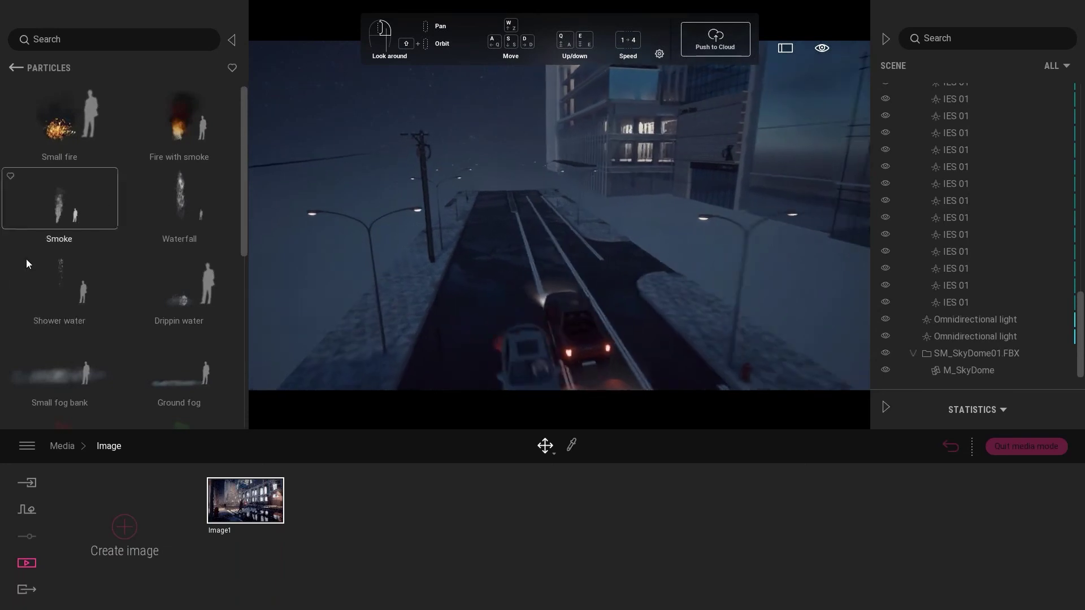
{"action": "scroll", "coordinate": [113, 276], "scroll_direction": "down", "scroll_amount": 2}
{"action": "scroll", "coordinate": [175, 259], "scroll_direction": "down", "scroll_amount": 1}
{"action": "scroll", "coordinate": [176, 254], "scroll_direction": "down", "scroll_amount": 1}
{"action": "scroll", "coordinate": [177, 249], "scroll_direction": "down", "scroll_amount": 1}
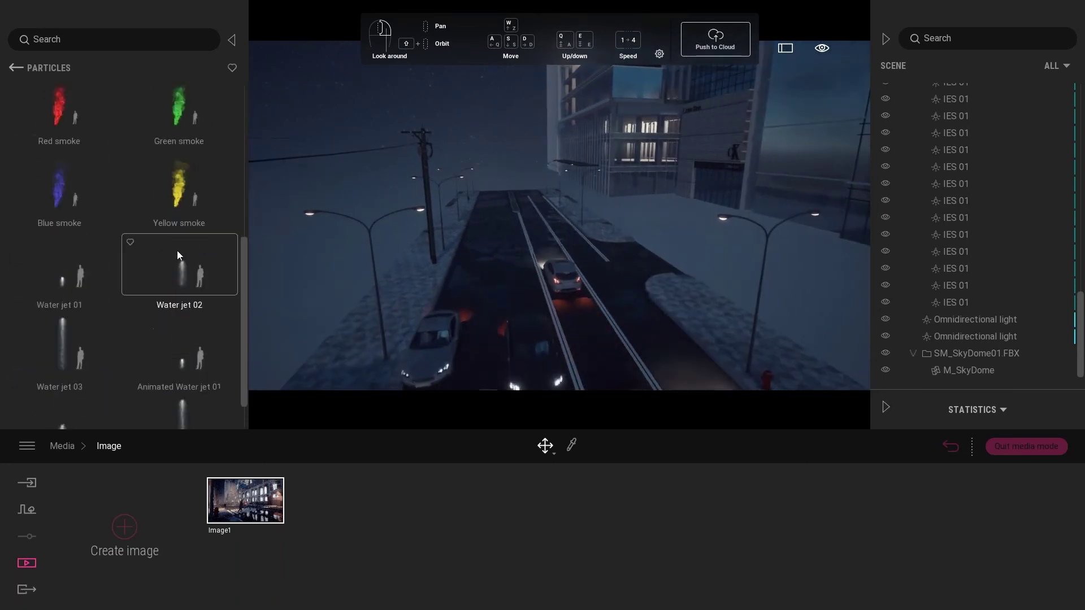
{"action": "scroll", "coordinate": [167, 294], "scroll_direction": "down", "scroll_amount": 1}
{"action": "scroll", "coordinate": [111, 324], "scroll_direction": "up", "scroll_amount": 2}
{"action": "scroll", "coordinate": [127, 313], "scroll_direction": "up", "scroll_amount": 2}
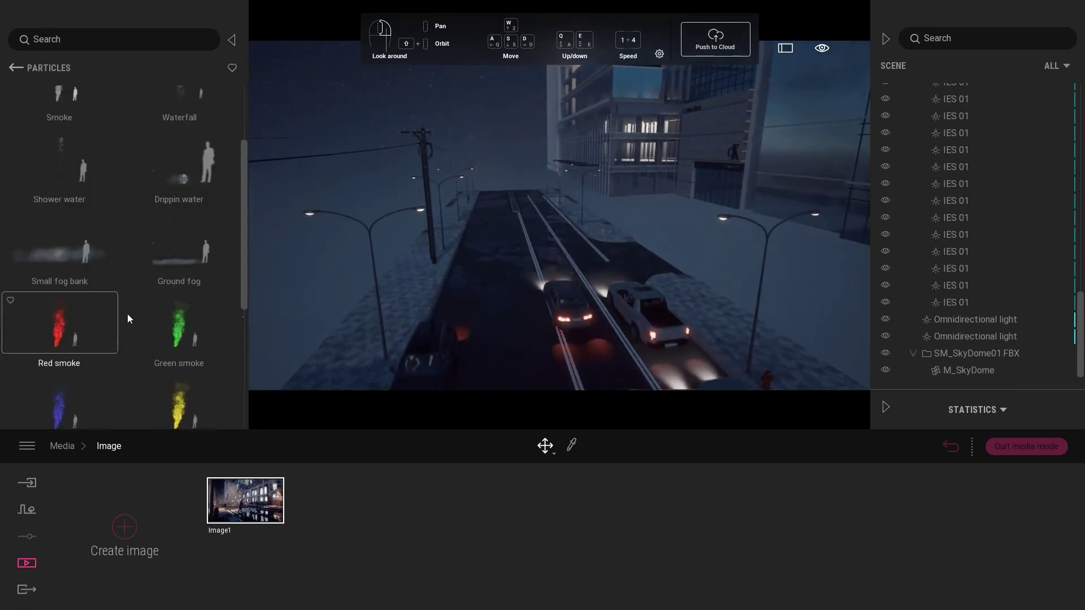
{"action": "scroll", "coordinate": [106, 225], "scroll_direction": "up", "scroll_amount": 1}
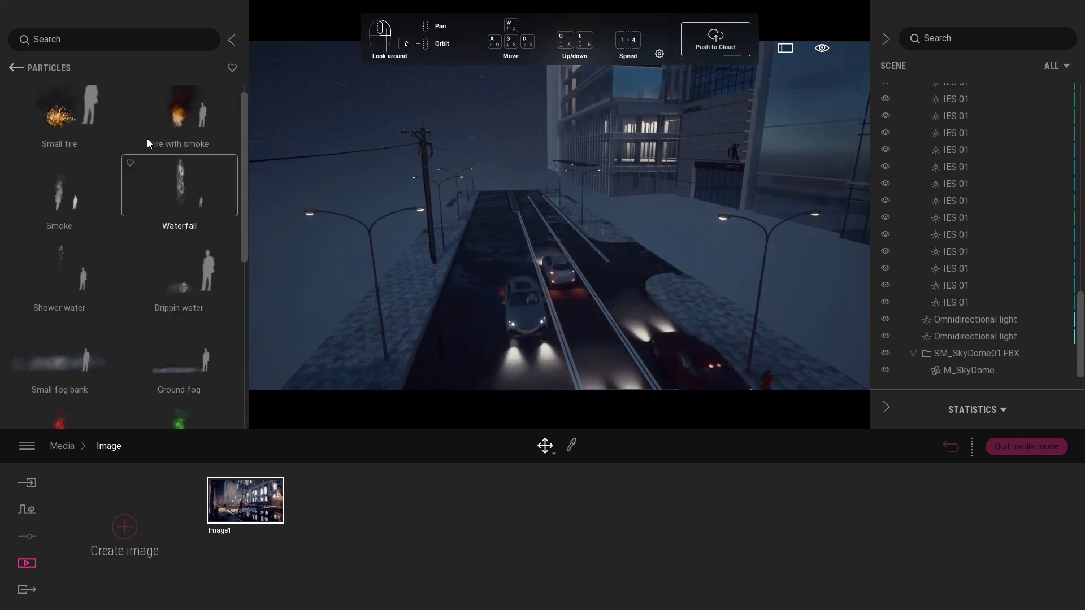
{"action": "scroll", "coordinate": [169, 157], "scroll_direction": "down", "scroll_amount": 1}
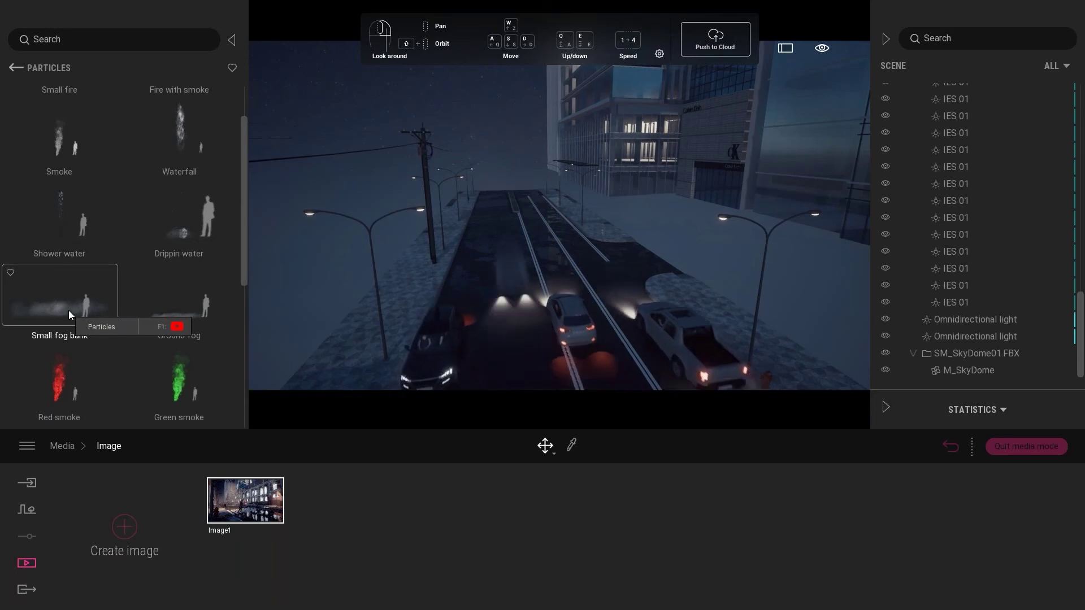
Place a Small fog bank on the road and select it in the scene list
{"action": "mouse_move", "coordinate": [70, 310]}
{"action": "left_mouse_down"}
{"action": "mouse_move", "coordinate": [465, 272]}
{"action": "mouse_move", "coordinate": [460, 286]}
{"action": "mouse_move", "coordinate": [540, 291]}
{"action": "left_mouse_up"}
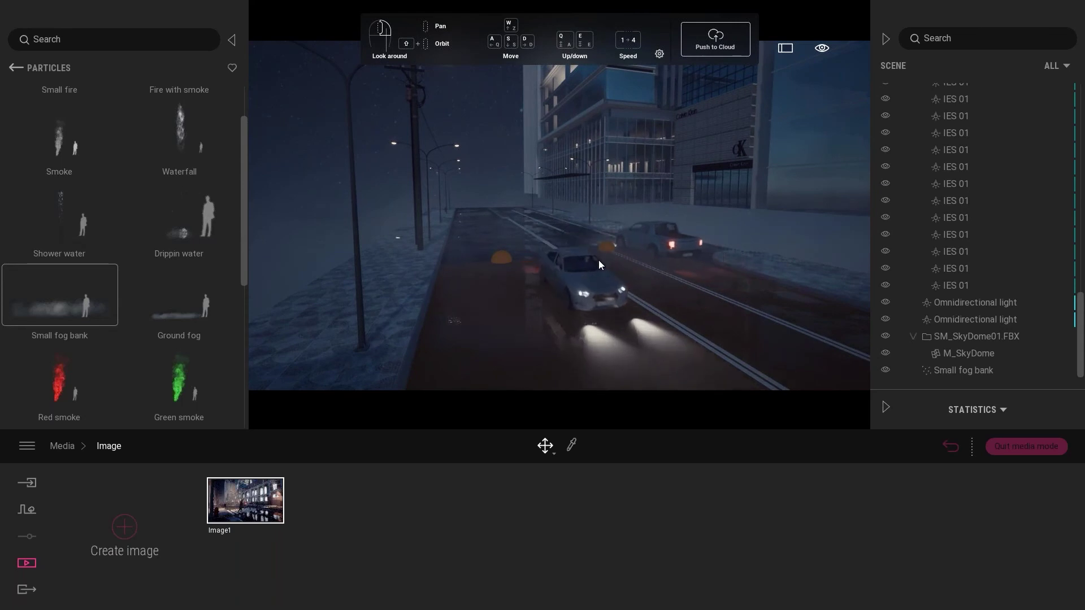
{"action": "left_click", "coordinate": [951, 373]}
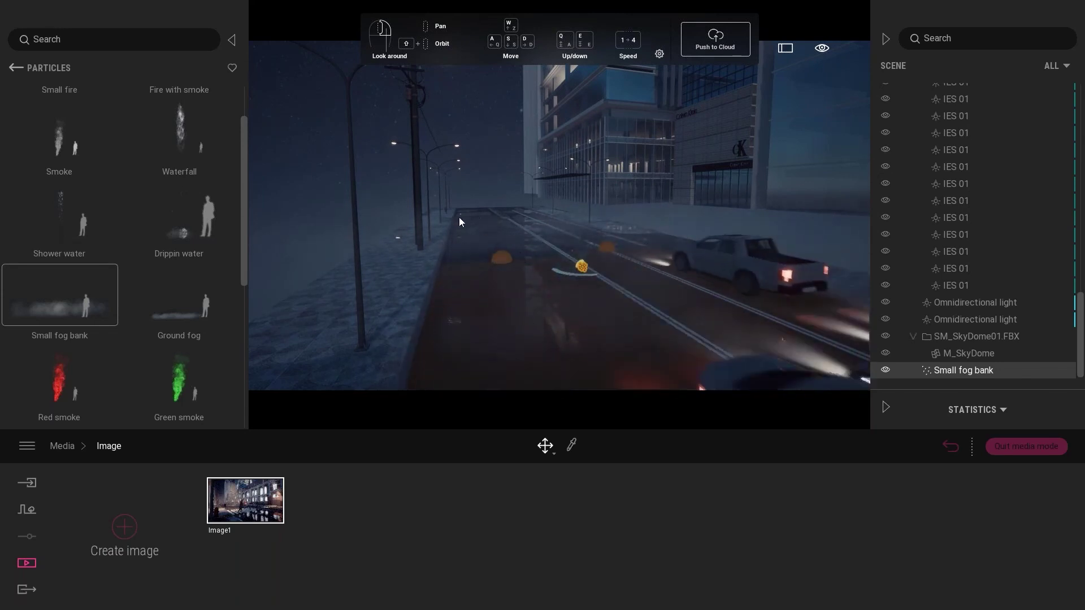
Copy the fog bank, then copy both fog banks and move the copies up the street
{"action": "key", "text": "ctrl+c"}
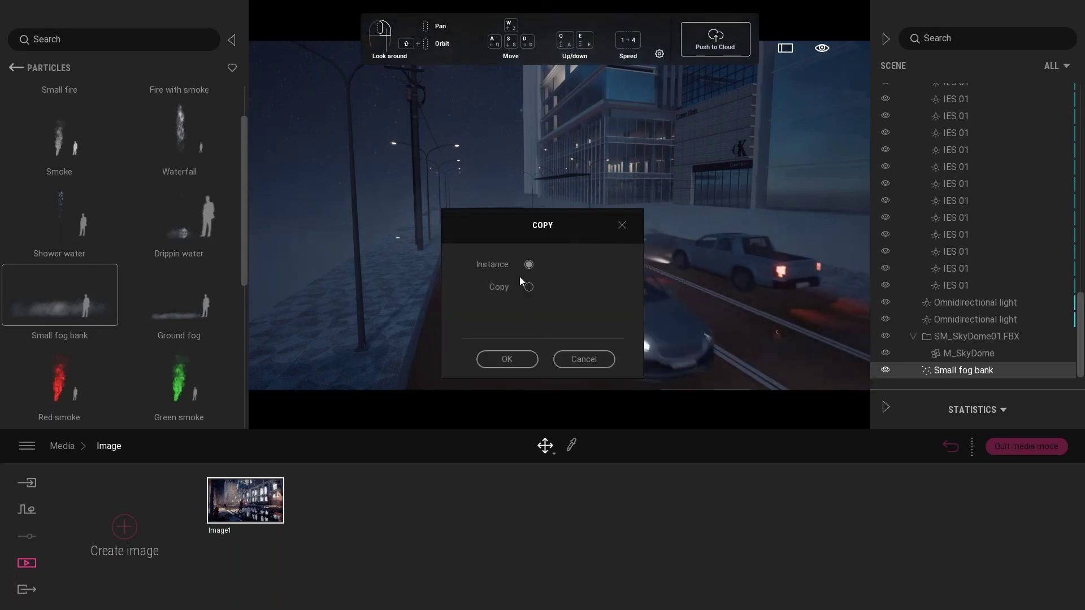
{"action": "left_click", "coordinate": [517, 360]}
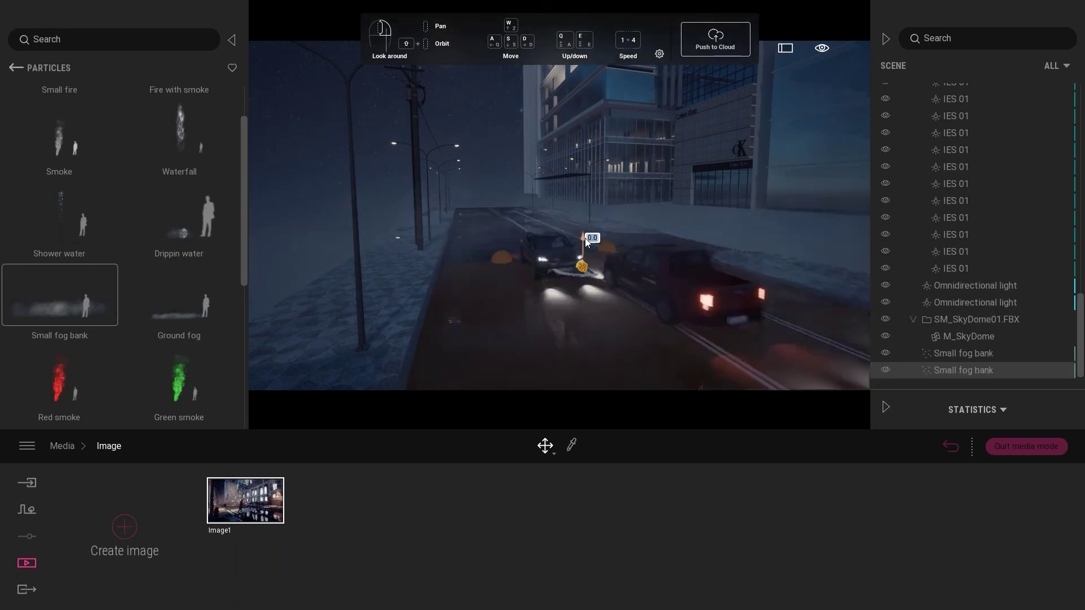
{"action": "mouse_move", "coordinate": [580, 157]}
{"action": "middle_mouse_down", "text": "shift"}
{"action": "mouse_move", "coordinate": [572, 264]}
{"action": "mouse_move", "coordinate": [582, 282]}
{"action": "mouse_move", "coordinate": [542, 274]}
{"action": "middle_mouse_up", "text": "shift"}
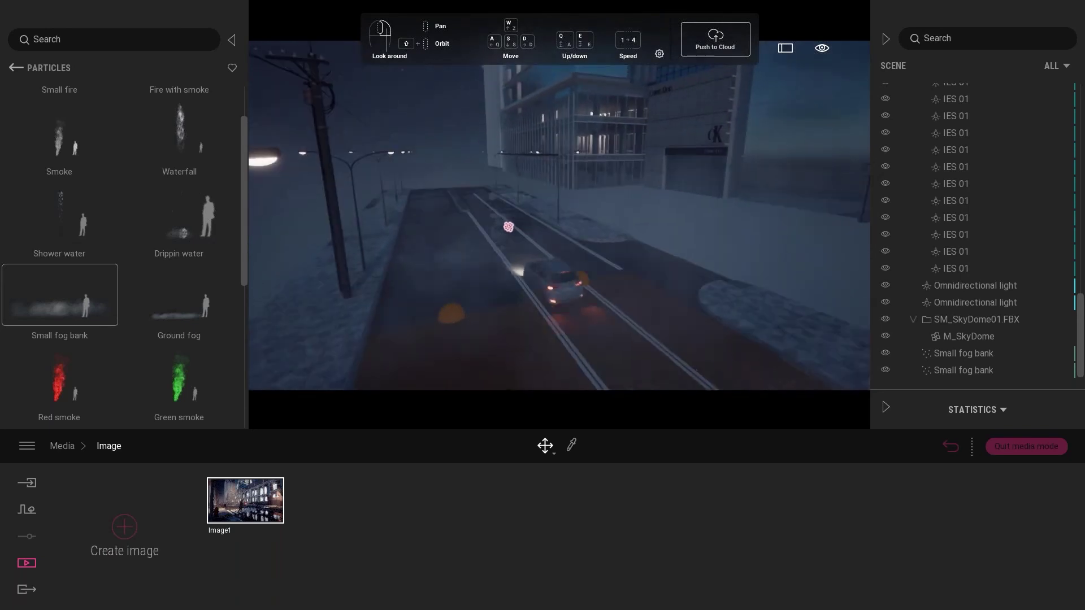
{"action": "left_click", "coordinate": [959, 372]}
{"action": "left_click", "coordinate": [953, 353], "text": "ctrl"}
{"action": "key", "text": "ctrl+c"}
{"action": "key", "text": "ctrl+v"}
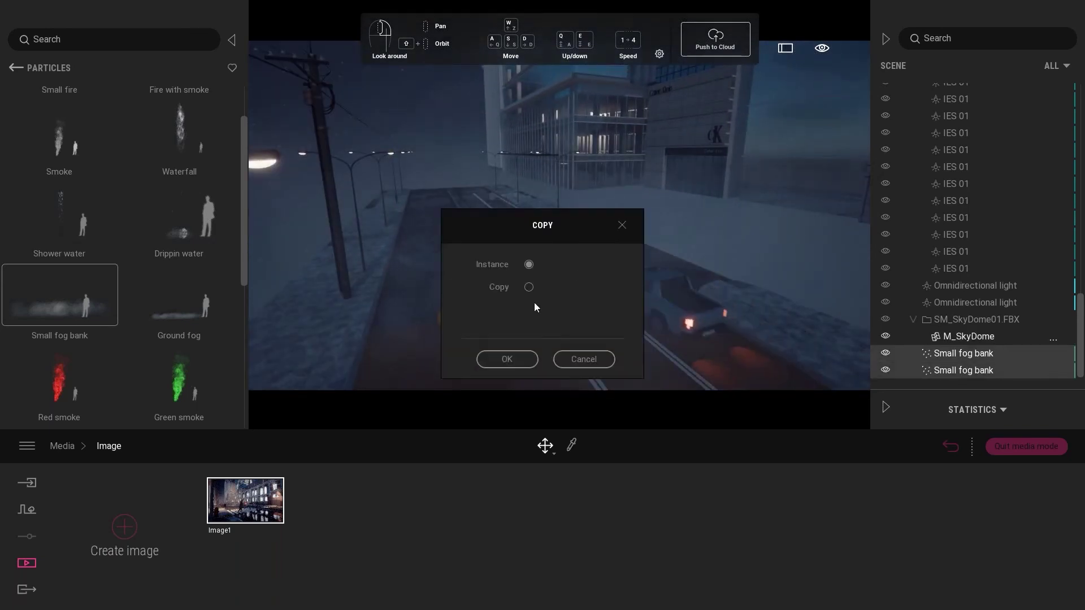
{"action": "left_click", "coordinate": [523, 360]}
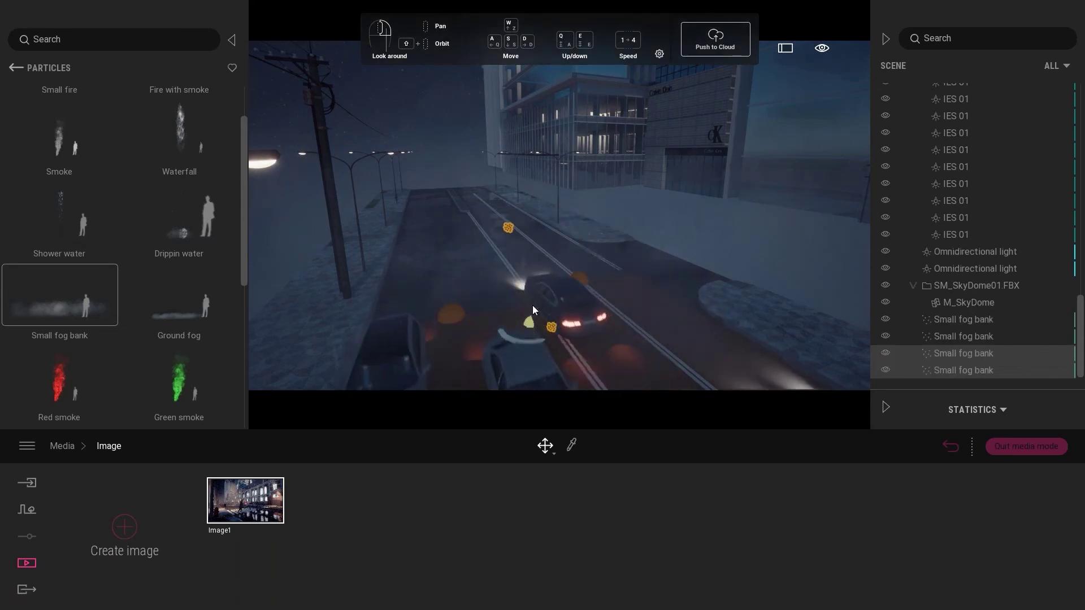
{"action": "left_click_drag", "start_coordinate": [530, 199], "coordinate": [522, 134]}
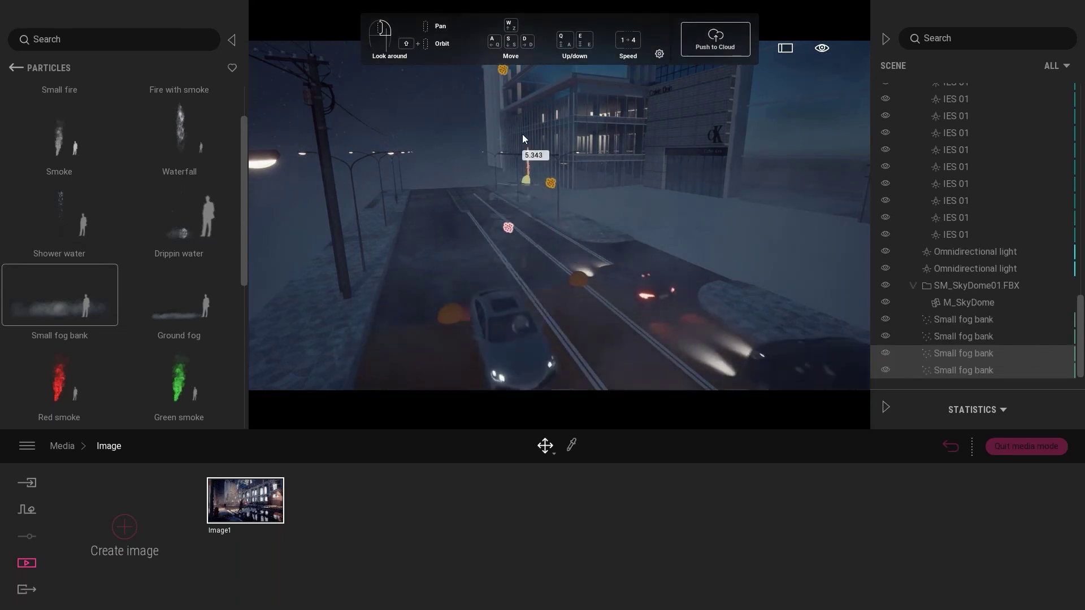
{"action": "left_click", "coordinate": [593, 247]}
Fly the camera down the street toward the towers to inspect the mist
{"action": "left_click_drag", "start_coordinate": [594, 247], "coordinate": [508, 237]}
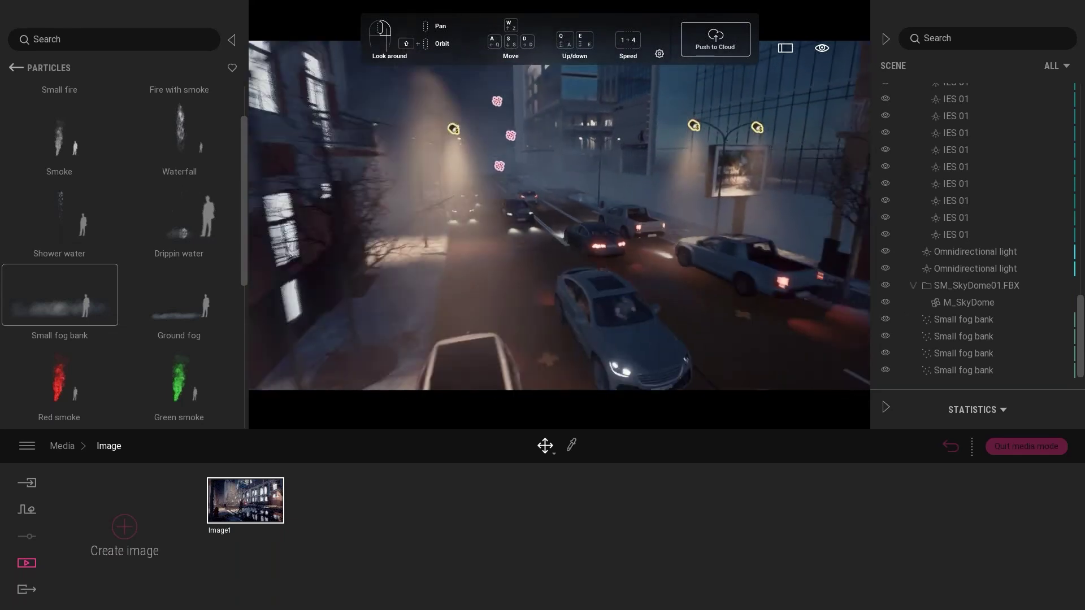
{"action": "left_click_drag", "start_coordinate": [509, 237], "coordinate": [459, 253]}
{"action": "left_click_drag", "start_coordinate": [409, 207], "coordinate": [388, 251]}
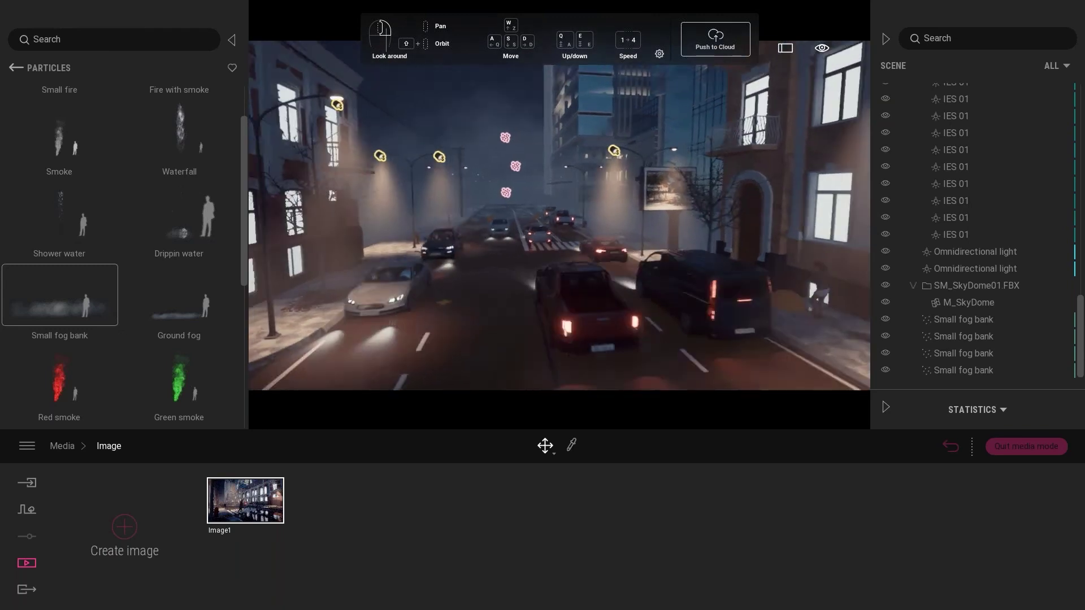
{"action": "mouse_move", "coordinate": [387, 251]}
{"action": "left_mouse_down"}
{"action": "mouse_move", "coordinate": [443, 176]}
{"action": "mouse_move", "coordinate": [509, 173]}
{"action": "mouse_move", "coordinate": [649, 204]}
{"action": "left_mouse_up"}
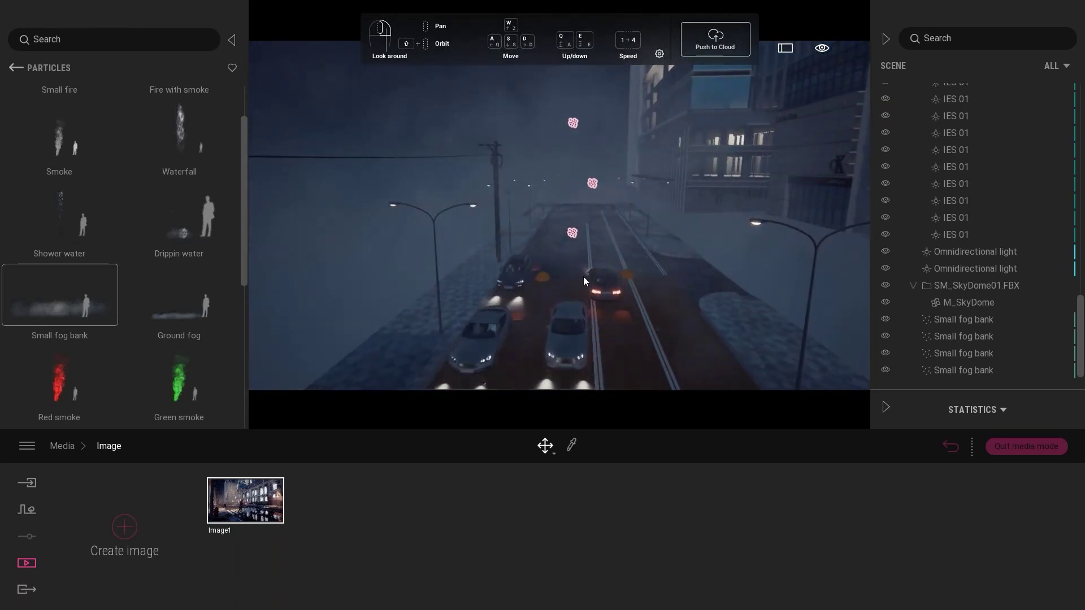
{"action": "left_click_drag", "start_coordinate": [589, 274], "coordinate": [647, 271]}
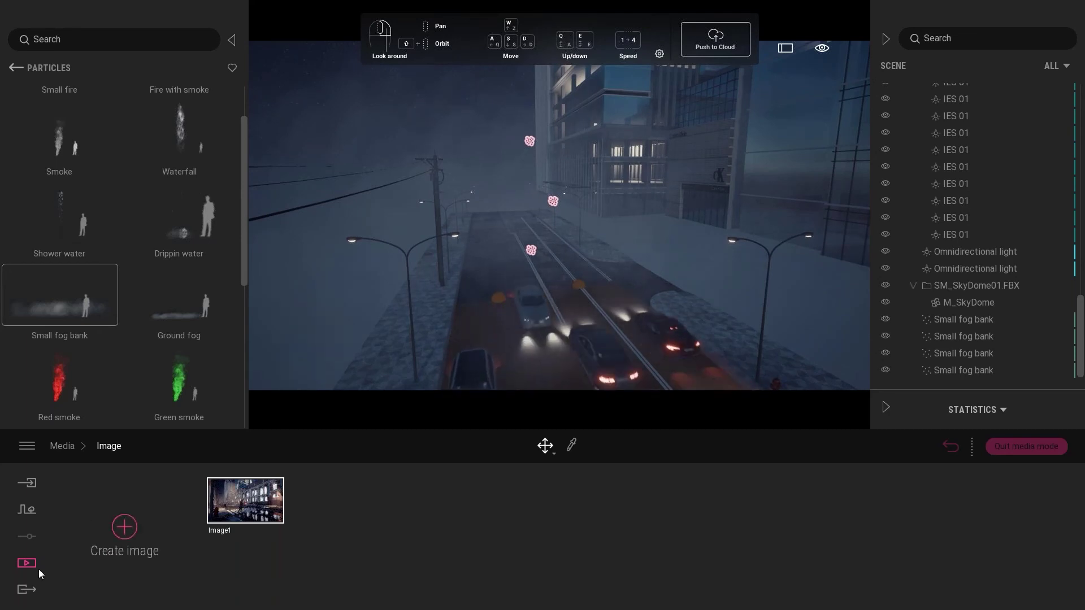
Return to the Image1 view and briefly select, then deselect, the four fog banks
{"action": "left_click", "coordinate": [253, 508]}
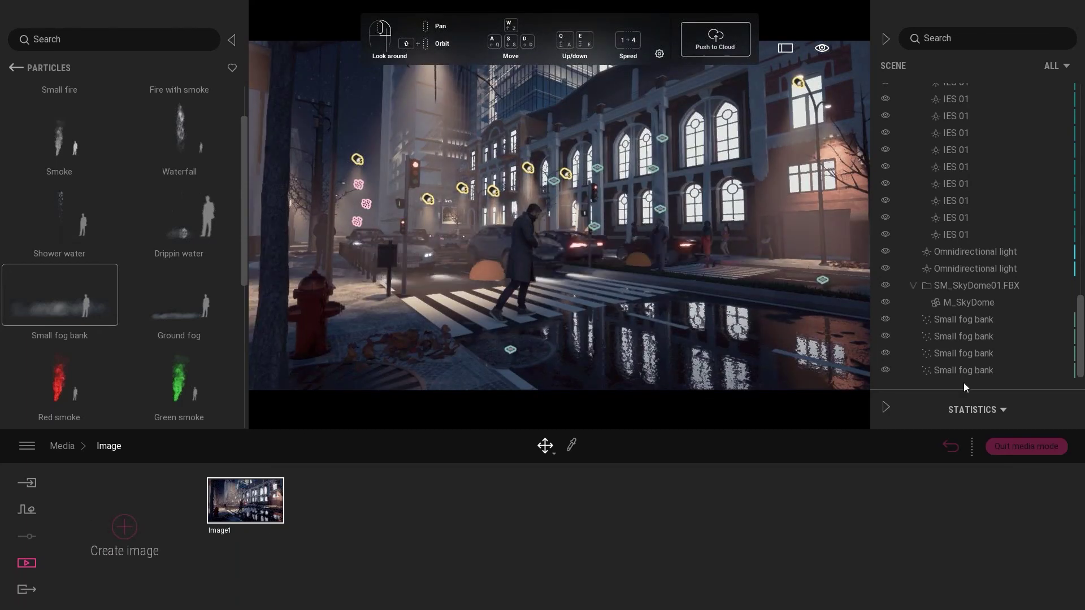
{"action": "left_click", "coordinate": [933, 321]}
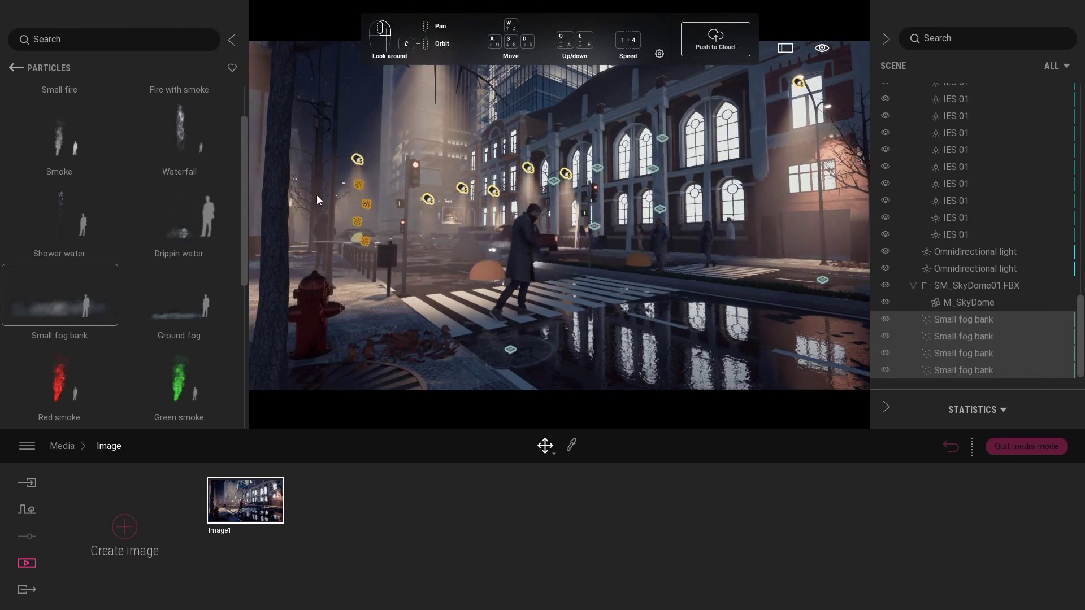
{"action": "key", "text": "h"}
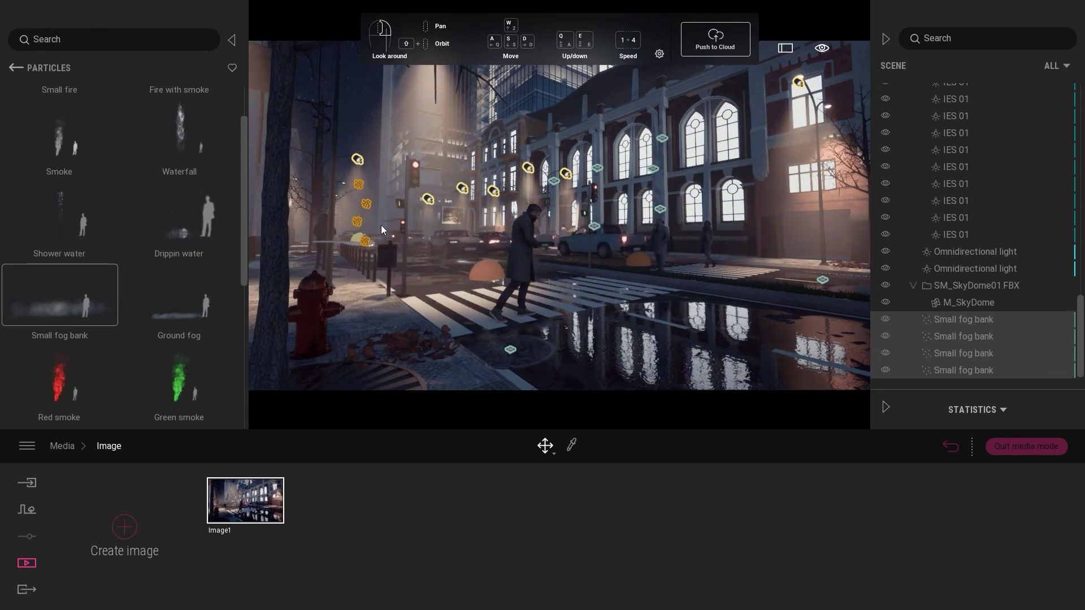
{"action": "left_click", "coordinate": [467, 266]}
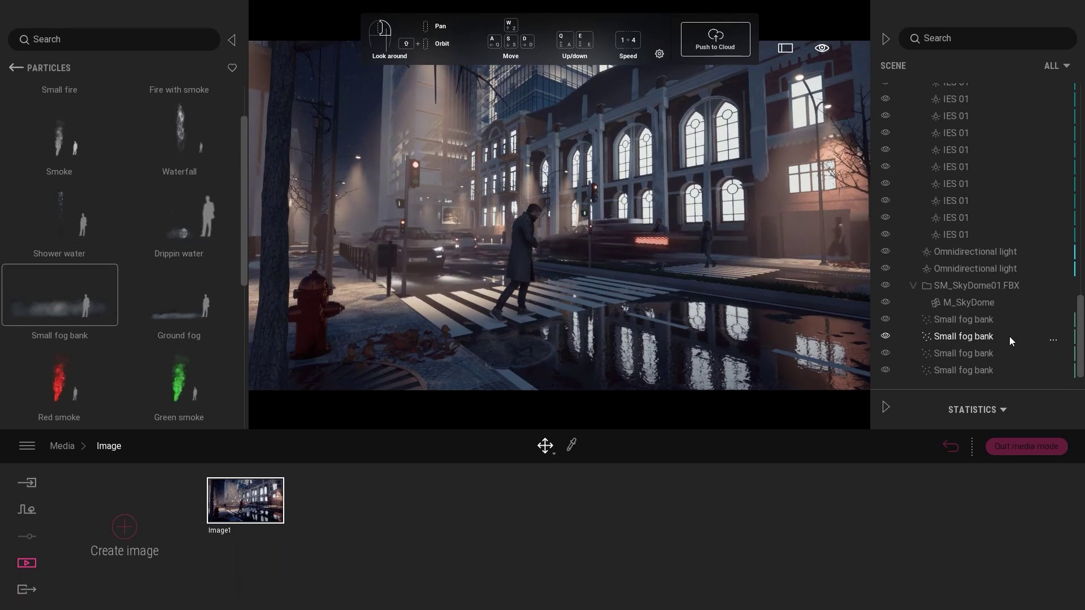
Move both Omnidirectional lights into the luci folder in the scene list
{"action": "scroll", "coordinate": [941, 290], "scroll_direction": "up", "scroll_amount": 3}
{"action": "scroll", "coordinate": [932, 270], "scroll_direction": "up", "scroll_amount": 5}
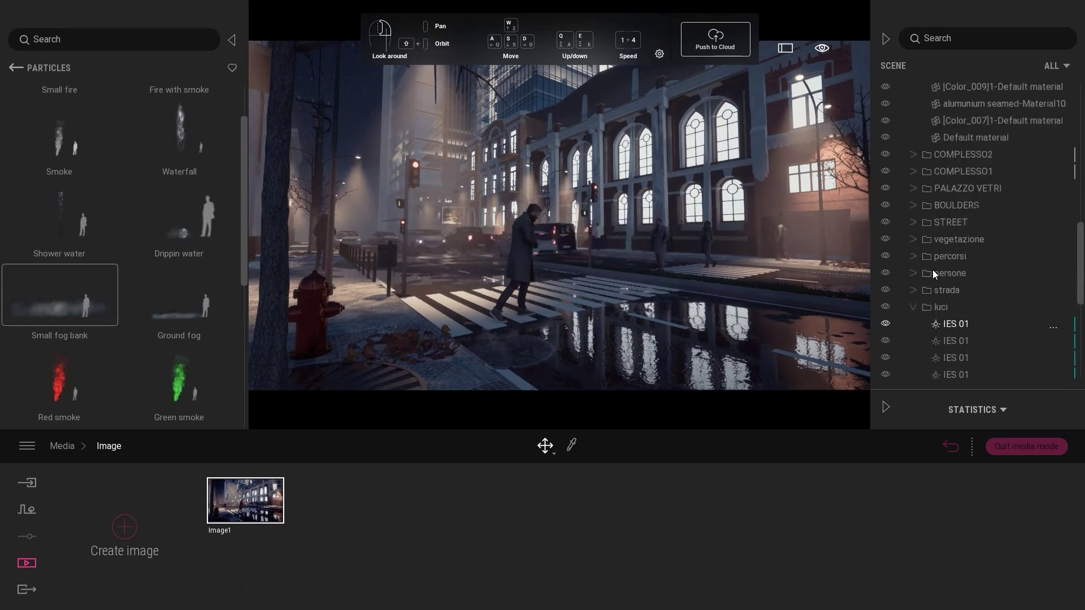
{"action": "left_click", "coordinate": [912, 307]}
{"action": "scroll", "coordinate": [933, 309], "scroll_direction": "down", "scroll_amount": 1}
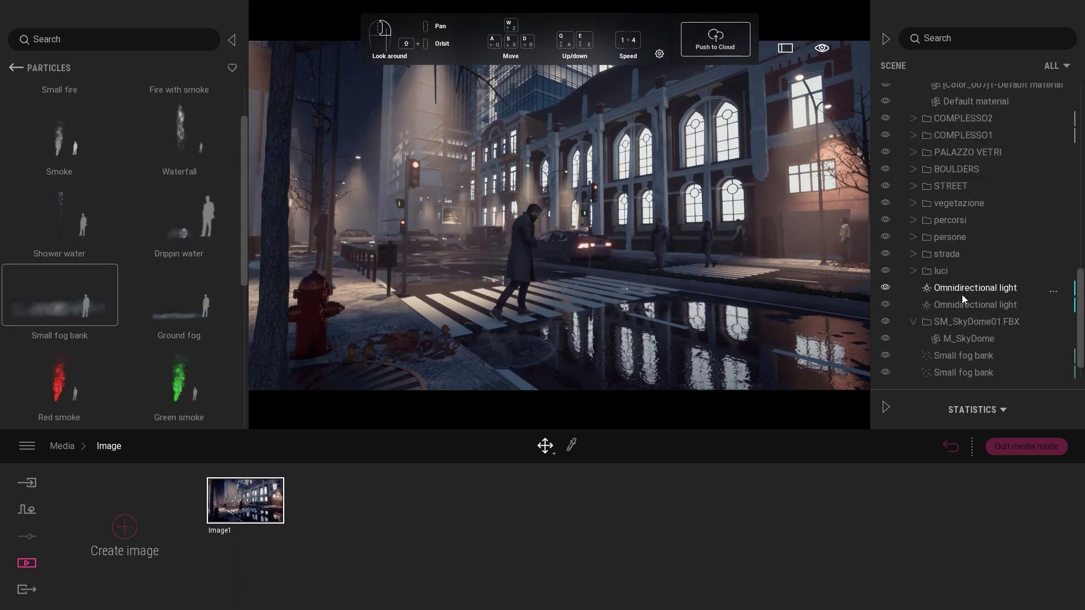
{"action": "left_click", "coordinate": [962, 289]}
{"action": "left_click_drag", "start_coordinate": [960, 304], "coordinate": [951, 259]}
{"action": "scroll", "coordinate": [920, 286], "scroll_direction": "up", "scroll_amount": 2}
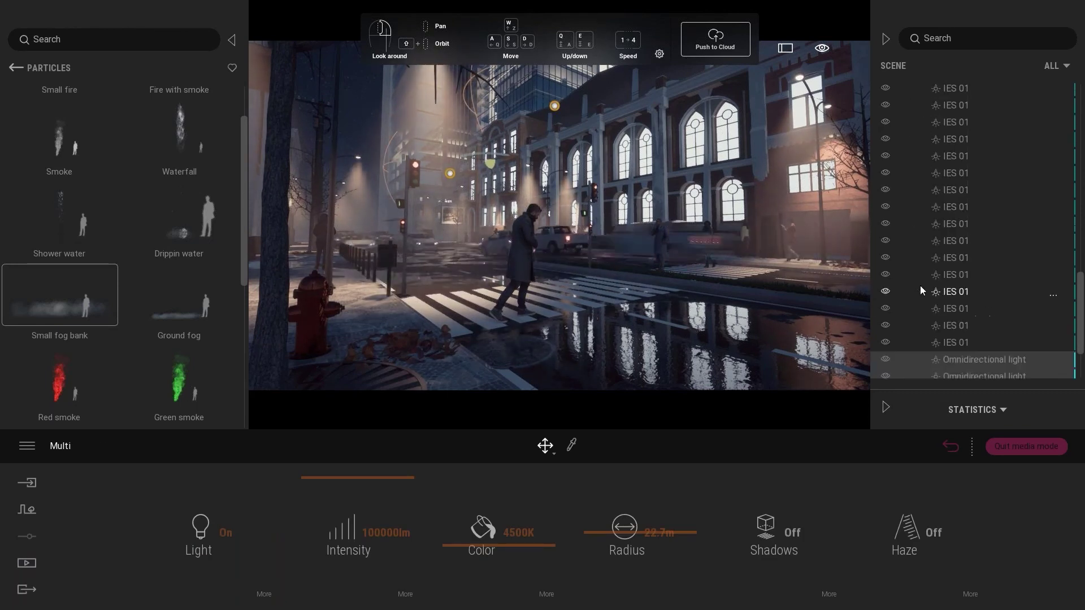
{"action": "scroll", "coordinate": [920, 280], "scroll_direction": "up", "scroll_amount": 4}
{"action": "left_click", "coordinate": [913, 288]}
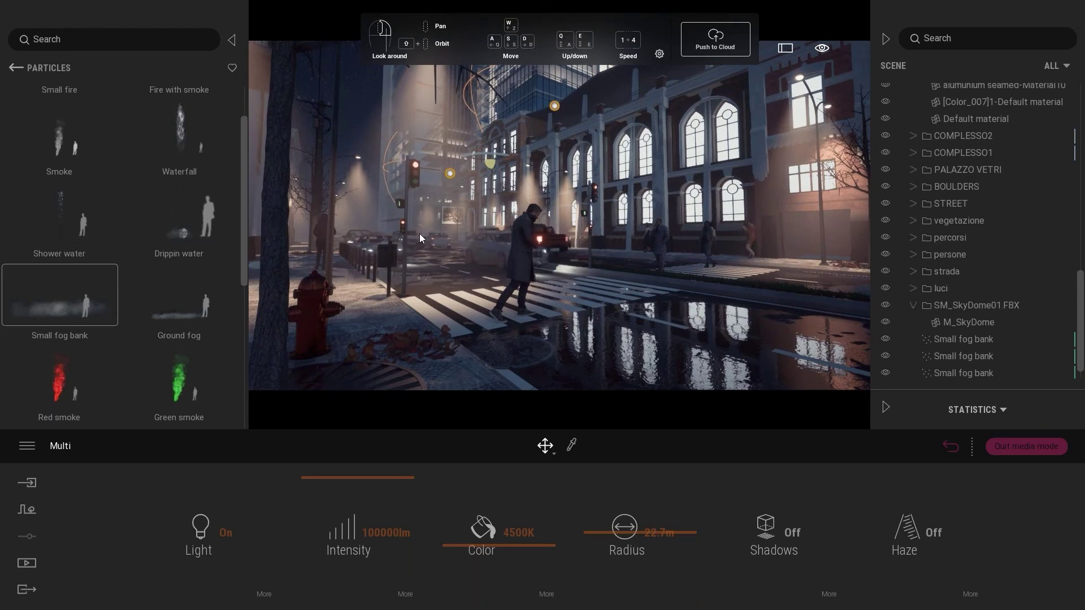
{"action": "key", "text": "Escape"}
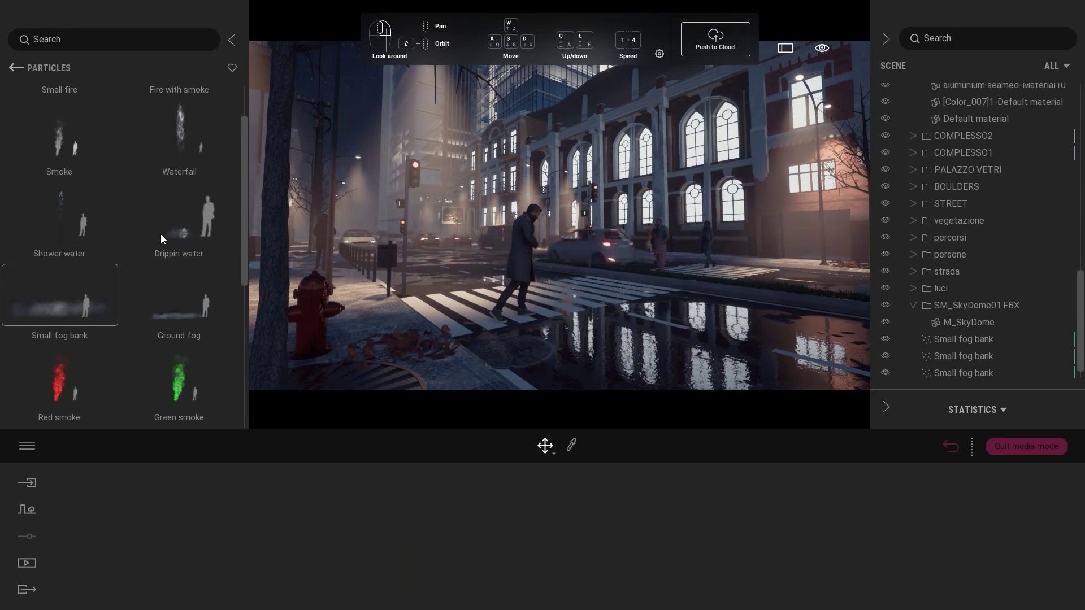
Go back to the library categories and briefly select, then deselect, the fog banks
{"action": "left_click", "coordinate": [15, 70]}
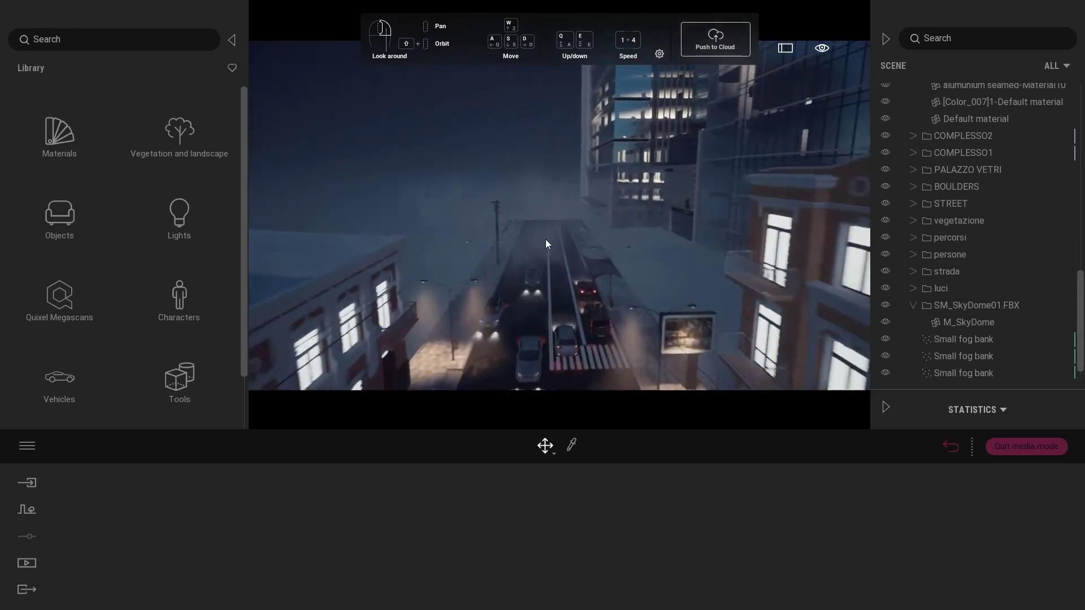
{"action": "scroll", "coordinate": [995, 305], "scroll_direction": "down", "scroll_amount": 1}
{"action": "left_click", "coordinate": [973, 321]}
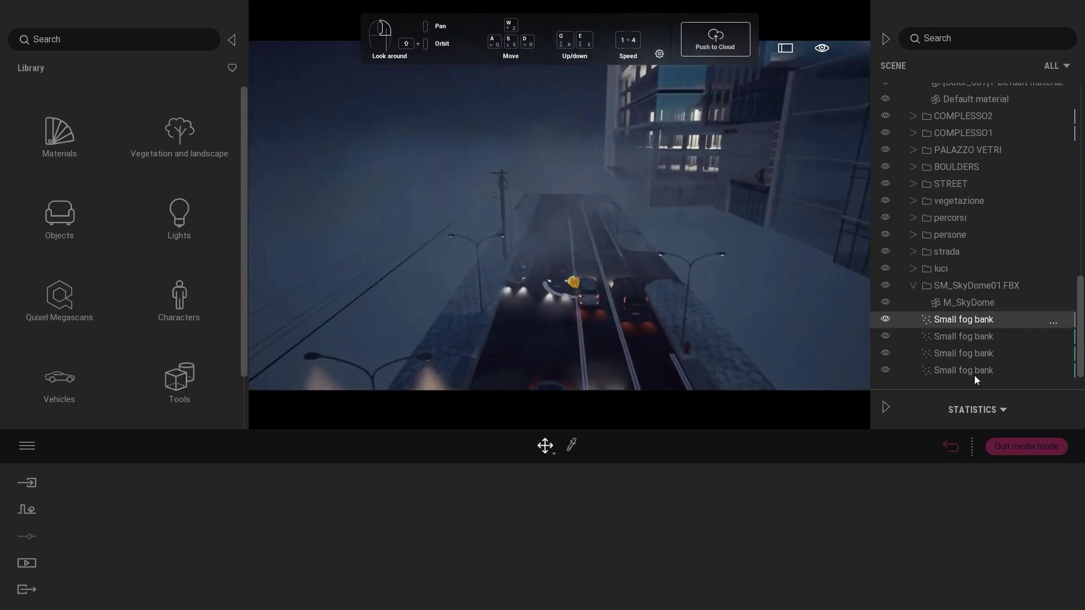
{"action": "left_click", "coordinate": [975, 373], "text": "shift"}
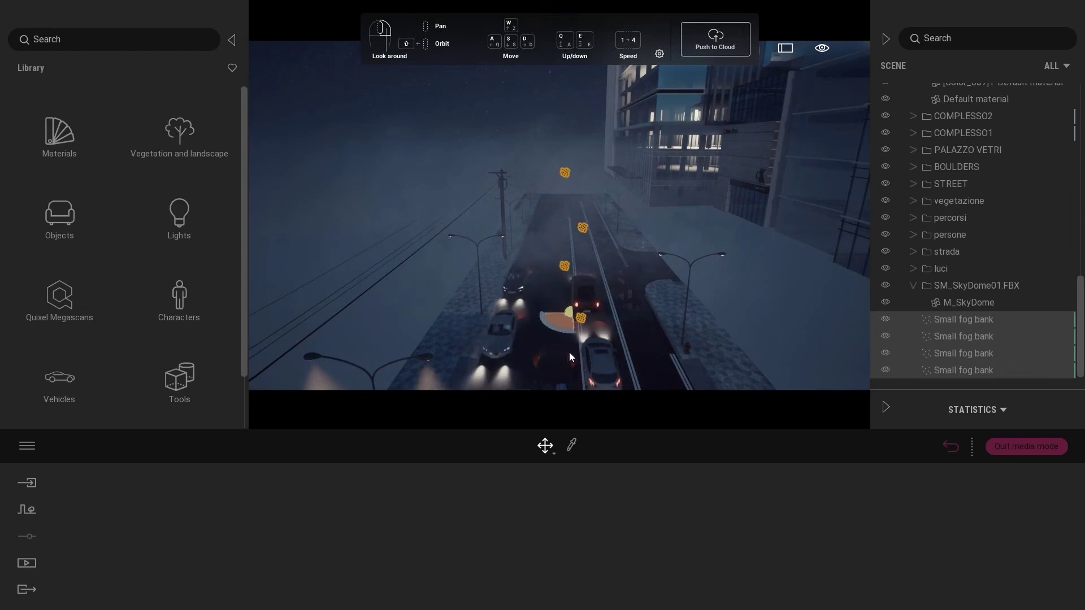
{"action": "left_click", "coordinate": [643, 259]}
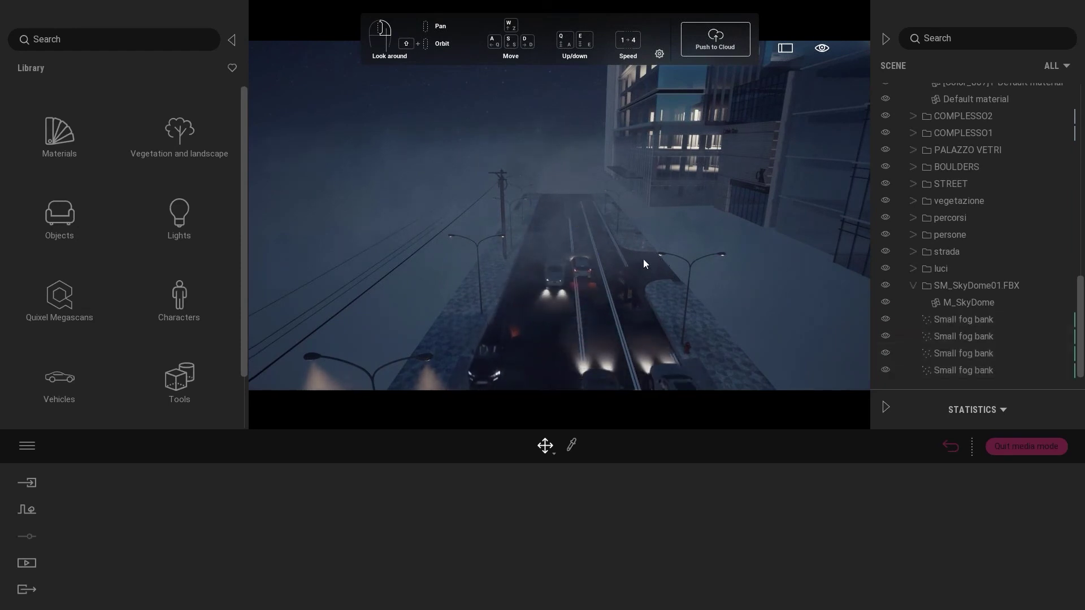
Place a 300lm Omnidirectional light high above the street with a 44.4m radius
{"action": "left_click", "coordinate": [182, 221]}
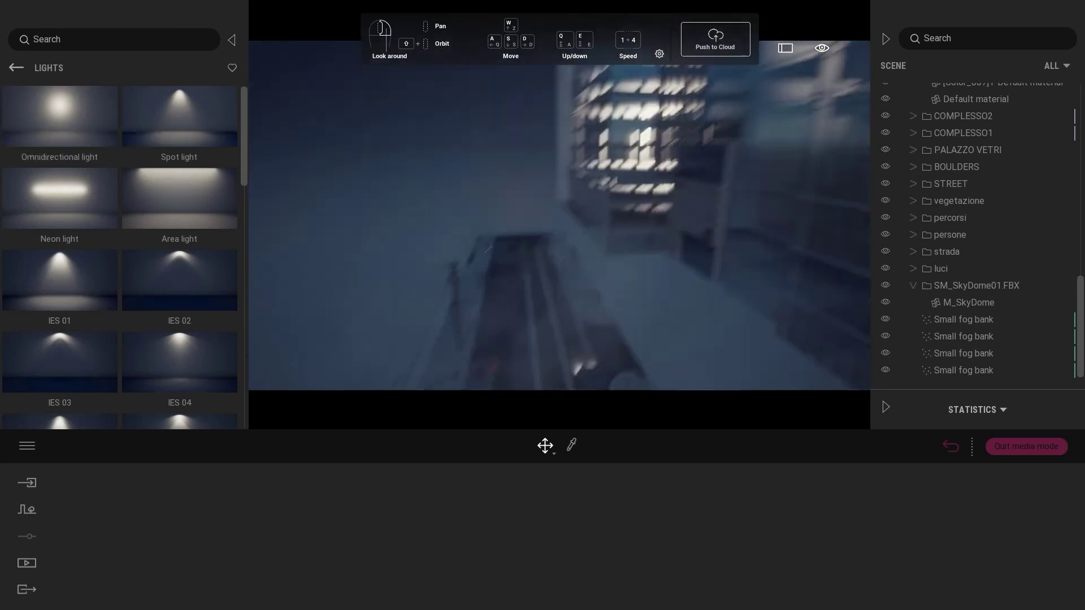
{"action": "left_click_drag", "start_coordinate": [269, 216], "coordinate": [585, 270]}
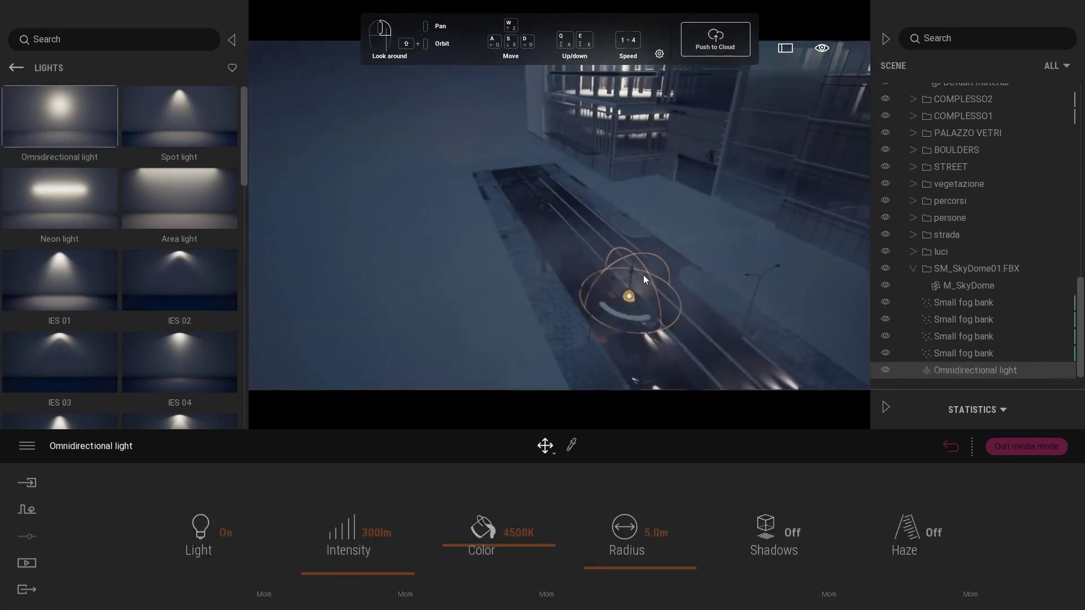
{"action": "left_click_drag", "start_coordinate": [635, 271], "coordinate": [662, 103]}
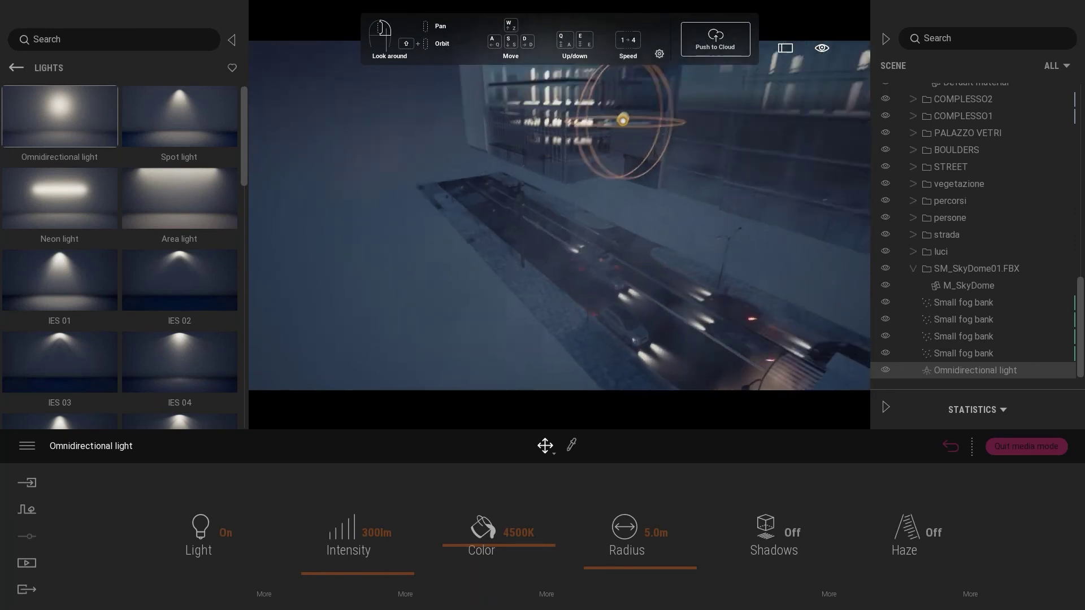
{"action": "left_click_drag", "start_coordinate": [636, 546], "coordinate": [644, 495]}
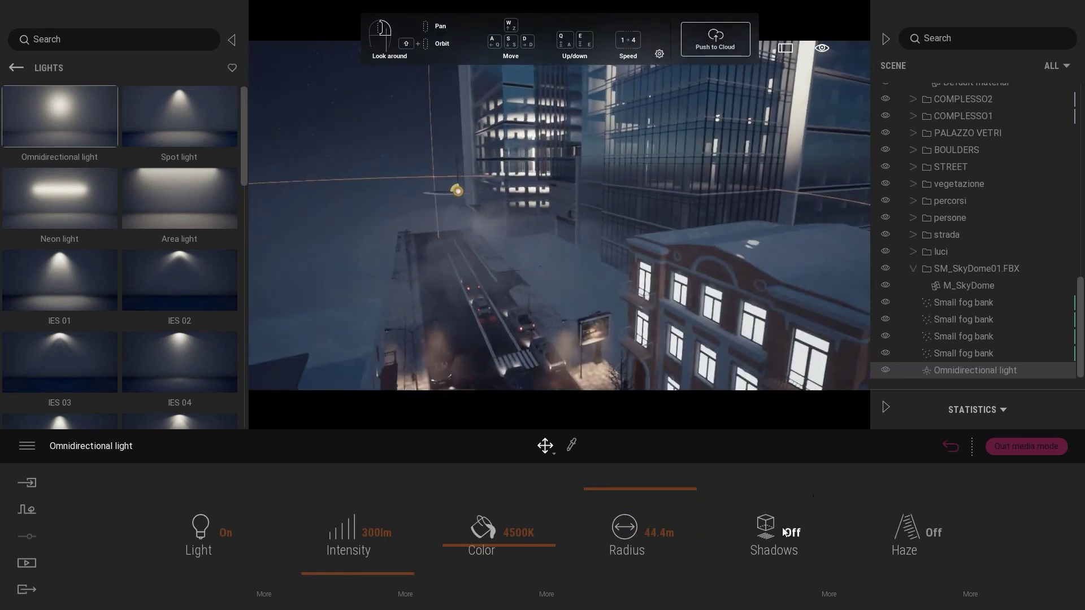
Turn on the light's haze and lower it to 5.1%
{"action": "left_click", "coordinate": [932, 540]}
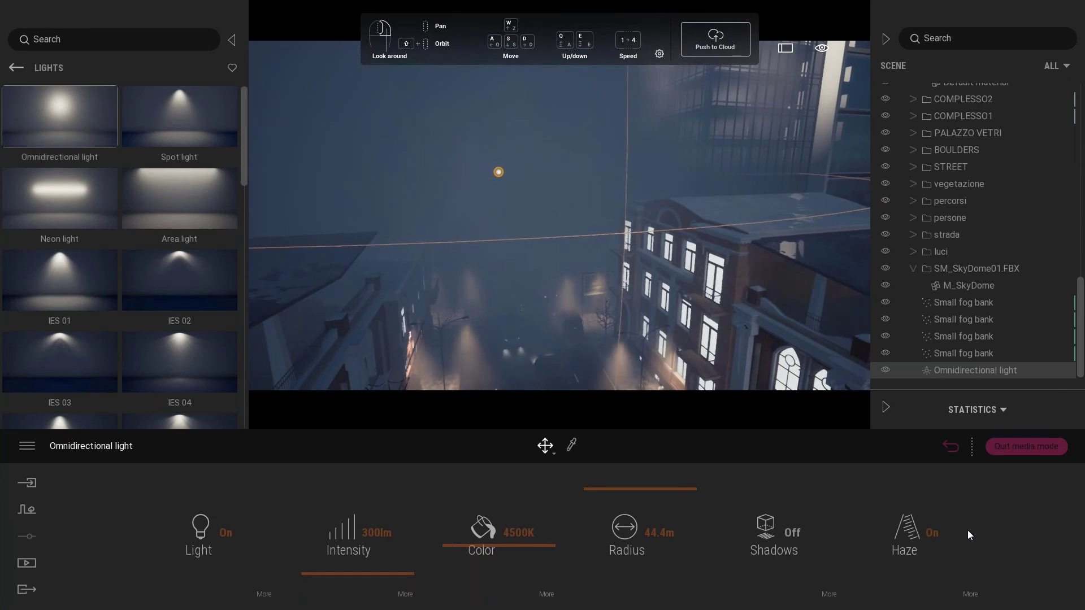
{"action": "left_click", "coordinate": [941, 539]}
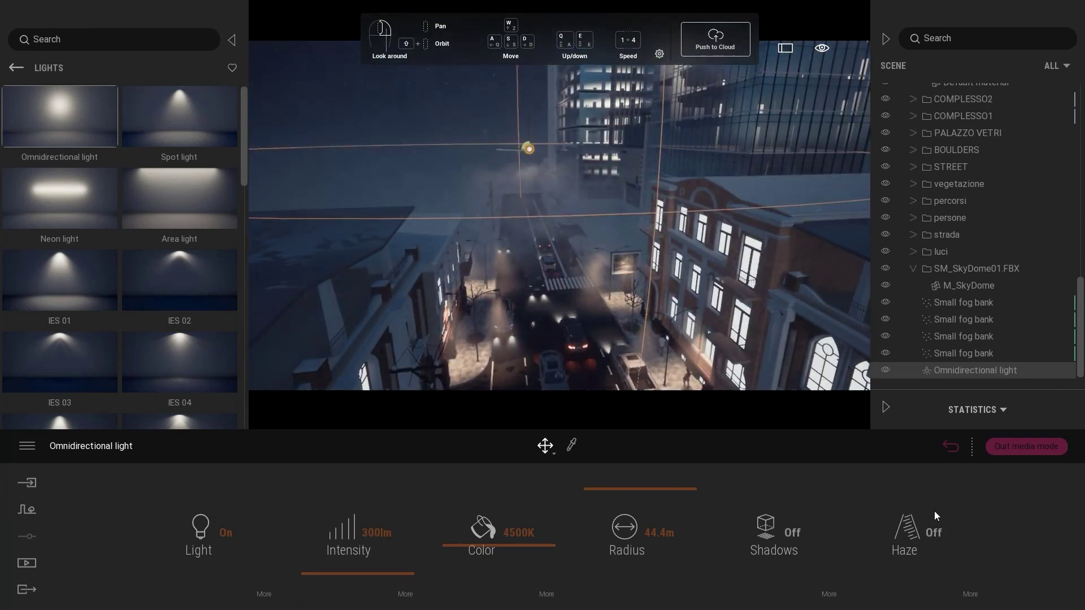
{"action": "scroll", "coordinate": [551, 198], "scroll_direction": "up", "scroll_amount": 3}
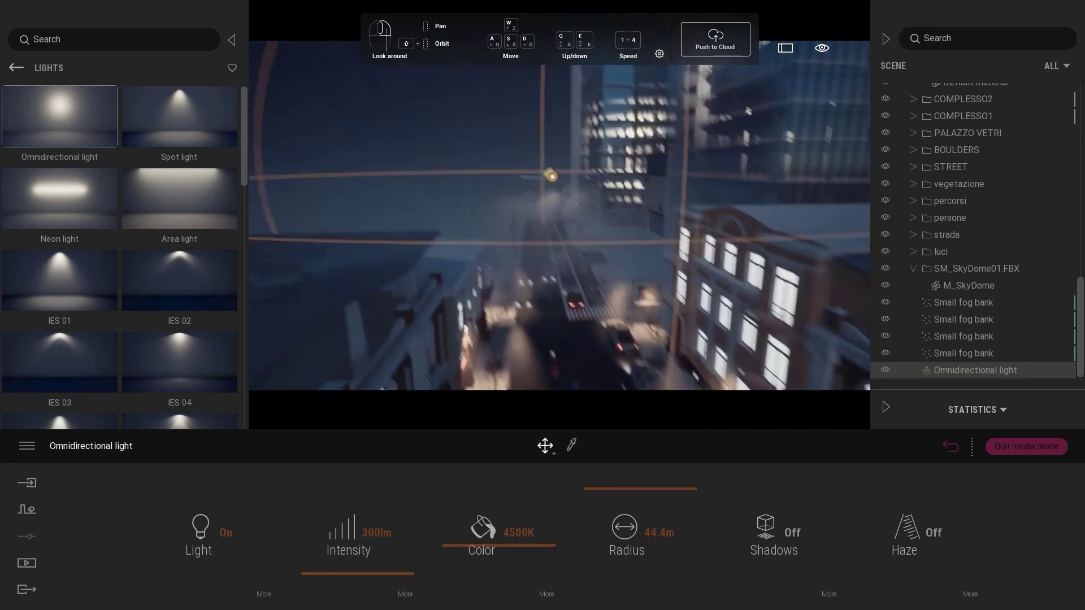
{"action": "left_click", "coordinate": [927, 539]}
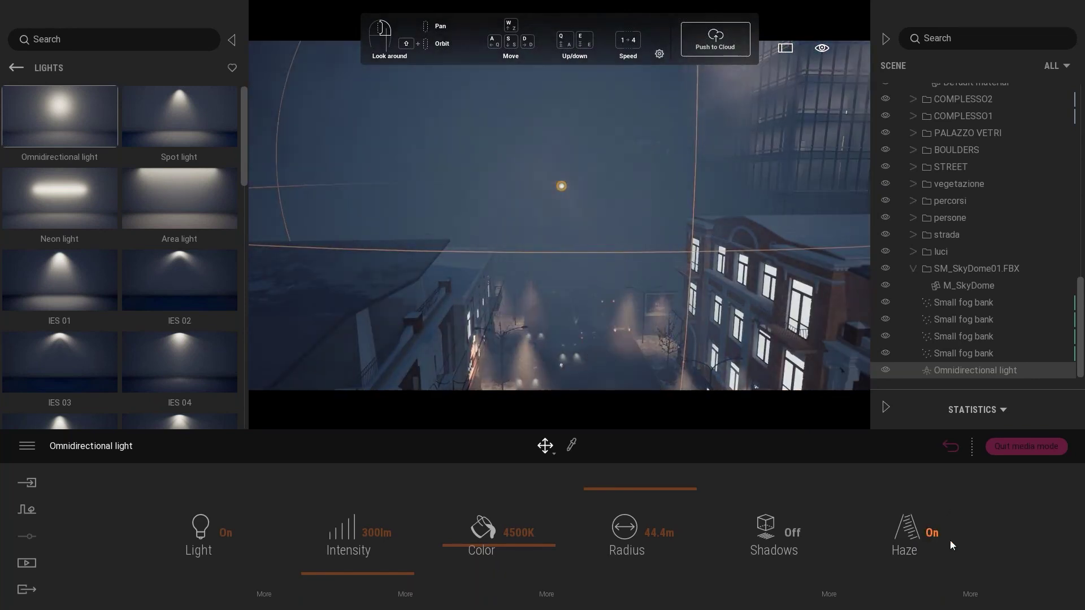
{"action": "left_click", "coordinate": [972, 603]}
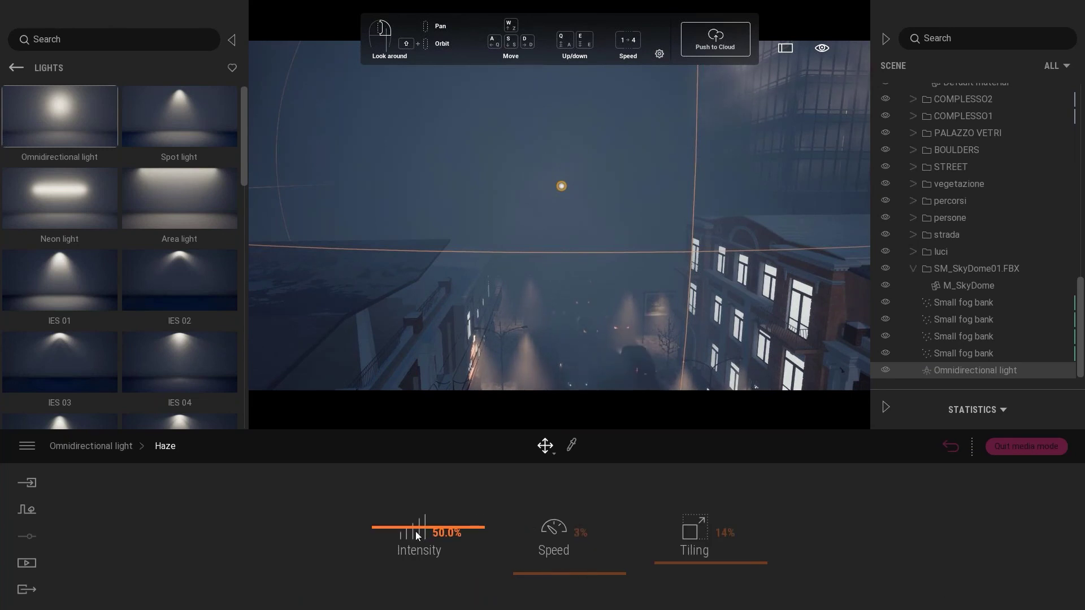
{"action": "left_click_drag", "start_coordinate": [415, 533], "coordinate": [416, 557]}
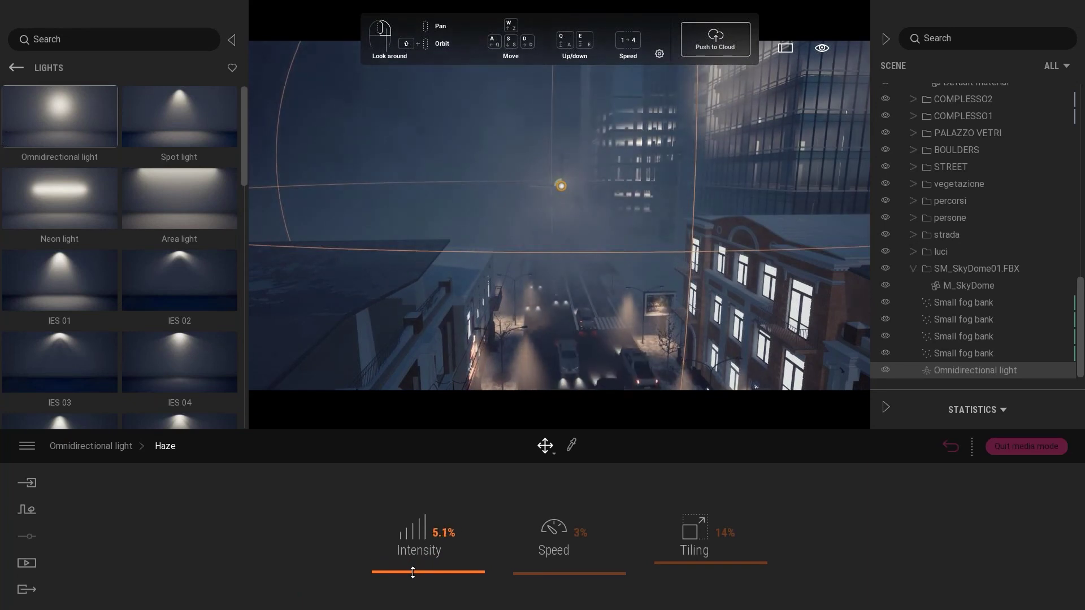
{"action": "left_click", "coordinate": [544, 306]}
Switch back to the saved Image1 shot in Media
{"action": "left_click", "coordinate": [28, 562]}
{"action": "left_click", "coordinate": [273, 543]}
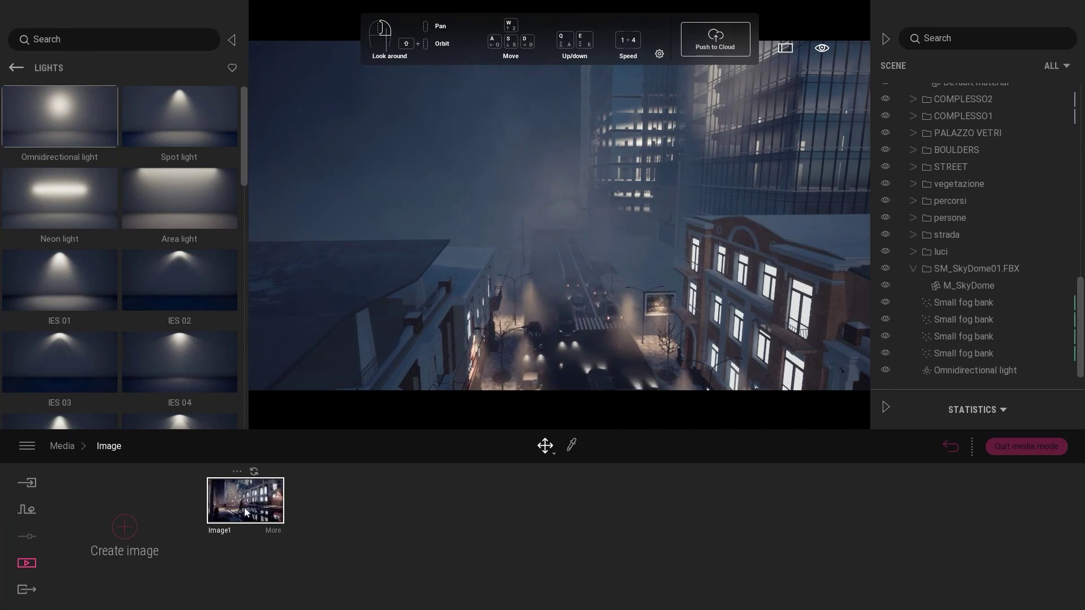
{"action": "left_click", "coordinate": [246, 512]}
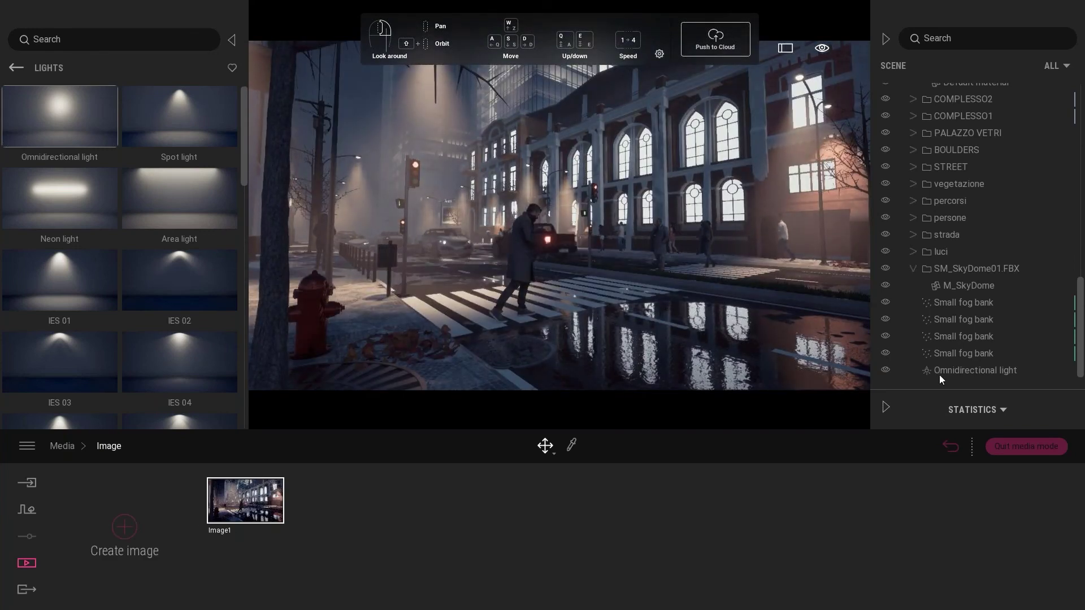
Select and deselect the fog banks and light, then open Image1's More settings
{"action": "left_click", "coordinate": [955, 303]}
{"action": "left_click", "coordinate": [964, 370], "text": "shift"}
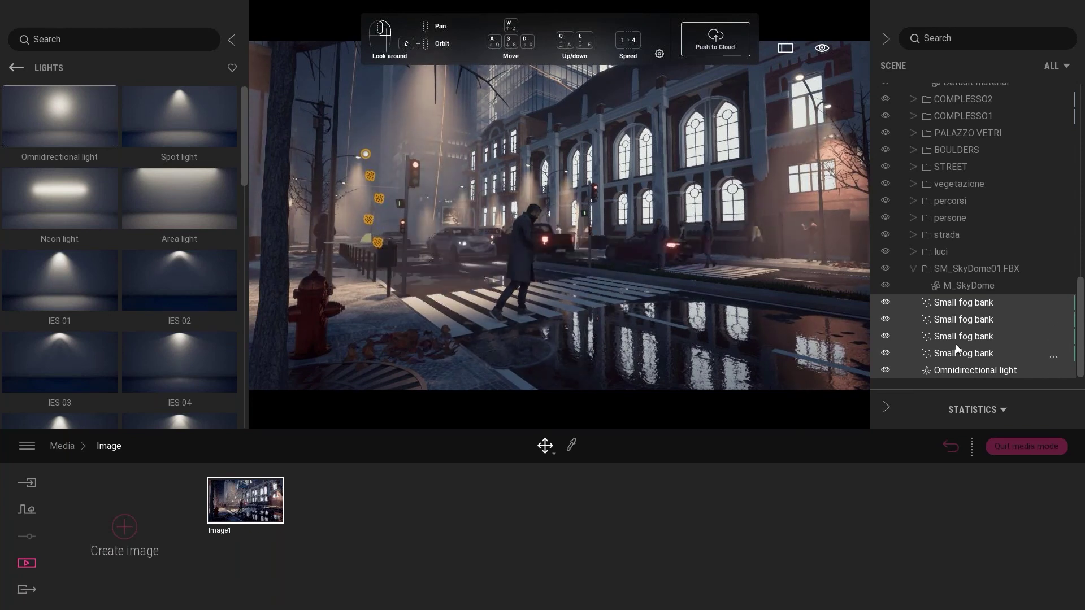
{"action": "left_click", "coordinate": [688, 260]}
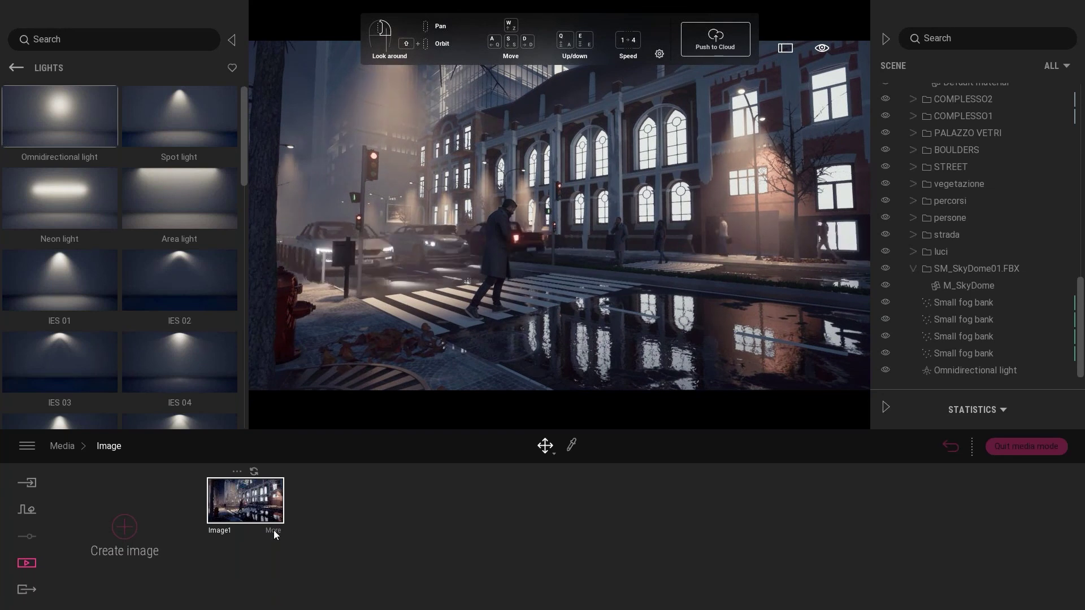
{"action": "left_click", "coordinate": [274, 530]}
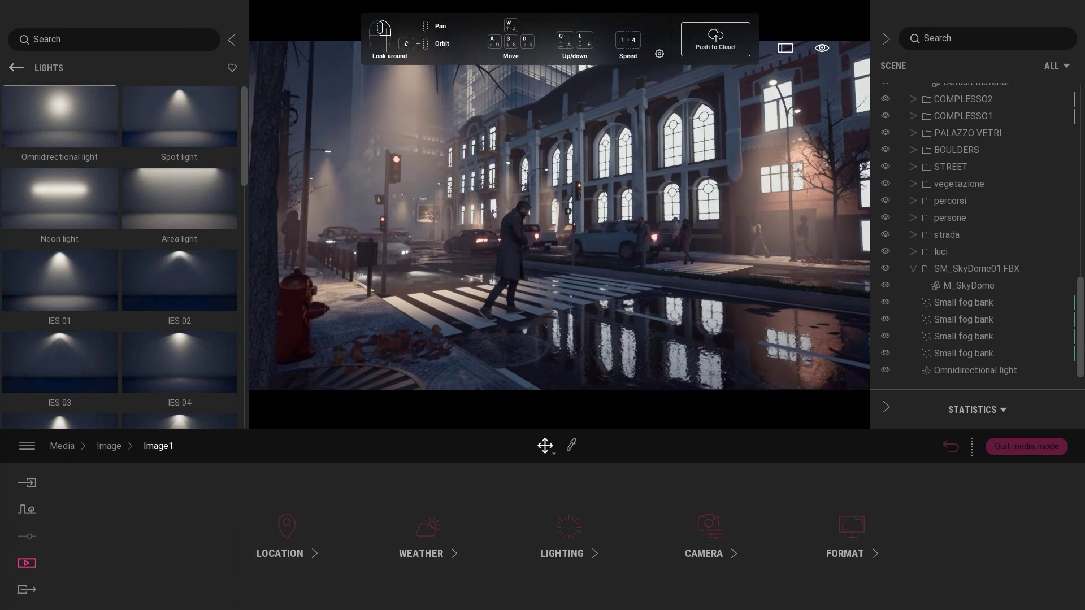
Adjust Image1's camera field of view and switch Parallelism on to keep verticals straight
{"action": "left_click", "coordinate": [699, 524]}
{"action": "left_click_drag", "start_coordinate": [141, 535], "coordinate": [141, 546]}
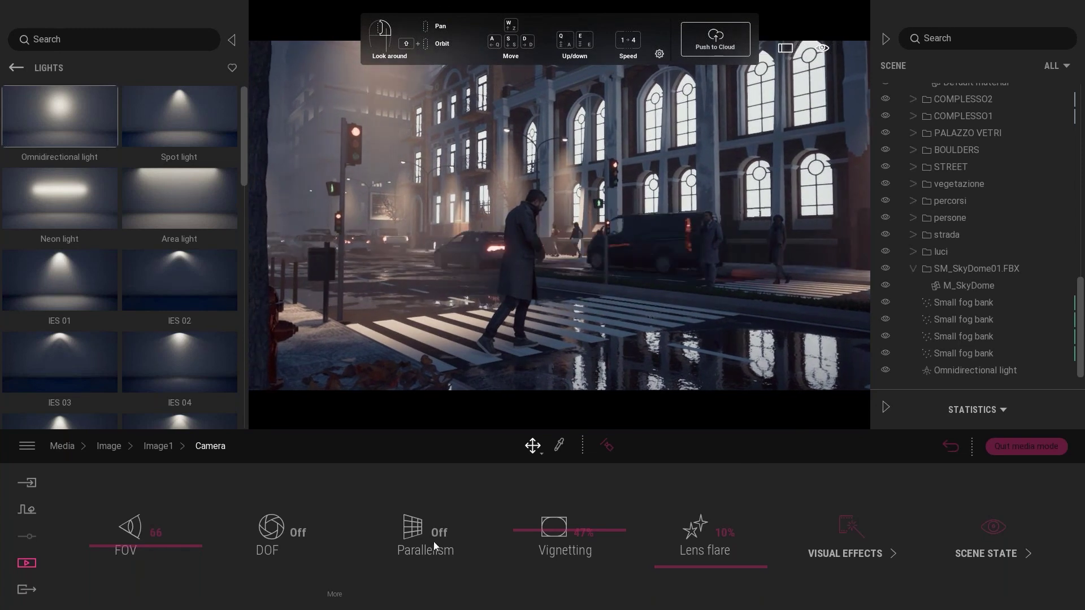
{"action": "left_click", "coordinate": [434, 535]}
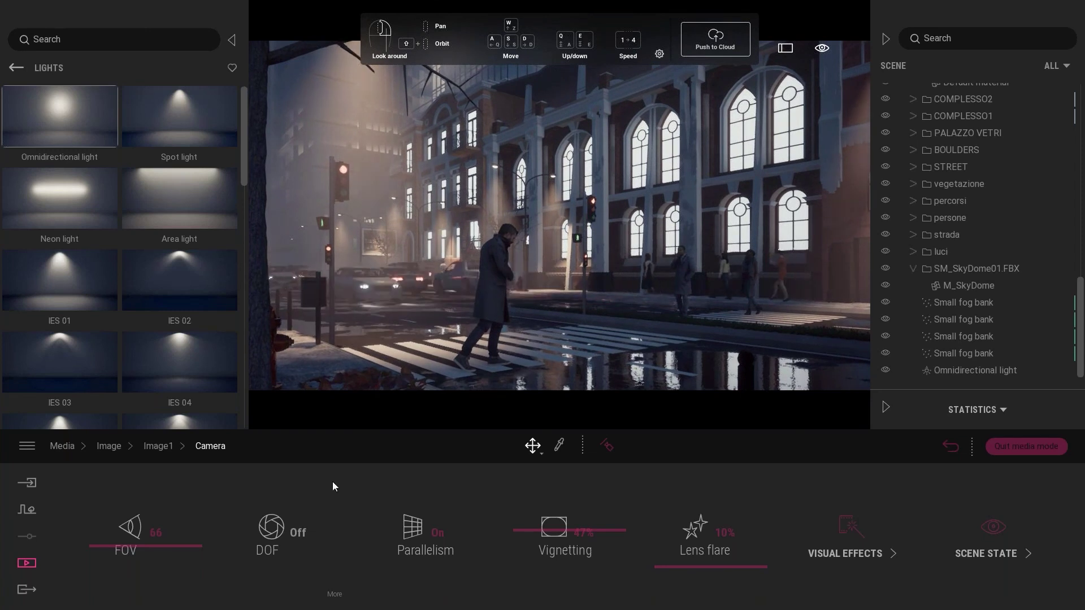
Switch Image1's output resolution to a Custom size
{"action": "left_click", "coordinate": [168, 447]}
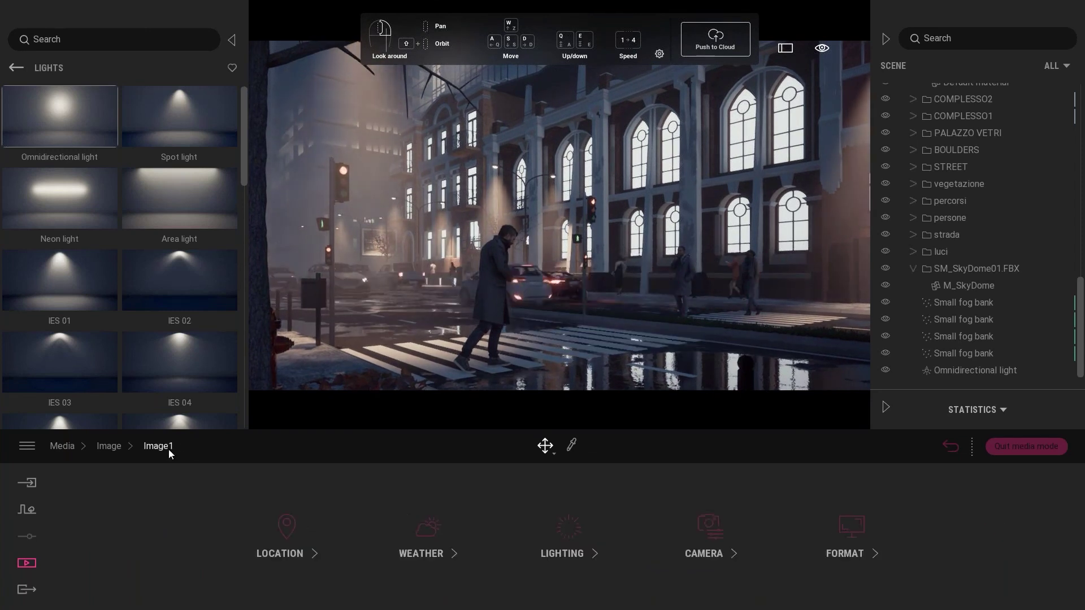
{"action": "left_click", "coordinate": [839, 528]}
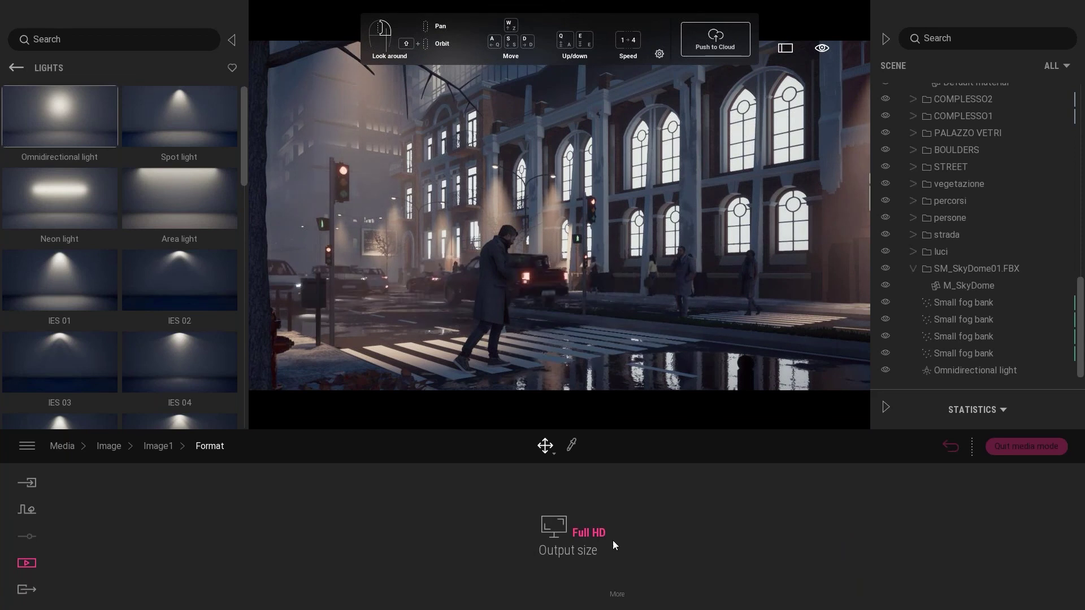
{"action": "left_click", "coordinate": [582, 535]}
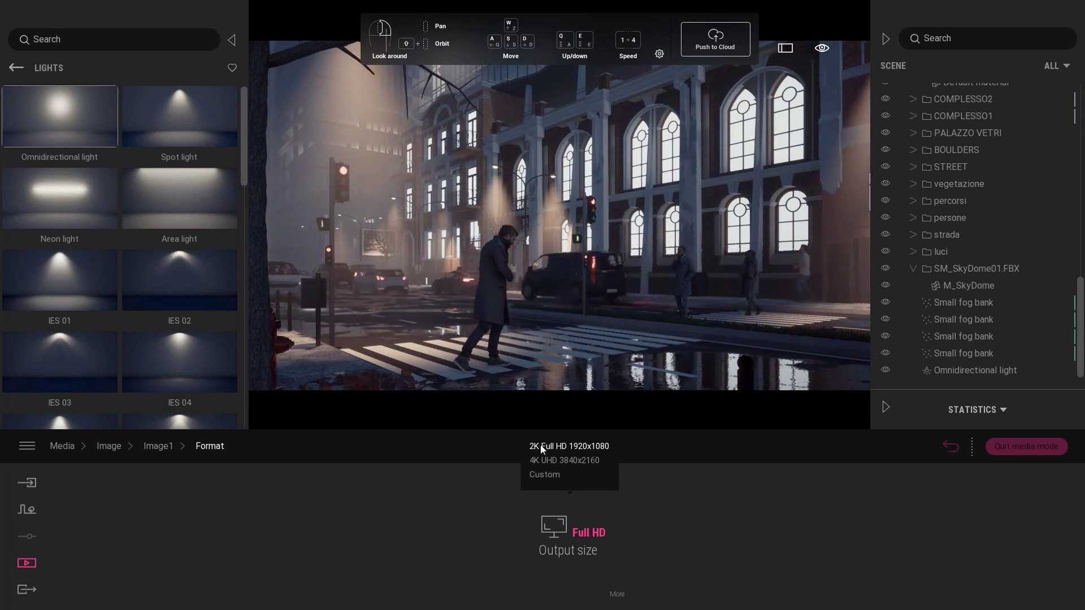
{"action": "left_click", "coordinate": [572, 447]}
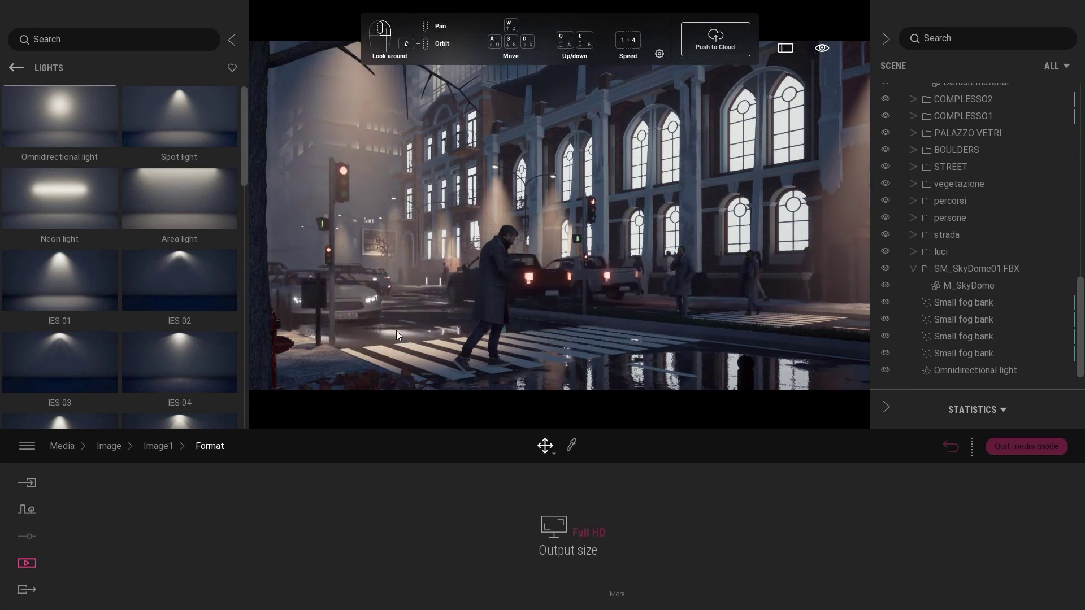
{"action": "left_click", "coordinate": [581, 536]}
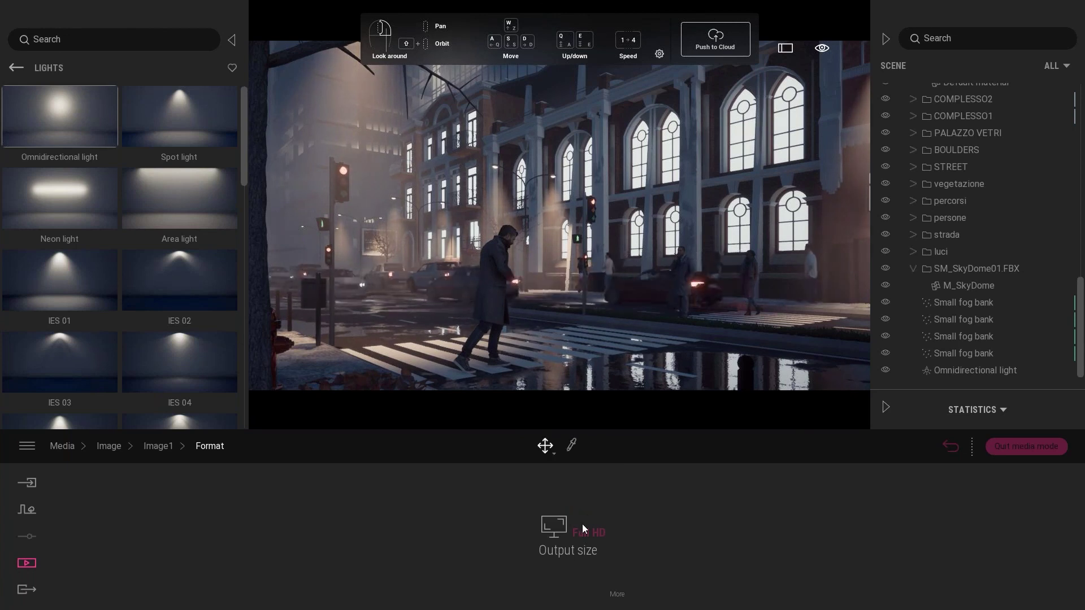
{"action": "left_click", "coordinate": [582, 525]}
{"action": "left_click", "coordinate": [550, 479]}
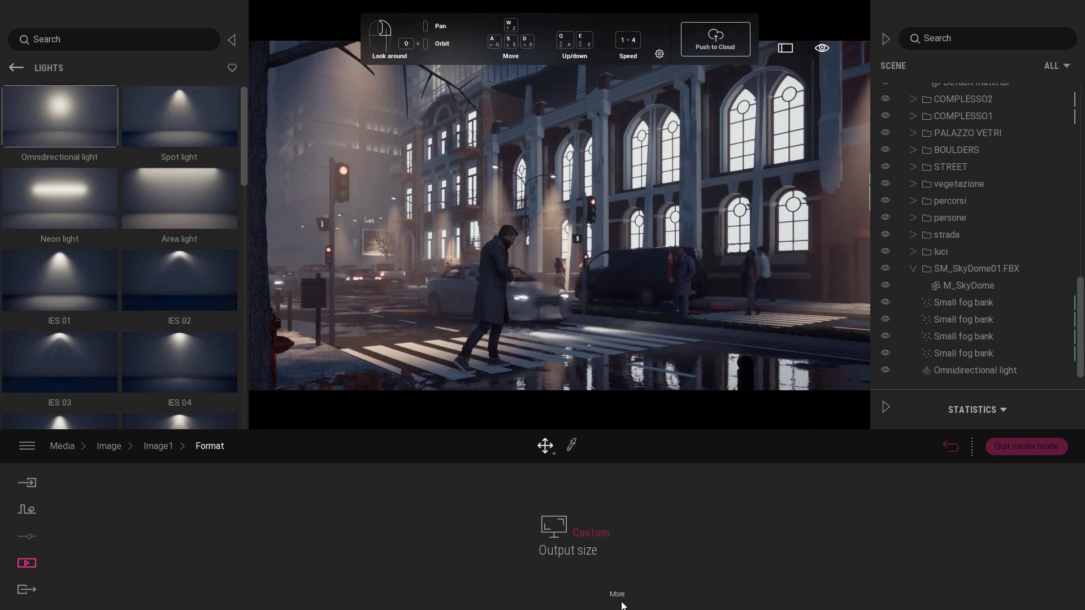
Enter a custom output size of width 1500 and height 2000
{"action": "left_click", "coordinate": [617, 594]}
{"action": "left_click", "coordinate": [509, 531]}
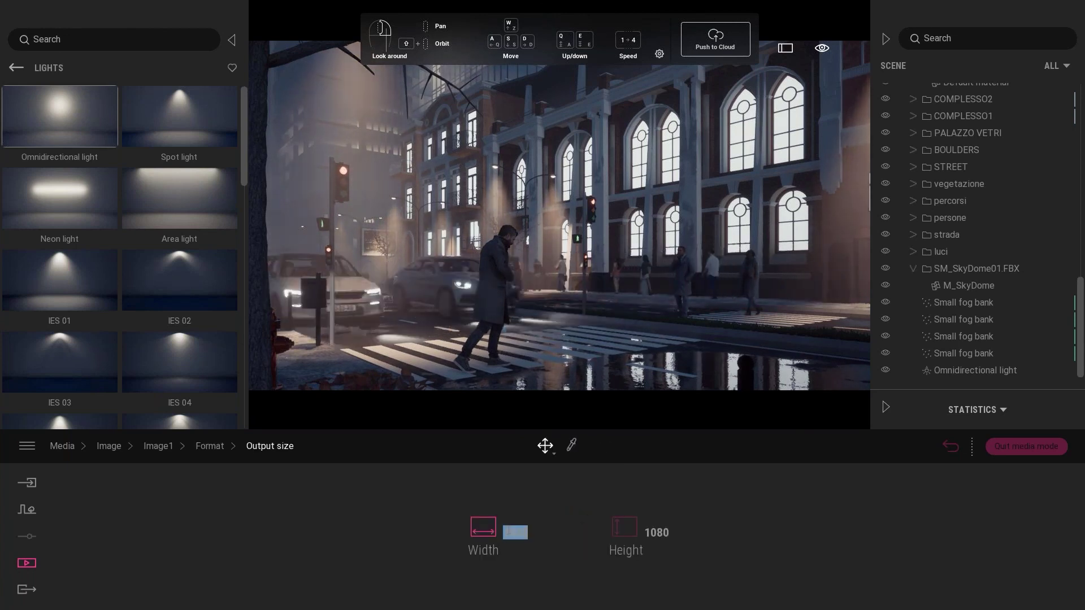
{"action": "type", "text": "1500"}
{"action": "key", "text": "Return"}
{"action": "left_click", "coordinate": [658, 533]}
{"action": "type", "text": "000"}
{"action": "key", "text": "Return"}
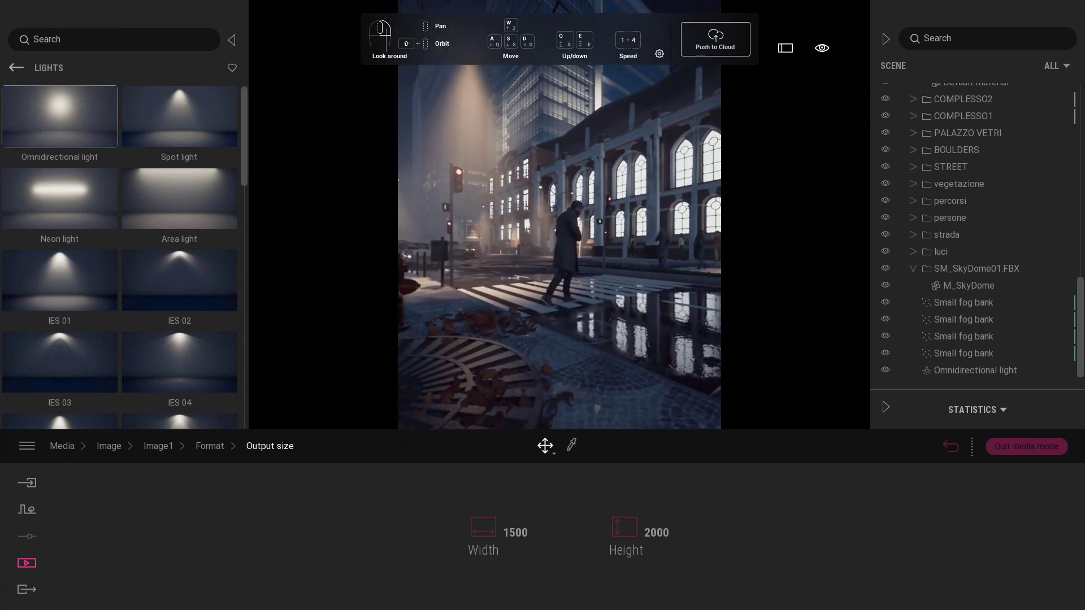
{"action": "left_click", "coordinate": [218, 449]}
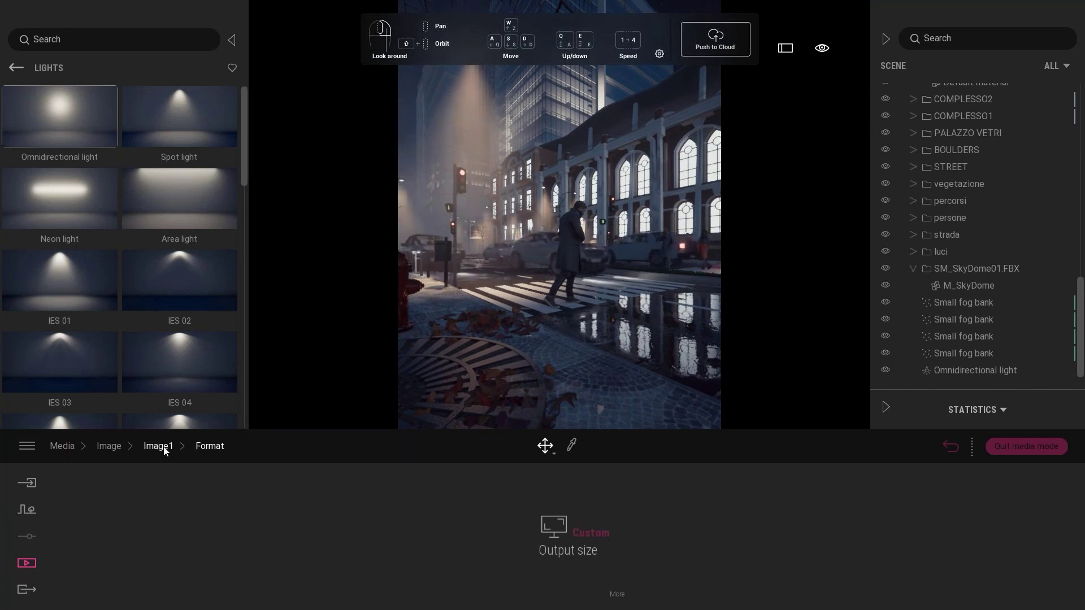
Raise Image1's camera field of view slightly, to 71
{"action": "left_click", "coordinate": [160, 447]}
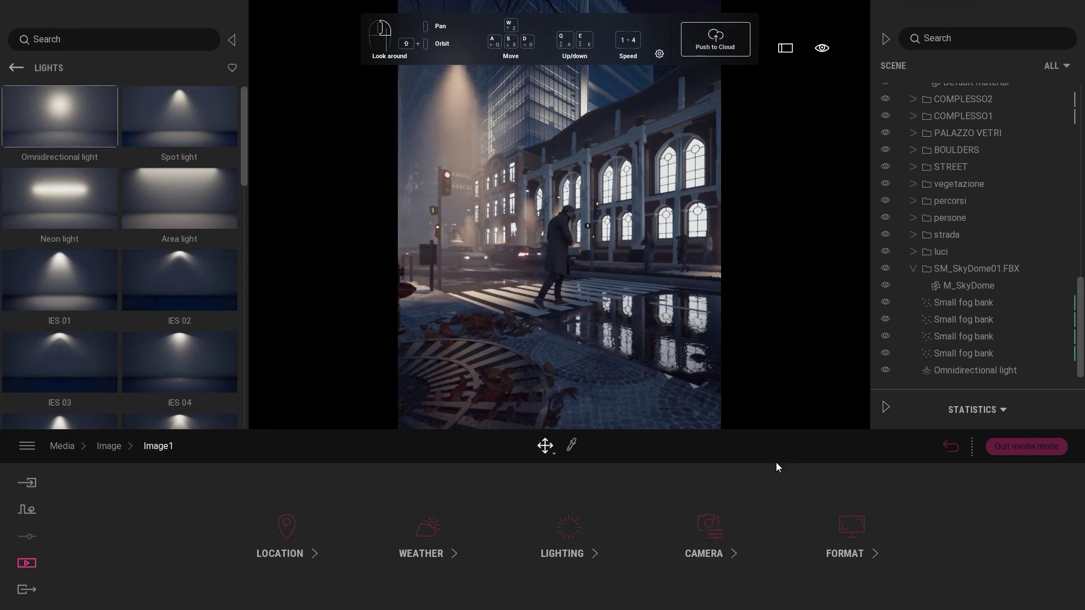
{"action": "left_click", "coordinate": [709, 529]}
{"action": "left_click_drag", "start_coordinate": [123, 551], "coordinate": [125, 537]}
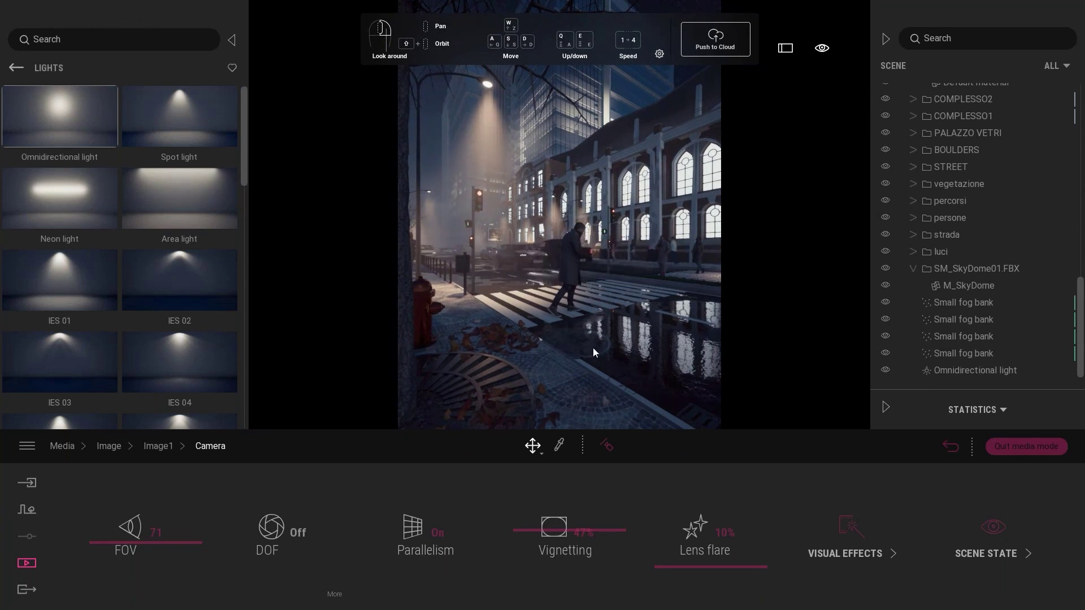
Expand the luci folder to inspect an IES 01 light, then reopen Image1's settings
{"action": "left_click", "coordinate": [911, 252]}
{"action": "left_click", "coordinate": [943, 284]}
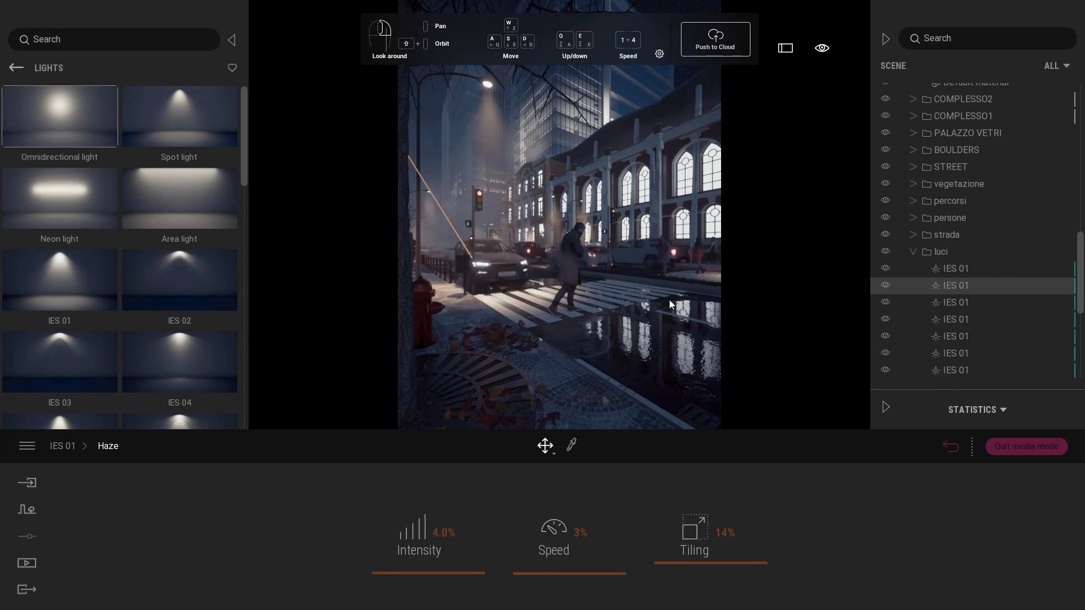
{"action": "key", "text": "Escape"}
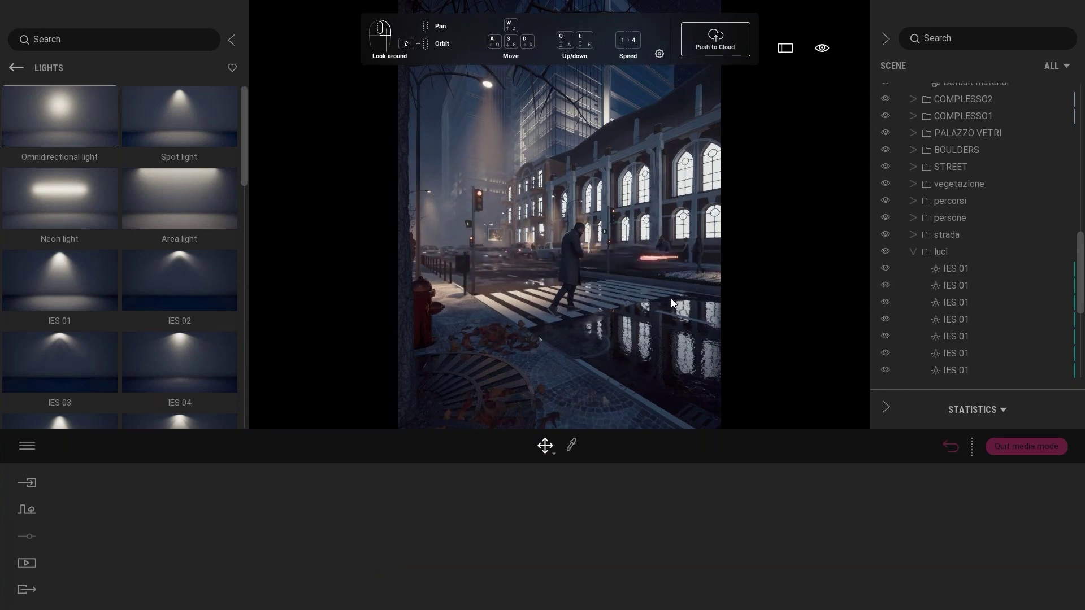
{"action": "left_click", "coordinate": [951, 449]}
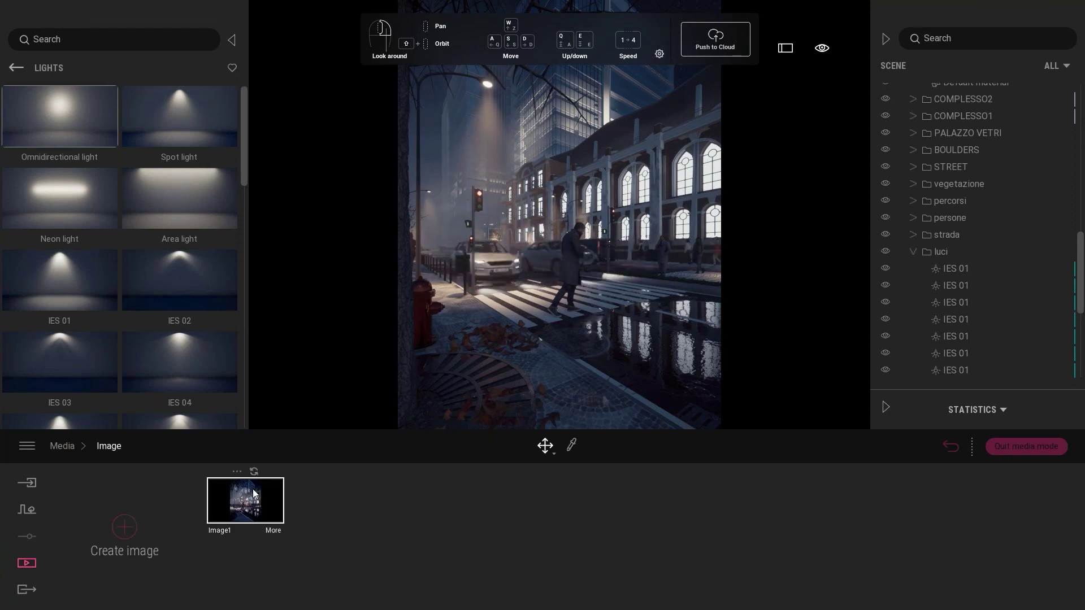
{"action": "left_click", "coordinate": [275, 532]}
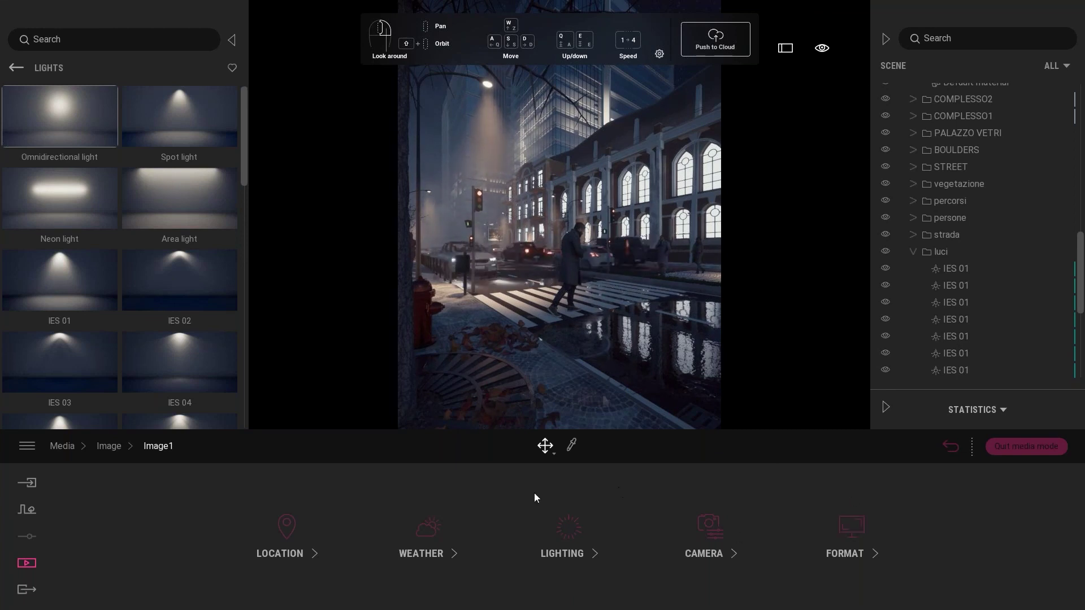
Set Image1's Lighting exposure to 0.50, briefly trying 1.00 before settling back
{"action": "left_click", "coordinate": [718, 535]}
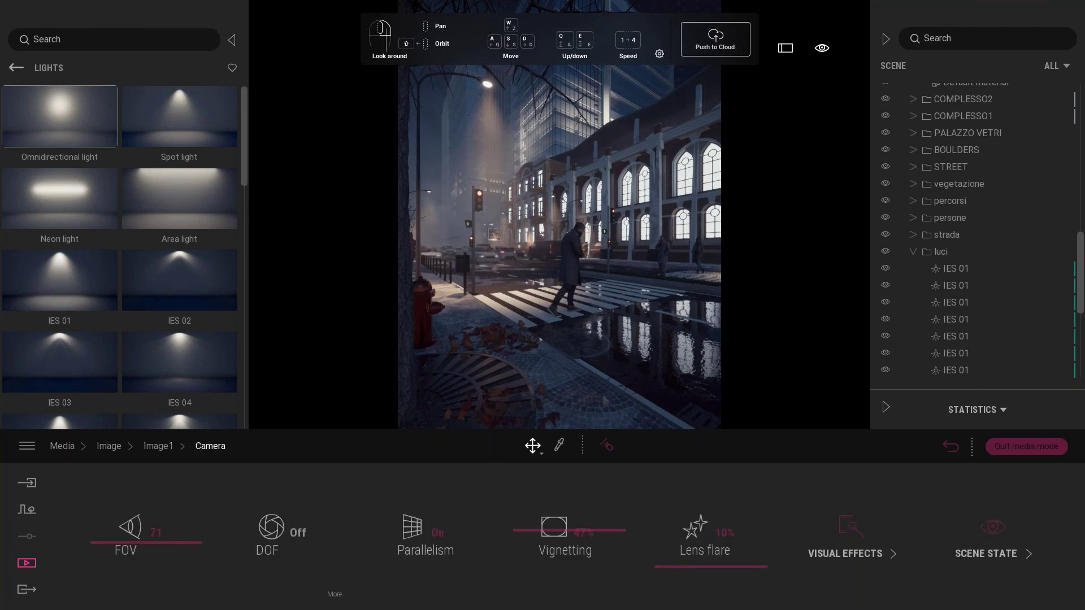
{"action": "left_click", "coordinate": [147, 447]}
{"action": "left_click", "coordinate": [708, 534]}
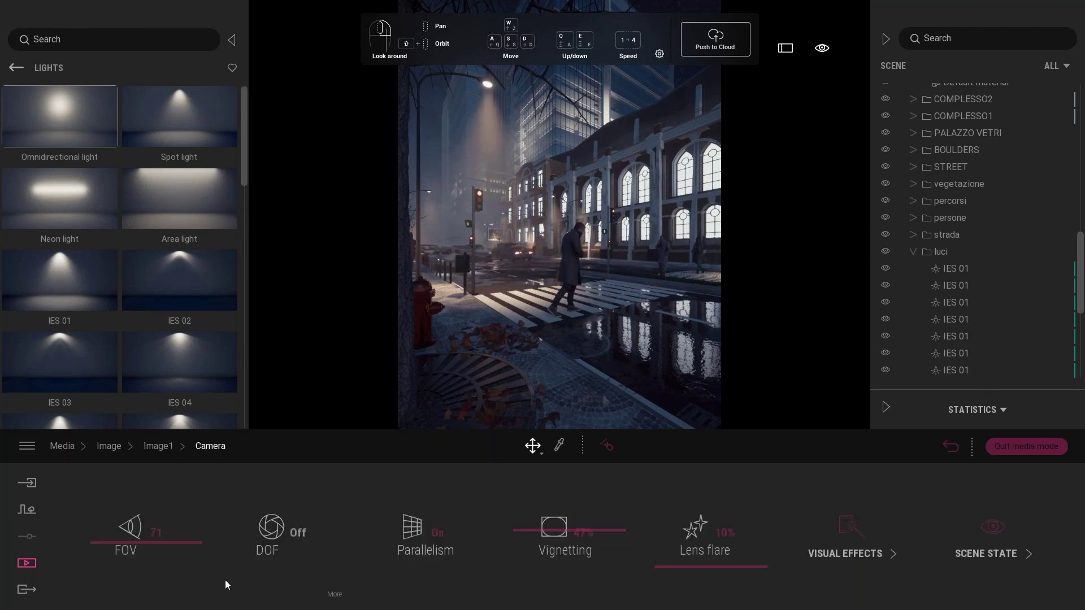
{"action": "left_click", "coordinate": [158, 447]}
{"action": "left_click", "coordinate": [572, 531]}
{"action": "left_click", "coordinate": [303, 533]}
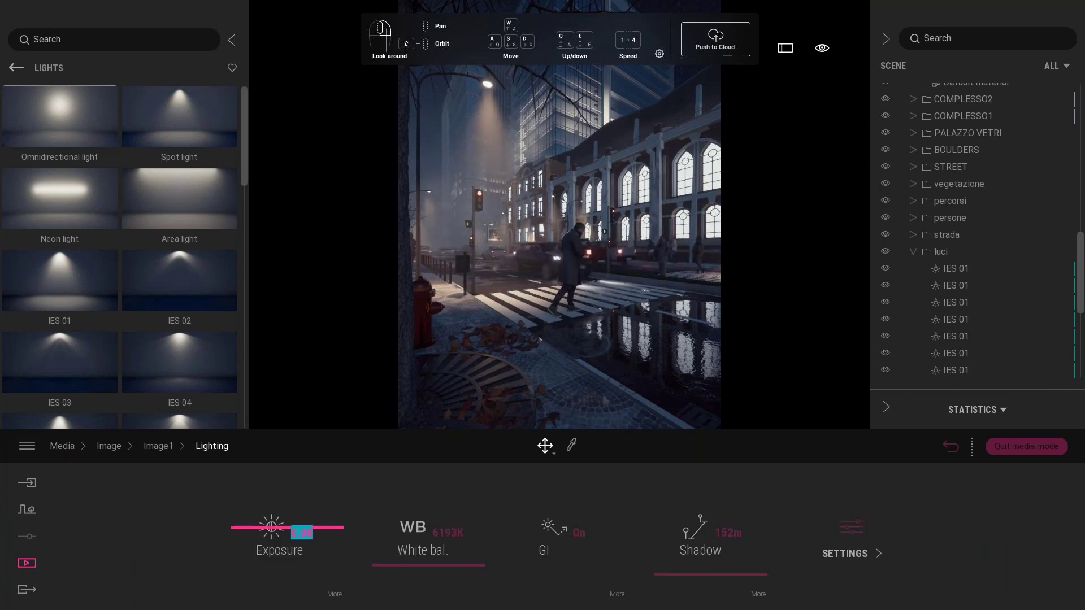
{"action": "type", "text": ".5"}
{"action": "key", "text": "Return"}
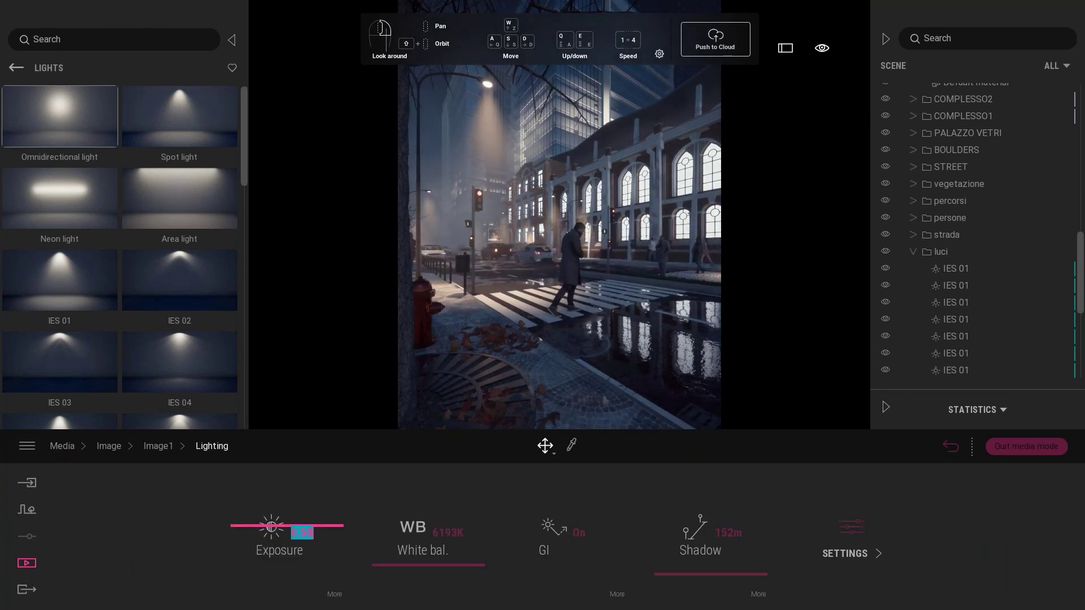
{"action": "type", "text": "1"}
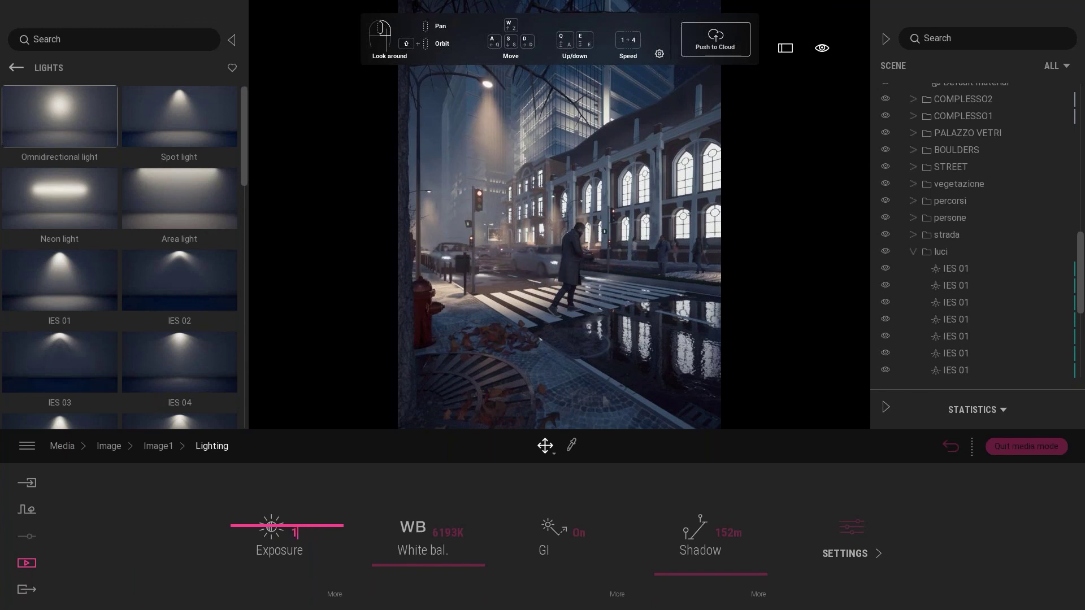
{"action": "key", "text": "Return"}
{"action": "type", "text": "0.5"}
{"action": "key", "text": "Return"}
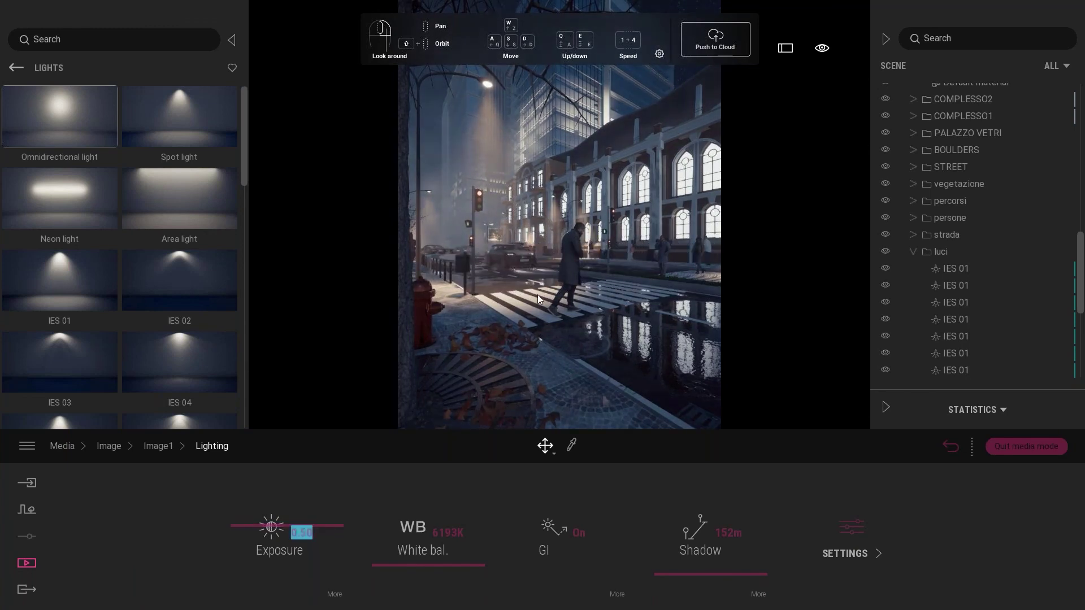
{"action": "left_click", "coordinate": [24, 593]}
Export Image1 into the Desktop's Evento Twinmotion folder
{"action": "left_click", "coordinate": [234, 540]}
{"action": "left_click", "coordinate": [239, 274]}
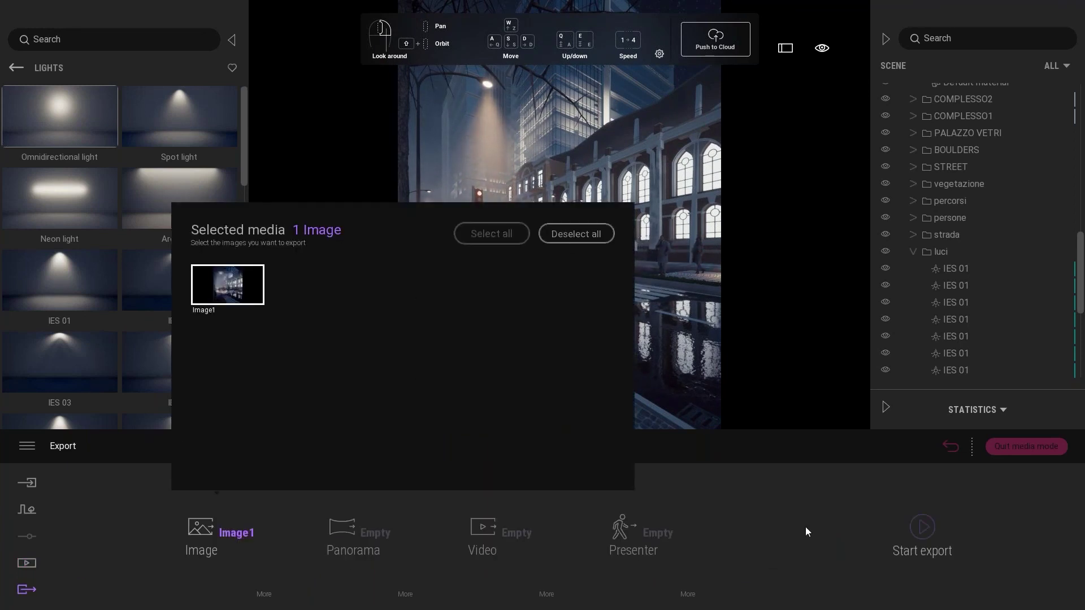
{"action": "left_click", "coordinate": [942, 533]}
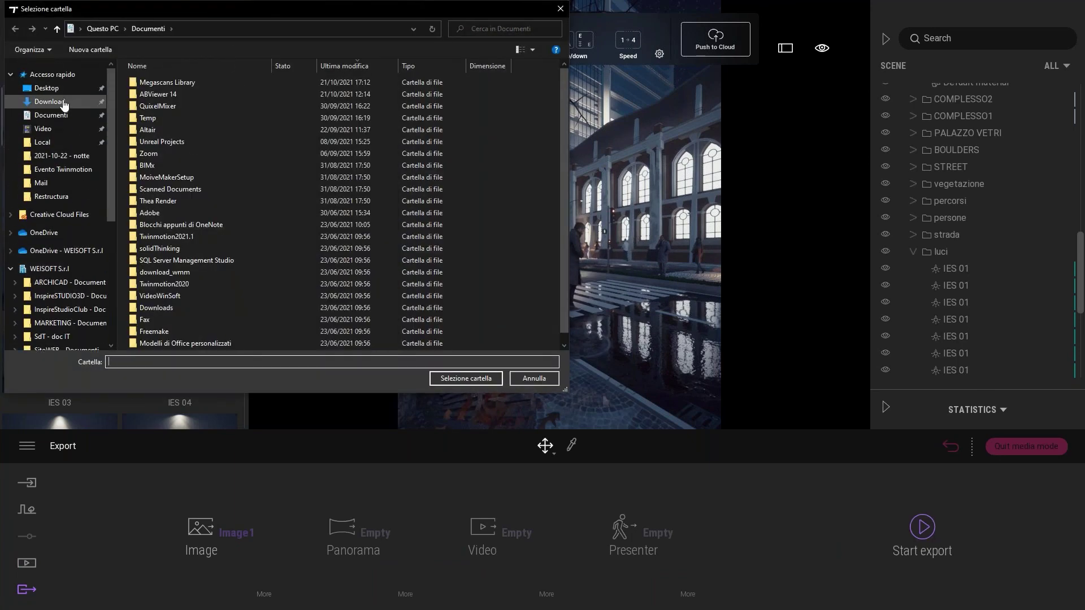
{"action": "left_click", "coordinate": [46, 87]}
{"action": "double_click", "coordinate": [156, 96]}
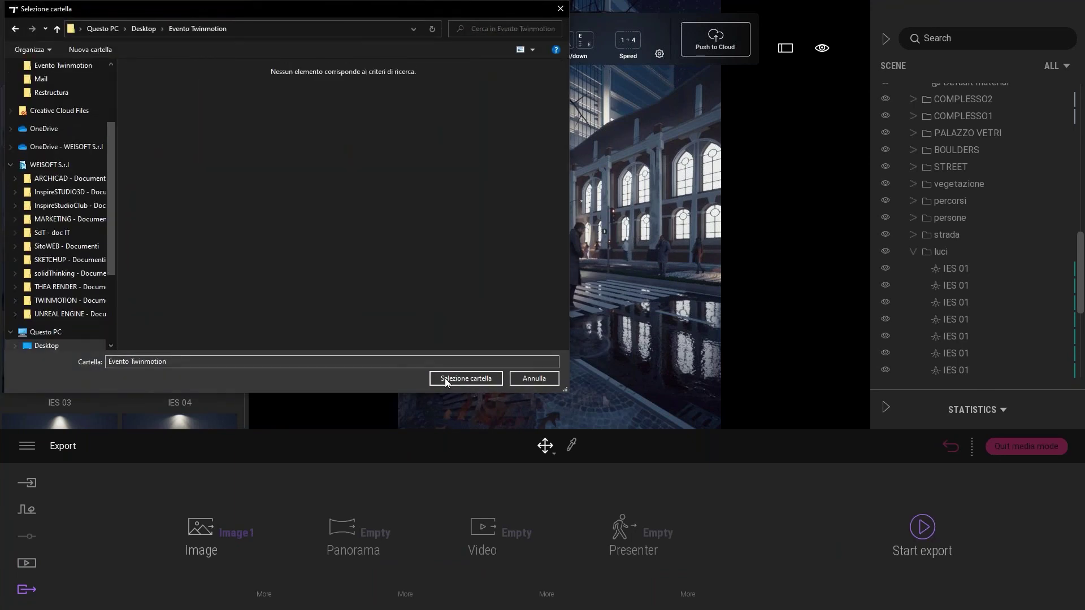
{"action": "left_click", "coordinate": [446, 380]}
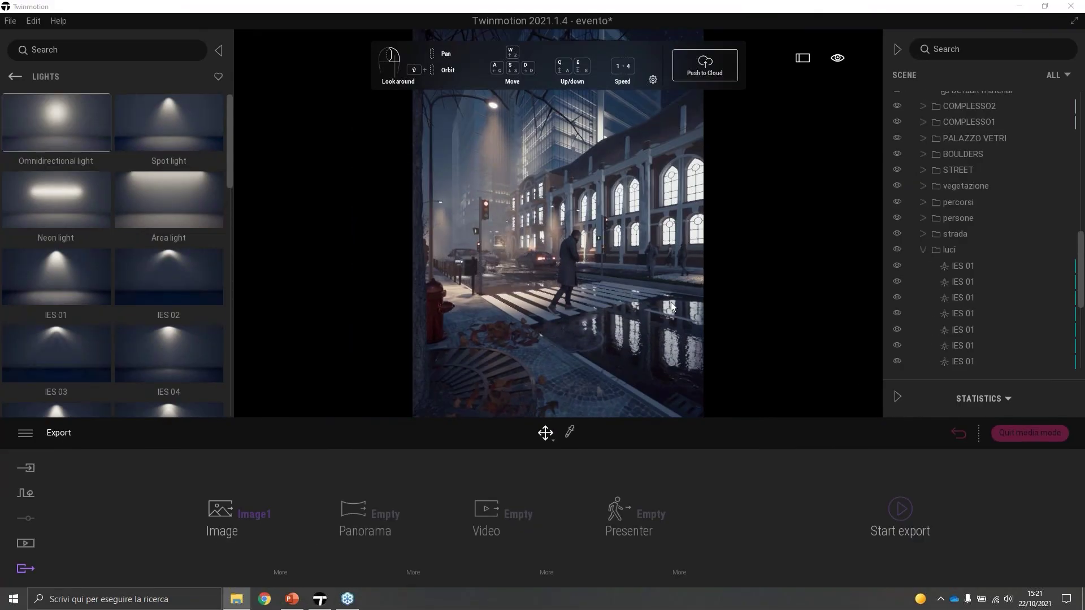
Open the exported Image1.png from the Evento Twinmotion folder in Photos
{"action": "key", "text": "super+e"}
{"action": "double_click", "coordinate": [415, 243]}
{"action": "double_click", "coordinate": [449, 232]}
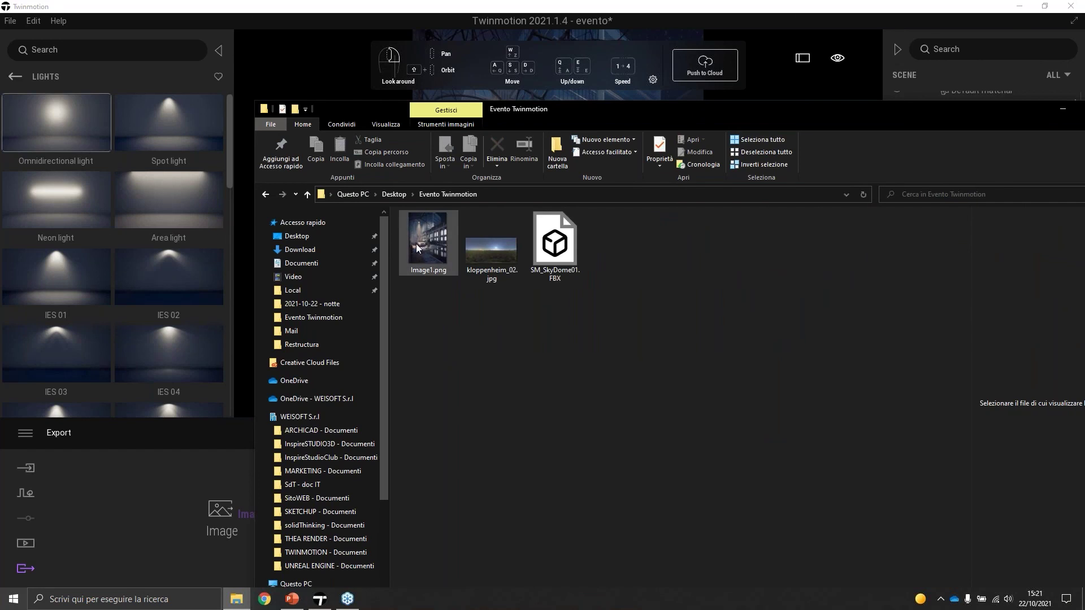
{"action": "double_click", "coordinate": [428, 246]}
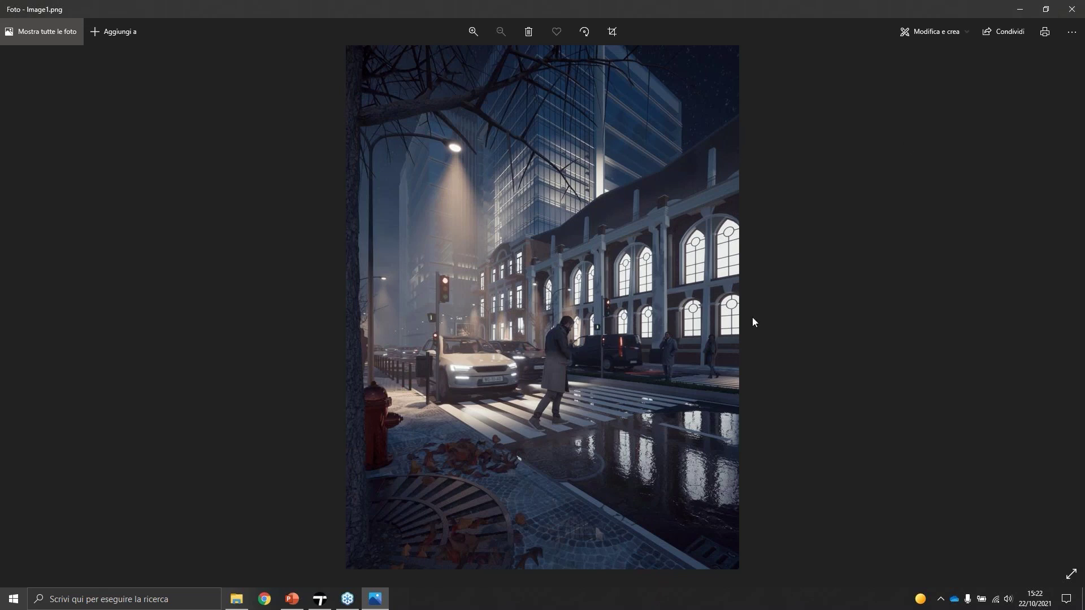
Close Photos and create a new video, Video1, in Twinmotion's media section
{"action": "left_click", "coordinate": [1071, 11]}
{"action": "left_click", "coordinate": [687, 22]}
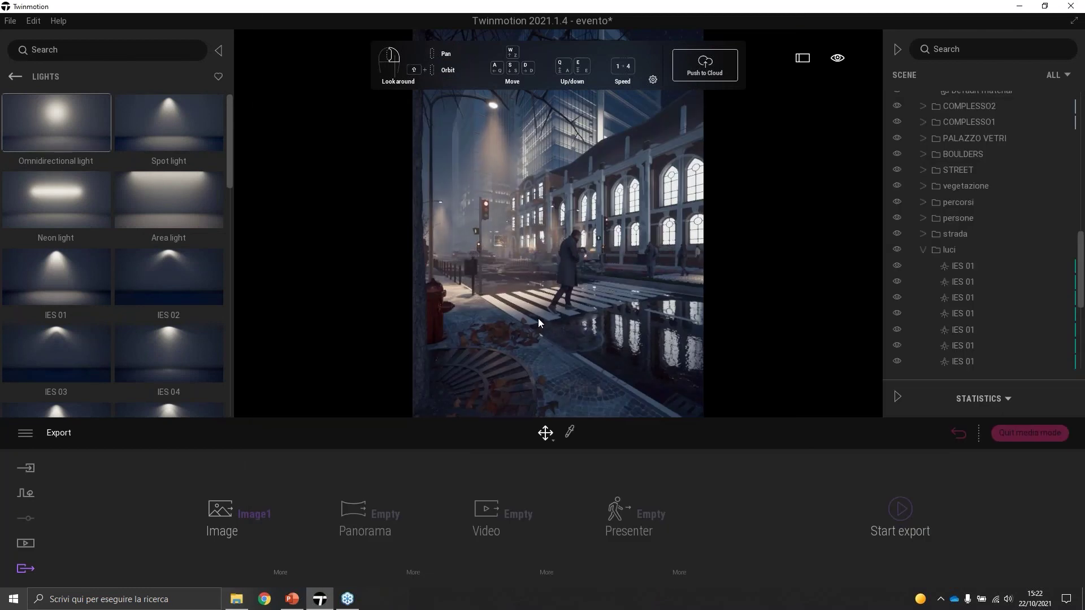
{"action": "left_click", "coordinate": [32, 541]}
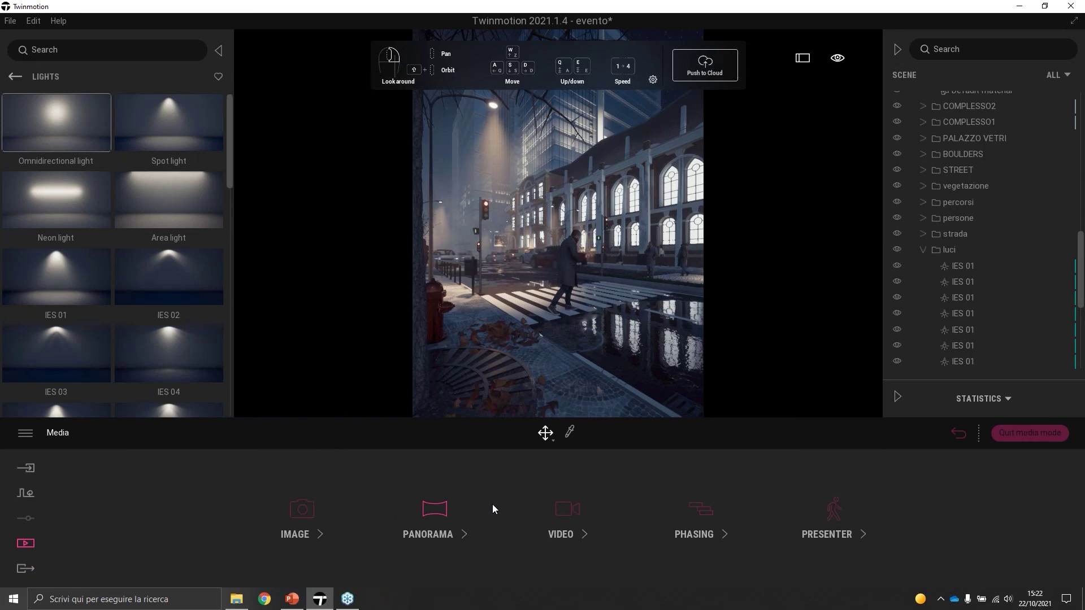
{"action": "left_click", "coordinate": [569, 520]}
{"action": "left_click", "coordinate": [107, 511]}
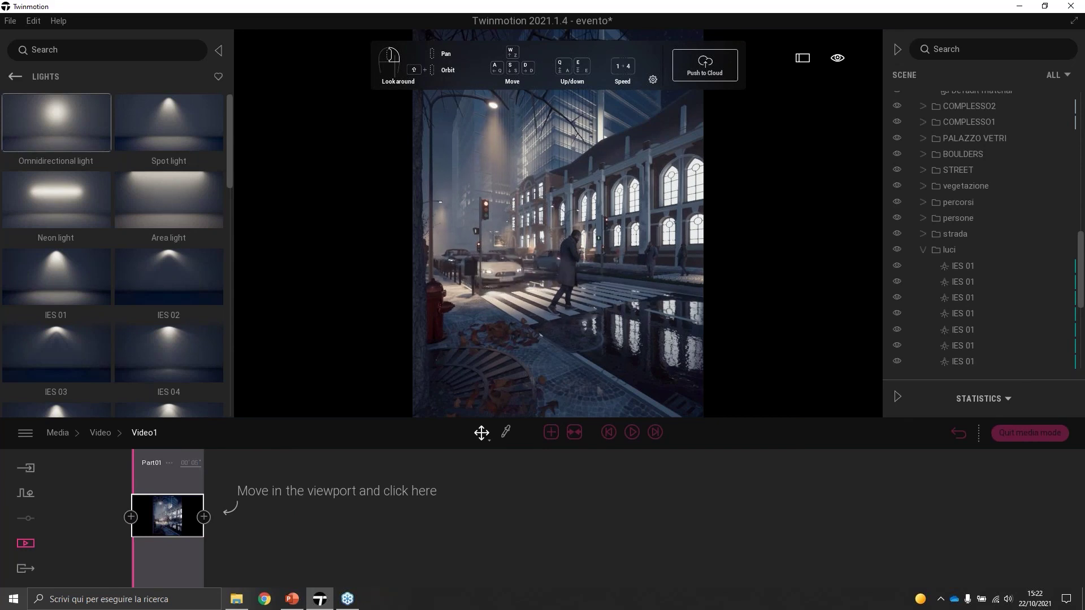
Move the camera forward toward the traffic light, add a second keyframe, and preview the motion
{"action": "left_click_drag", "start_coordinate": [561, 317], "coordinate": [509, 311]}
{"action": "key", "text": "w"}
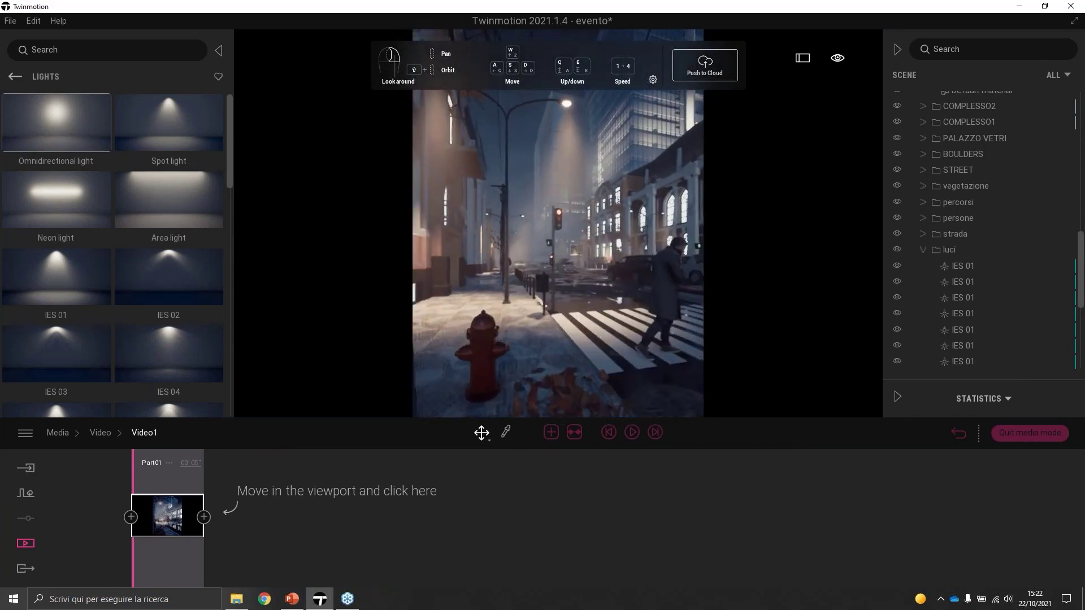
{"action": "key", "text": "w"}
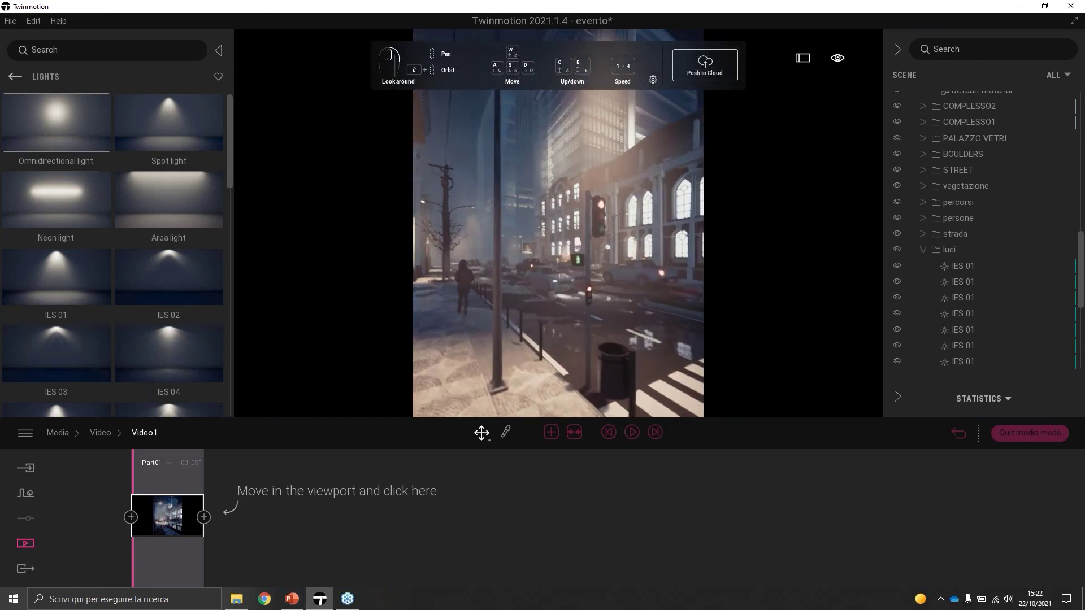
{"action": "key", "text": "w"}
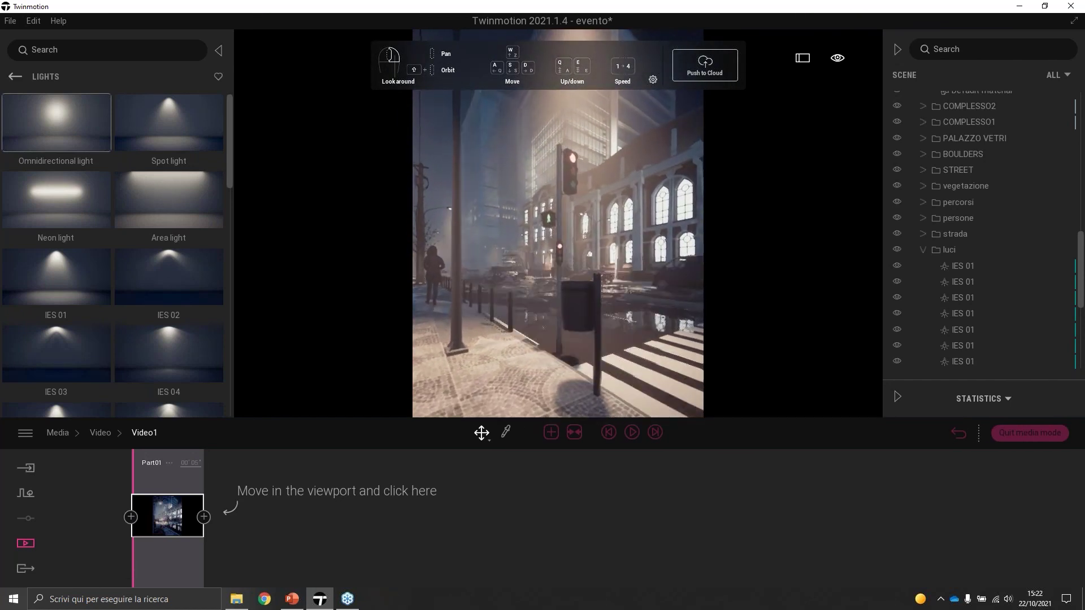
{"action": "left_click", "coordinate": [215, 497]}
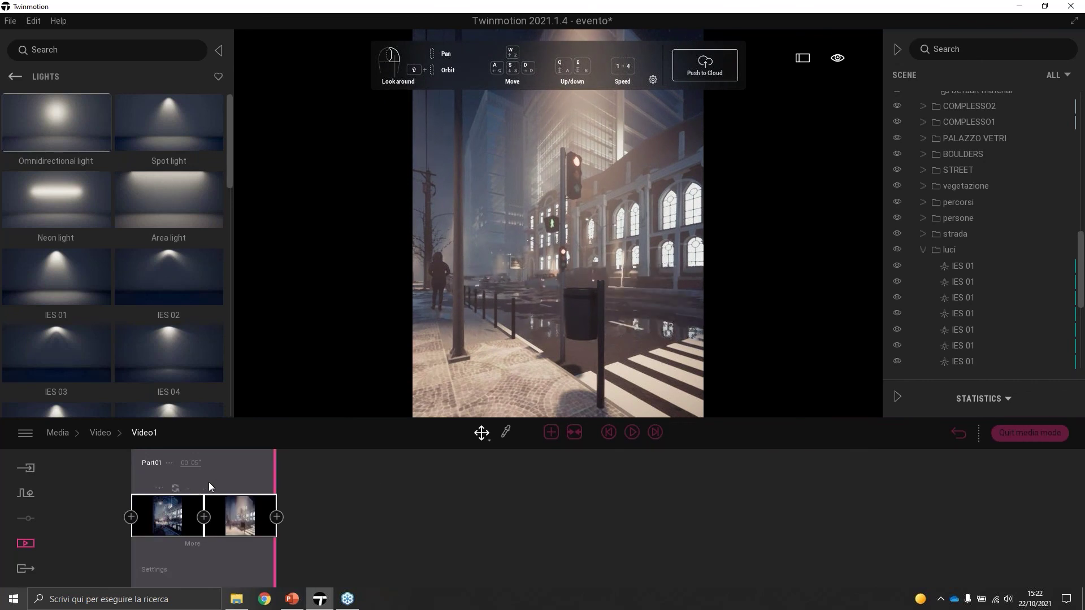
{"action": "left_click_drag", "start_coordinate": [138, 484], "coordinate": [341, 492]}
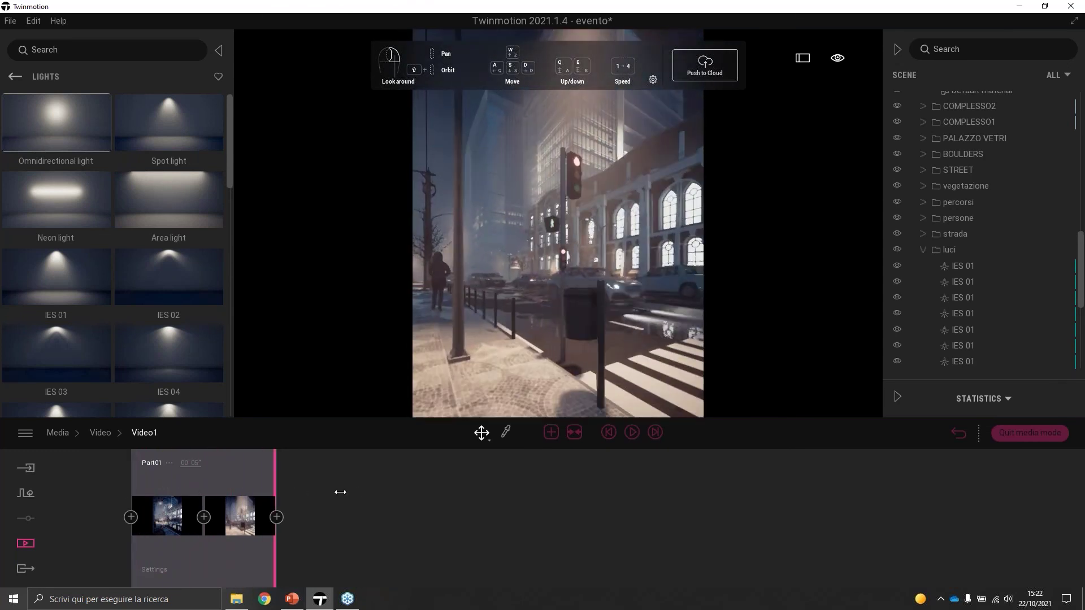
{"action": "mouse_move", "coordinate": [582, 331]}
{"action": "left_mouse_down"}
{"action": "mouse_move", "coordinate": [650, 334]}
{"action": "mouse_move", "coordinate": [562, 332]}
{"action": "left_mouse_up"}
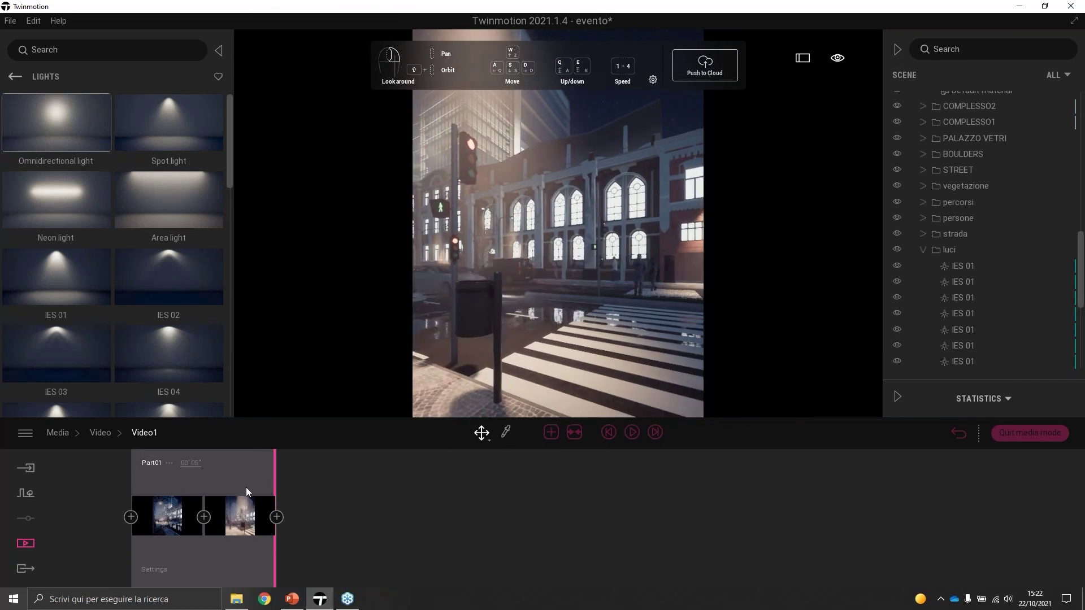
{"action": "mouse_move", "coordinate": [169, 480]}
{"action": "left_mouse_down"}
{"action": "mouse_move", "coordinate": [233, 480]}
{"action": "mouse_move", "coordinate": [29, 568]}
{"action": "left_mouse_up"}
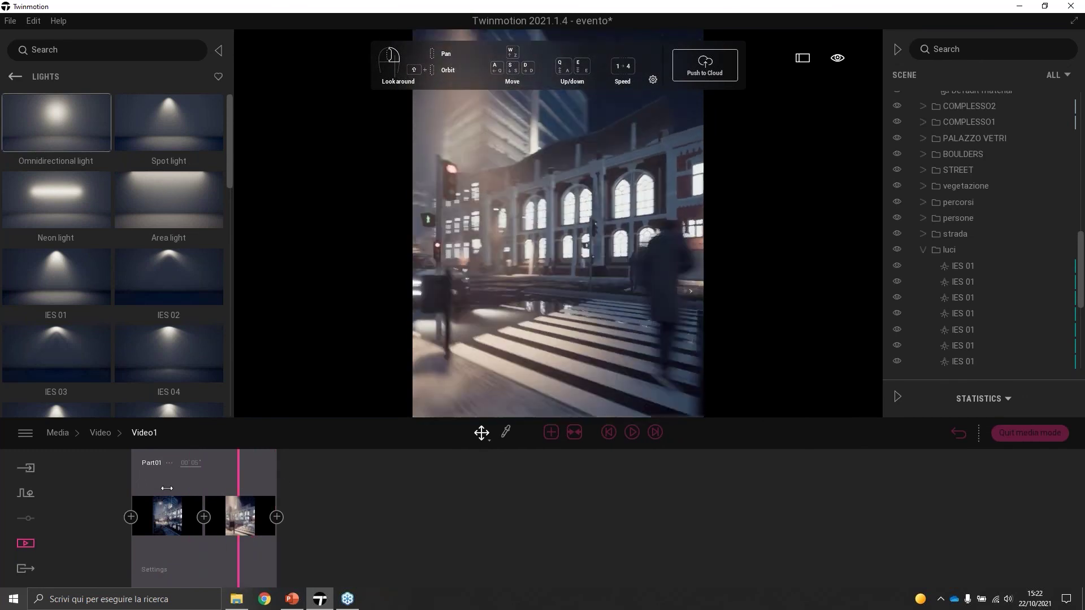
{"action": "left_click", "coordinate": [29, 567]}
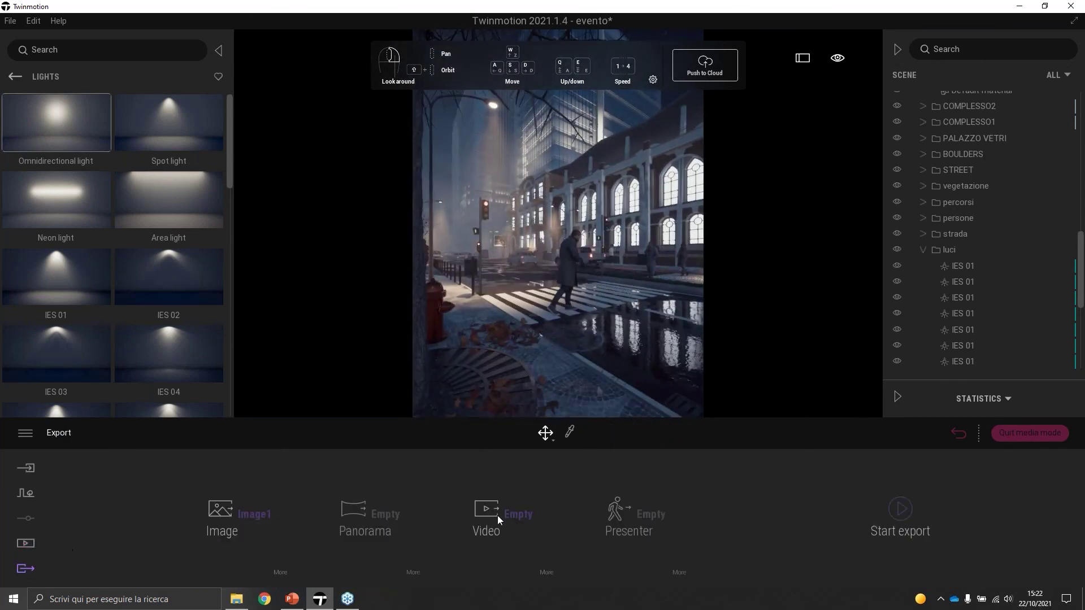
Export only Video1 to Evento Twinmotion, then view kloppenheim_02.jpg in Photos
{"action": "left_click", "coordinate": [249, 515]}
{"action": "left_click", "coordinate": [404, 234]}
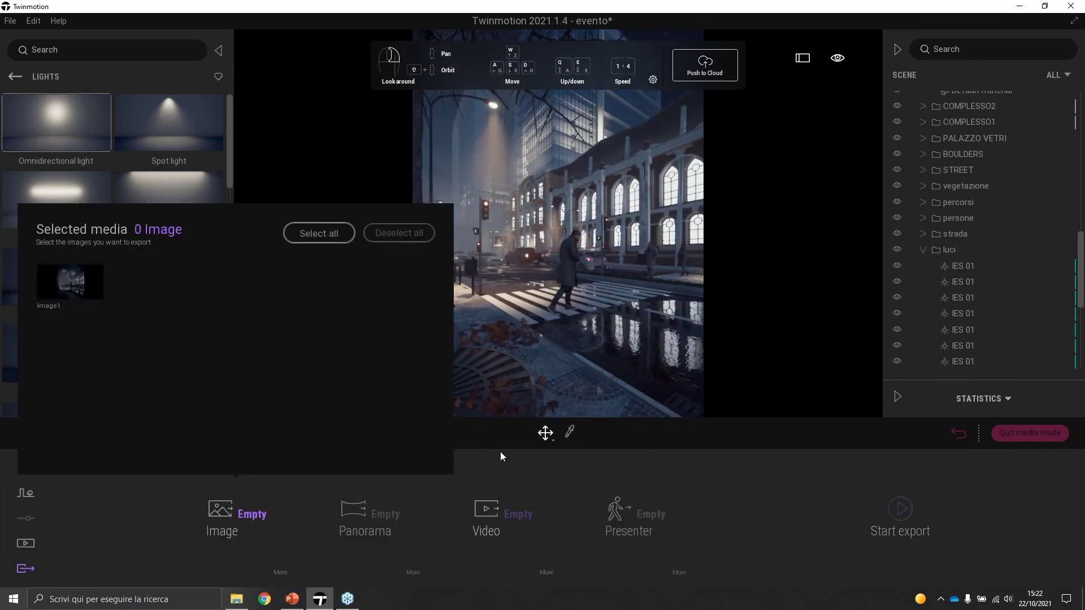
{"action": "left_click", "coordinate": [507, 519]}
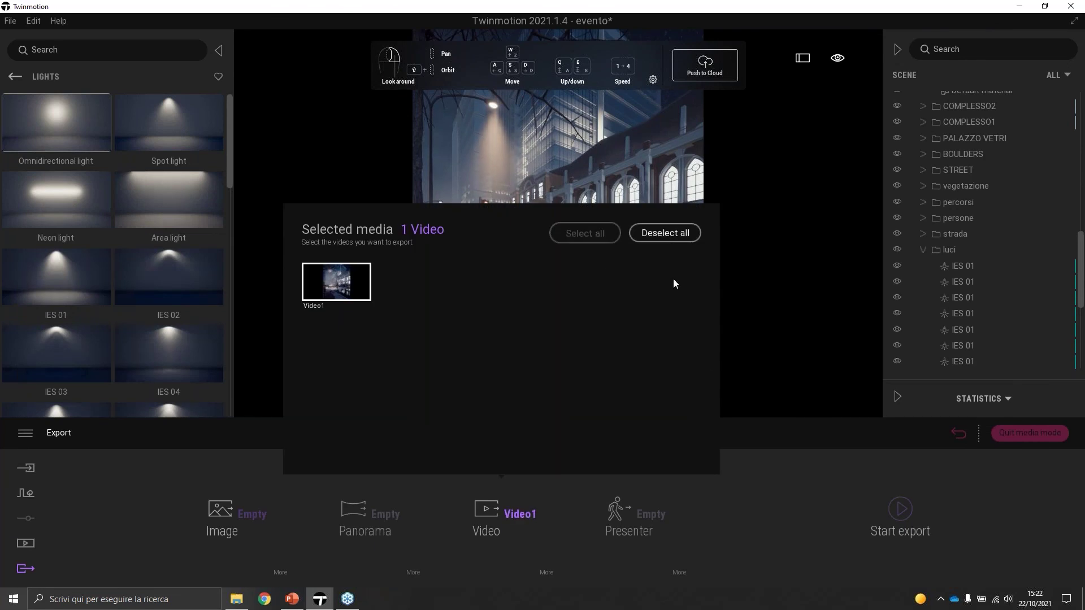
{"action": "left_click", "coordinate": [907, 508]}
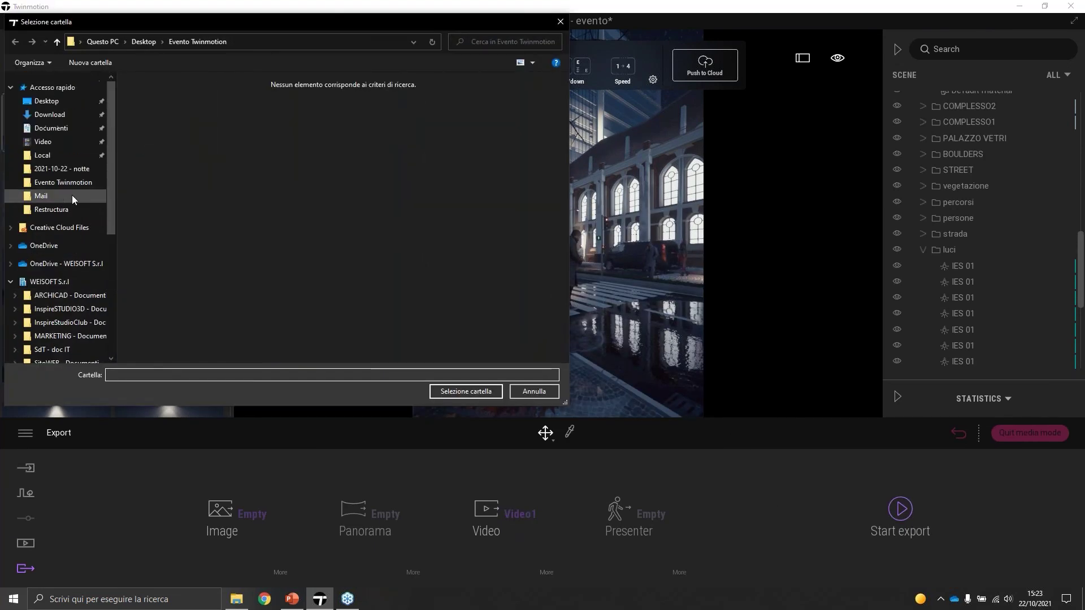
{"action": "double_click", "coordinate": [146, 121]}
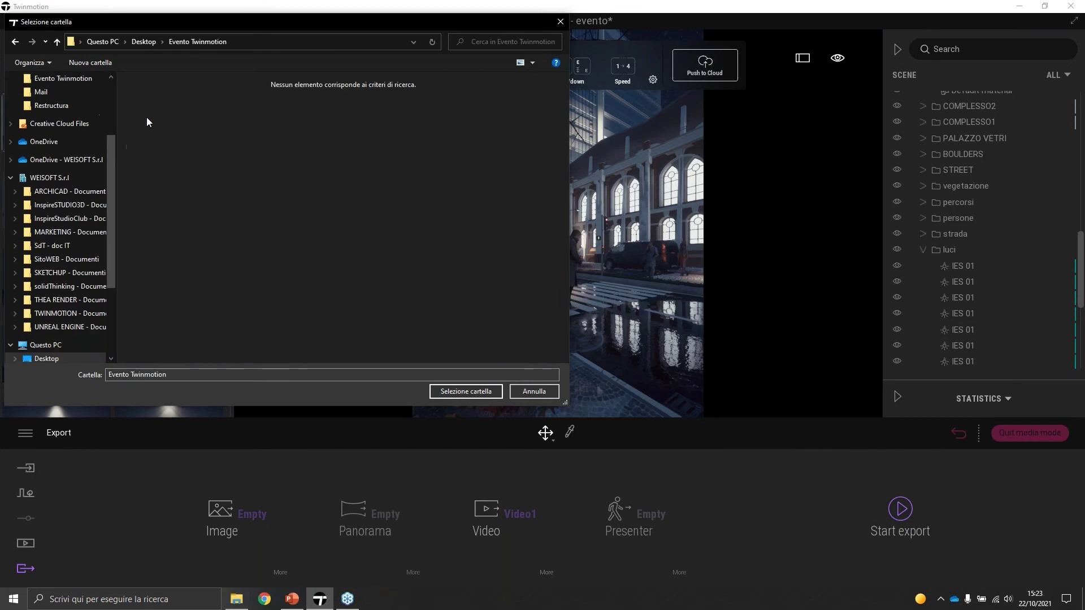
{"action": "left_click", "coordinate": [474, 392]}
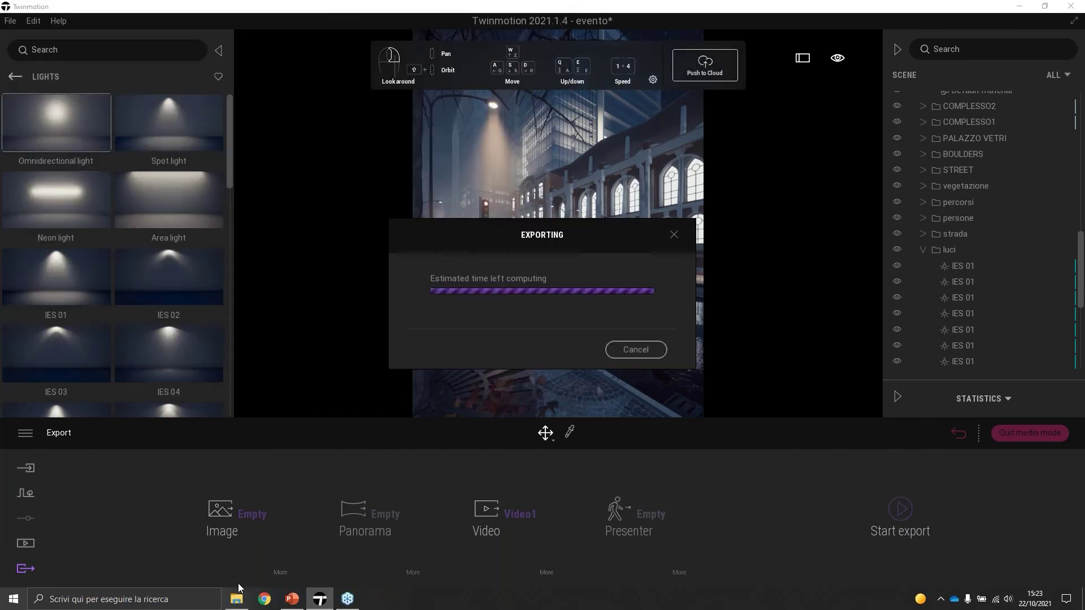
{"action": "left_click", "coordinate": [490, 253]}
{"action": "double_click", "coordinate": [490, 253]}
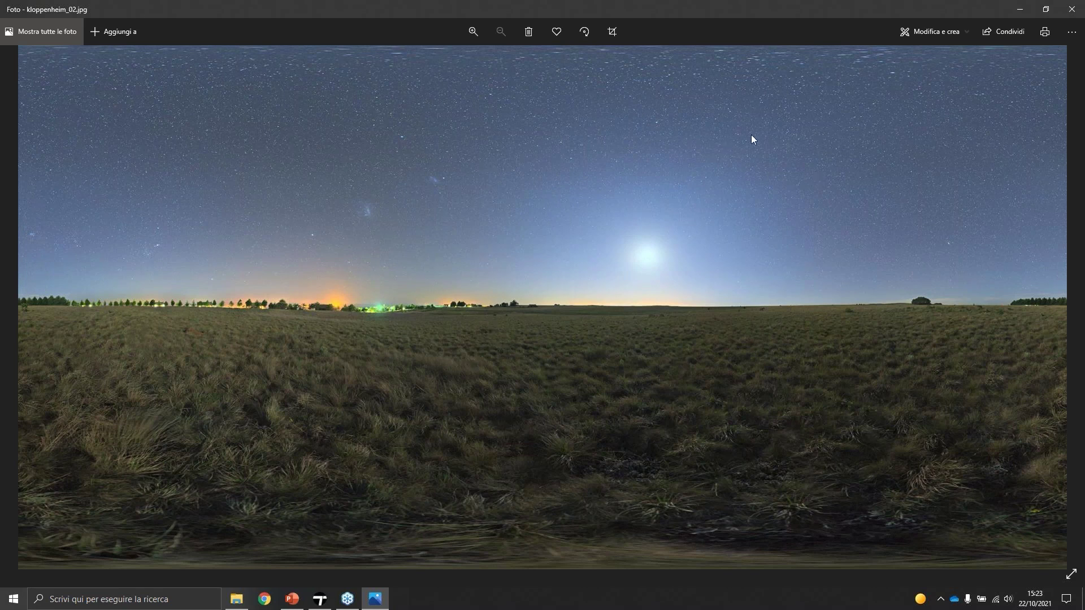
Close the panorama viewer and return to Twinmotion to watch the export finish
{"action": "left_click", "coordinate": [1072, 9]}
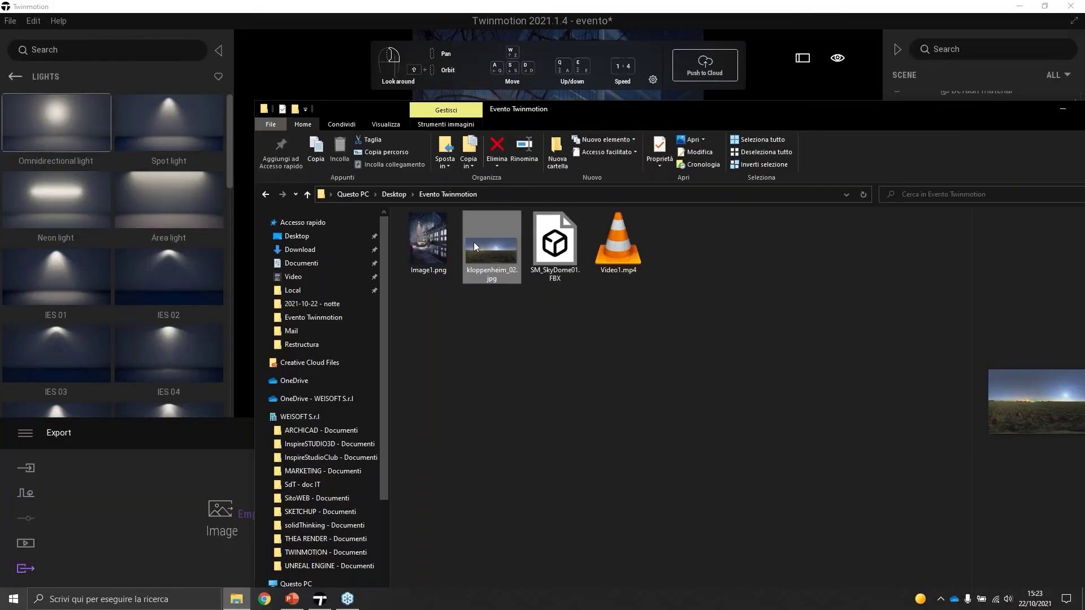
{"action": "left_click", "coordinate": [300, 10]}
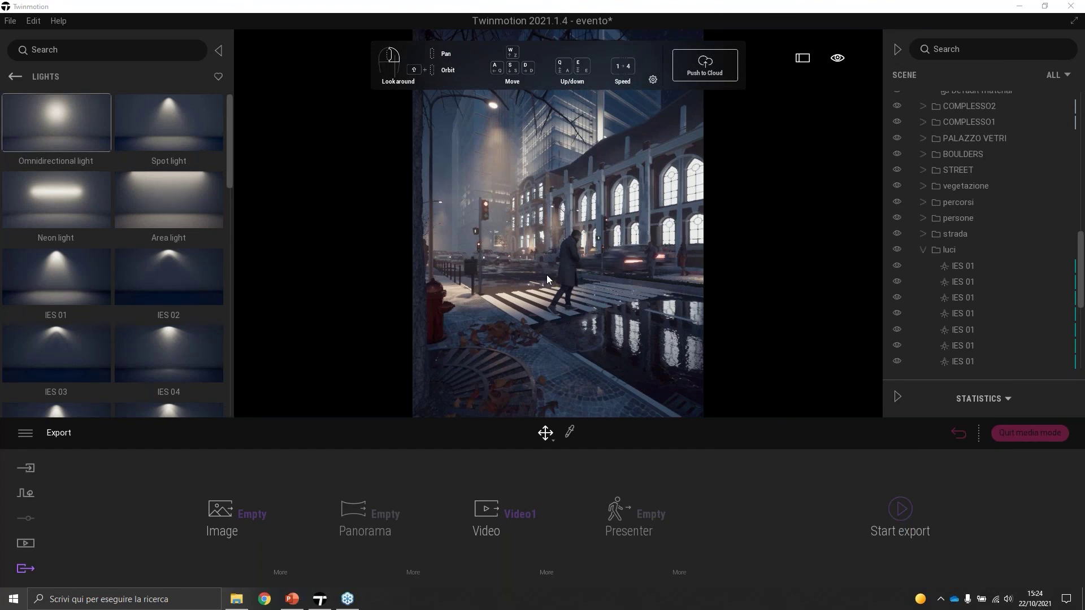
Open Video1.mp4 from the Evento Twinmotion folder in VLC and restart it at 00:00
{"action": "left_click", "coordinate": [237, 599]}
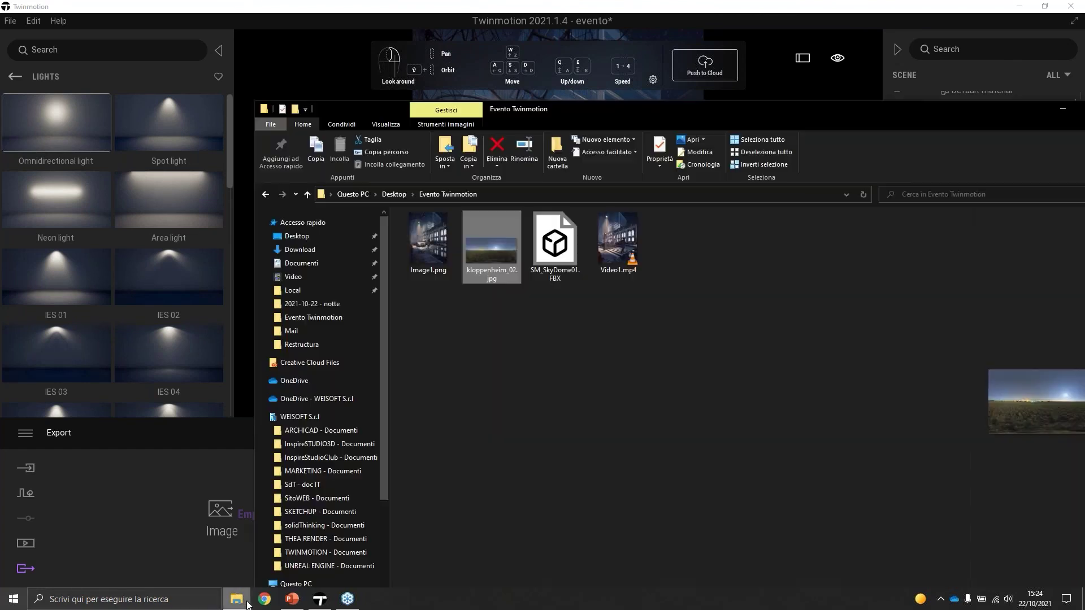
{"action": "double_click", "coordinate": [603, 242]}
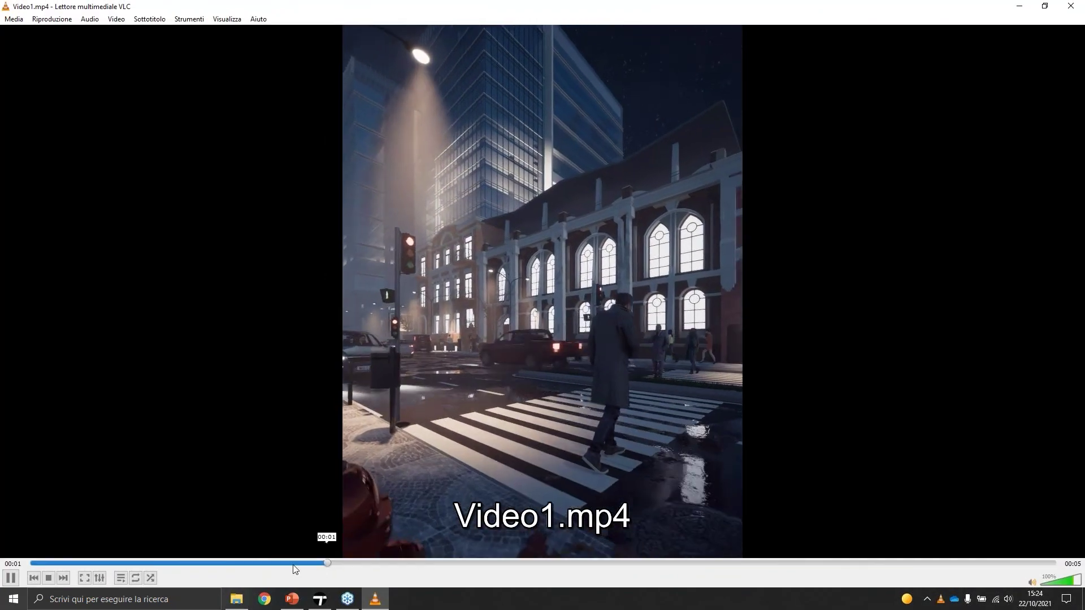
{"action": "left_click_drag", "start_coordinate": [328, 563], "coordinate": [3, 567]}
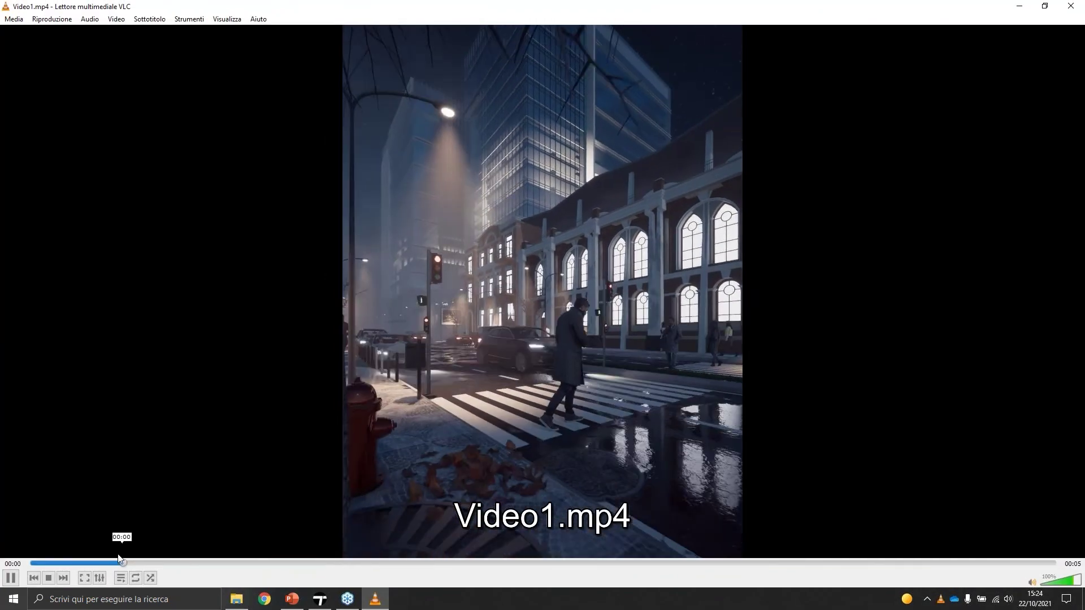